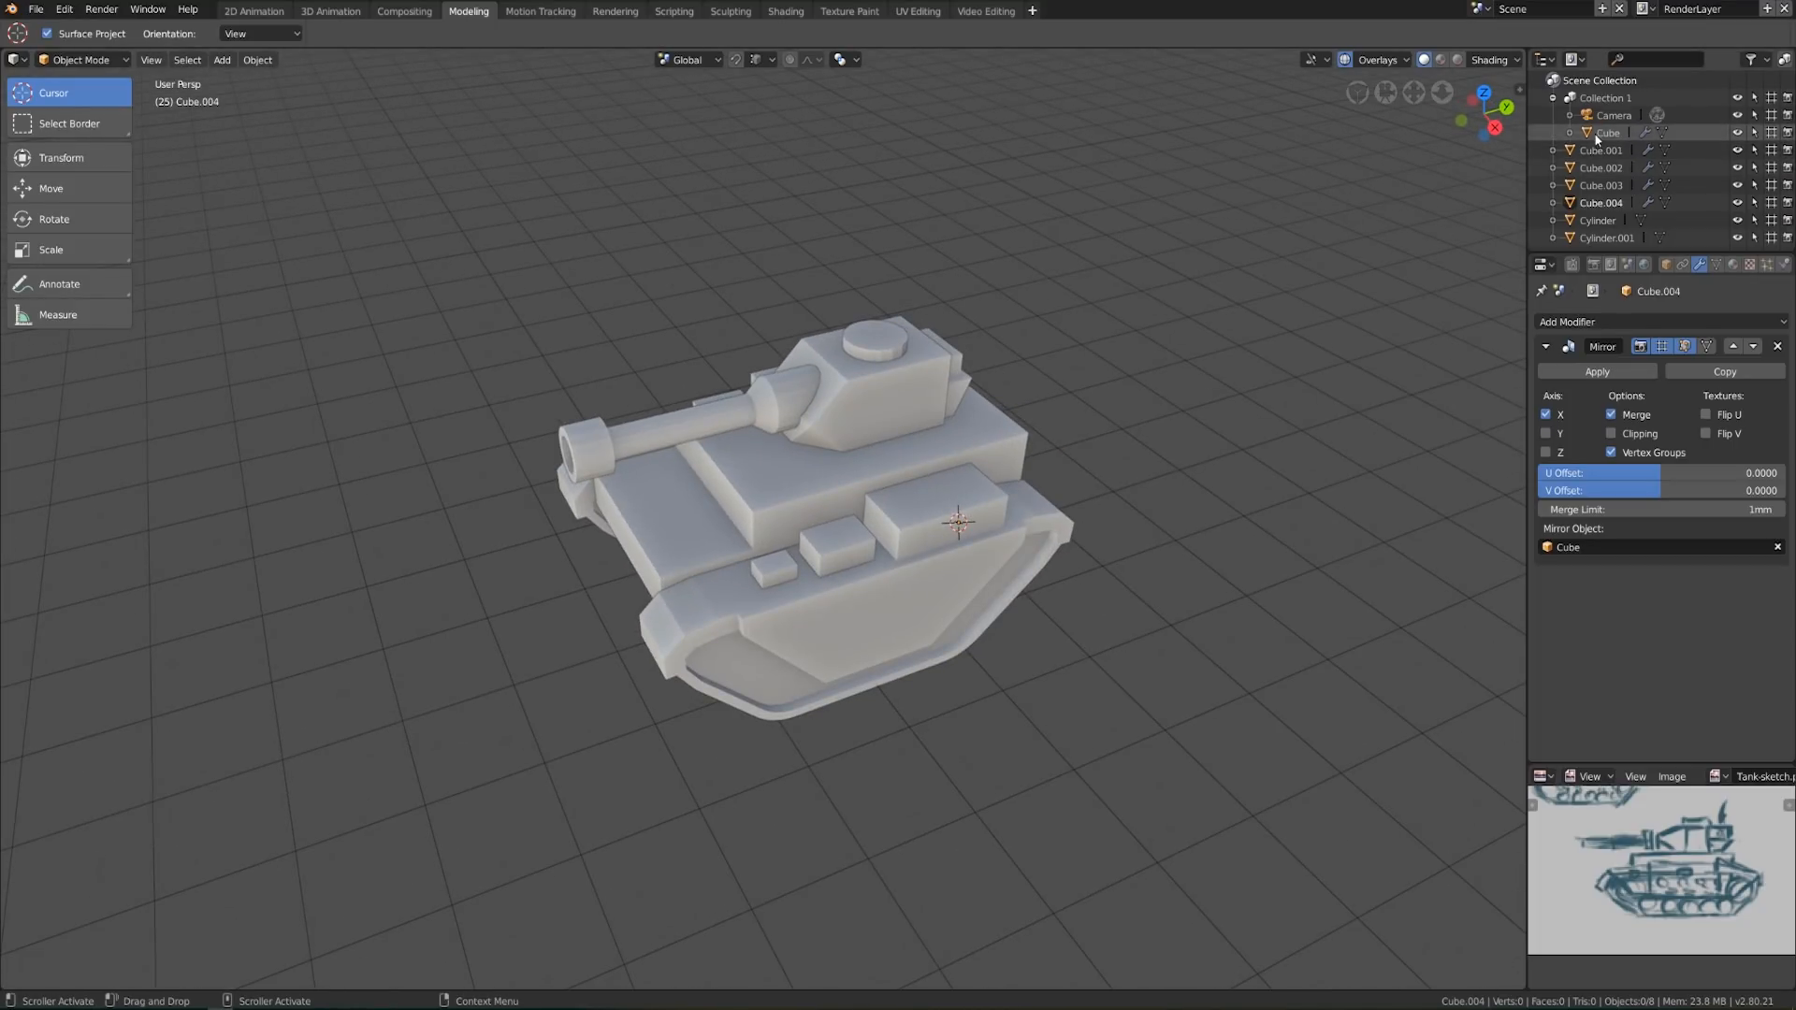
Move the camera out of Collection 1 and put Cube.001 through Cube.004, Cylinder and Cylinder.001 into that collection
drag(1618, 116, 1609, 81)
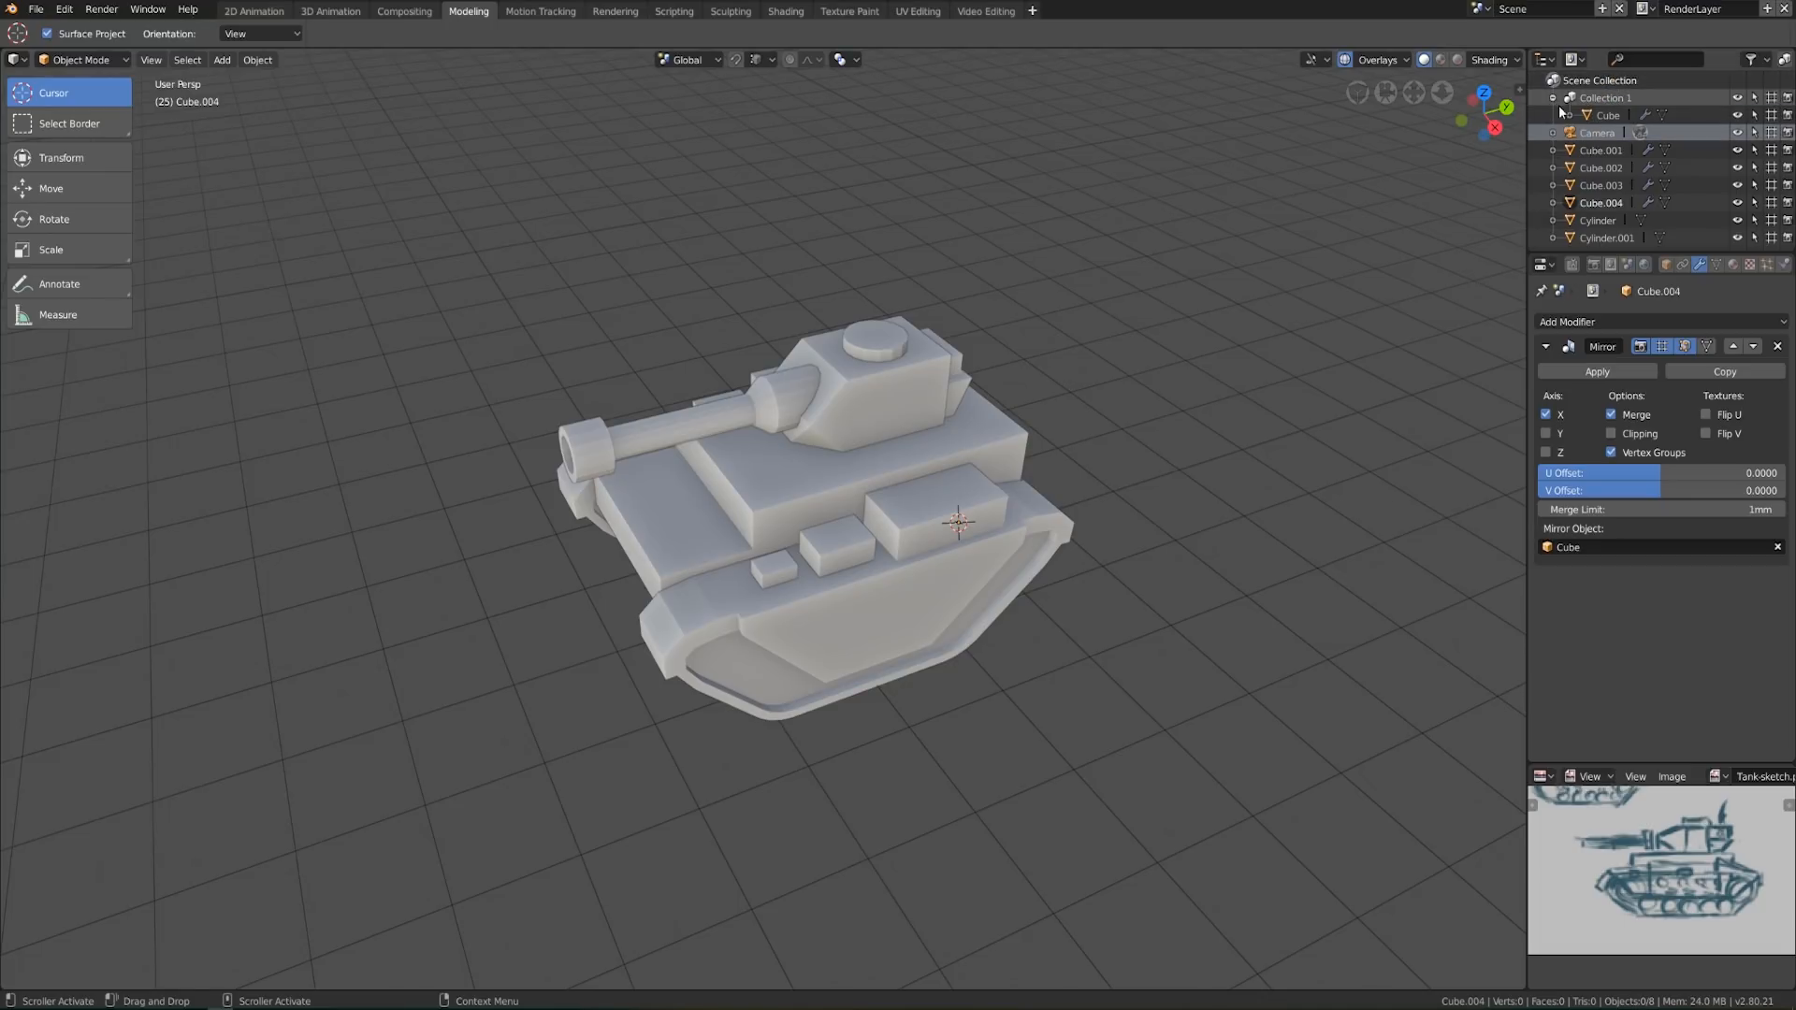
click(1601, 149)
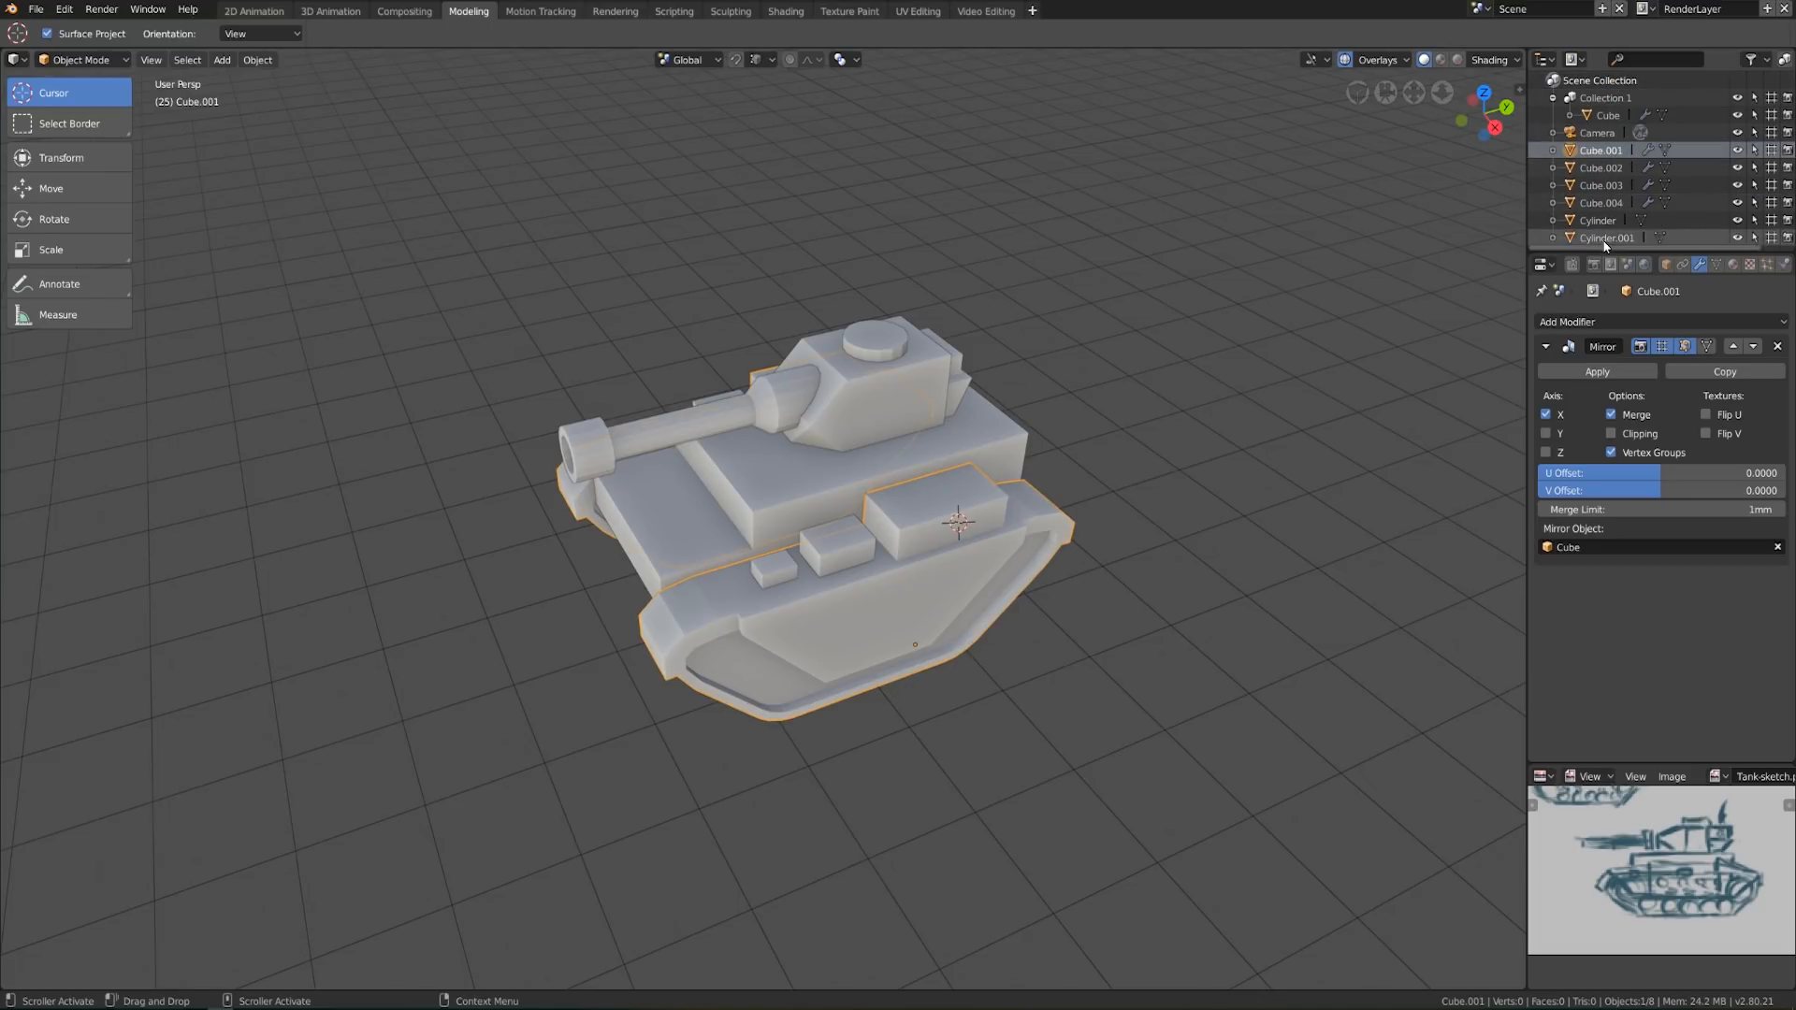
shift+click(1604, 169)
shift+click(1603, 186)
shift+click(1602, 204)
shift+click(1603, 223)
shift+click(1601, 239)
drag(1601, 149, 1611, 105)
Rename Collection 1 as "tank"
double_click(1621, 98)
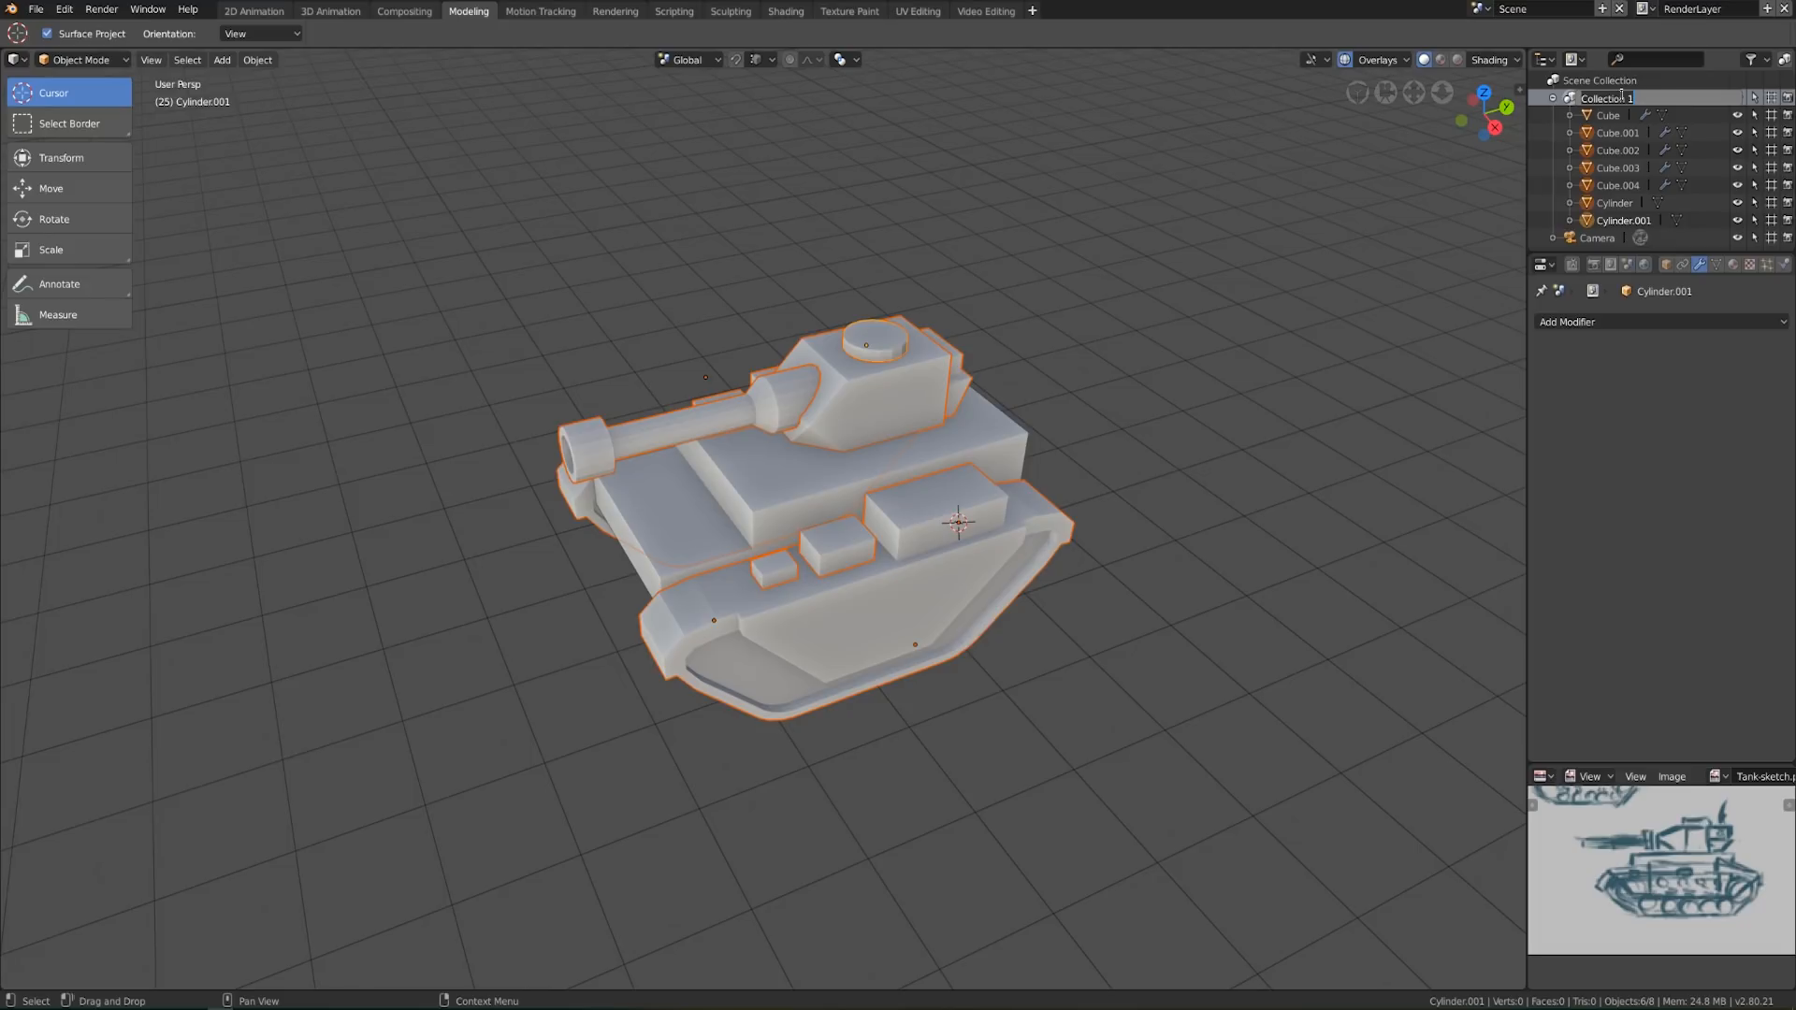
text(tank)
key(Return)
click(748, 423)
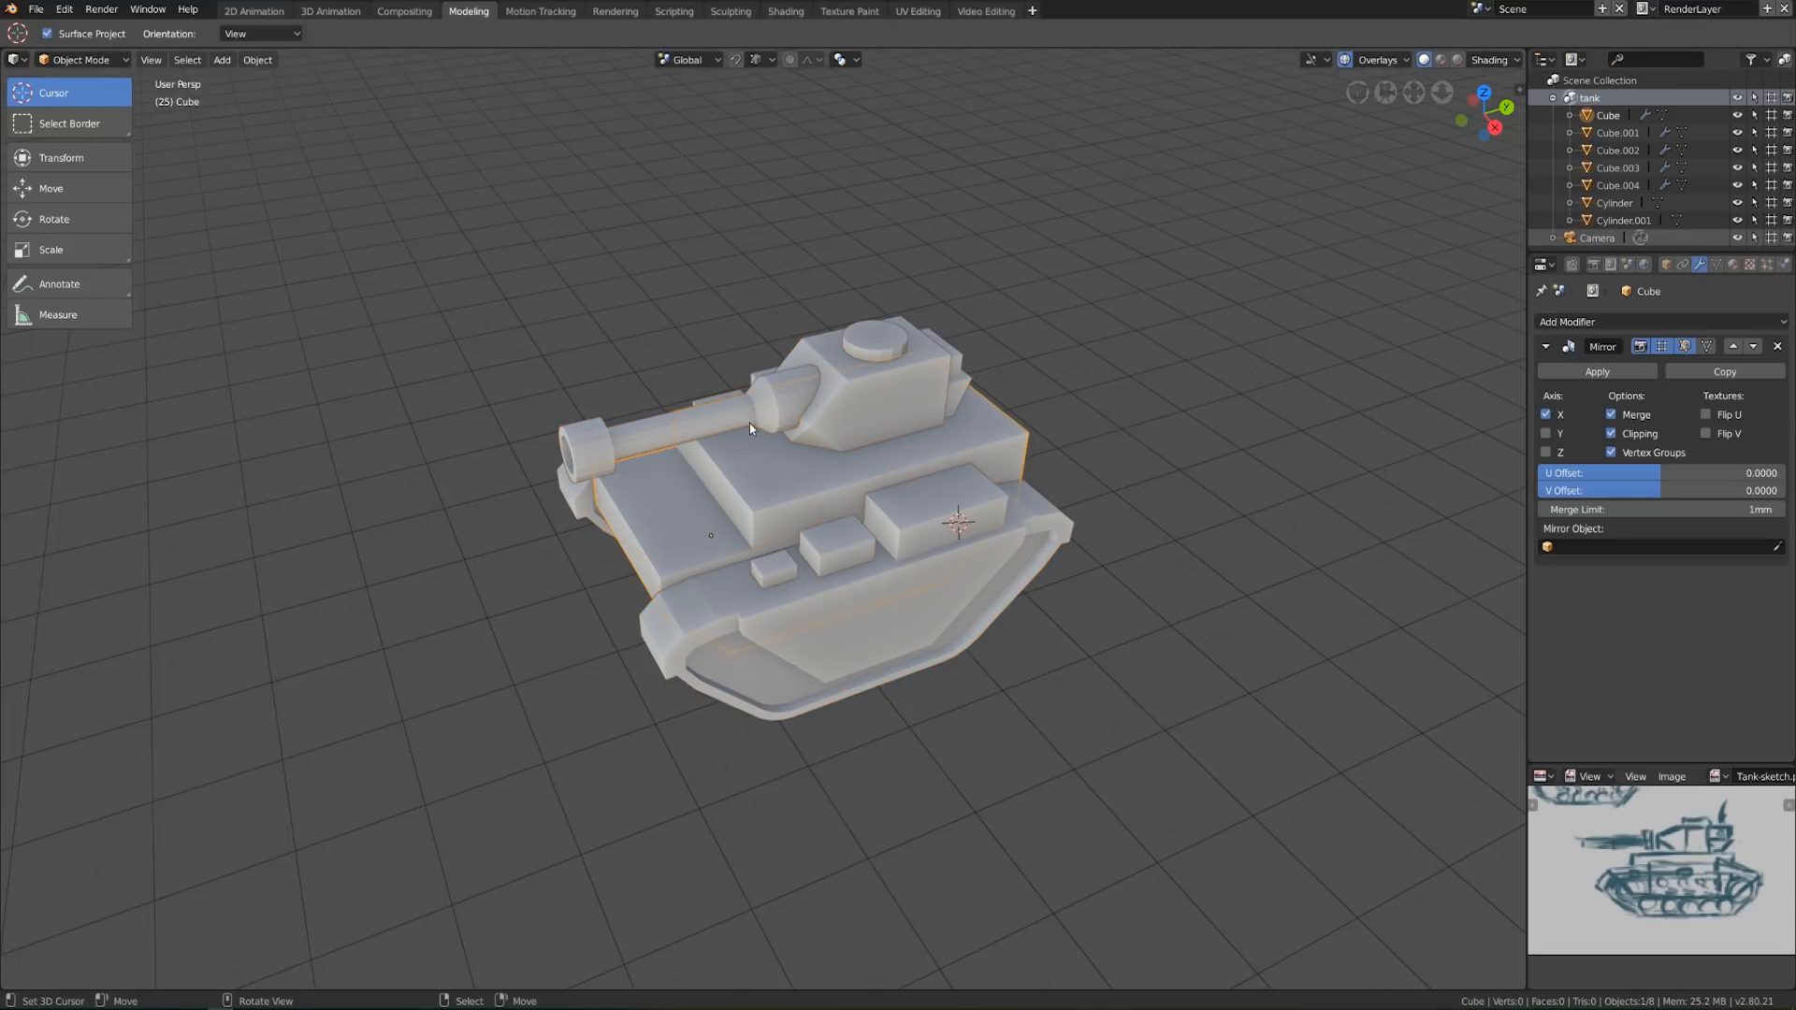
click(870, 393)
click(1552, 99)
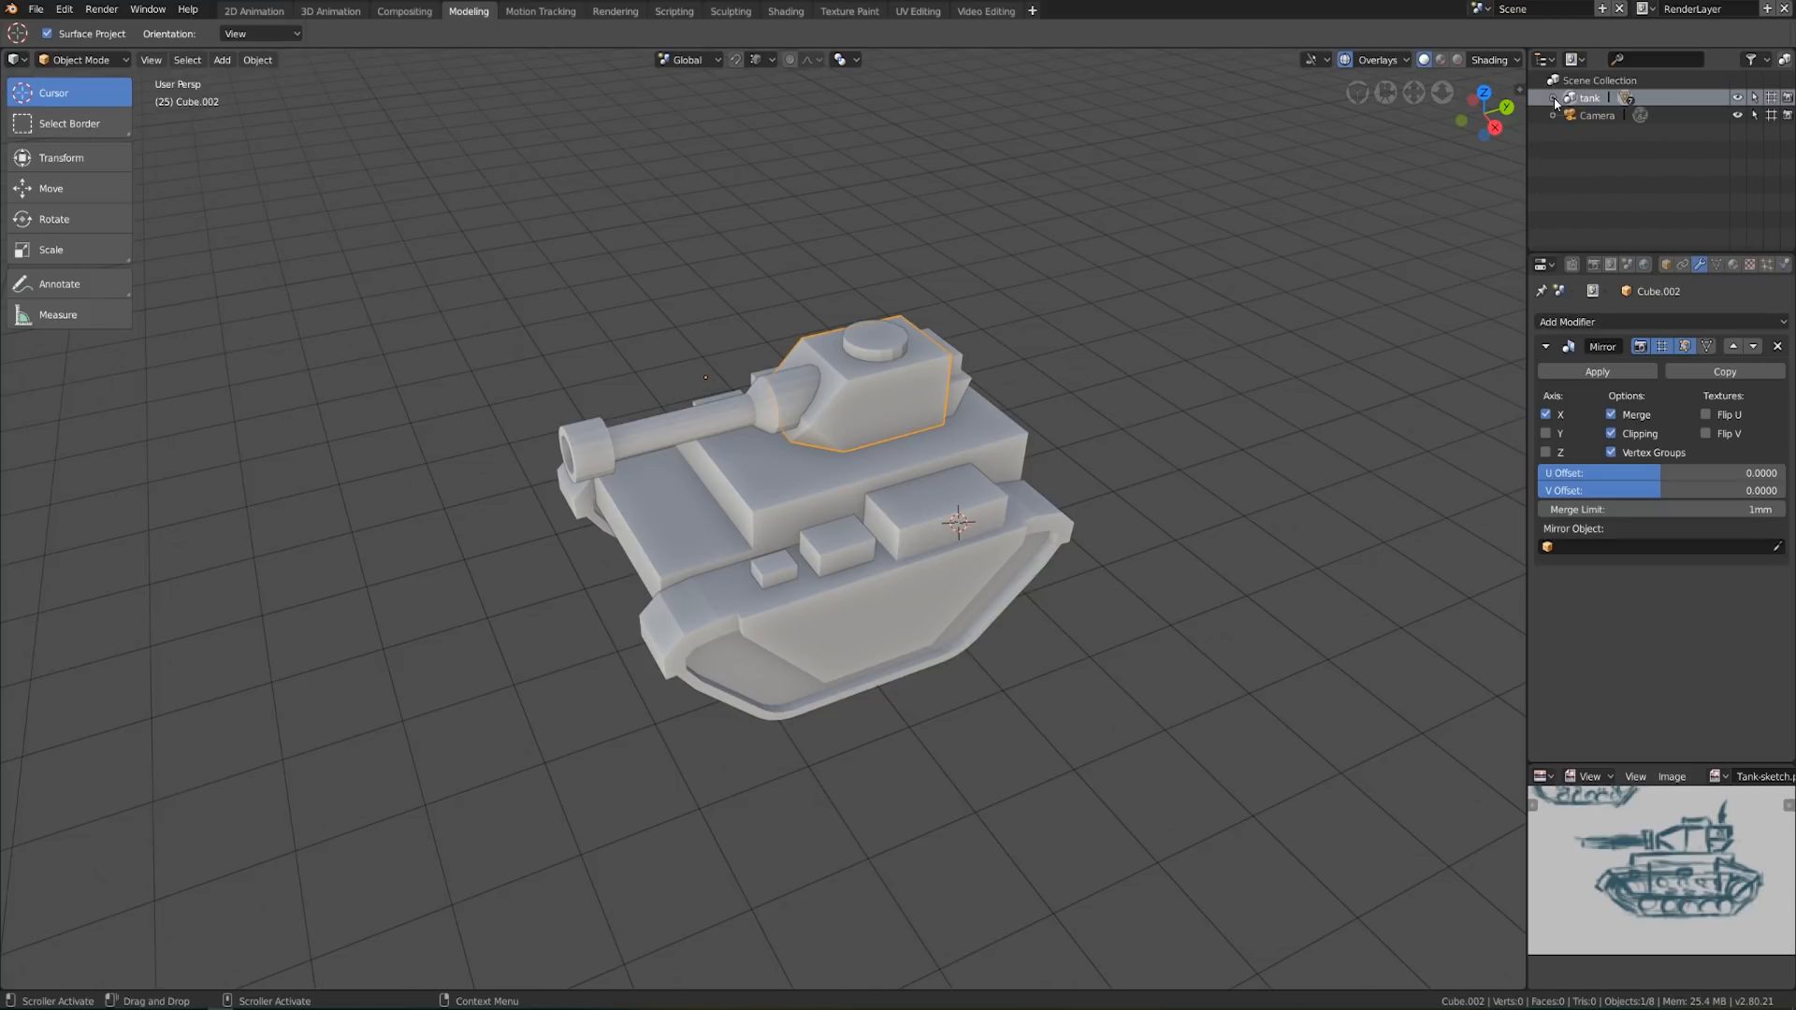
click(1553, 98)
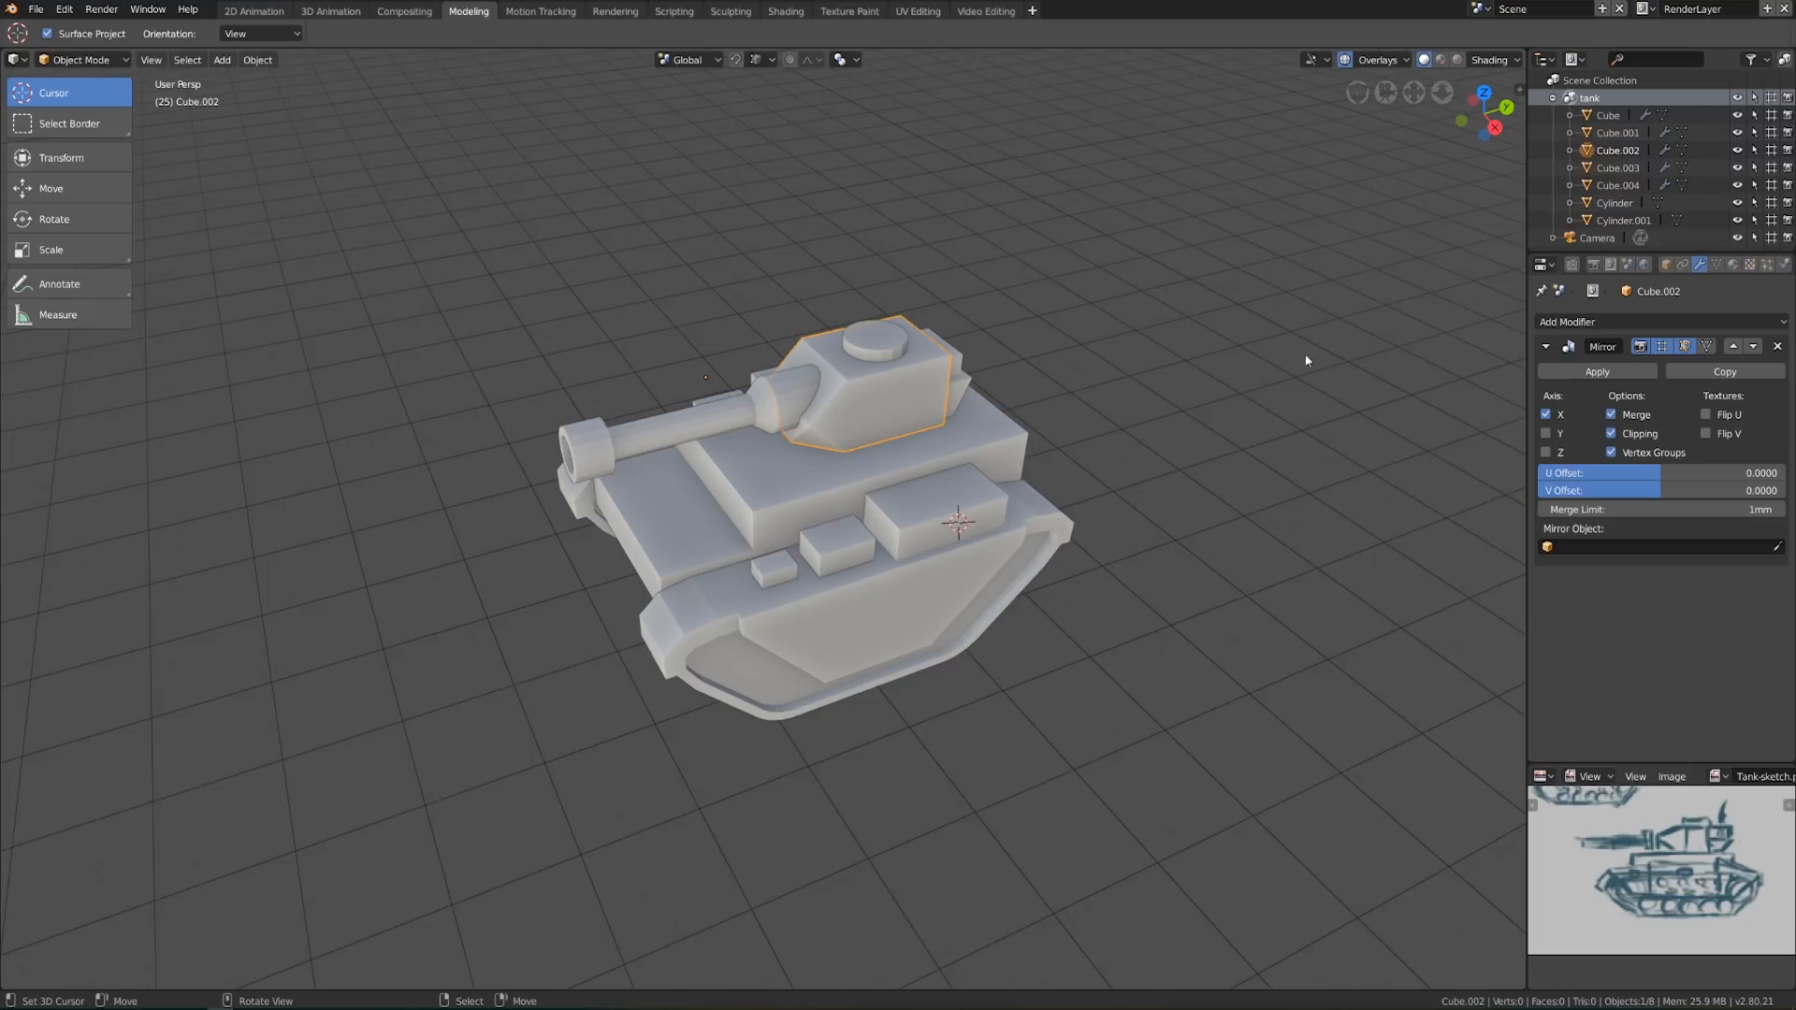
Hide the camera in the viewport
scroll(879, 720, down, 3)
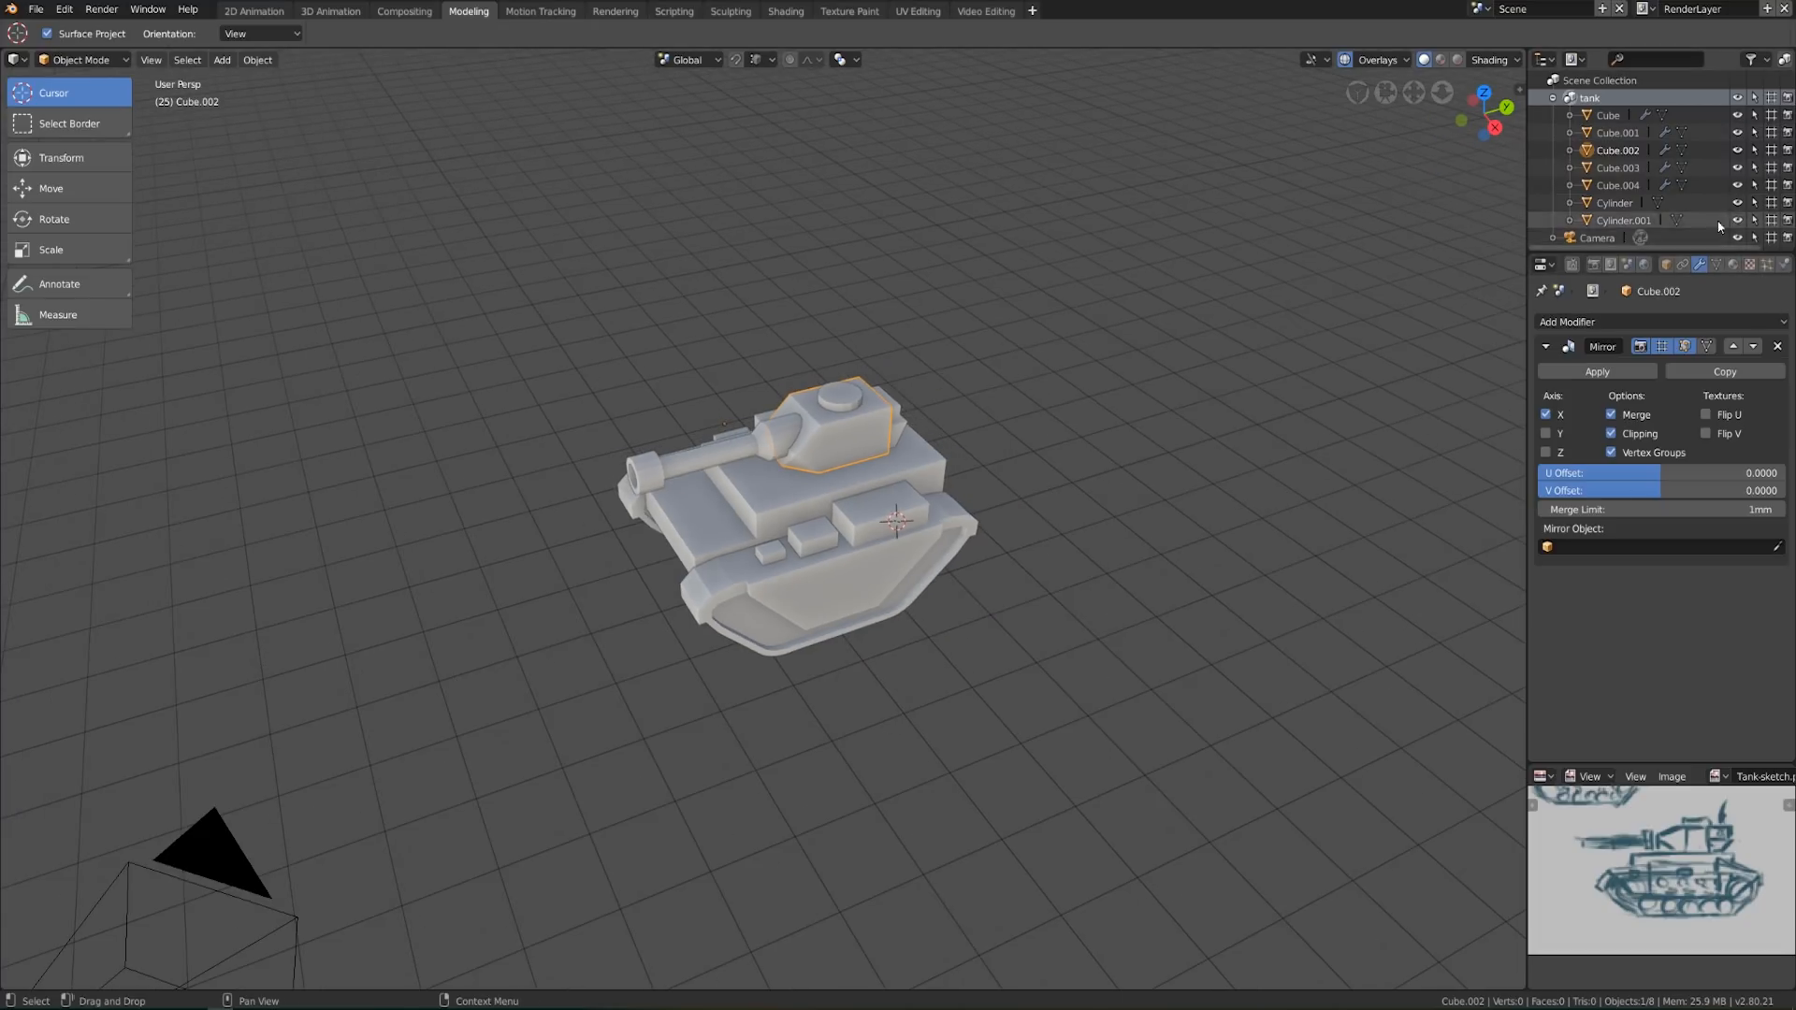
click(1736, 238)
scroll(903, 627, up, 4)
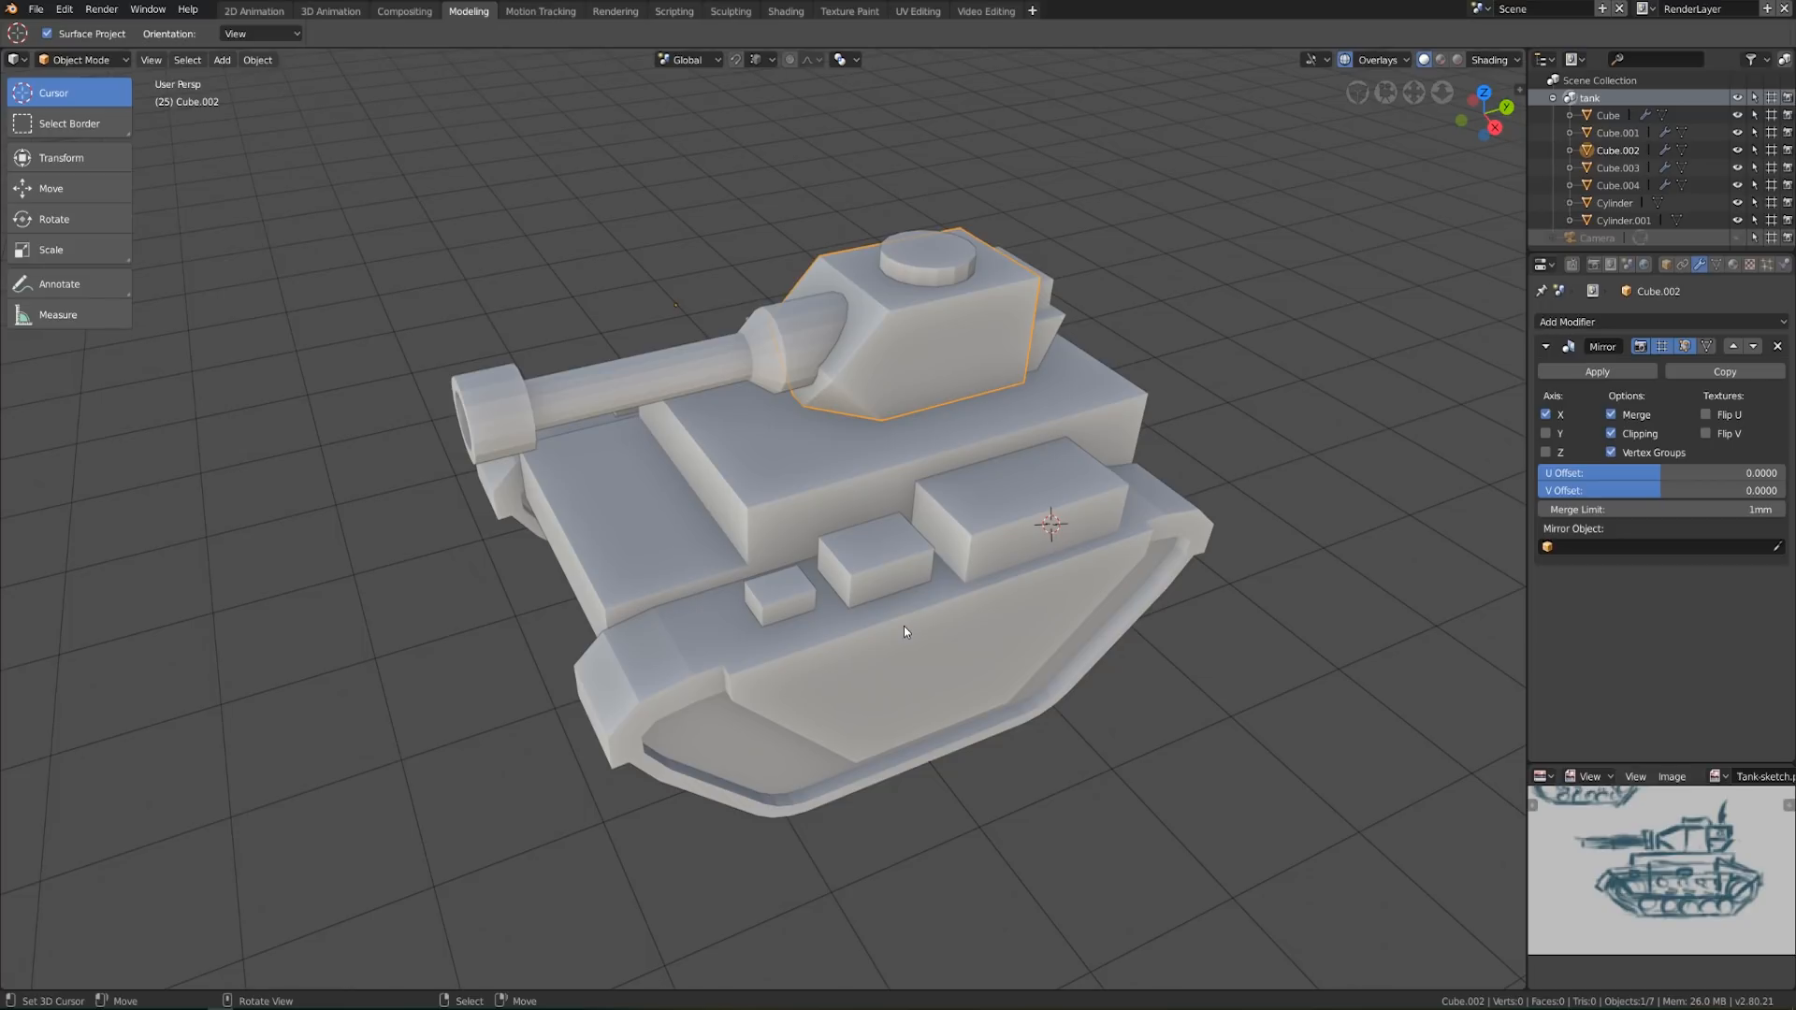
Select the tank's hull and open its mesh for editing
middle_drag(903, 626, 1003, 484)
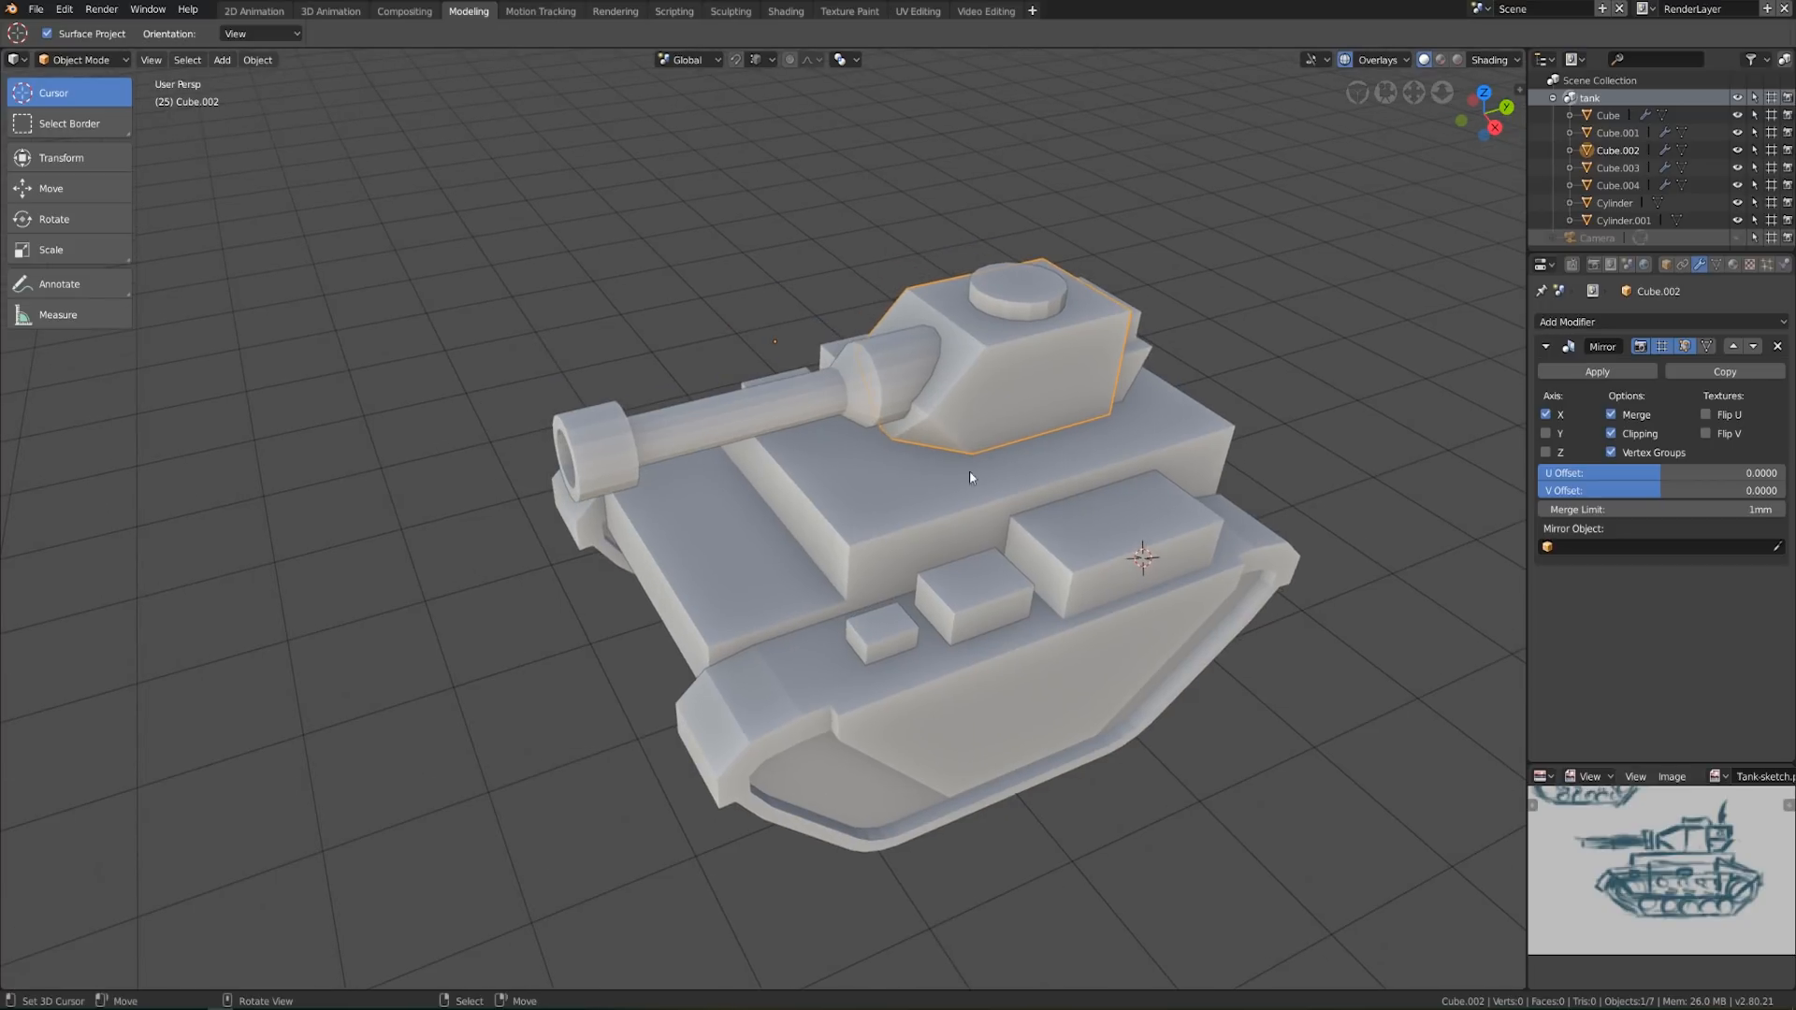
right_click(838, 560)
middle_drag(817, 599, 823, 545)
scroll(823, 541, up, 2)
key(Tab)
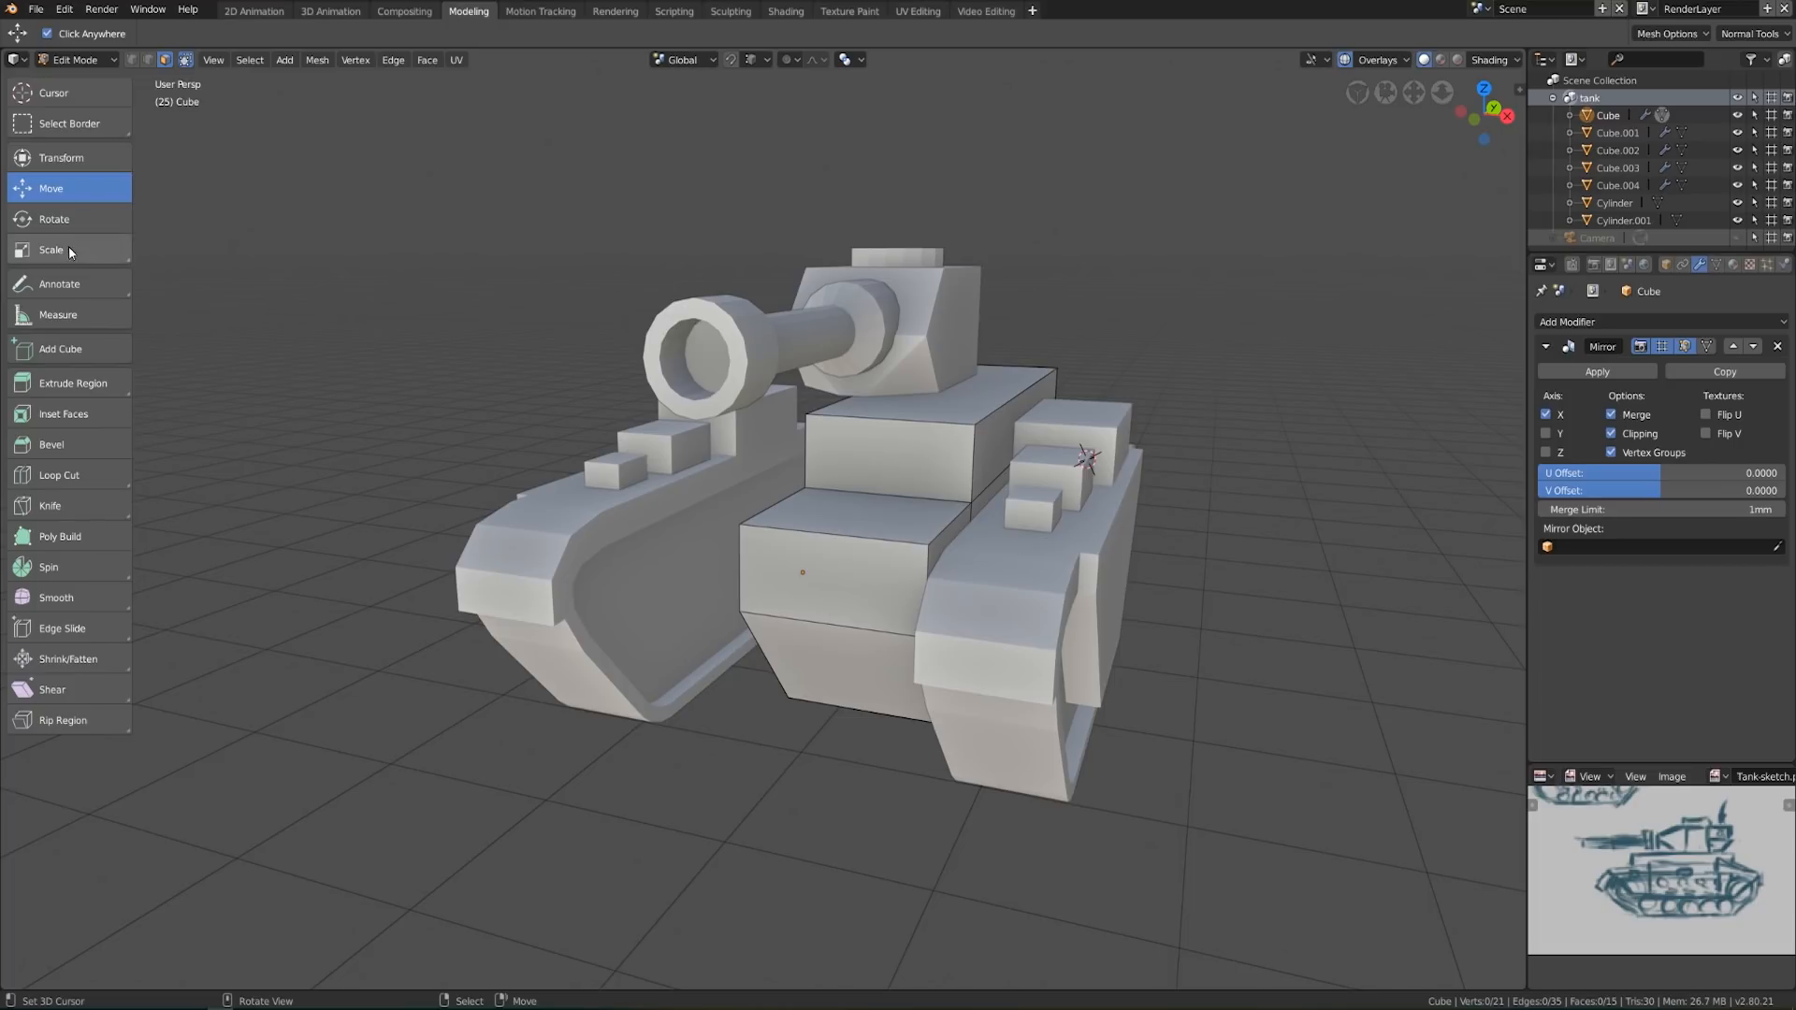
Try moving the hull's upper front edge backward 36.8 cm along Y, and undo the move
key(2)
click(862, 572)
mouse_move(862, 572)
middle_down()
mouse_move(739, 586)
mouse_move(885, 571)
middle_up()
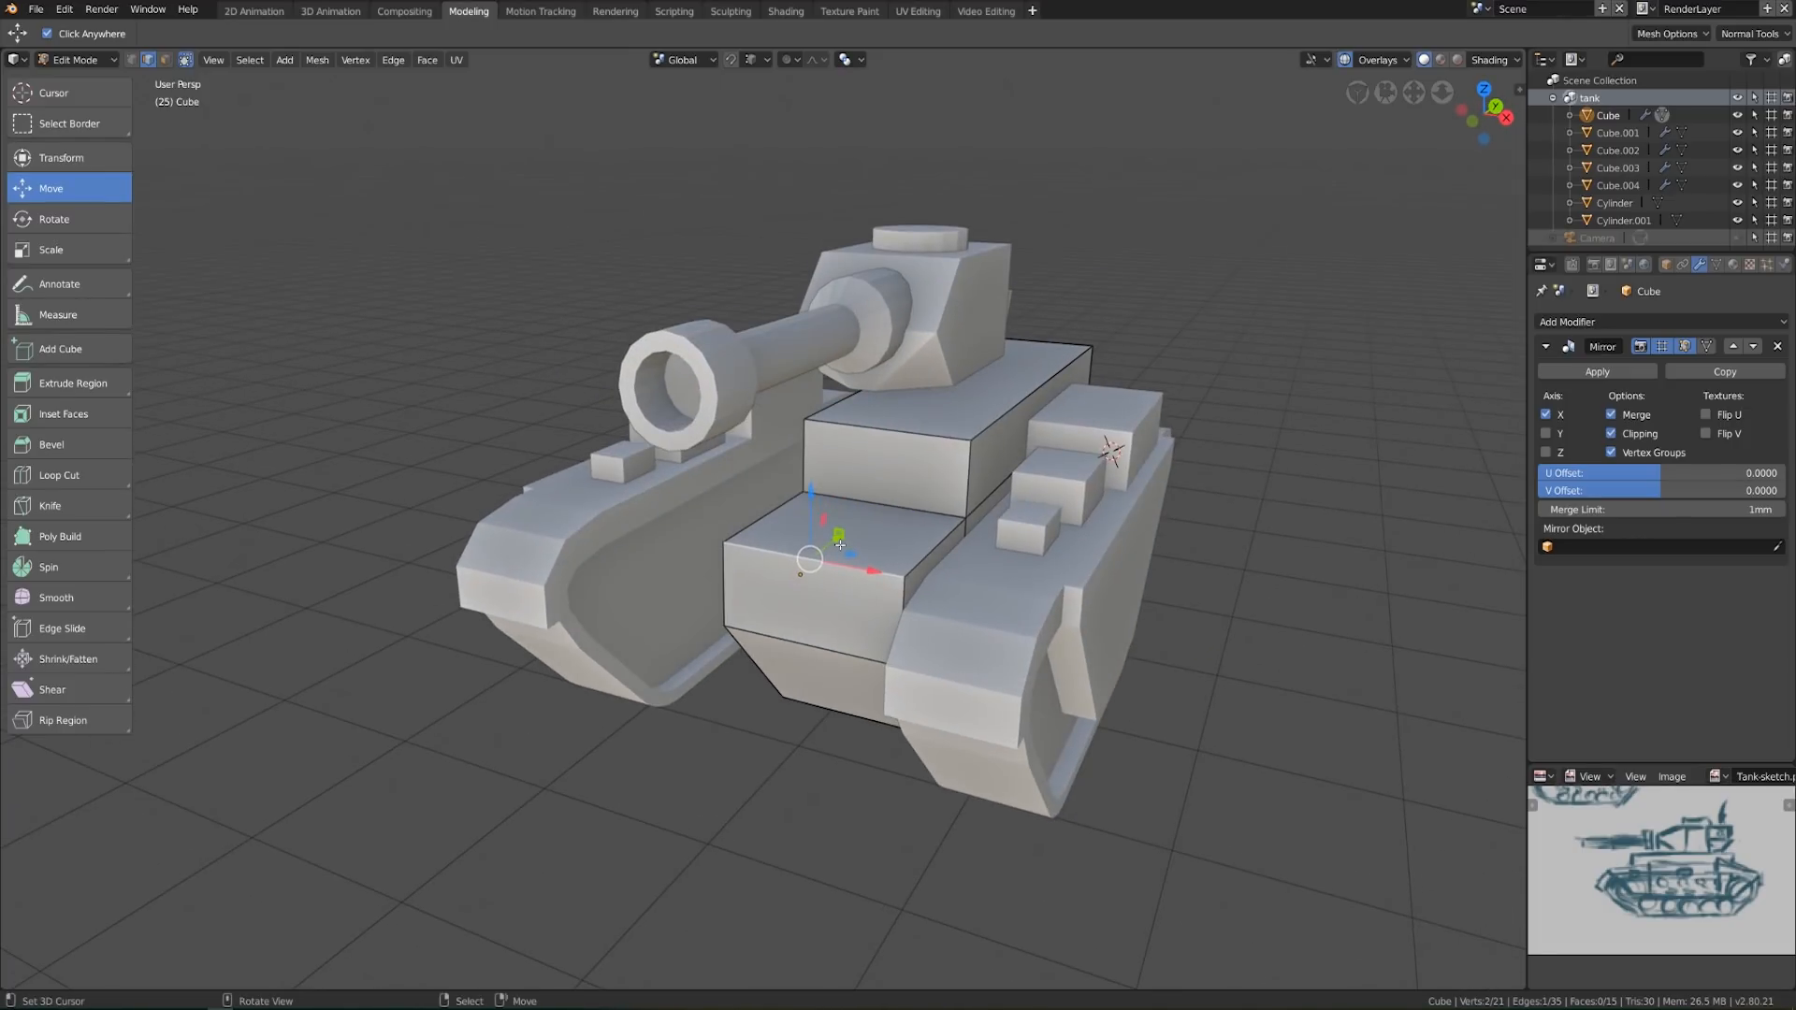
mouse_move(839, 544)
mouse_down()
mouse_move(875, 517)
mouse_move(859, 519)
mouse_up()
middle_drag(859, 519, 641, 556)
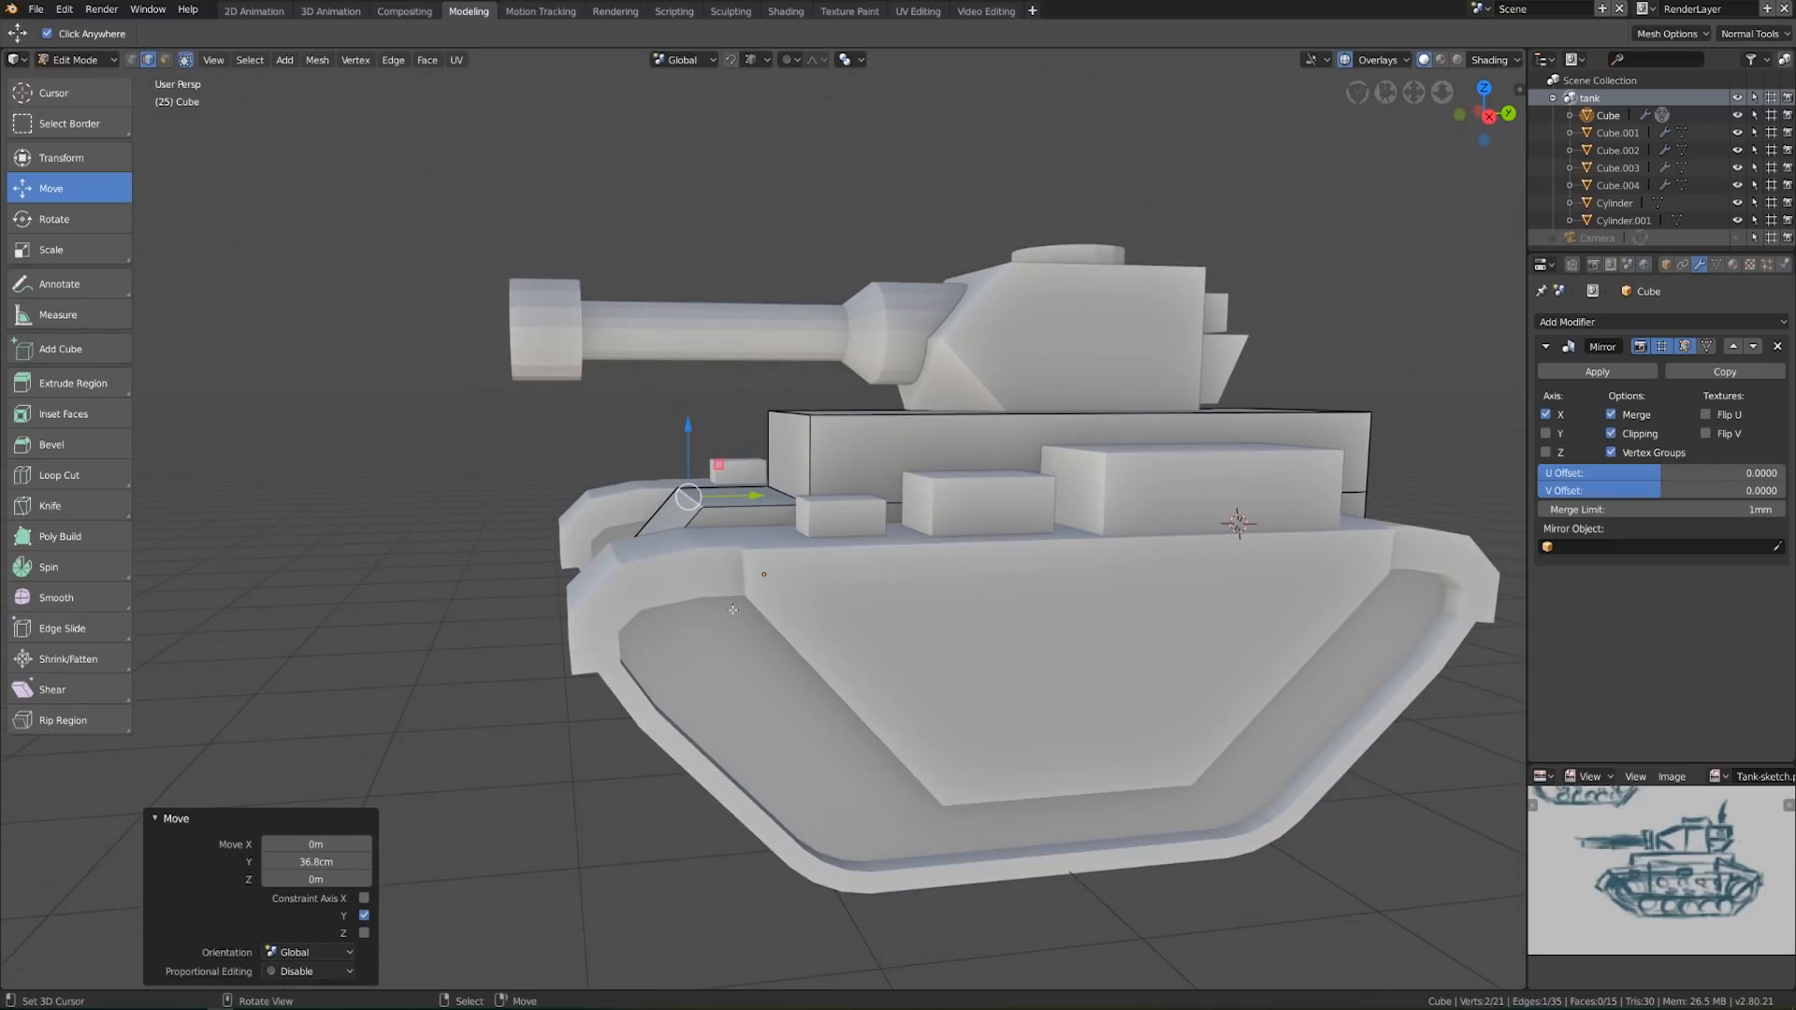
key(ctrl+z)
Turn on X-ray in side view and try sloping the hull's front by moving its upper front edge 36 cm along Y
key(KP_3)
key(alt+z)
drag(678, 485, 744, 485)
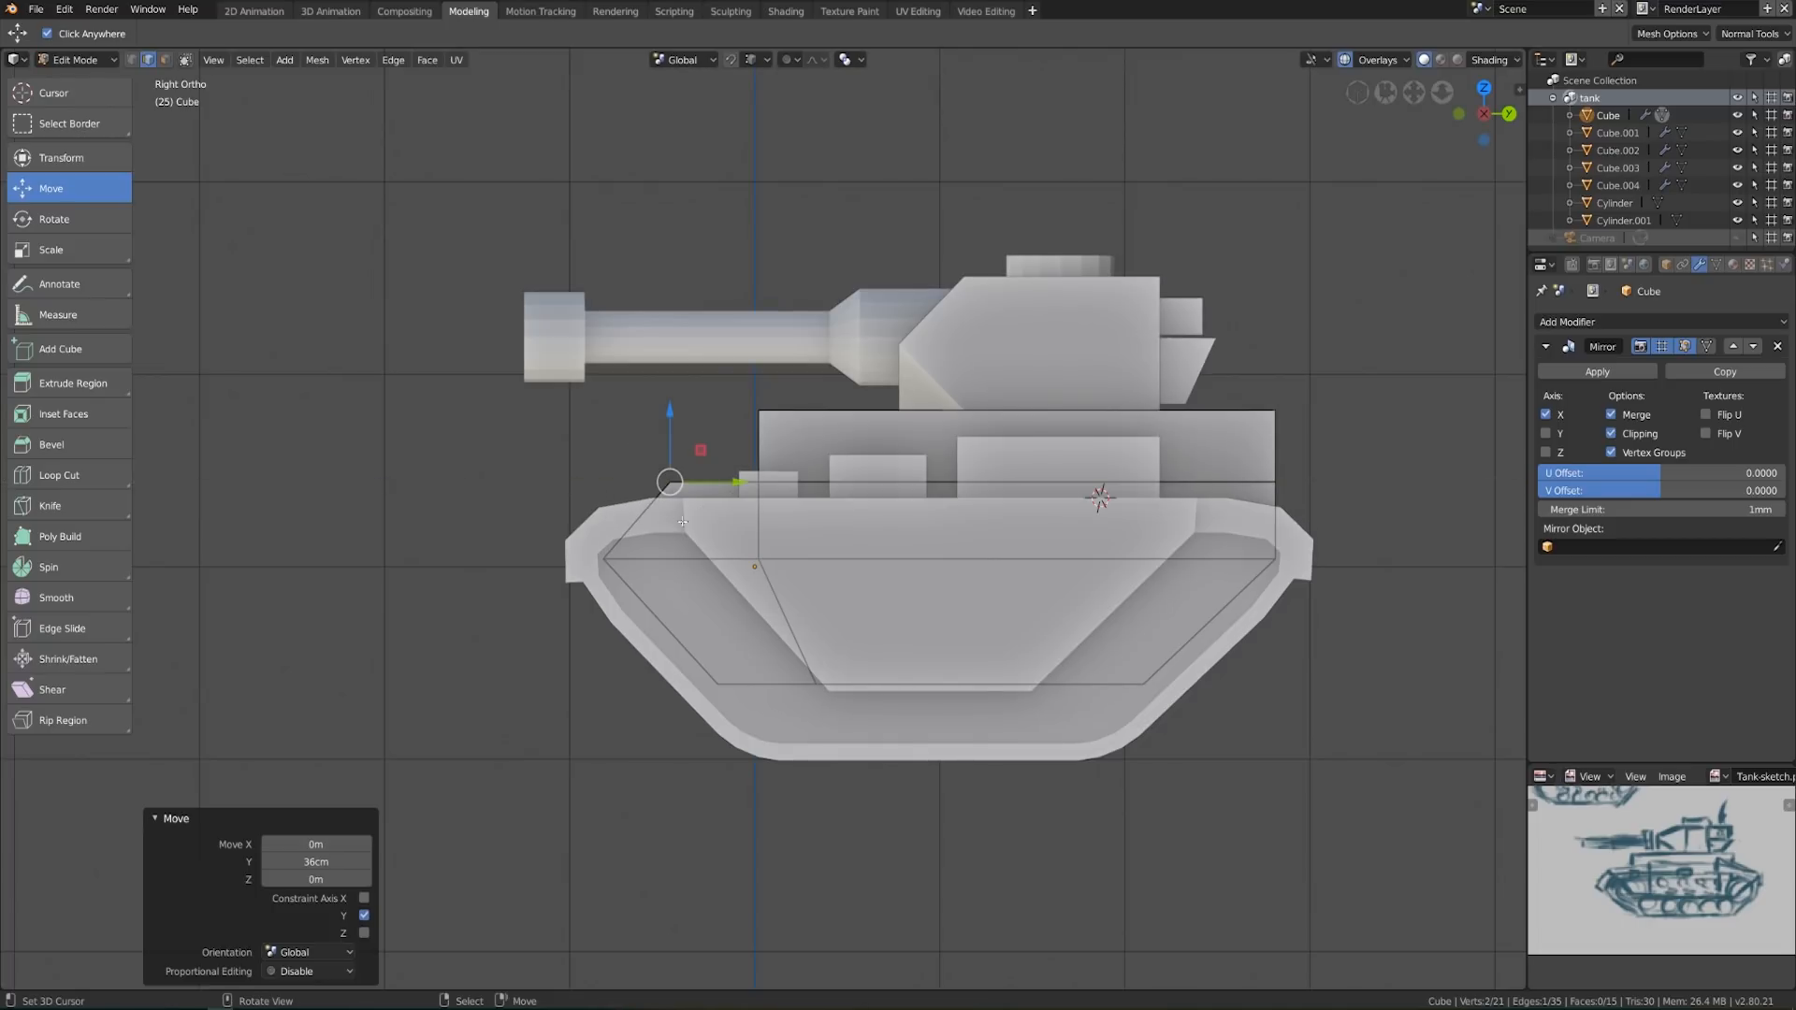
middle_drag(643, 559, 728, 630)
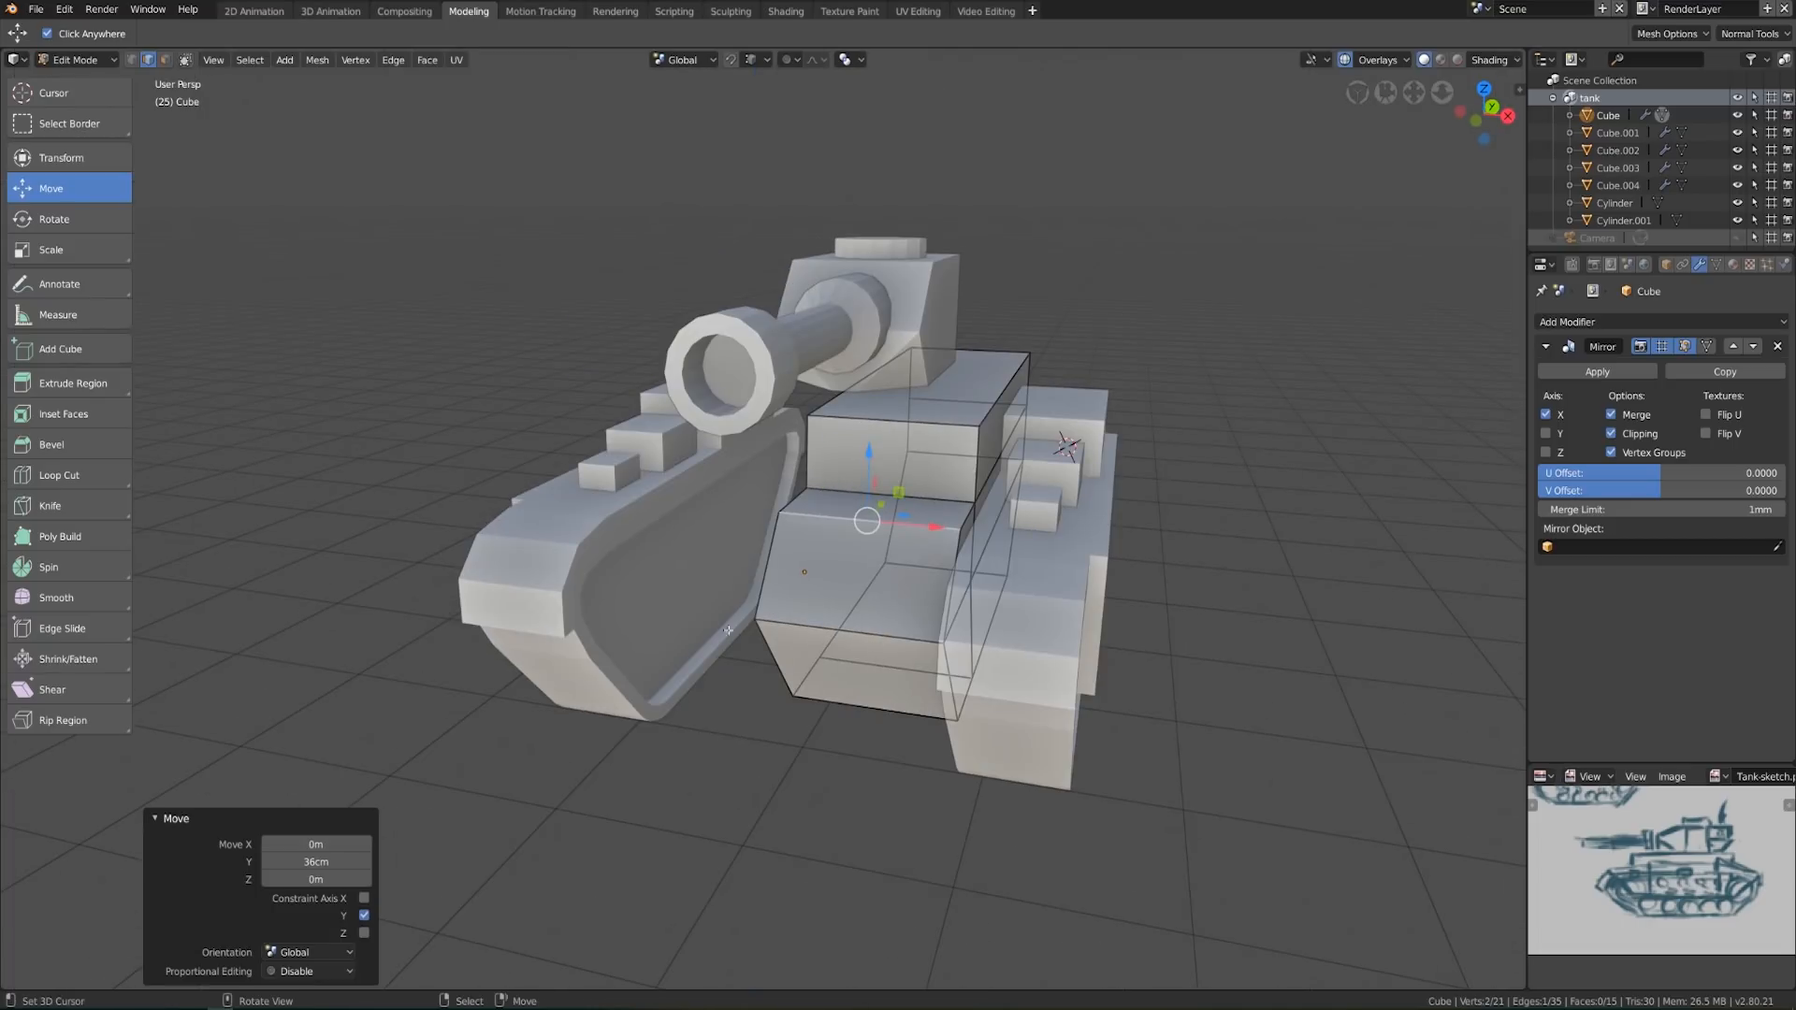
middle_drag(922, 656, 748, 647)
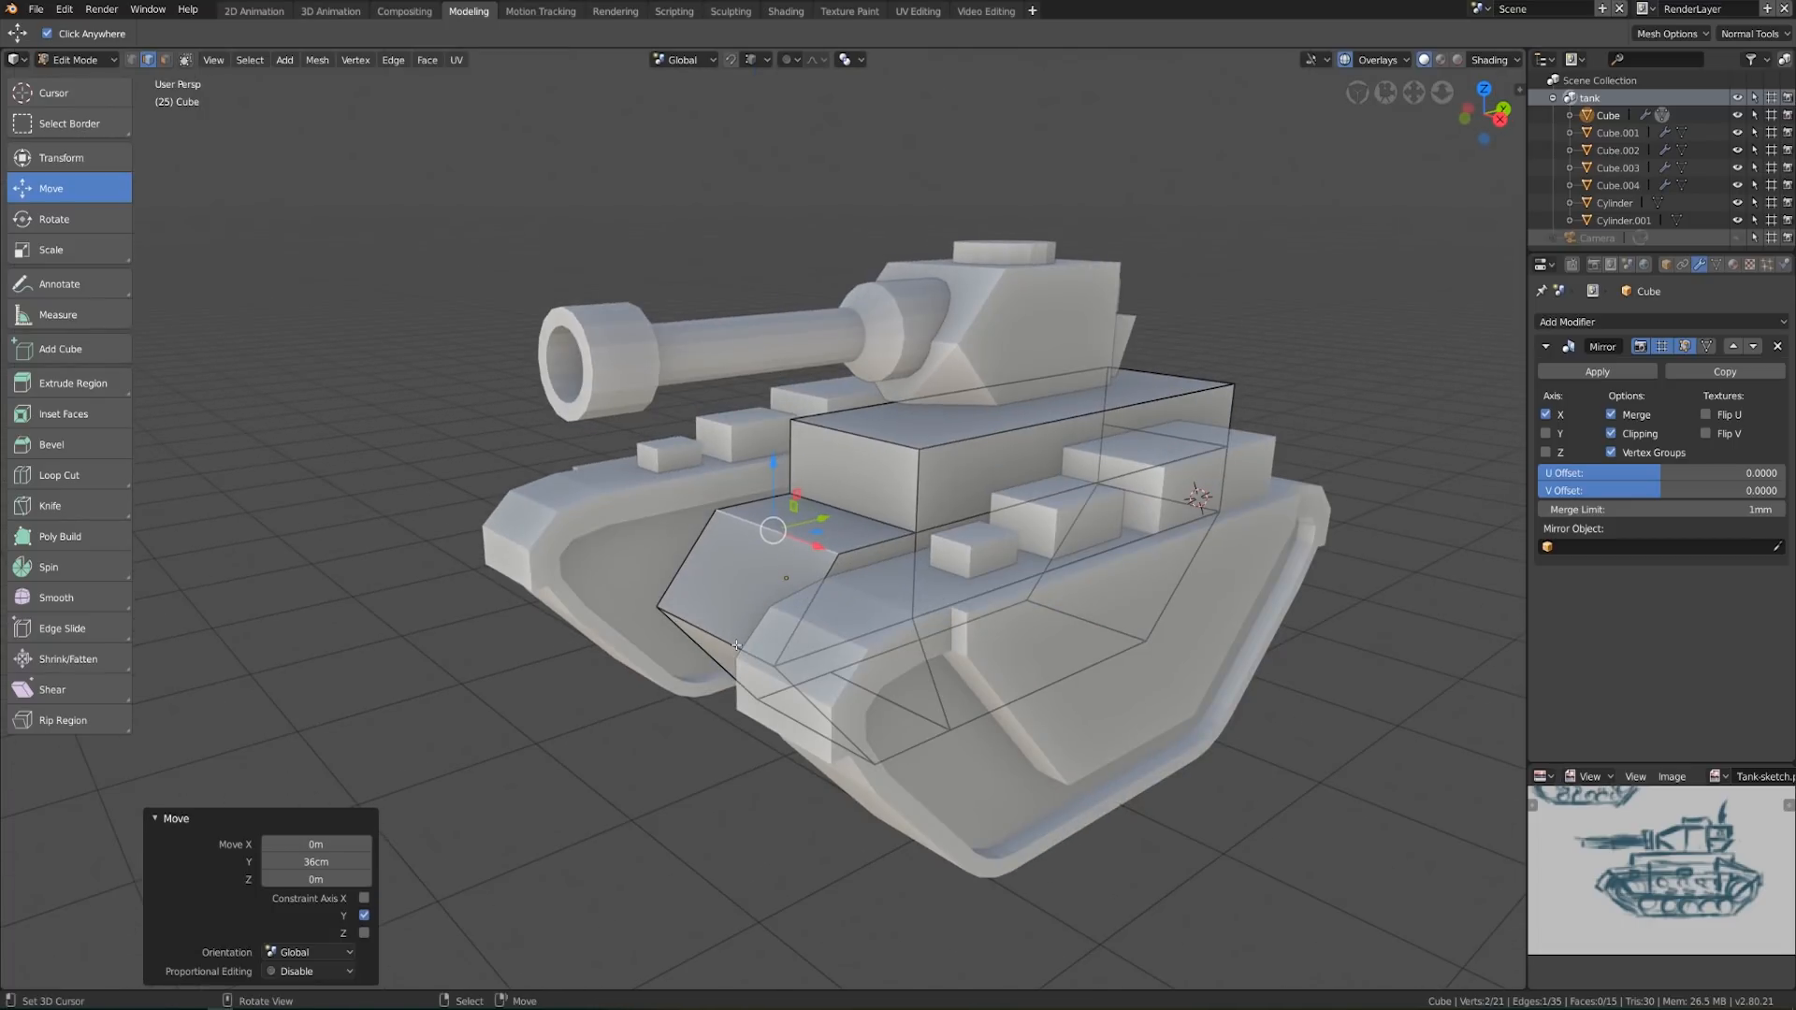
Add one horizontal loop cut around the upper side band of the hull with a slide factor of -0.151
key(KP_3)
key(g)
key(g)
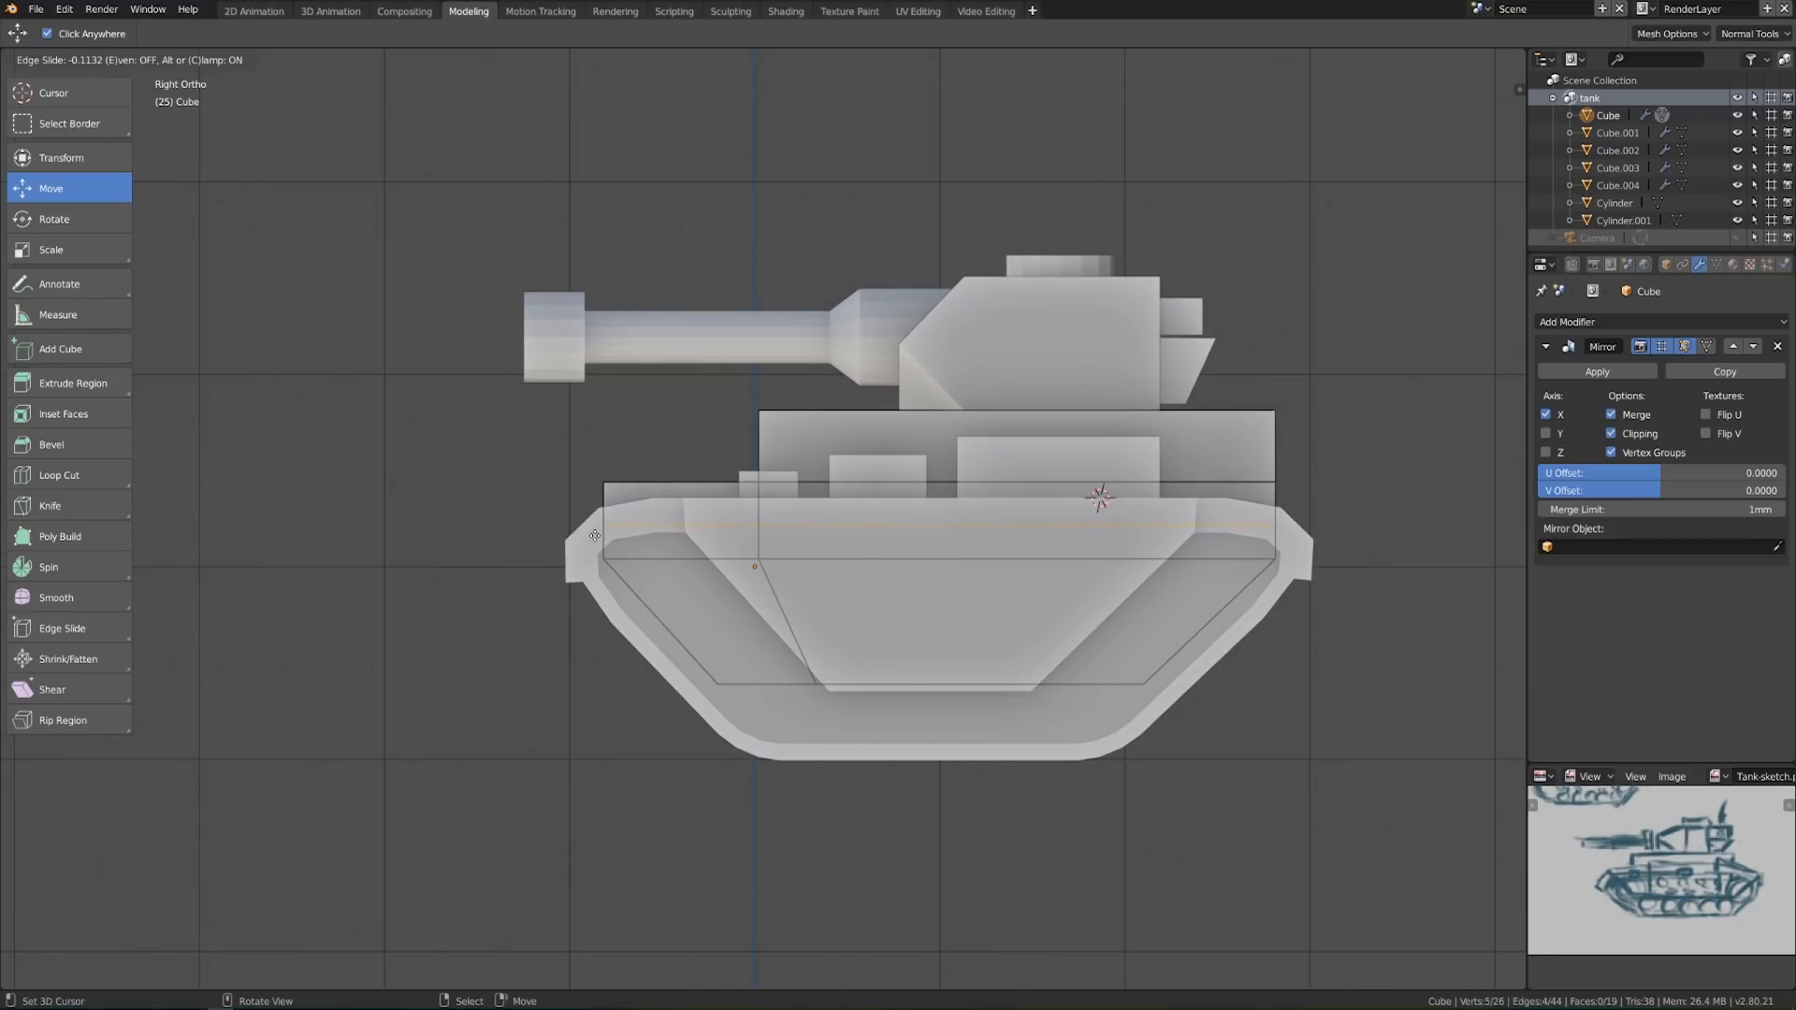
click(595, 537)
middle_drag(595, 537, 692, 551)
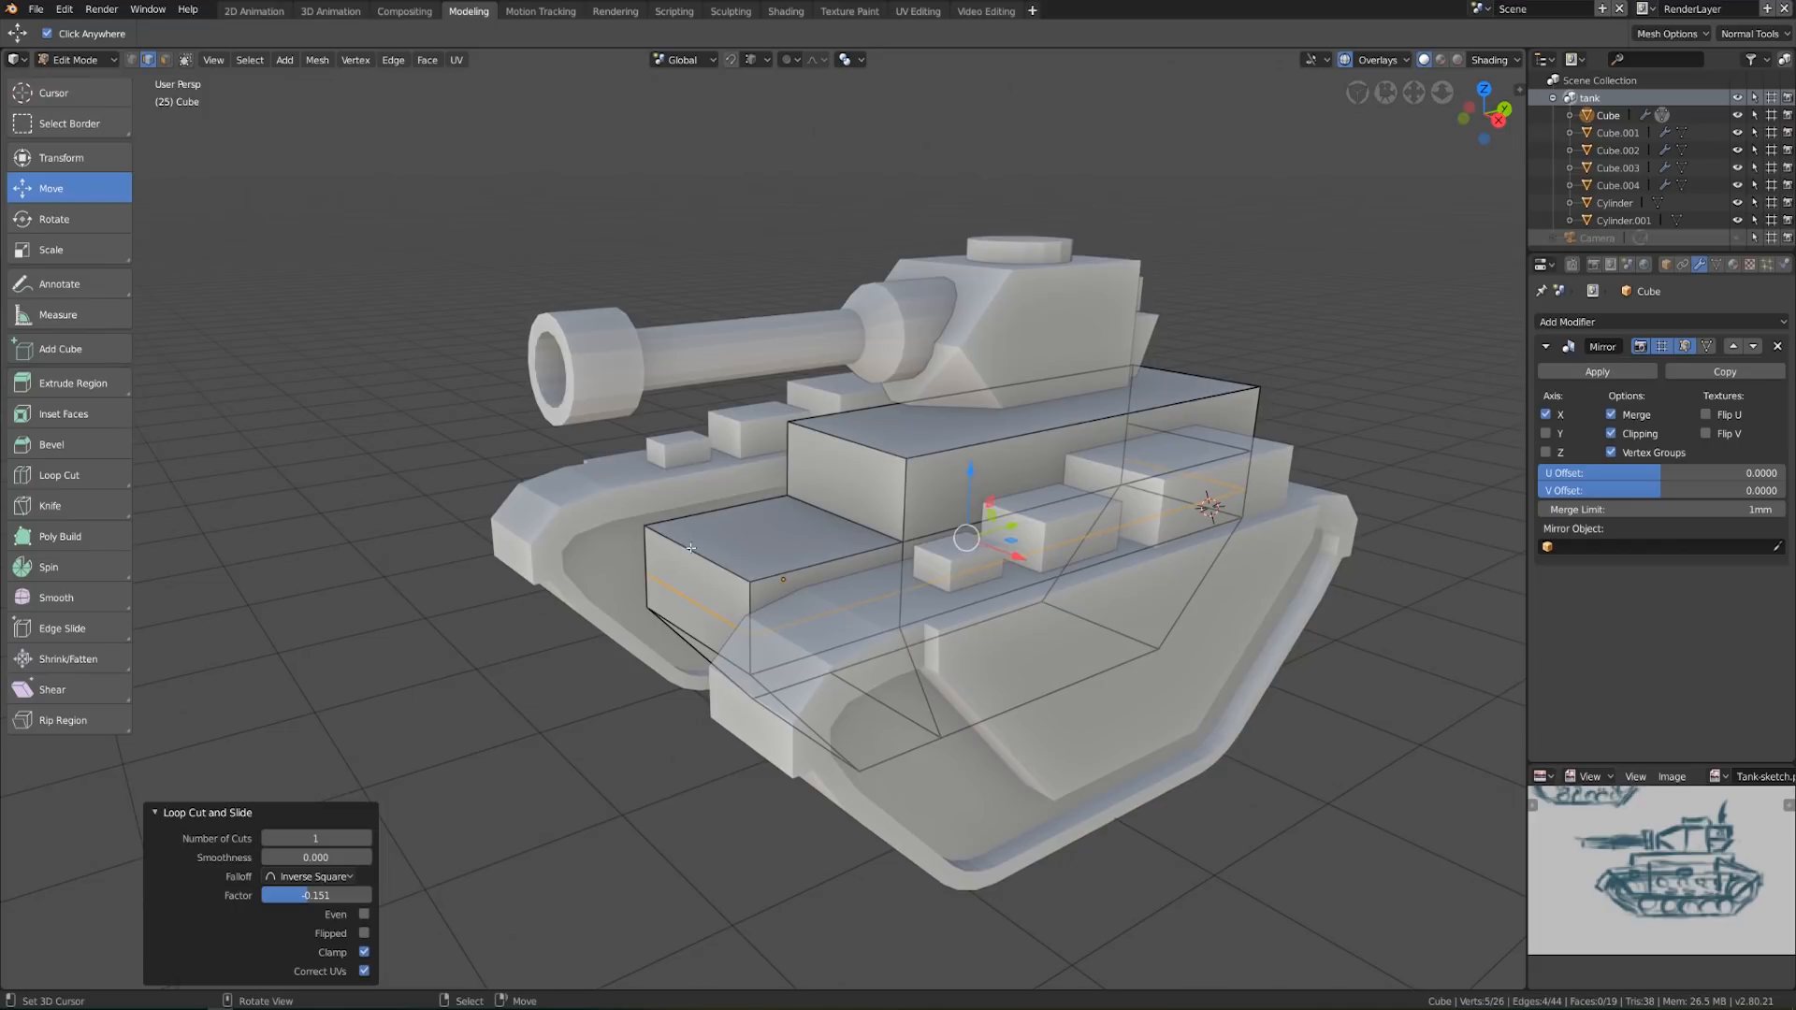
Select the part of the hull from the new loop cut down to the underside and lower it 11.4 cm along Z
key(g)
click(785, 538)
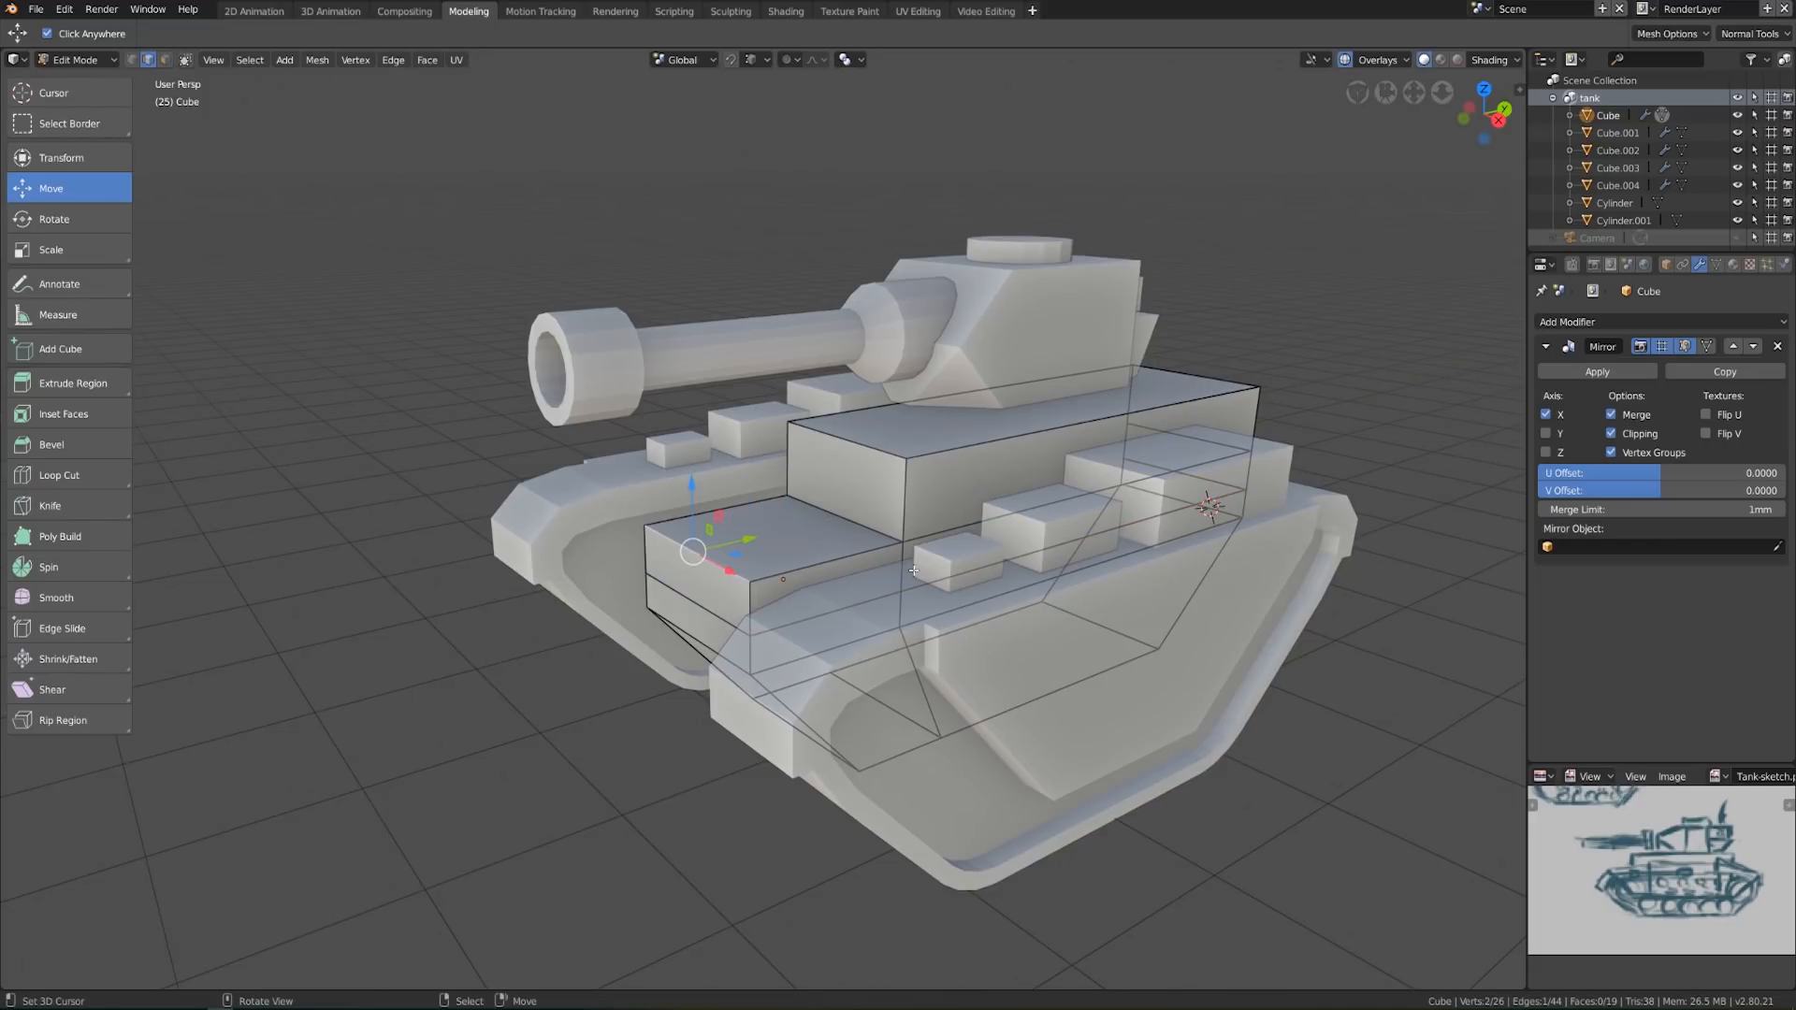
key(KP_3)
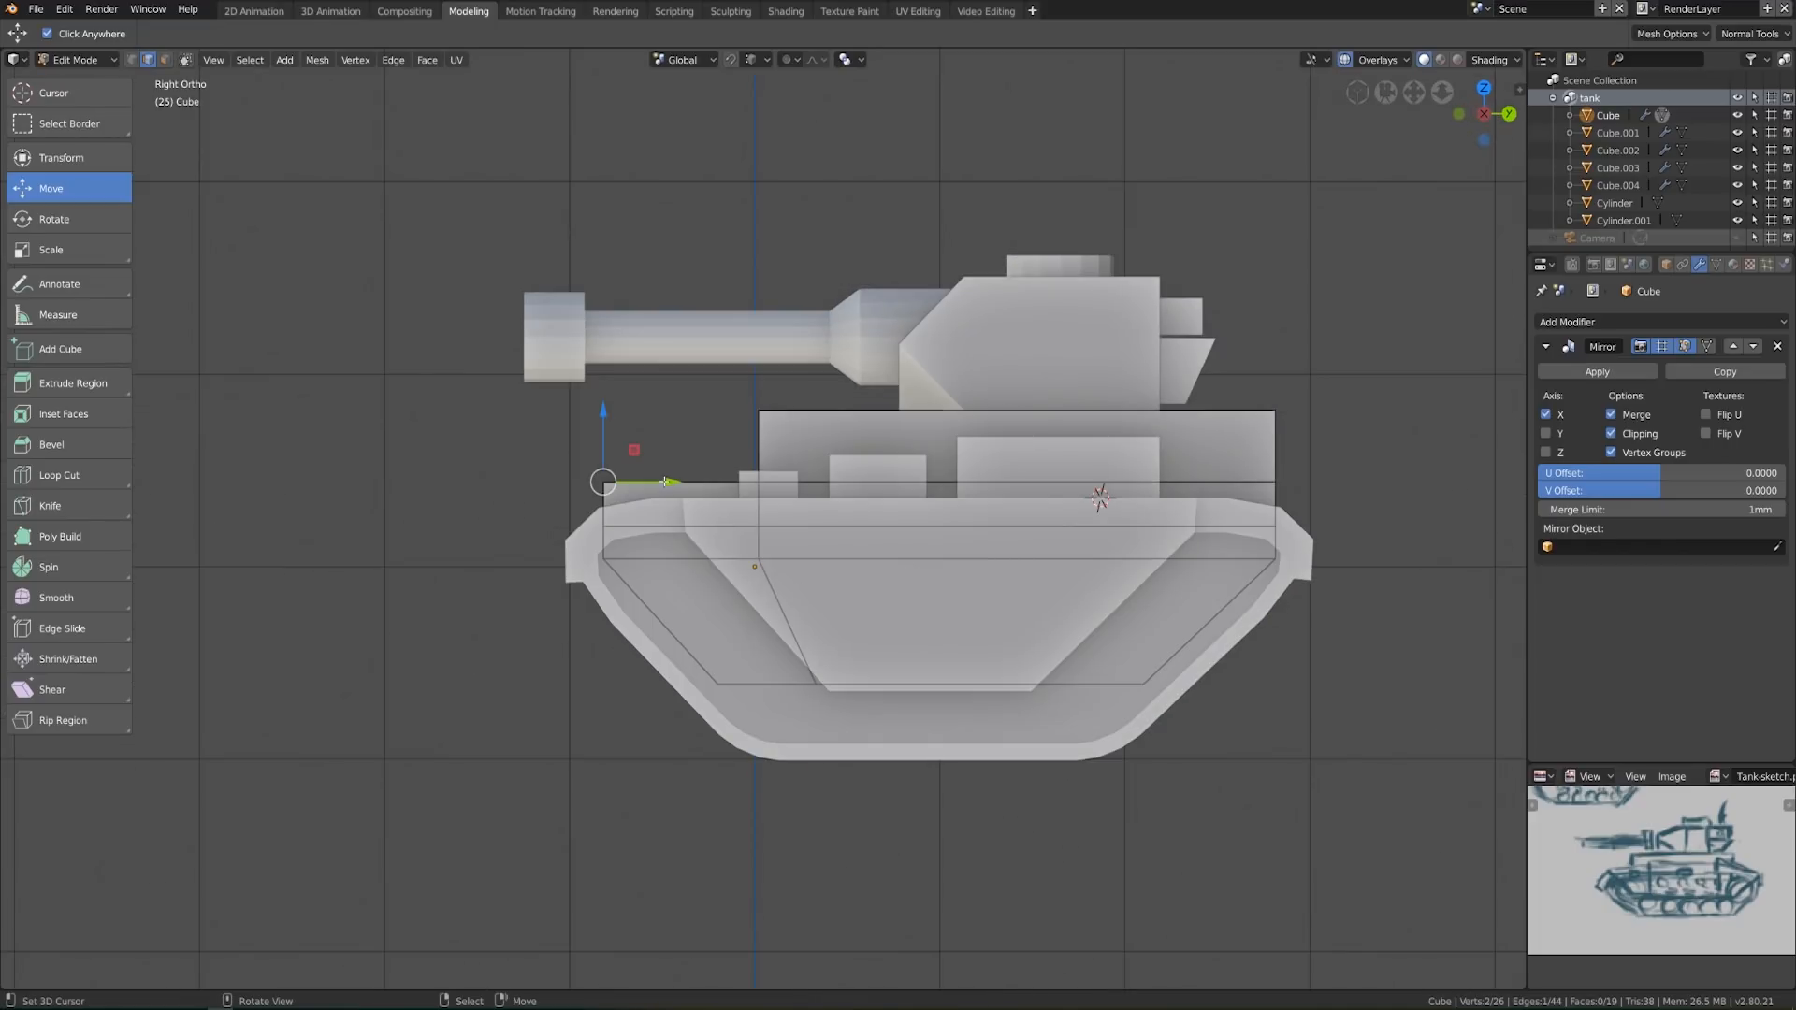
key(b)
drag(560, 510, 1218, 663)
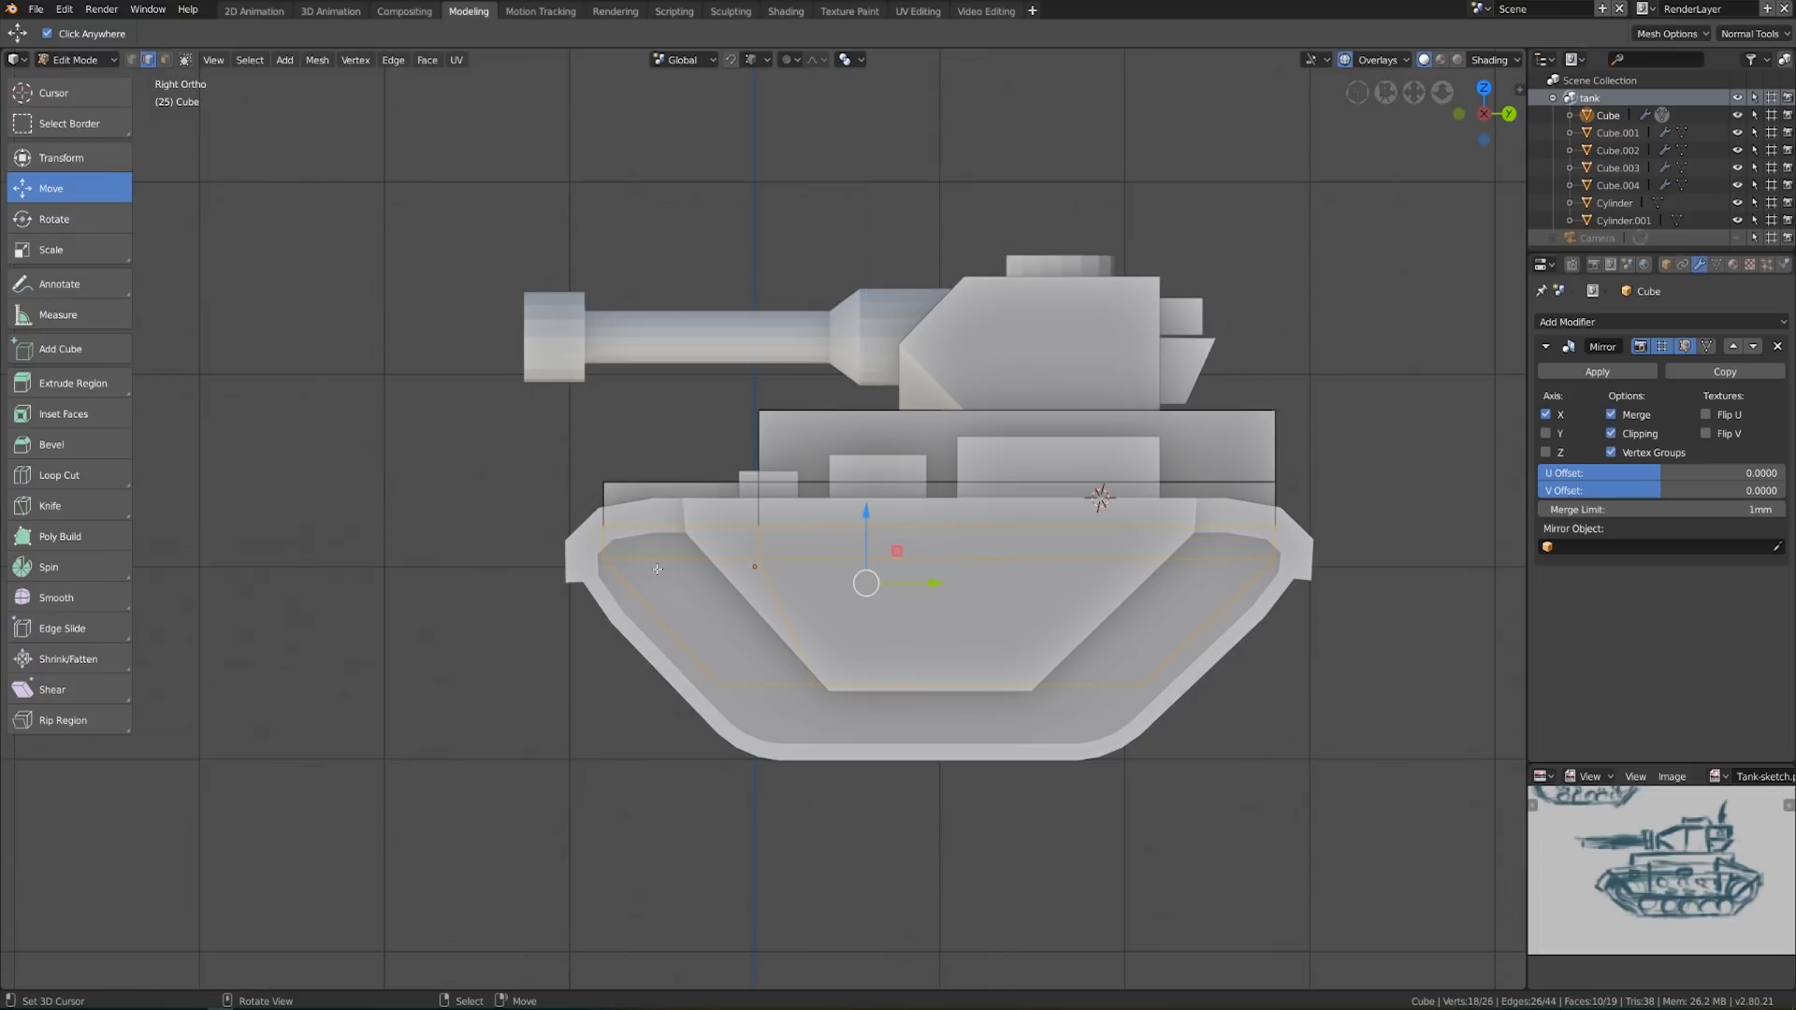
middle_drag(644, 567, 756, 608)
shift+right_click(688, 533)
key(KP_3)
drag(901, 526, 900, 553)
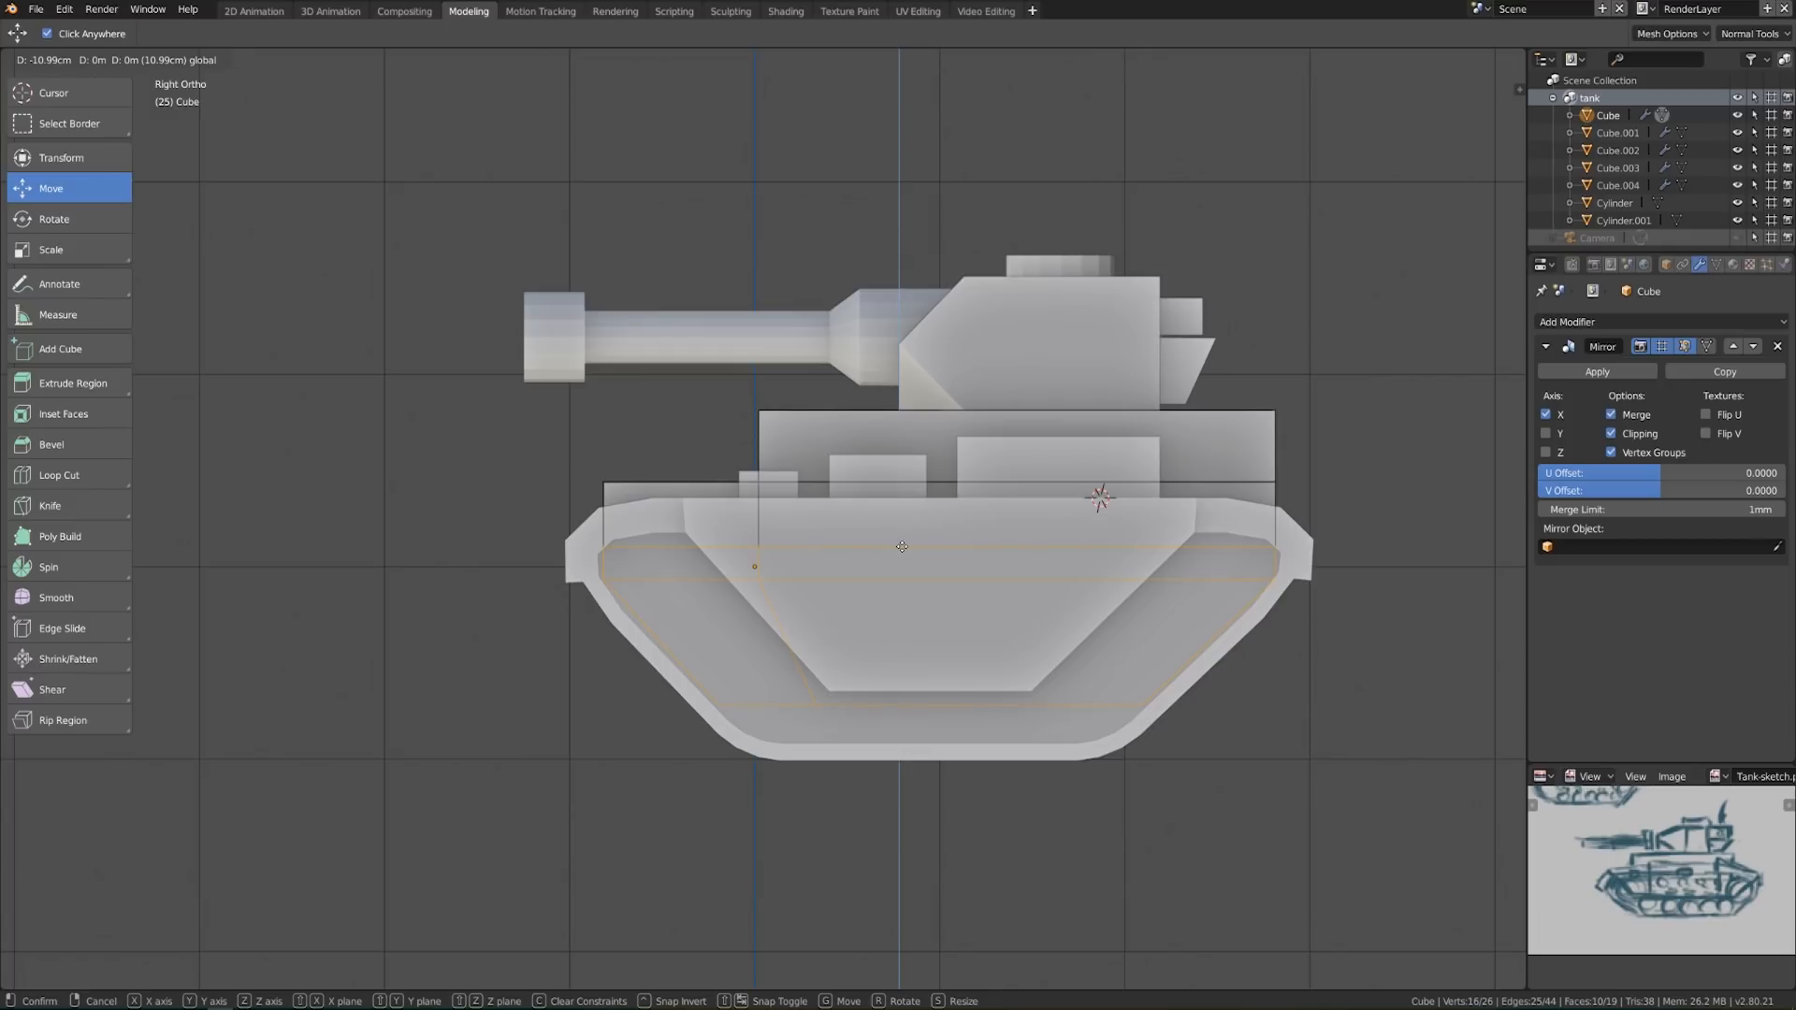
drag(901, 548, 901, 546)
scroll(667, 605, up, 3)
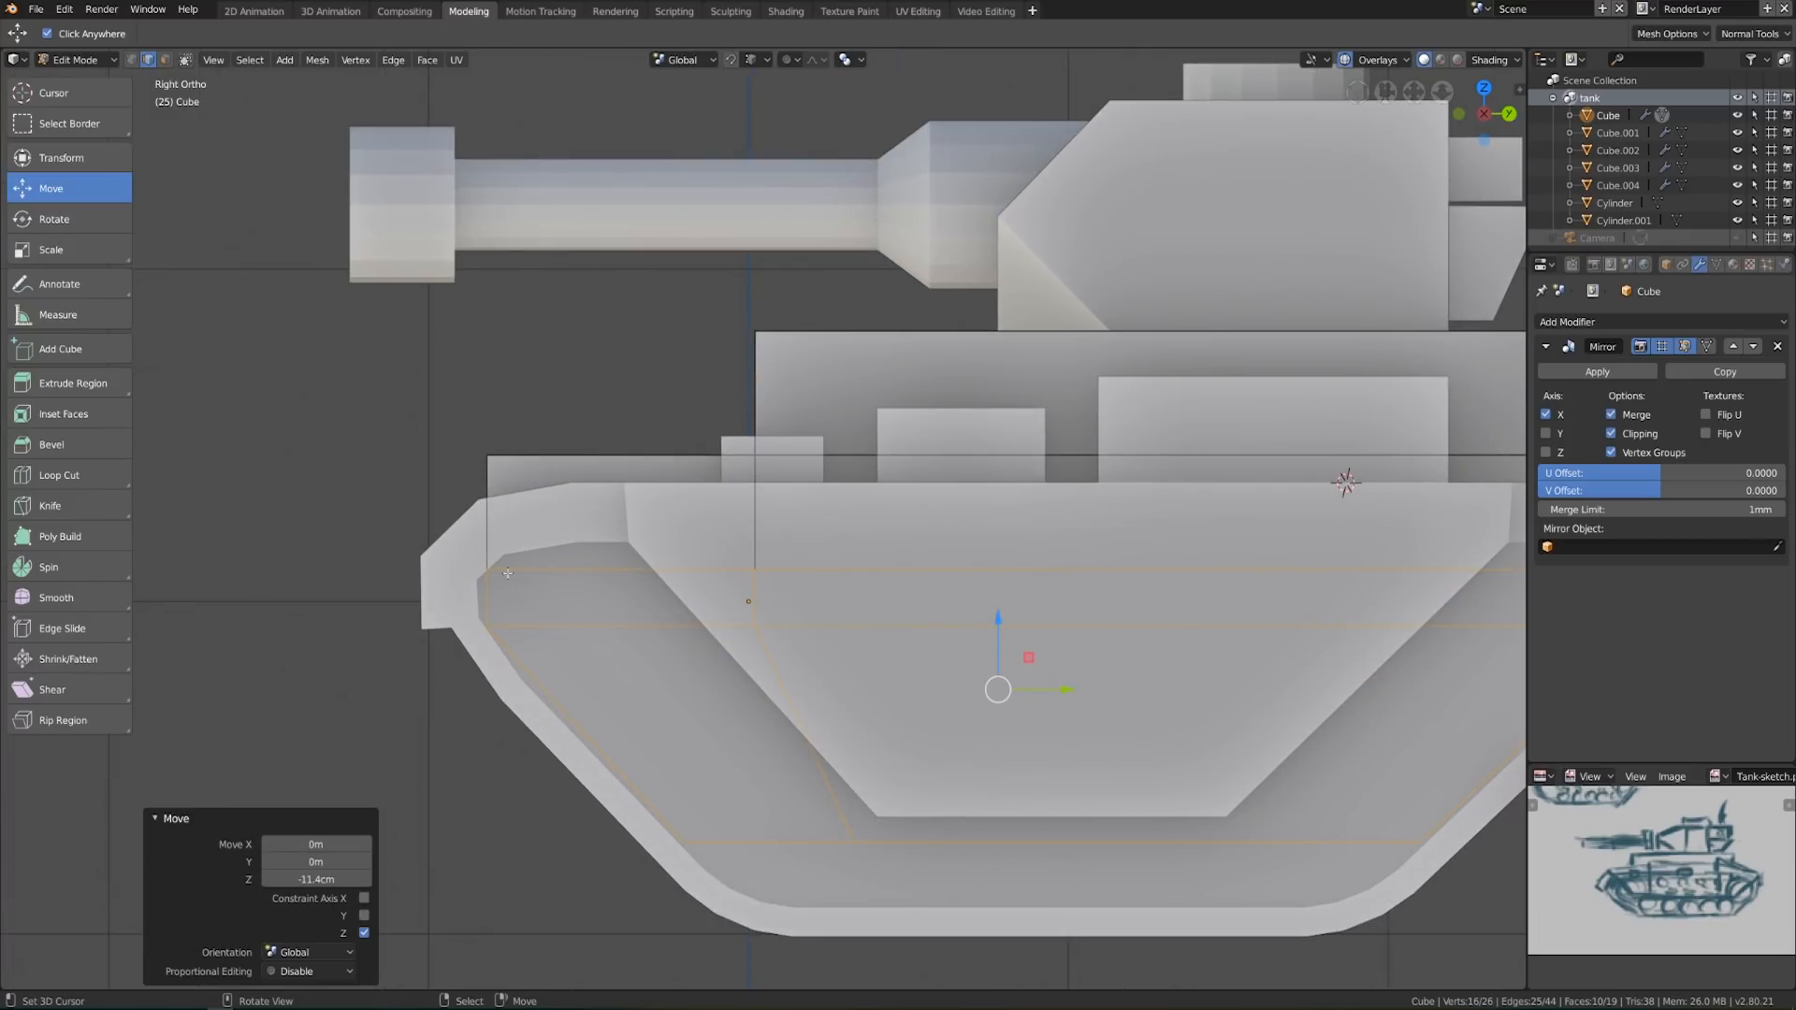
Select the hull's front faces and move them 11.1 cm backward along Y, inside the tracks' outline
shift+middle_drag(515, 601, 441, 583)
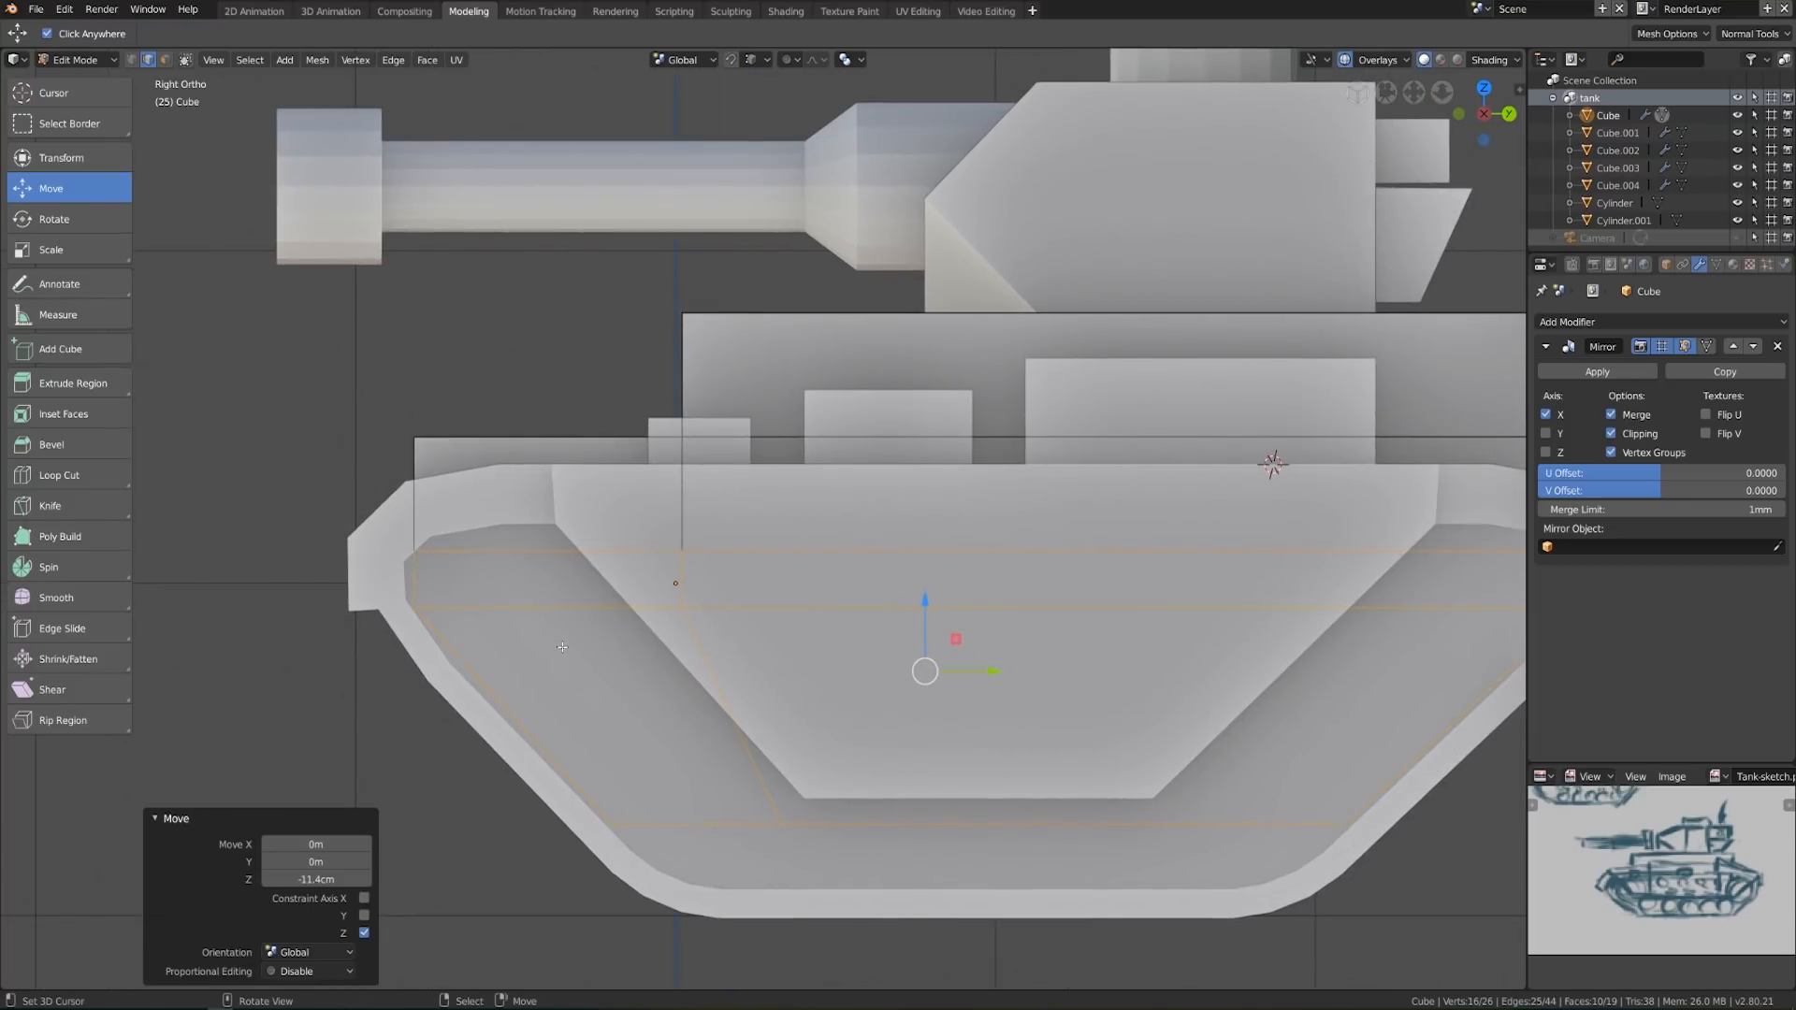
scroll(603, 658, down, 3)
middle_drag(603, 657, 787, 724)
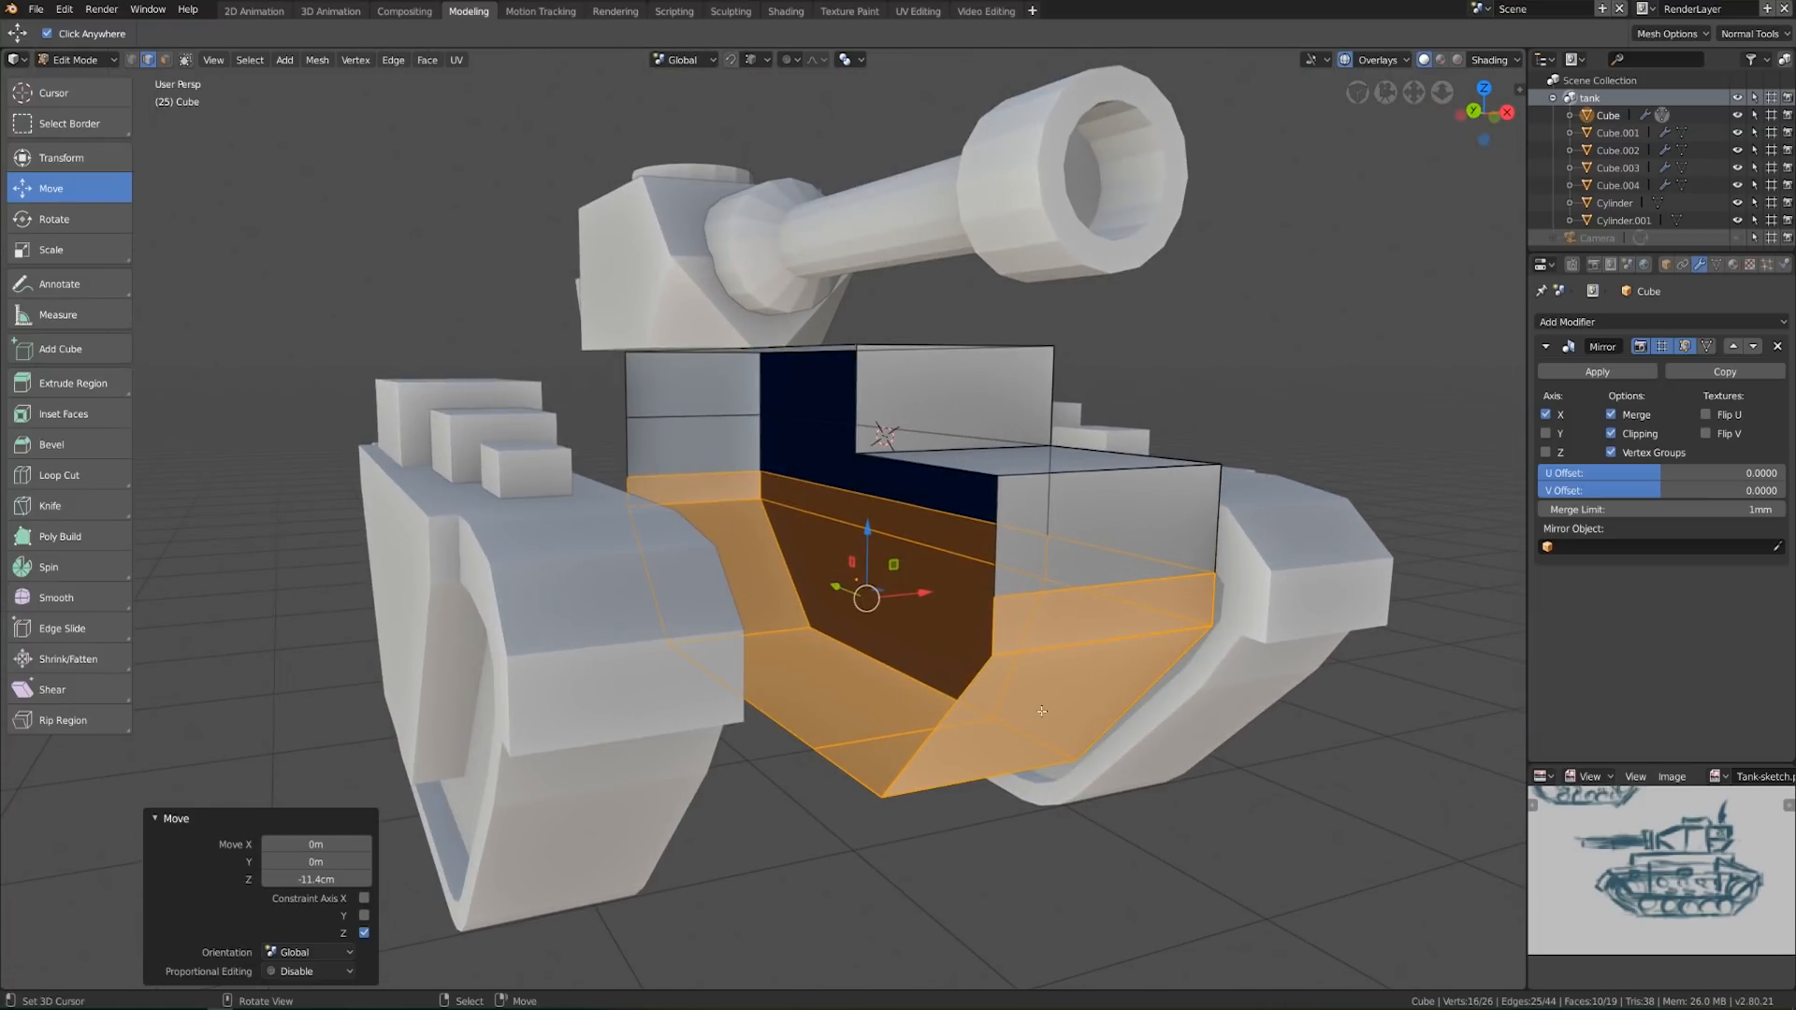
click(165, 58)
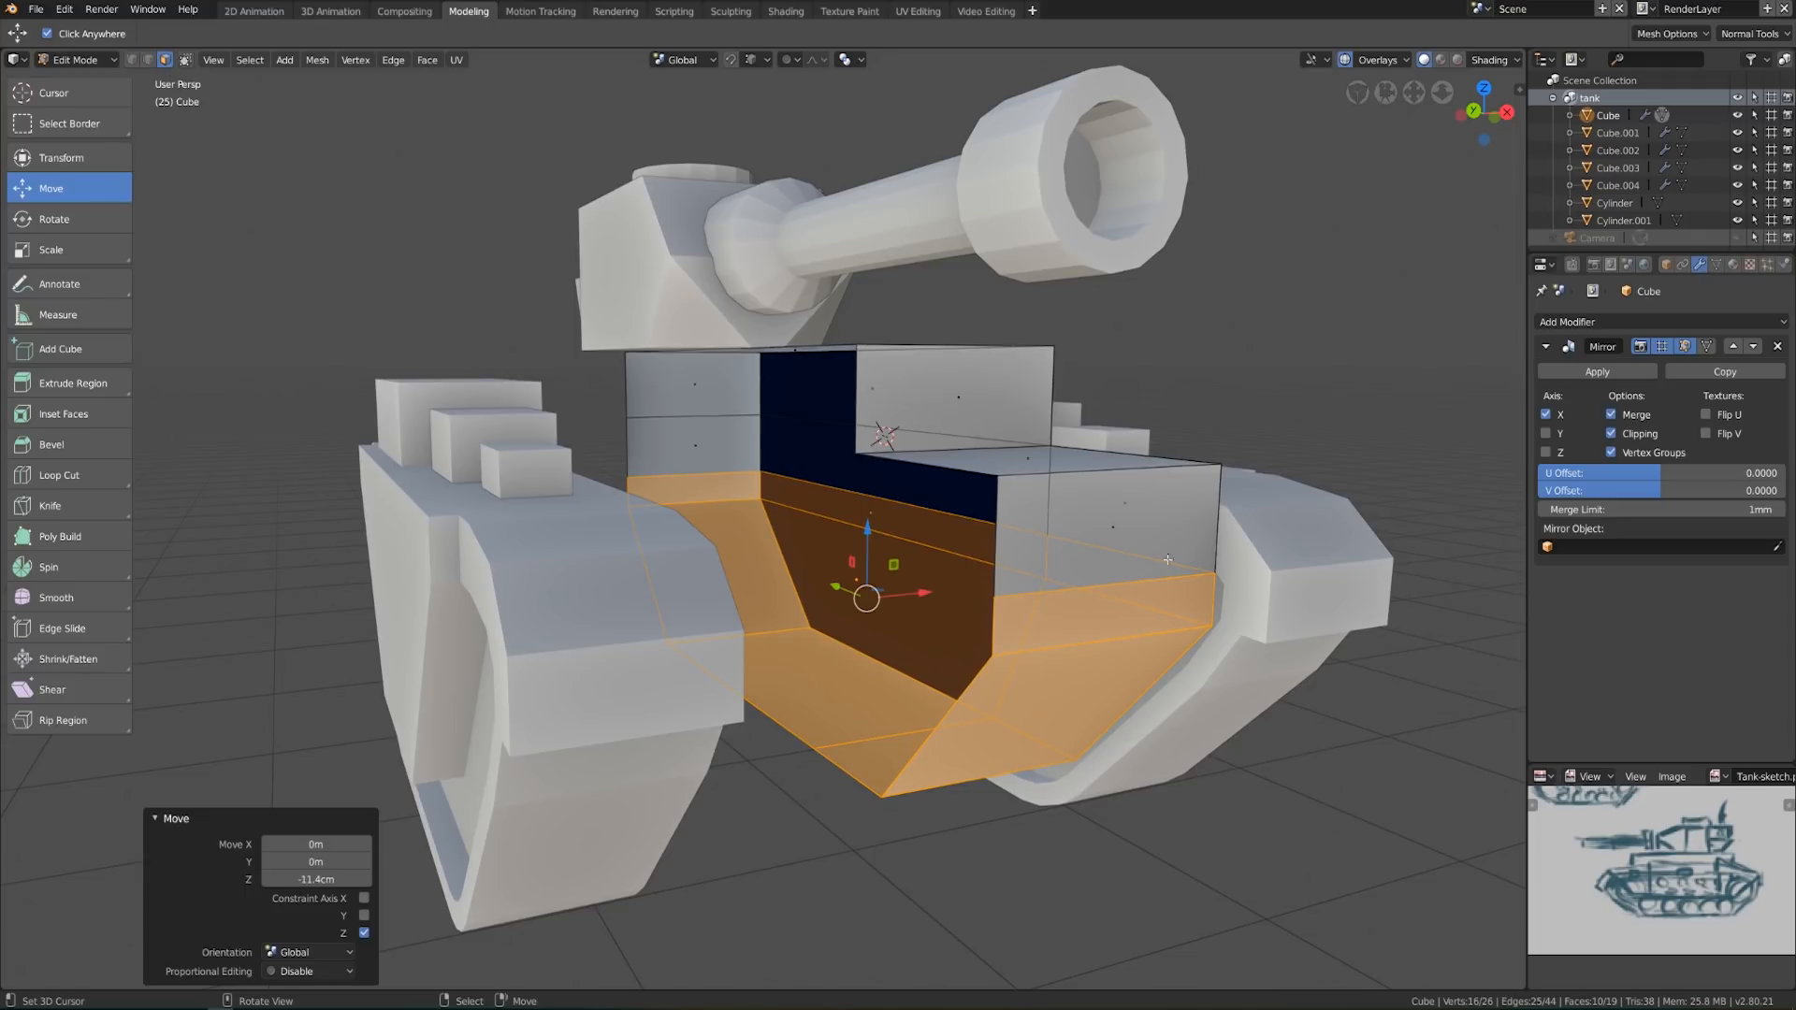
click(1110, 615)
shift+right_click(1062, 713)
middle_drag(1058, 734, 923, 738)
key(KP_3)
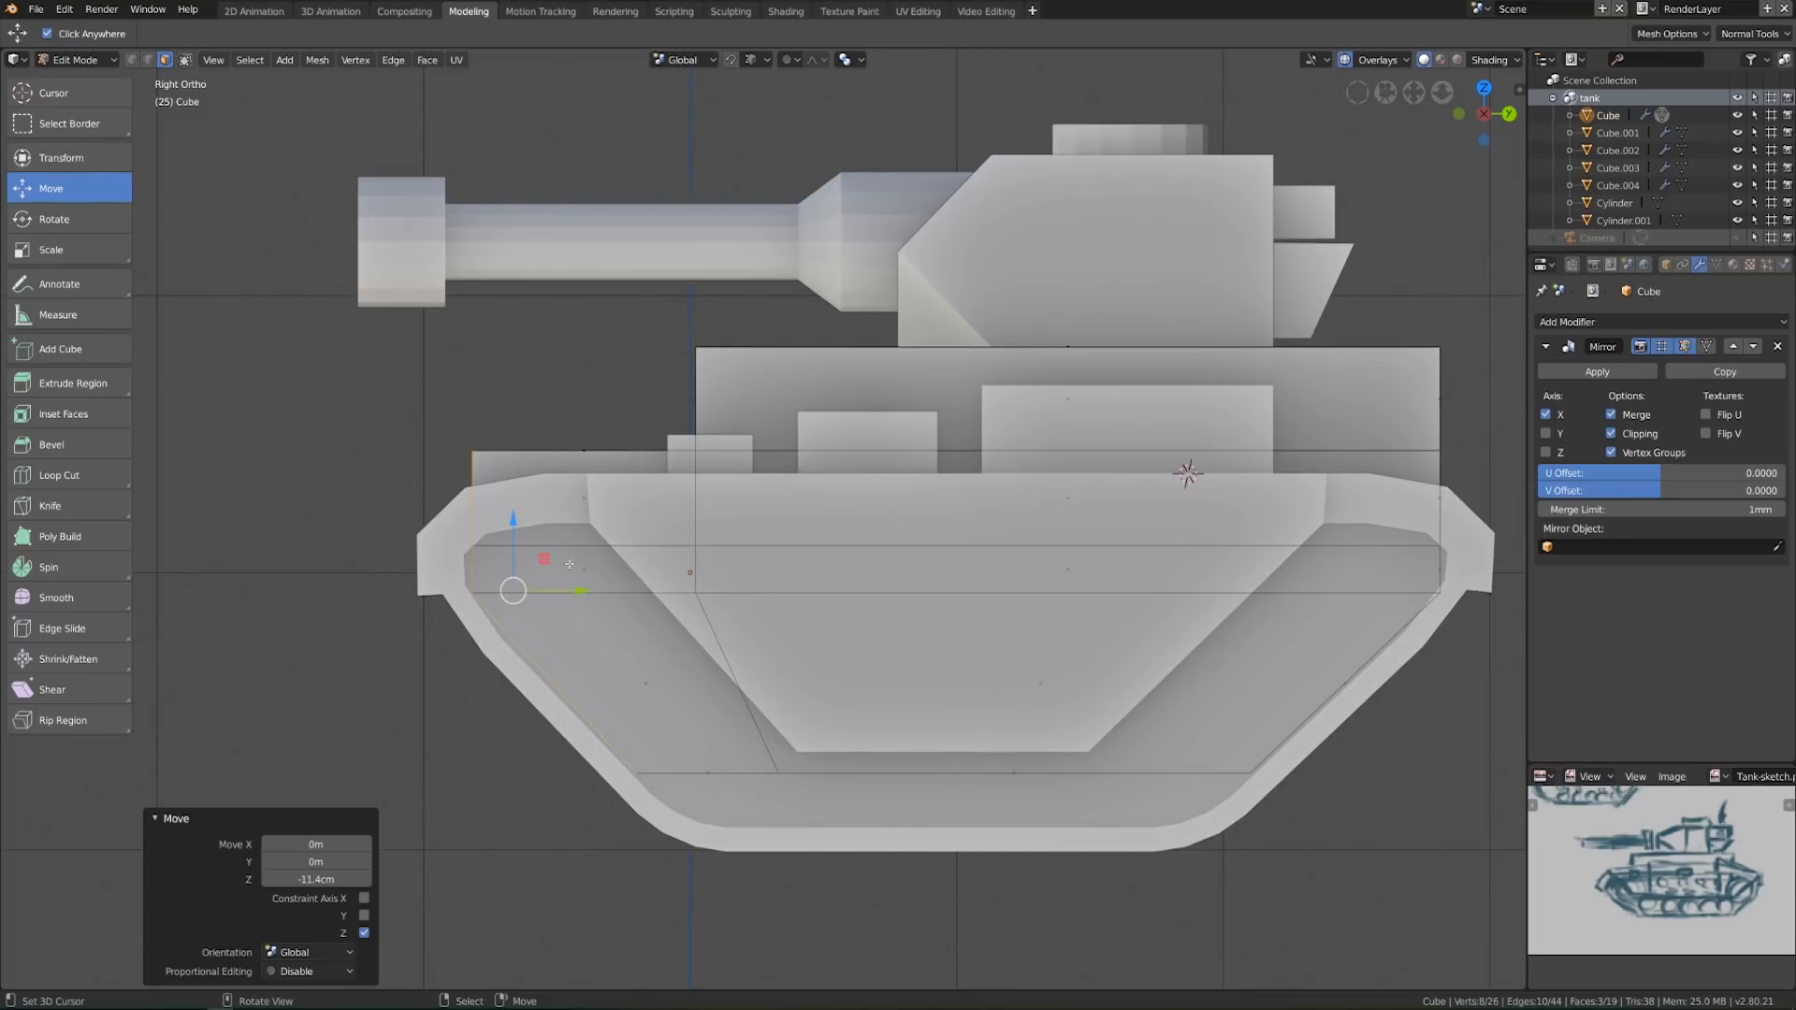
key(g)
click(595, 595)
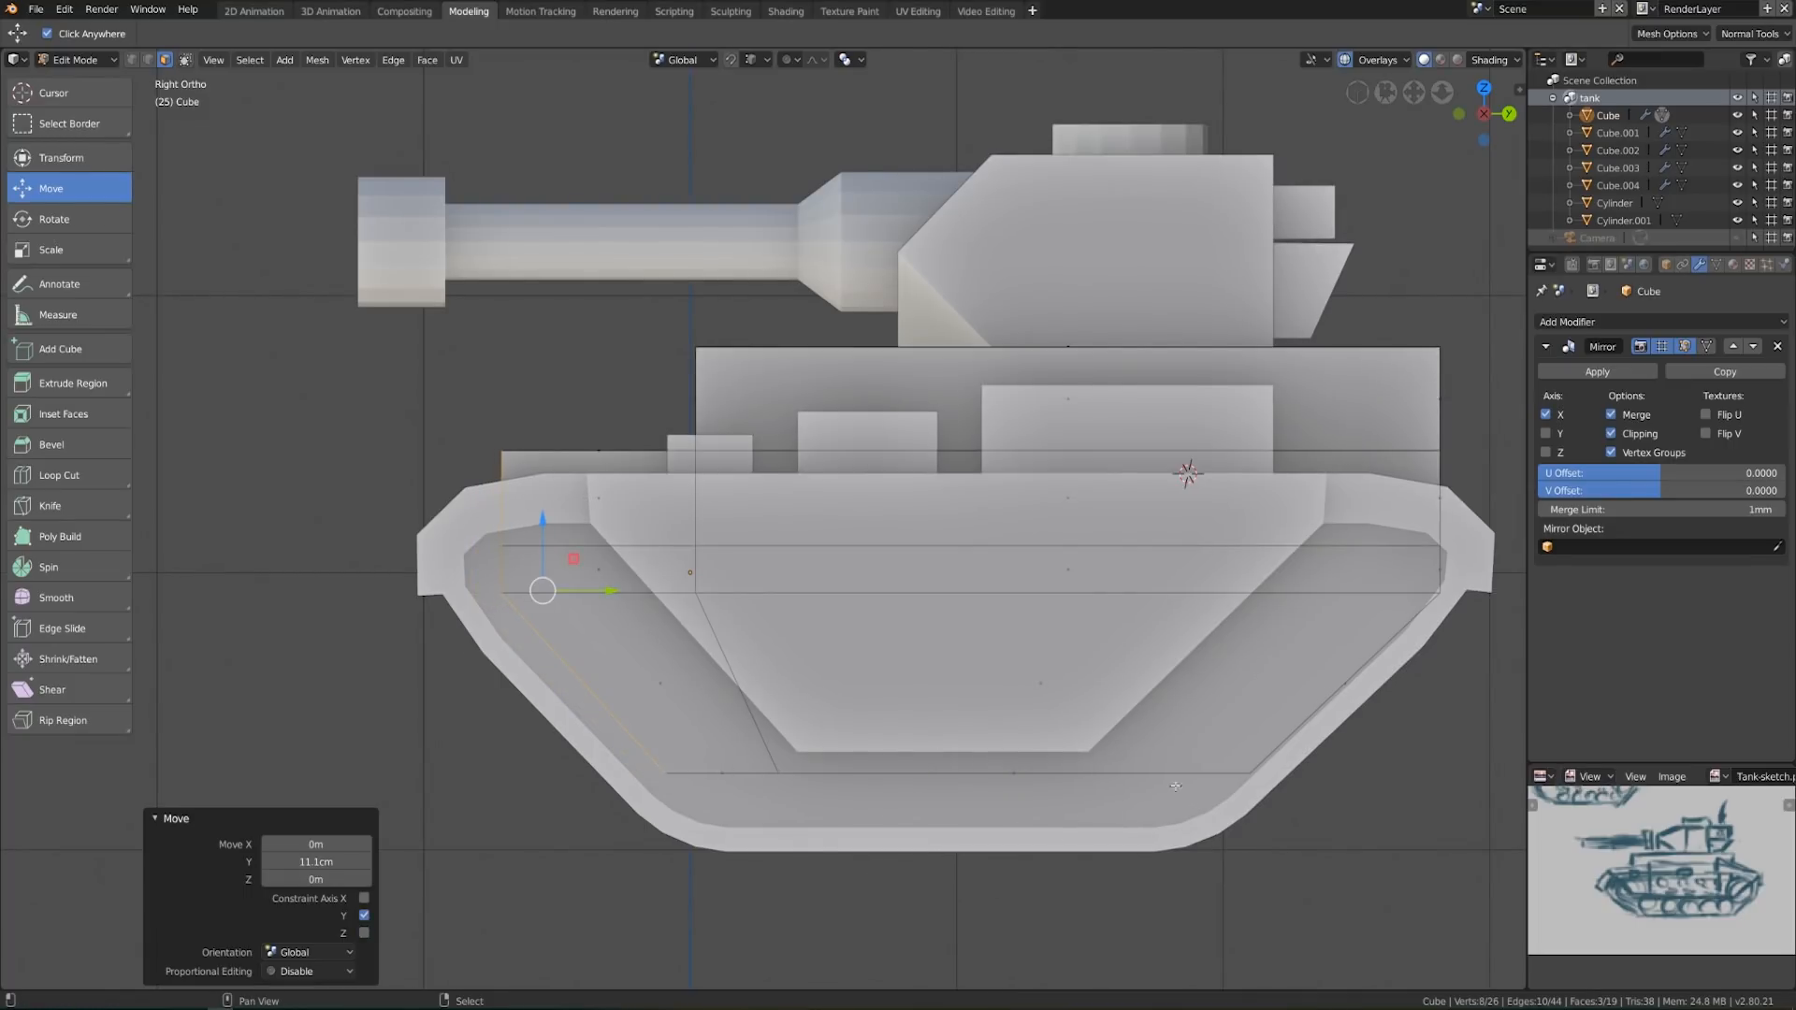
Select the hull's rear faces and move them -12.6 cm along Y toward the front
shift+middle_drag(929, 857, 744, 863)
right_click(1174, 678)
ctrl+right_click(1273, 554)
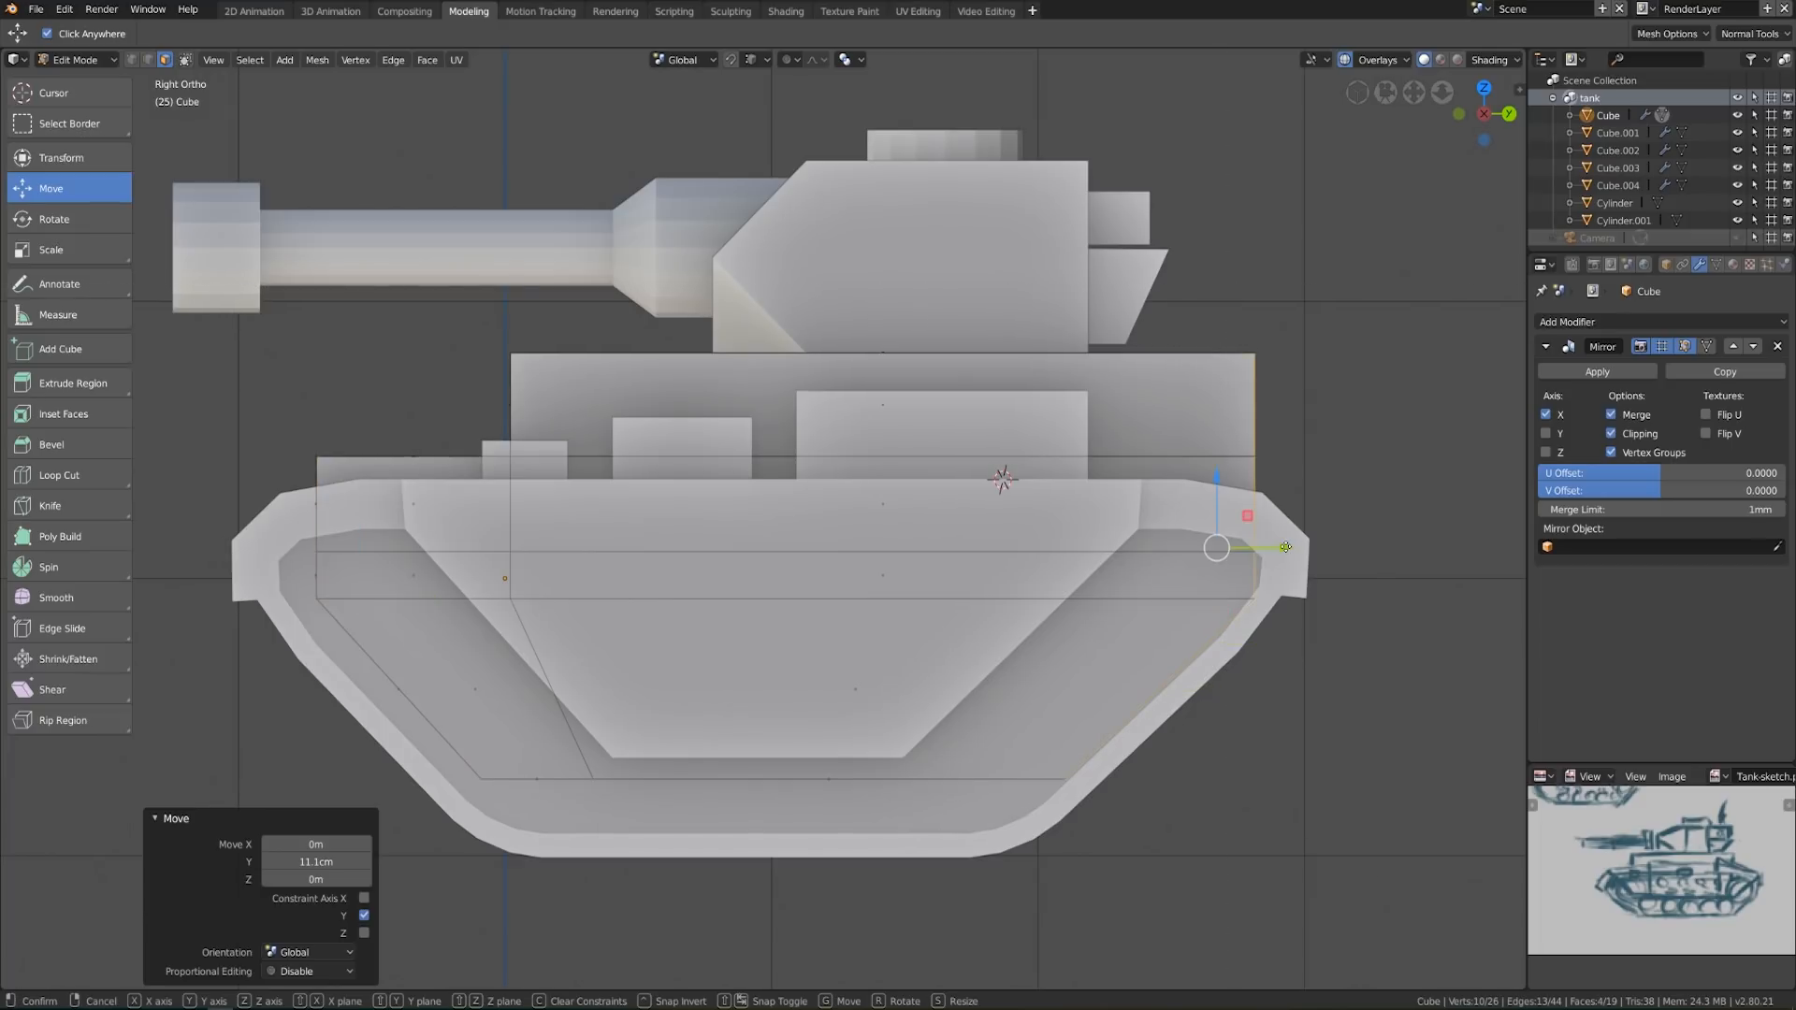
key(g)
key(y)
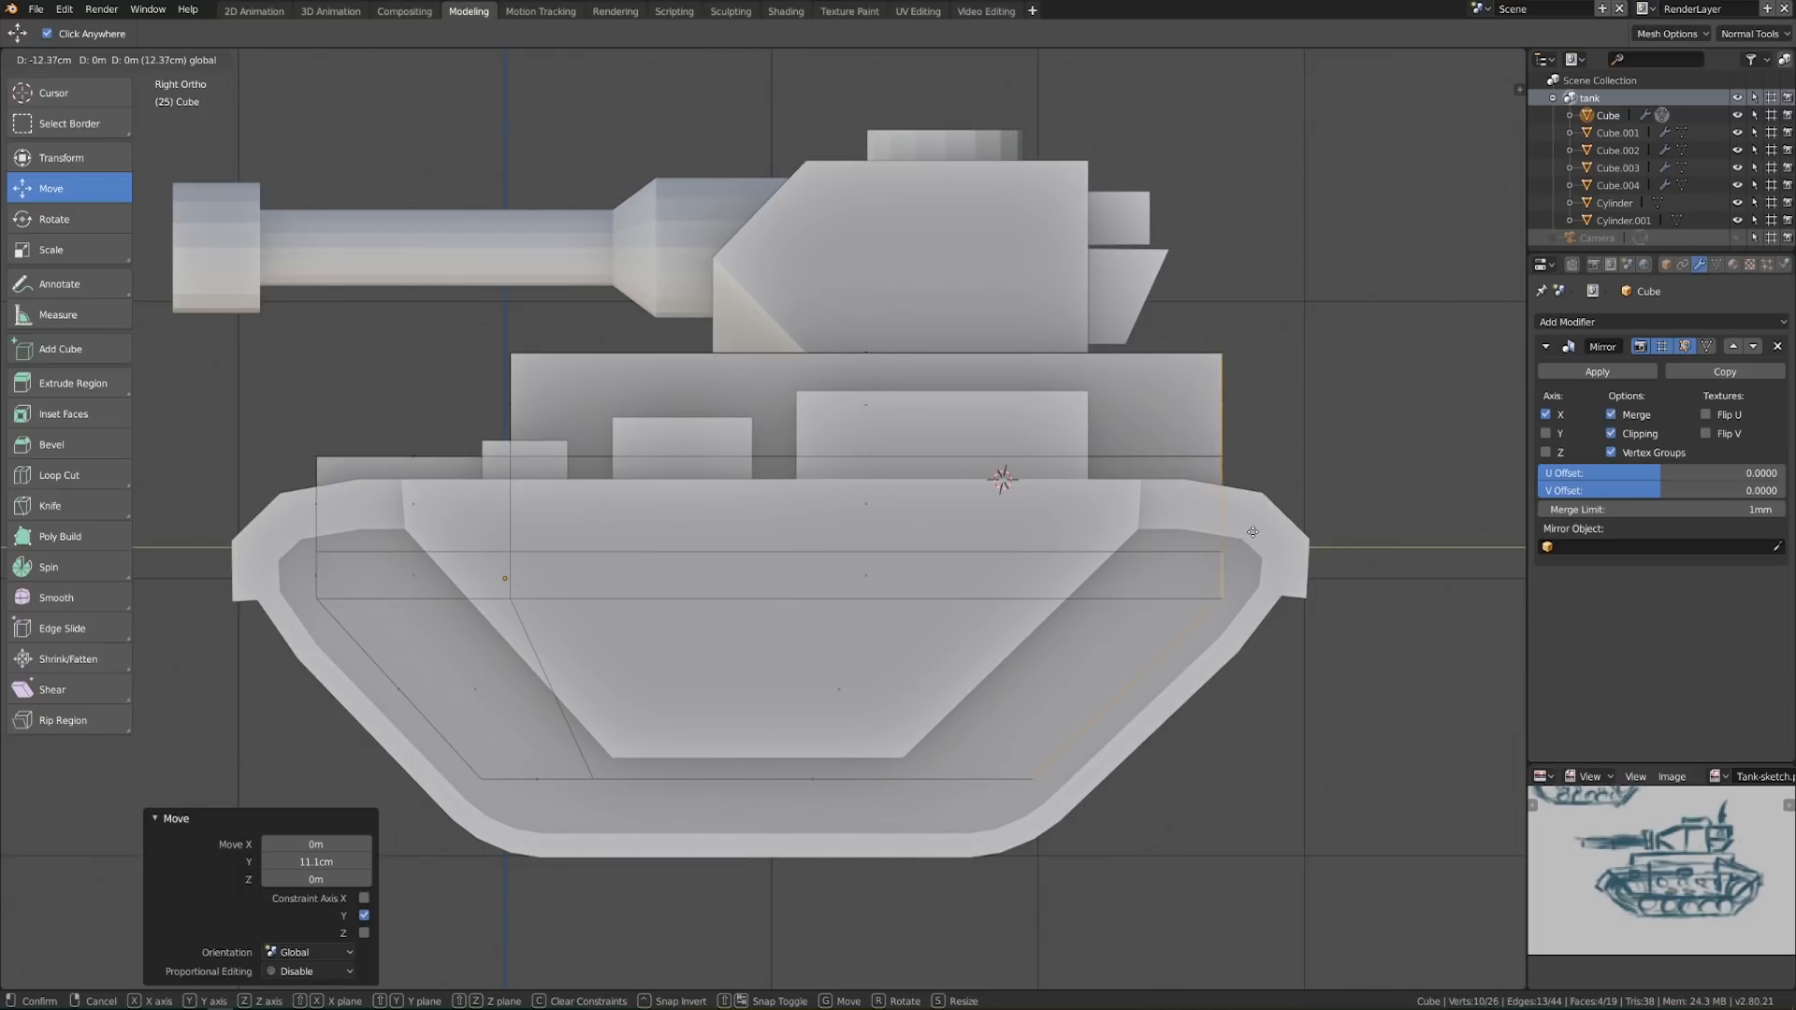
click(1233, 659)
shift+middle_drag(1233, 658, 1274, 616)
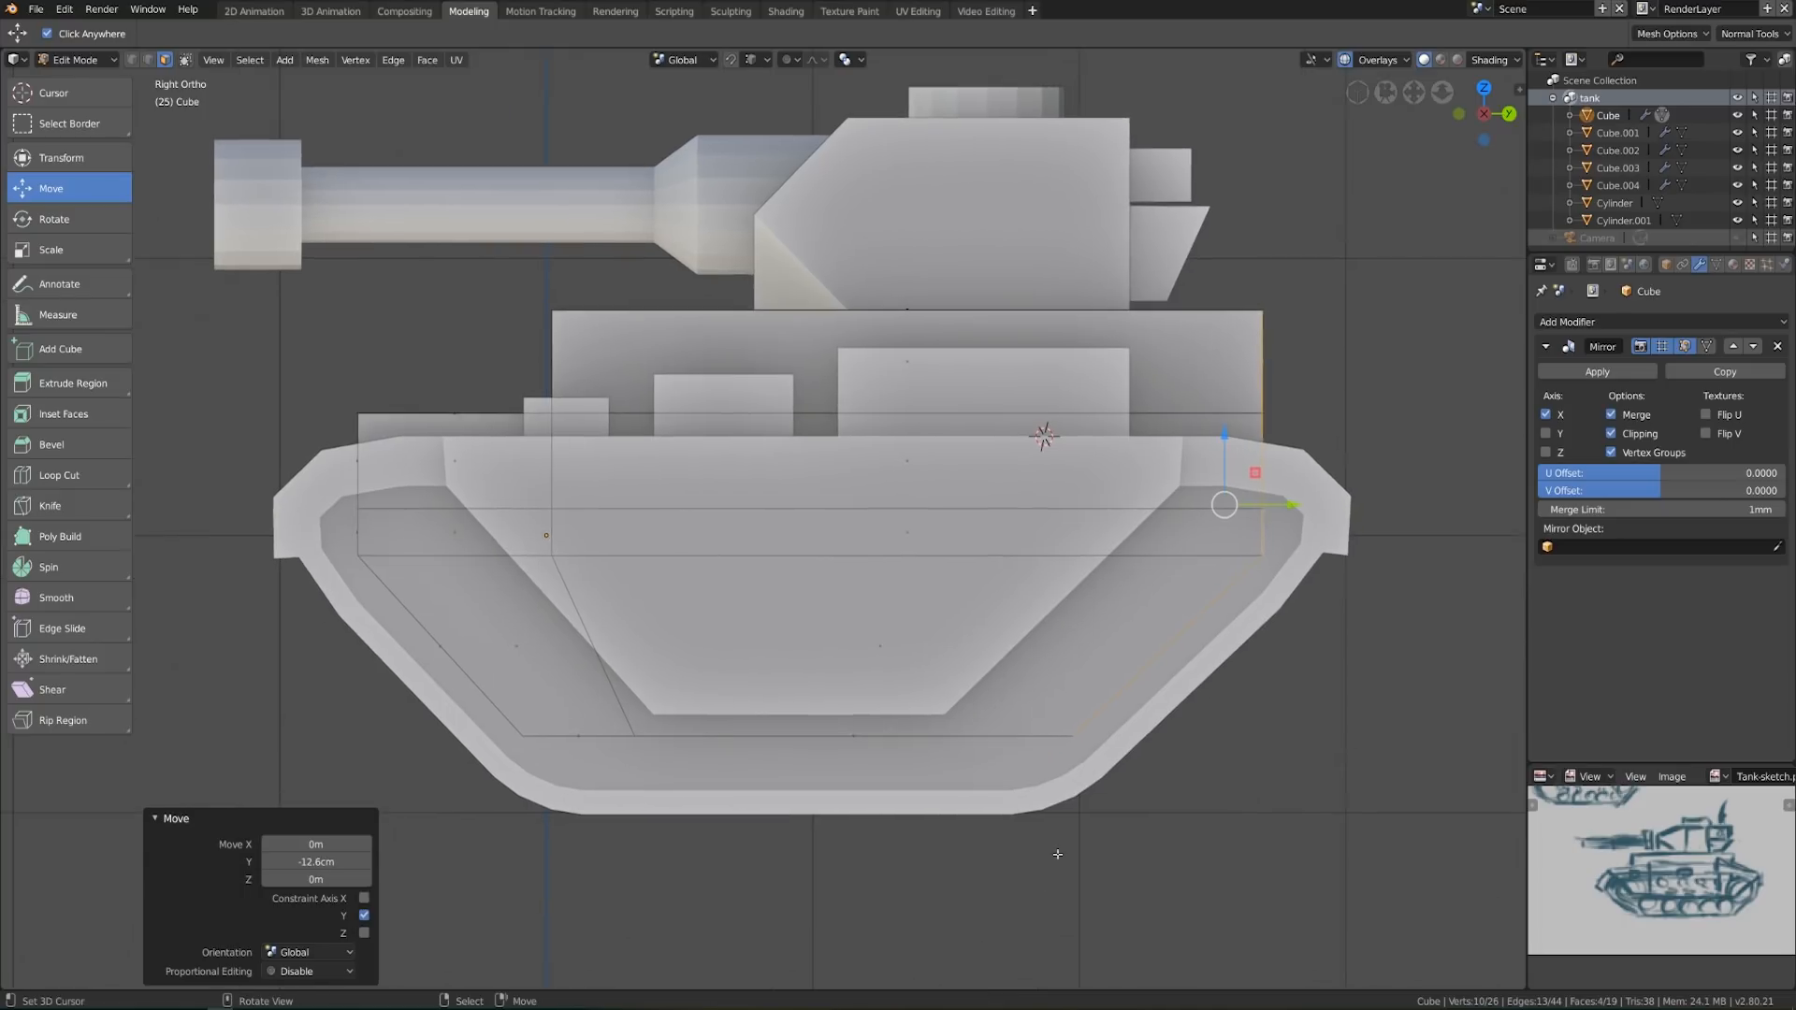
Nudge the vertices at the hull's lower front and lower rear corners slightly along Y
click(132, 59)
key(alt+a)
key(b)
drag(486, 718, 568, 805)
drag(586, 741, 594, 739)
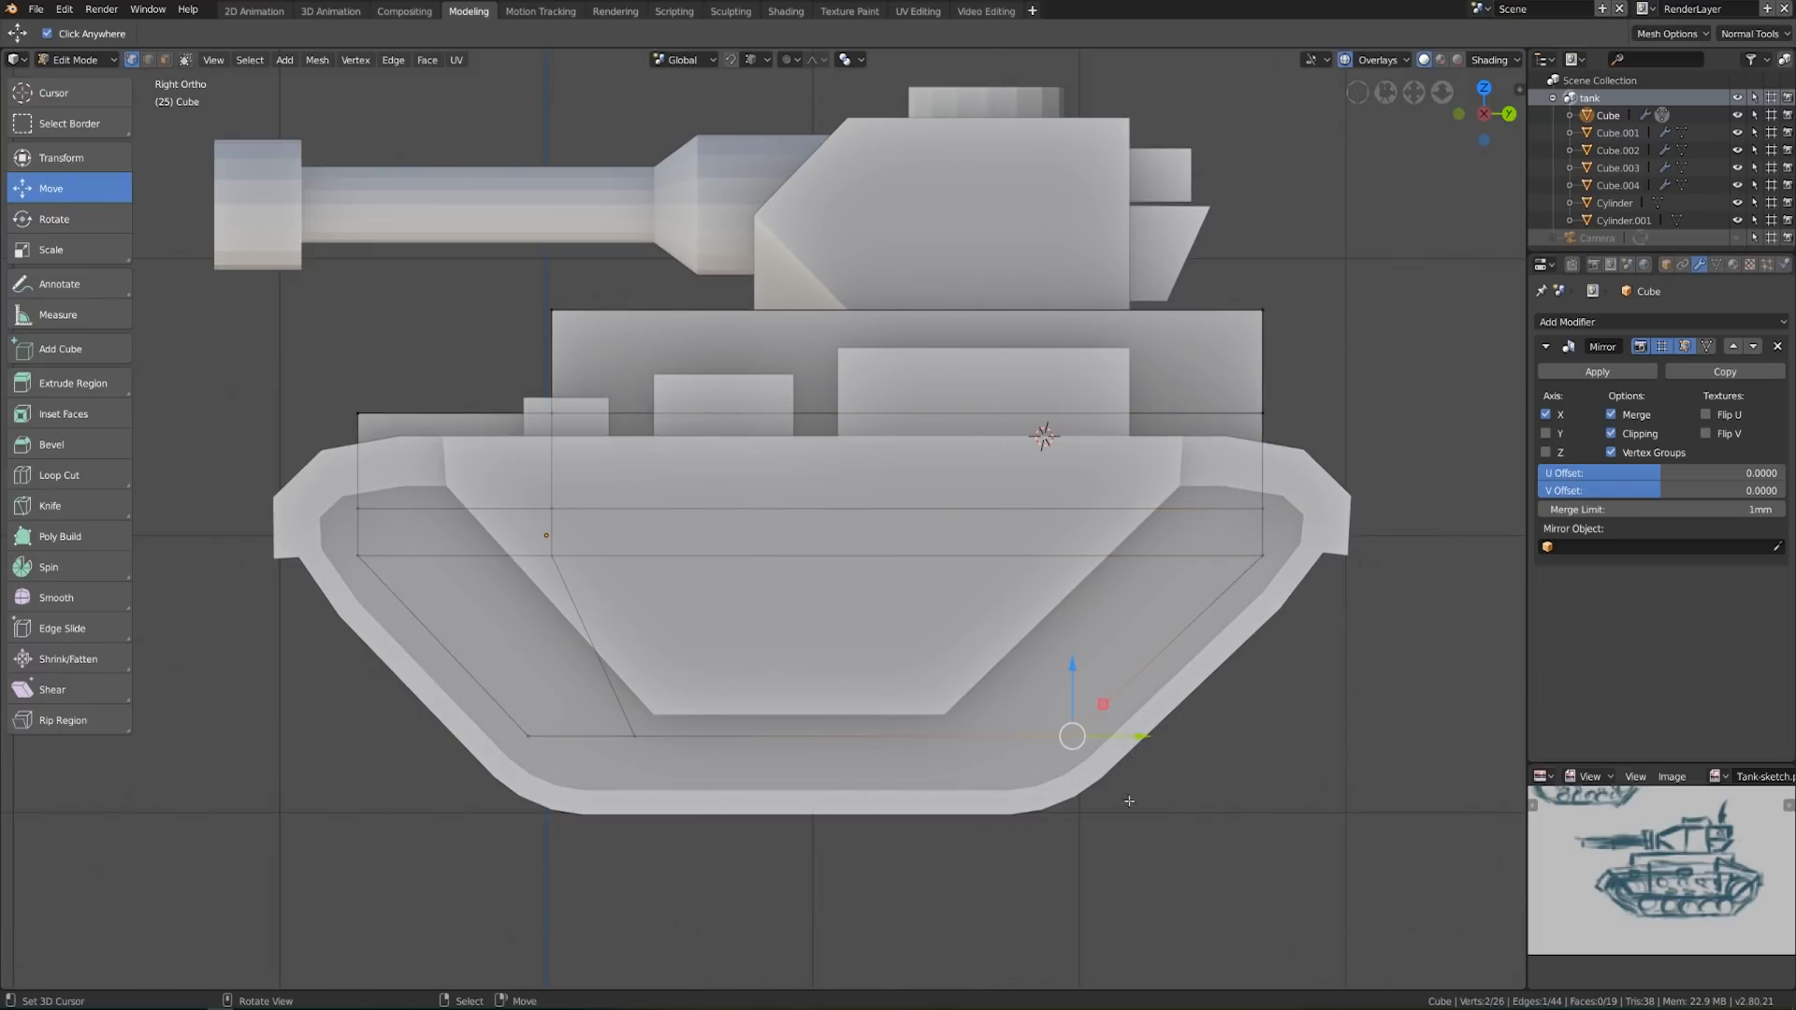
drag(1141, 739, 1142, 739)
Try moving the hull's upper front vertices backward along Y, undo the move, and open the viewport overlay options
shift+middle_drag(599, 468, 790, 520)
key(alt+a)
key(b)
drag(451, 399, 643, 513)
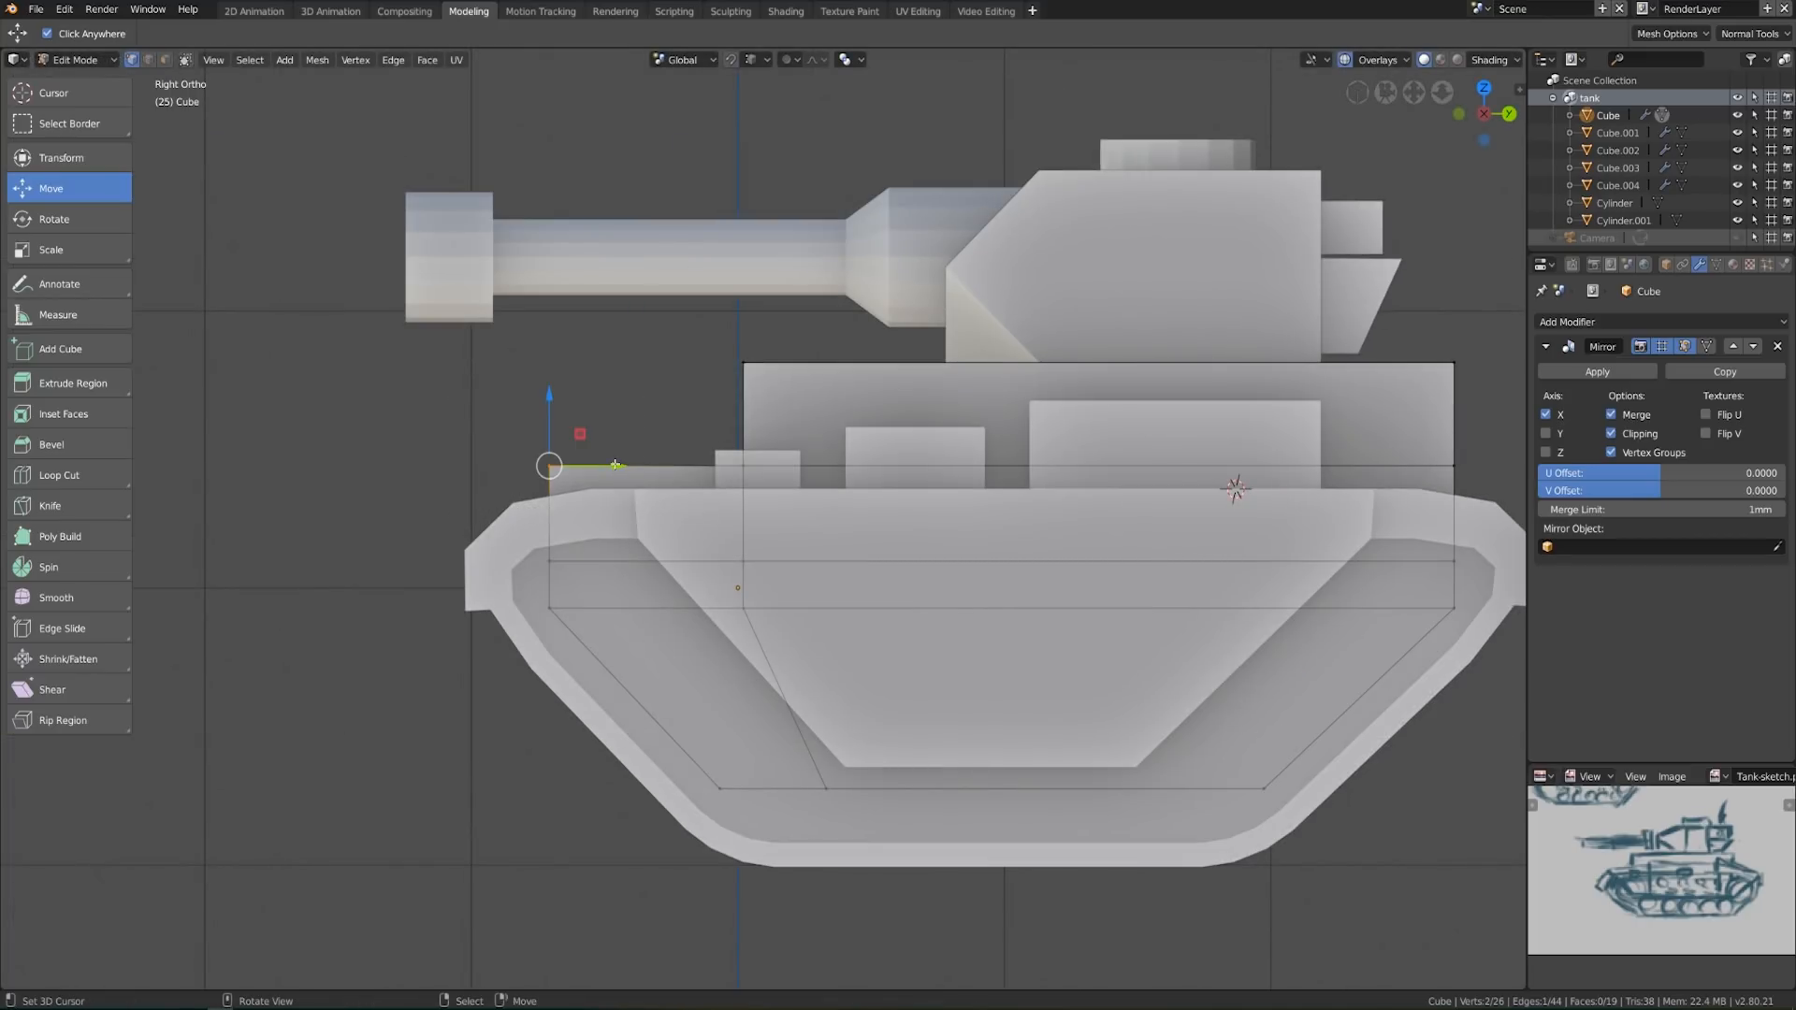
drag(615, 465, 705, 476)
key(ctrl+z)
click(1402, 60)
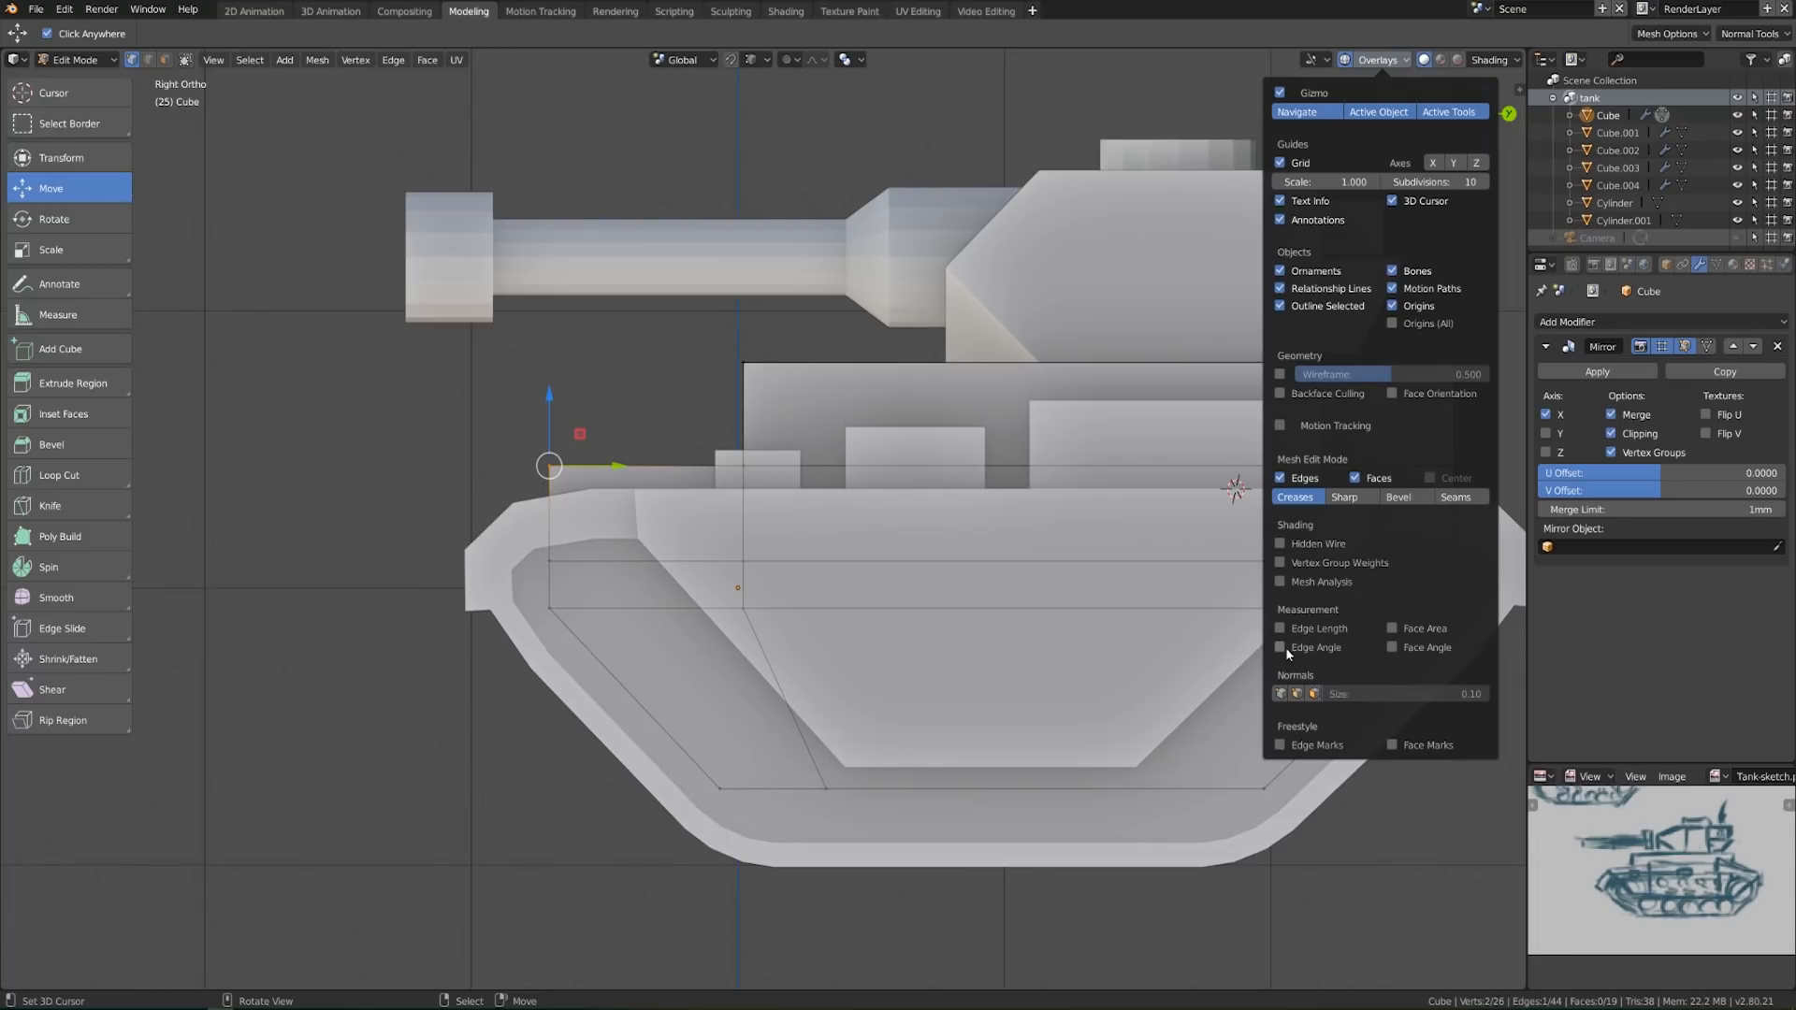
Duplicate the hull's narrow front face below the loop cut, offset by -29.7 cm along Y and 36.3 cm along Z
key(alt+a)
key(b)
drag(504, 541, 554, 498)
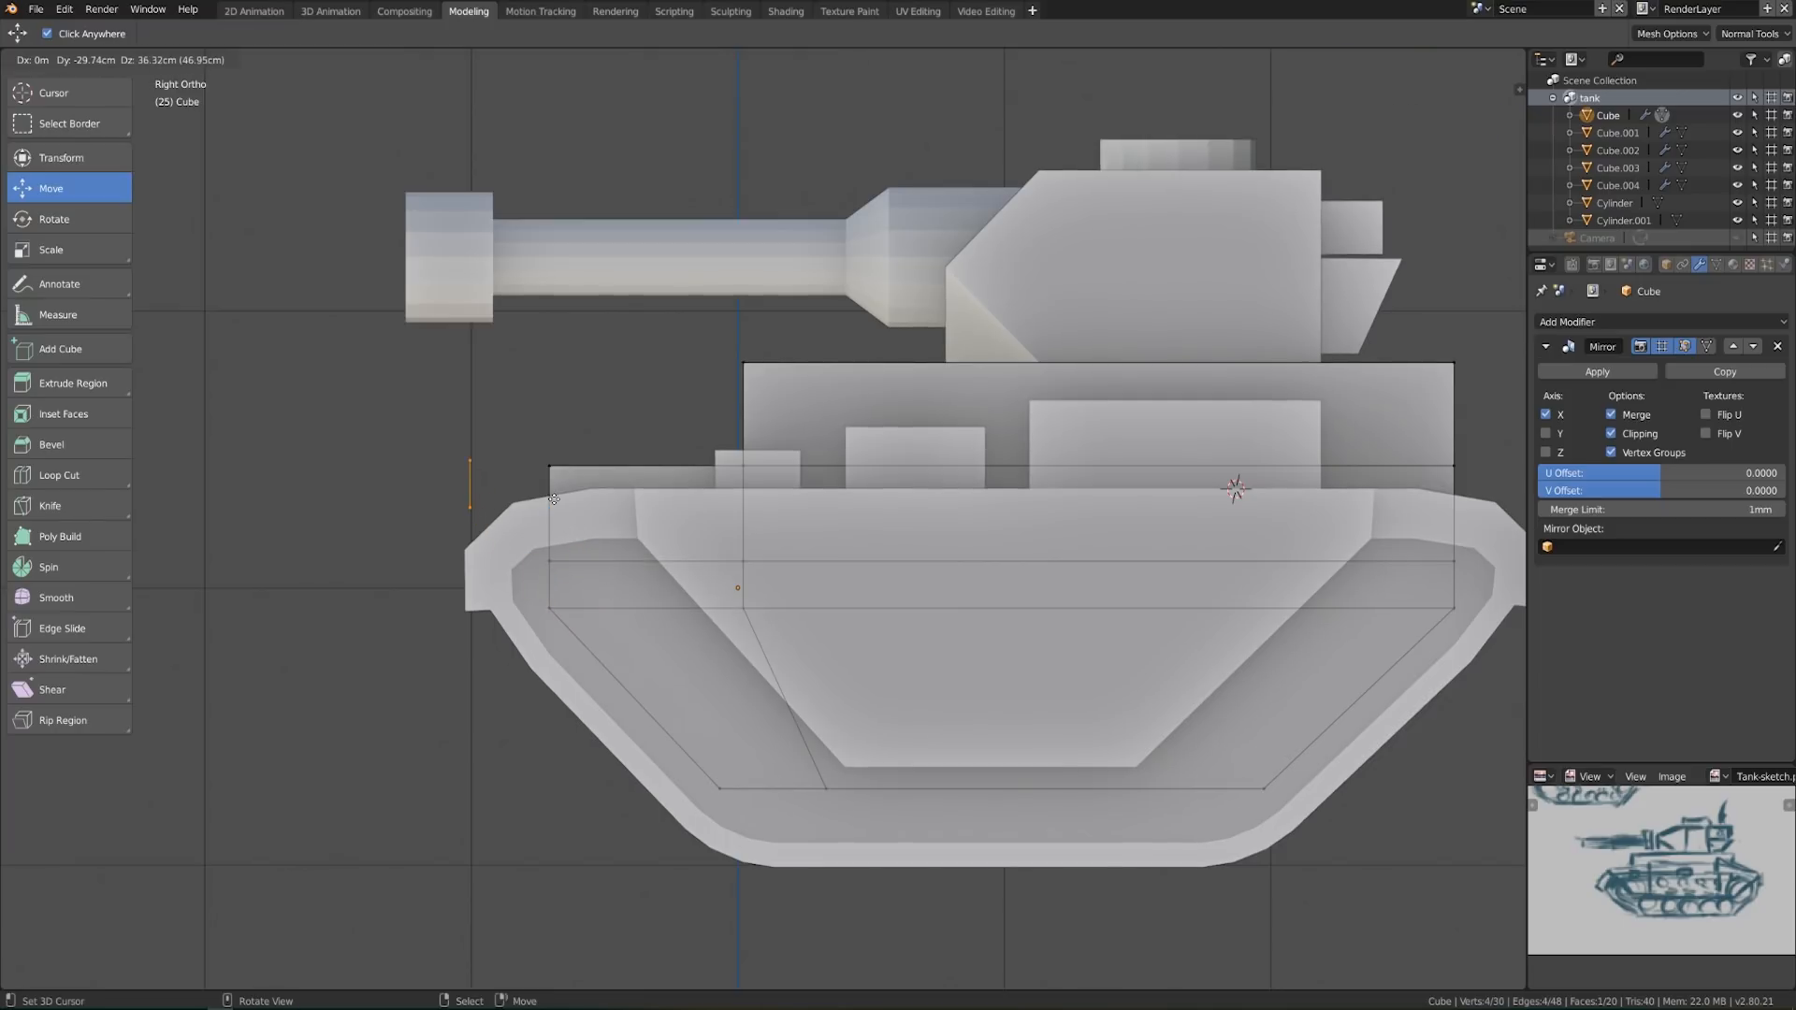
click(553, 499)
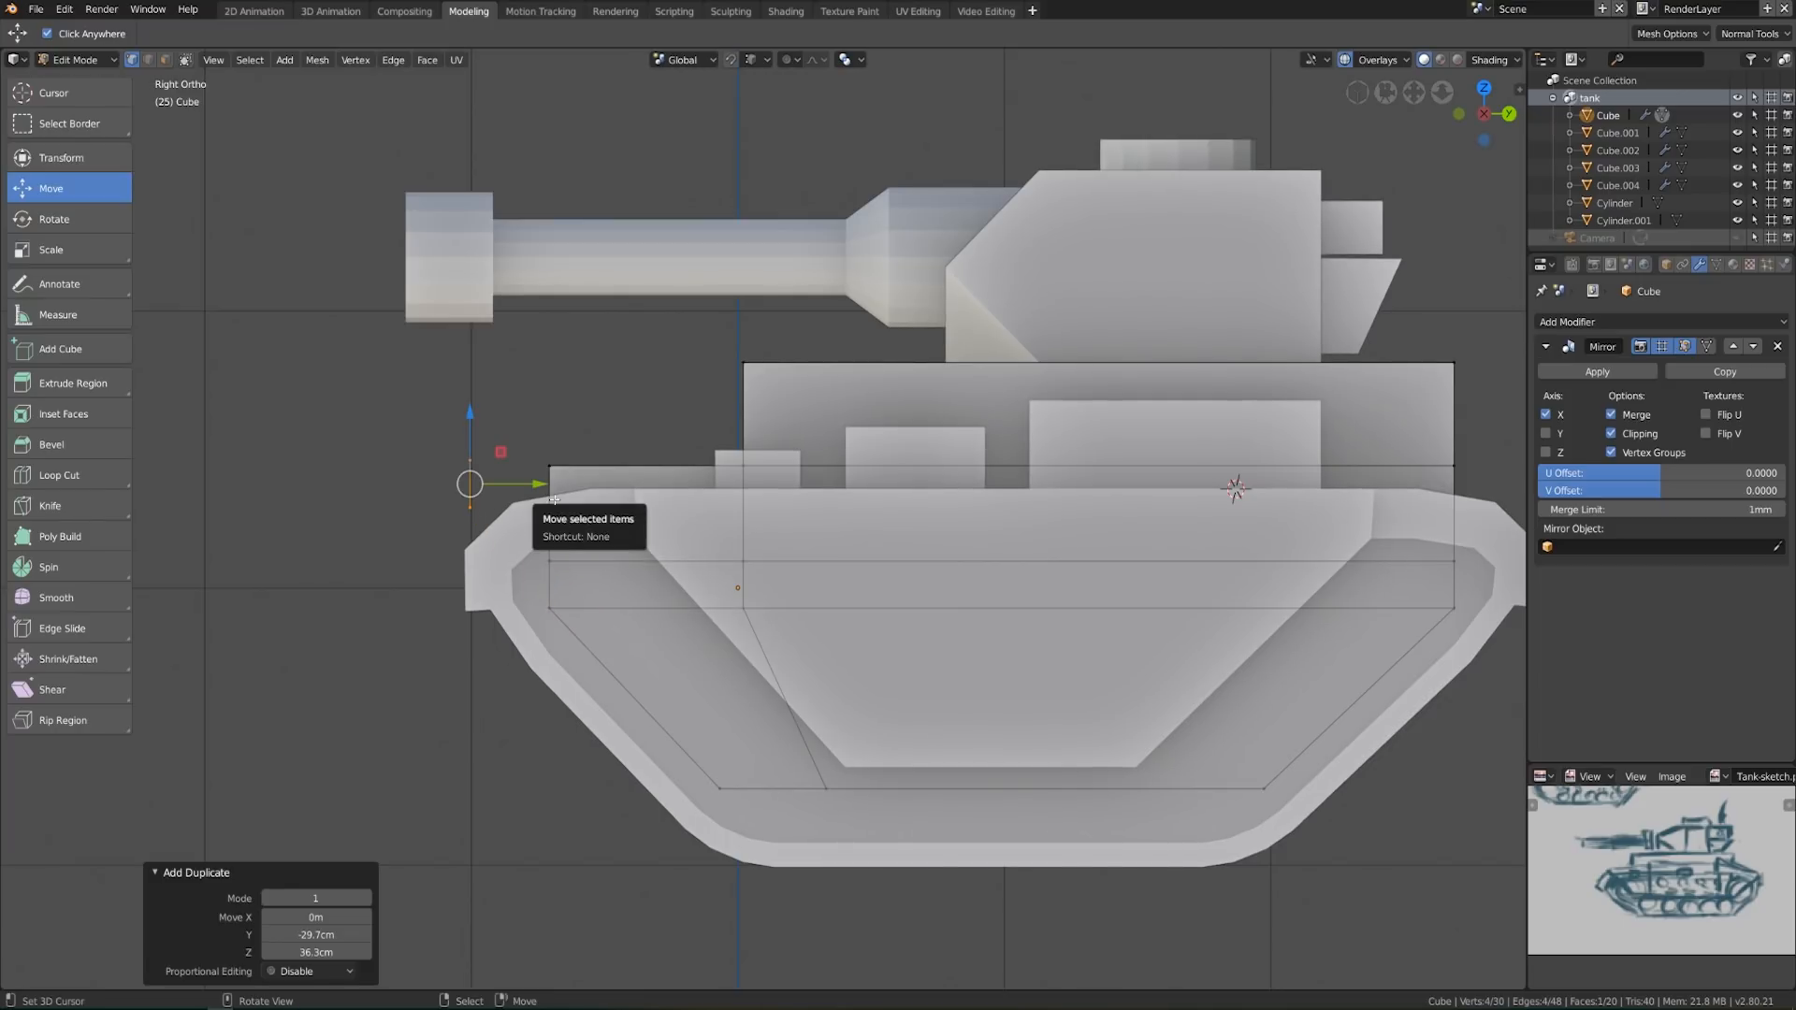
Rotate the duplicated front face 45°, scale it by 7.323, and move it 46.3 cm along Y and -11.3 cm along Z
text(r45)
key(Return)
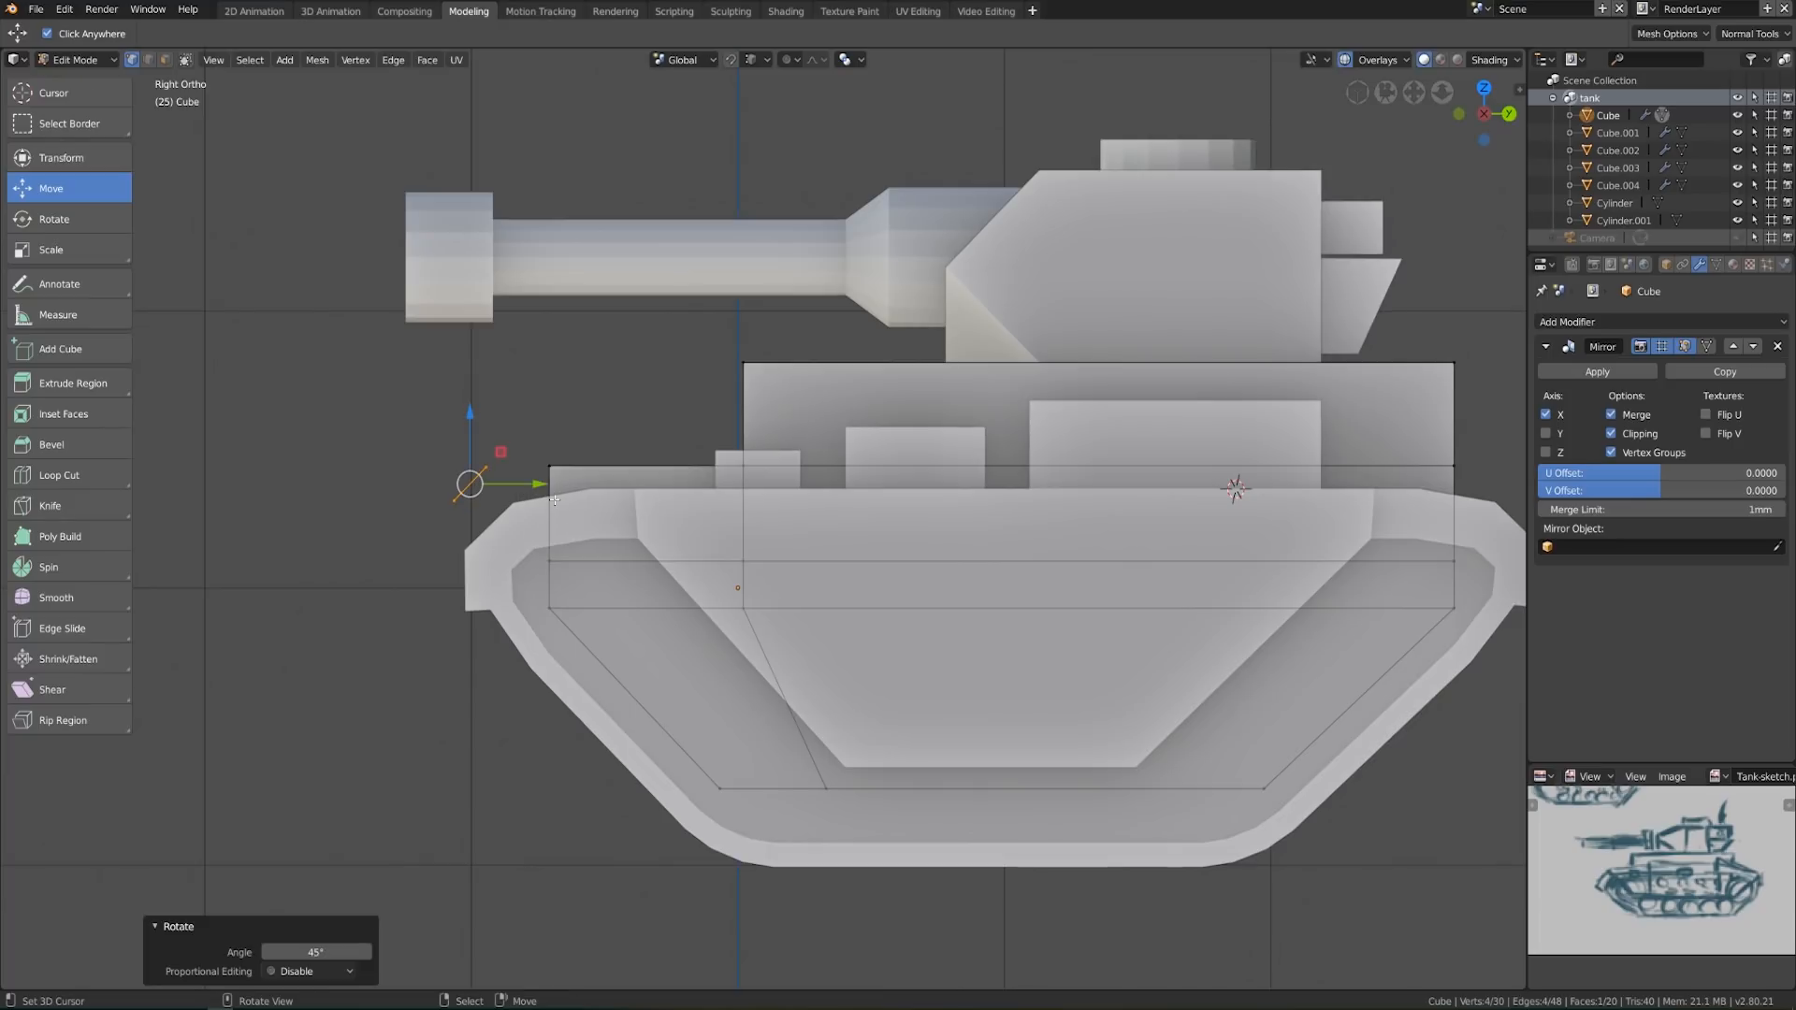
key(s)
click(1118, 627)
key(g)
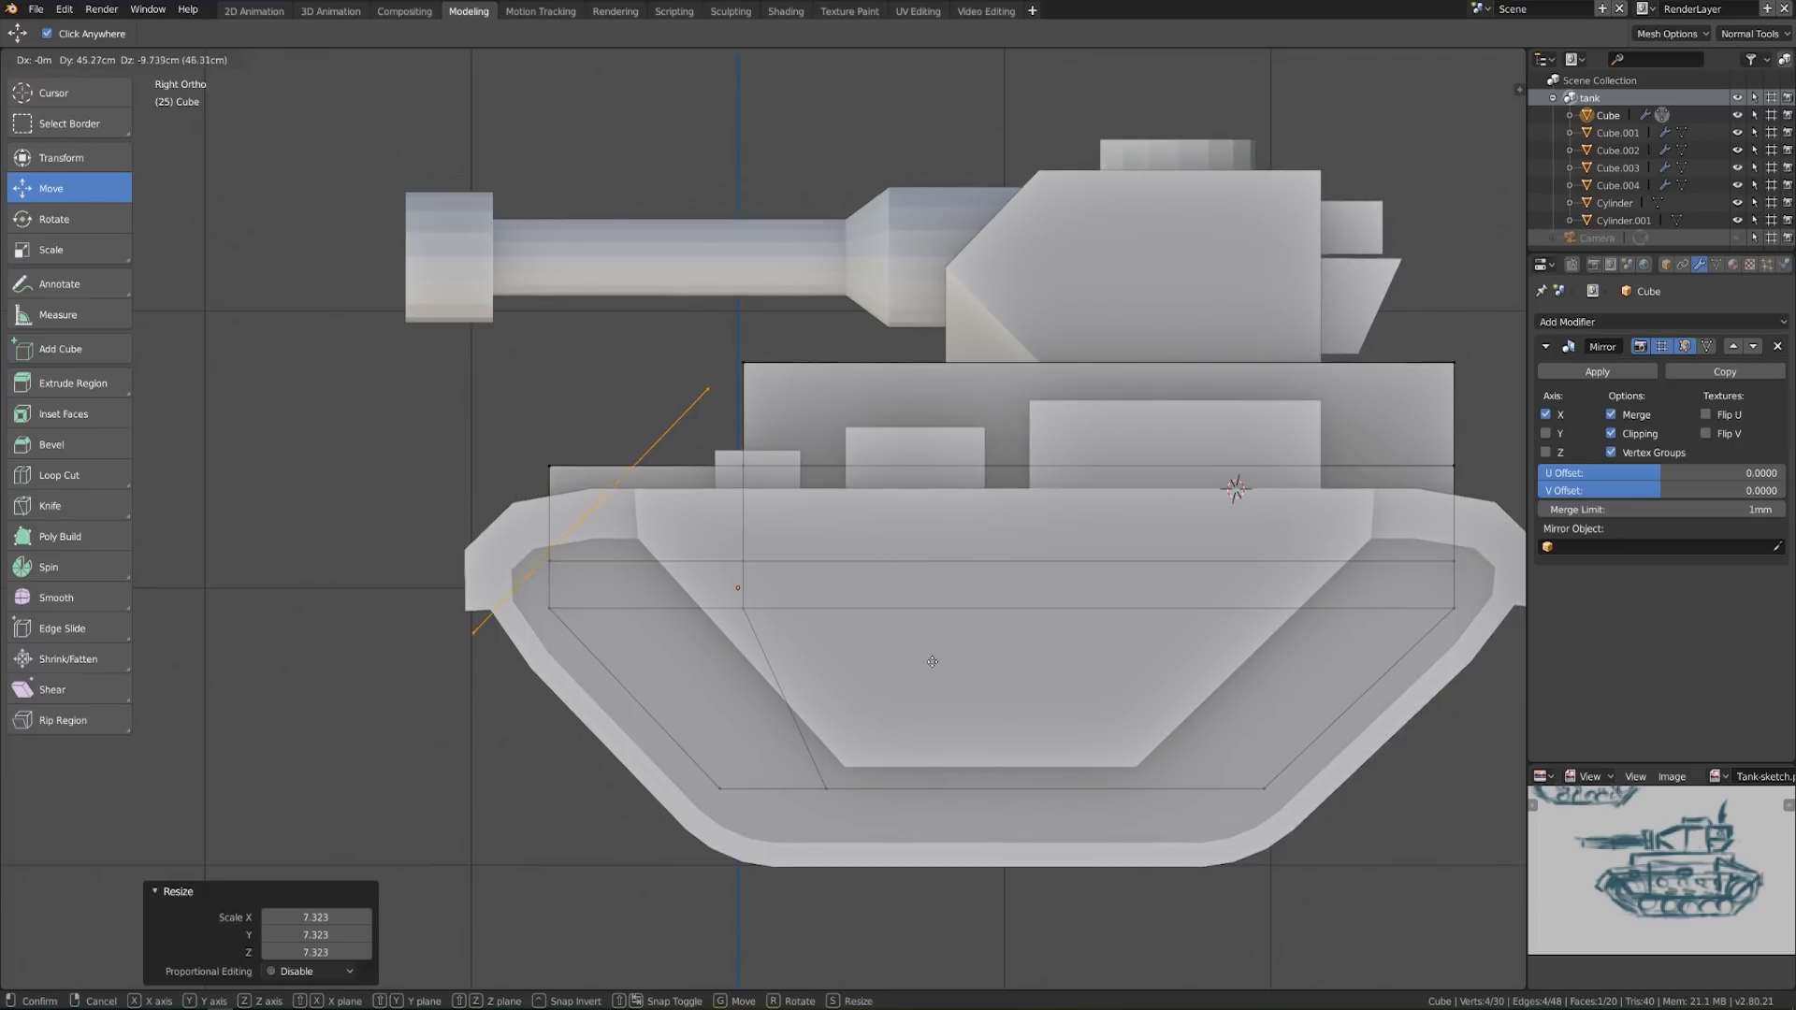
click(933, 665)
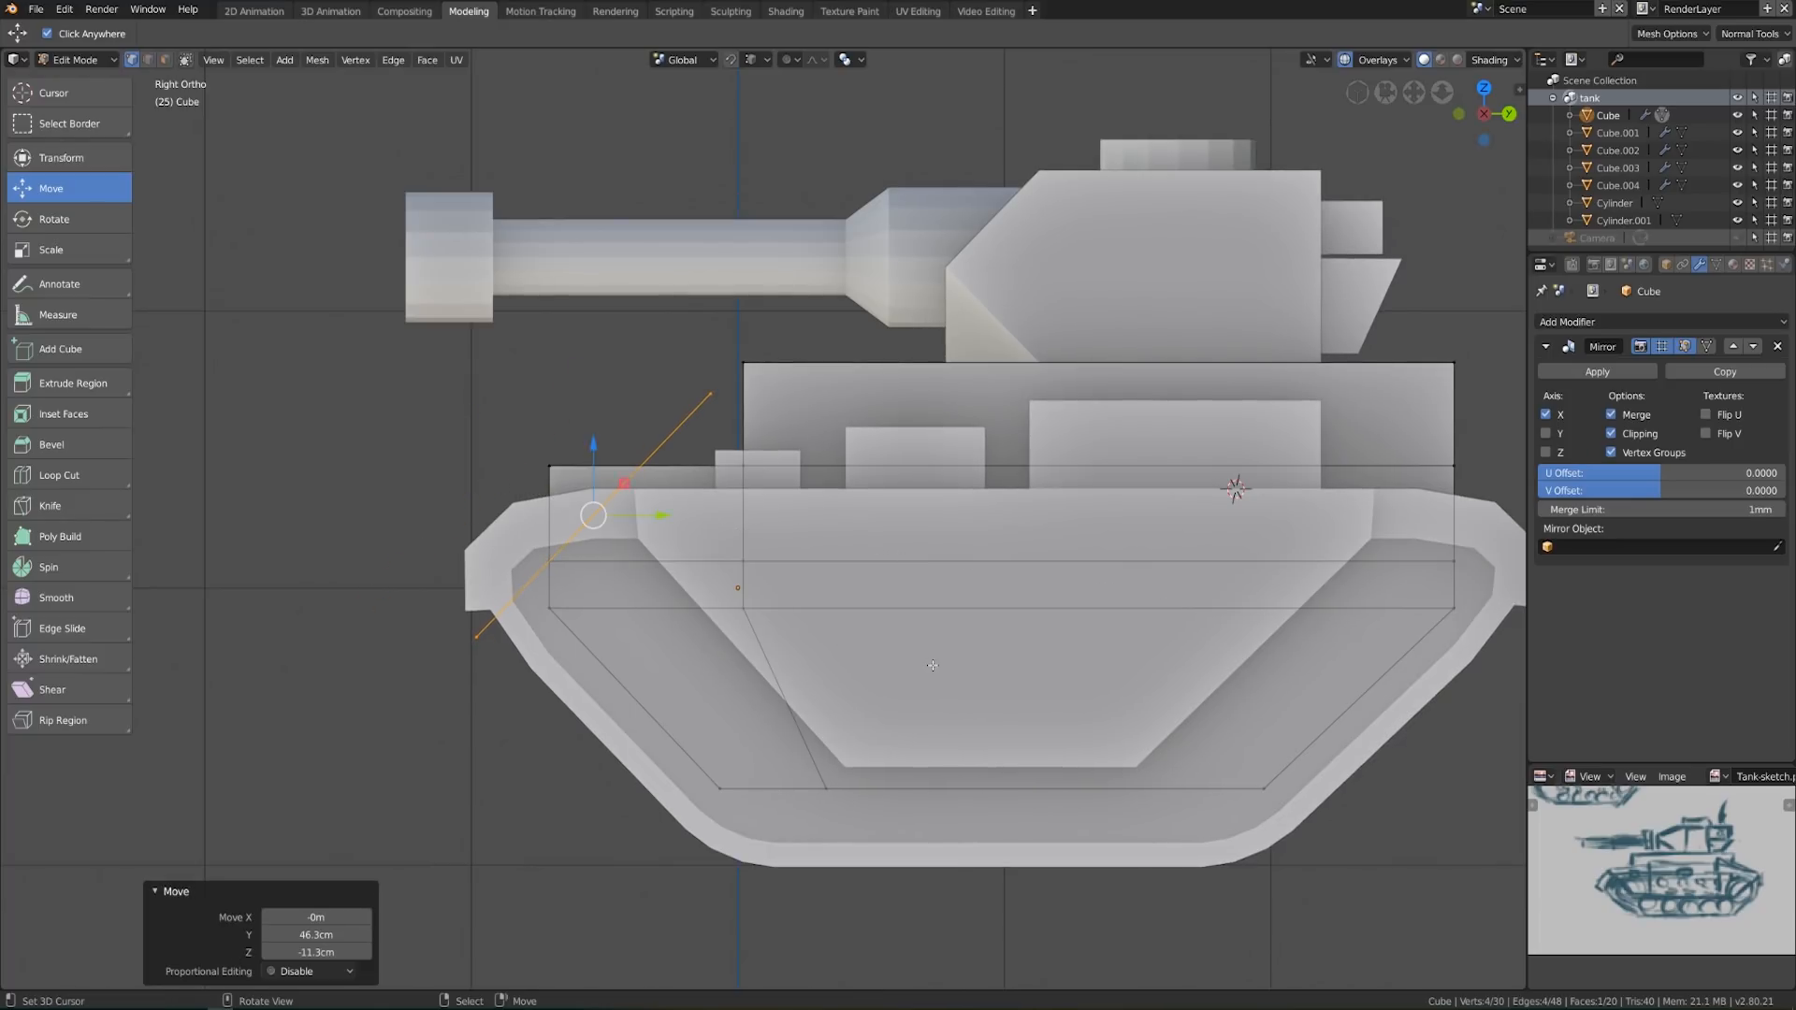
Select the hull's front corner vertices at the loop-cut height and move them 34.5 cm along Y onto the angled guide face
key(alt+a)
key(b)
drag(492, 428, 582, 498)
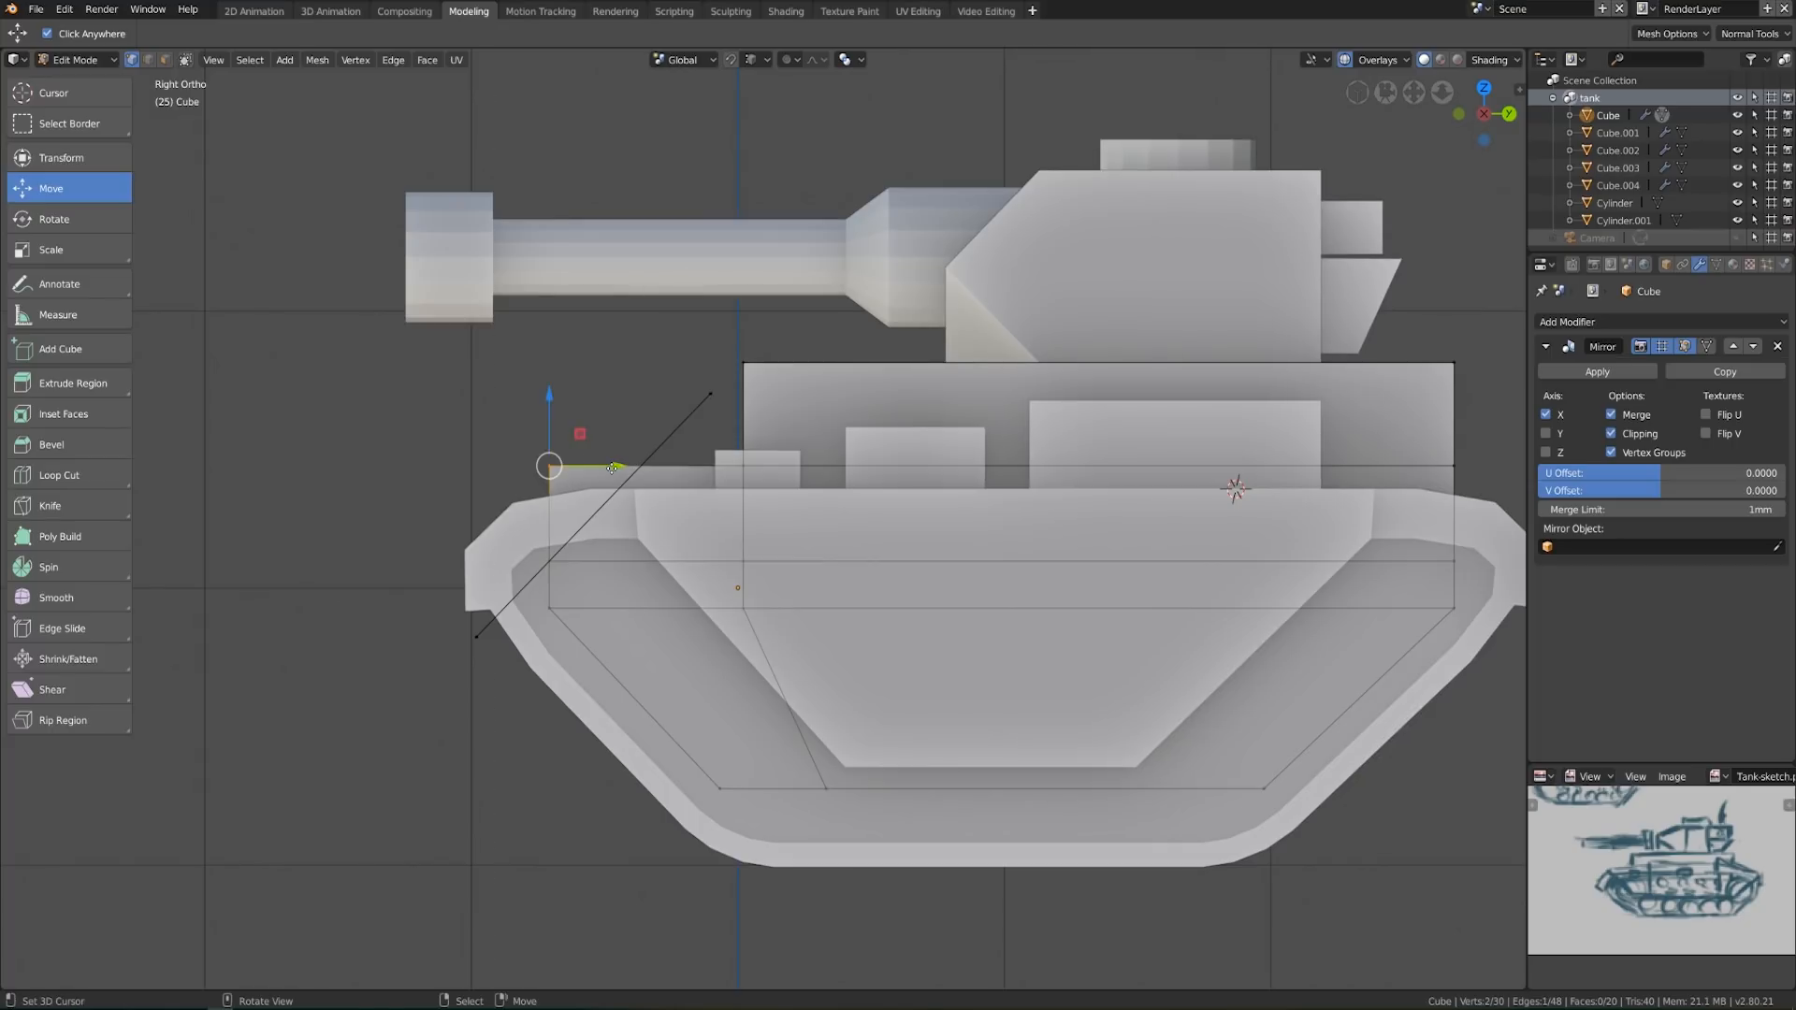
key(g)
click(703, 474)
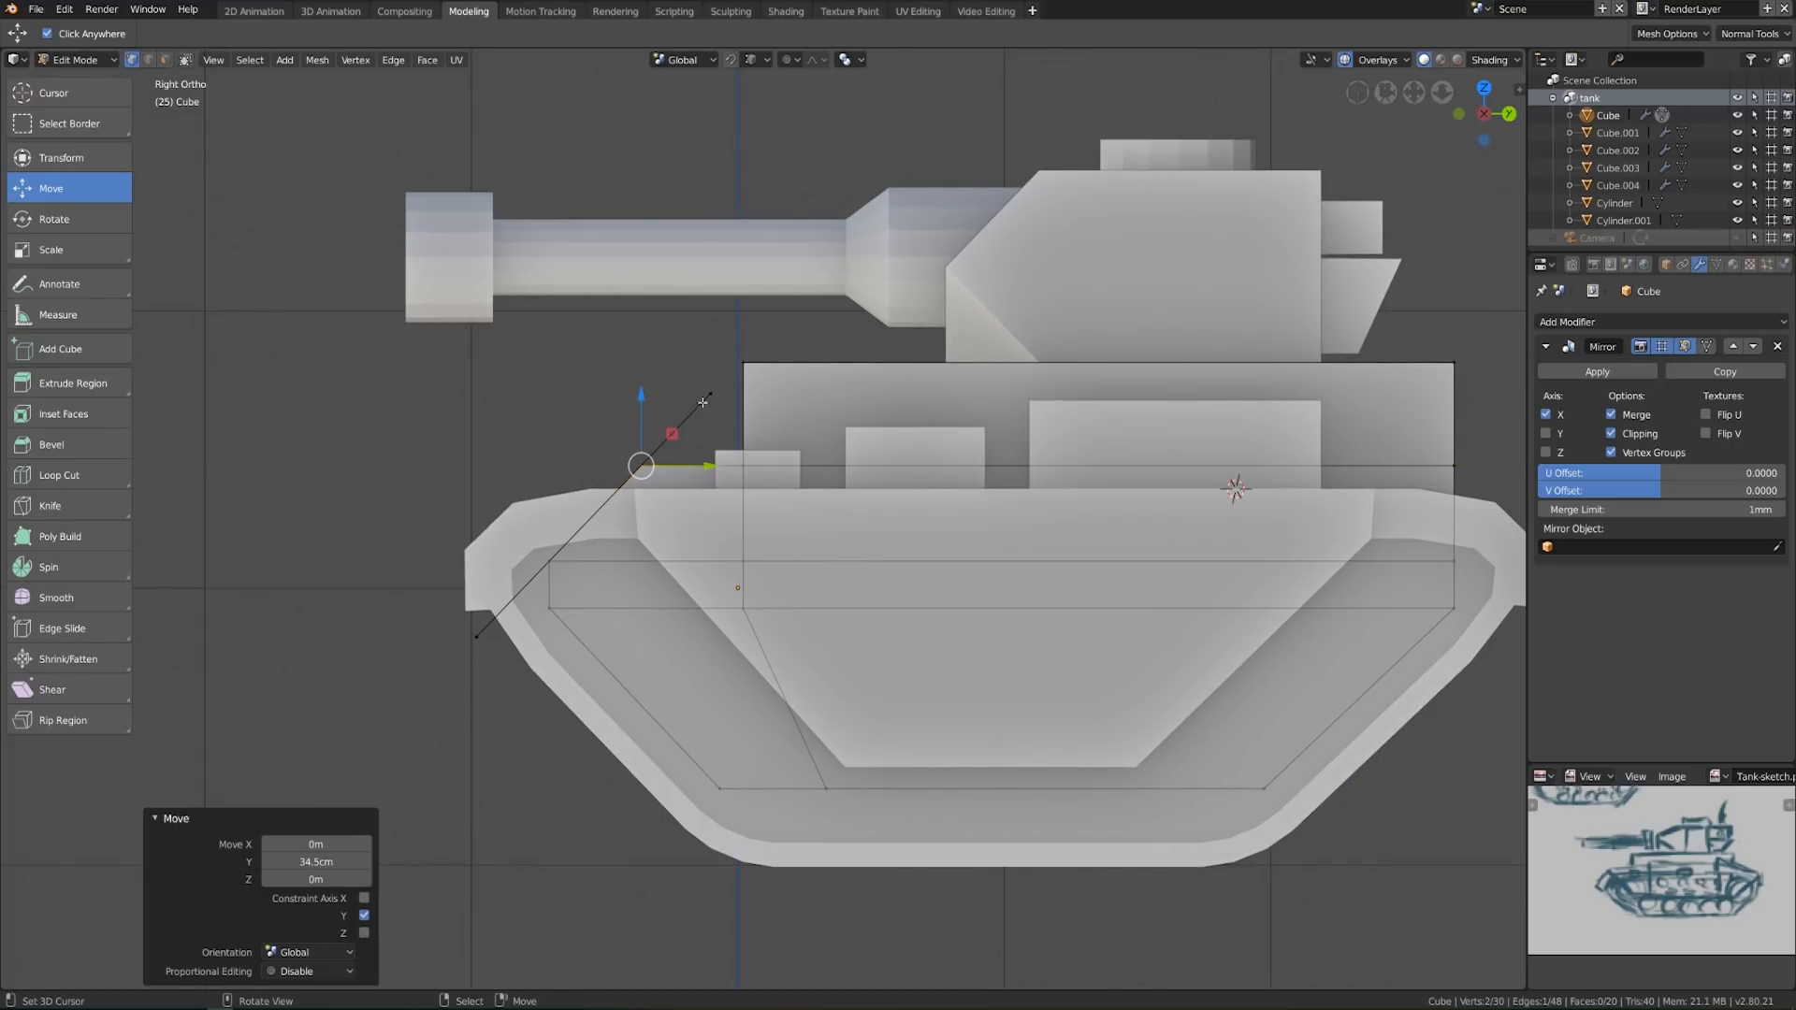
Select the whole angled guide face at the hull's front, delete its vertices, and return to Object Mode
key(ctrl+l)
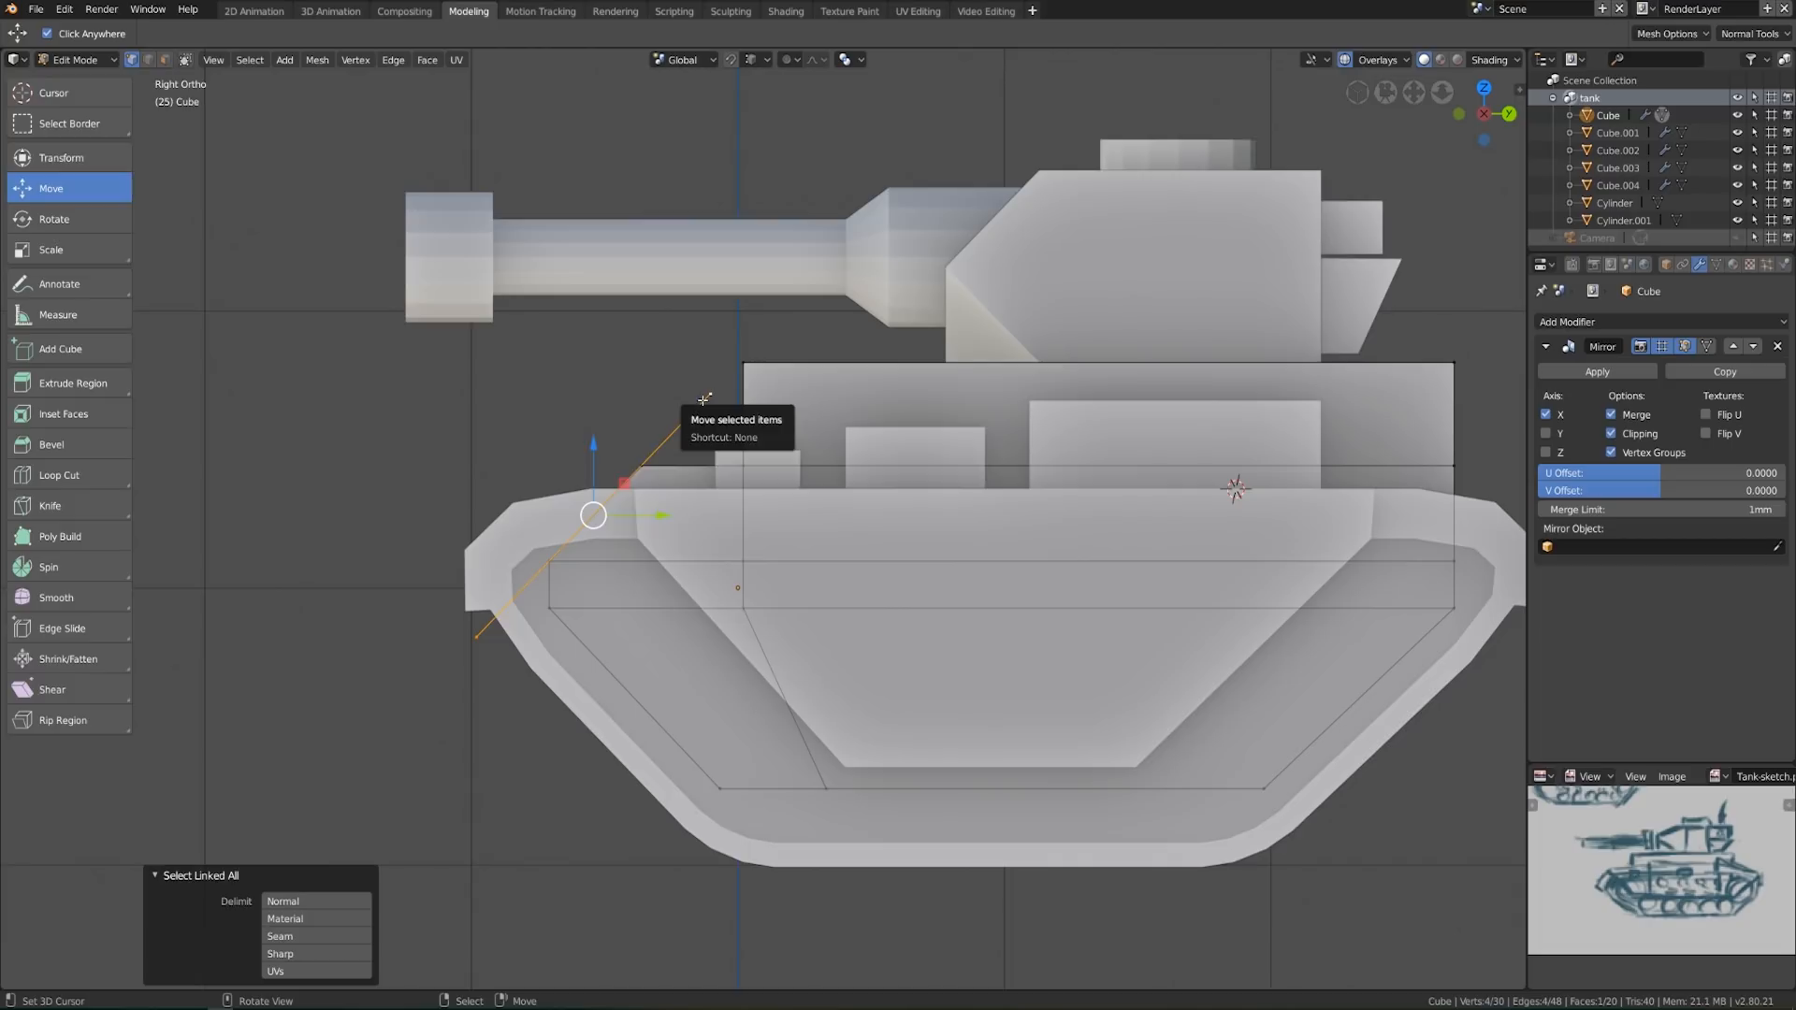
key(x)
click(703, 399)
middle_drag(703, 399, 805, 727)
key(Tab)
scroll(1031, 663, down, 4)
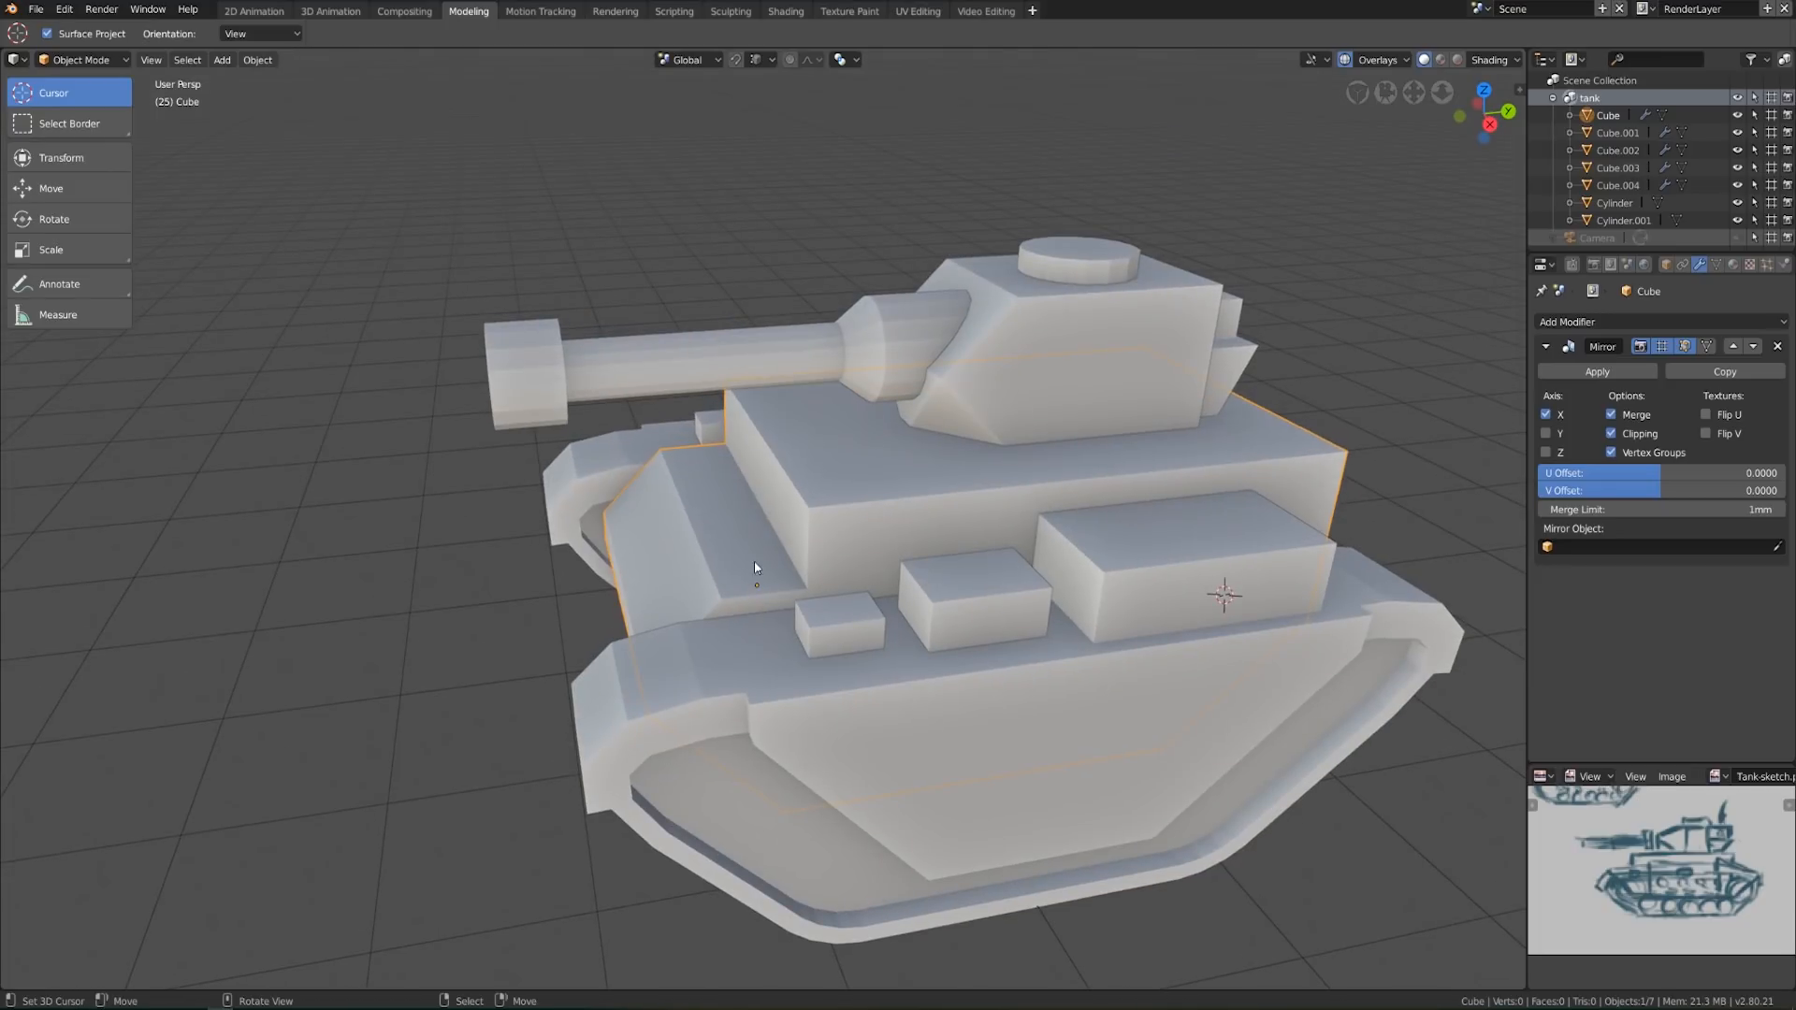
Move the front face of the hull's raised upper section backward along Y
key(Tab)
click(784, 495)
drag(854, 501, 888, 499)
key(Tab)
middle_drag(870, 622, 818, 587)
key(Tab)
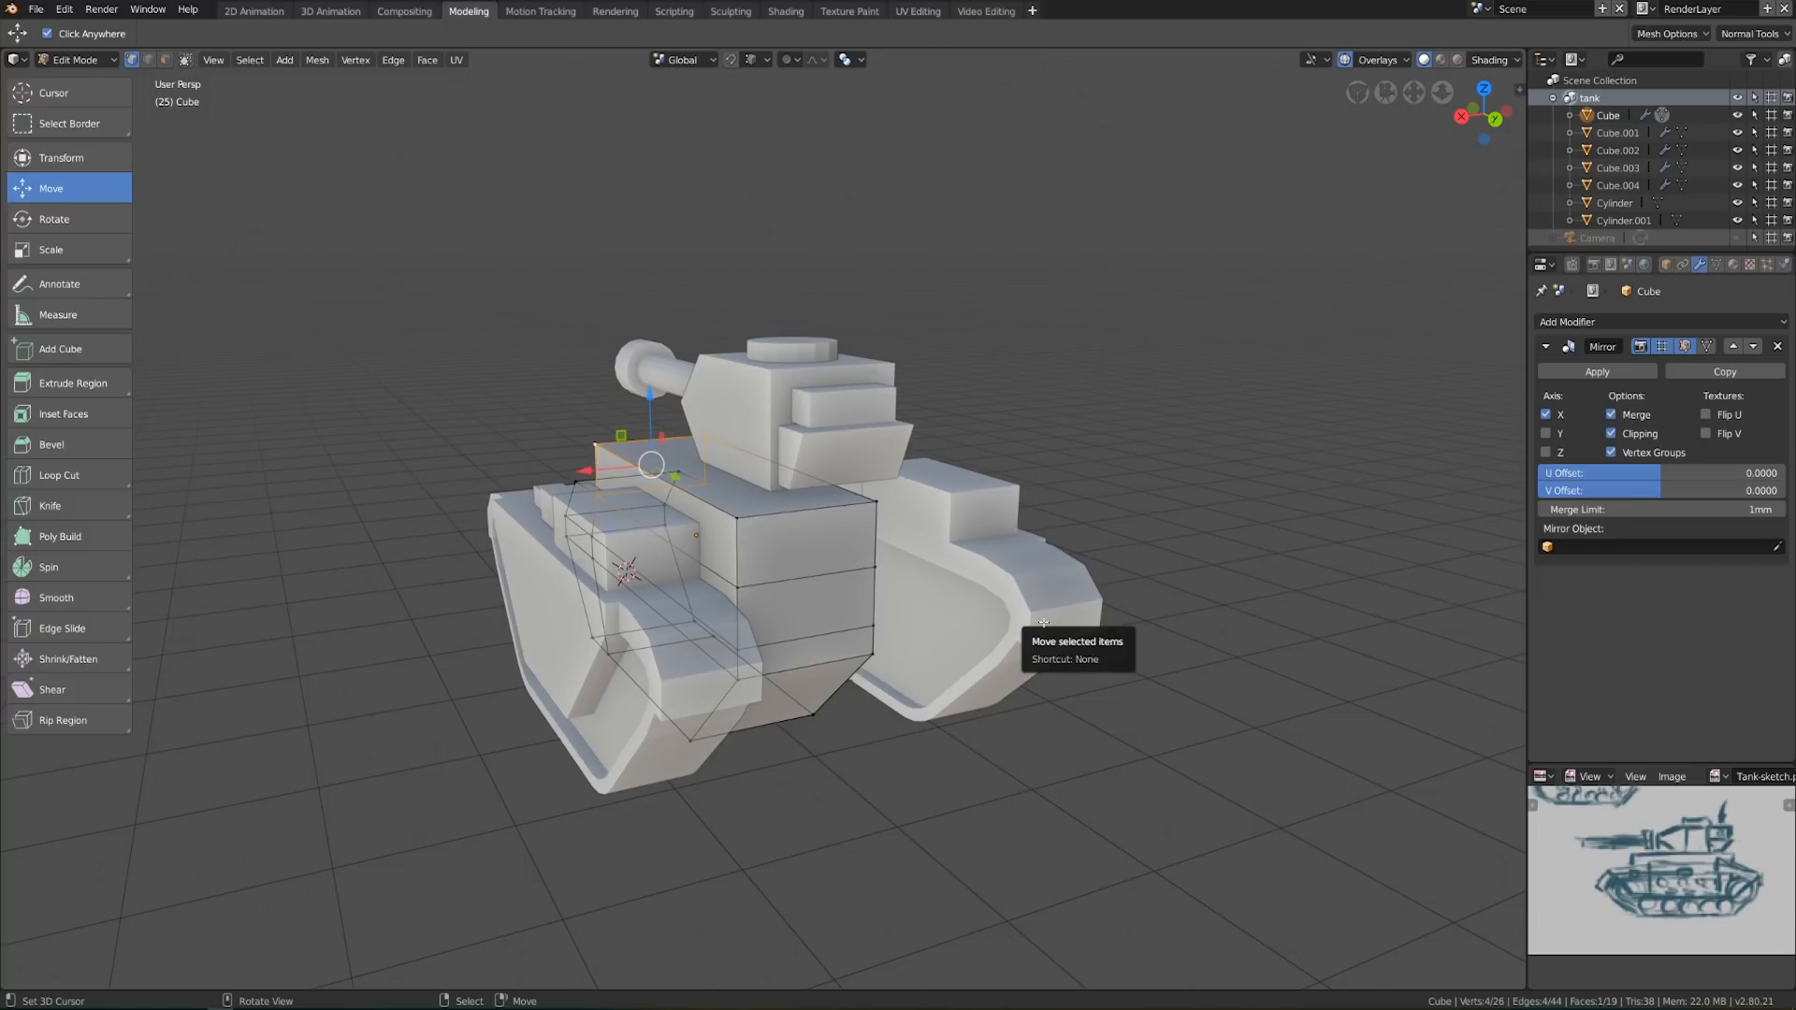
Select the hull's top rear vertices and move them forward along Y to slope the rear
key(KP_3)
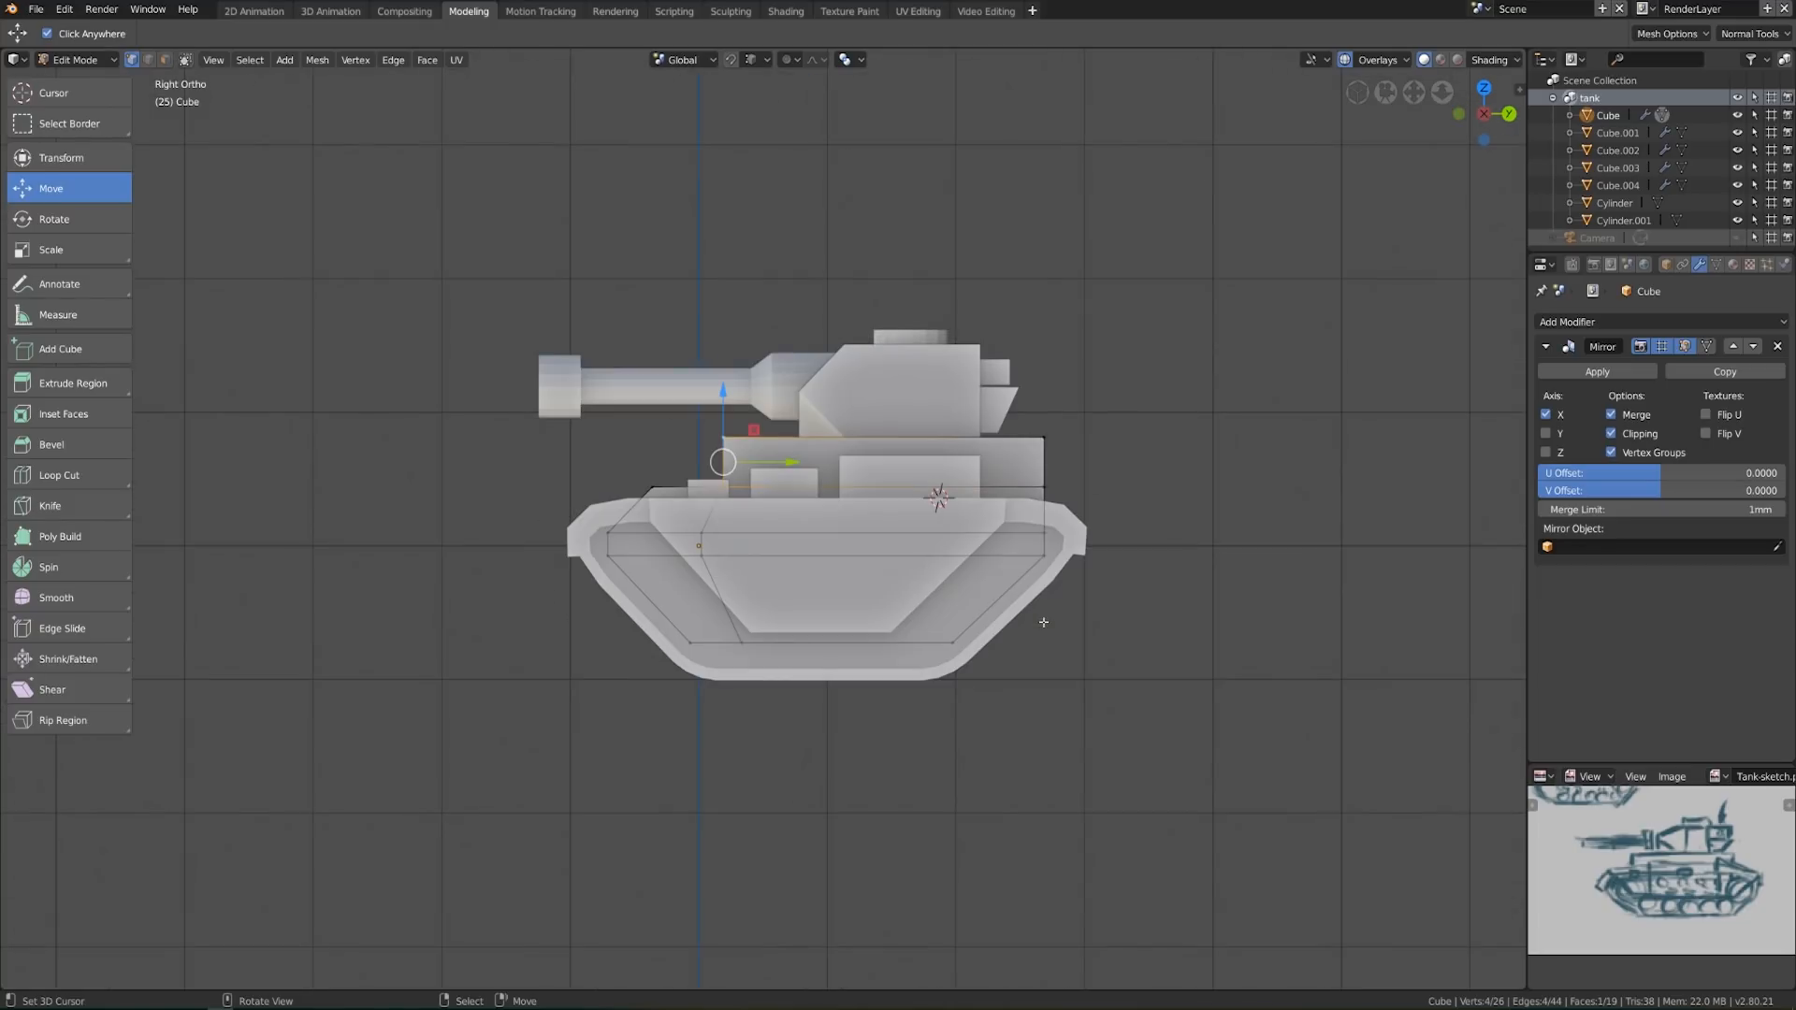
key(alt+a)
key(b)
drag(1028, 409, 1091, 462)
shift+middle_drag(1142, 526, 1038, 612)
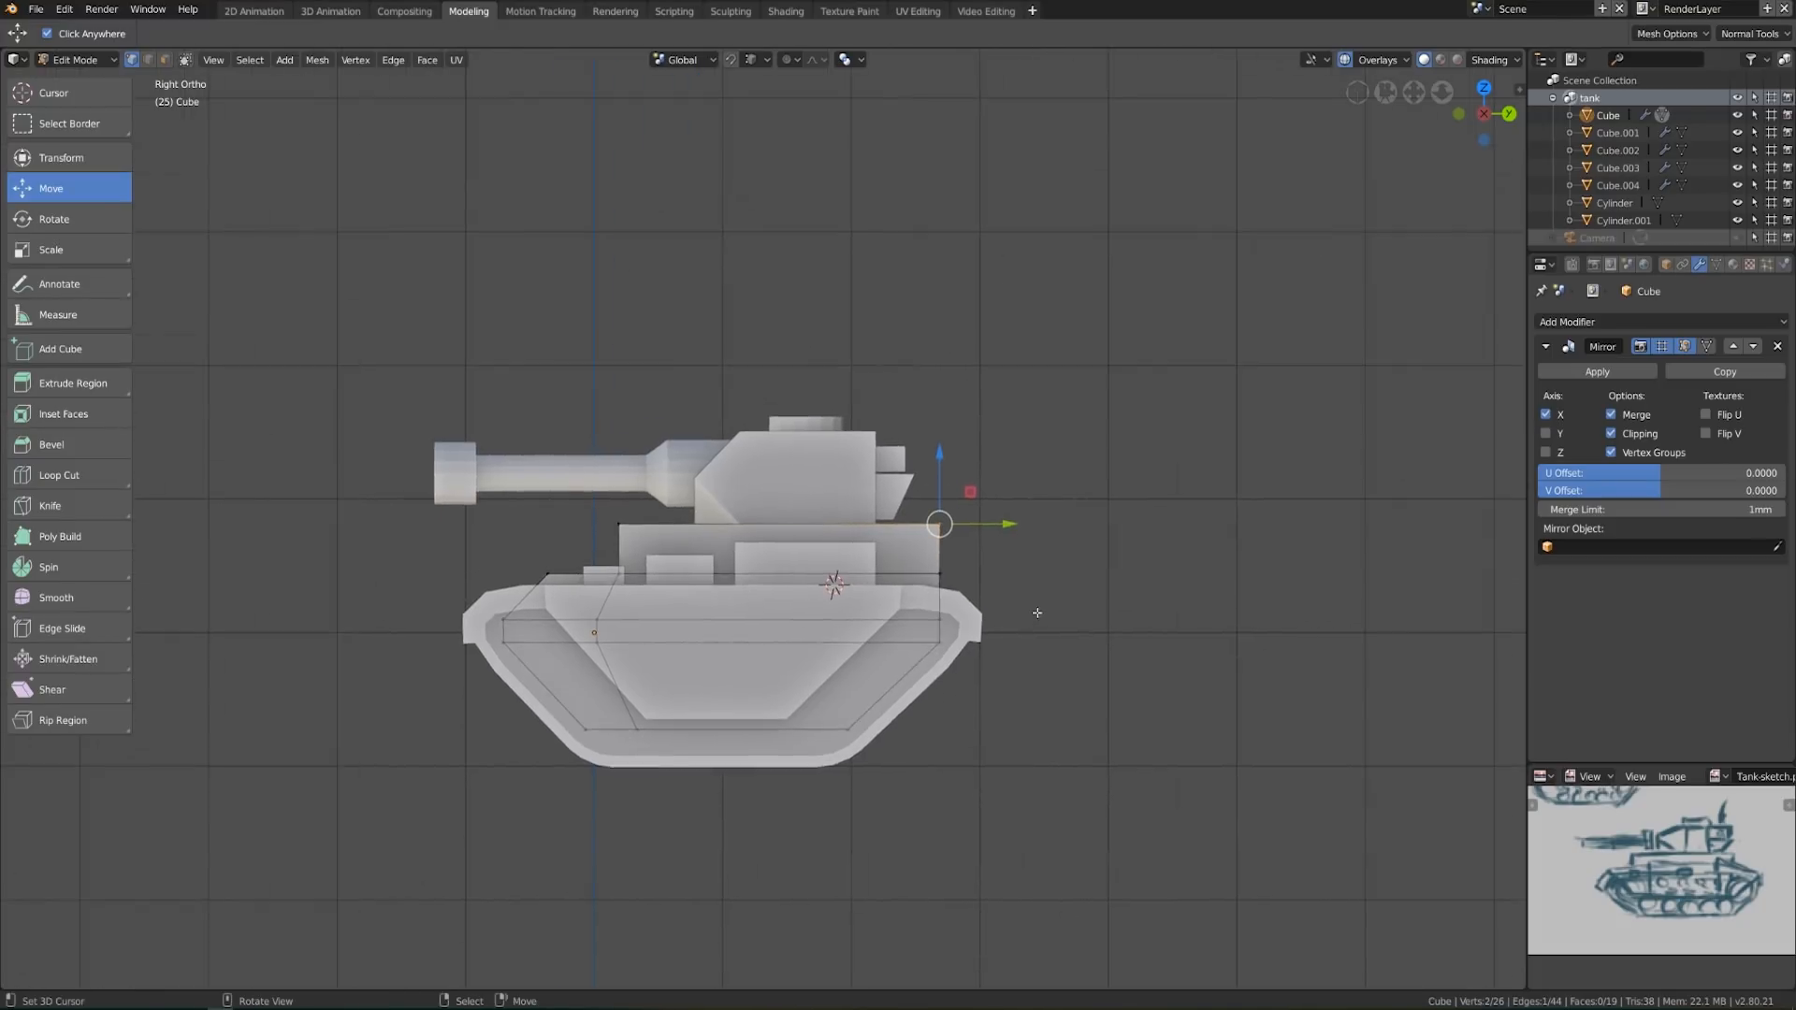
scroll(1037, 613, up, 3)
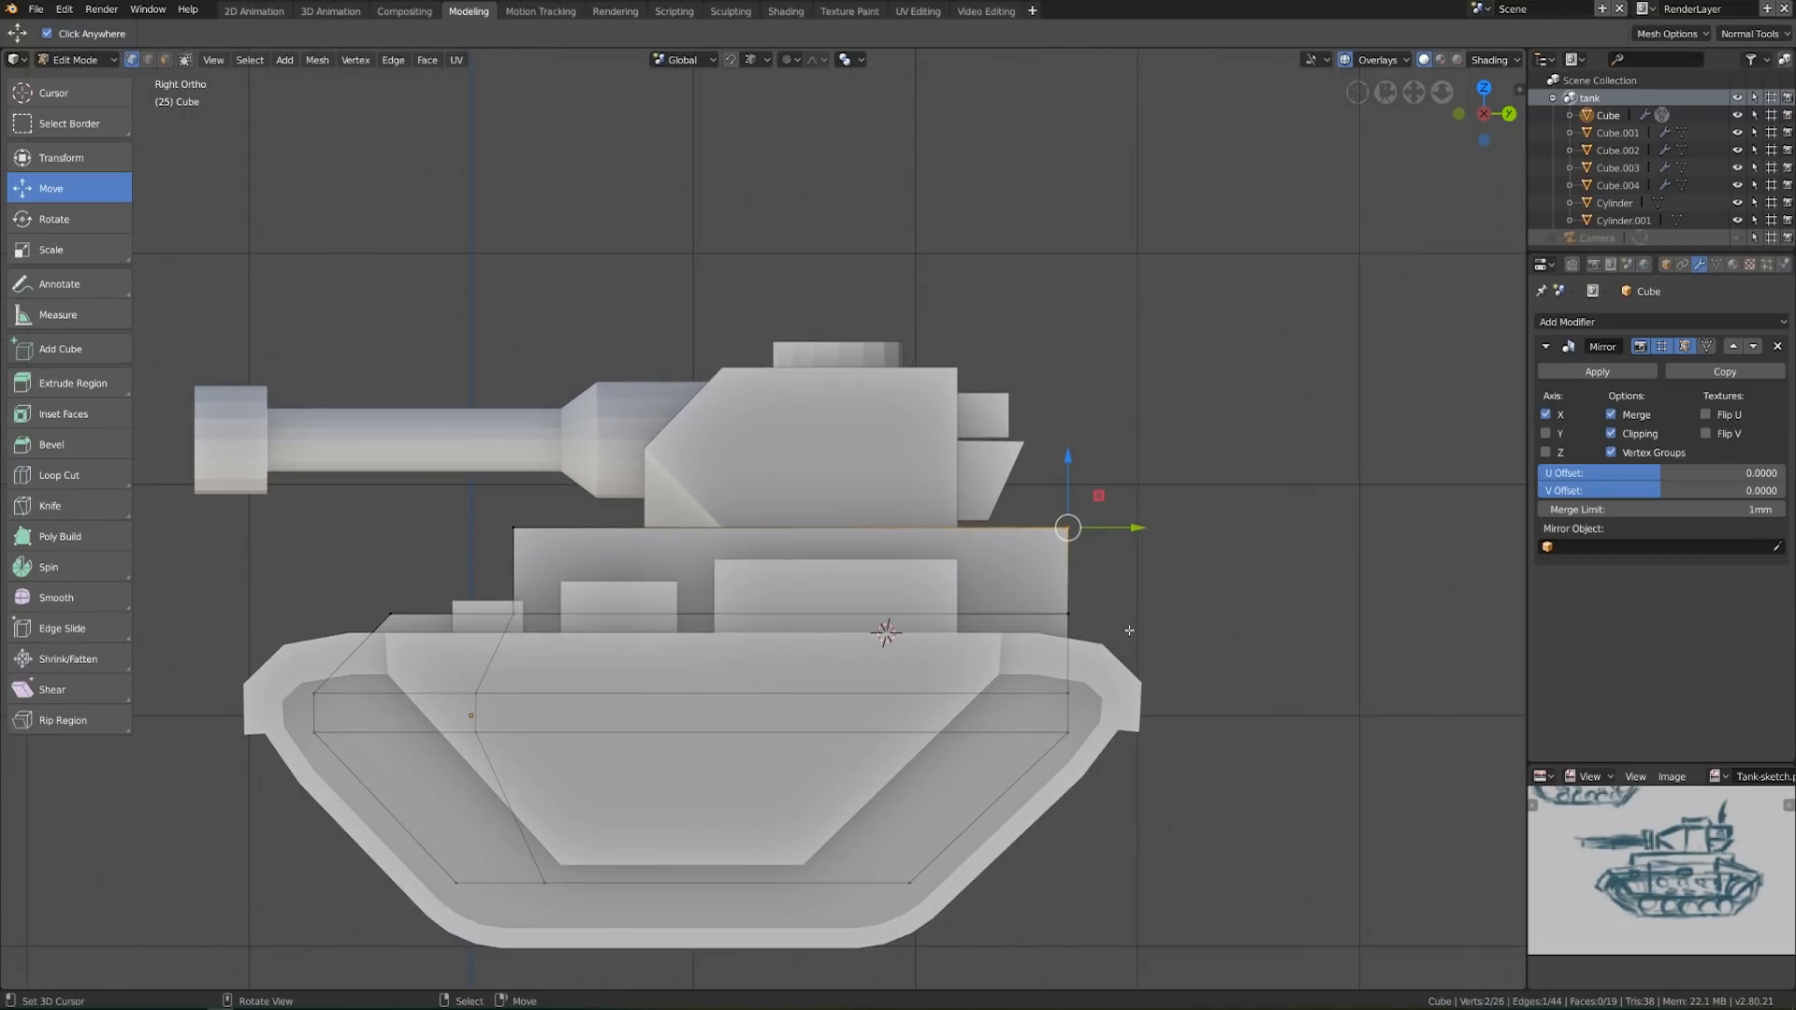
drag(1129, 516, 1062, 520)
middle_drag(1062, 520, 1038, 701)
key(Tab)
scroll(974, 705, down, 4)
middle_drag(776, 705, 922, 702)
scroll(928, 656, up, 5)
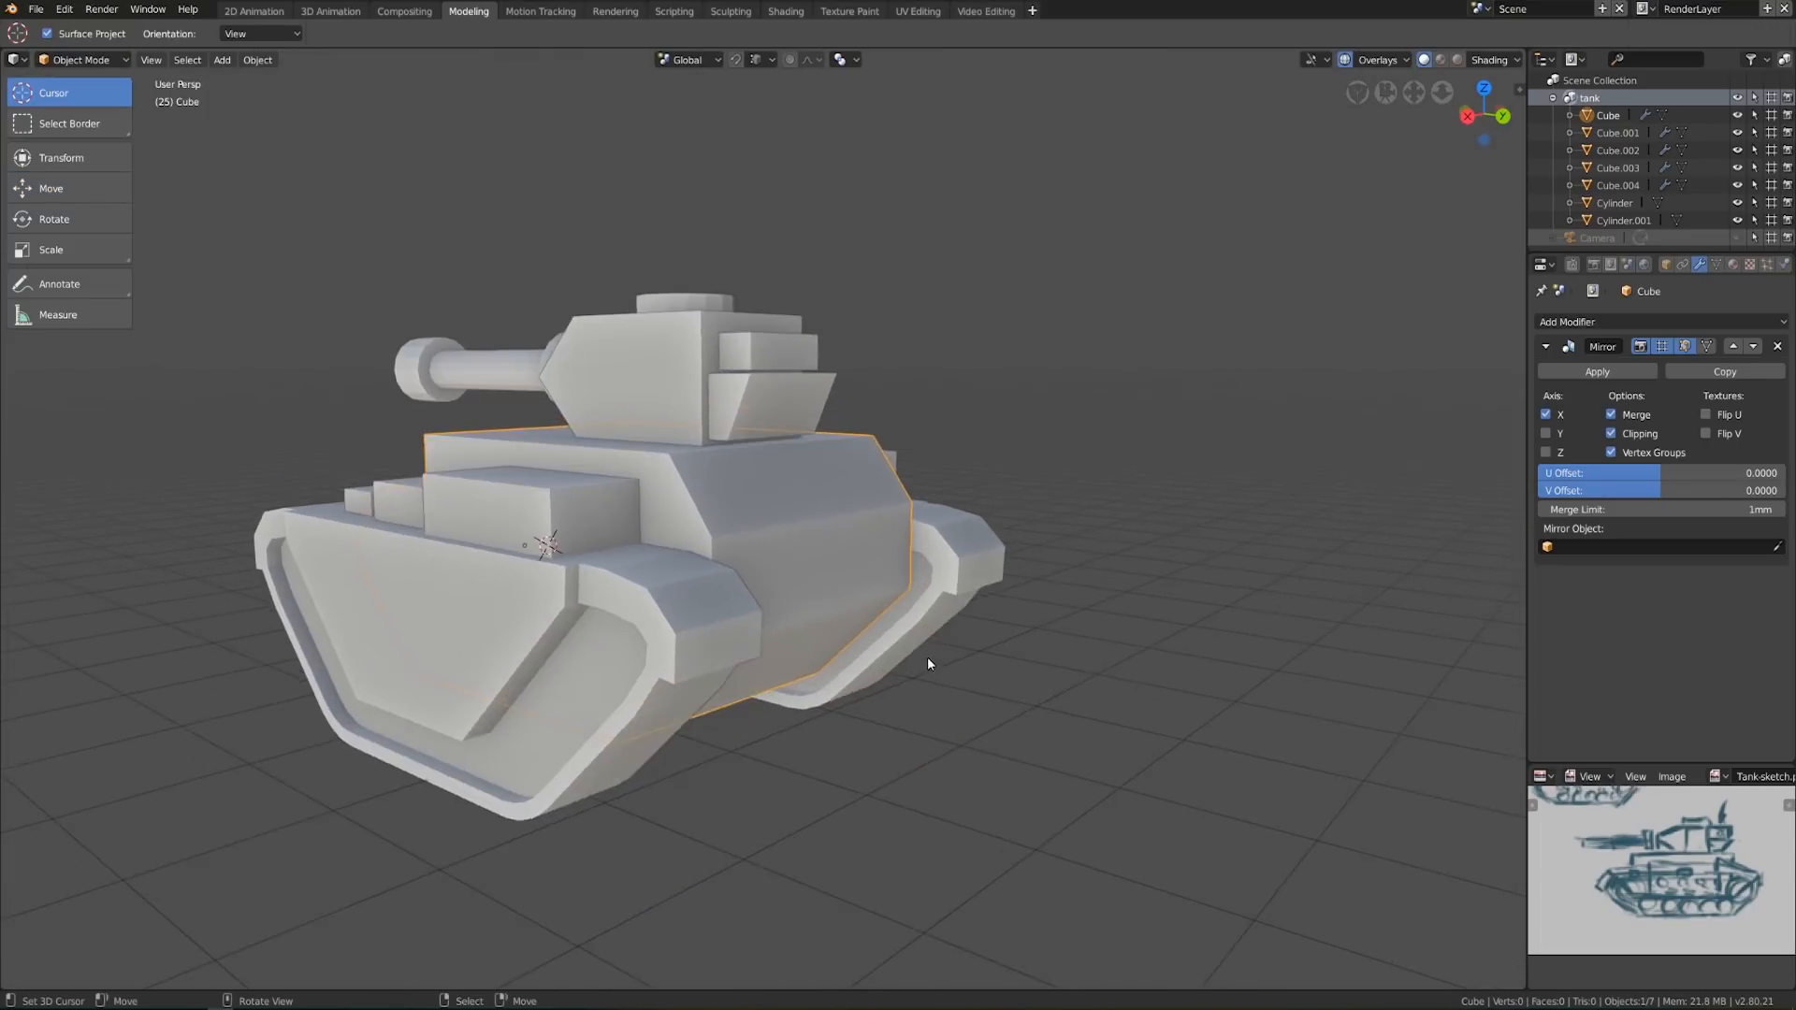
Duplicate the hull's narrow rear face below the loop cut, offset by 39.4 cm along Y and 16.3 cm along Z
key(Tab)
scroll(883, 660, down, 2)
middle_drag(883, 659, 957, 675)
key(KP_1)
key(KP_3)
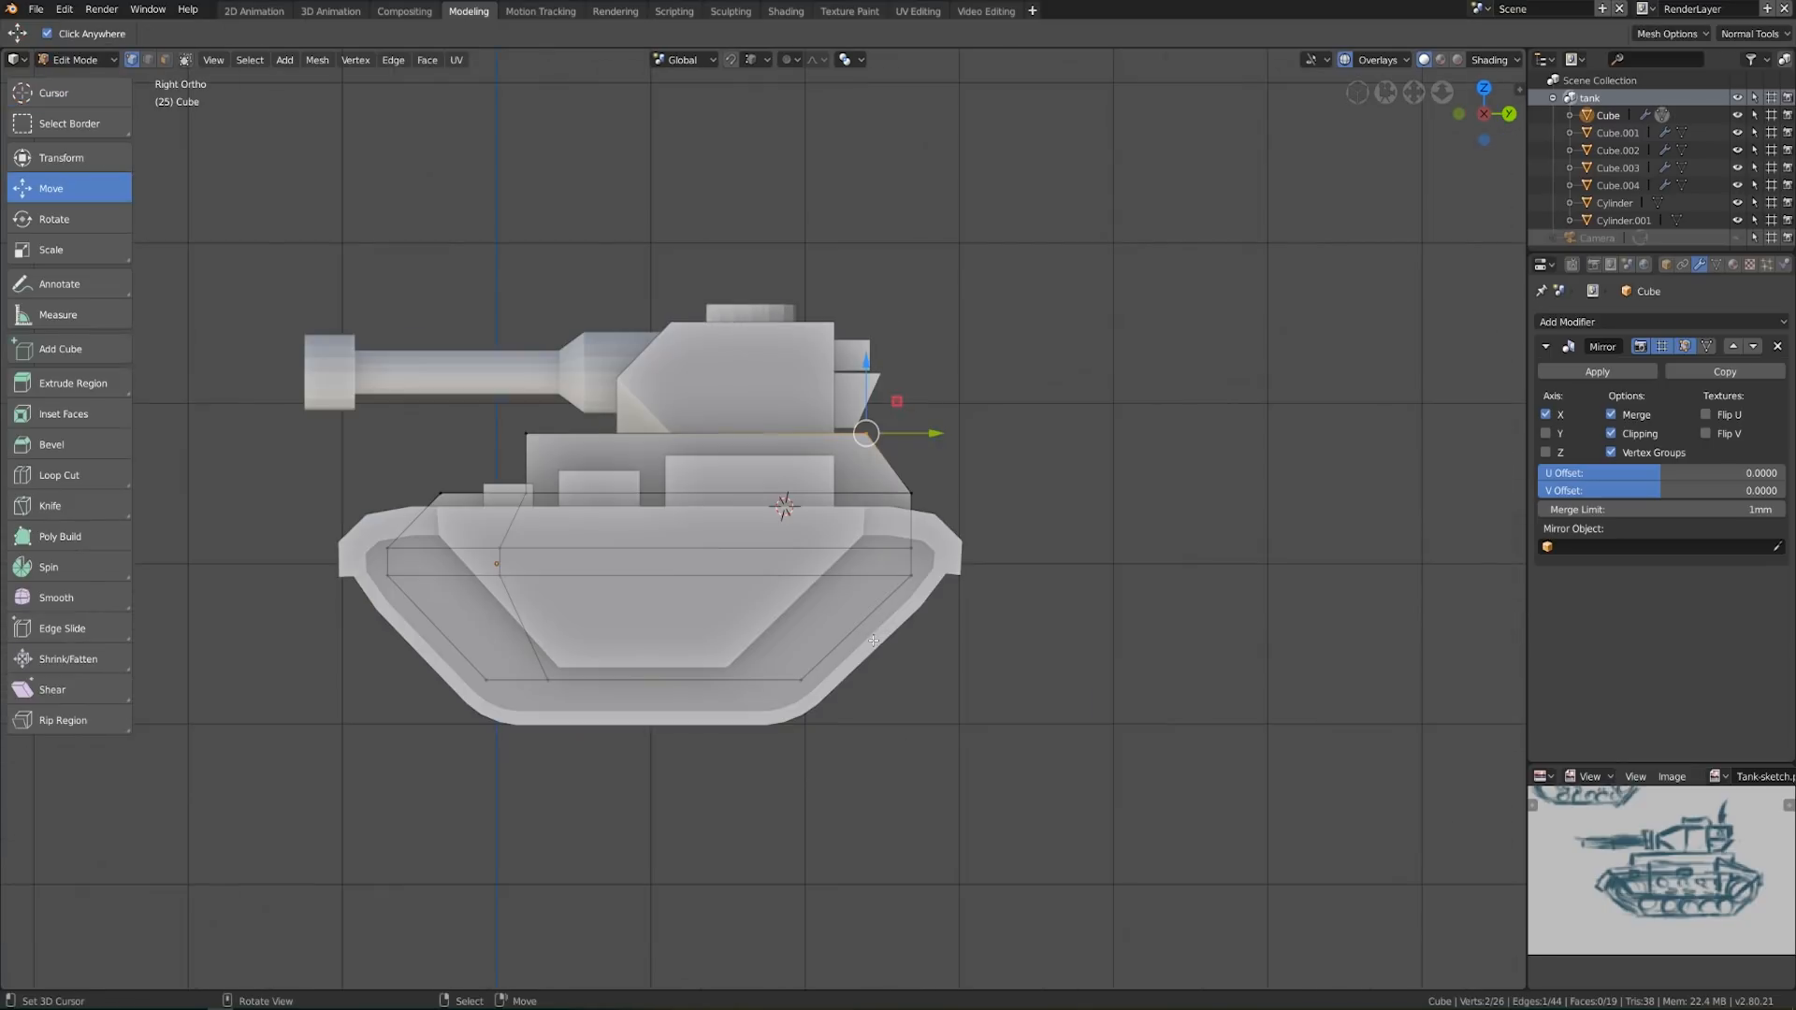
scroll(884, 701, down, 2)
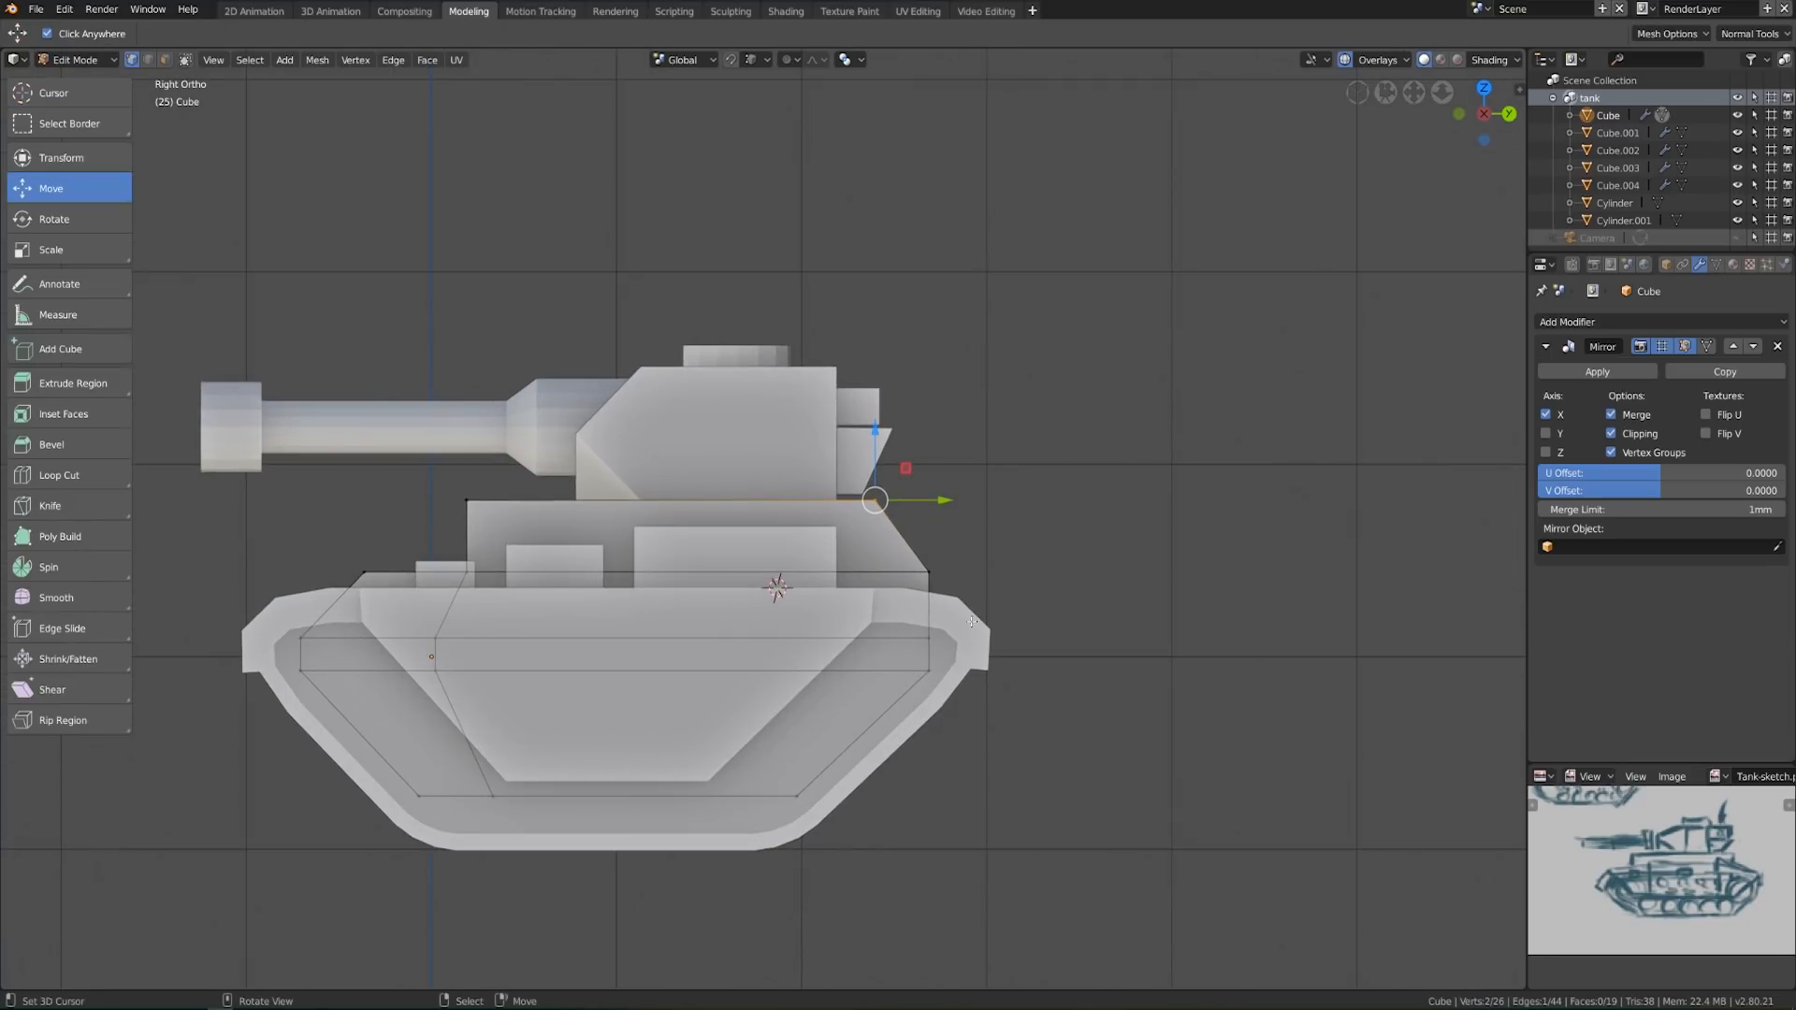
key(alt+a)
alt+click(935, 575)
key(shift+d)
click(1037, 616)
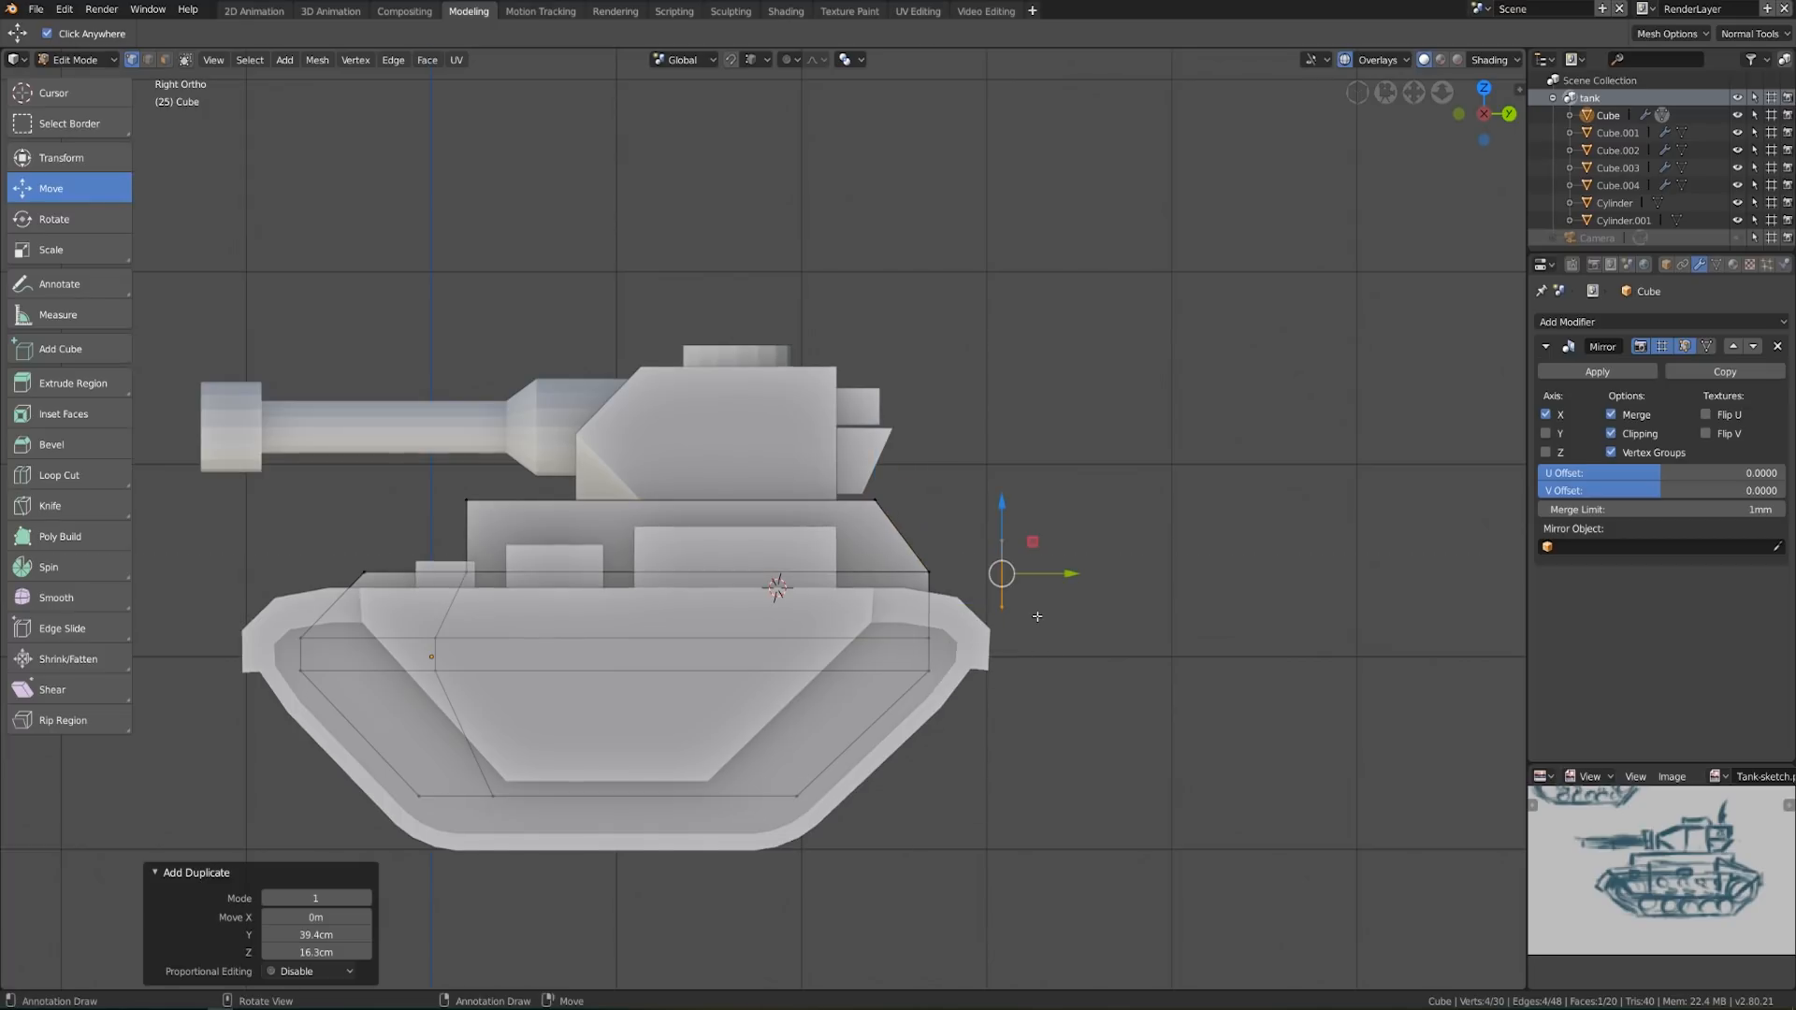
Rotate the duplicated rear face by -45°, scale it by 5.574, and position it against the hull's rear slope
key(r)
key(4)
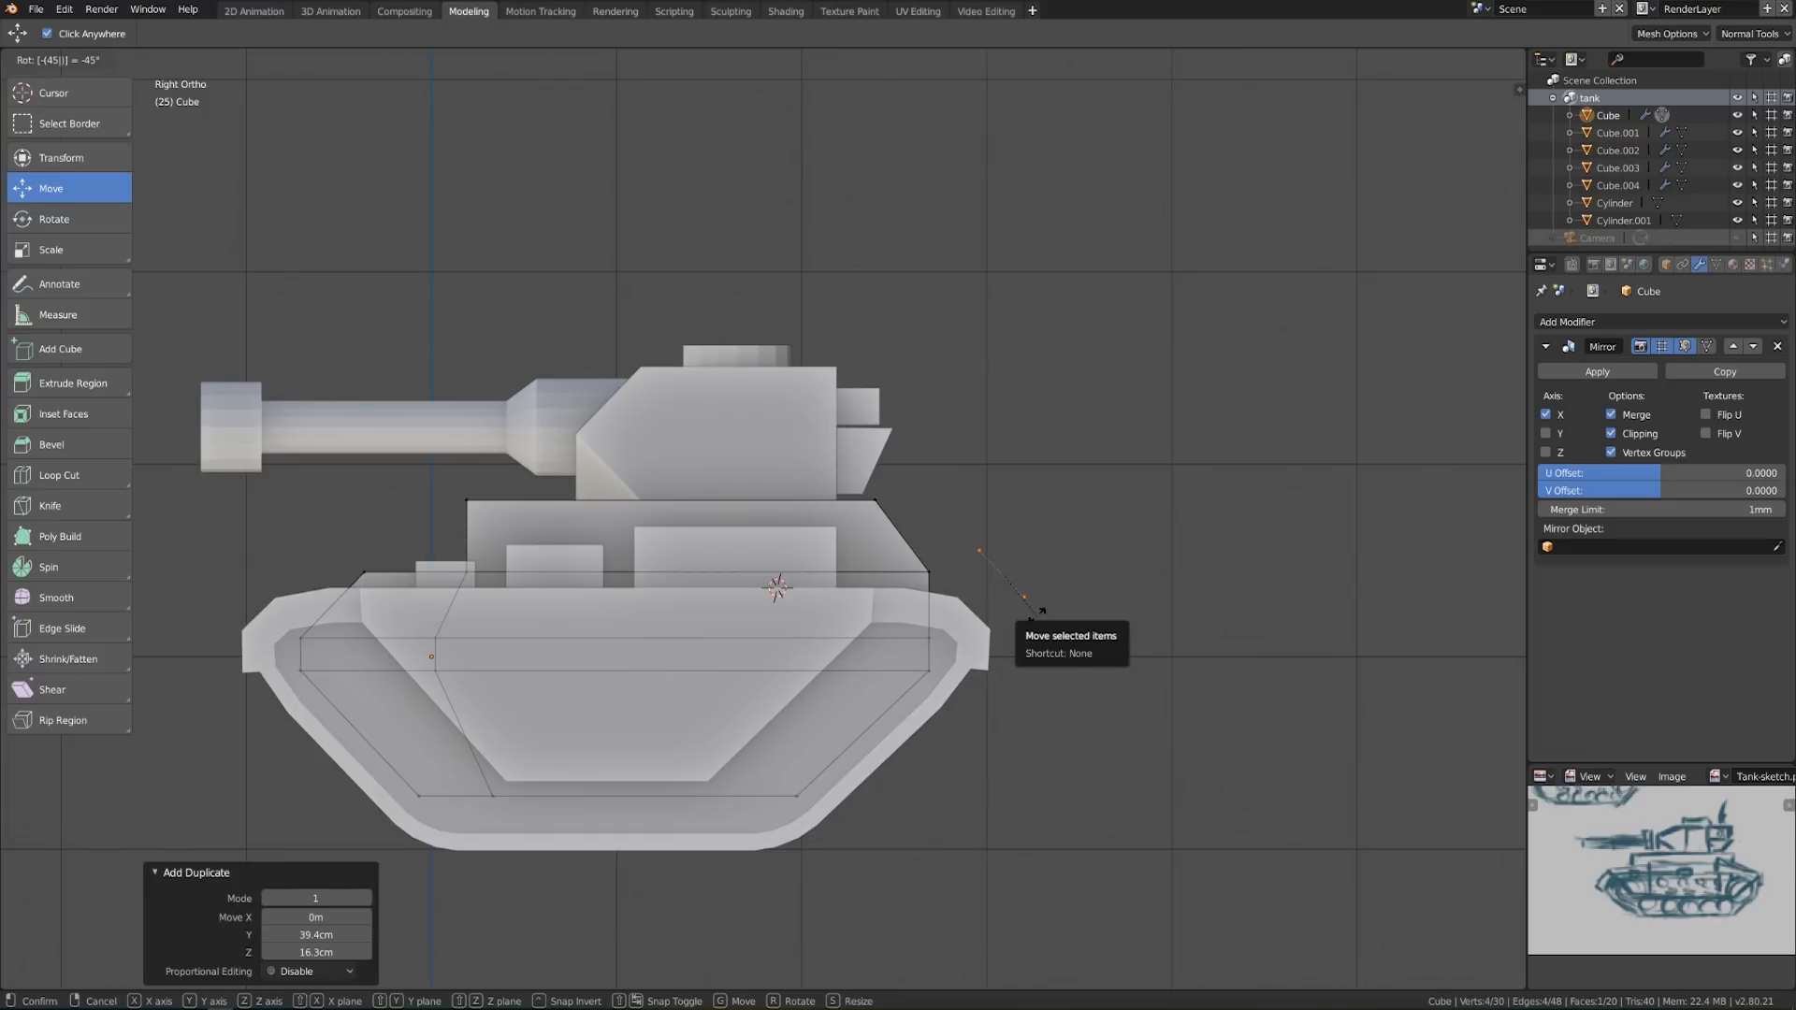
key(Return)
key(s)
click(1252, 788)
key(g)
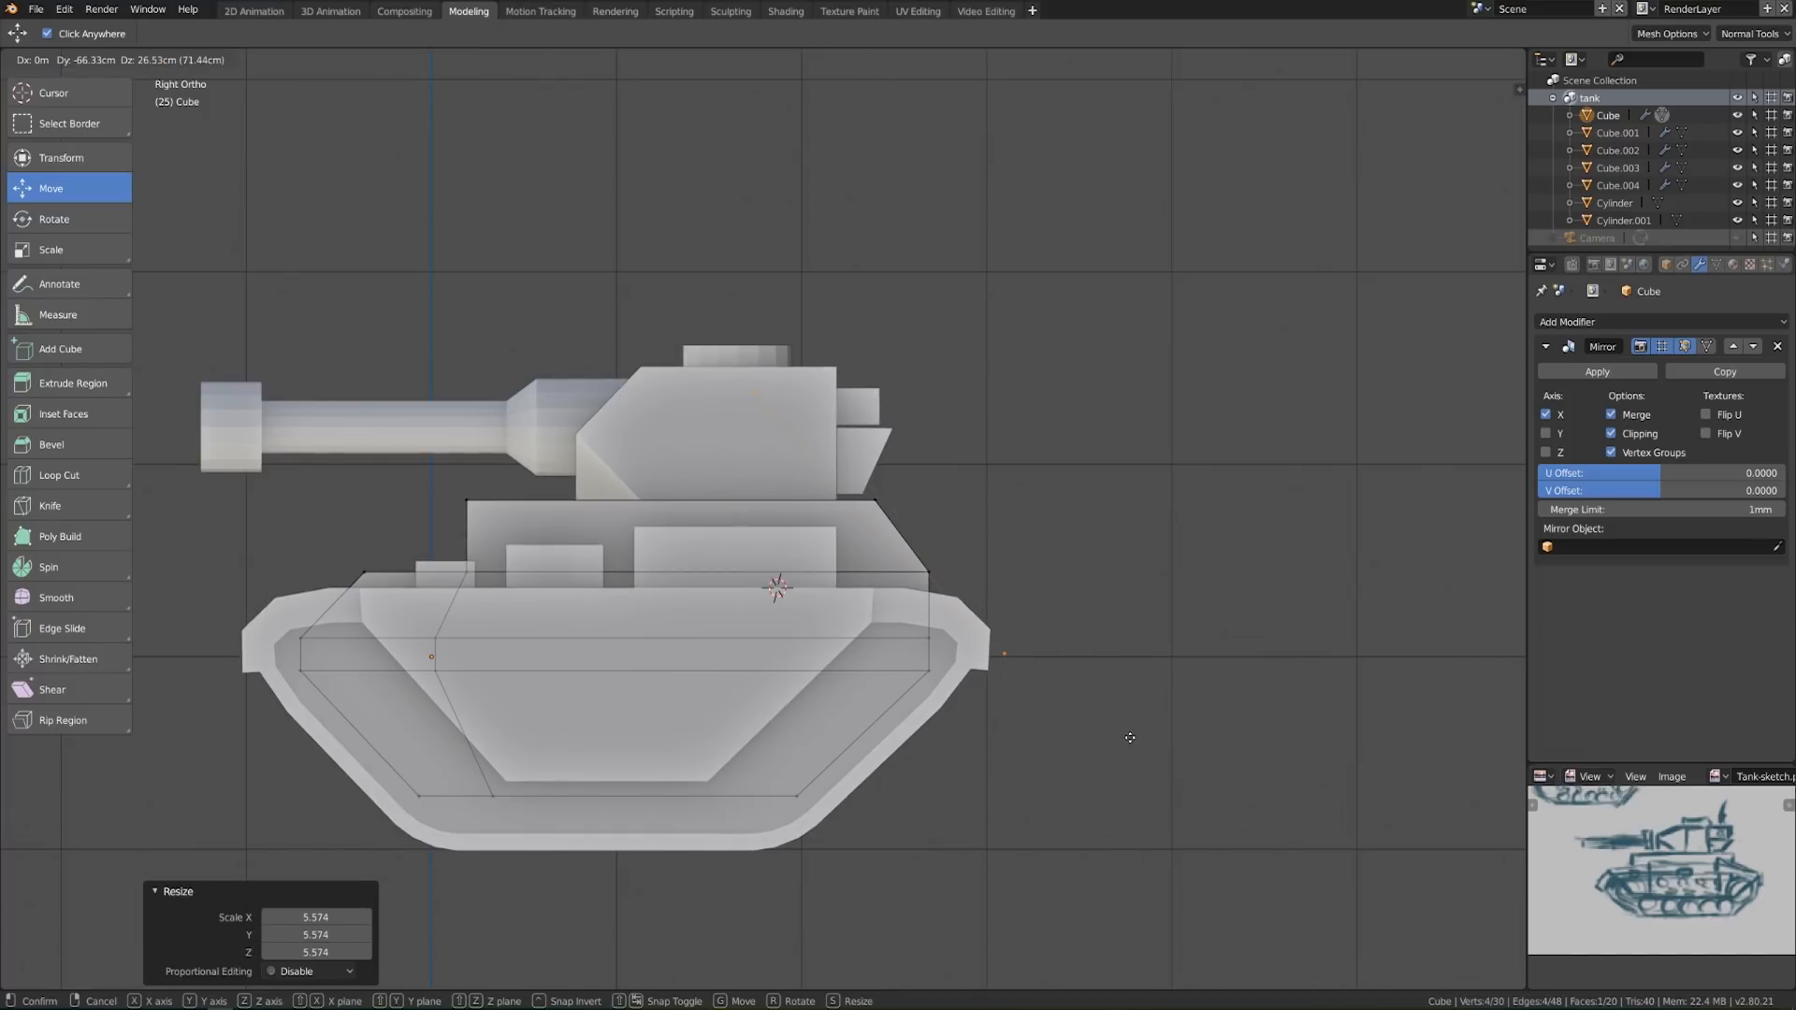
click(1129, 735)
Select the hull's top rear vertices and align them along Y with the angled guide face
key(alt+a)
key(b)
drag(853, 473, 916, 505)
key(Tab)
middle_drag(992, 599, 948, 532)
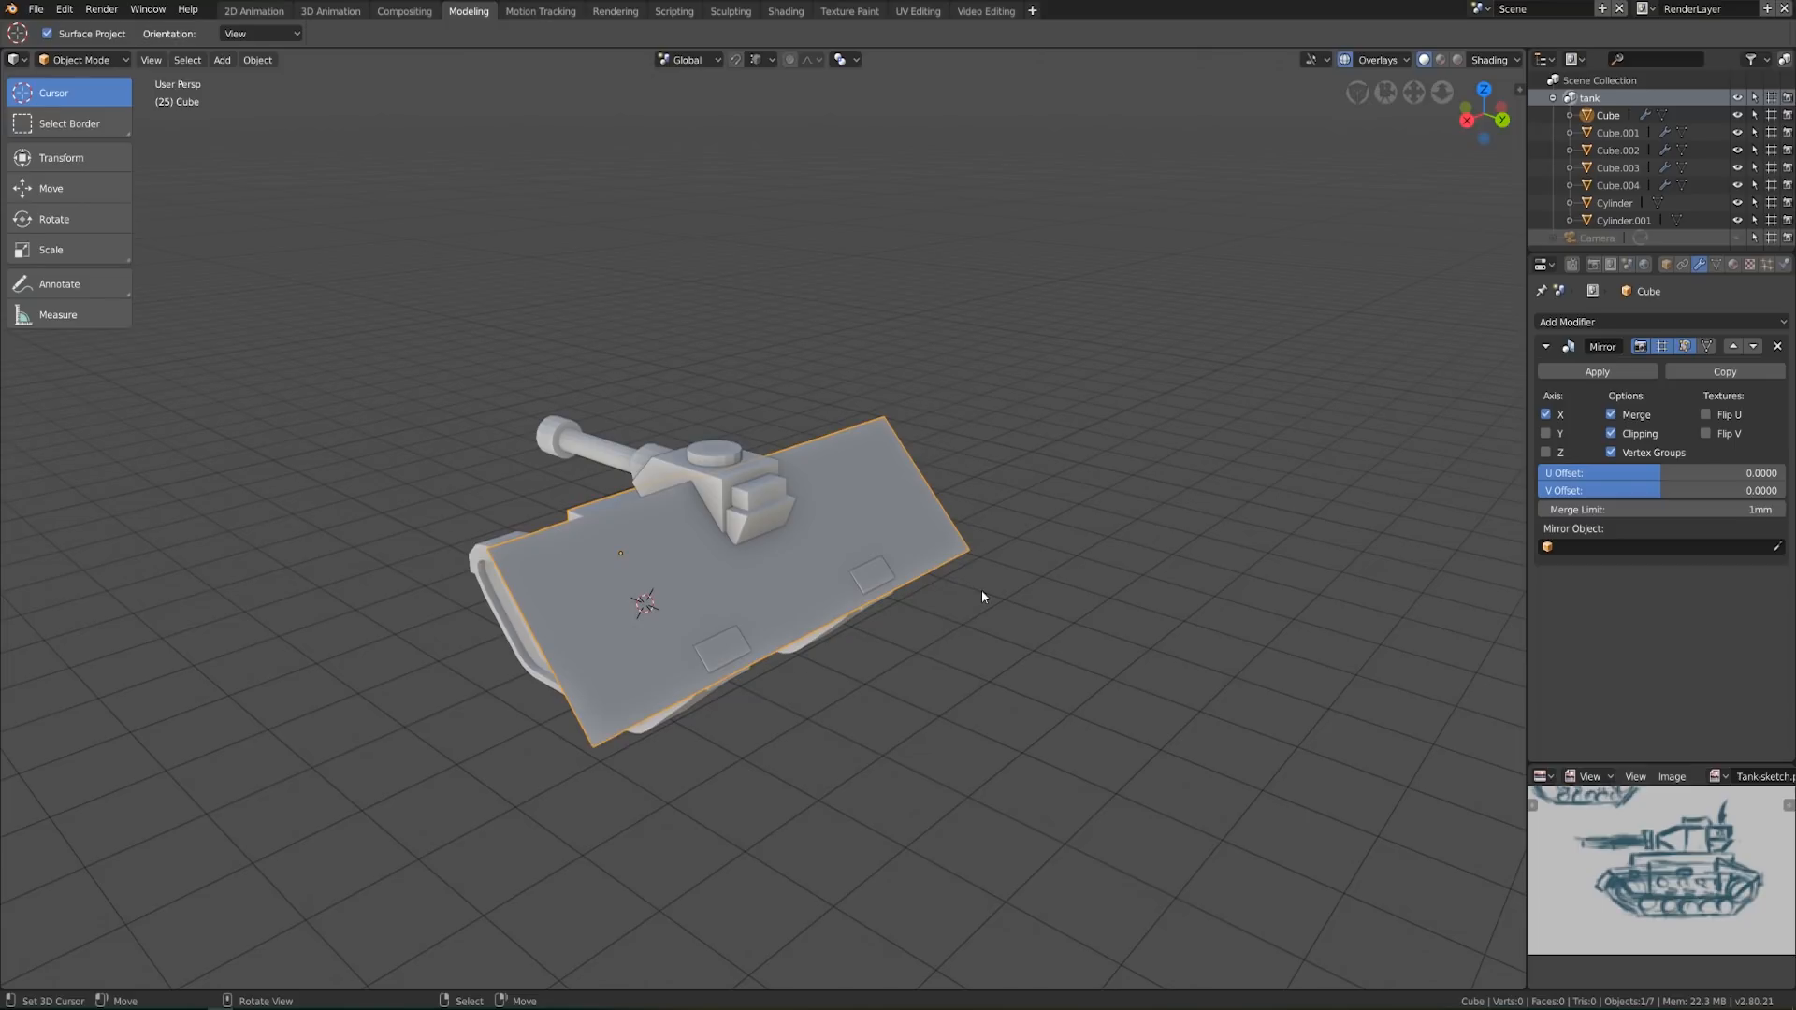
middle_drag(980, 590, 961, 689)
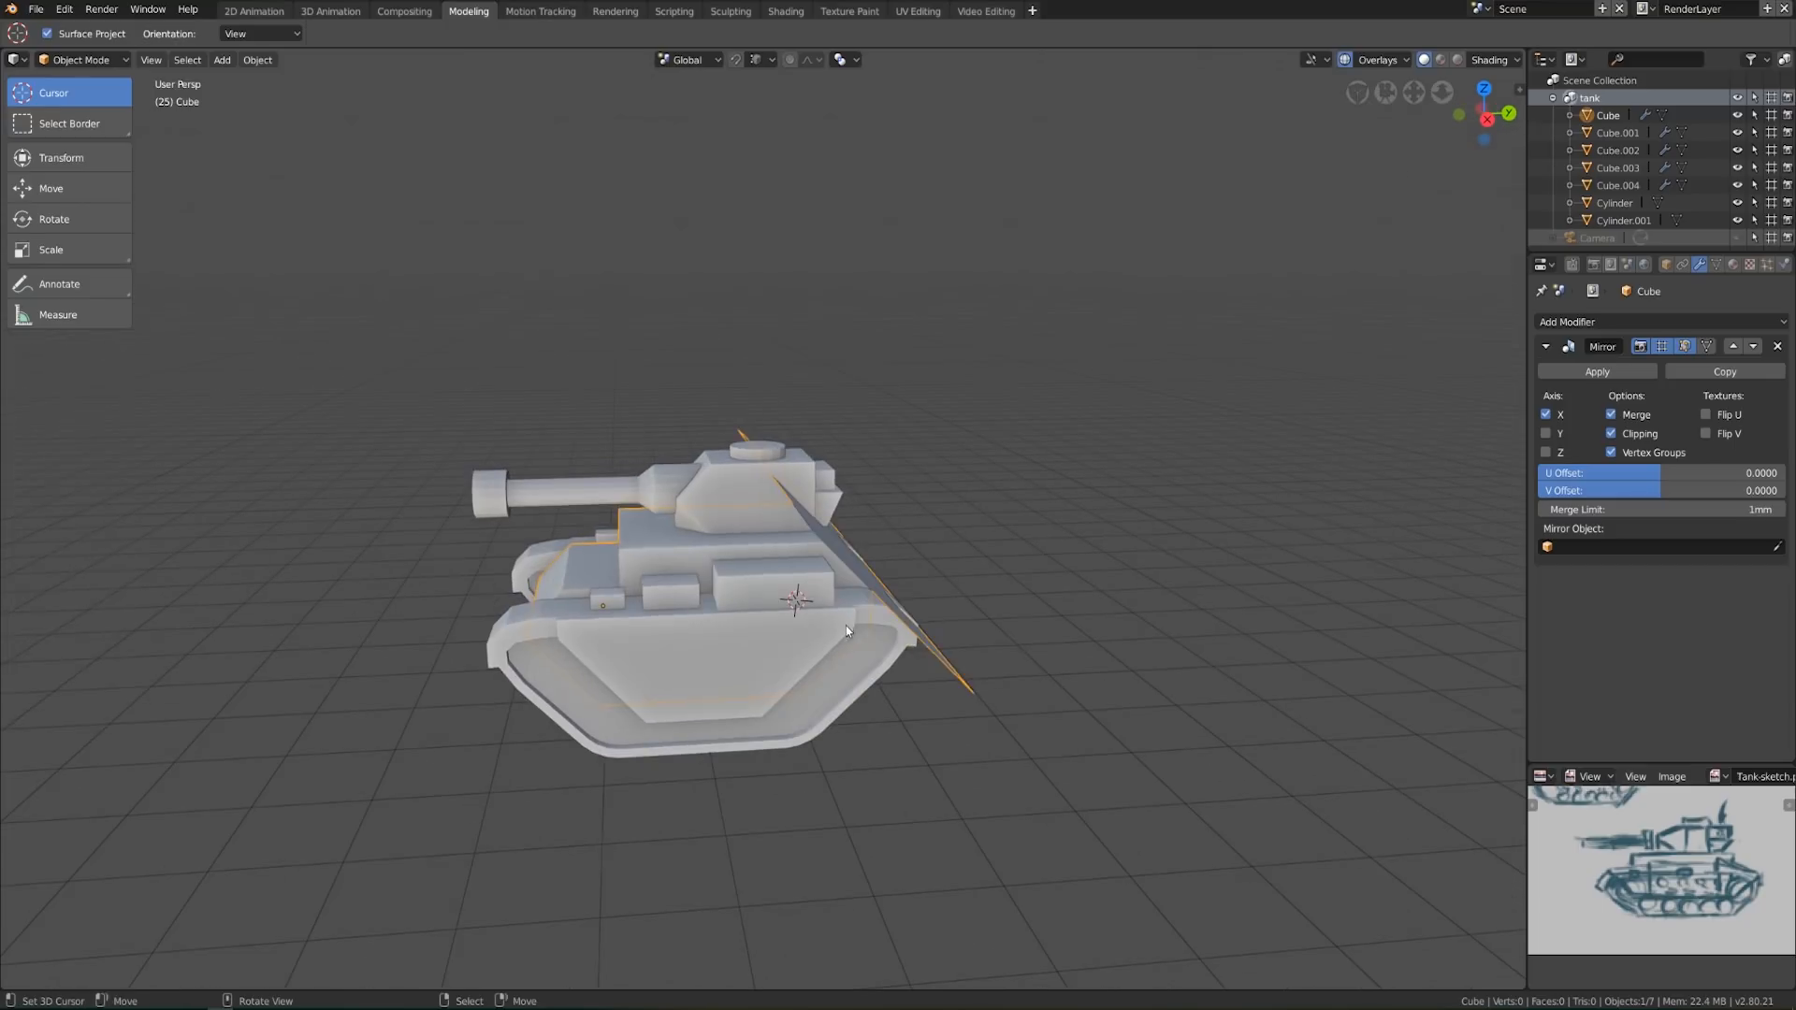
Delete all vertices of the angled guide face at the hull's rear and return to Object Mode
key(Tab)
key(ctrl+l)
key(x)
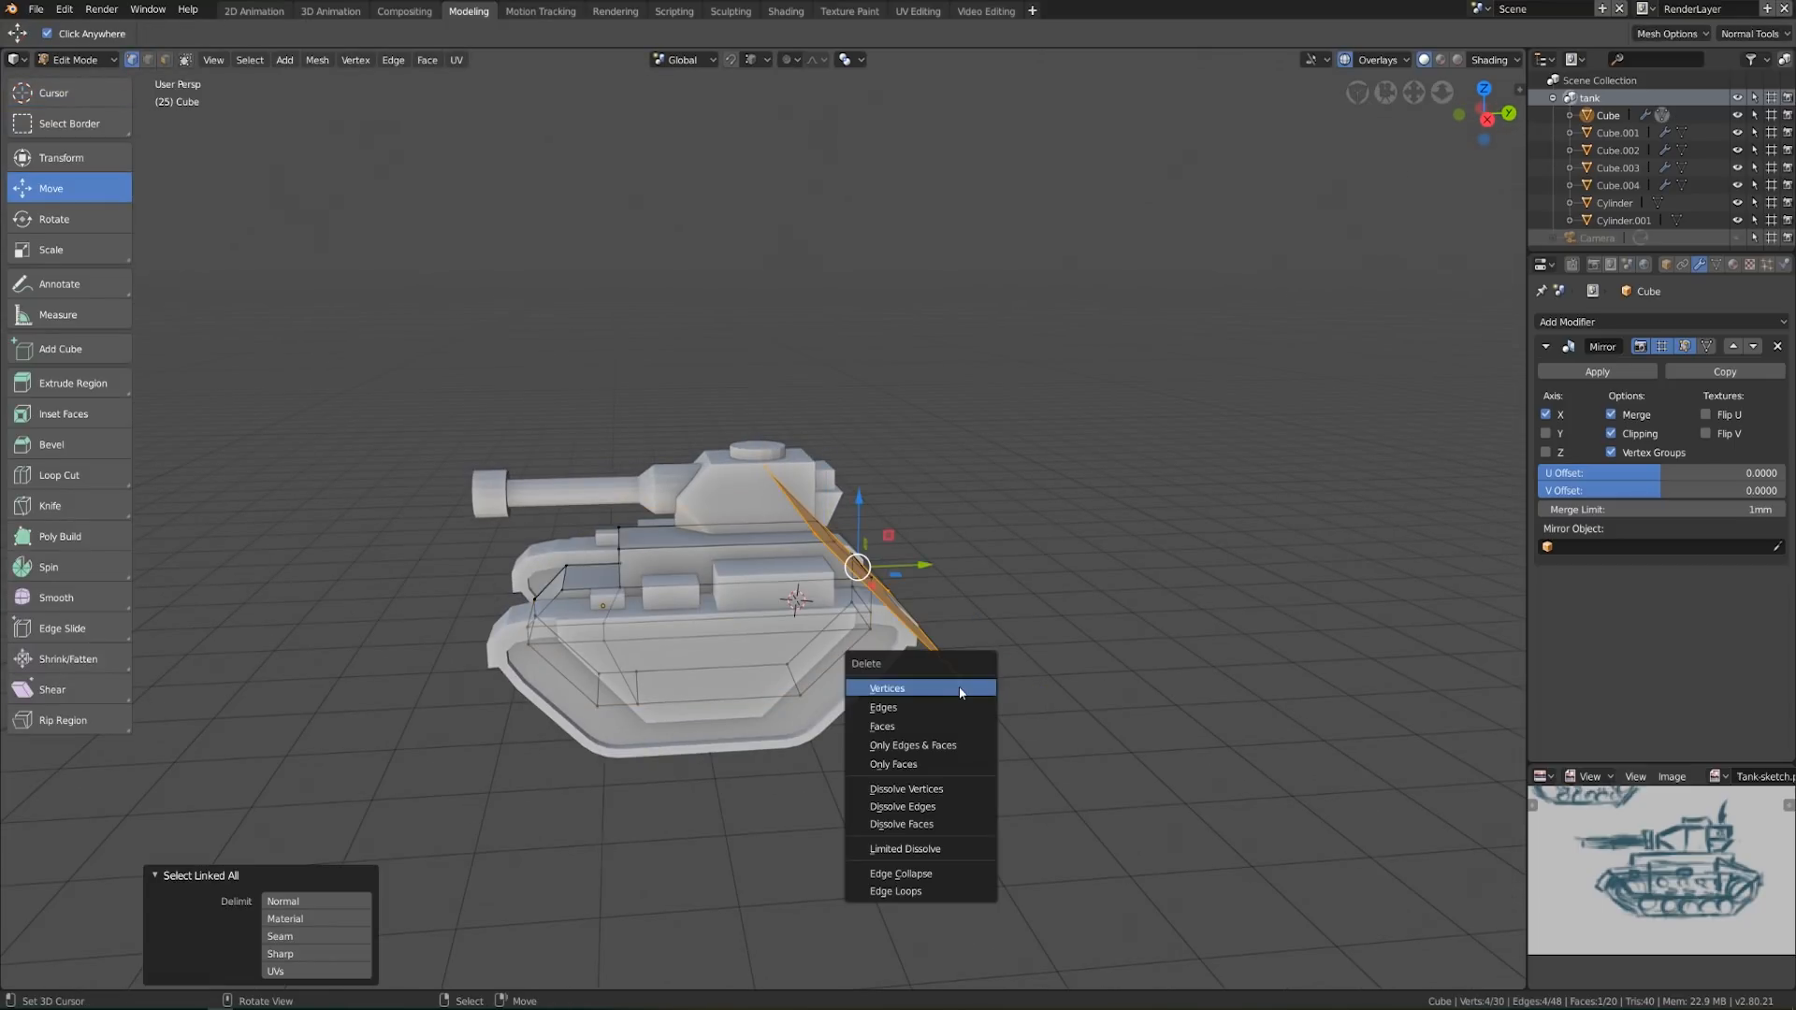
click(959, 688)
key(Tab)
middle_drag(948, 765, 851, 475)
scroll(921, 803, up, 2)
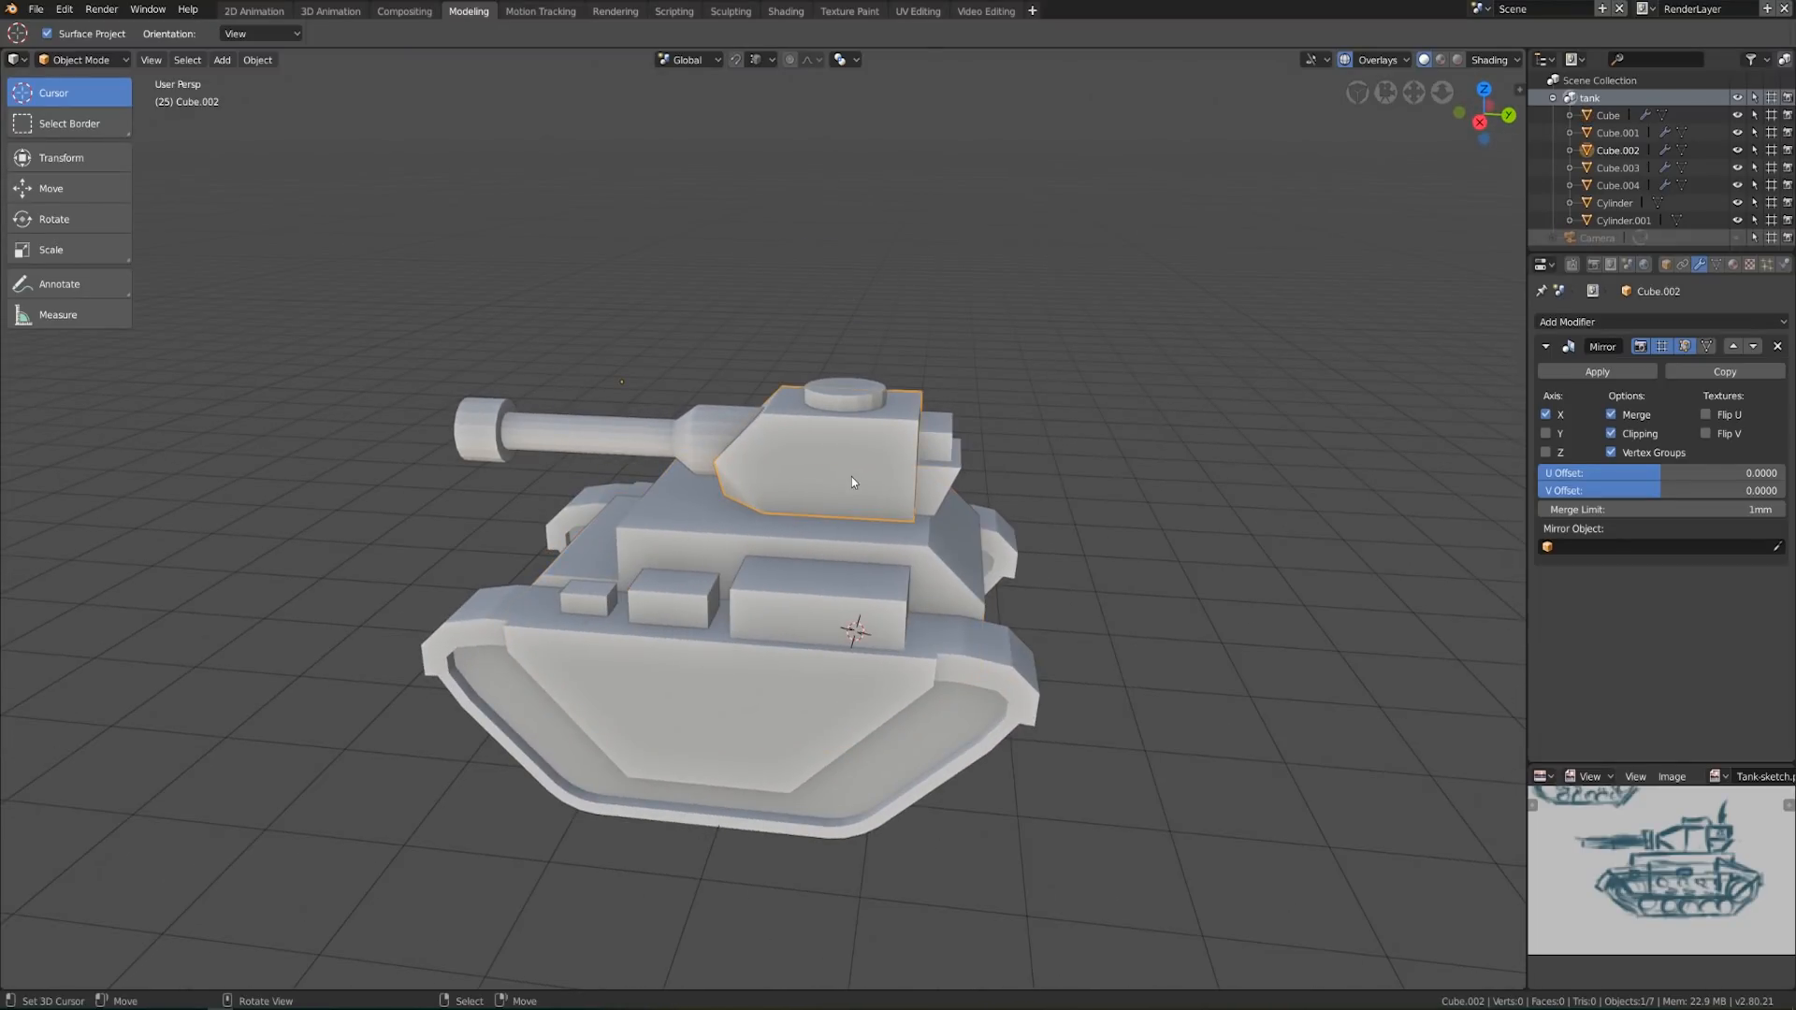
Select the turret, its rear boxes, hatch and gun, move them -27.2 cm along Y, and fine-tune by 4.62 mm
click(947, 463)
shift+click(827, 384)
shift+click(705, 425)
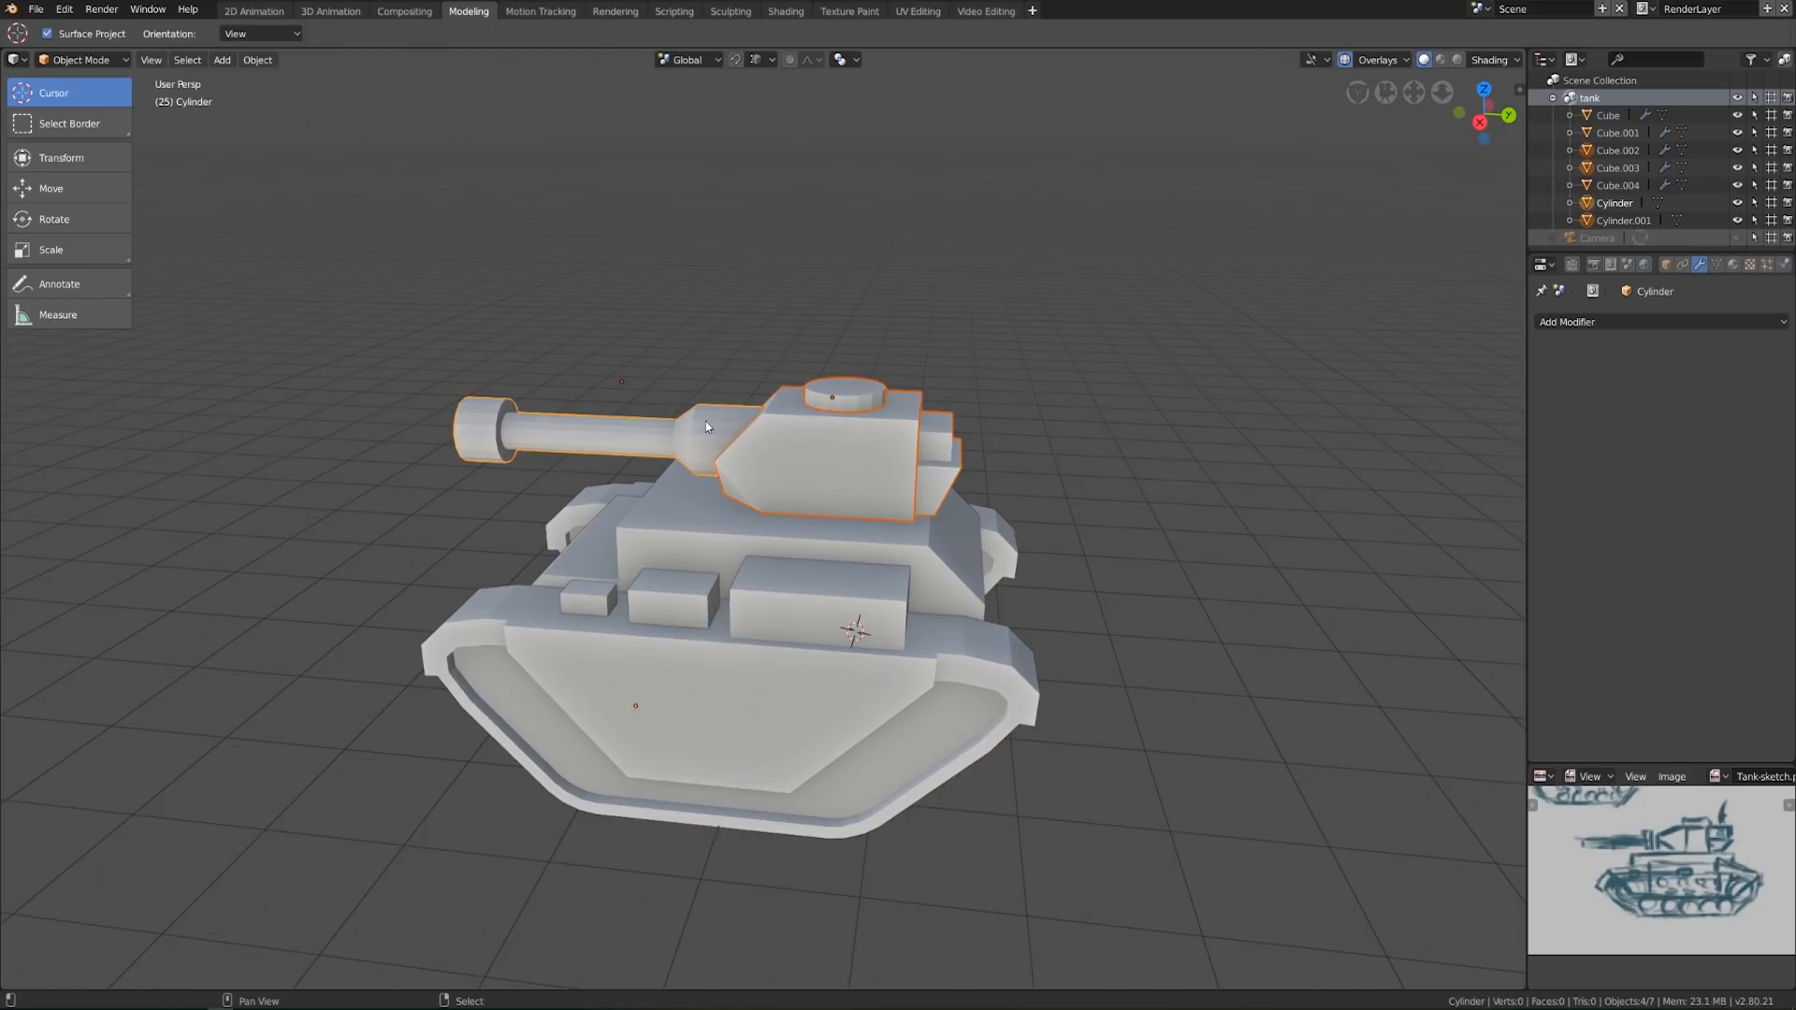
click(89, 193)
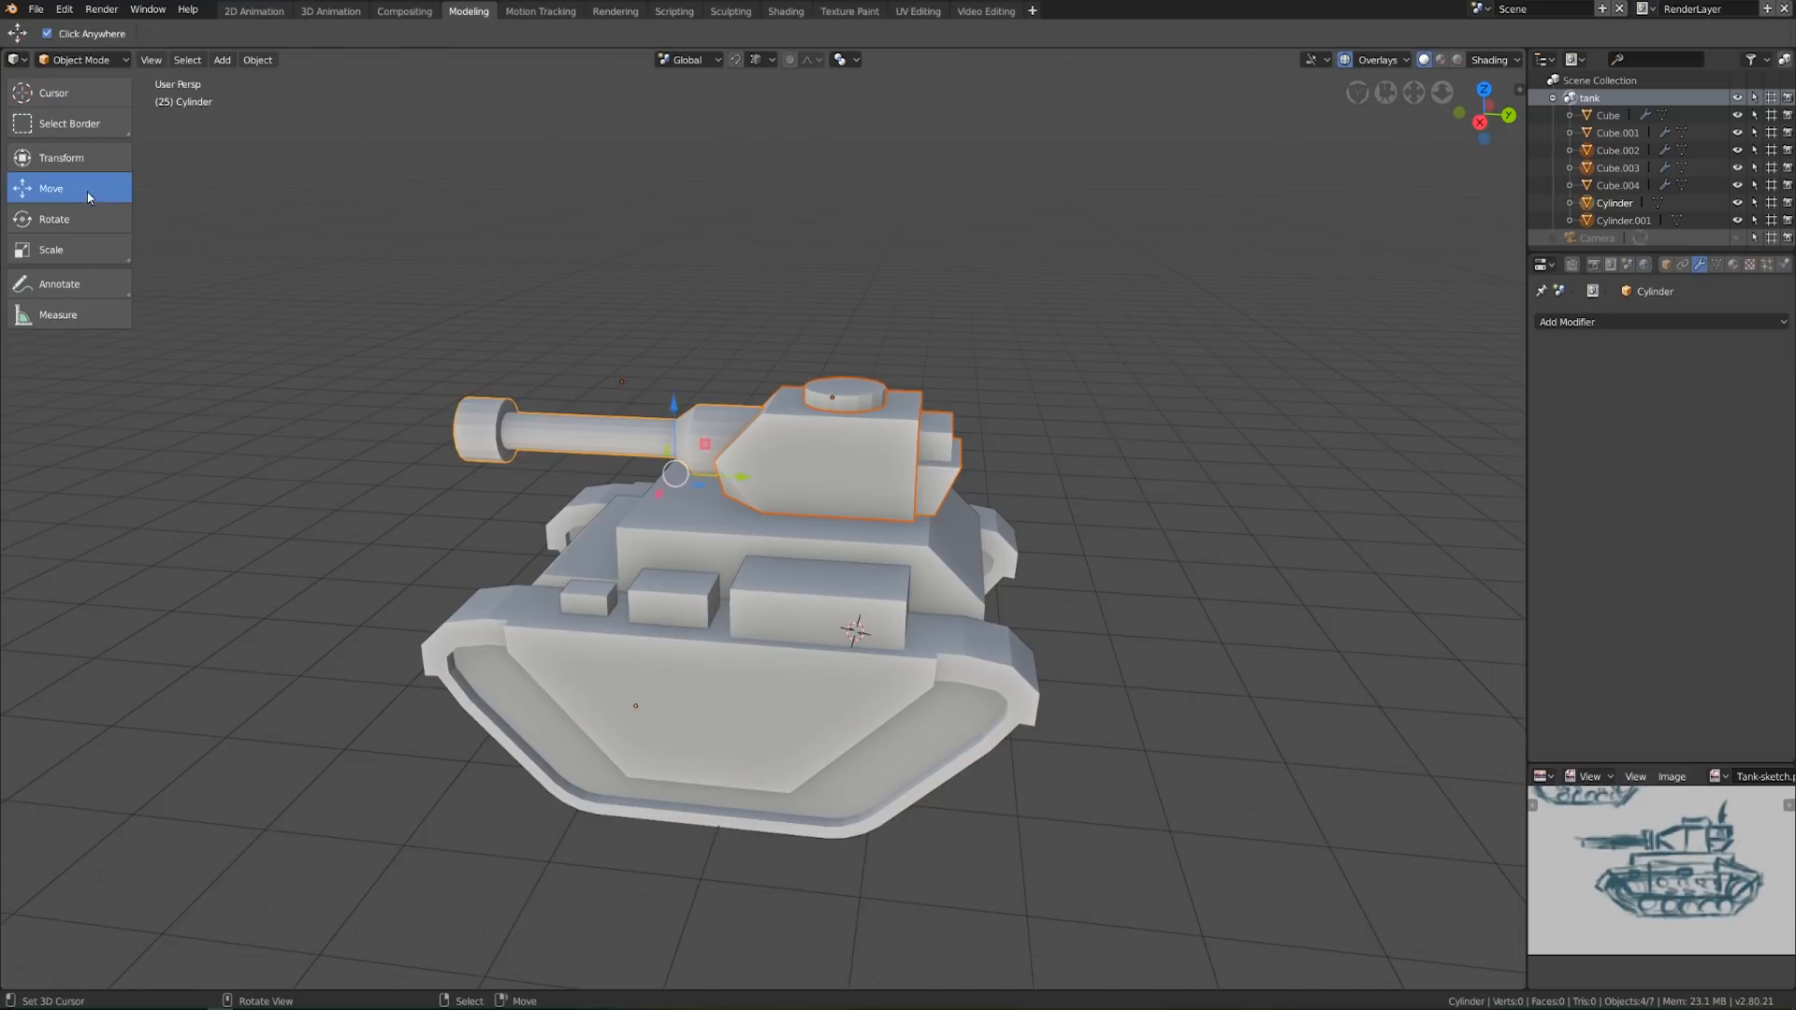
drag(739, 479, 710, 478)
mouse_move(711, 479)
middle_down()
mouse_move(896, 579)
mouse_move(1006, 570)
mouse_move(726, 484)
middle_up()
key(g)
key(y)
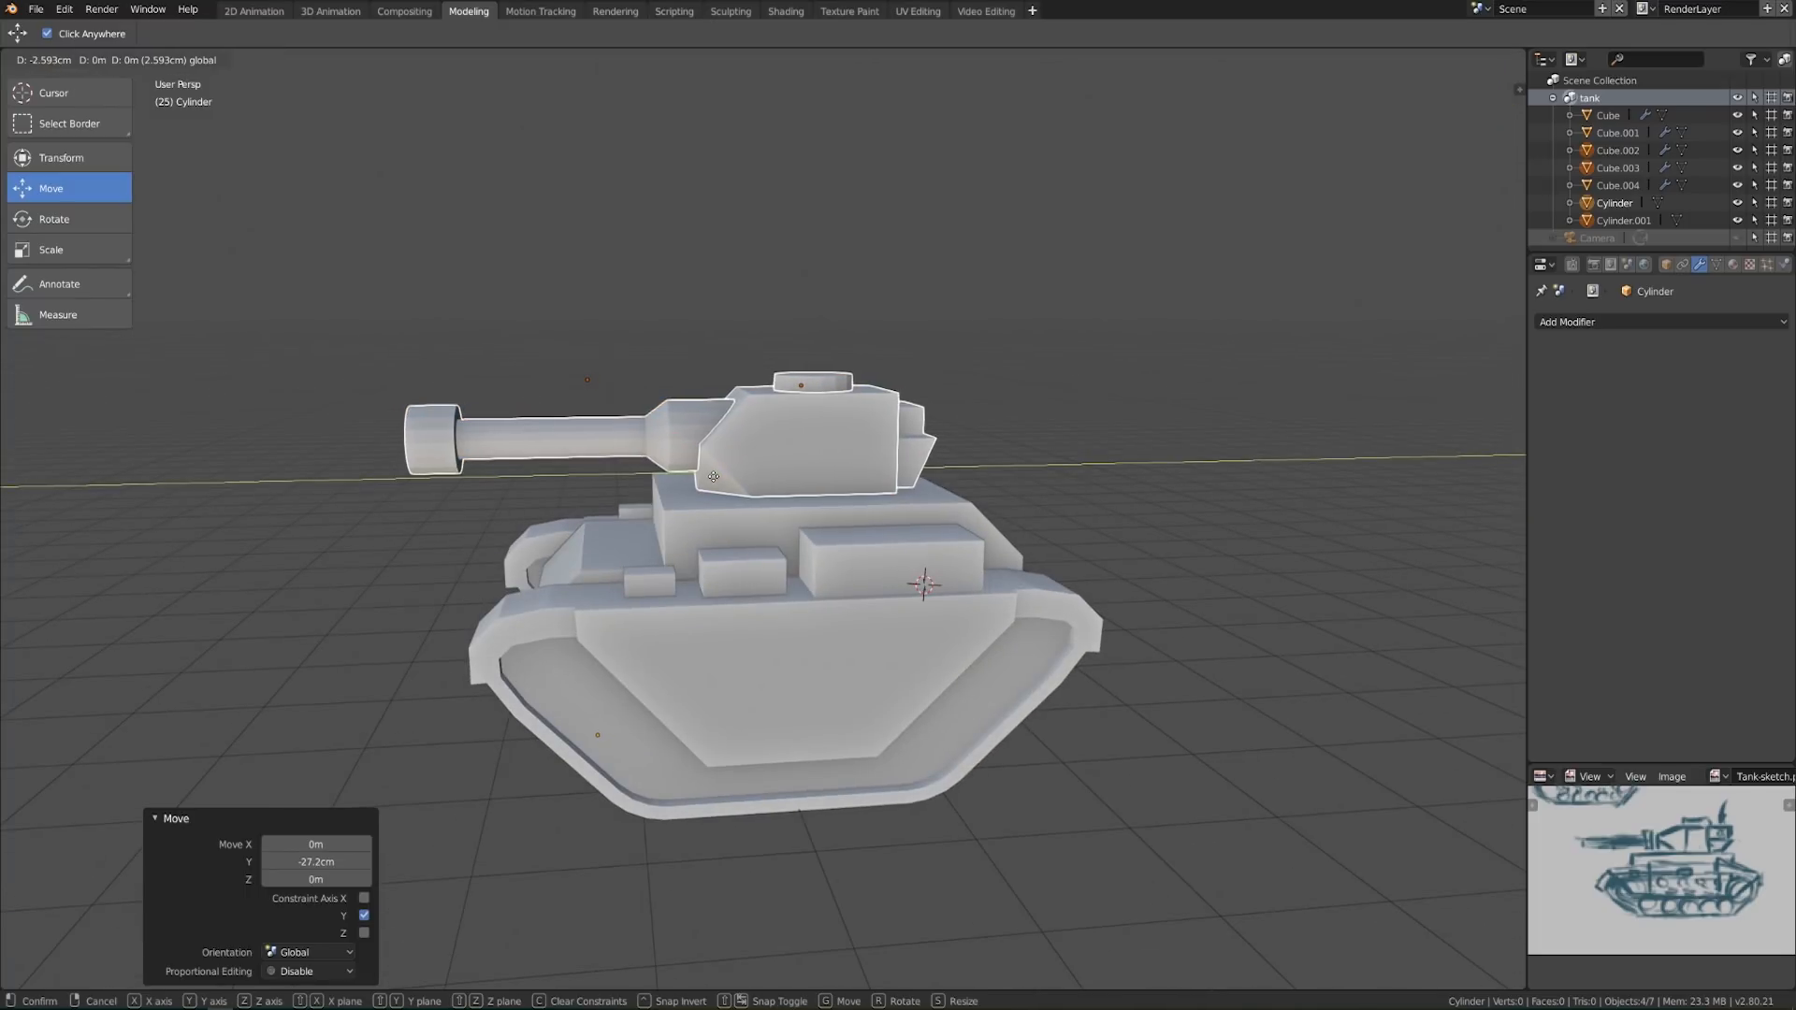
click(718, 478)
middle_drag(718, 478, 803, 559)
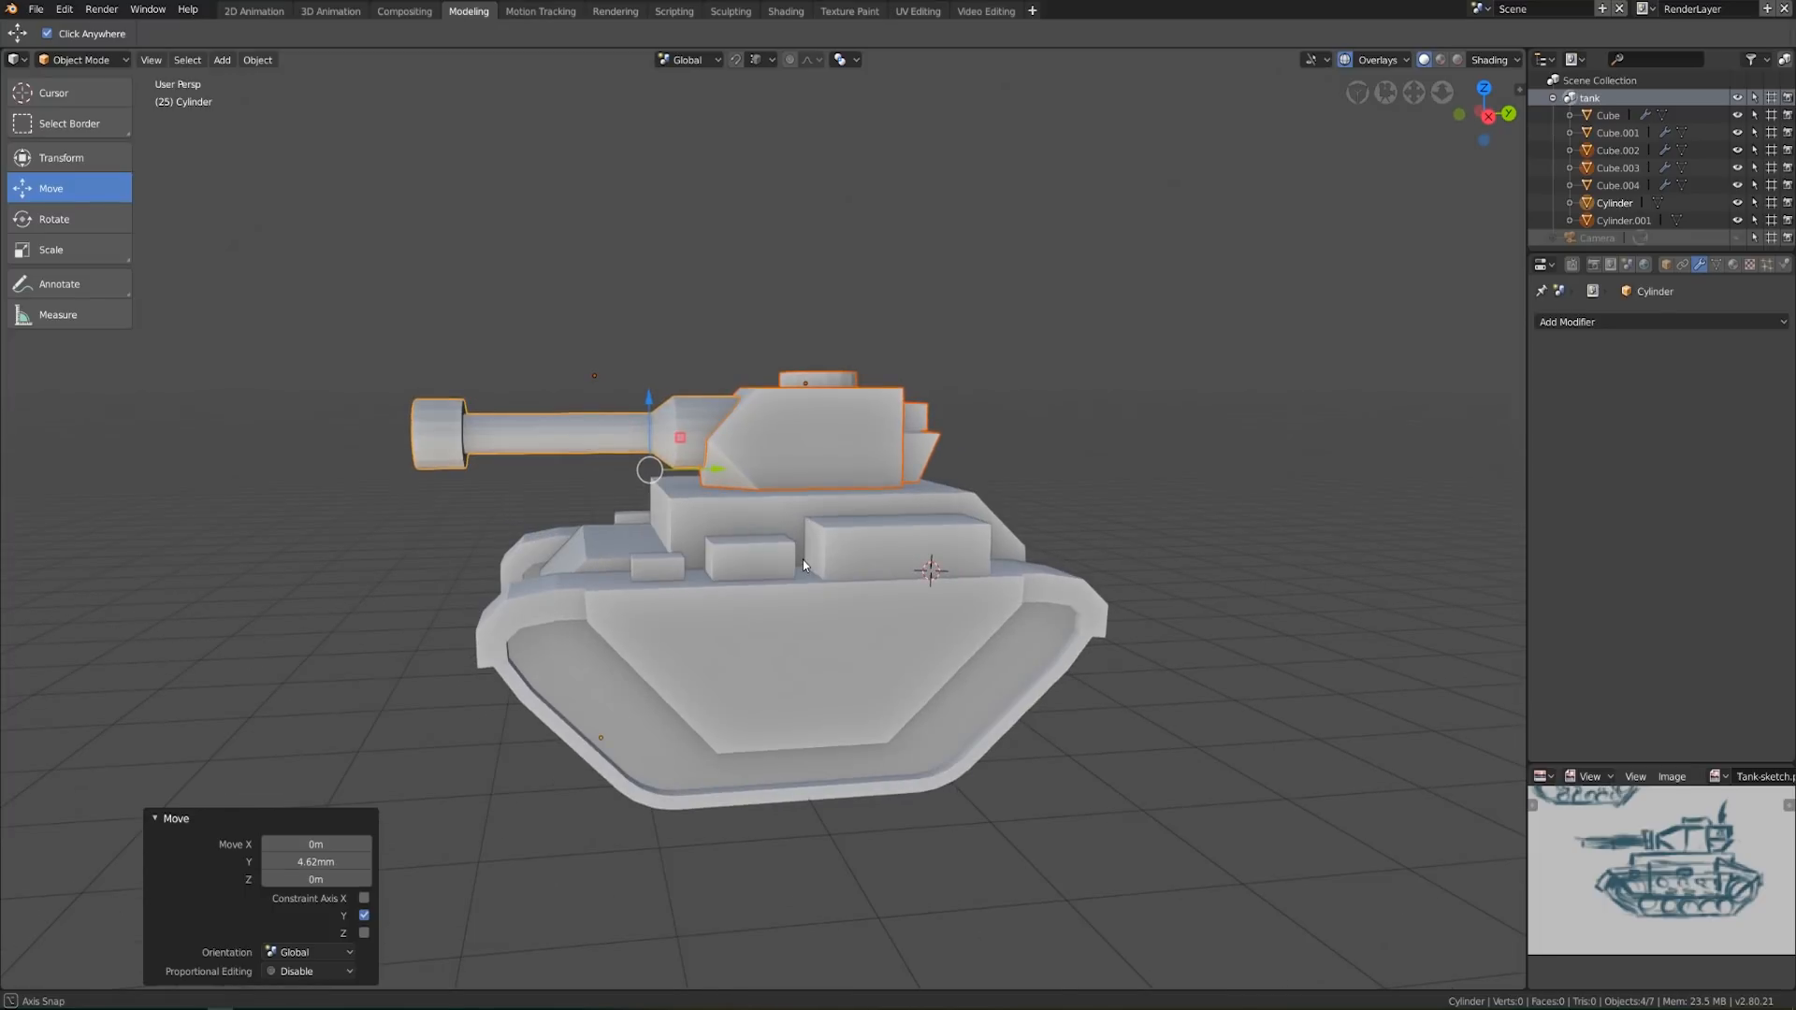
Edit the hull together with the turret parts, and raise the hull's top vertices and the whole turret slightly along Z
key(KP_3)
scroll(811, 581, down, 2)
scroll(812, 581, up, 3)
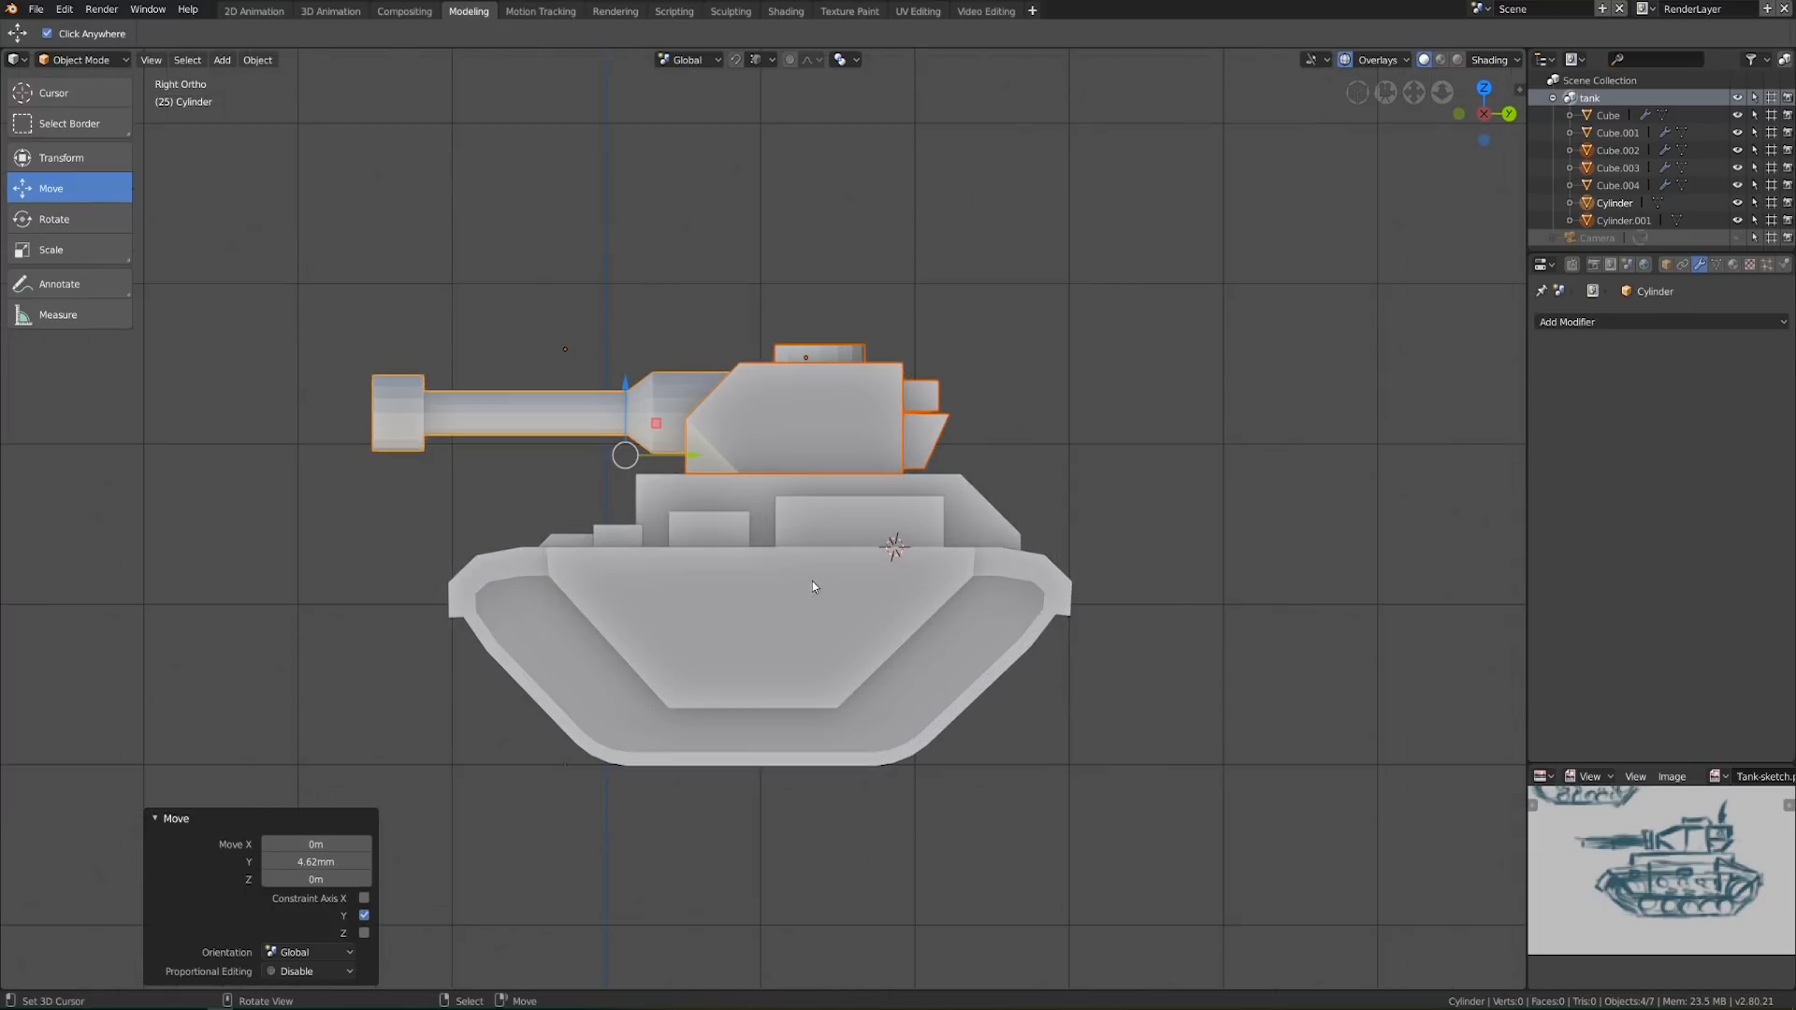
shift+middle_drag(956, 525, 805, 576)
shift+click(810, 565)
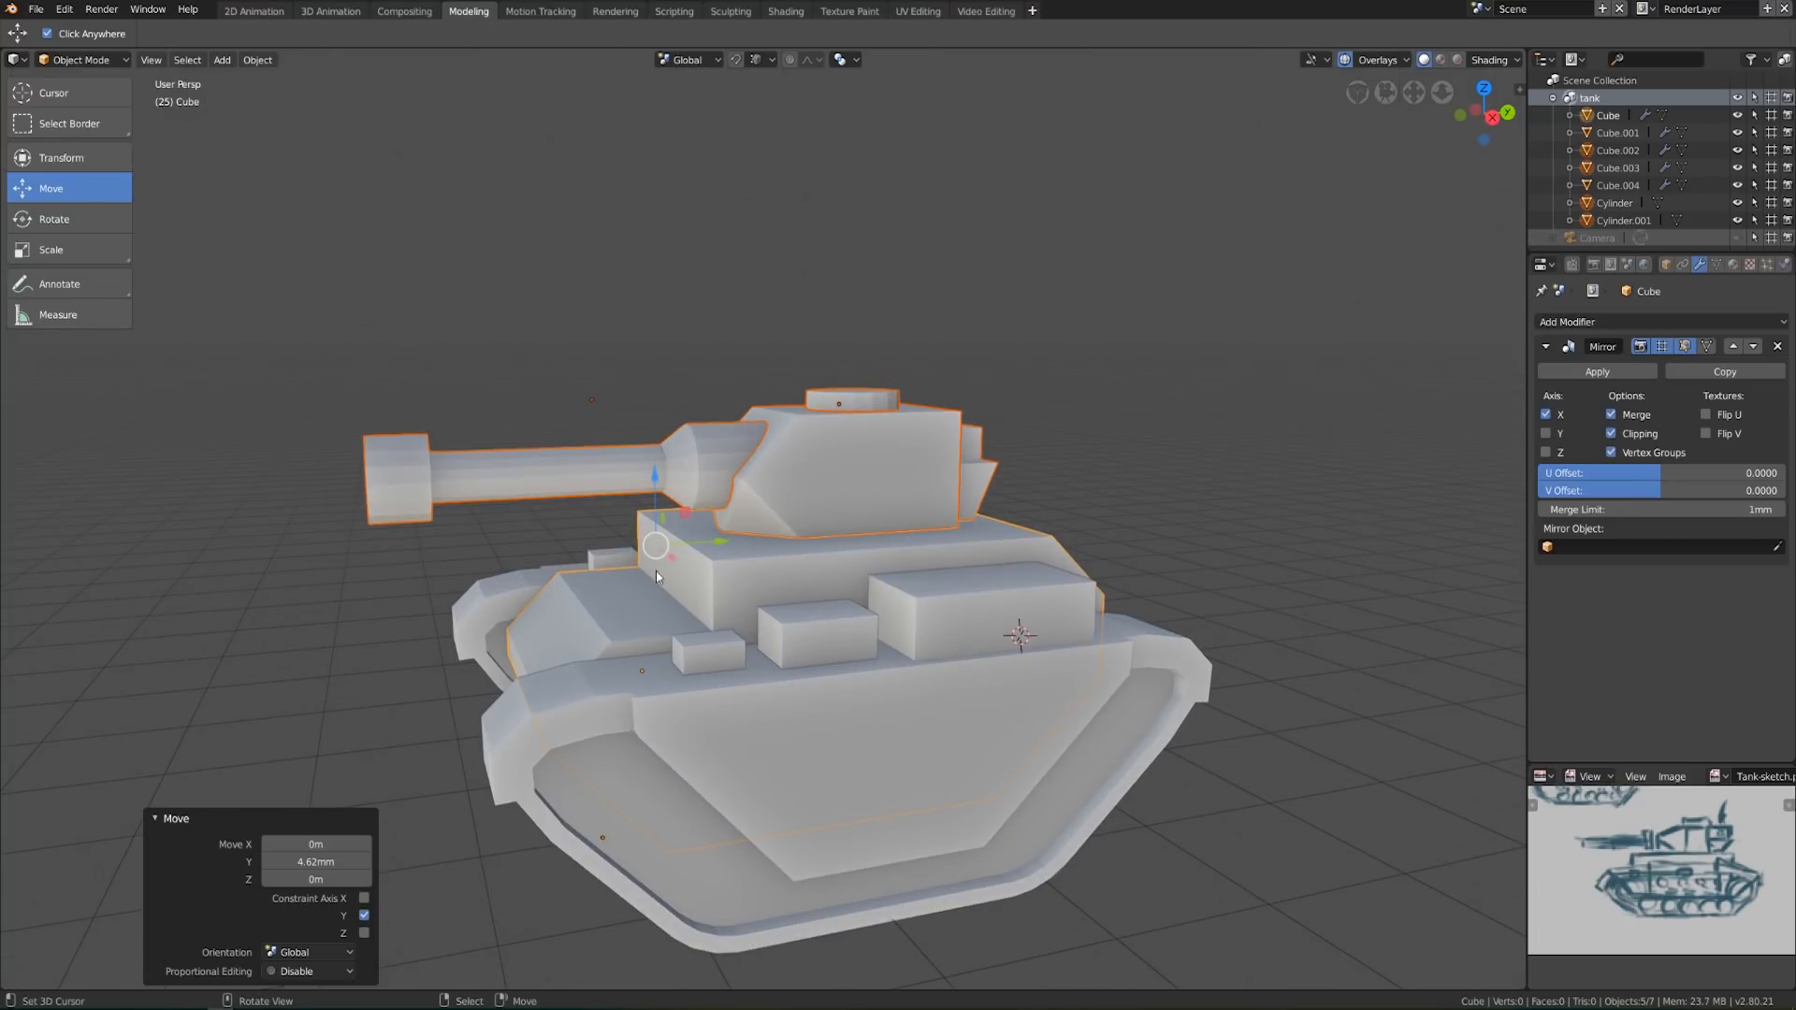
key(Tab)
key(KP_3)
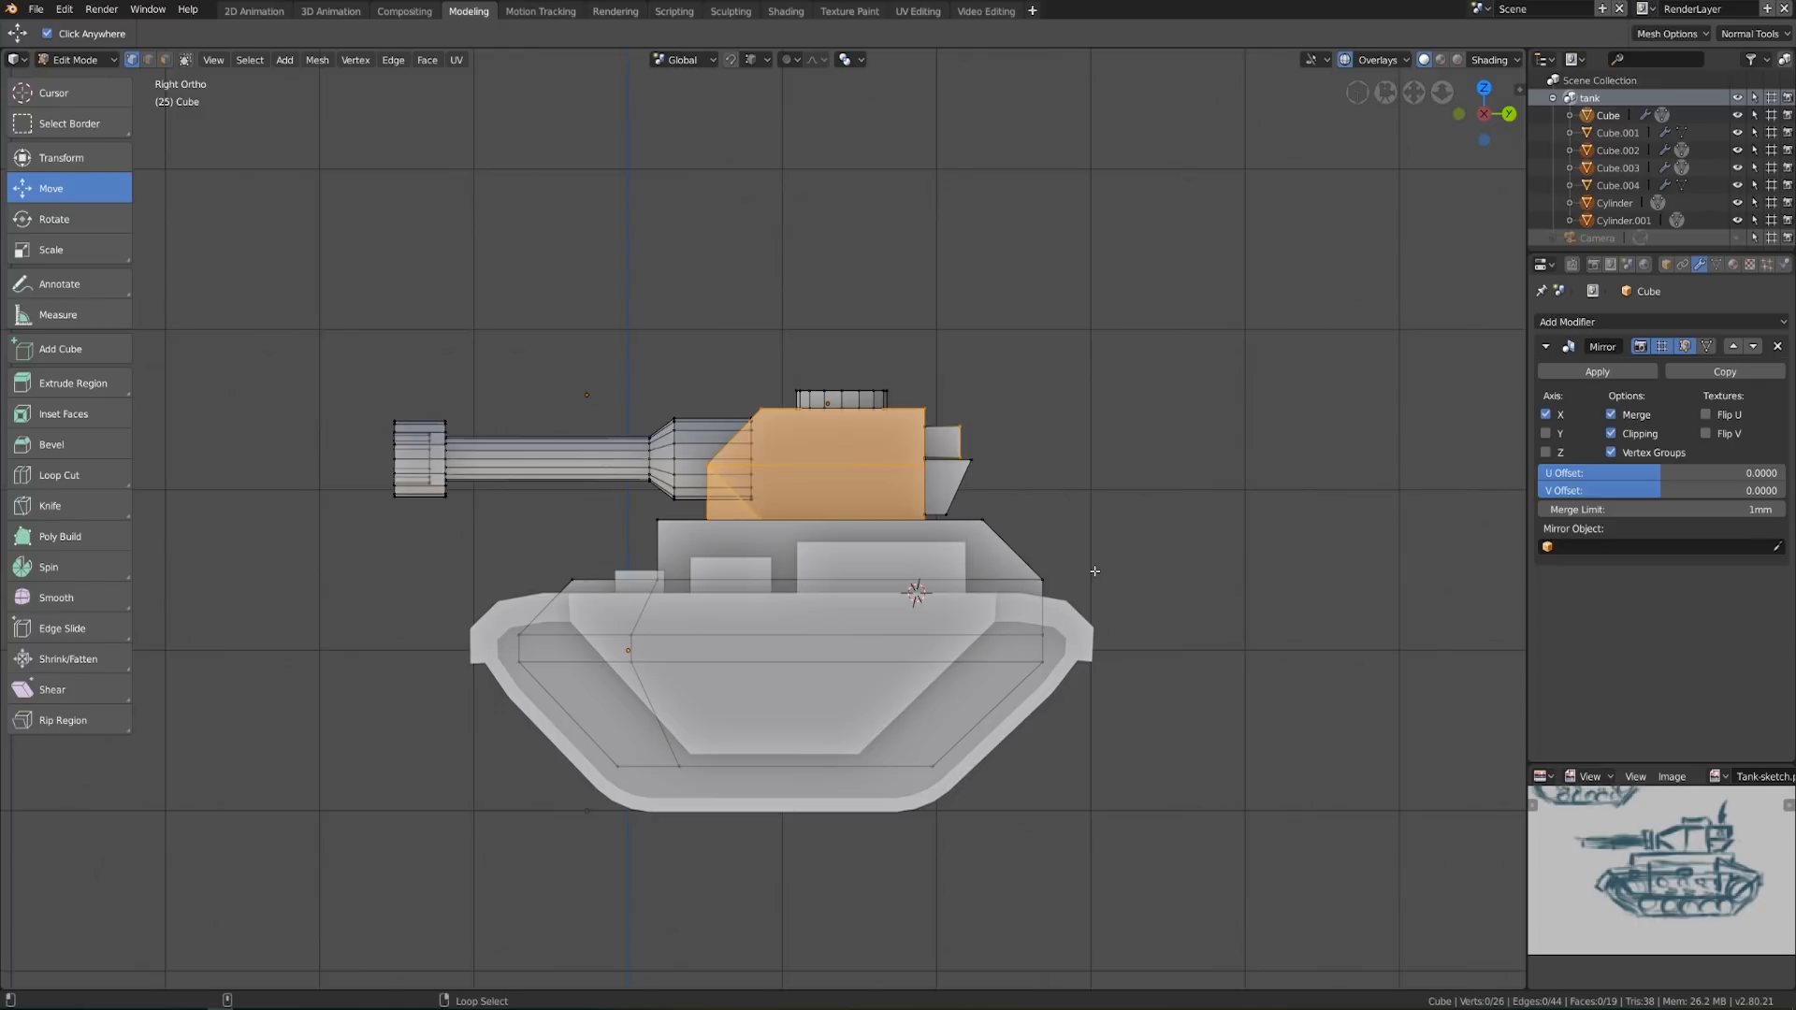
key(alt+a)
key(b)
drag(300, 229, 1087, 651)
key(z)
Duplicate the hull's narrow rear face again, offset by -9.1 cm along Y and 63.7 cm along Z
key(alt+a)
key(b)
key(shift+d)
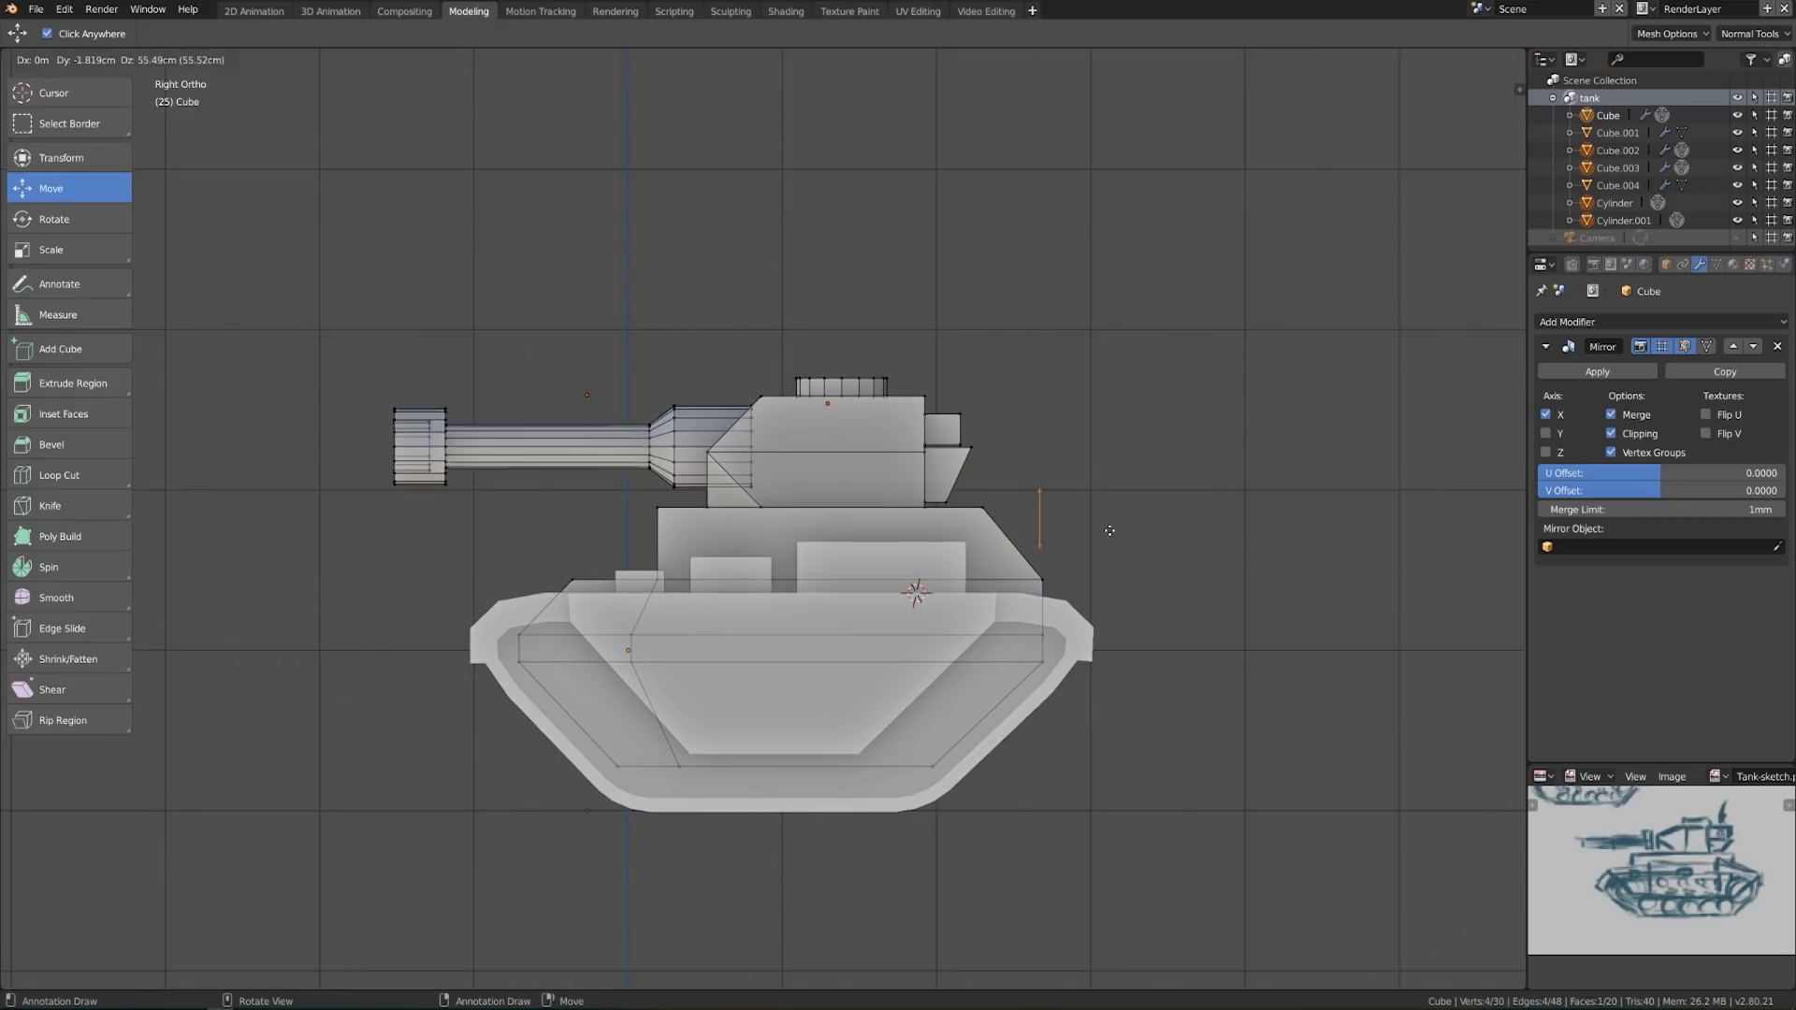
Tilt the new guide face to the rear slope, scale it by 4.499, and position it through the hull's rear edge
key(r)
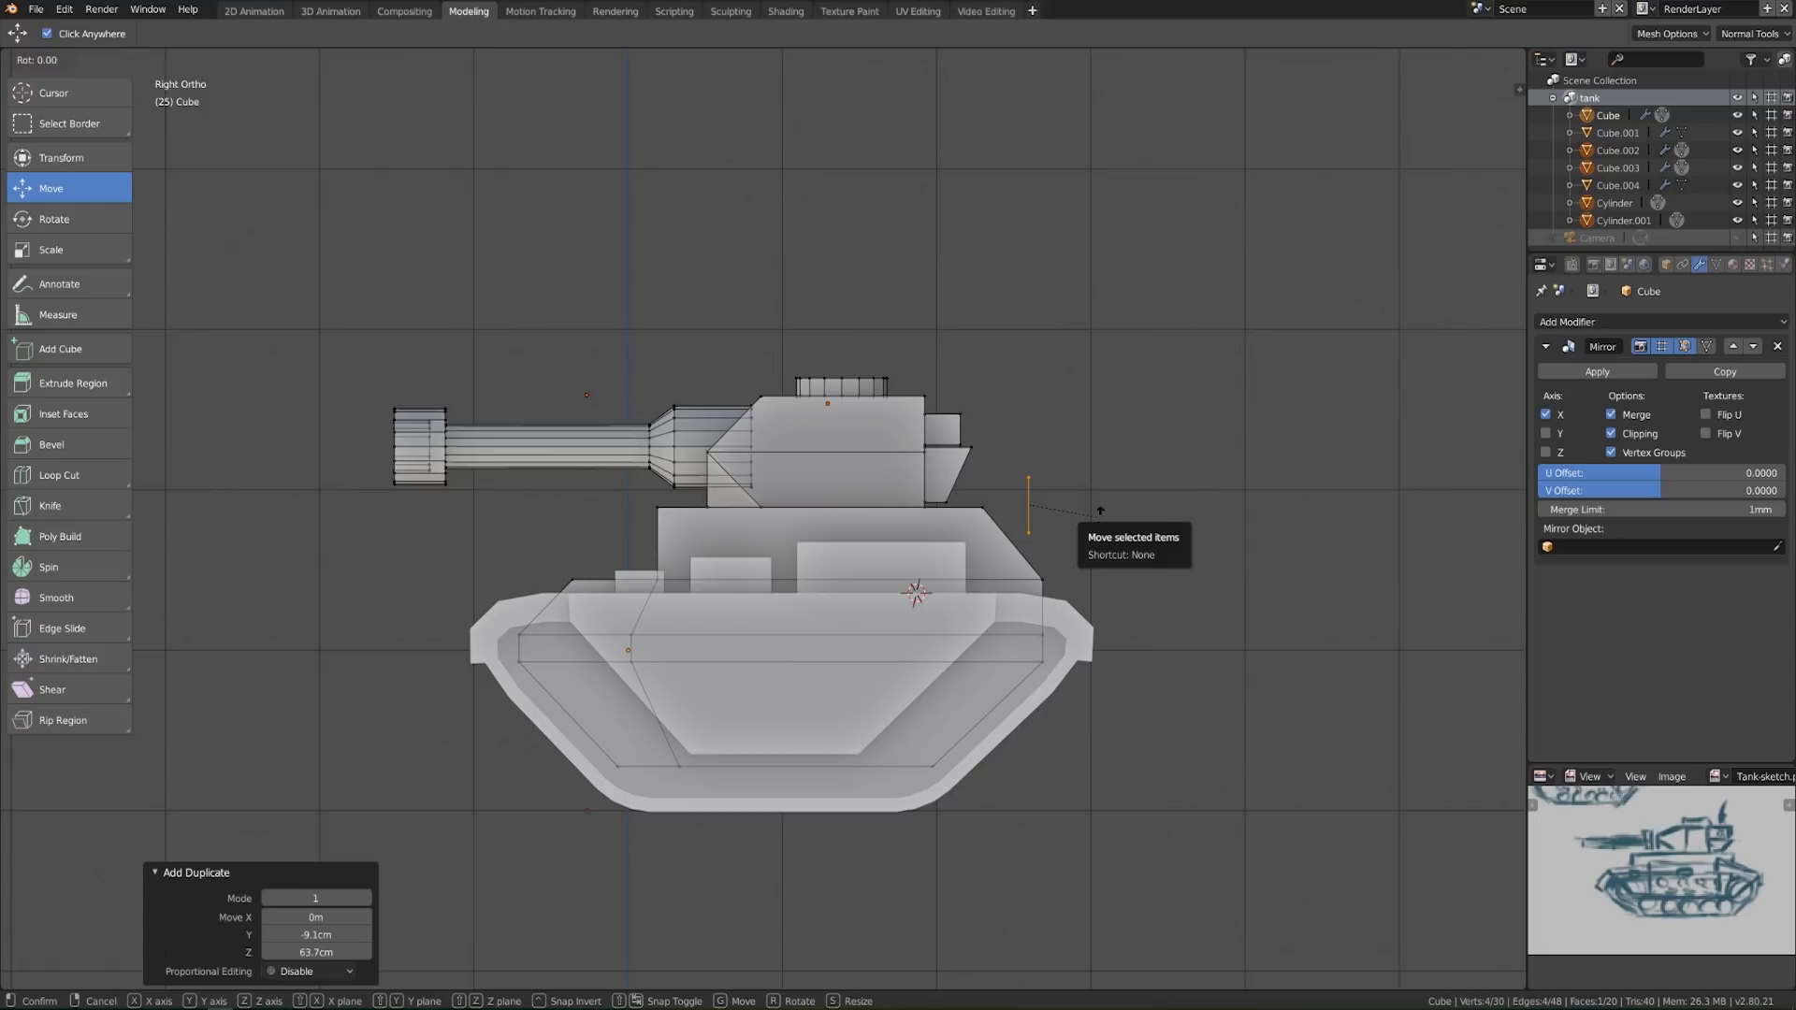
key(BackSpace)
key(BackSpace)
key(Return)
key(s)
click(1456, 754)
key(g)
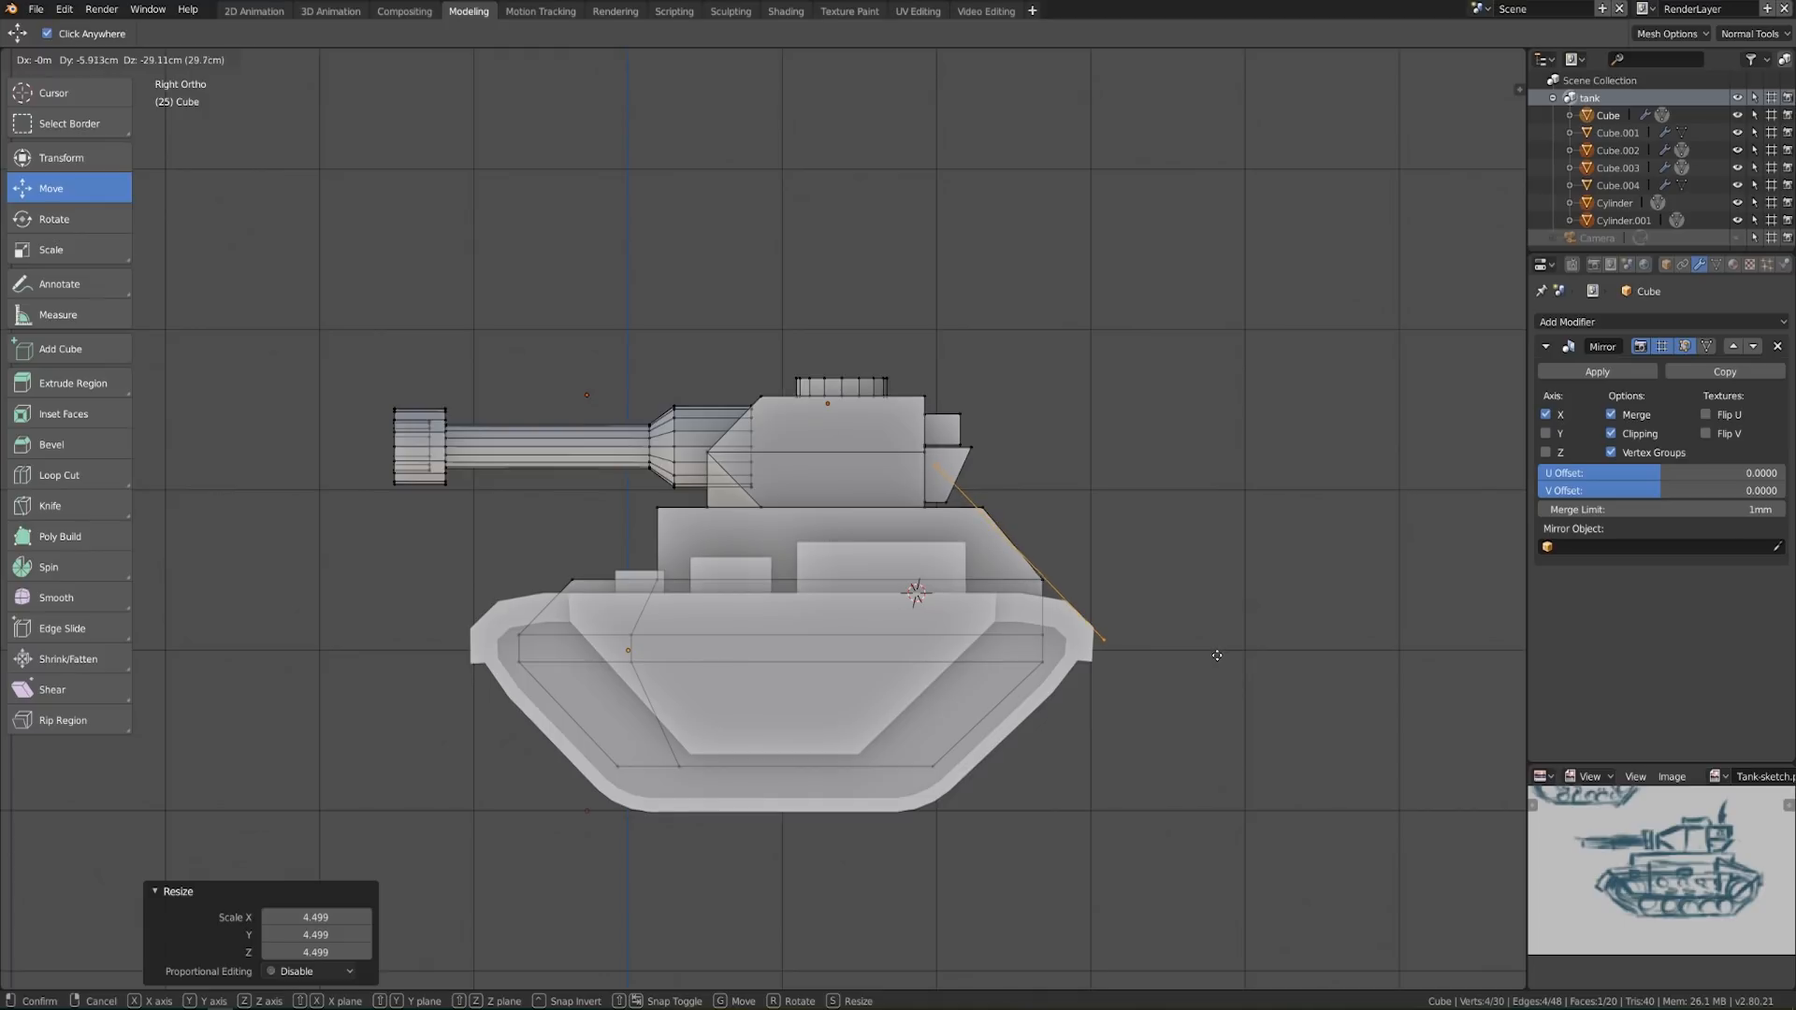
click(1215, 656)
Select the hull's top rear vertices and move them -7.28 cm along Y onto the guide face
key(alt+a)
key(b)
drag(970, 497, 998, 512)
key(g)
key(y)
click(1030, 513)
Select the linked geometry of the rear guide face, delete its vertices, and leave Edit Mode
key(ctrl+l)
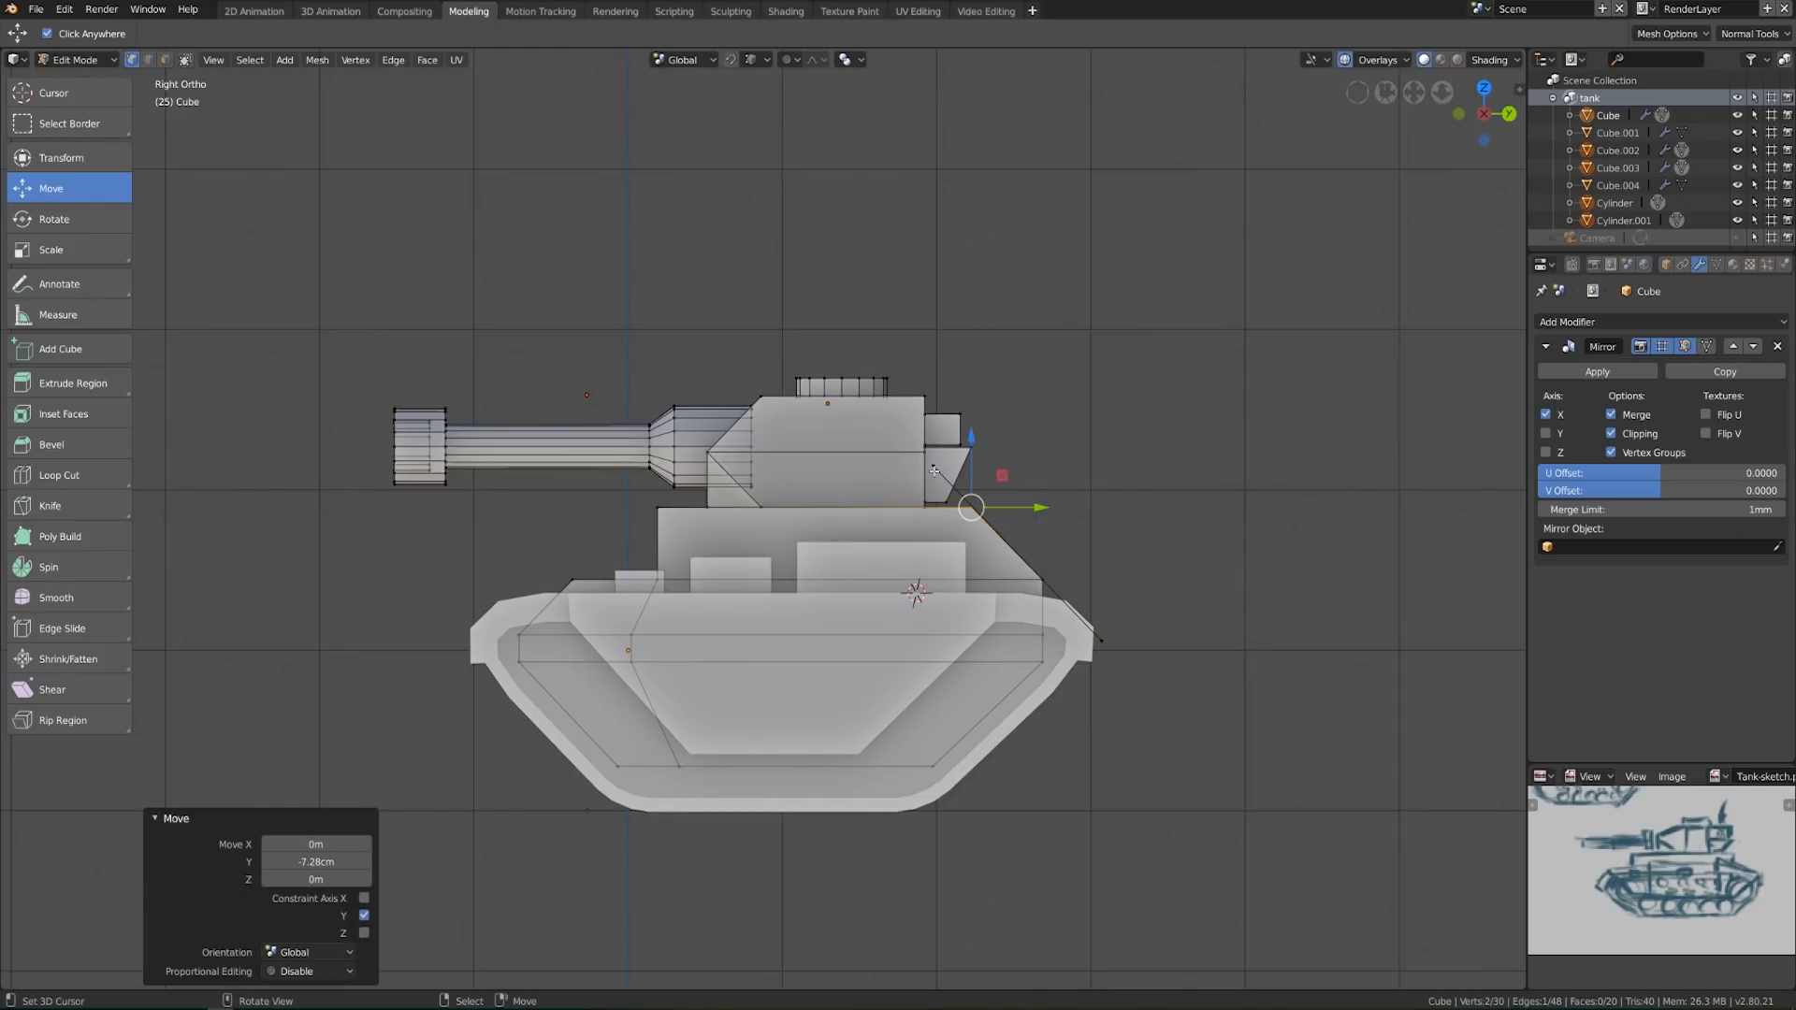
key(x)
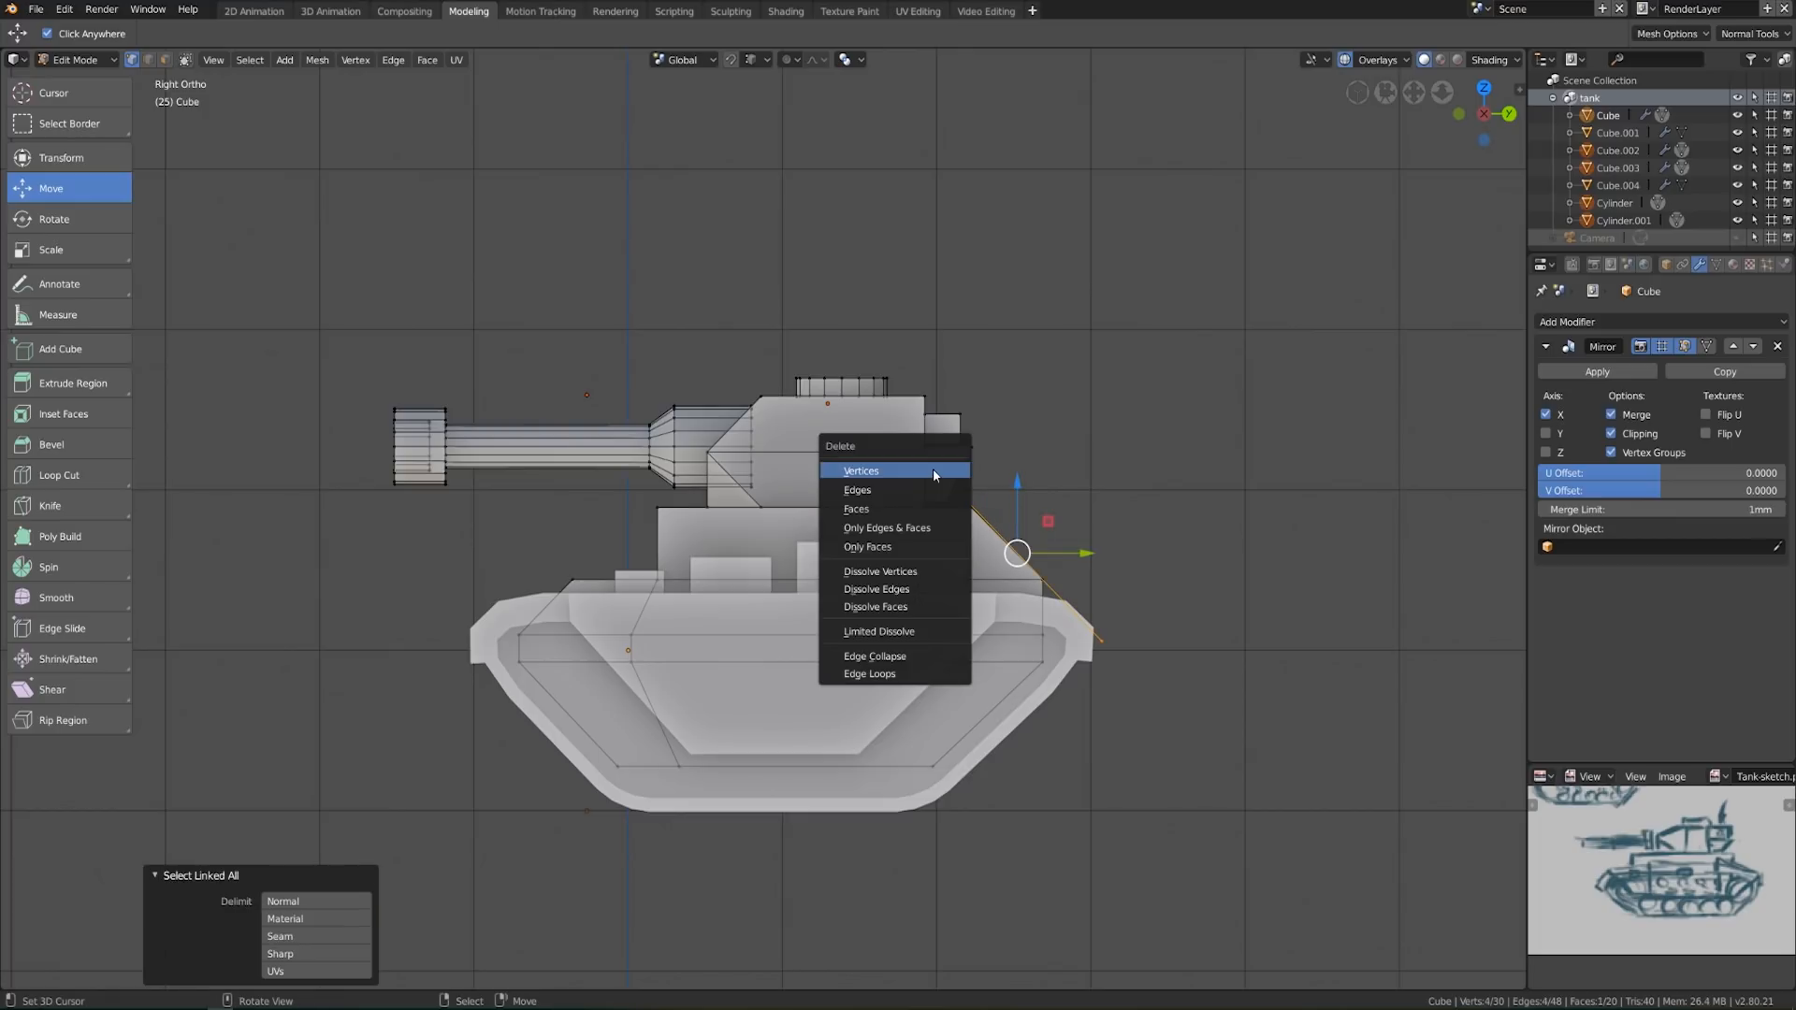
click(934, 472)
middle_drag(934, 471, 861, 529)
key(Tab)
Select the turret, its rear boxes, hatch and gun, and move them 2.73 cm along Y
click(860, 529)
shift+click(916, 536)
shift+click(813, 416)
shift+click(608, 436)
key(KP_3)
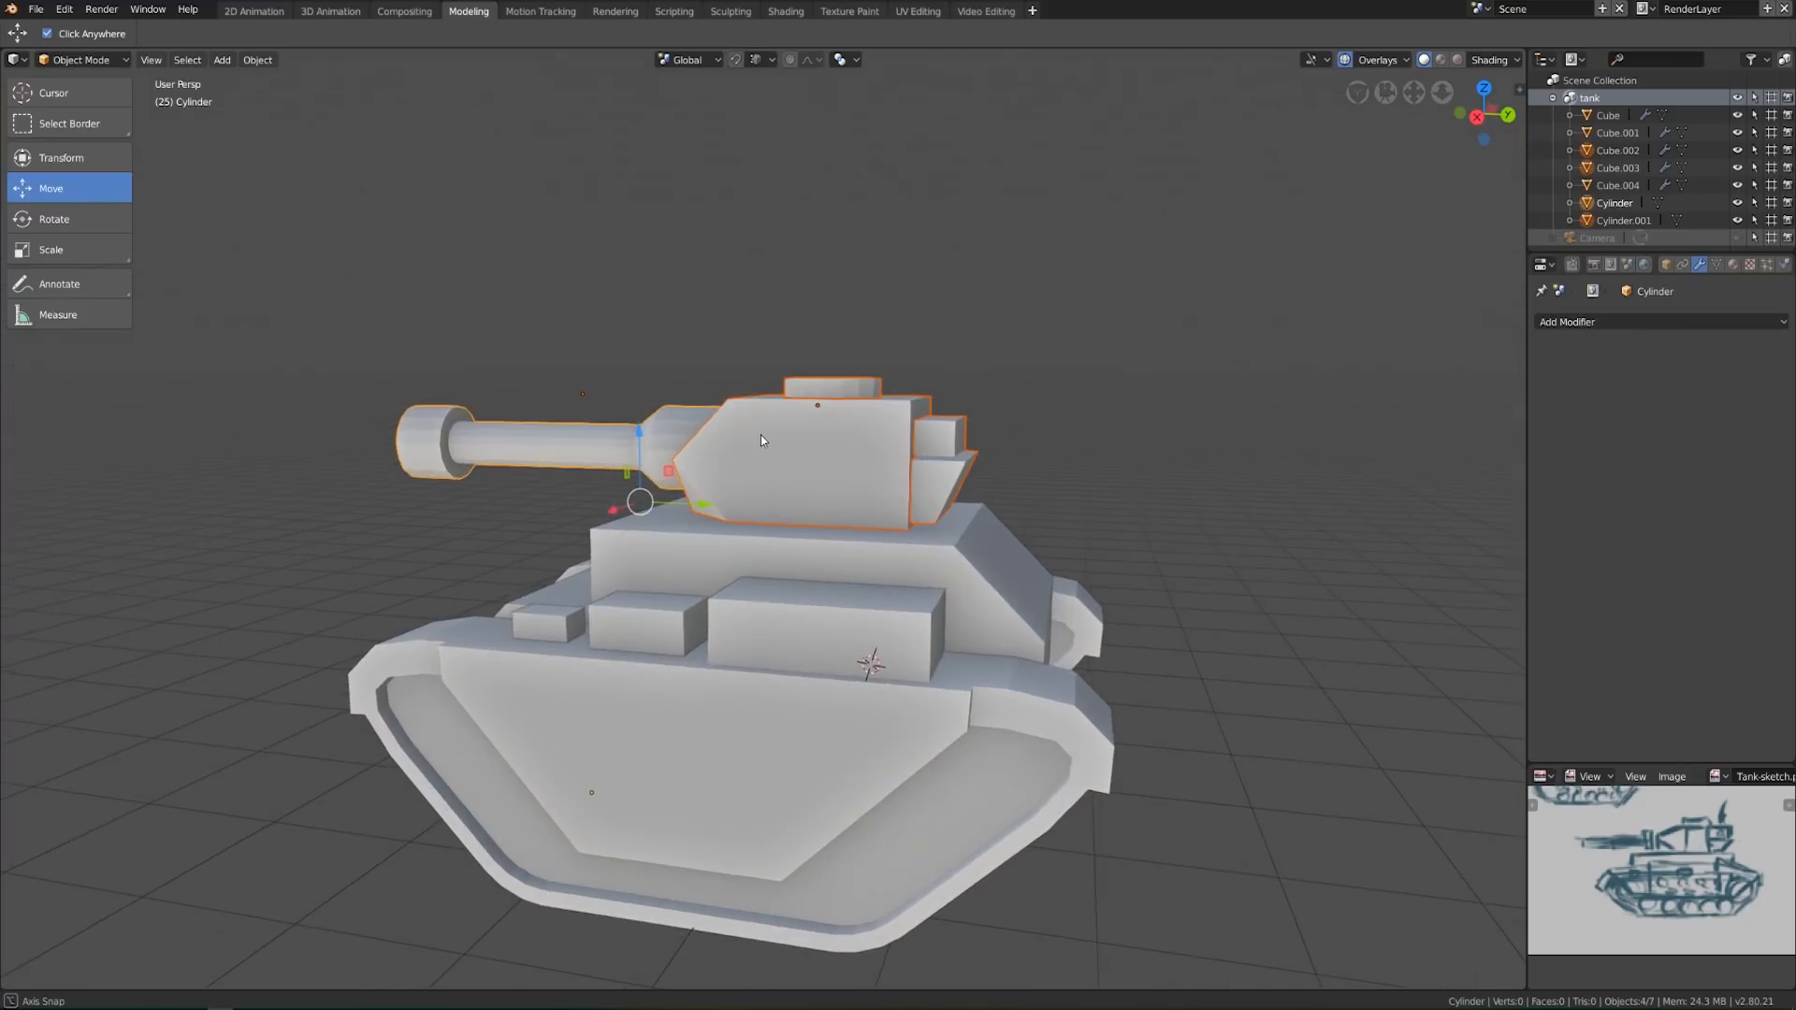
drag(720, 505, 722, 548)
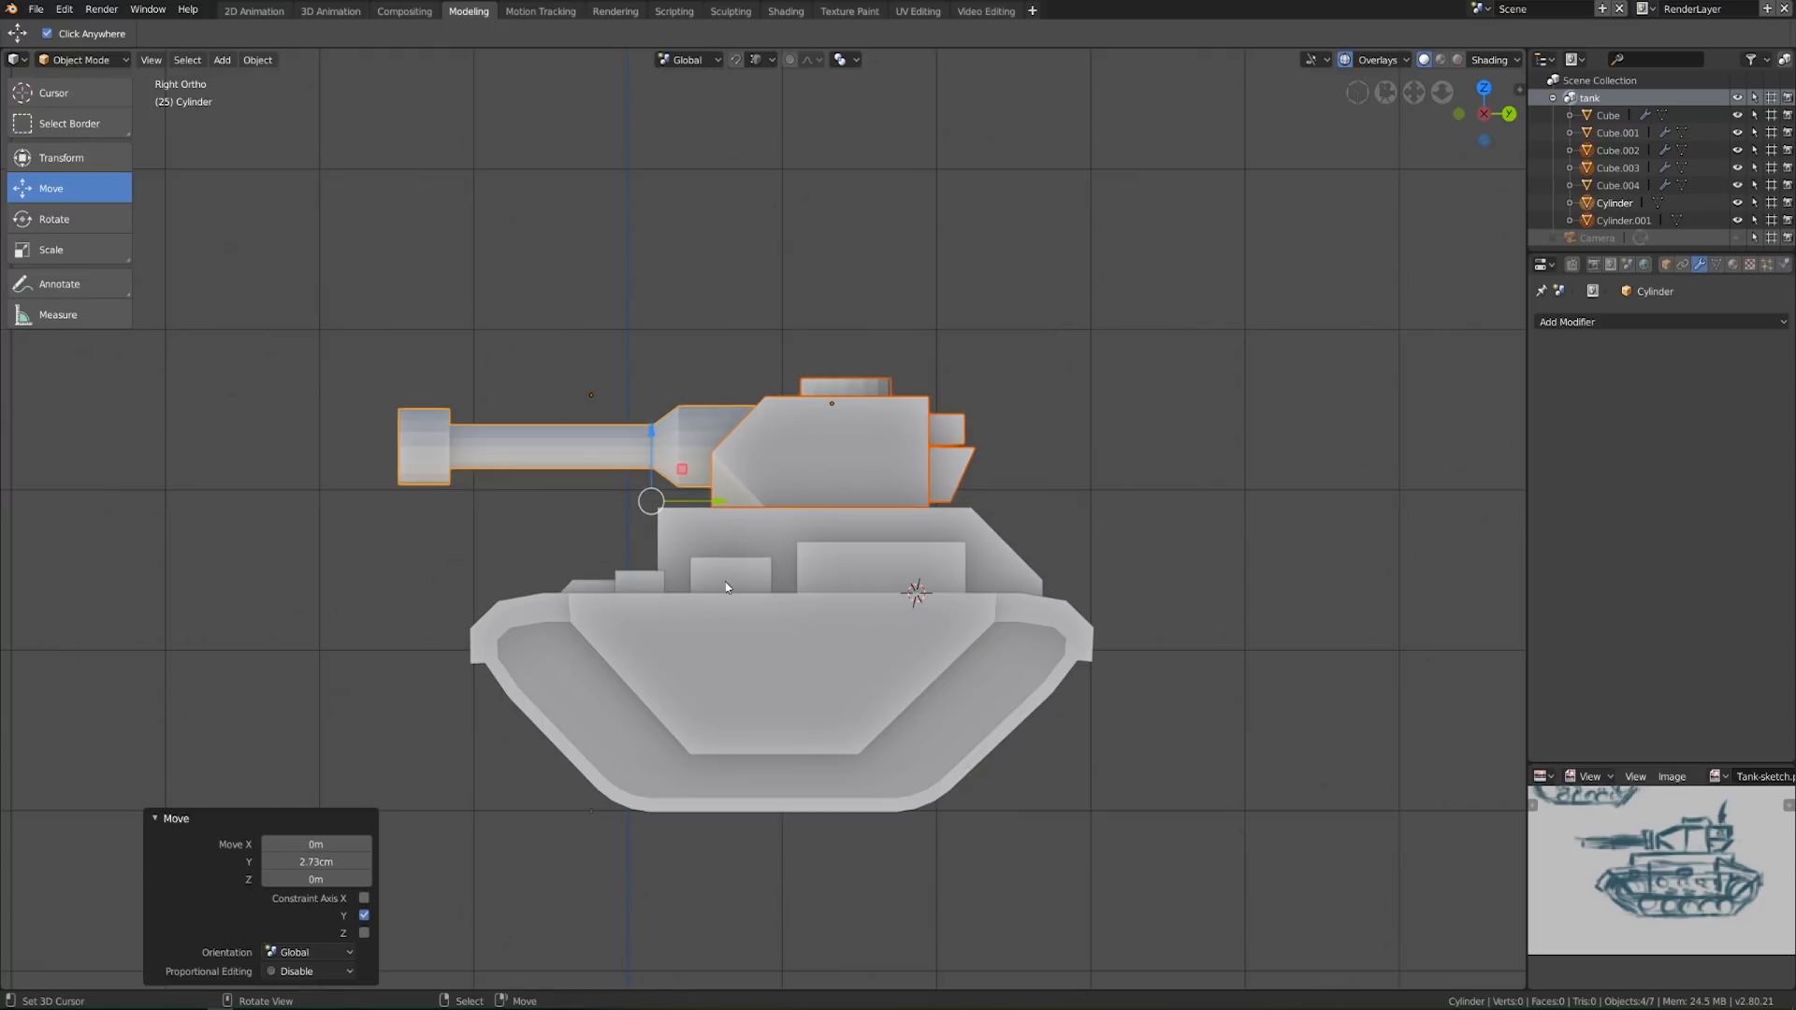
Select the muzzle end of the gun in Edit Mode and move it along Y toward the turret to shorten the barrel
middle_drag(622, 633, 625, 662)
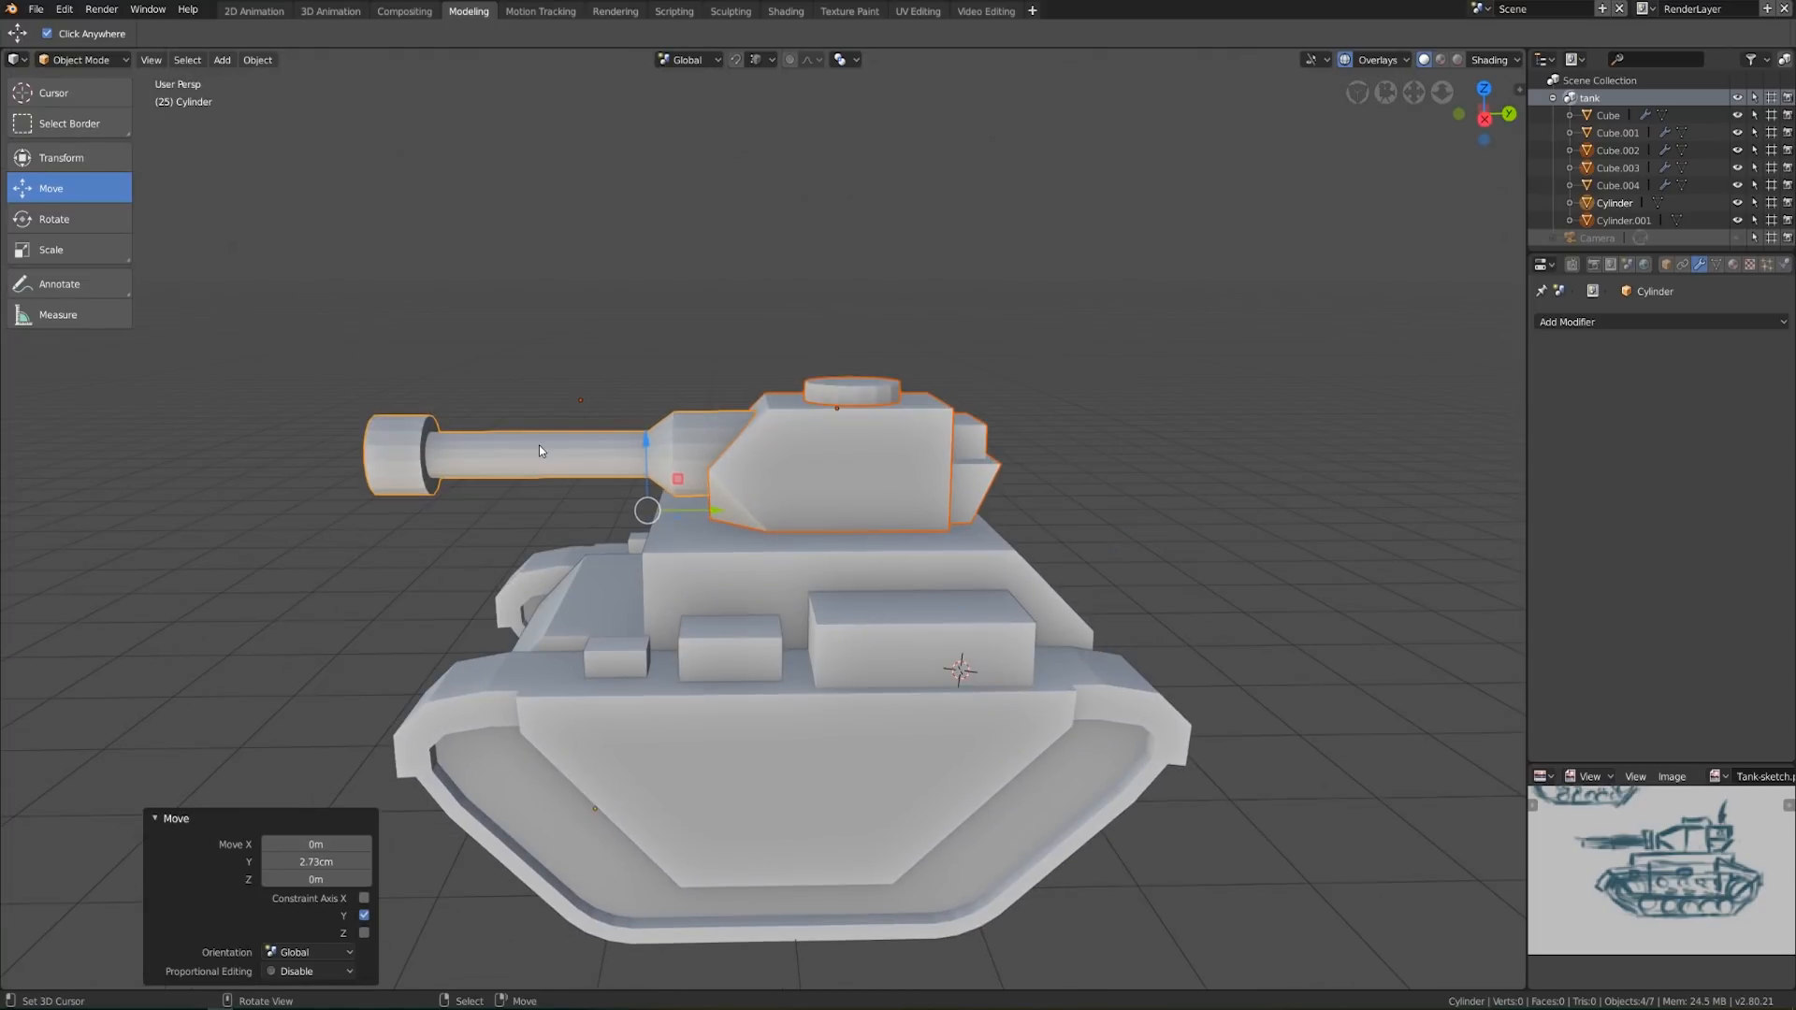
right_click(553, 456)
key(Tab)
key(KP_3)
drag(300, 355, 514, 442)
key(Tab)
middle_drag(808, 559, 729, 678)
scroll(777, 676, up, 4)
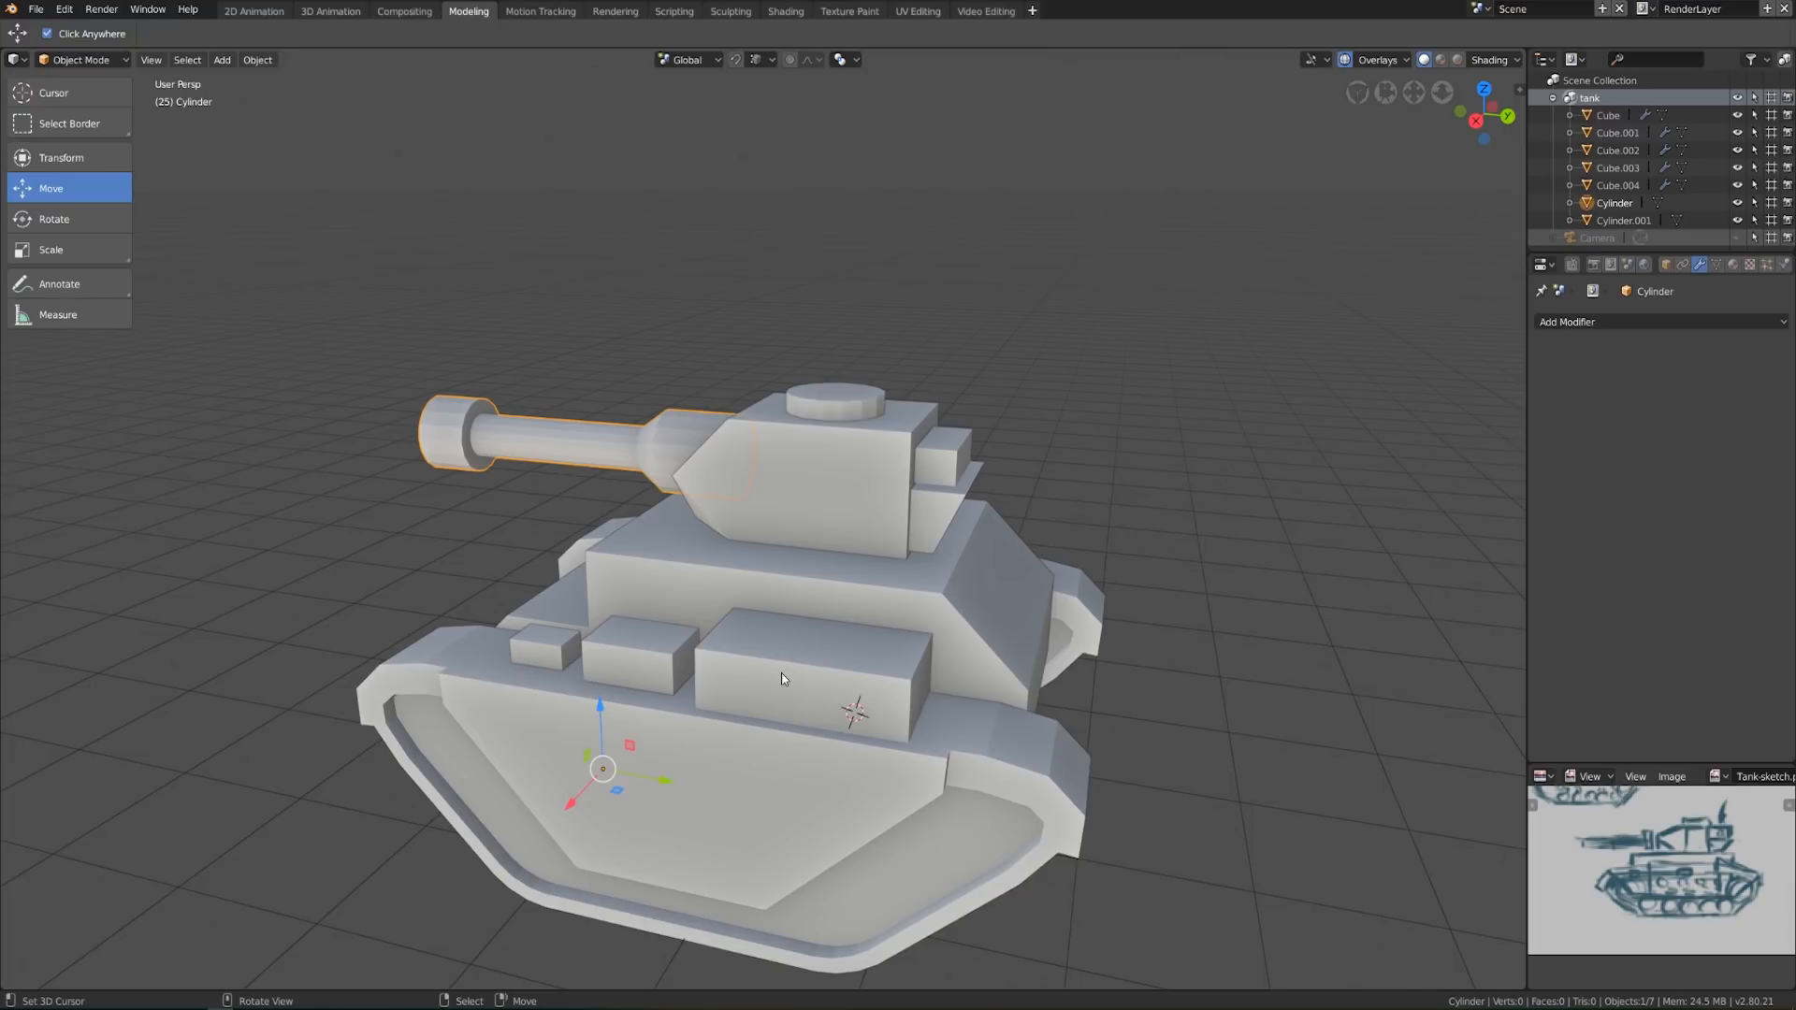
Select the edge loop at the gun's rear end inside the turret and move it 4.42 cm along Y
key(KP_3)
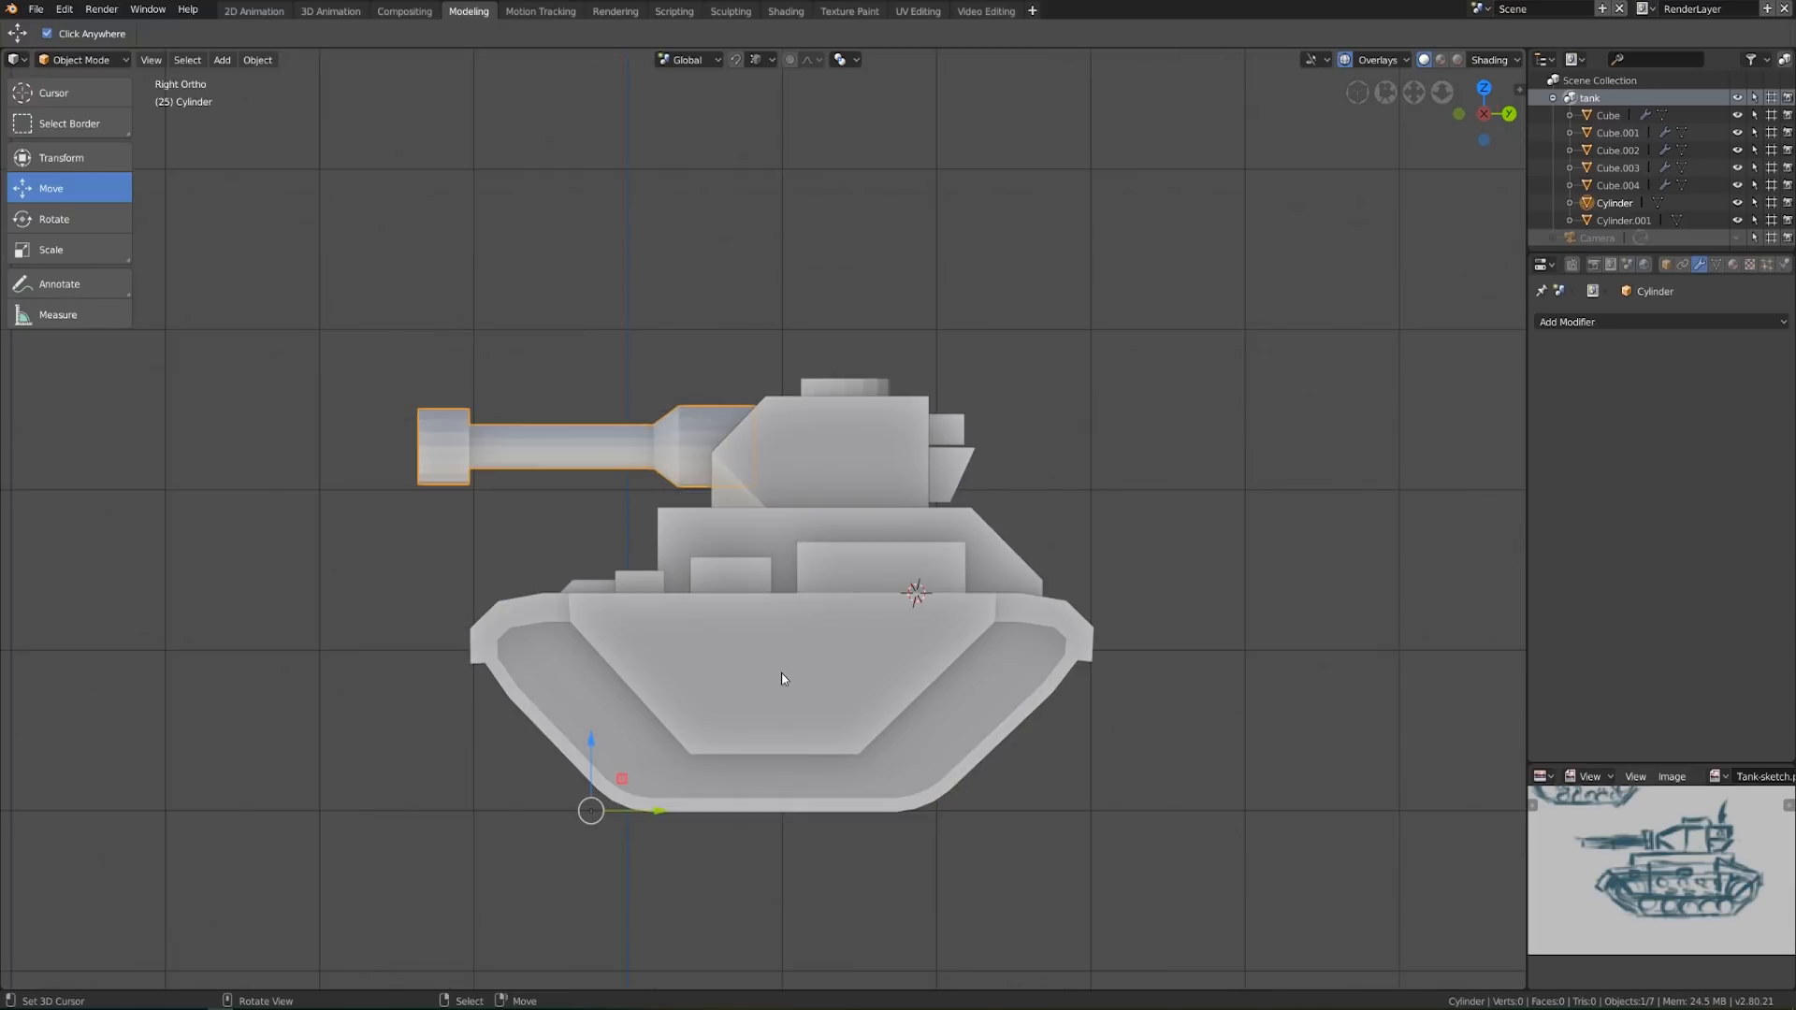
scroll(900, 597, up, 2)
key(Tab)
scroll(901, 603, up, 1)
alt+click(964, 488)
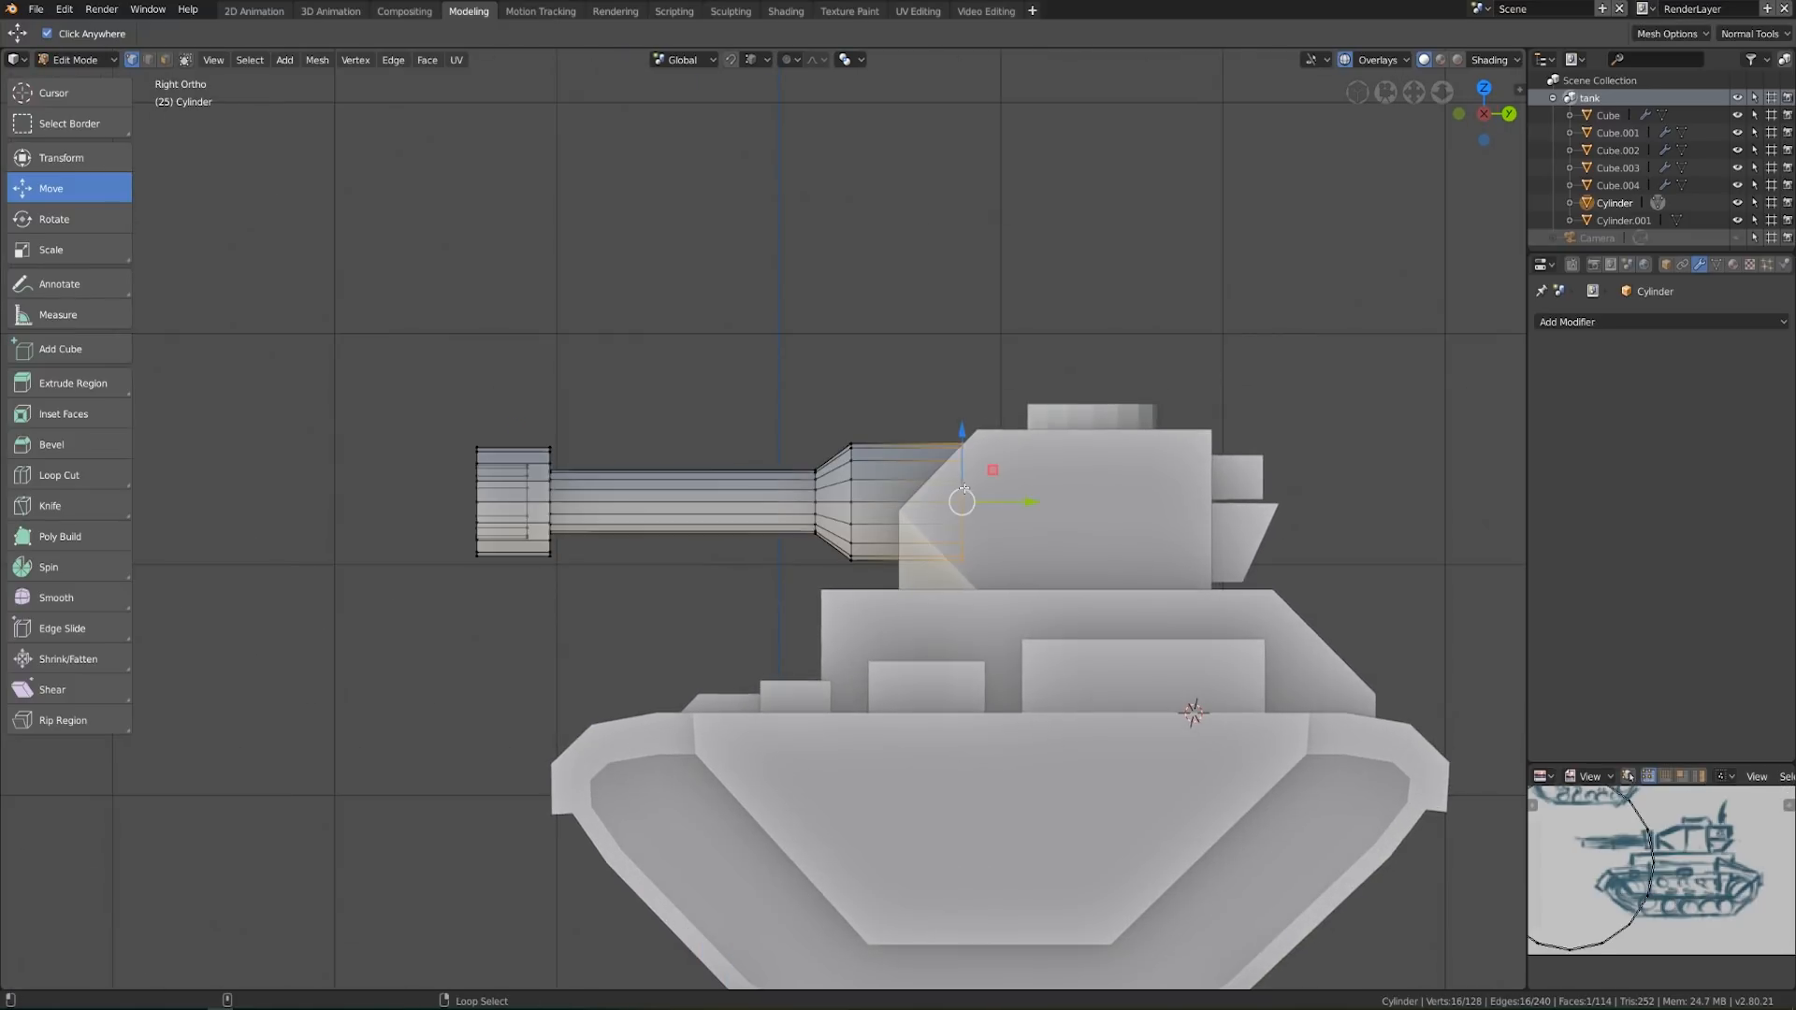
drag(1019, 503, 1028, 505)
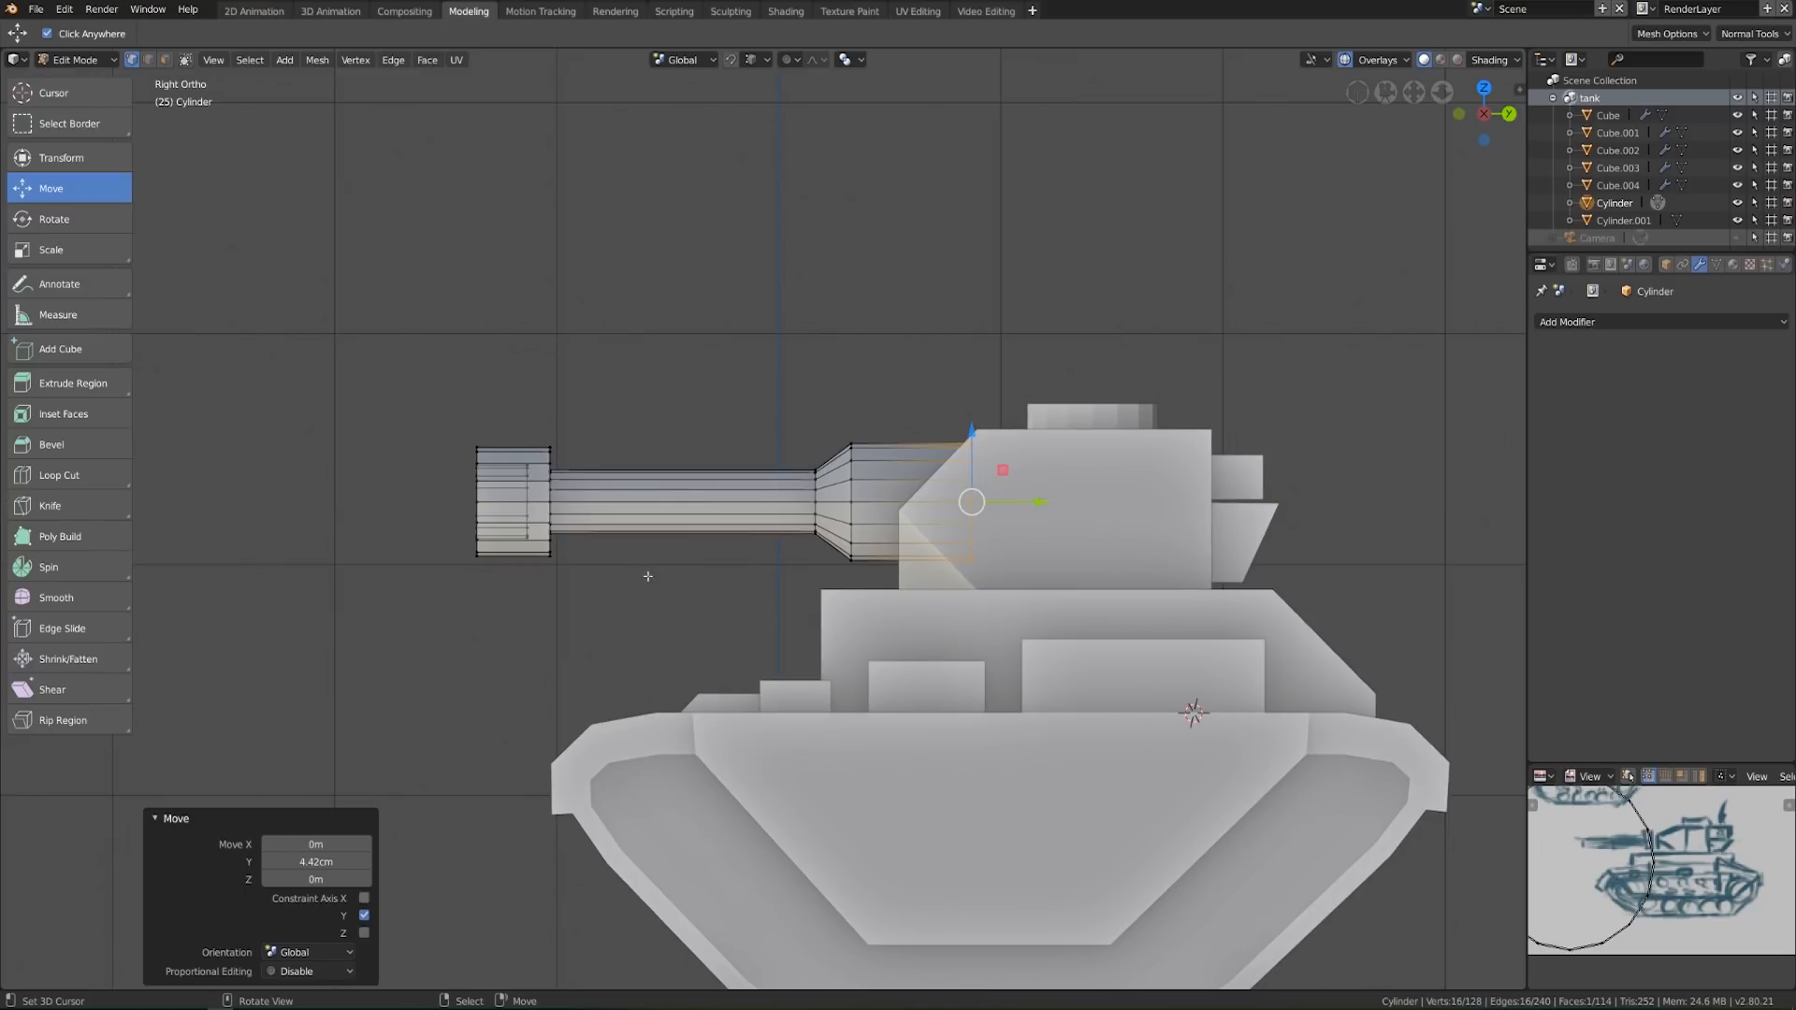
Select the face loop of the barrel's middle section and thicken it with Shrink/Fatten at an offset of -0.044
click(165, 59)
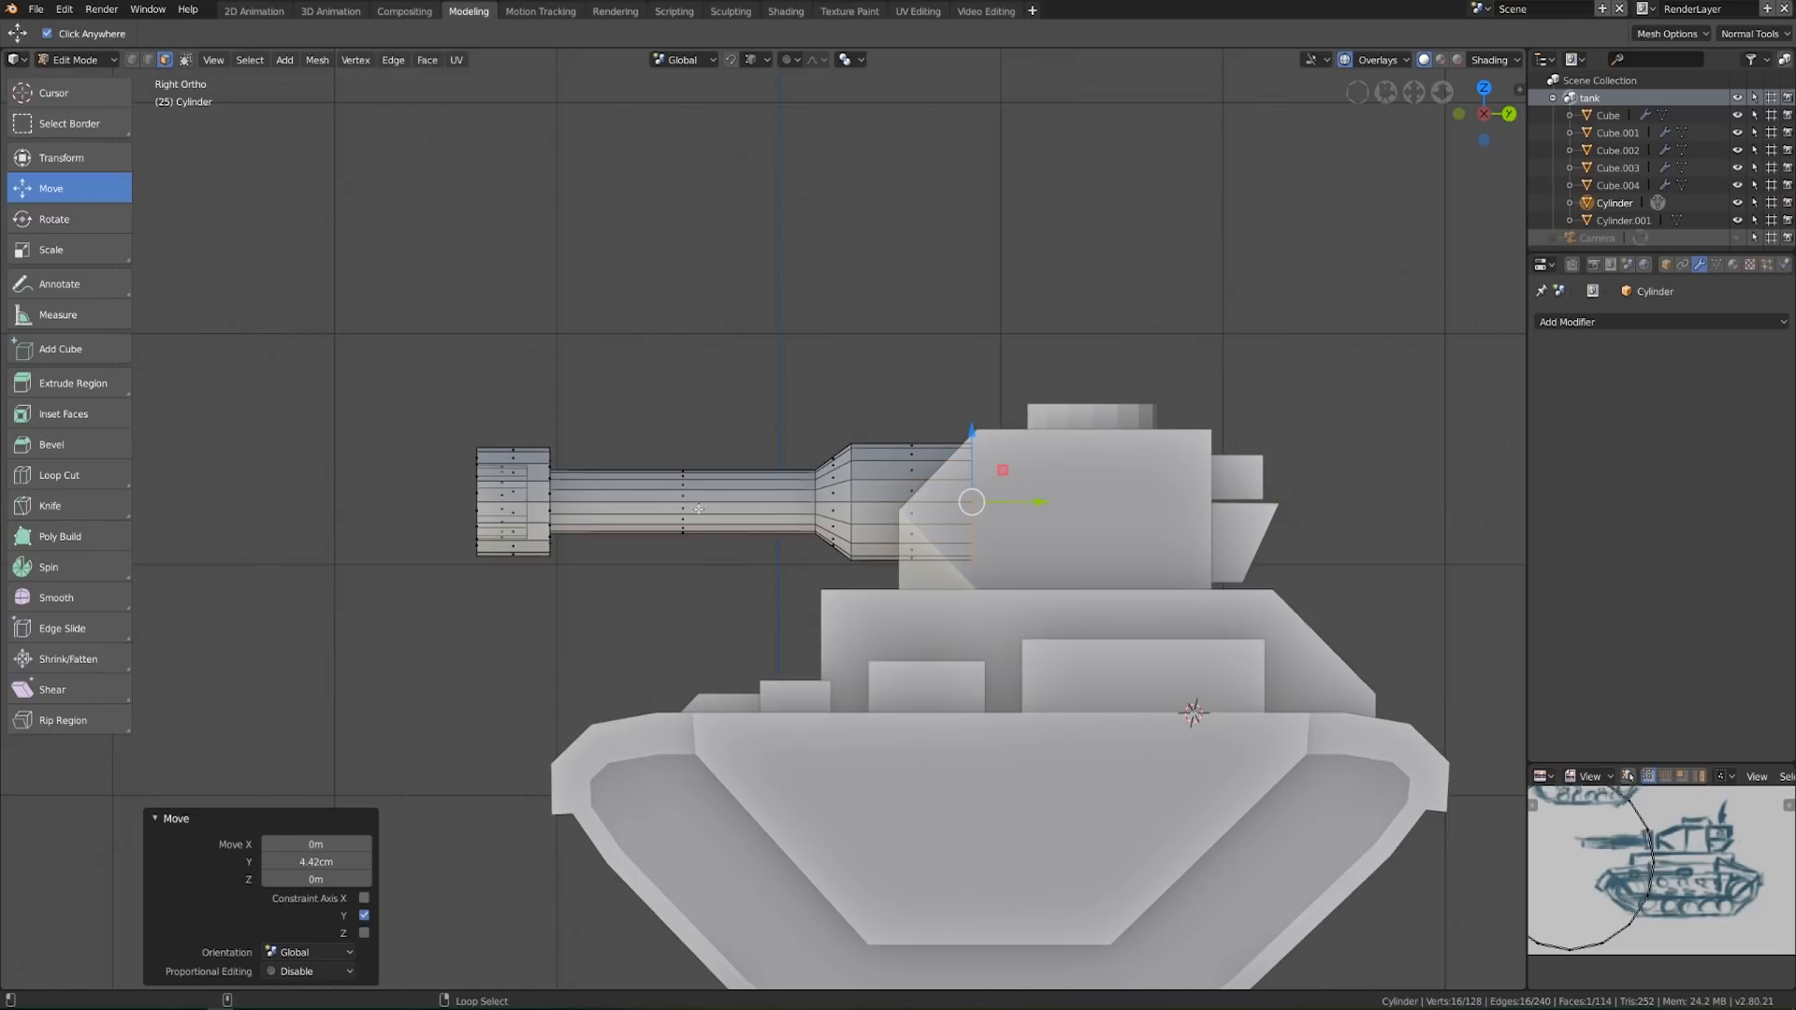
alt+click(669, 494)
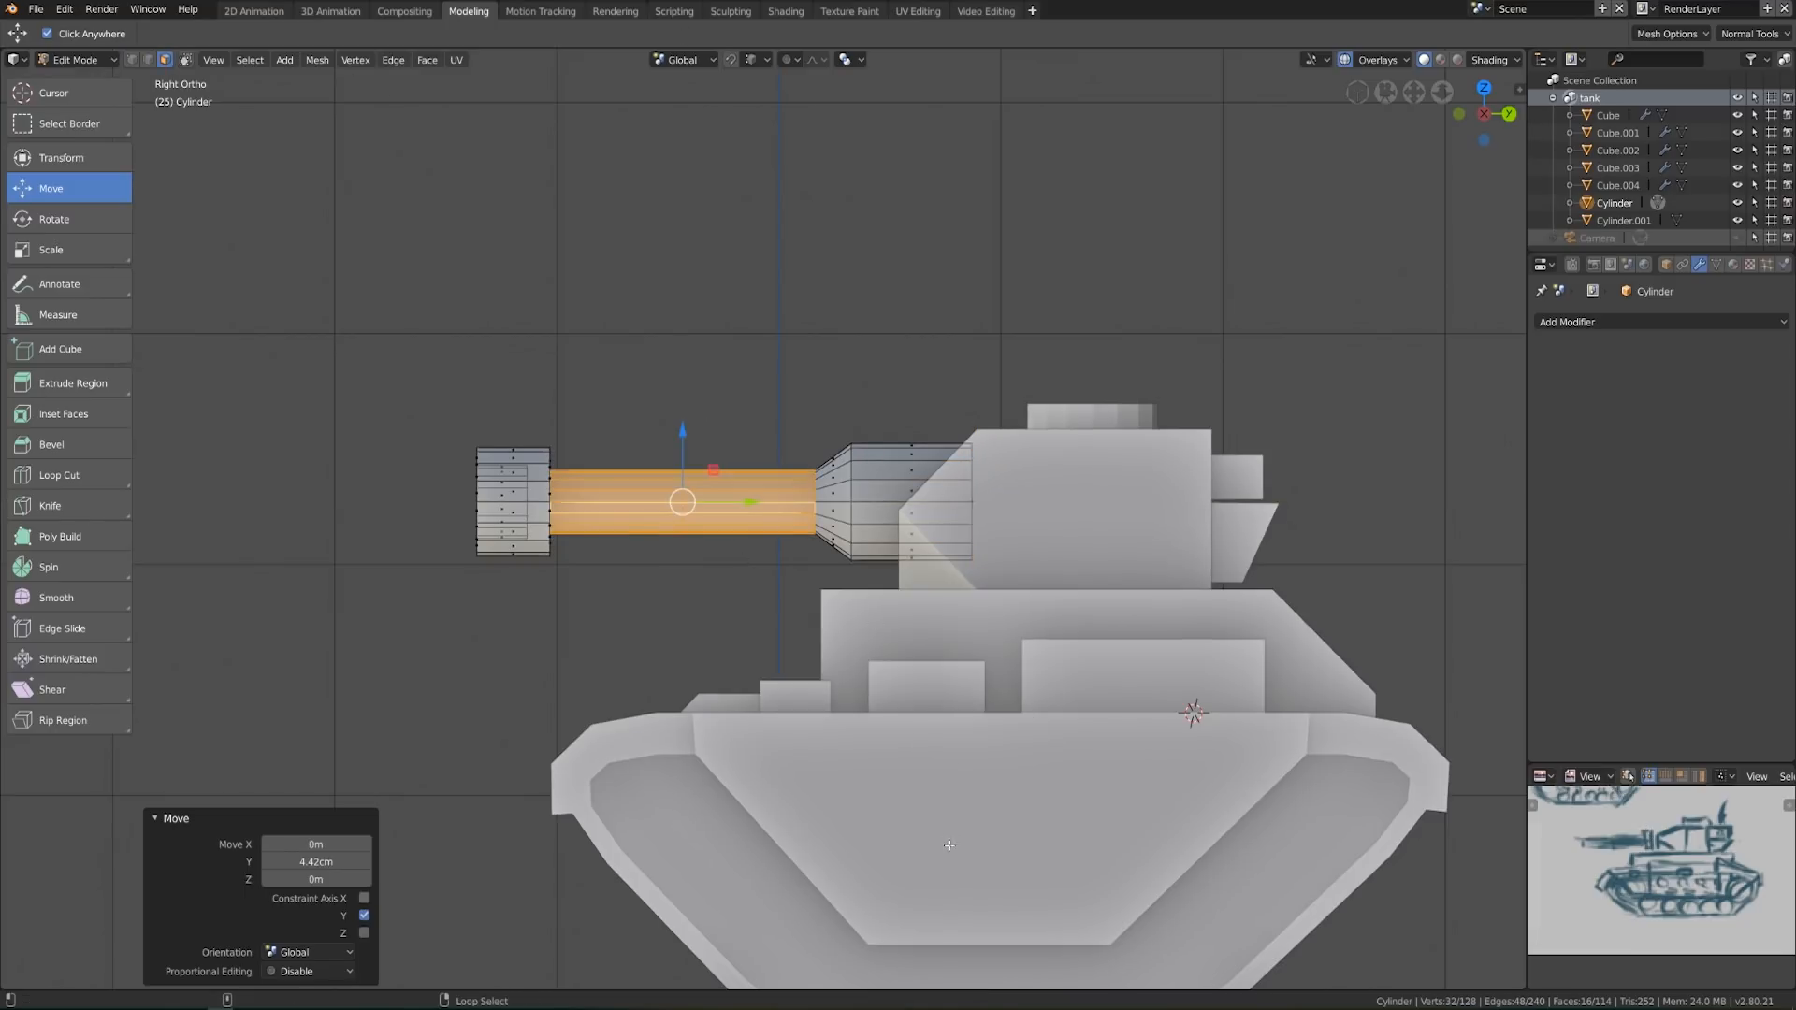
key(alt+s)
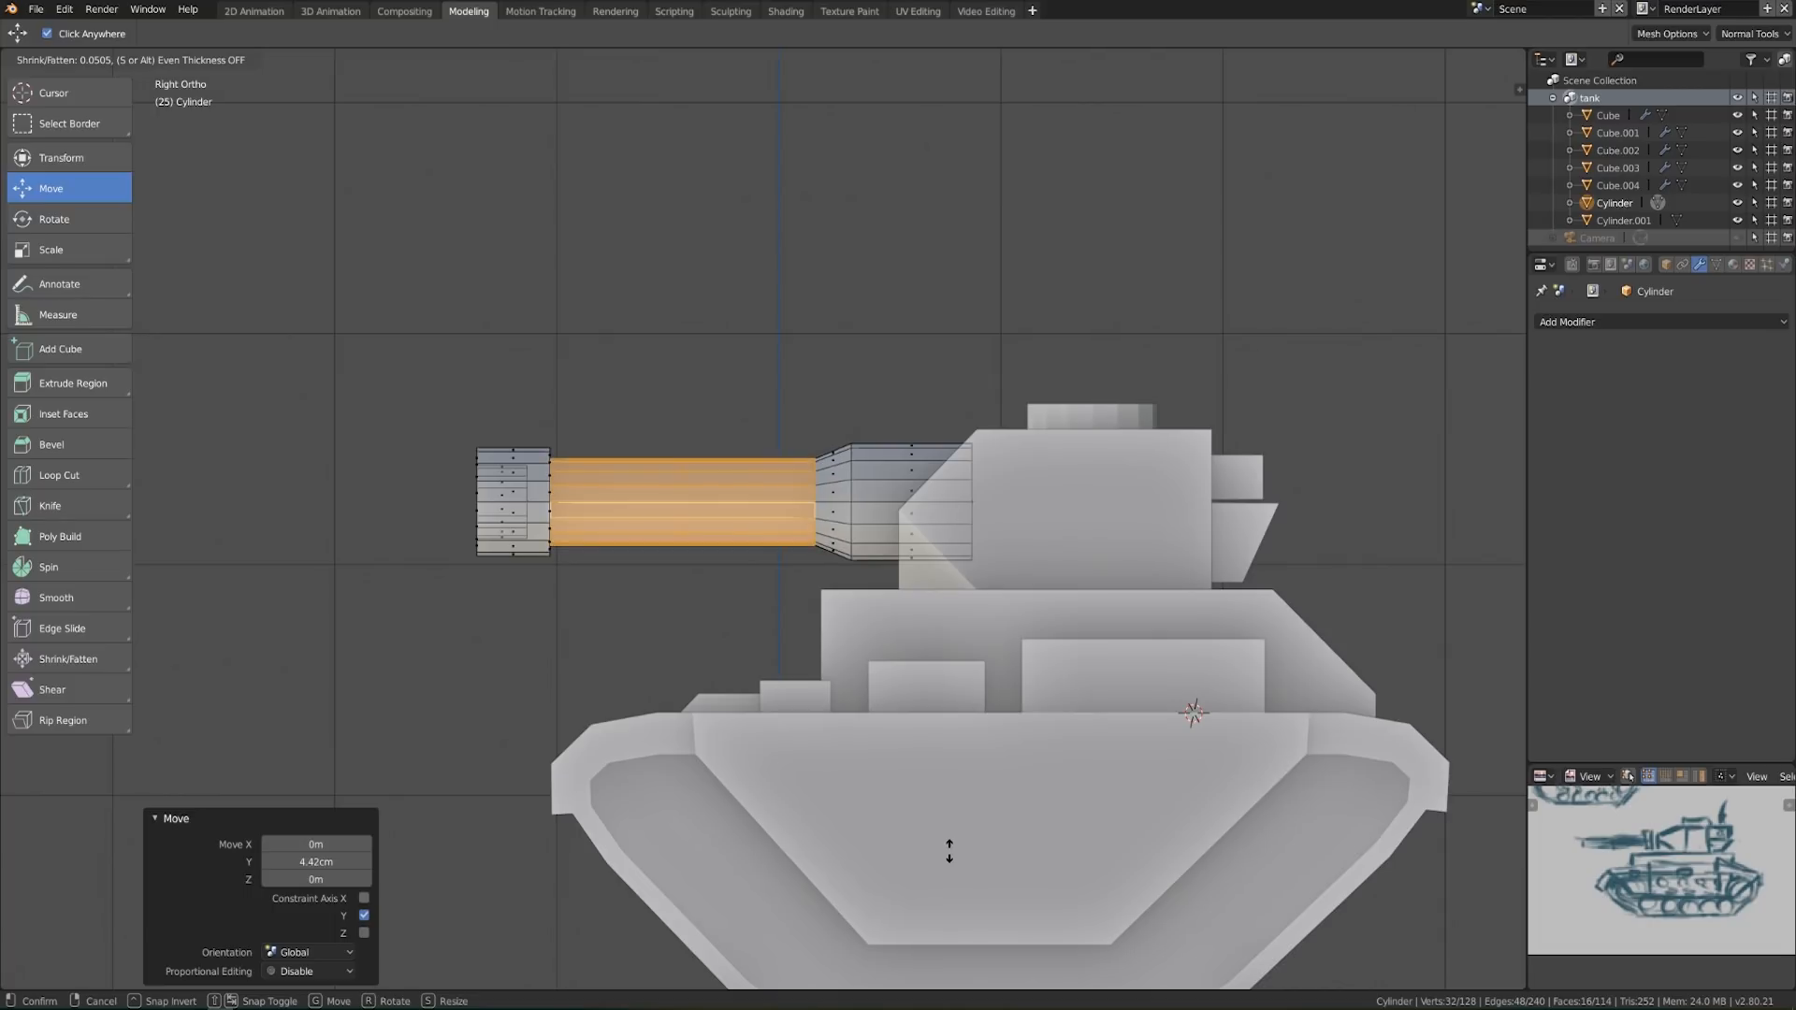
click(947, 848)
shift+middle_drag(758, 666, 920, 708)
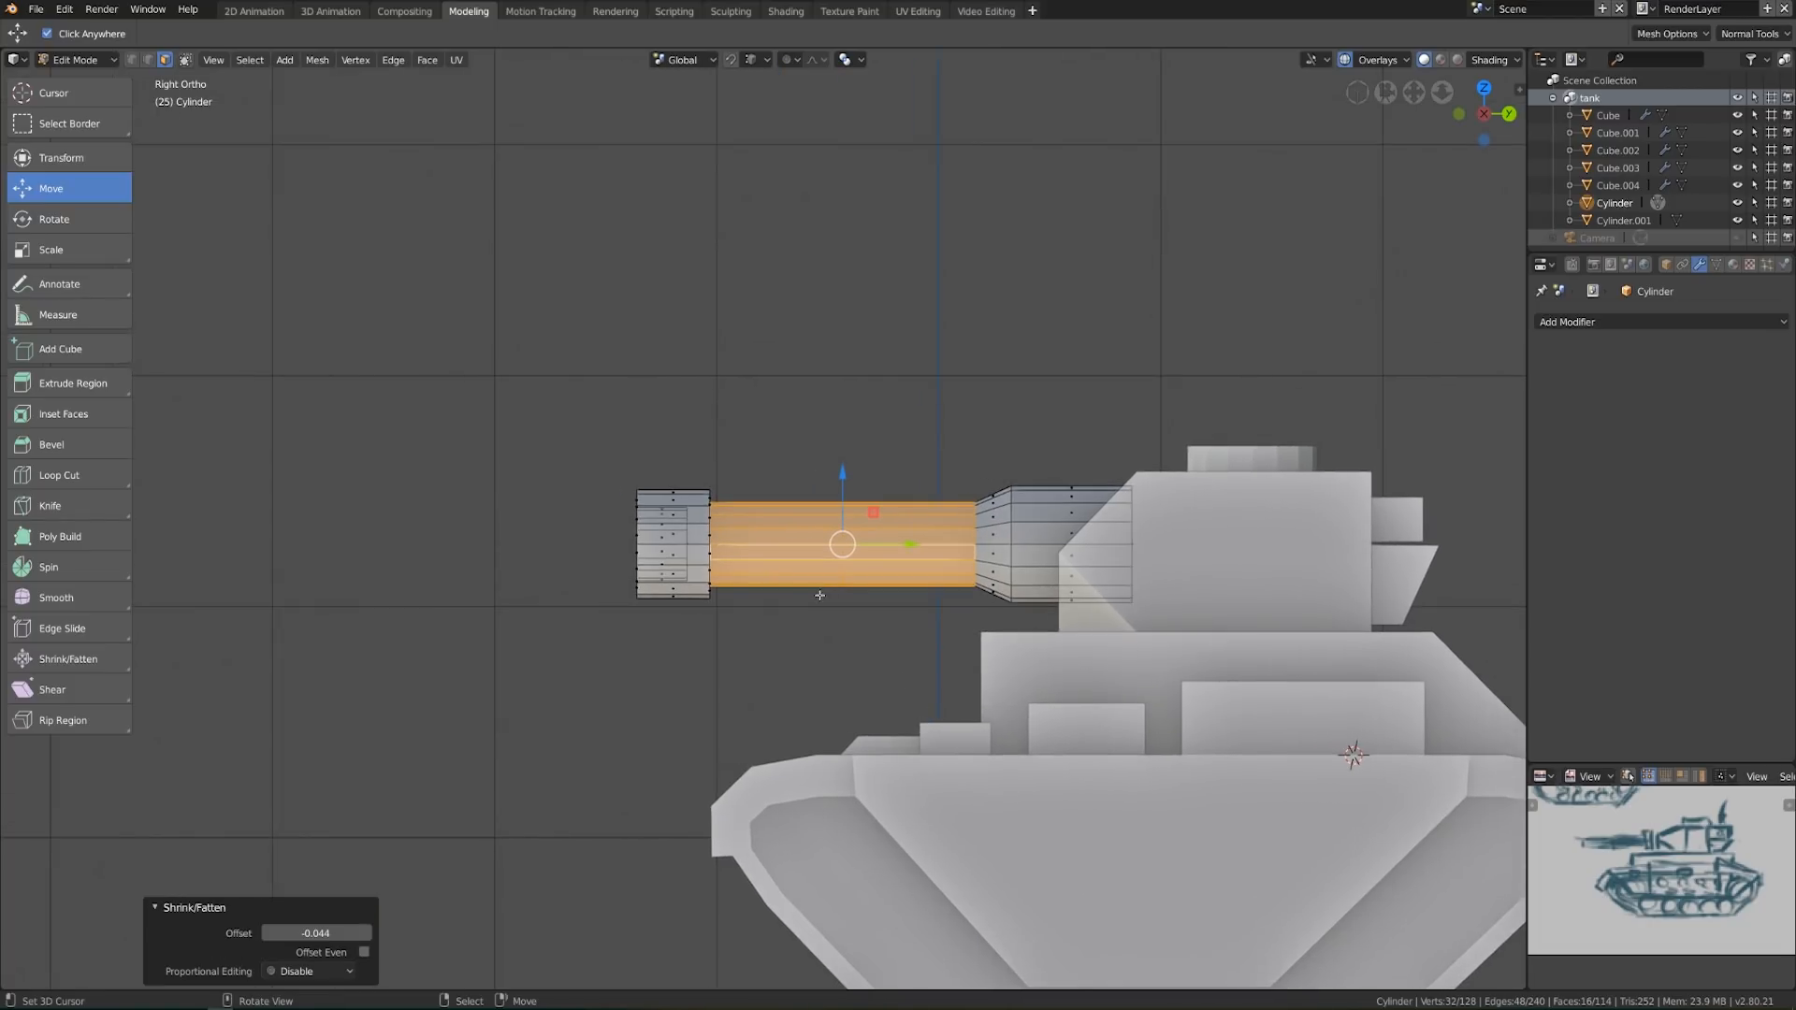
key(Tab)
middle_drag(816, 590, 1043, 680)
mouse_move(900, 582)
middle_down()
mouse_move(1003, 575)
mouse_move(619, 619)
mouse_move(890, 562)
middle_up()
Grow the selection from the muzzle's inner cap to its bore walls and front rim, and delete these faces
key(Tab)
middle_drag(707, 560, 655, 541)
click(820, 509)
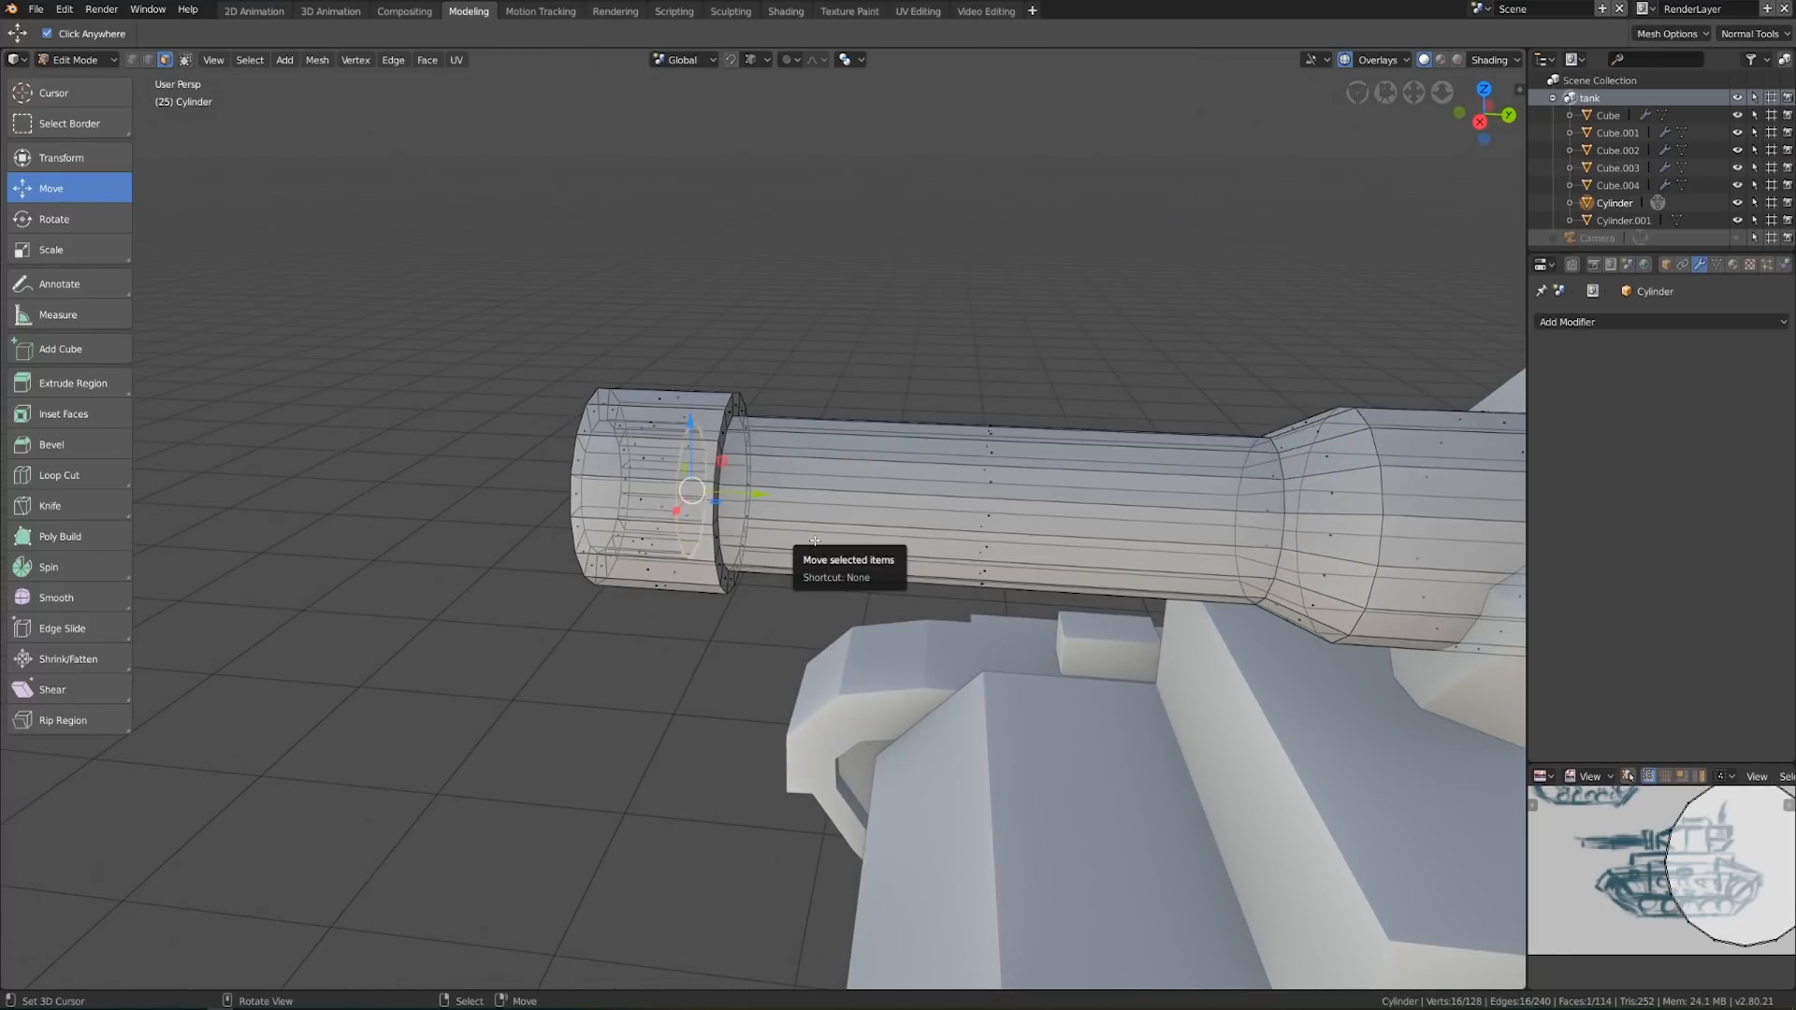
key(ctrl+KP_Add)
key(ctrl+KP_Add)
key(ctrl+KP_Add)
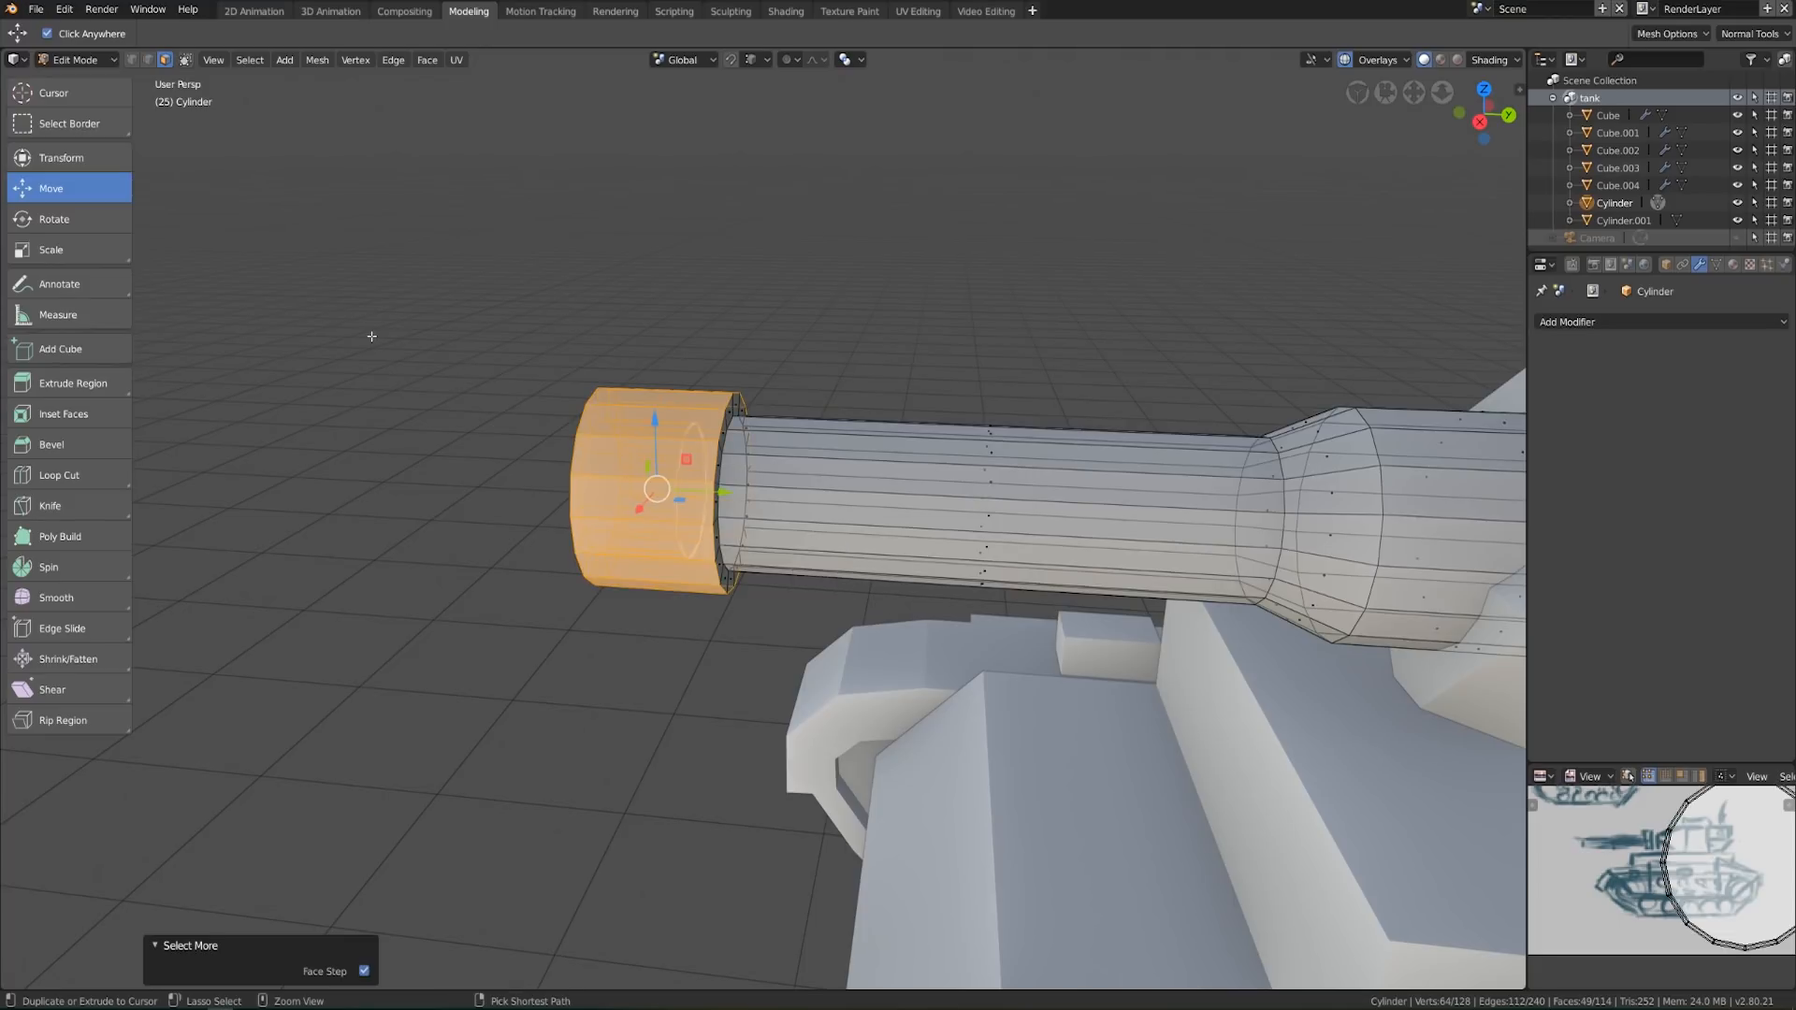
key(ctrl+KP_Subtract)
key(ctrl+KP_Subtract)
middle_drag(789, 535, 813, 473)
key(x)
click(838, 548)
Extrude the ring of faces at the back of the muzzle collar along Y to the collar's open front edge
alt+click(866, 411)
alt+right_click(866, 411)
middle_drag(1018, 591, 952, 599)
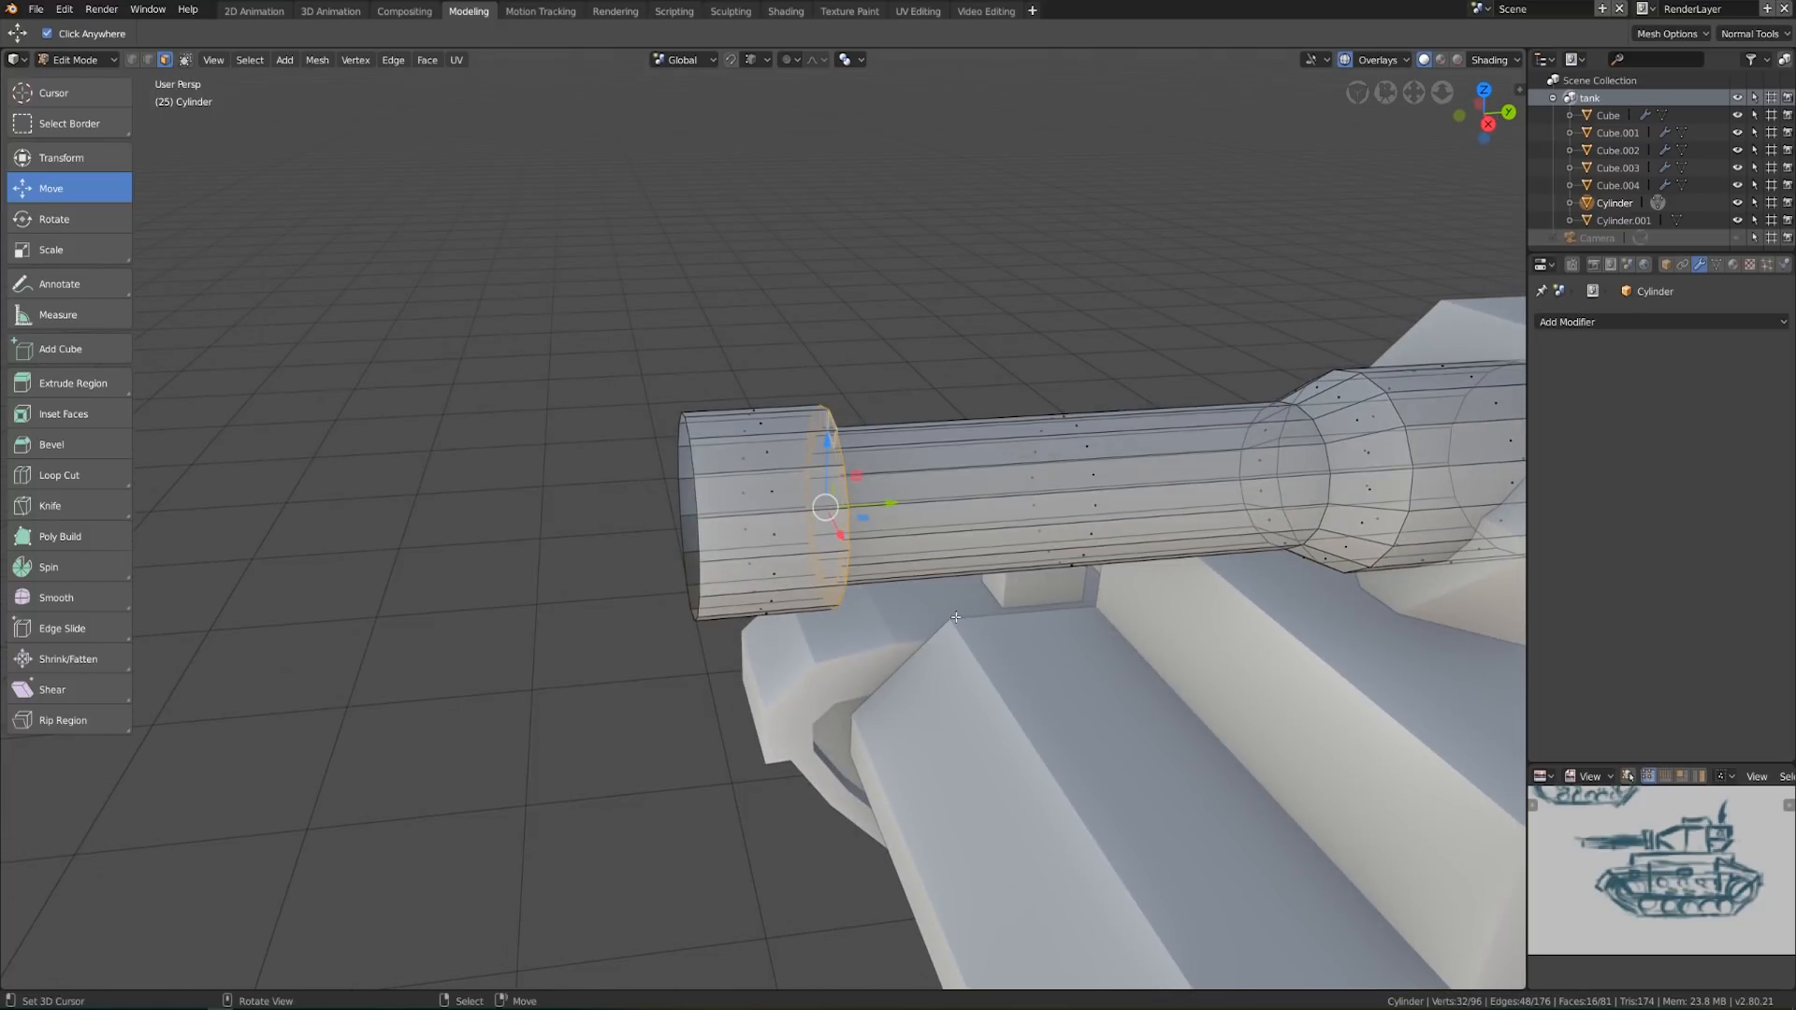
key(e)
key(y)
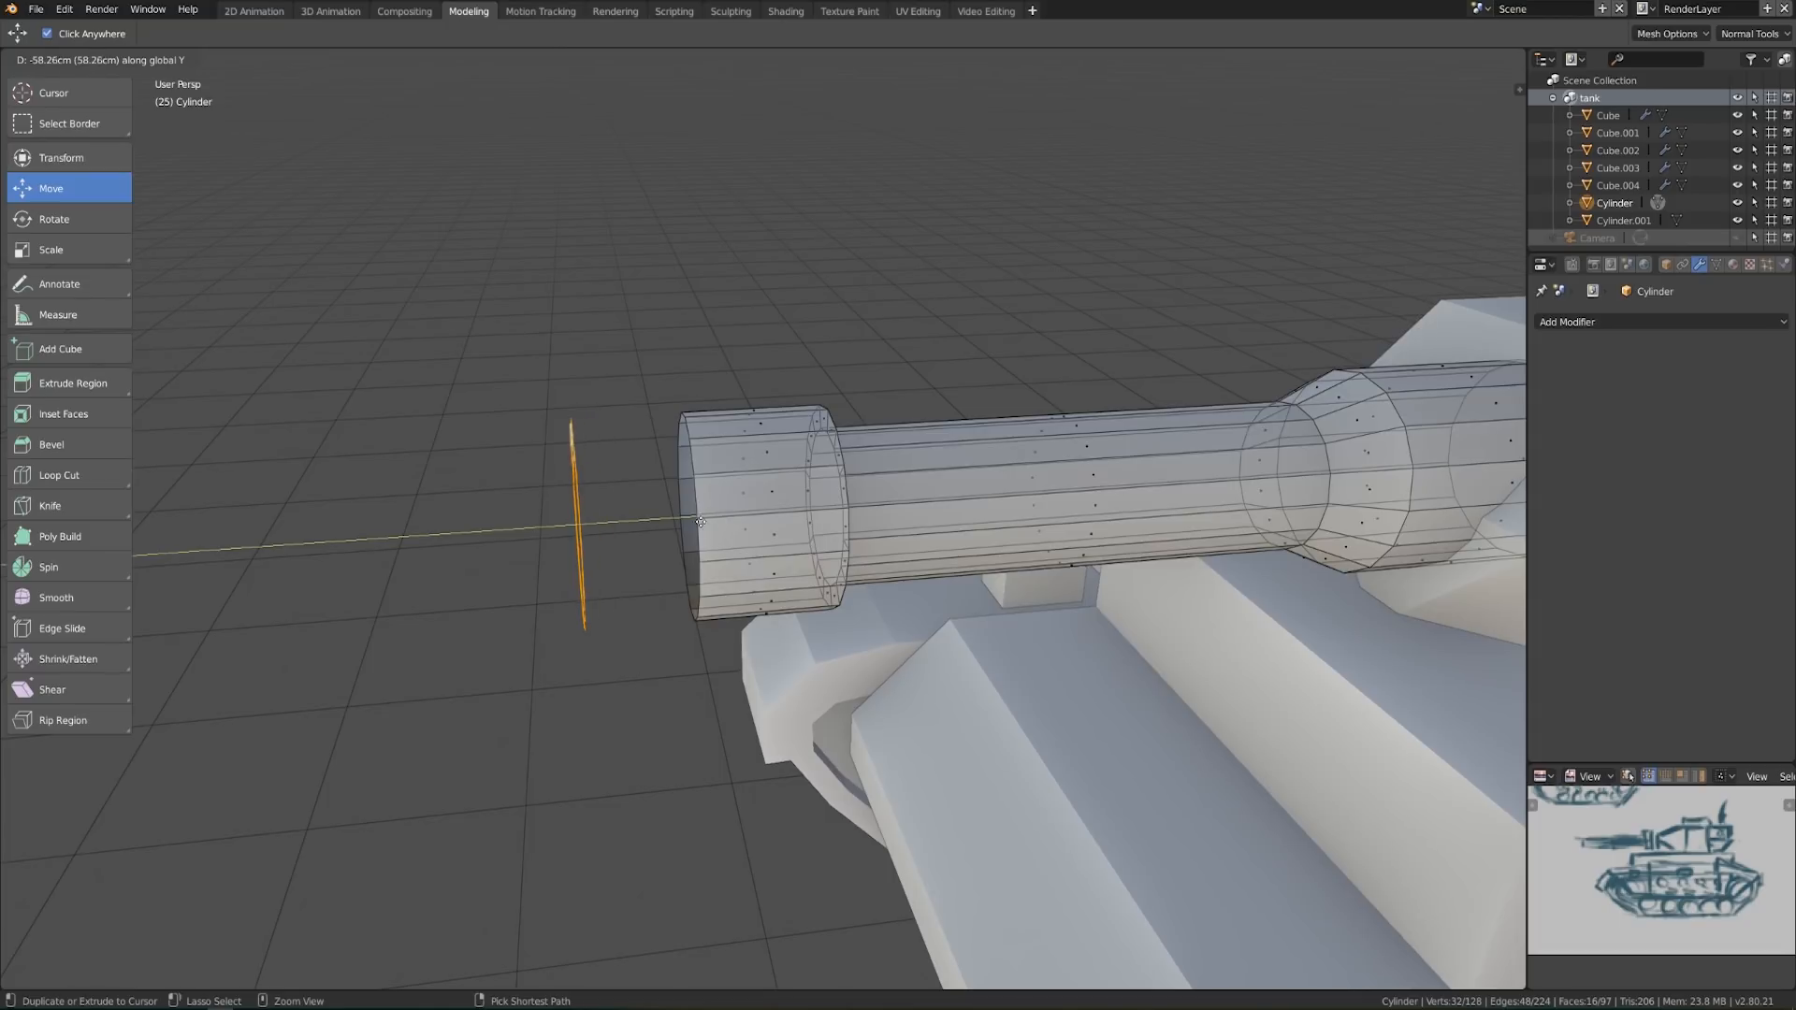
click(703, 508)
key(g)
click(693, 515)
Select the whole gun mesh, remove double vertices with a 0.1 mm merge distance, and make its normals consistent
middle_drag(693, 516, 1010, 598)
key(a)
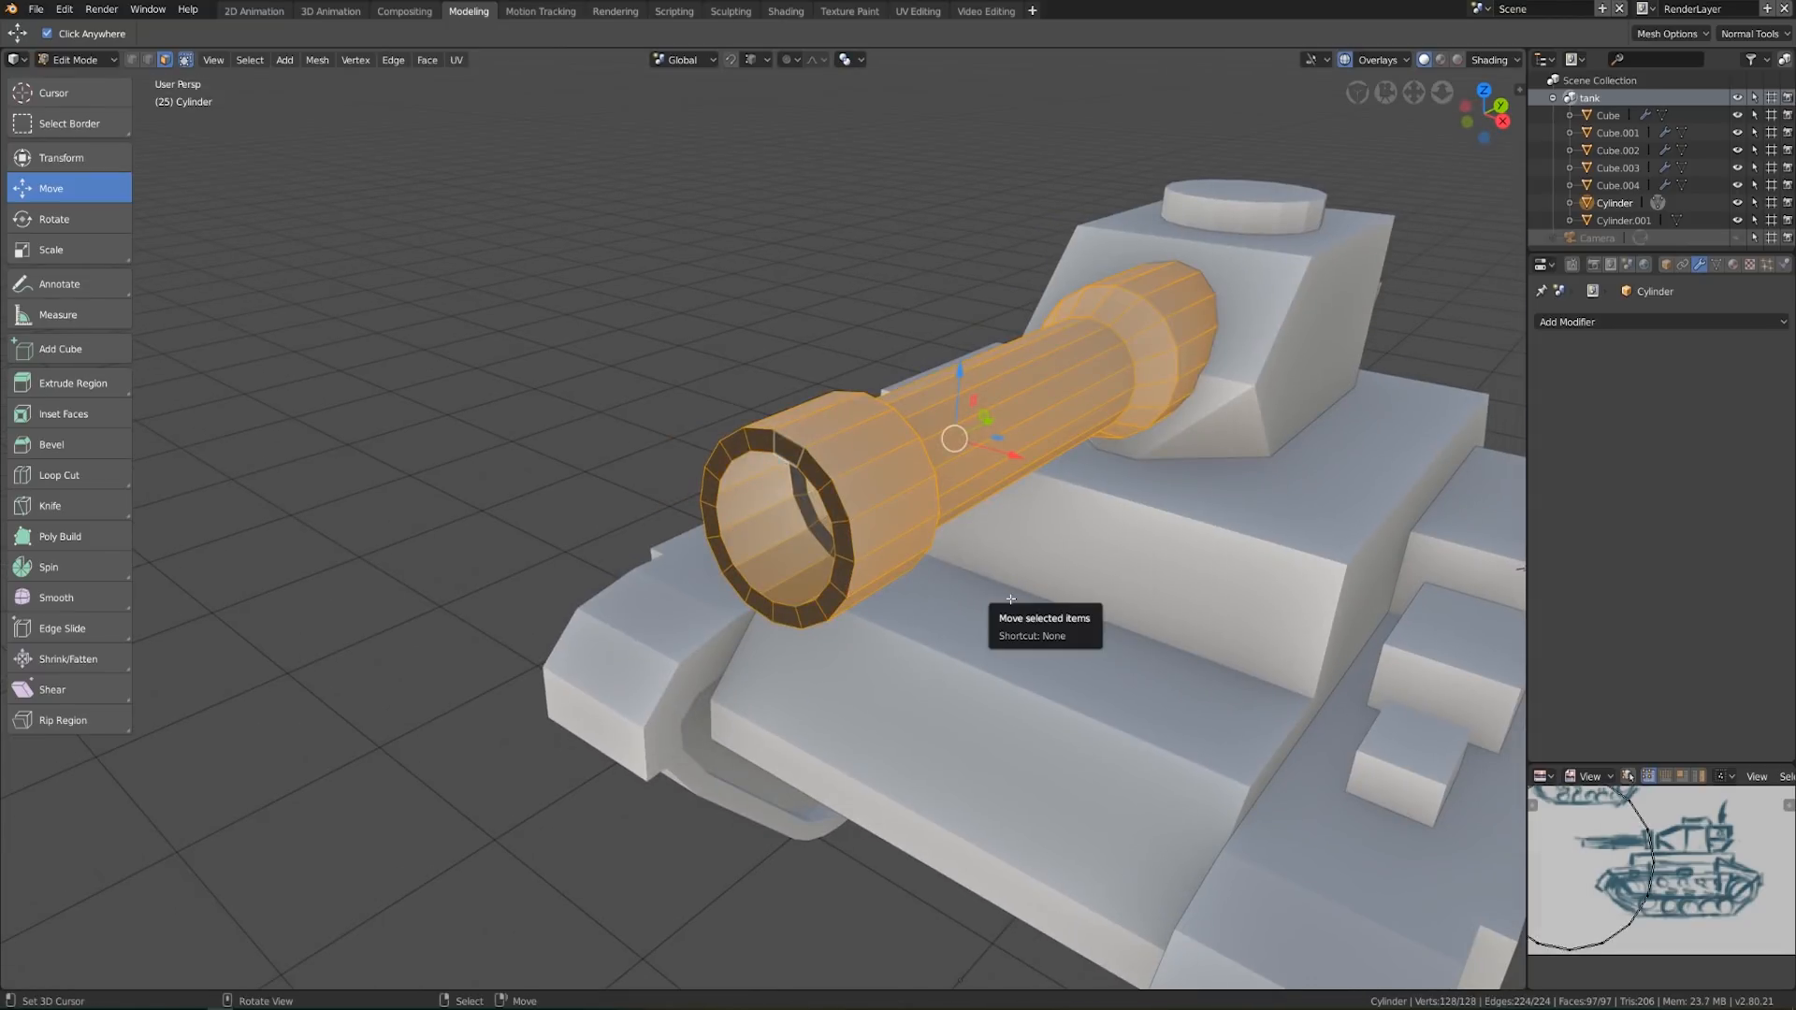
key(v)
key(ctrl+v)
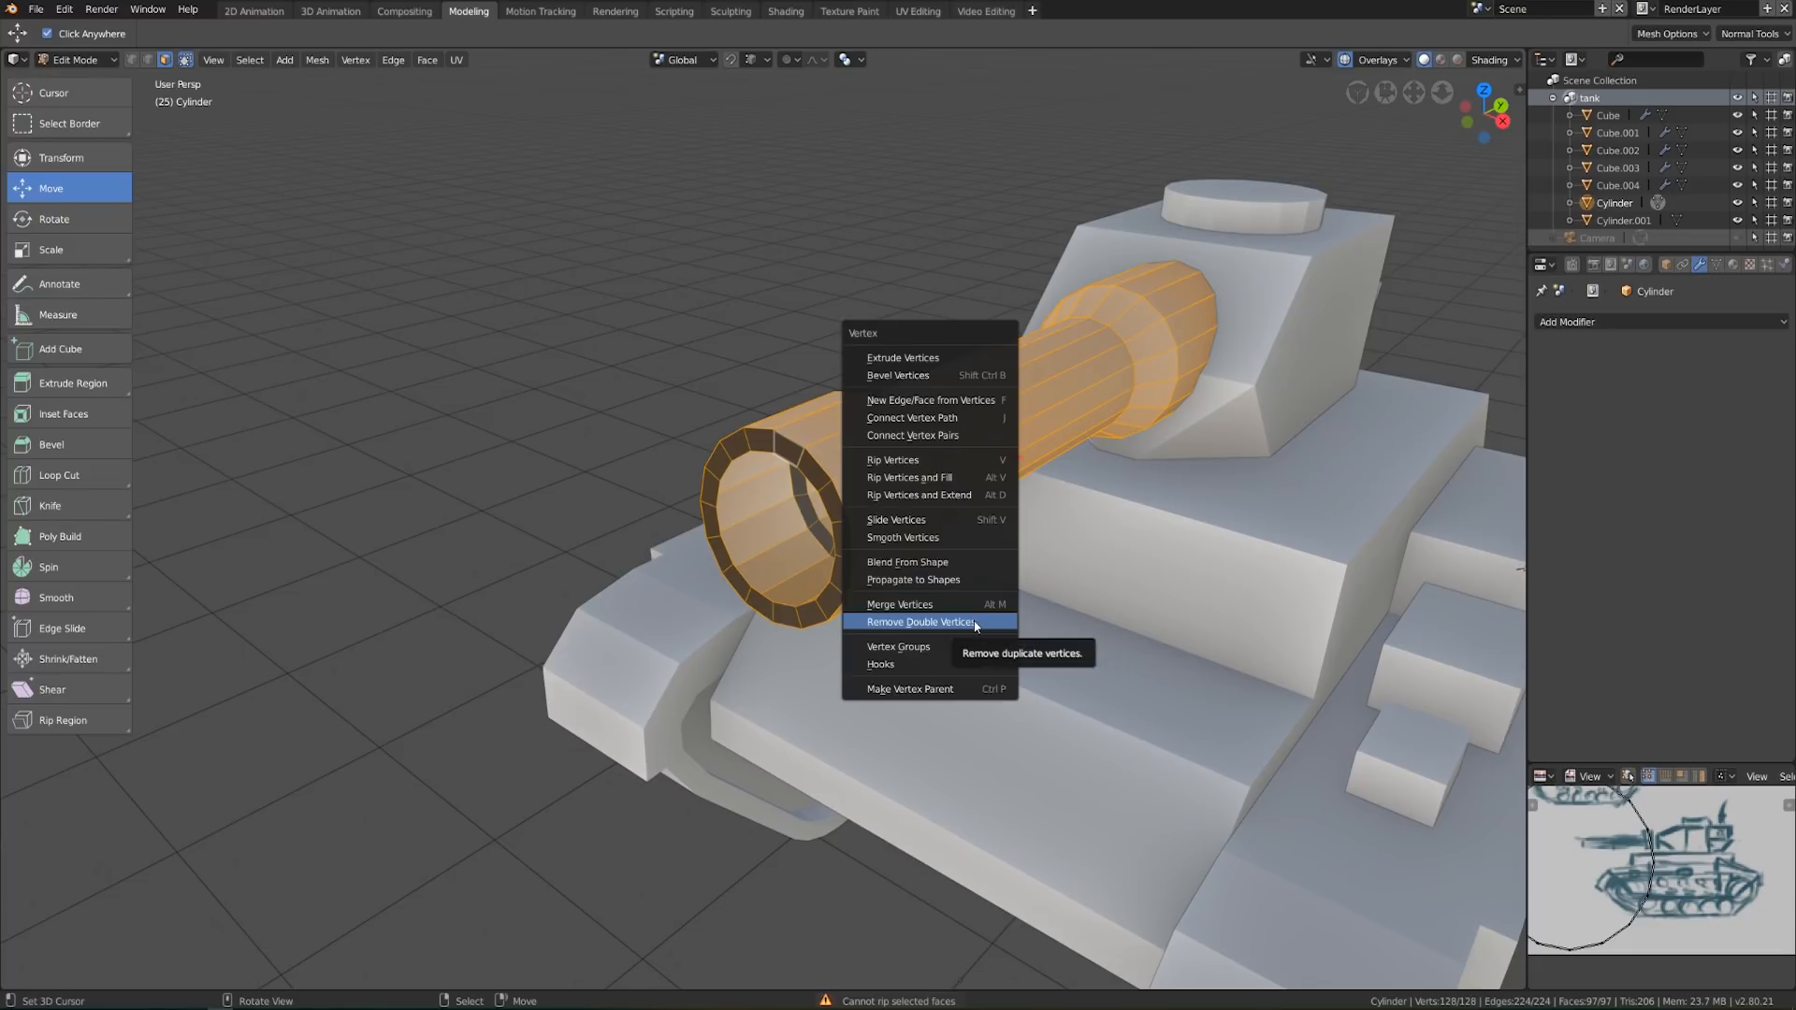
click(976, 623)
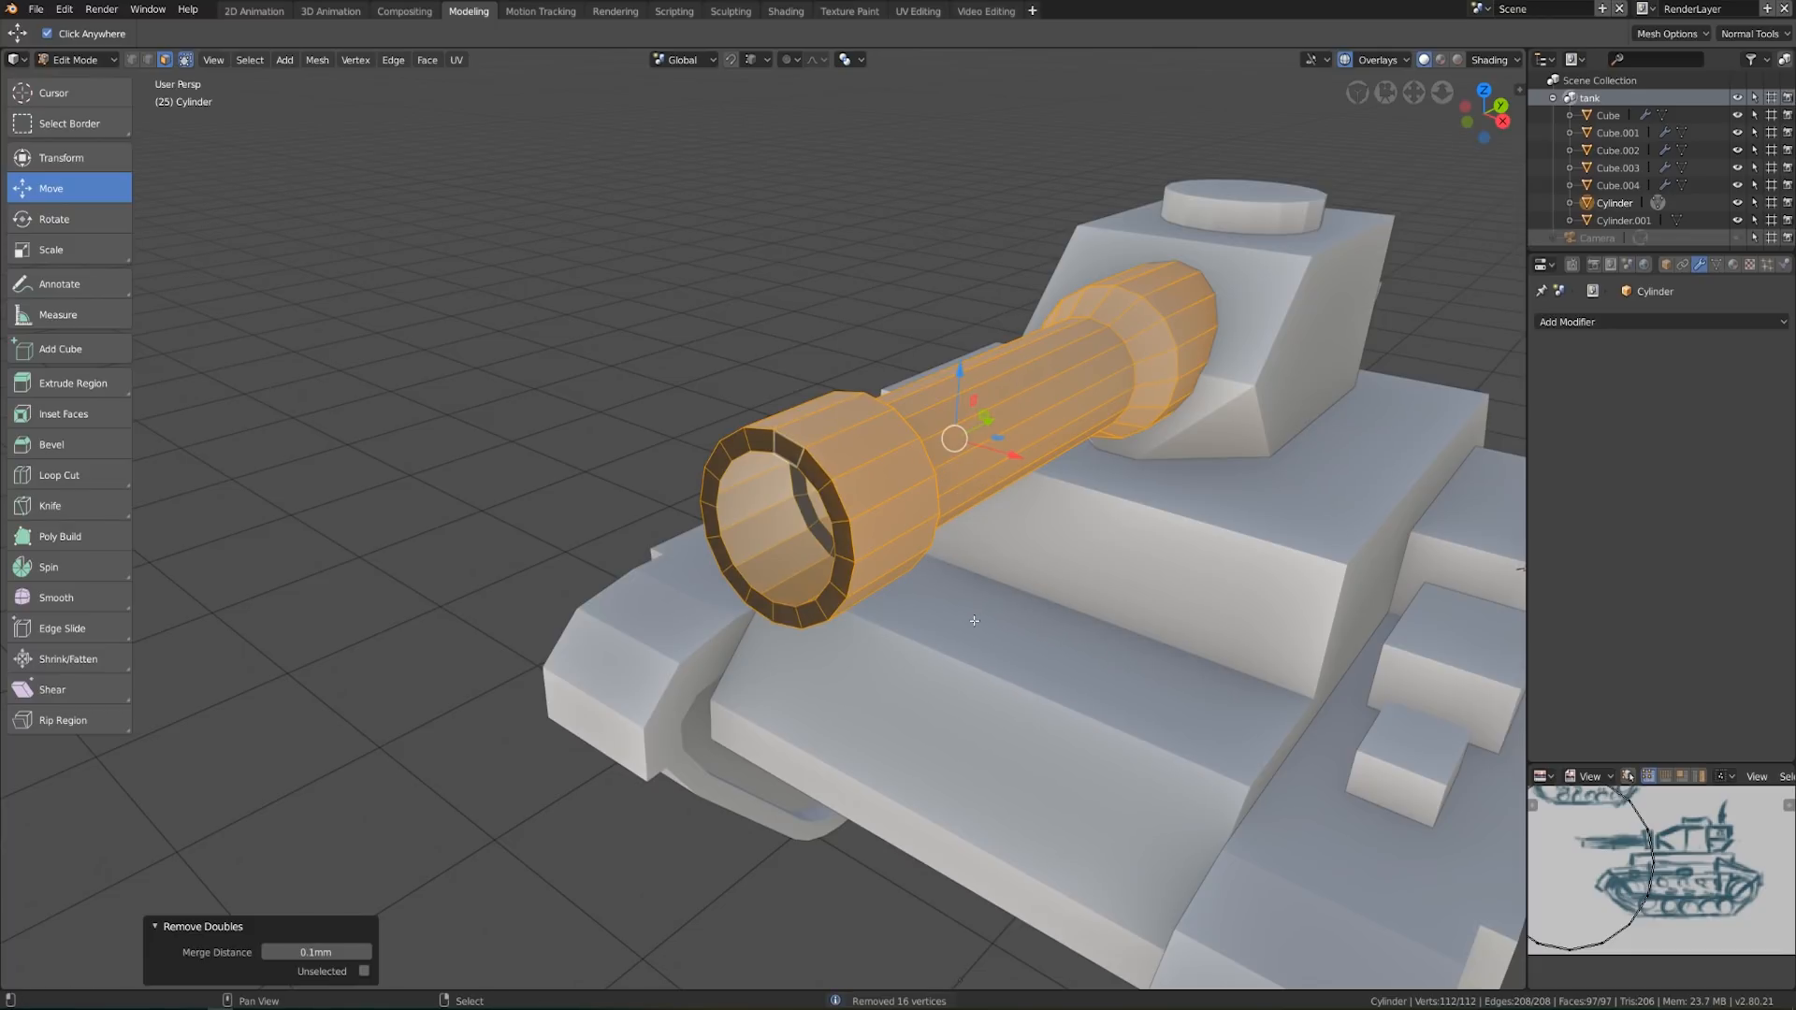
key(ctrl+n)
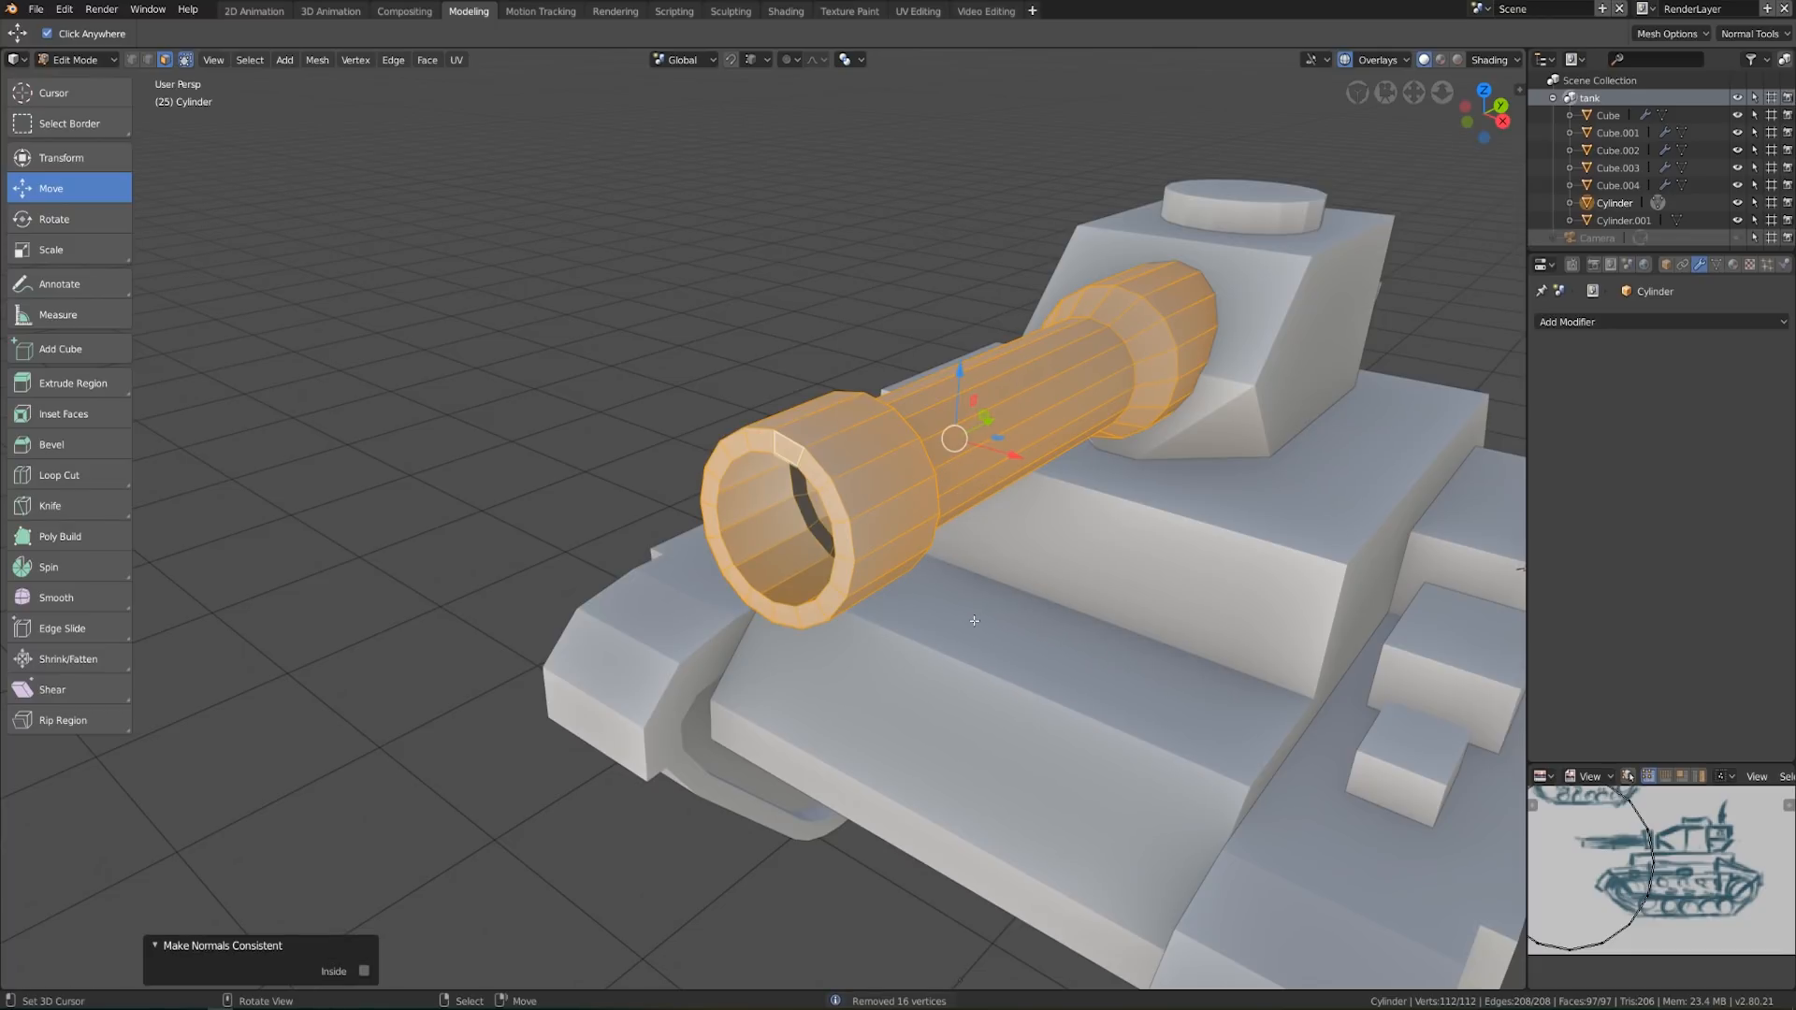
Select the inner edge loop of the muzzle's front ring and extrude it -12.1 cm along Y
middle_drag(811, 462, 956, 460)
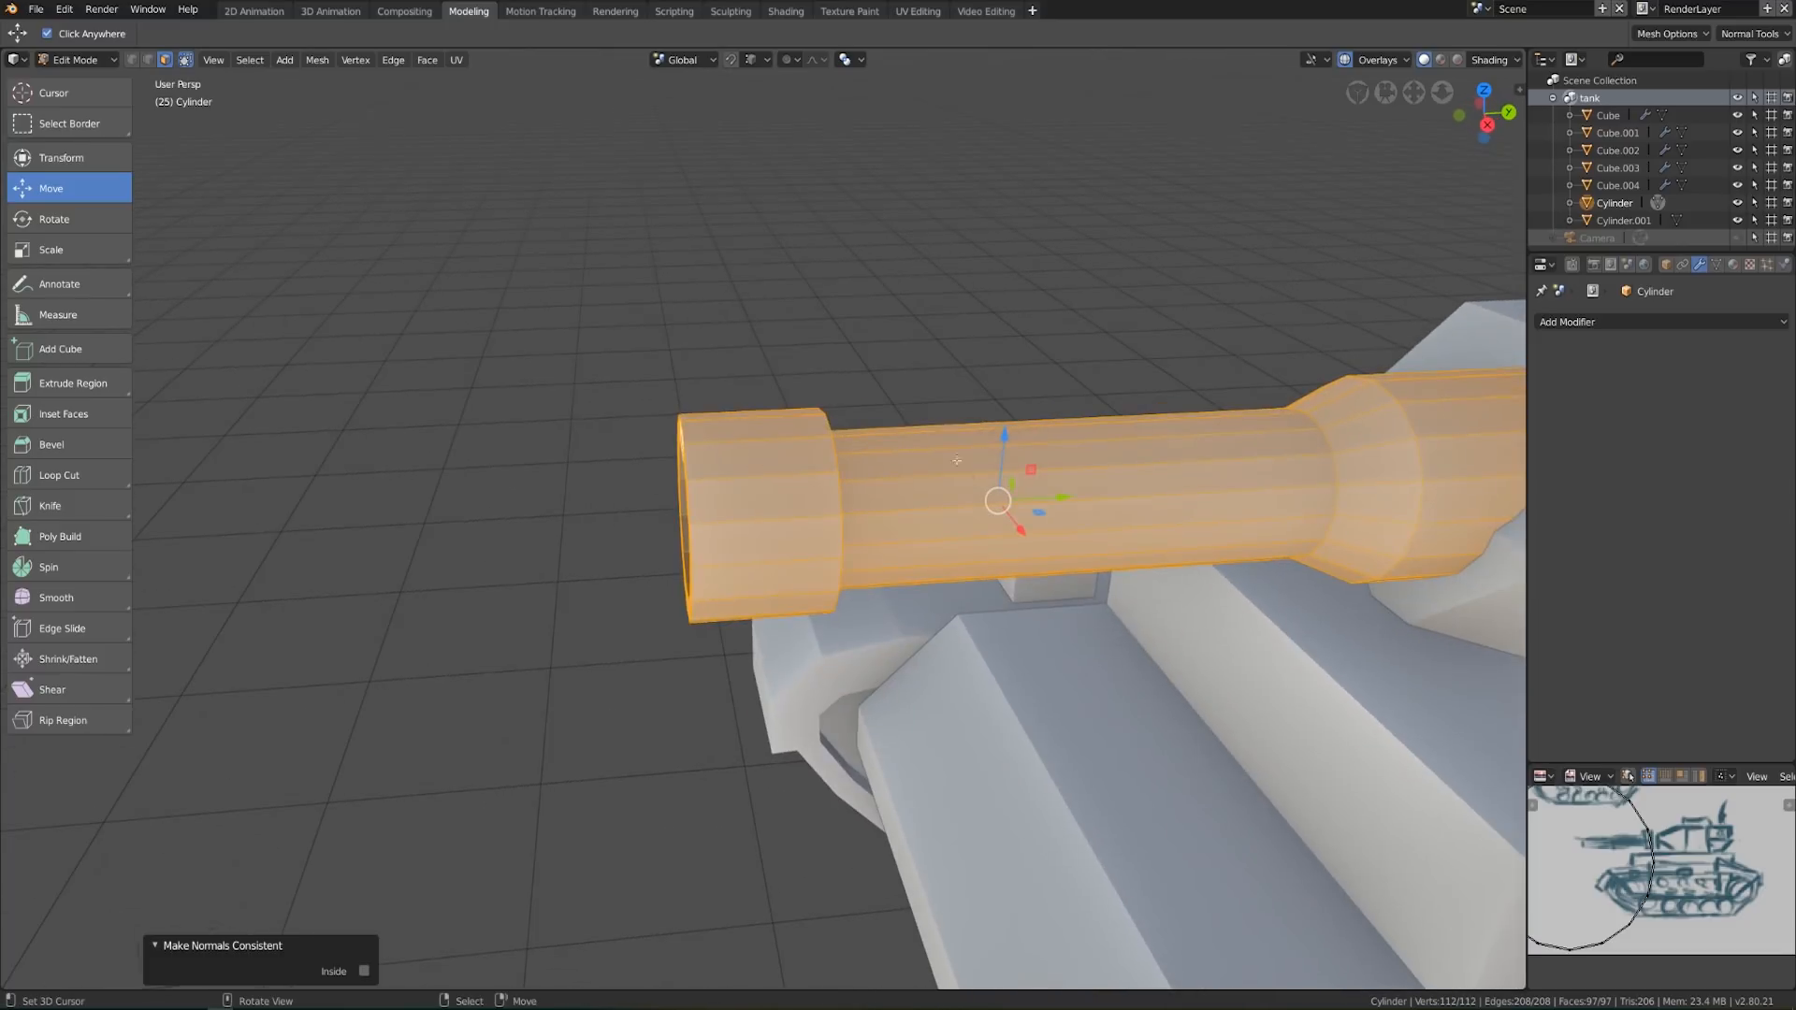
middle_drag(812, 552, 45, 33)
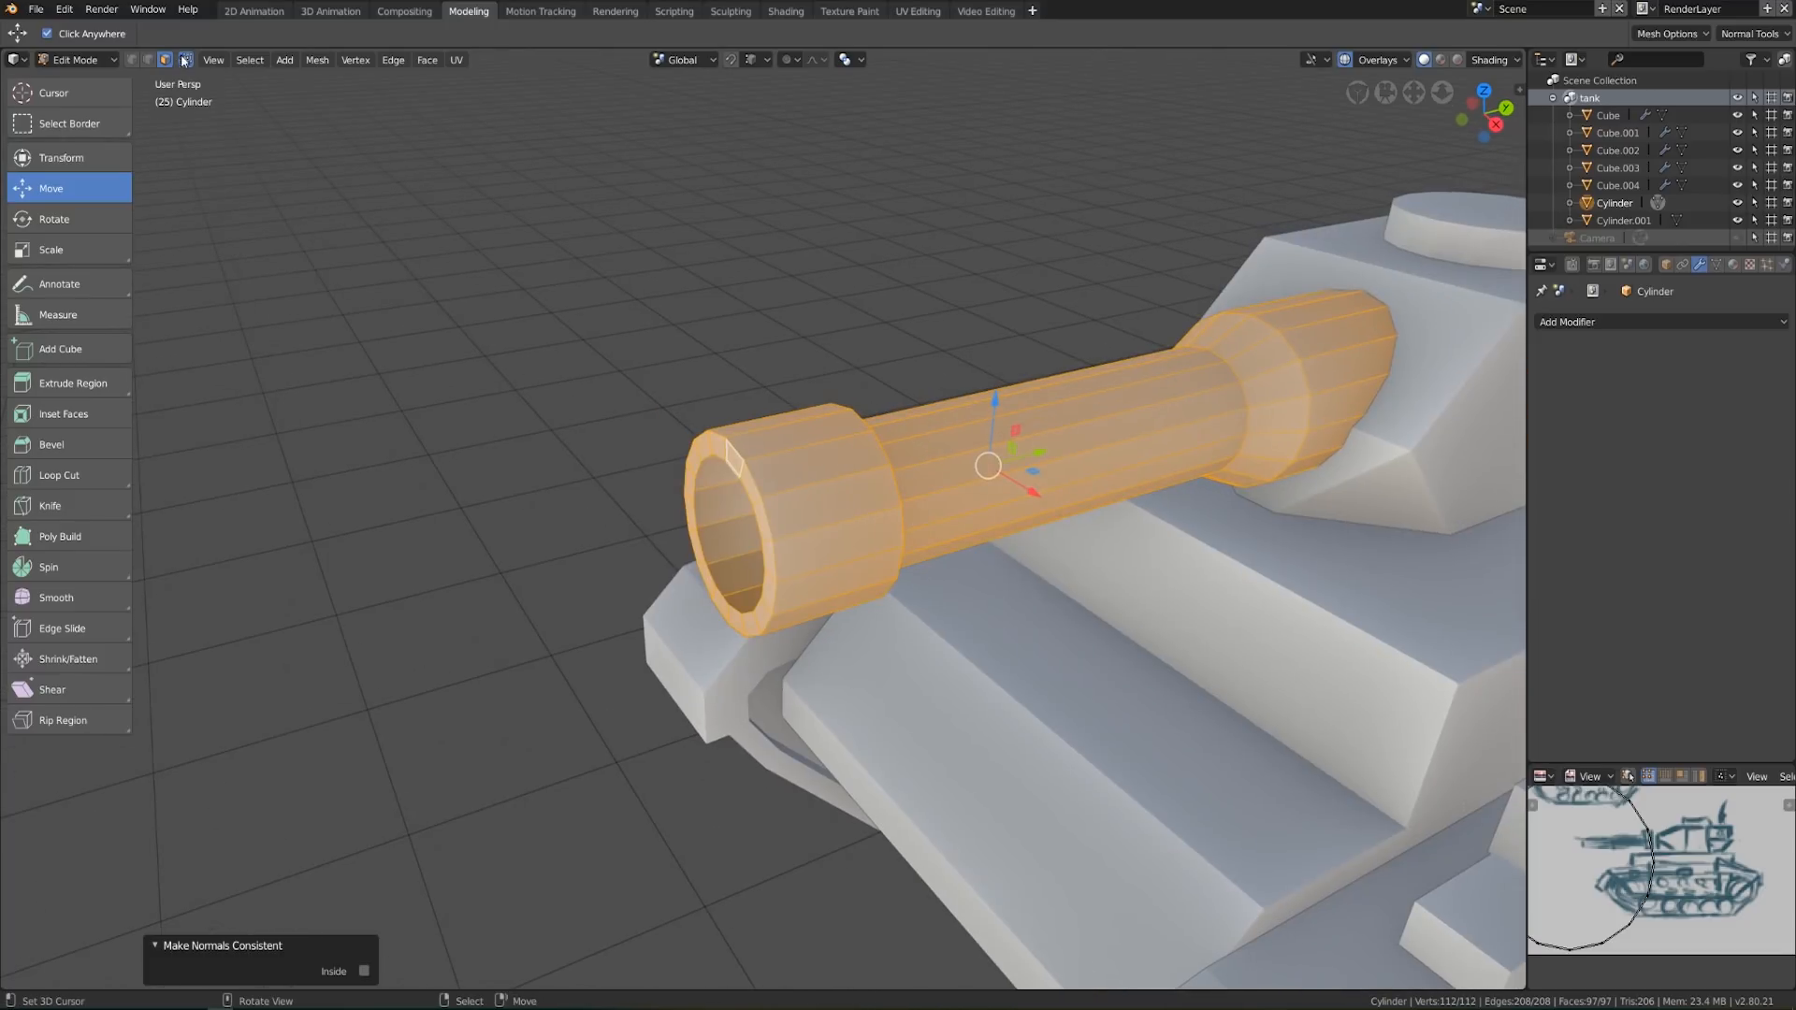
alt+click(745, 494)
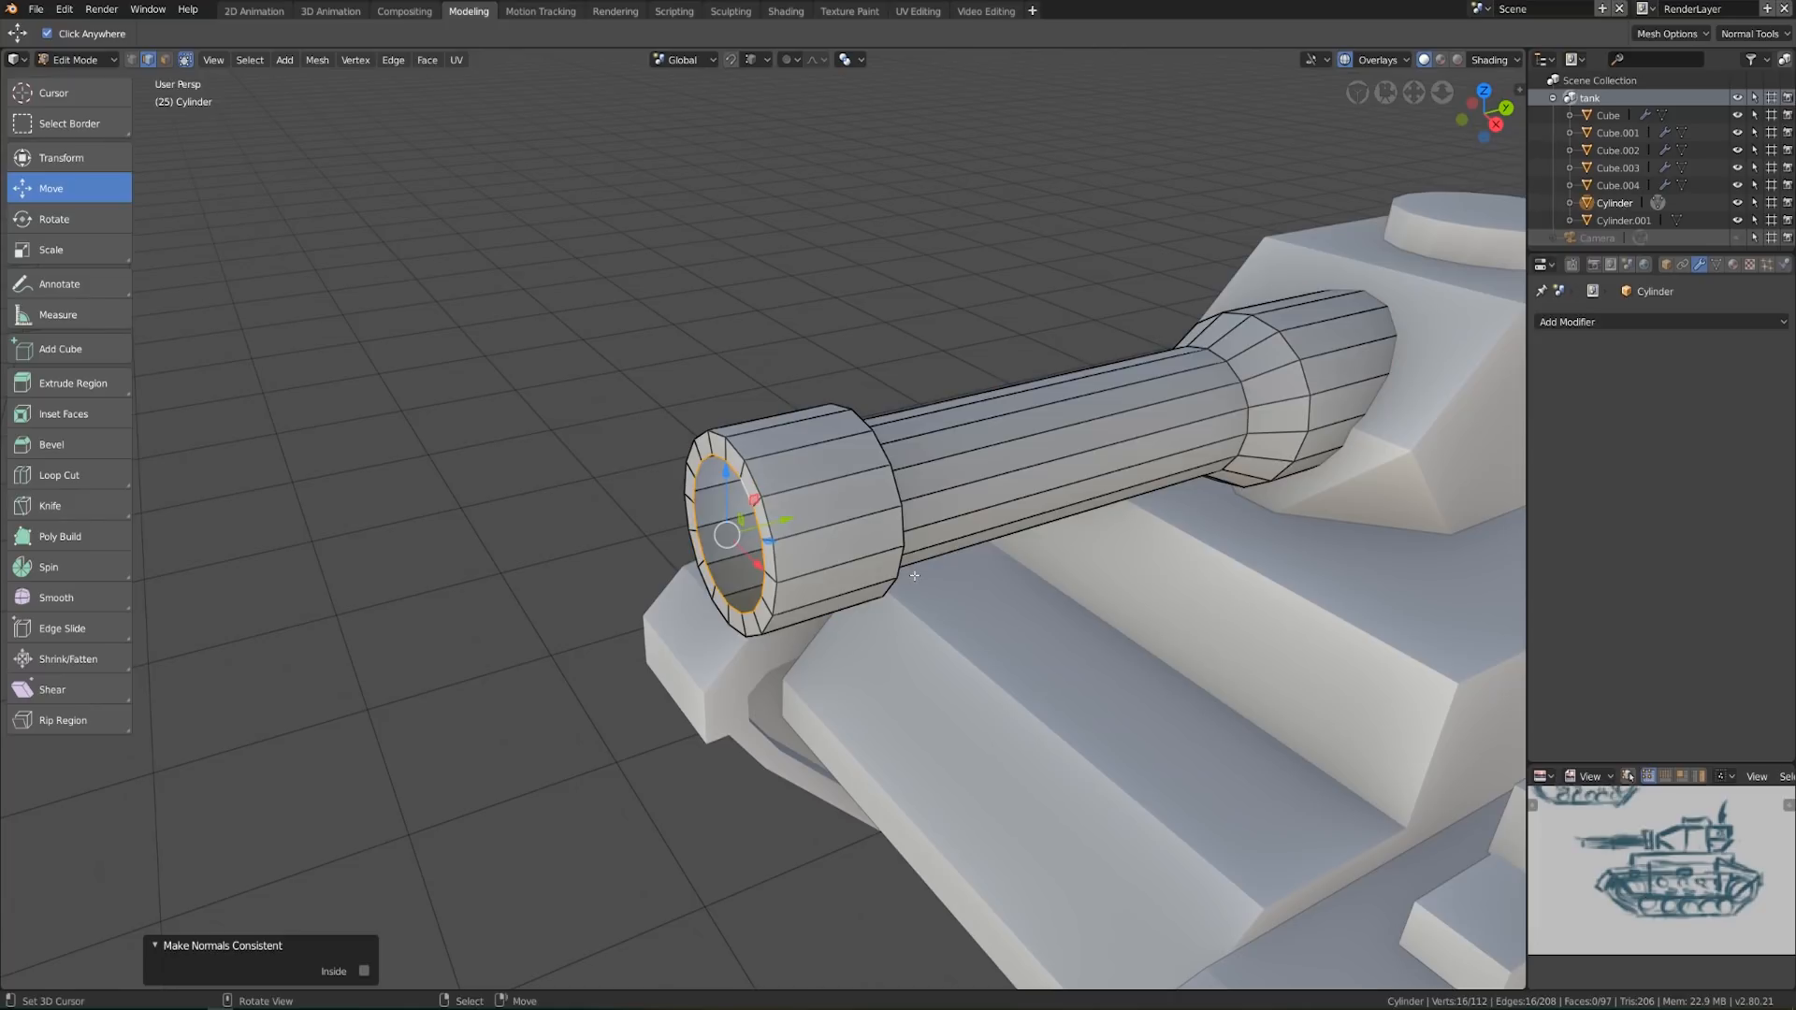
key(e)
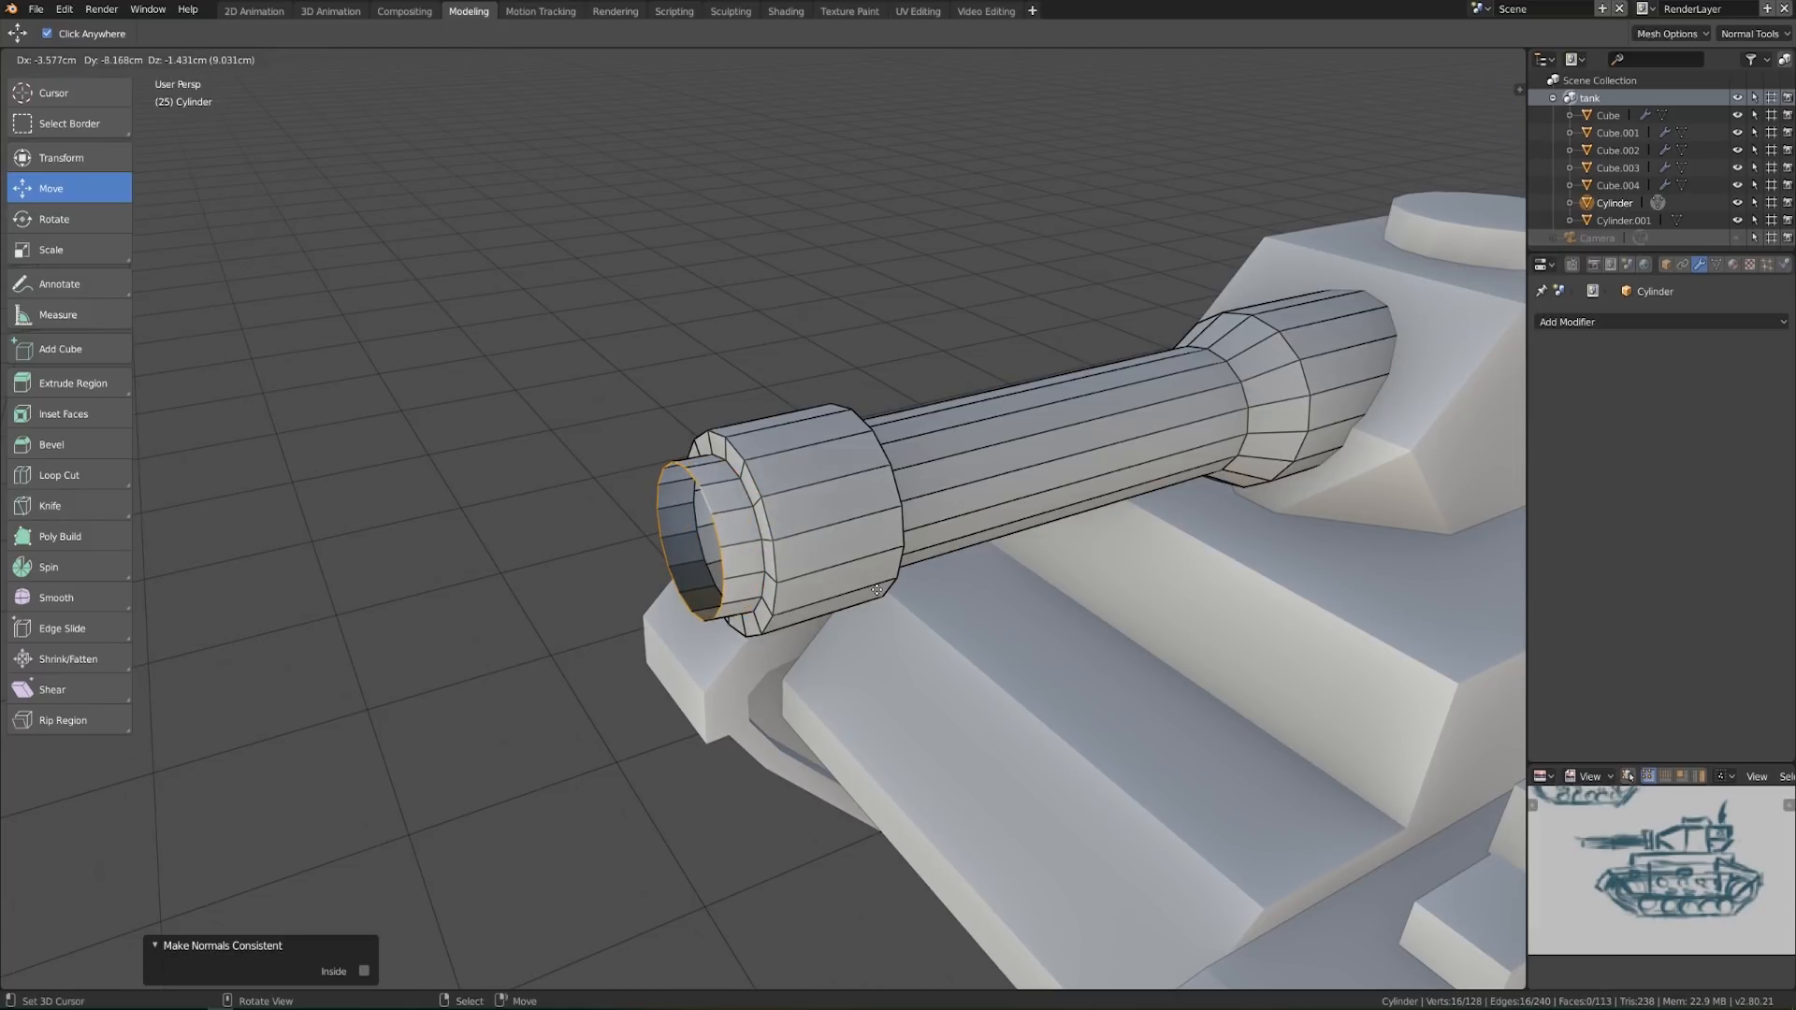
key(y)
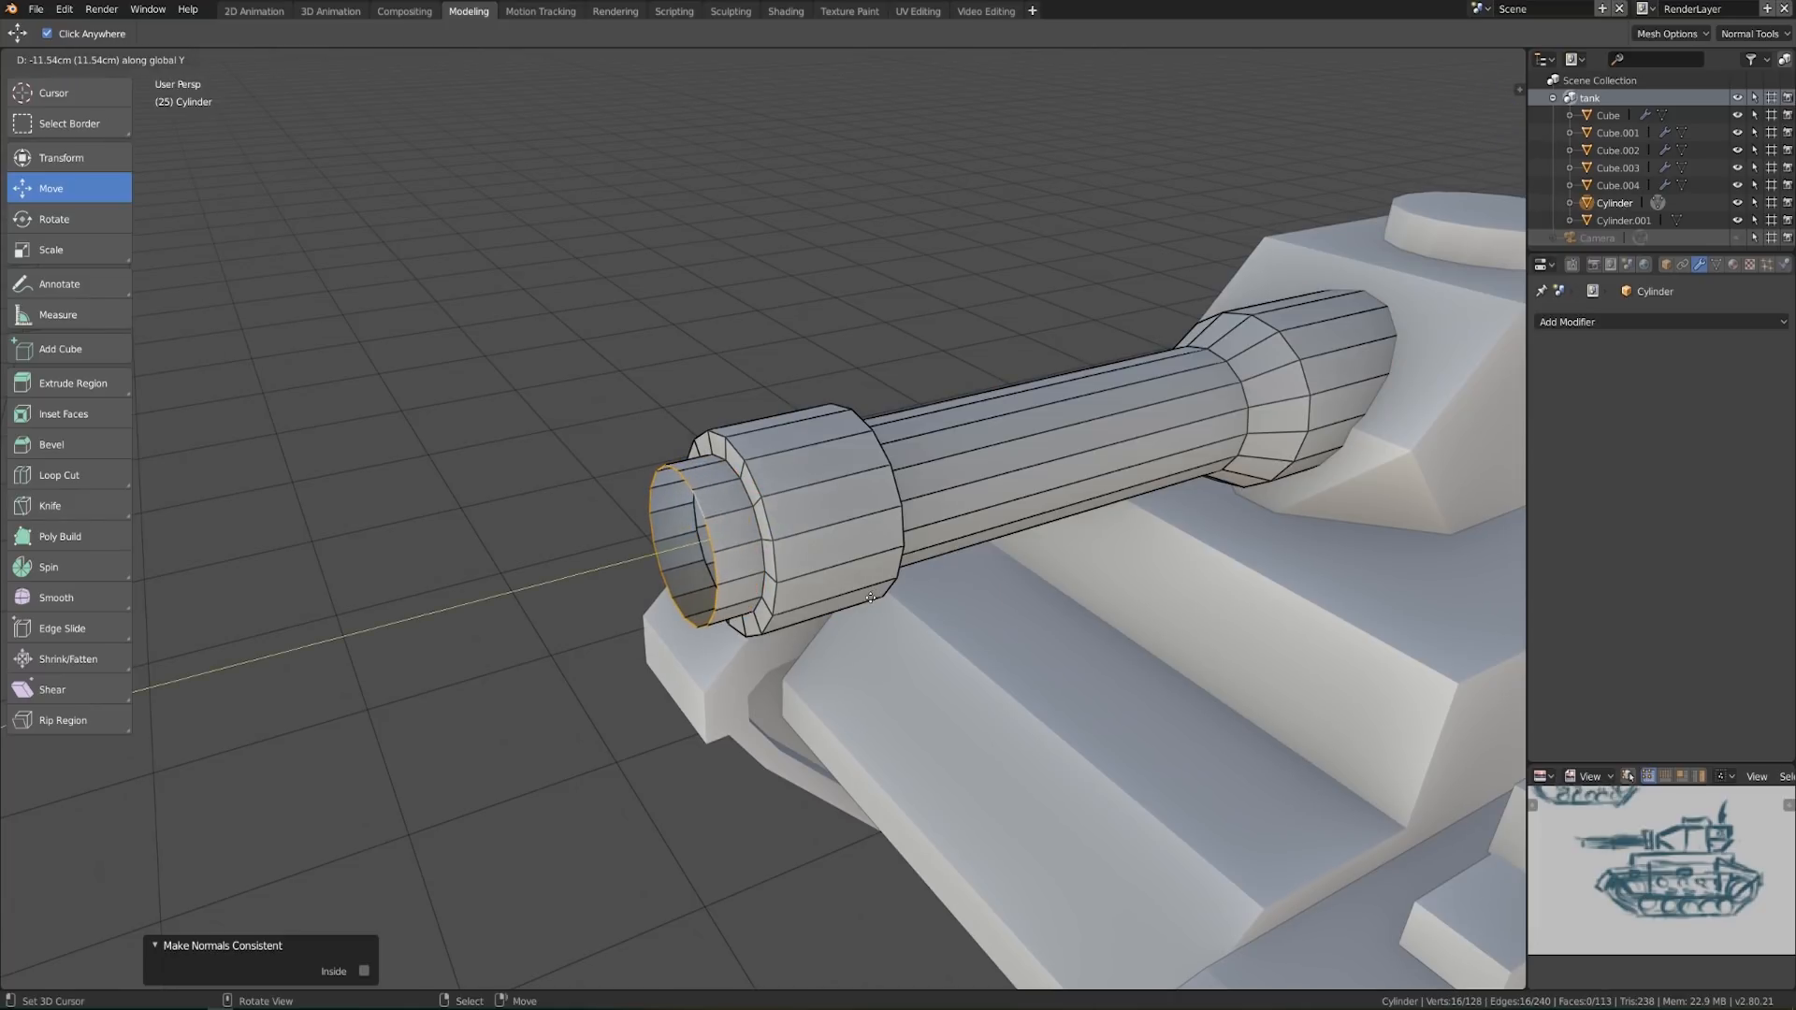
click(870, 597)
middle_drag(869, 597, 710, 501)
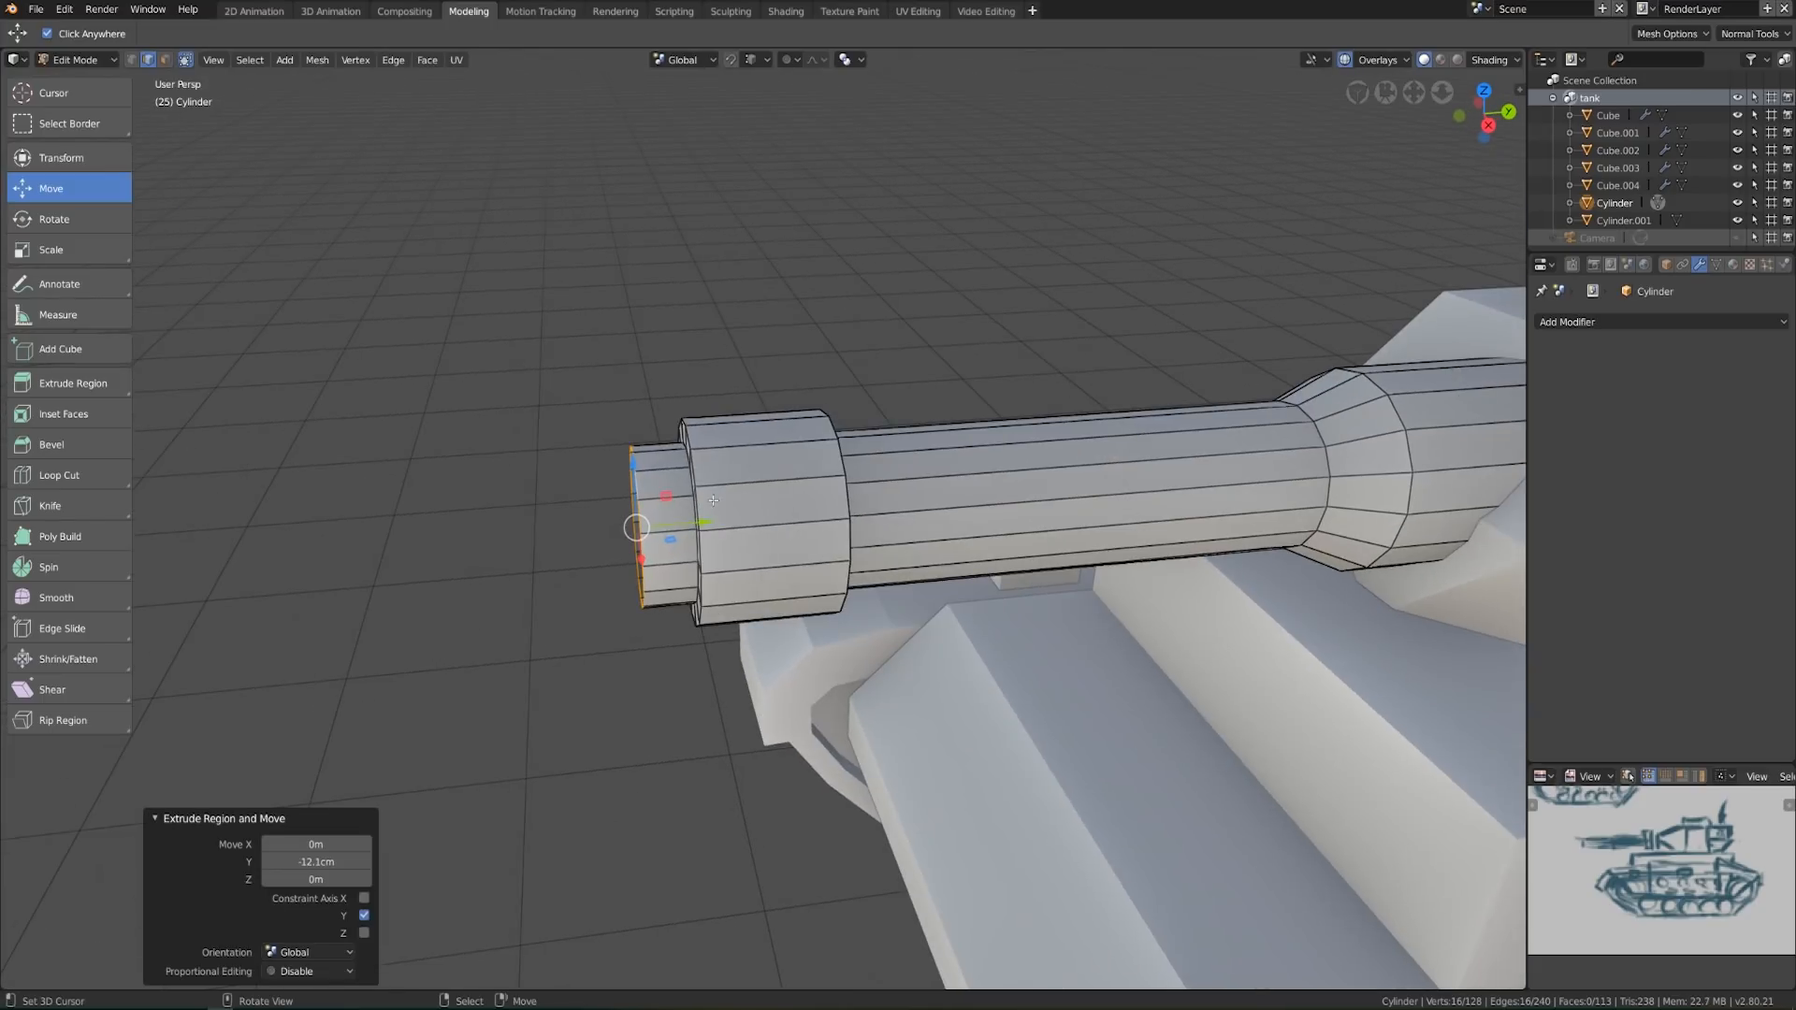
Extrude the new front edge loop in place and scale it to 0.653 to form the muzzle's rim
middle_drag(711, 500, 1104, 736)
key(e)
right_click(1106, 737)
key(s)
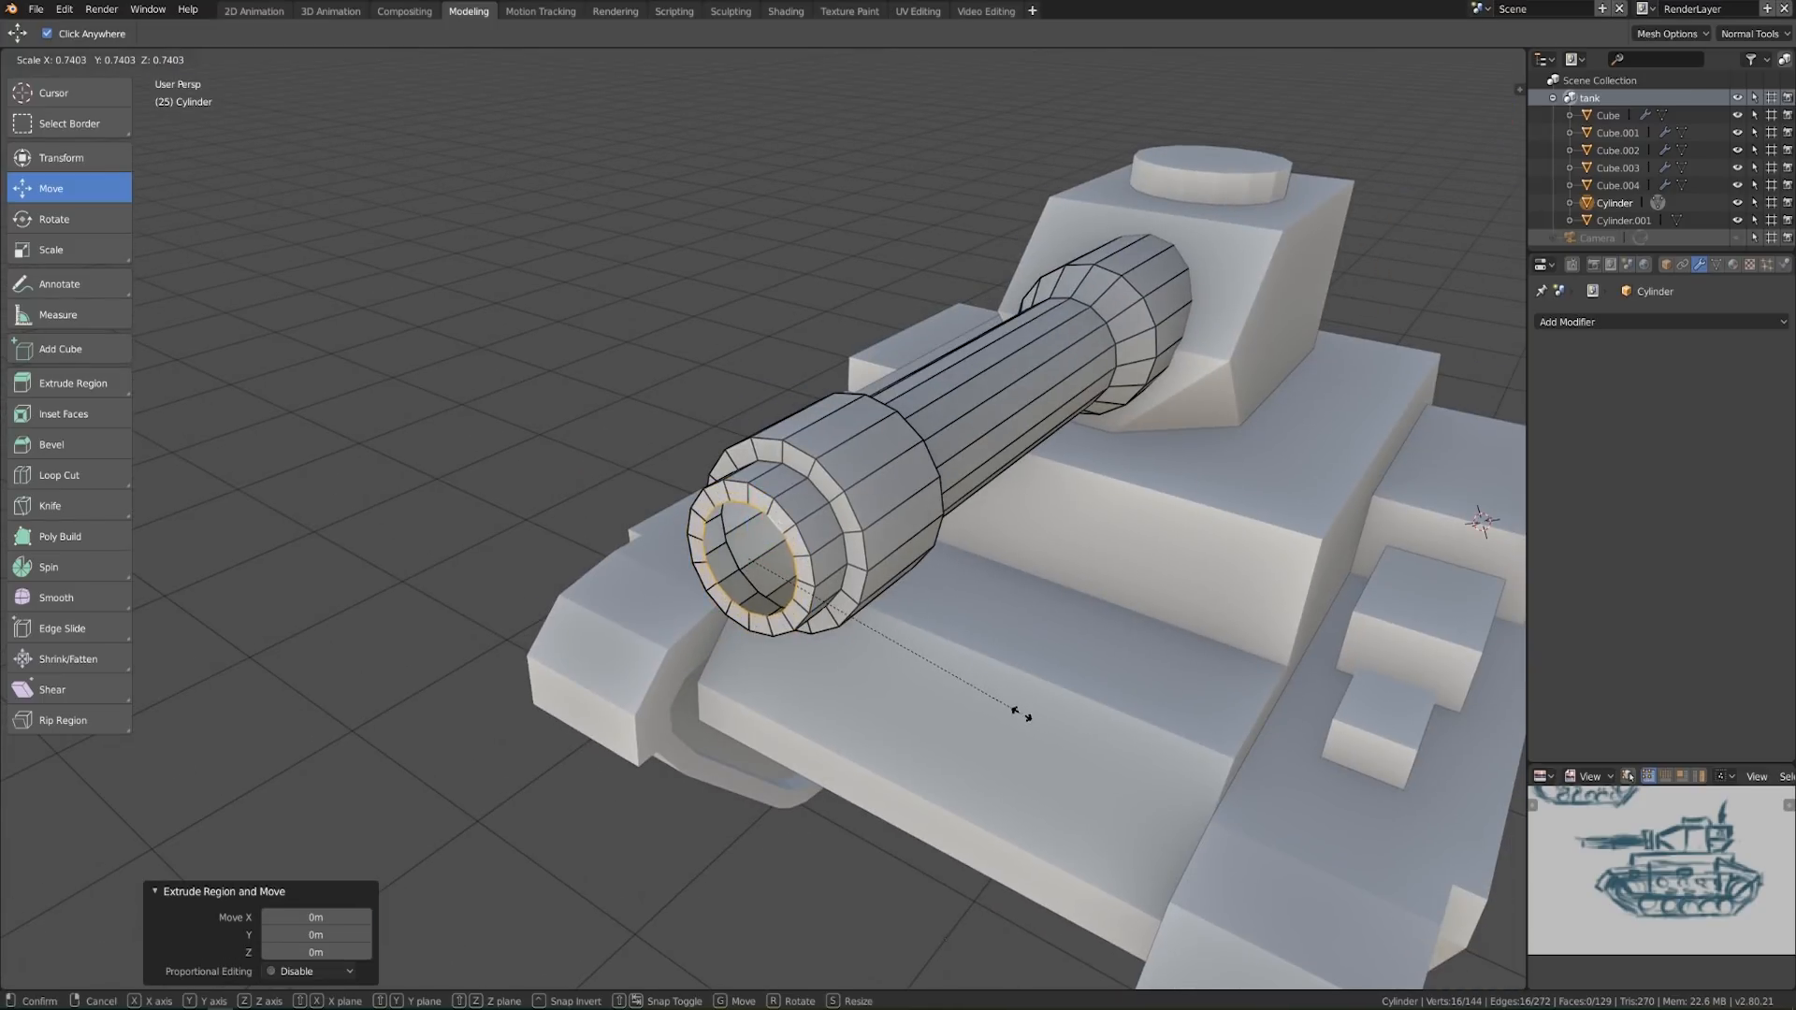
click(988, 696)
Extrude the rim's inner edge loop along Y back into the barrel and close the bore's end with a face
key(e)
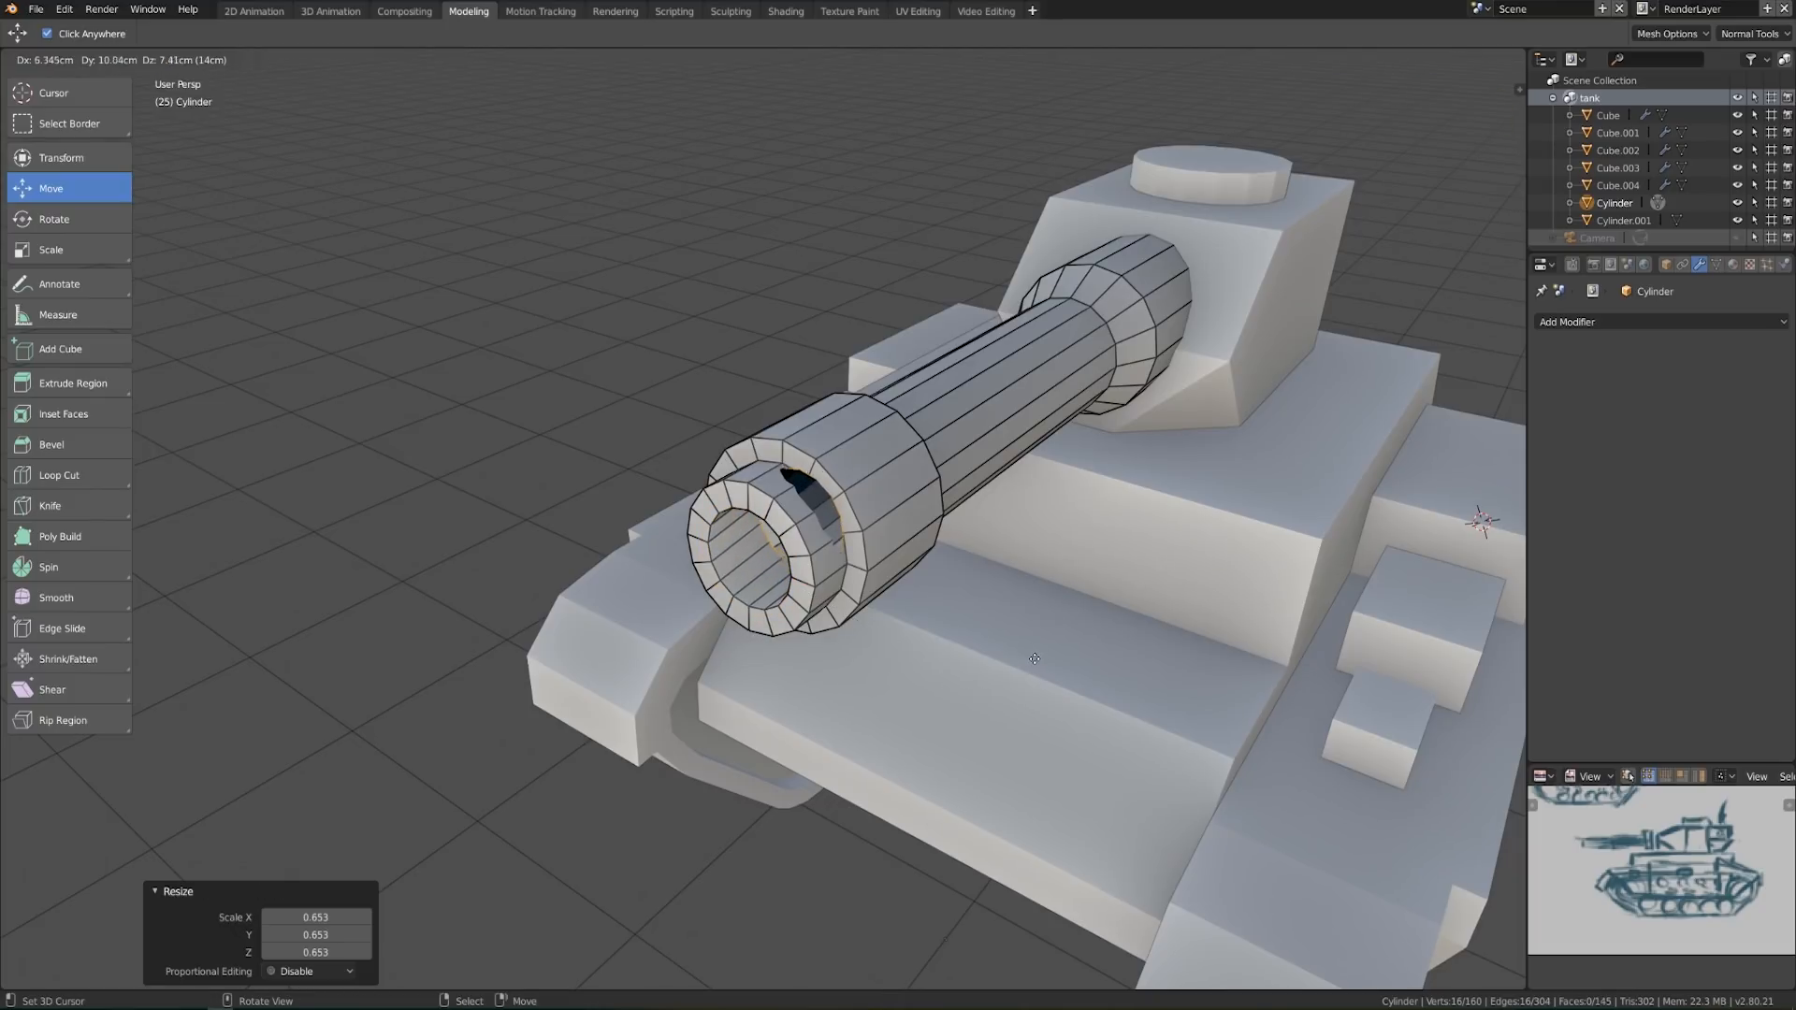
key(y)
click(1064, 649)
middle_drag(1063, 649, 861, 549)
mouse_move(858, 483)
mouse_down()
mouse_move(895, 475)
mouse_move(868, 485)
mouse_up()
mouse_move(868, 485)
middle_down()
mouse_move(1066, 430)
mouse_move(869, 481)
middle_up()
mouse_move(869, 480)
mouse_down()
mouse_move(831, 499)
mouse_move(881, 474)
mouse_up()
key(ctrl+z)
middle_drag(898, 483, 846, 451)
drag(870, 478, 871, 482)
middle_drag(870, 482, 955, 590)
key(Tab)
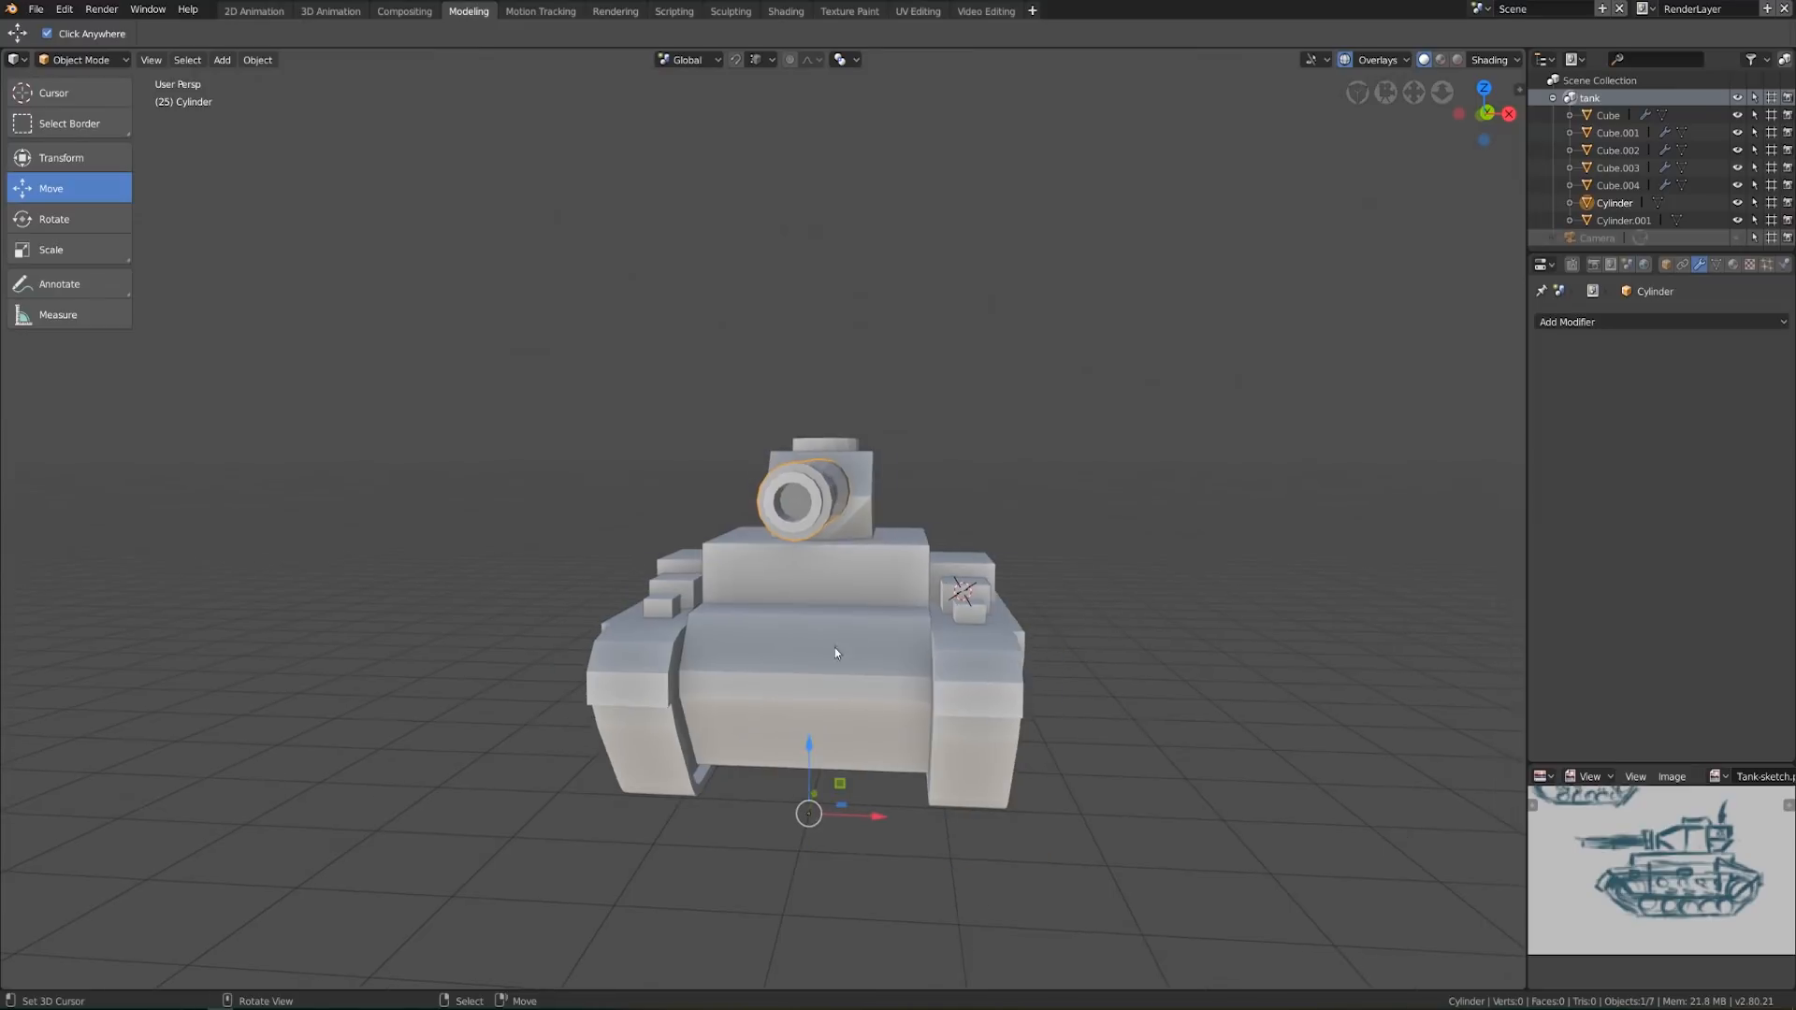
Select the whole muzzle collar with its front tip, move it along Y toward the turret, and leave Edit Mode
middle_drag(834, 647, 705, 670)
scroll(705, 669, up, 2)
middle_drag(786, 604, 794, 596)
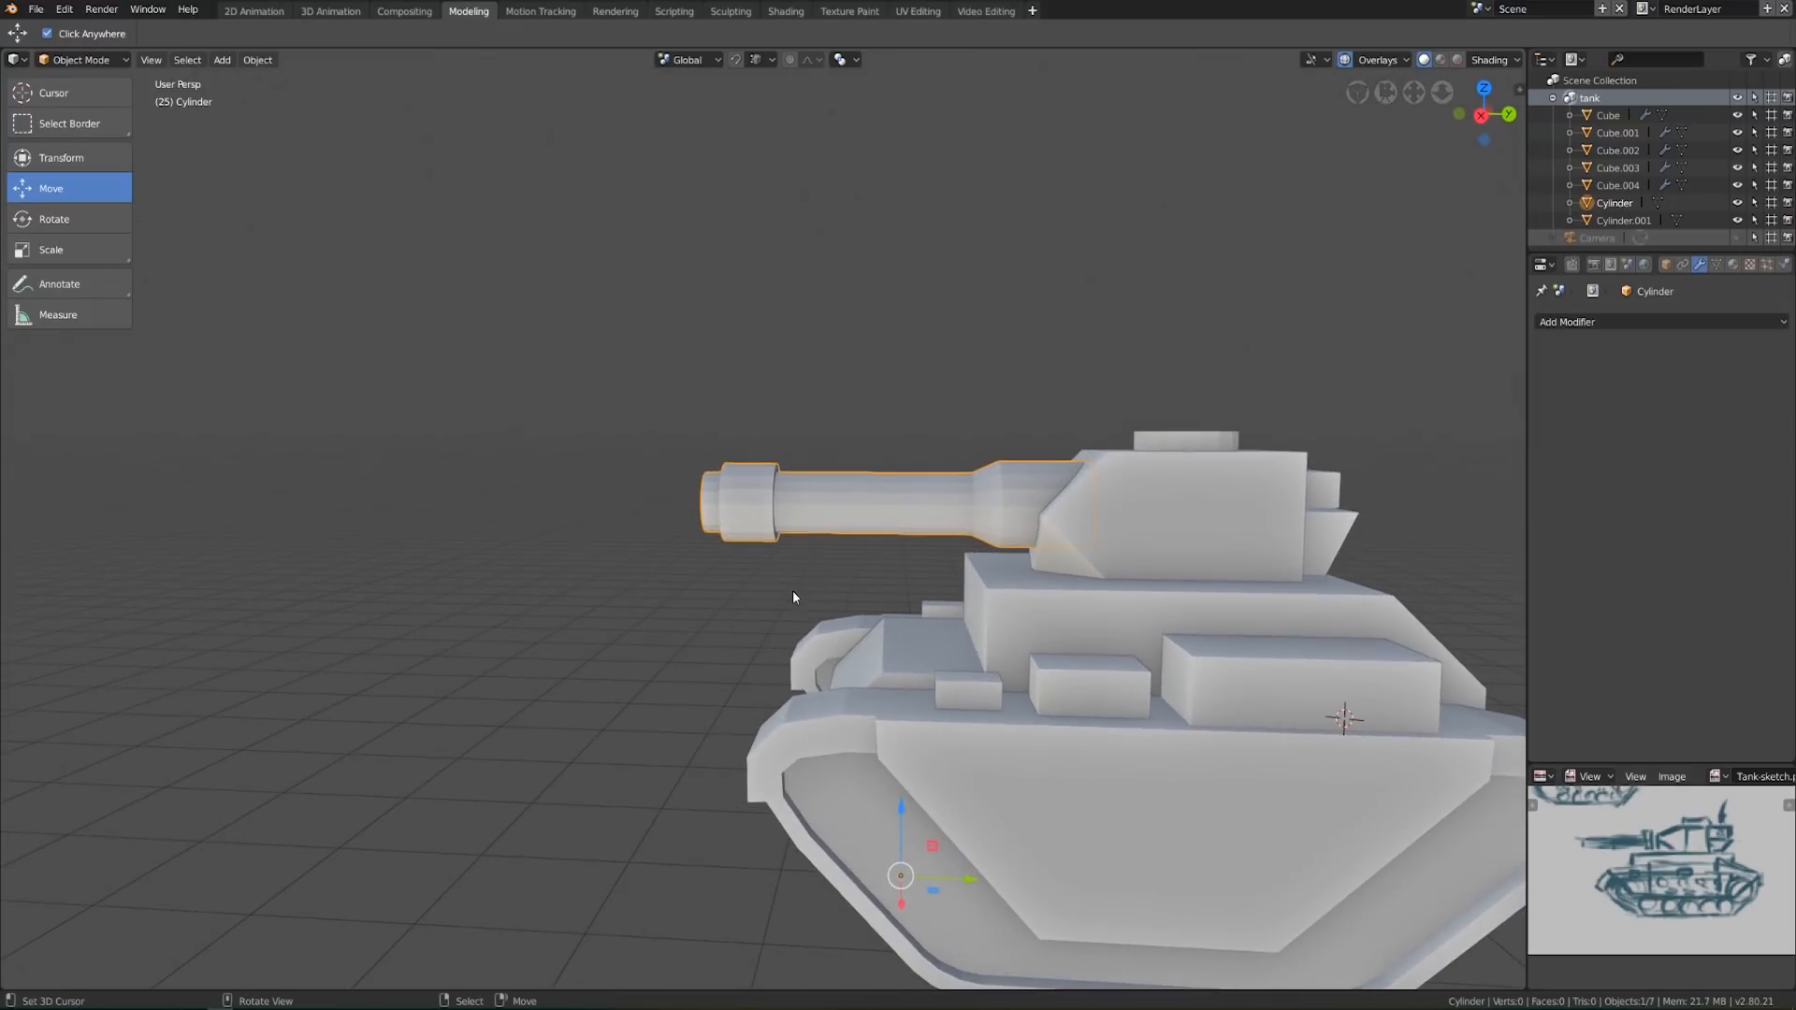
scroll(747, 587, up, 1)
key(Tab)
key(KP_3)
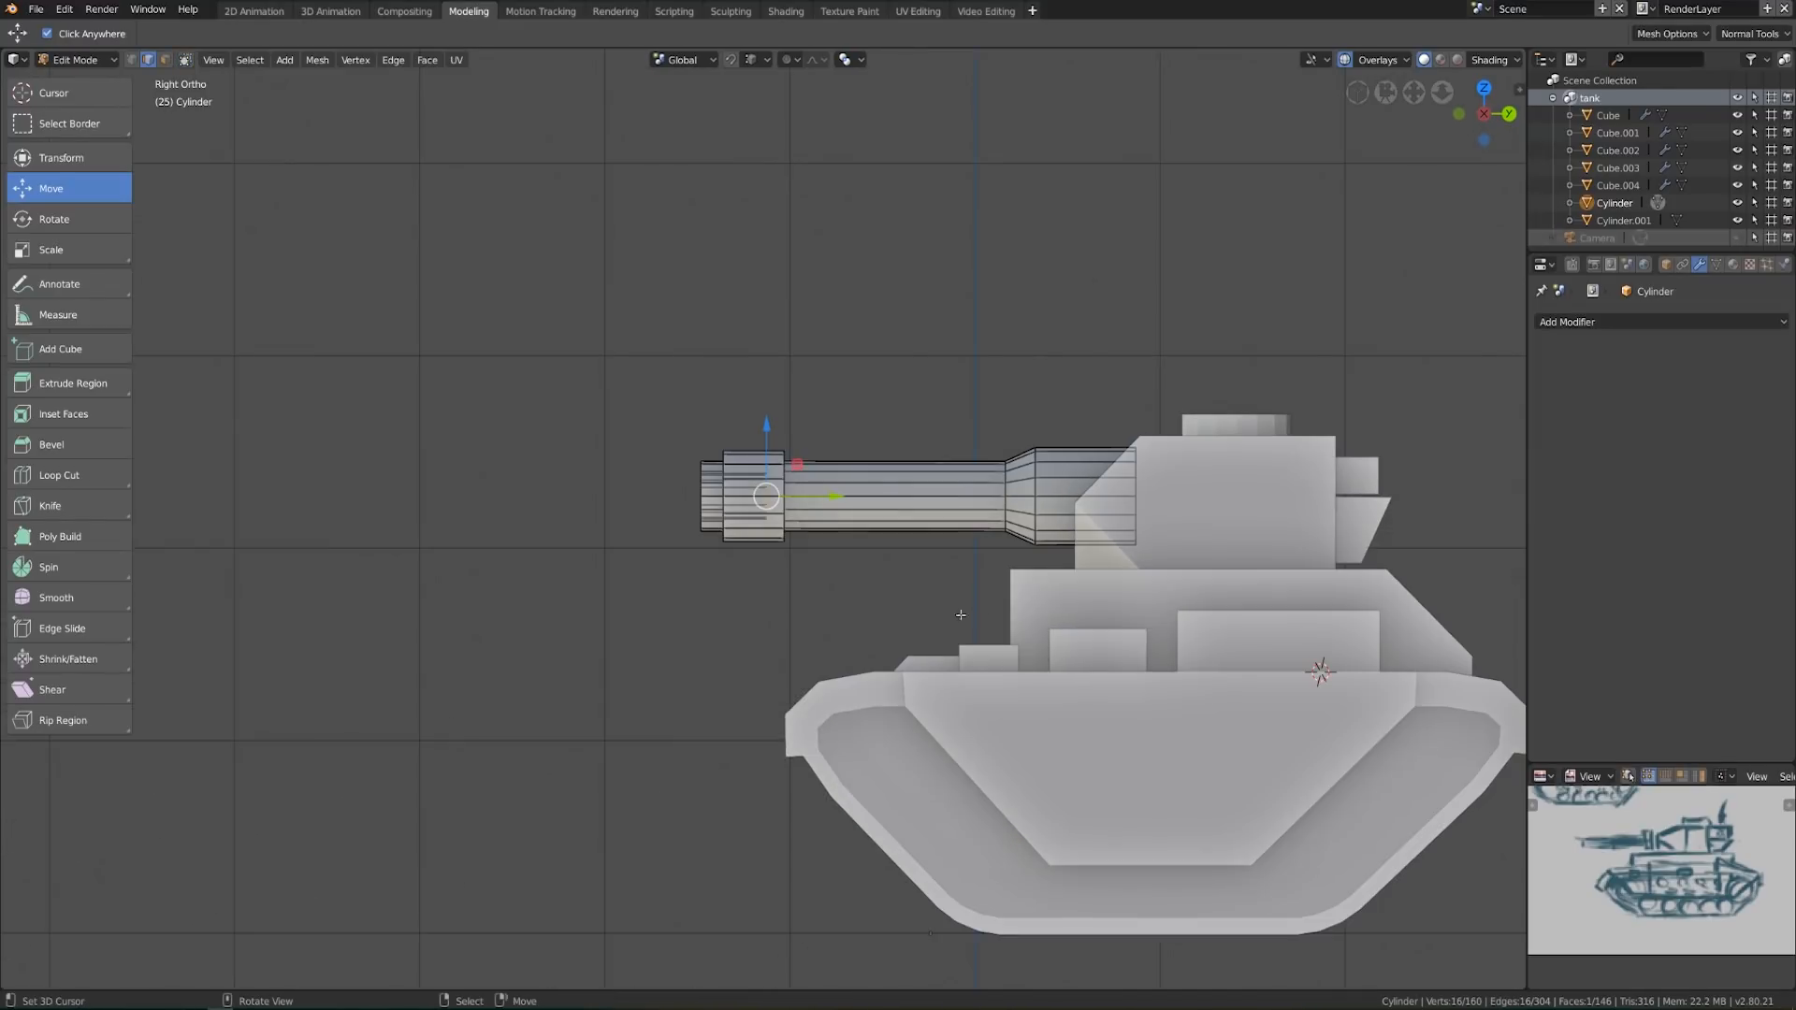
drag(641, 393, 829, 578)
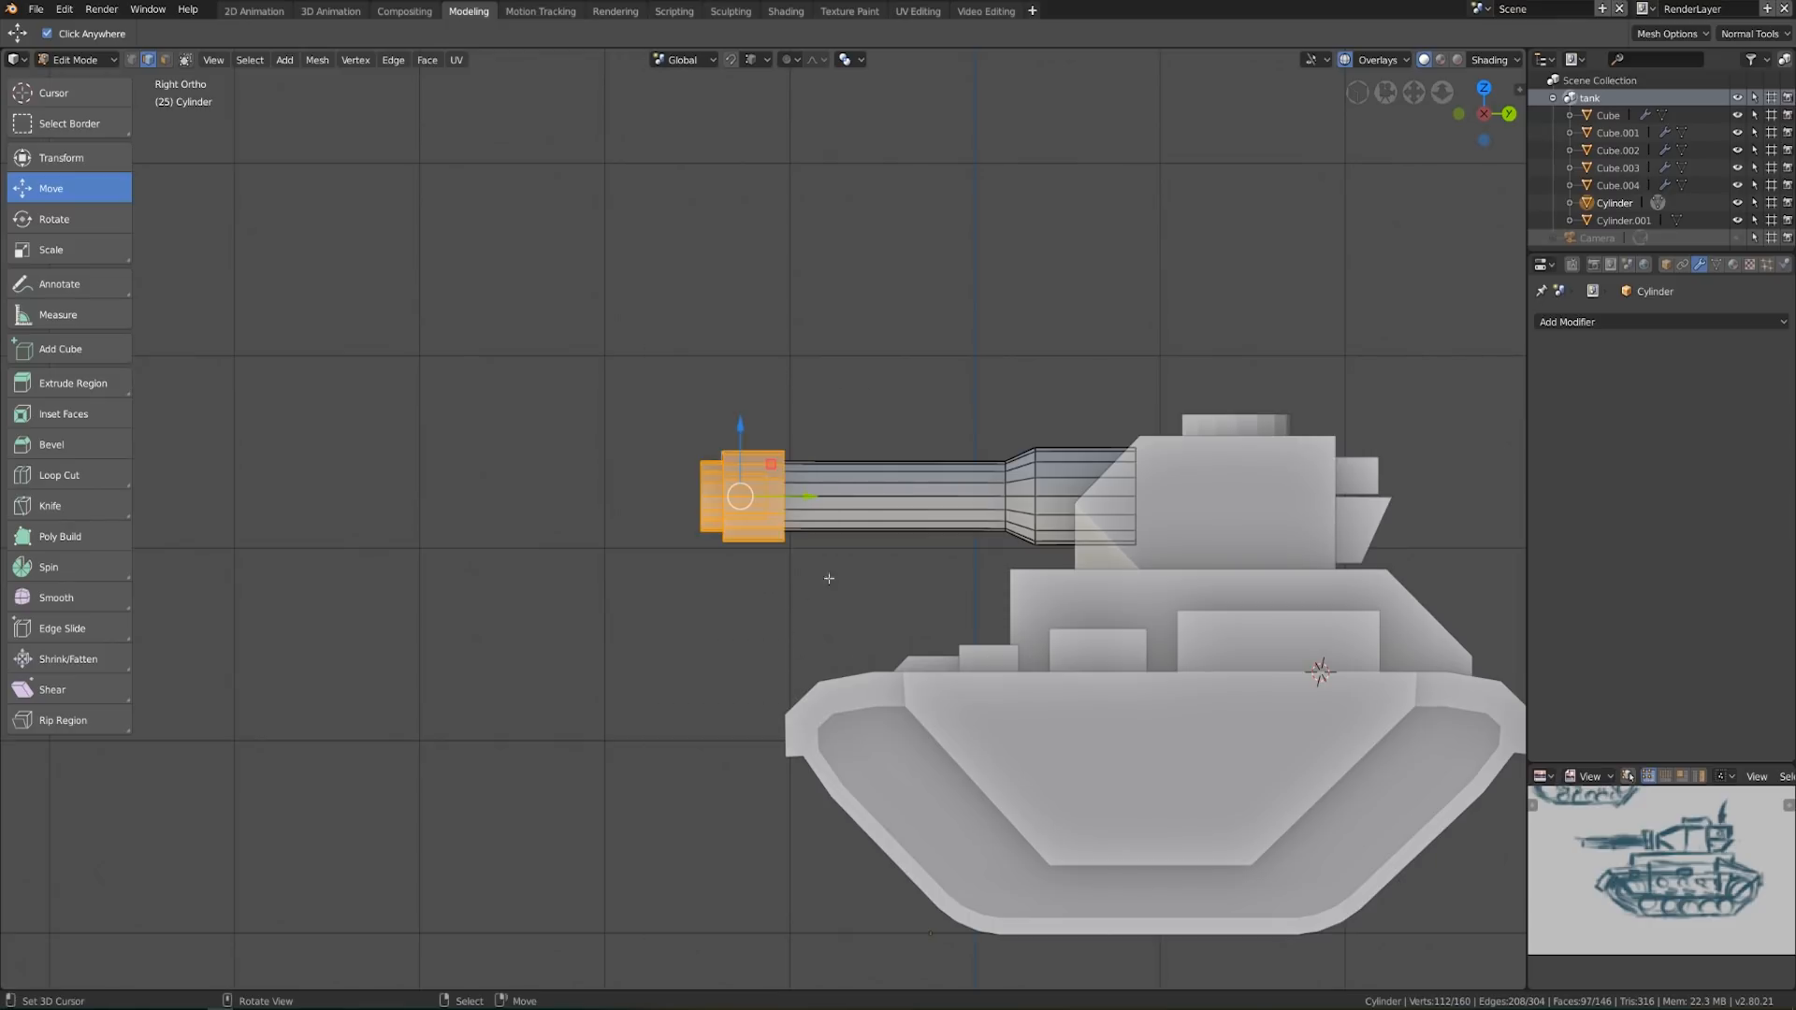
drag(809, 494, 869, 494)
key(Tab)
Add a mesh plane with a 1 m radius at the 3D cursor and switch to the front view
scroll(1003, 684, down, 4)
middle_drag(1003, 685, 969, 710)
scroll(969, 711, up, 5)
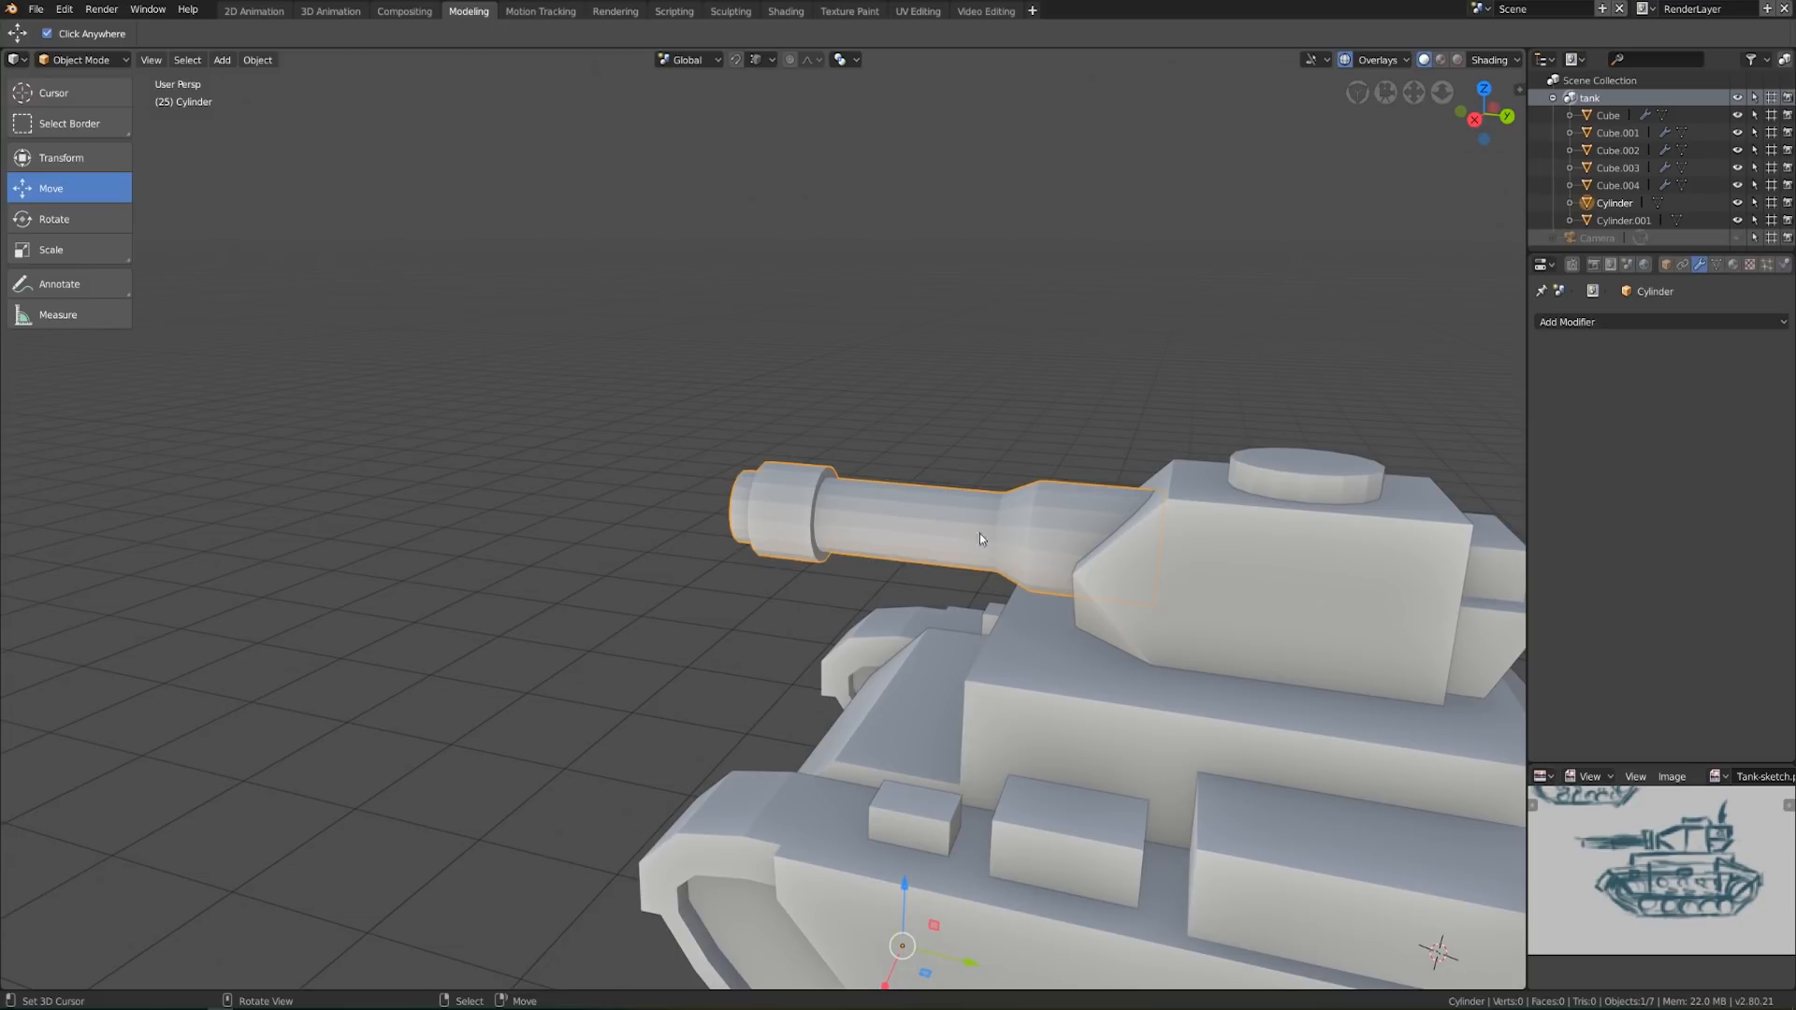
middle_drag(979, 533, 945, 468)
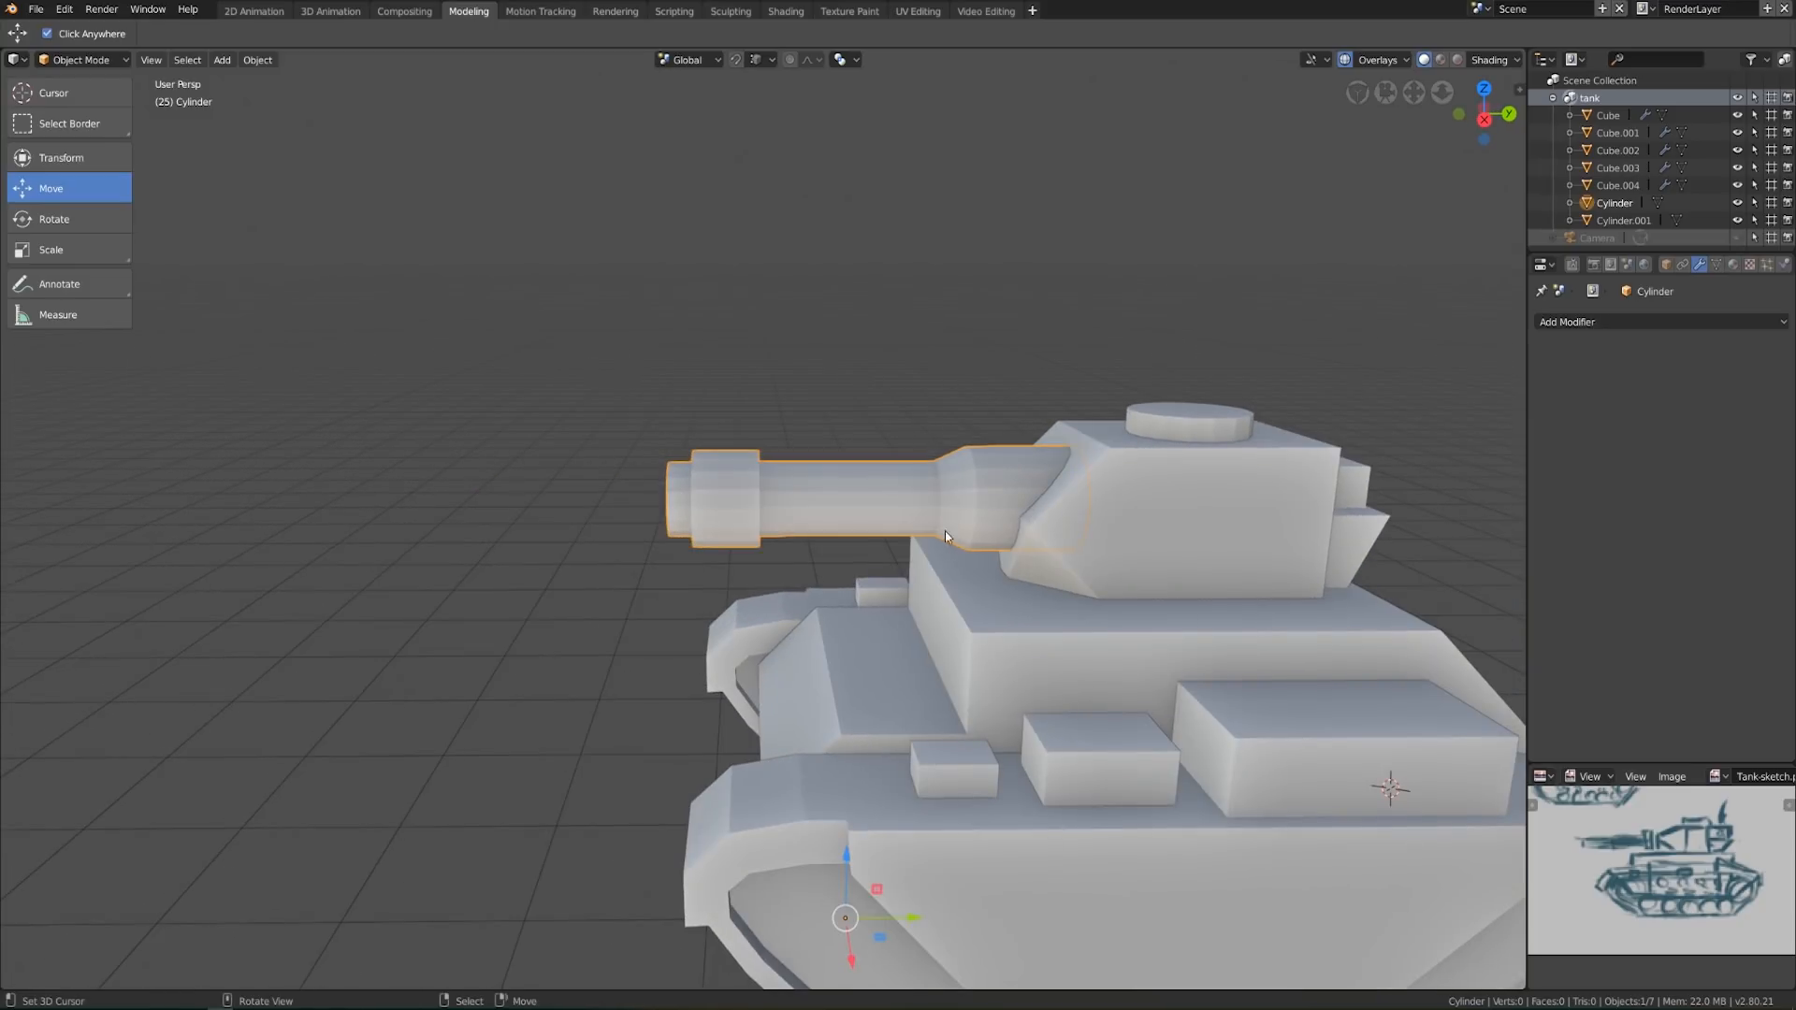
scroll(984, 625, down, 3)
middle_drag(1018, 601, 812, 439)
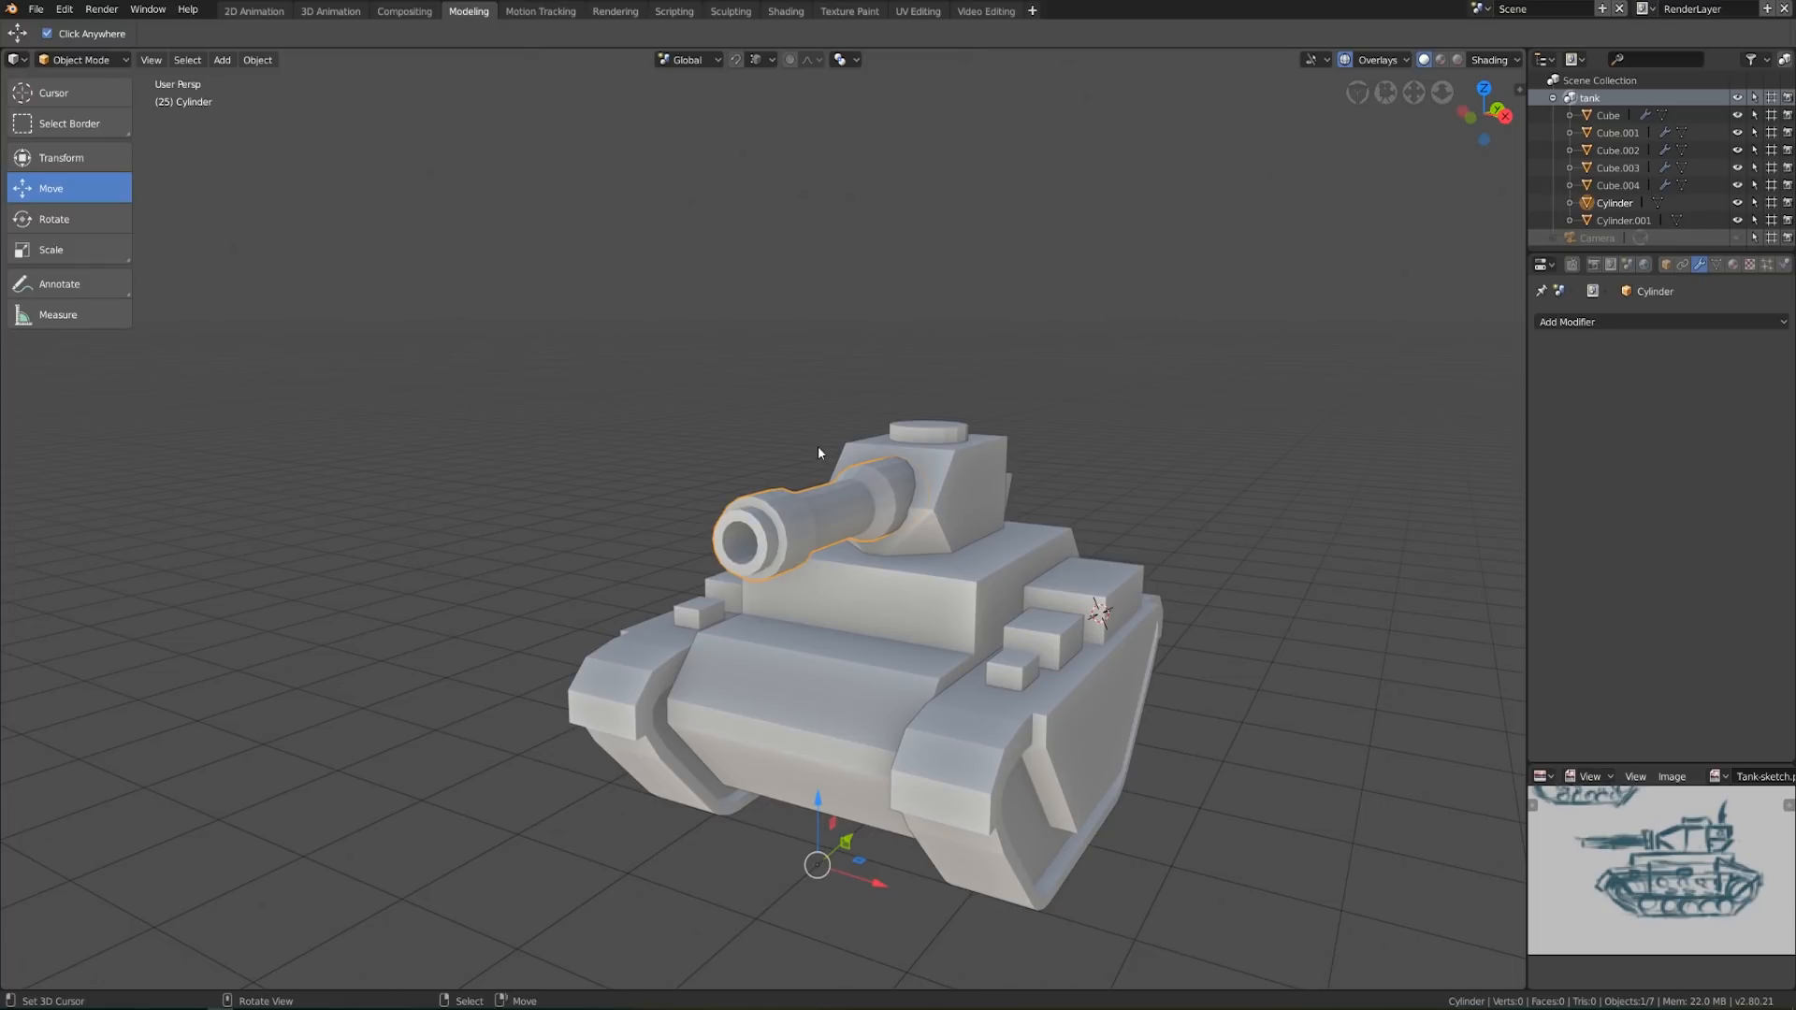
middle_drag(819, 451, 964, 552)
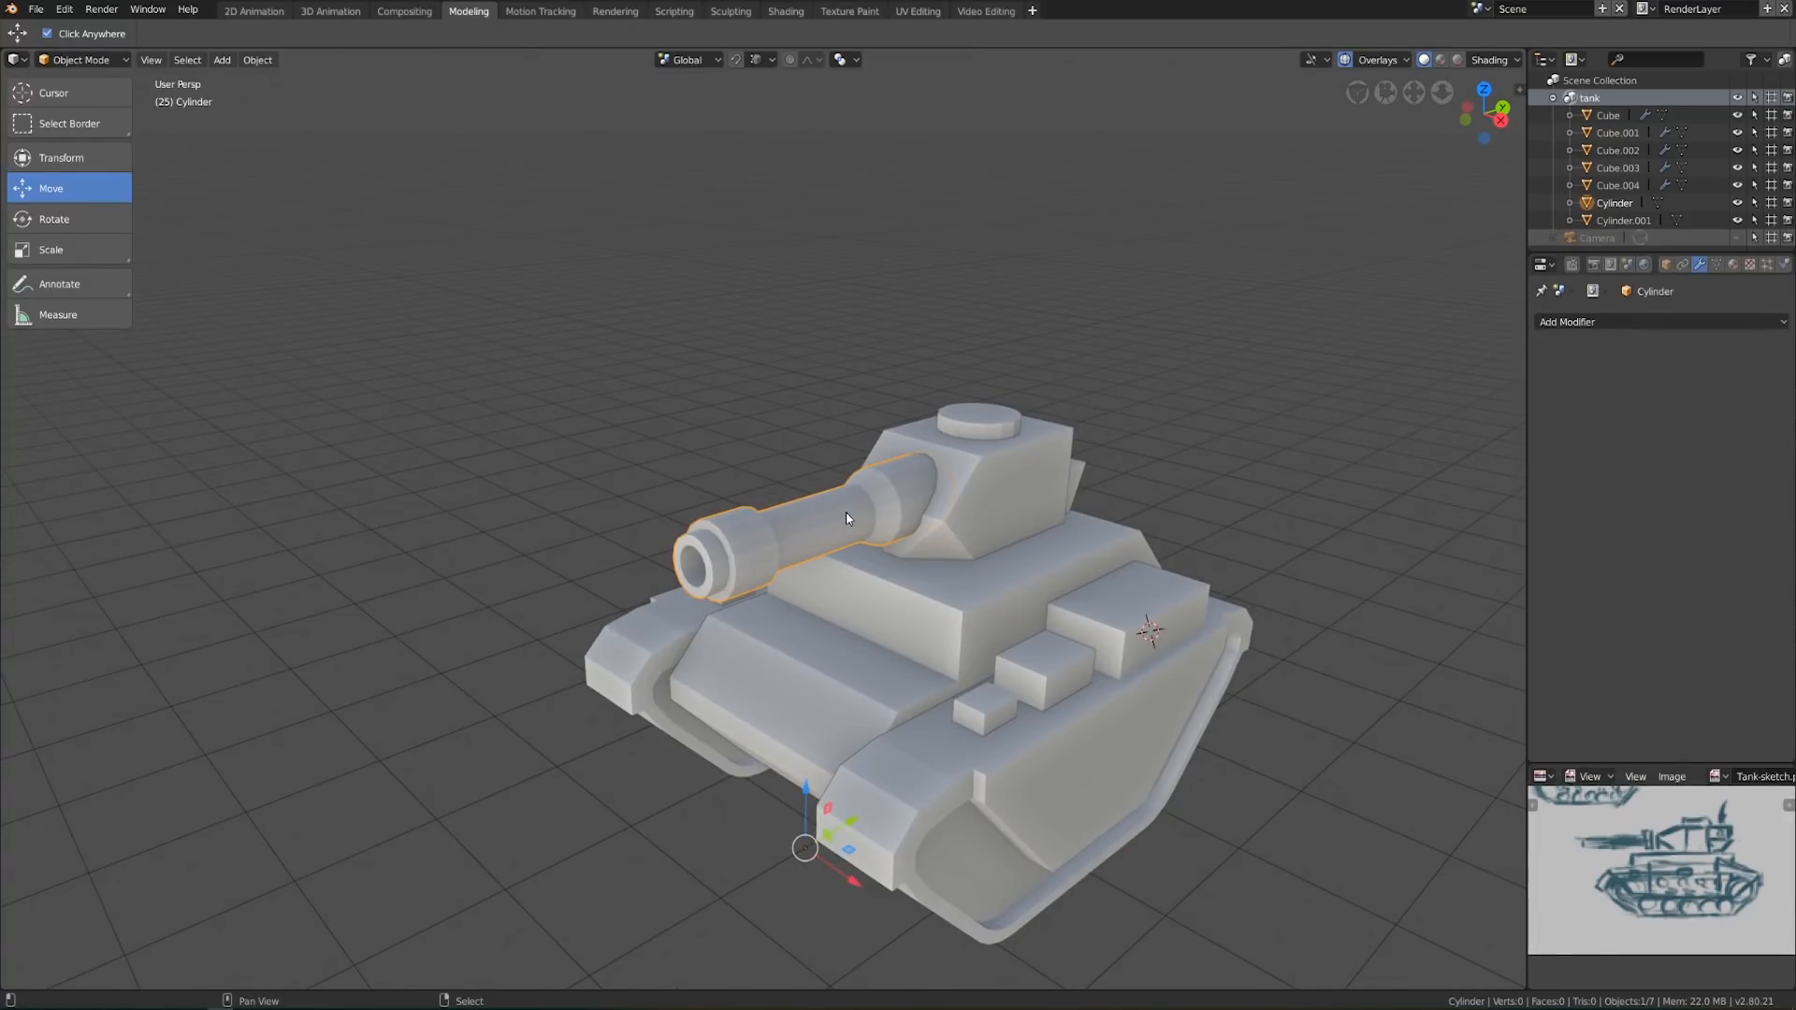
key(shift+a)
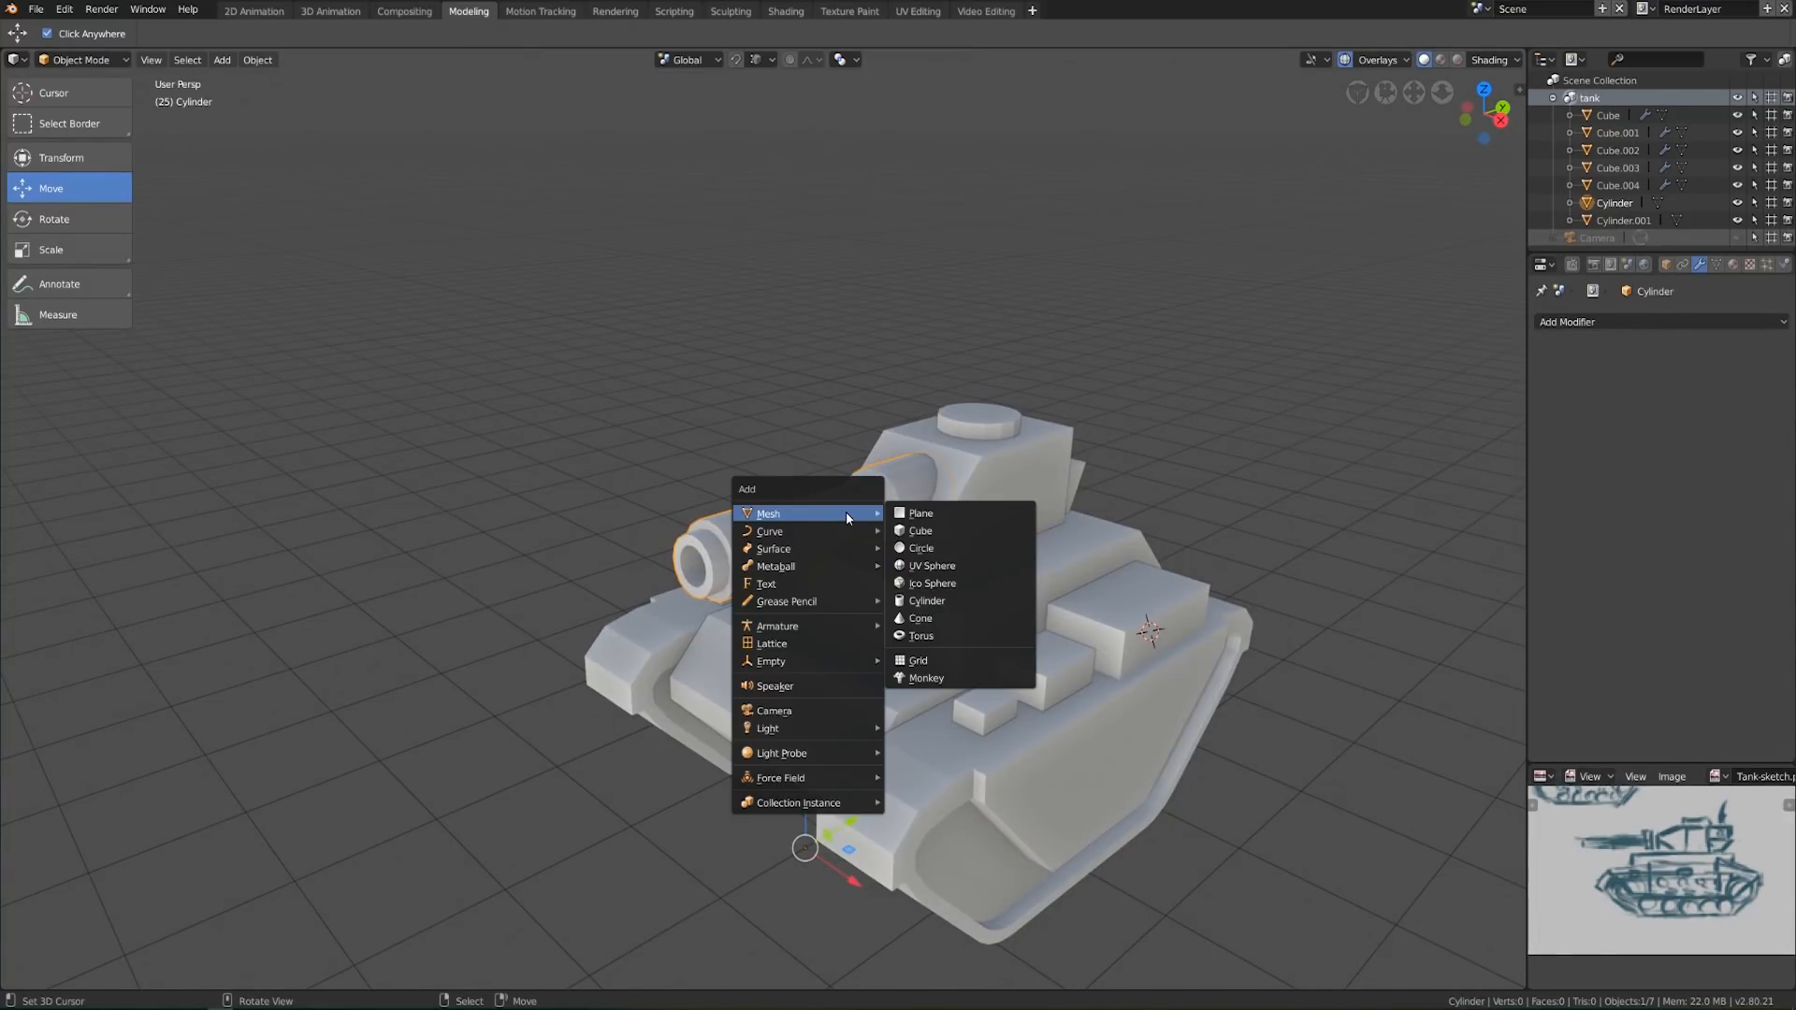
click(945, 518)
key(KP_1)
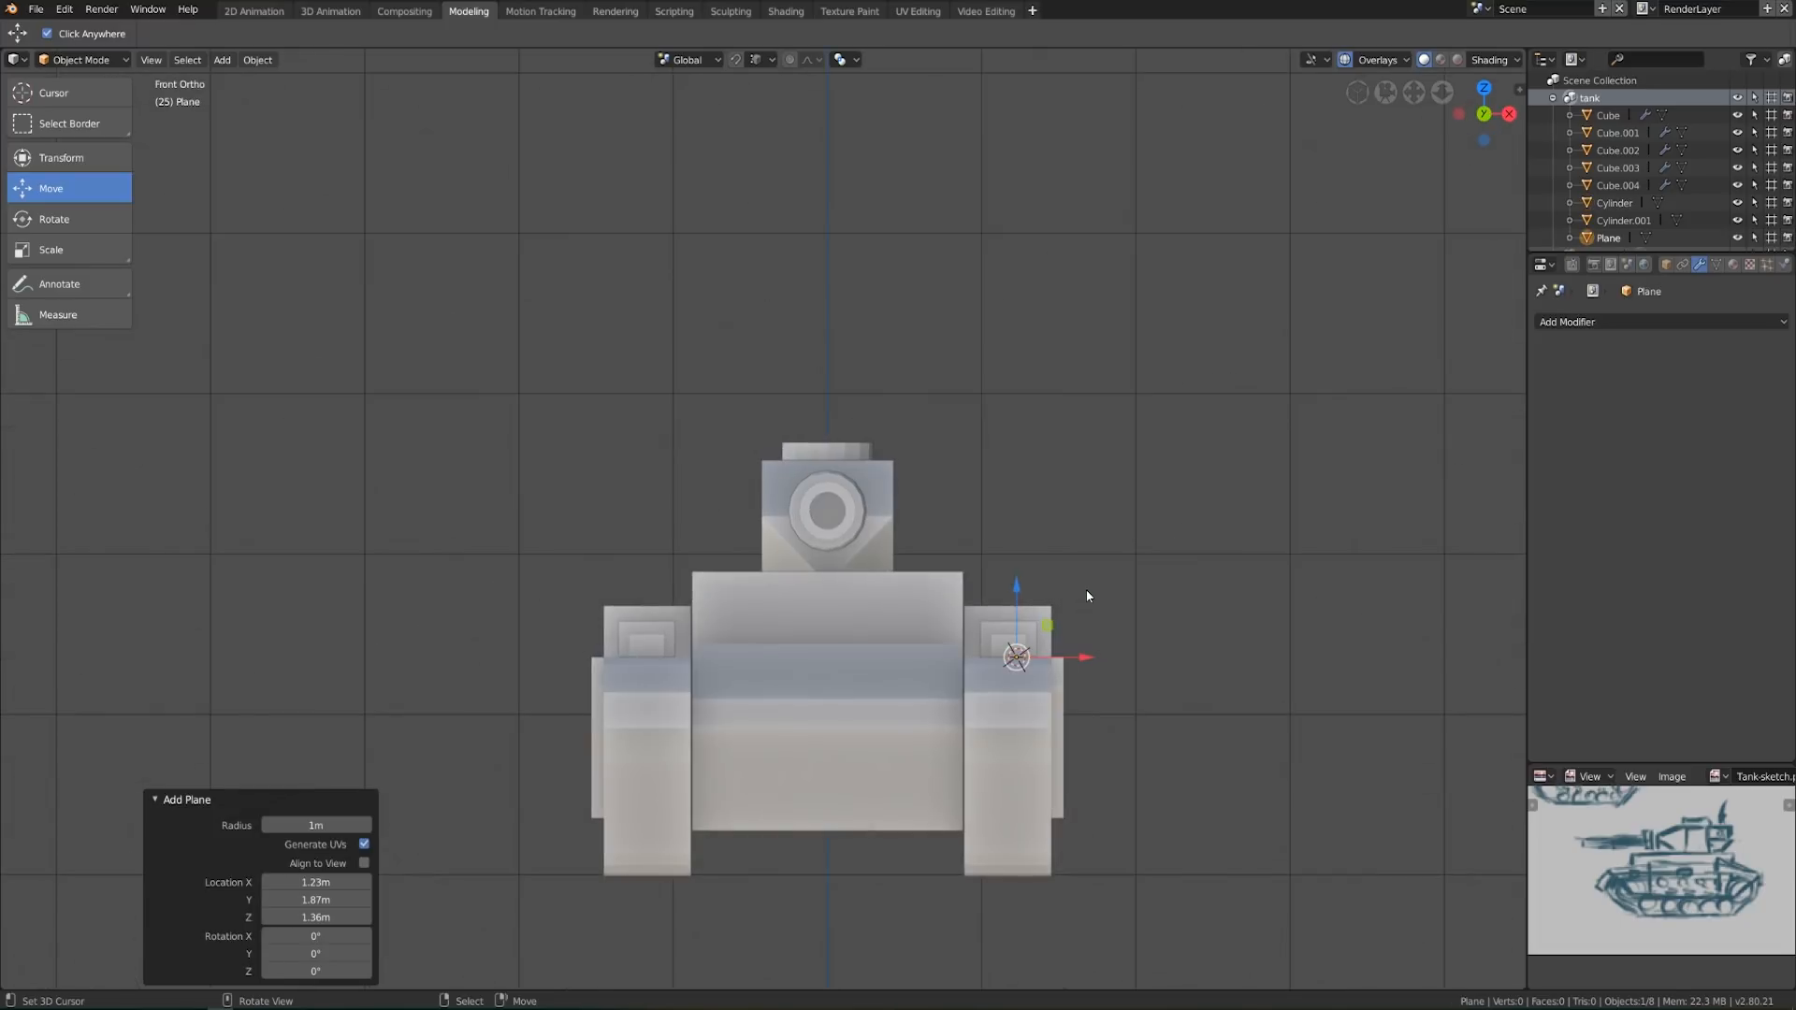
Rotate the plane 90° about X and move it -1.22 m in X and 91.9 cm in Z onto the gun barrel
key(r)
key(0)
key(x)
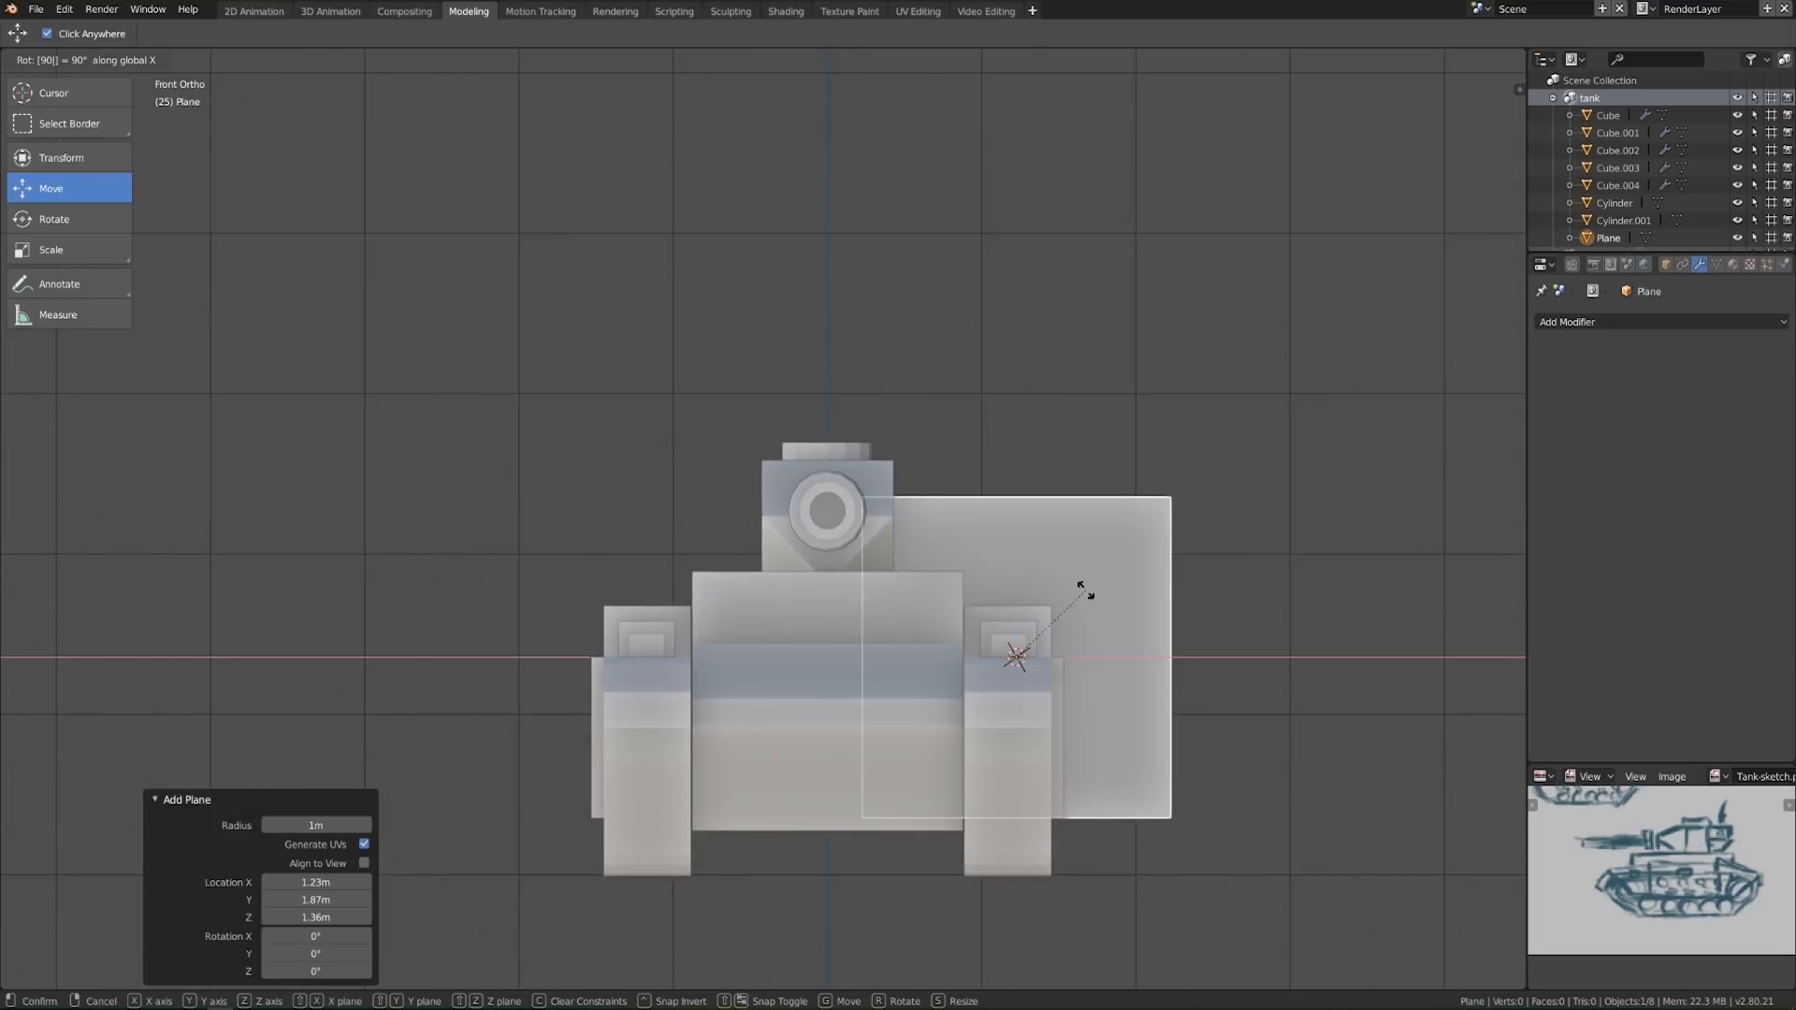
key(Return)
key(g)
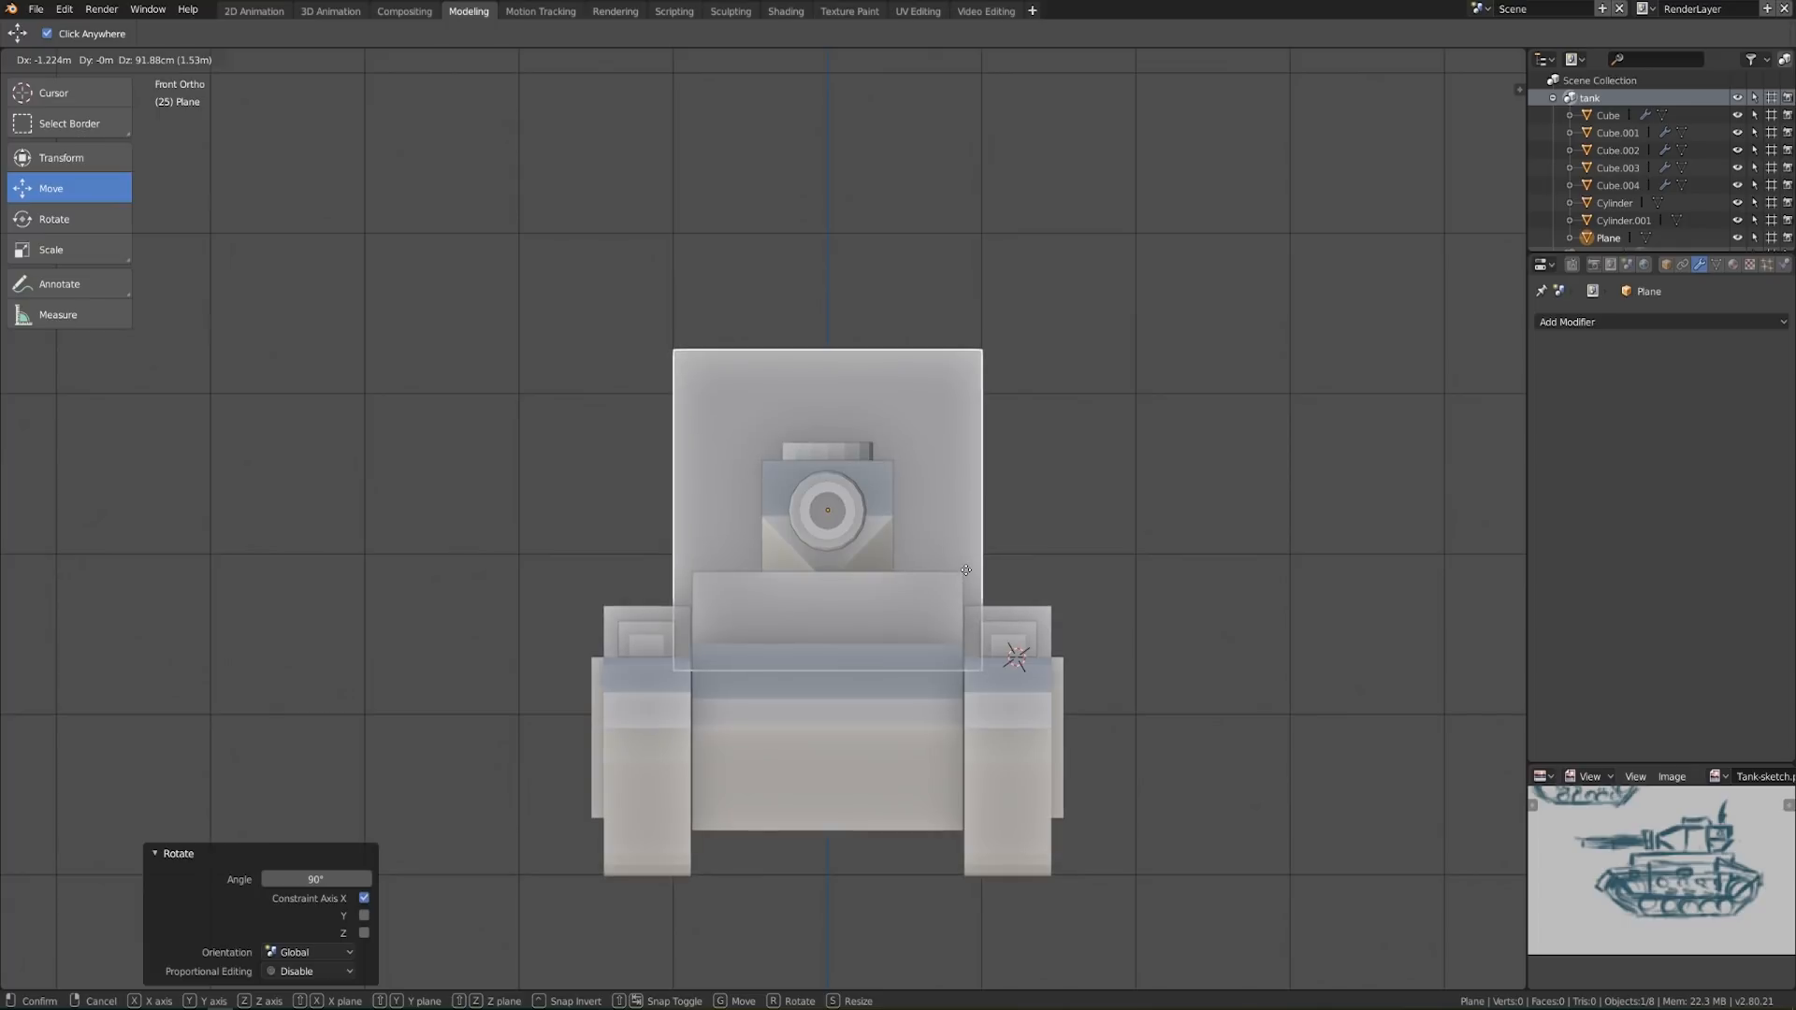
click(967, 572)
Snap the 3D cursor to the world center and the plane to the cursor, and raise the plane 2.28 m along Z onto the barrel's axis
click(845, 524)
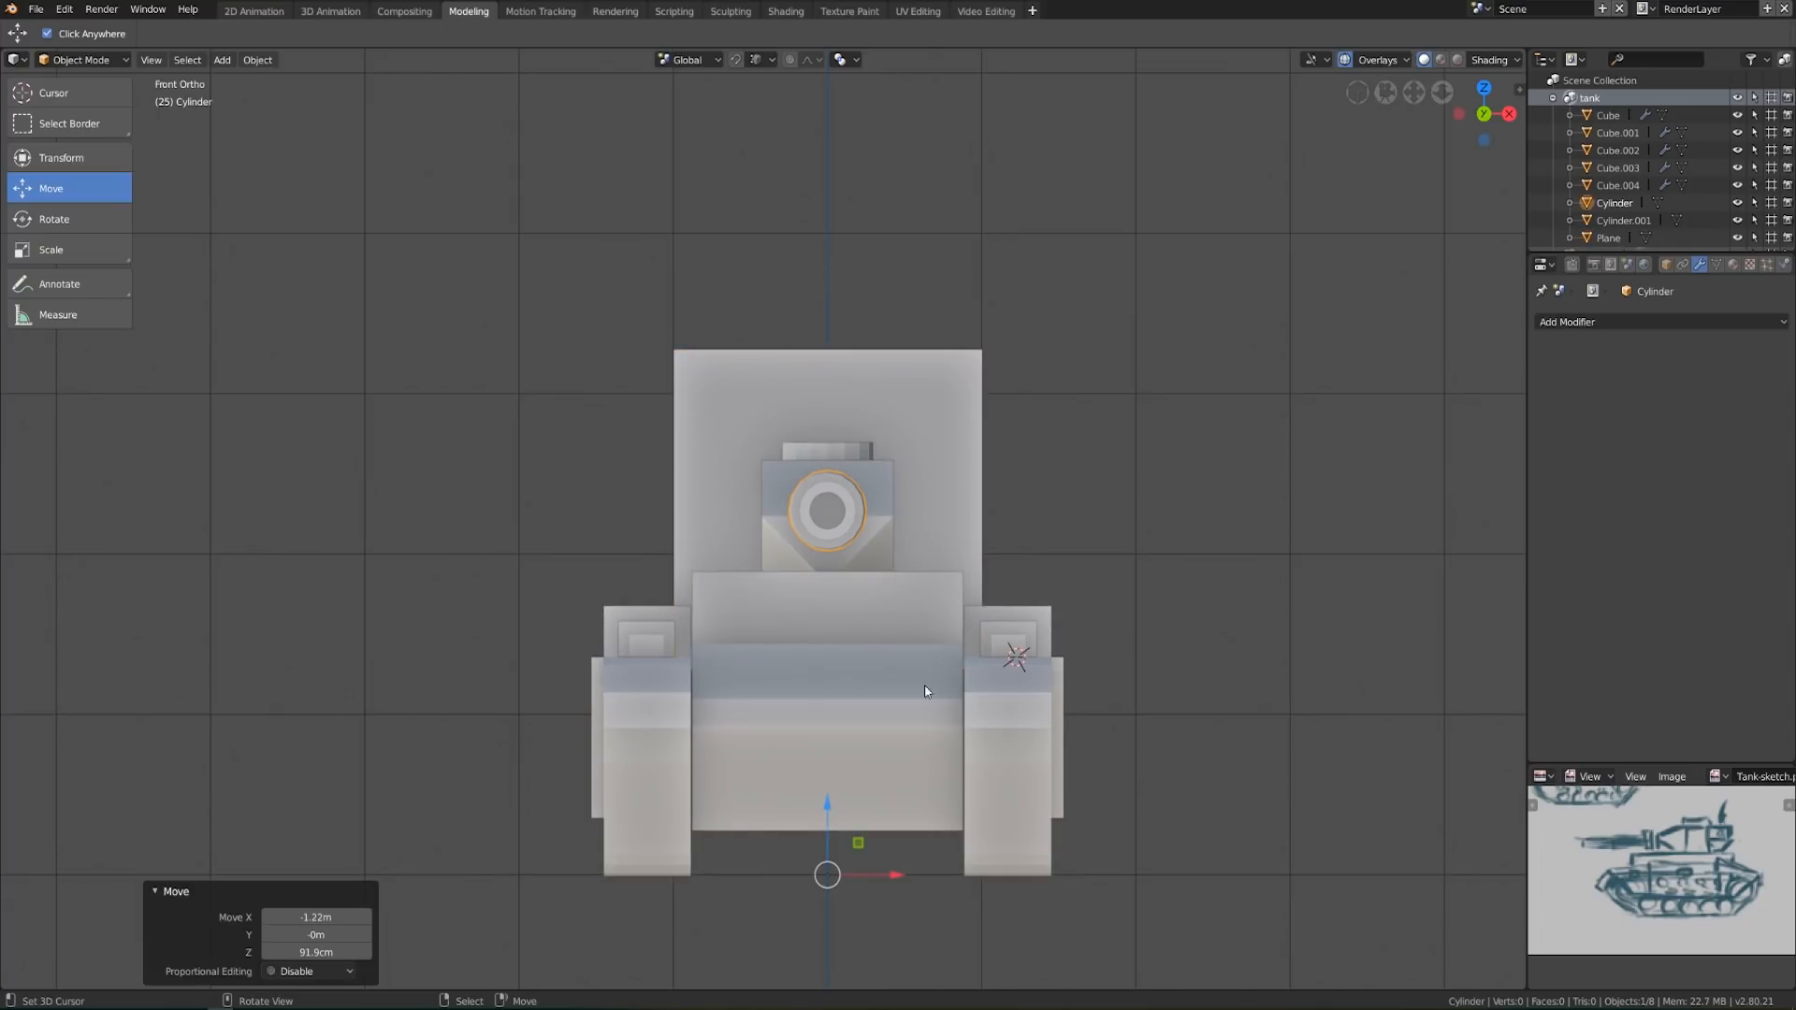
key(shift+s)
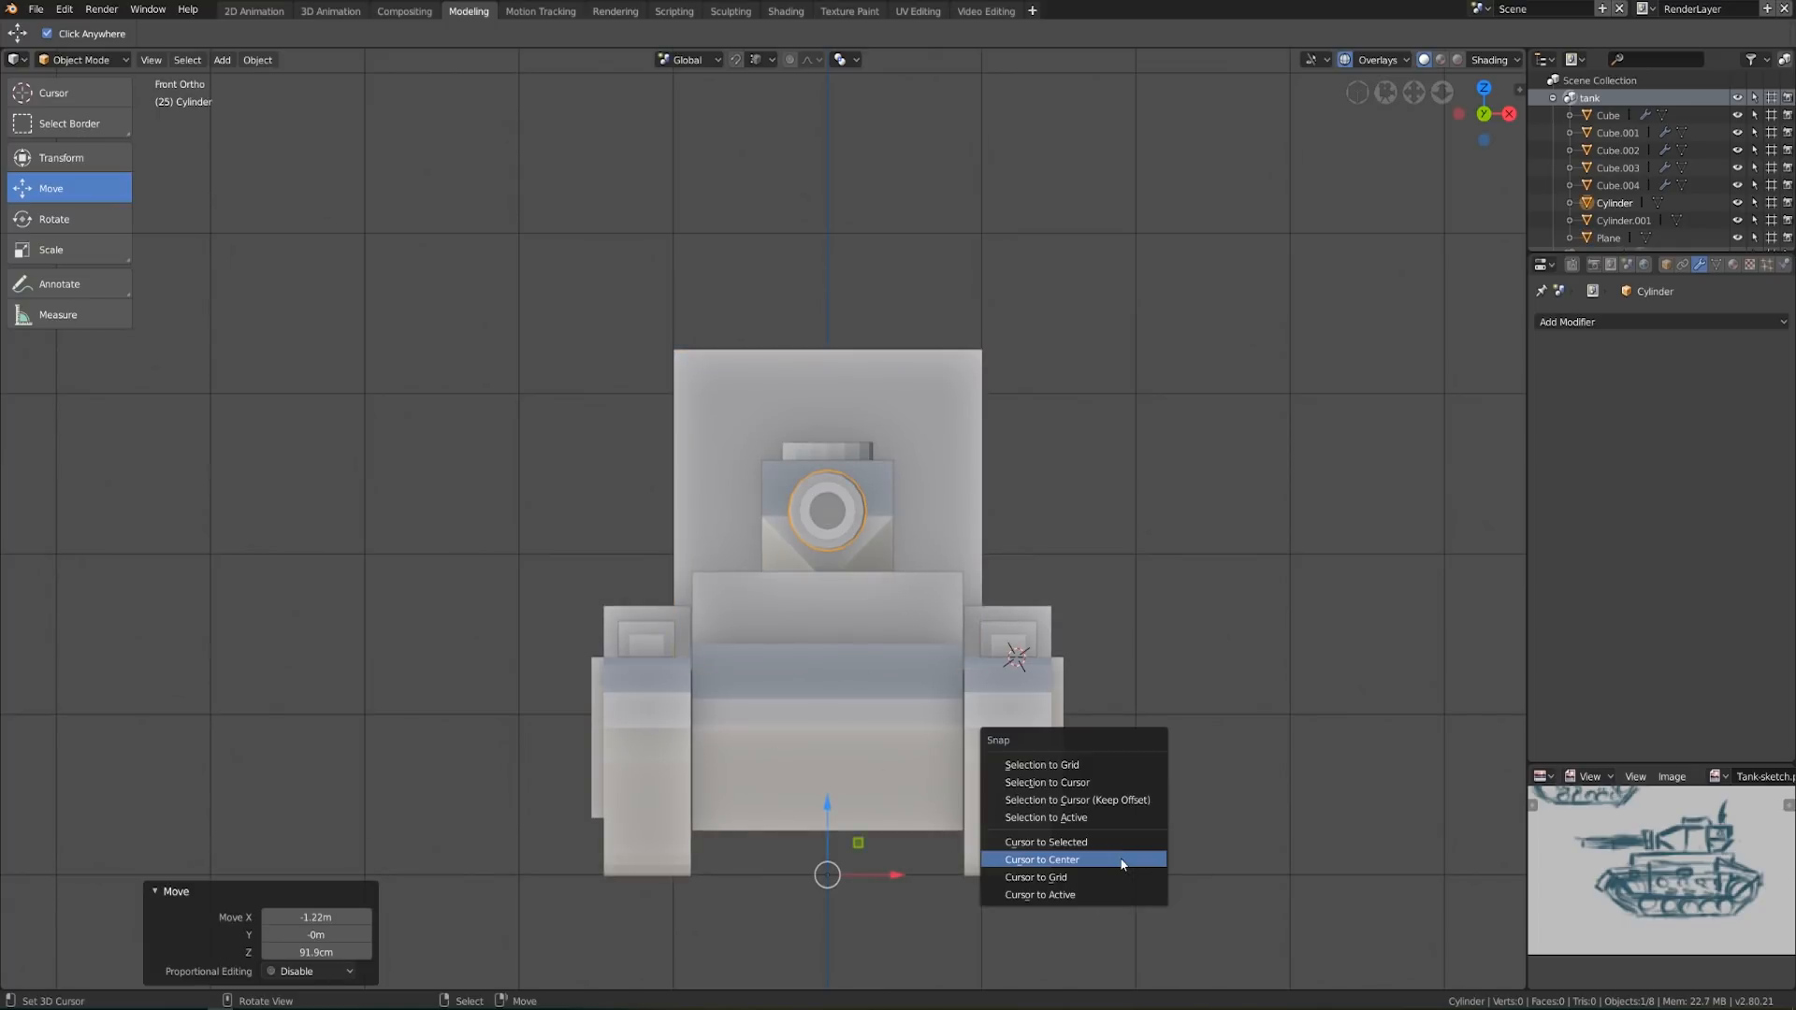
click(1122, 859)
click(933, 426)
key(shift+s)
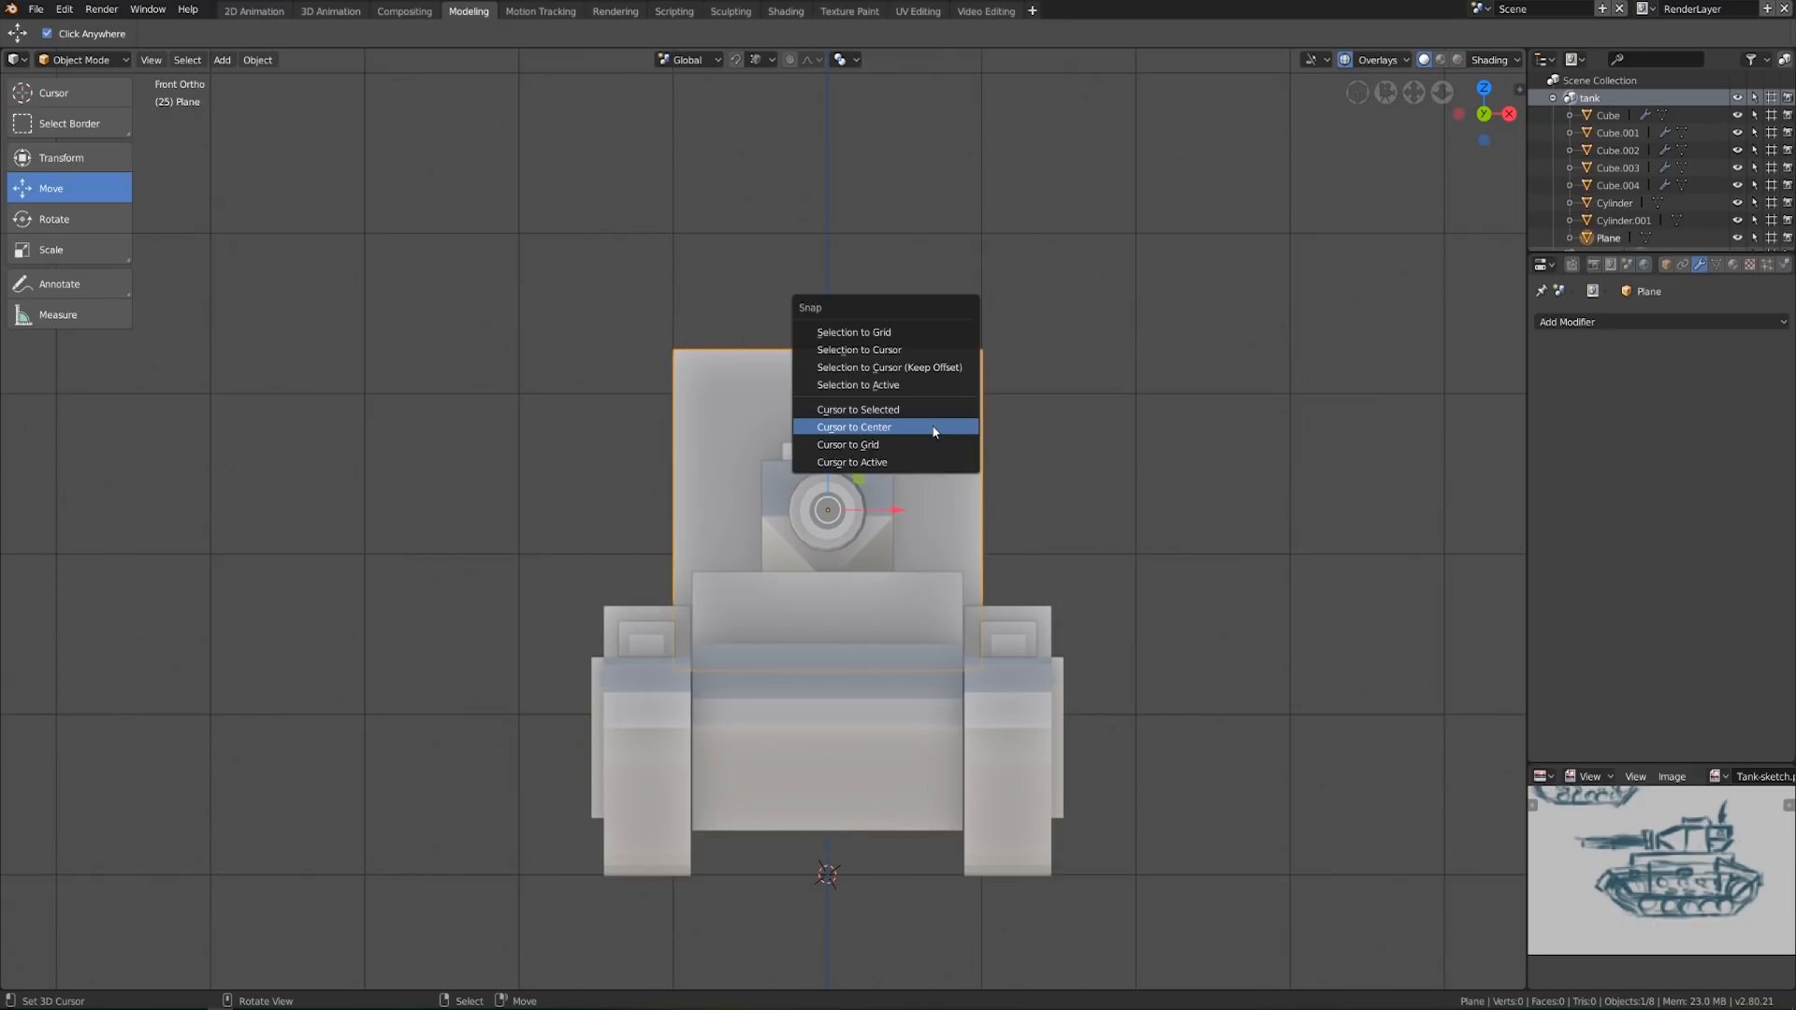
click(911, 349)
drag(827, 808, 855, 442)
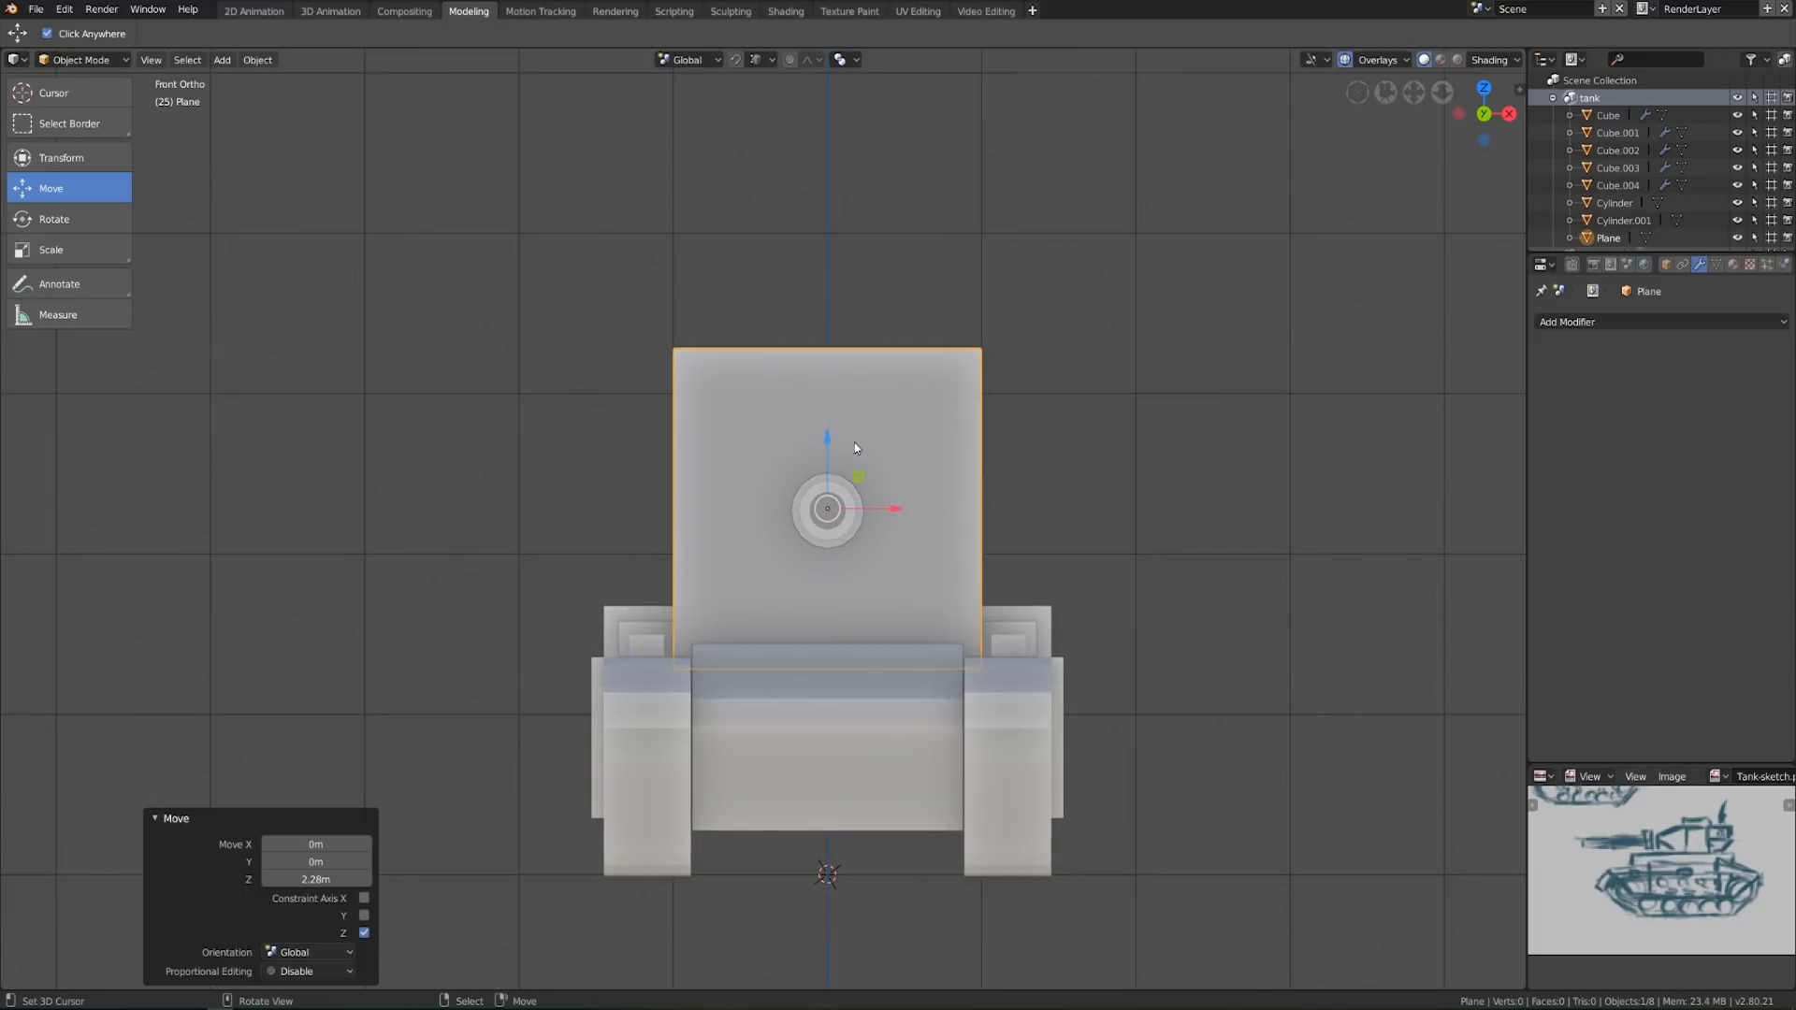
In Edit Mode, scale the plane's face to 0.346 and widen it along X by about 1.41 to form the gun shield
key(Tab)
key(s)
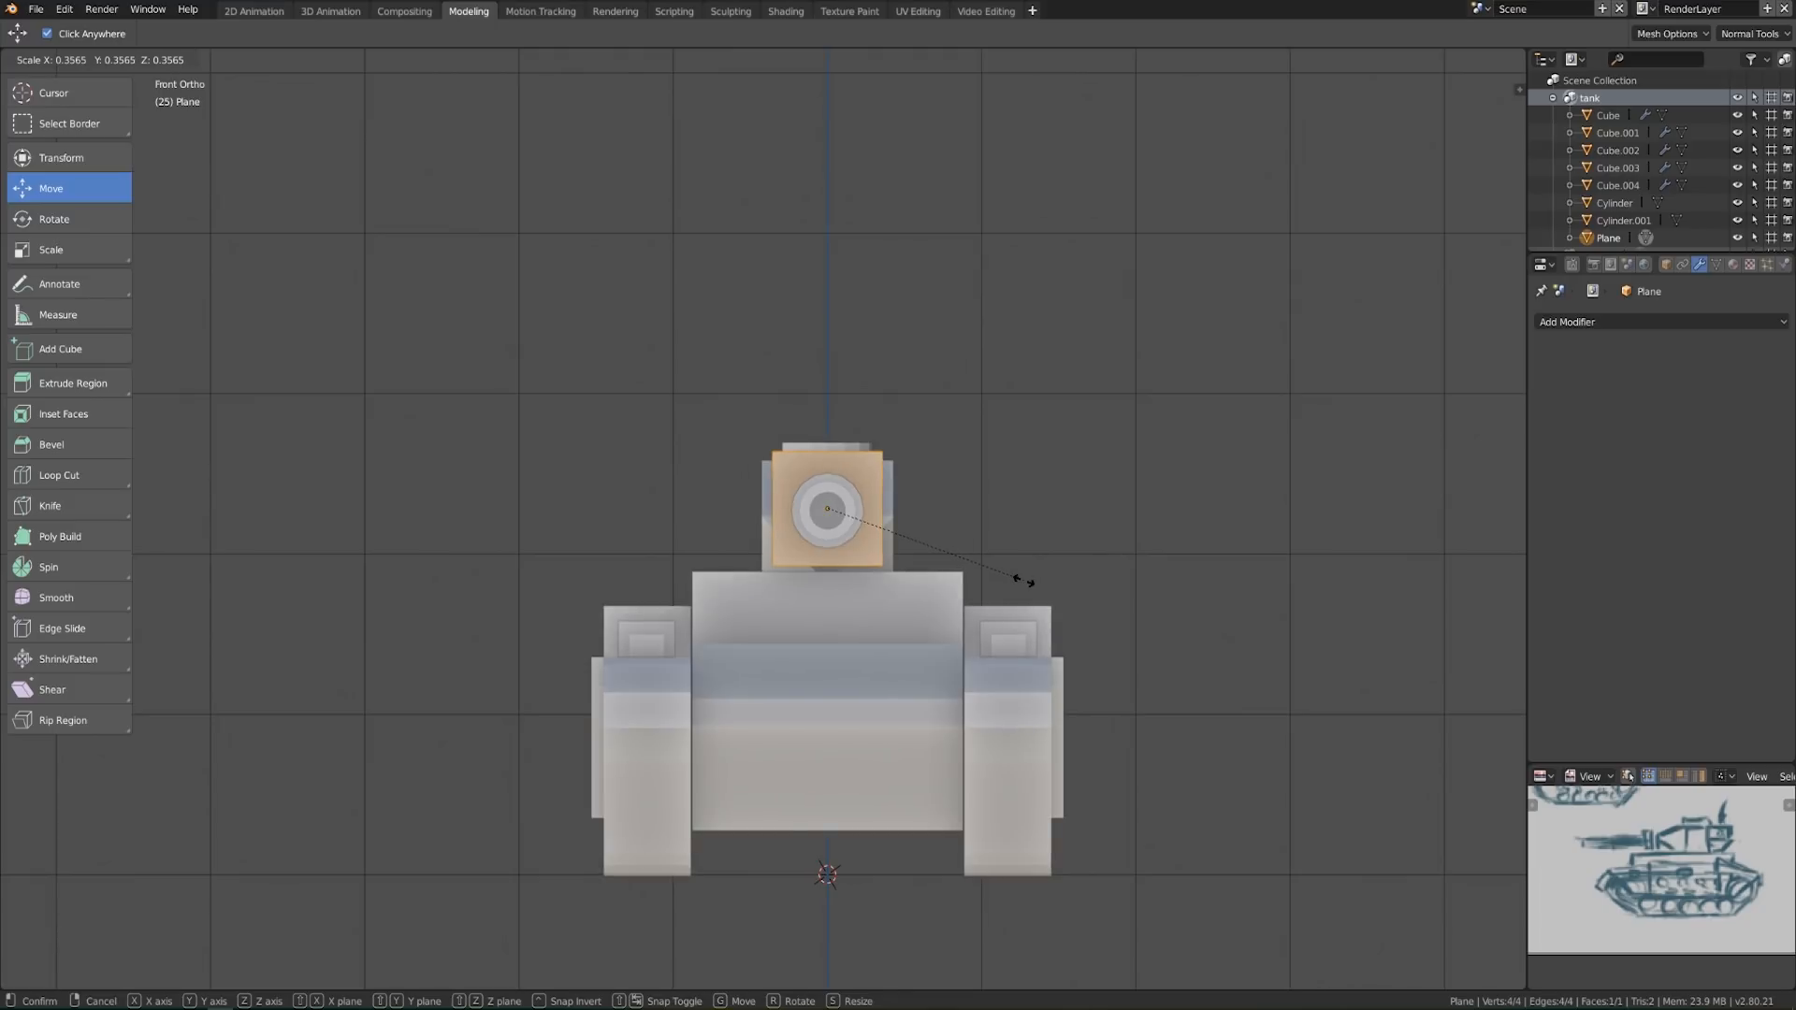
click(1018, 578)
shift+middle_drag(996, 536, 990, 584)
key(s)
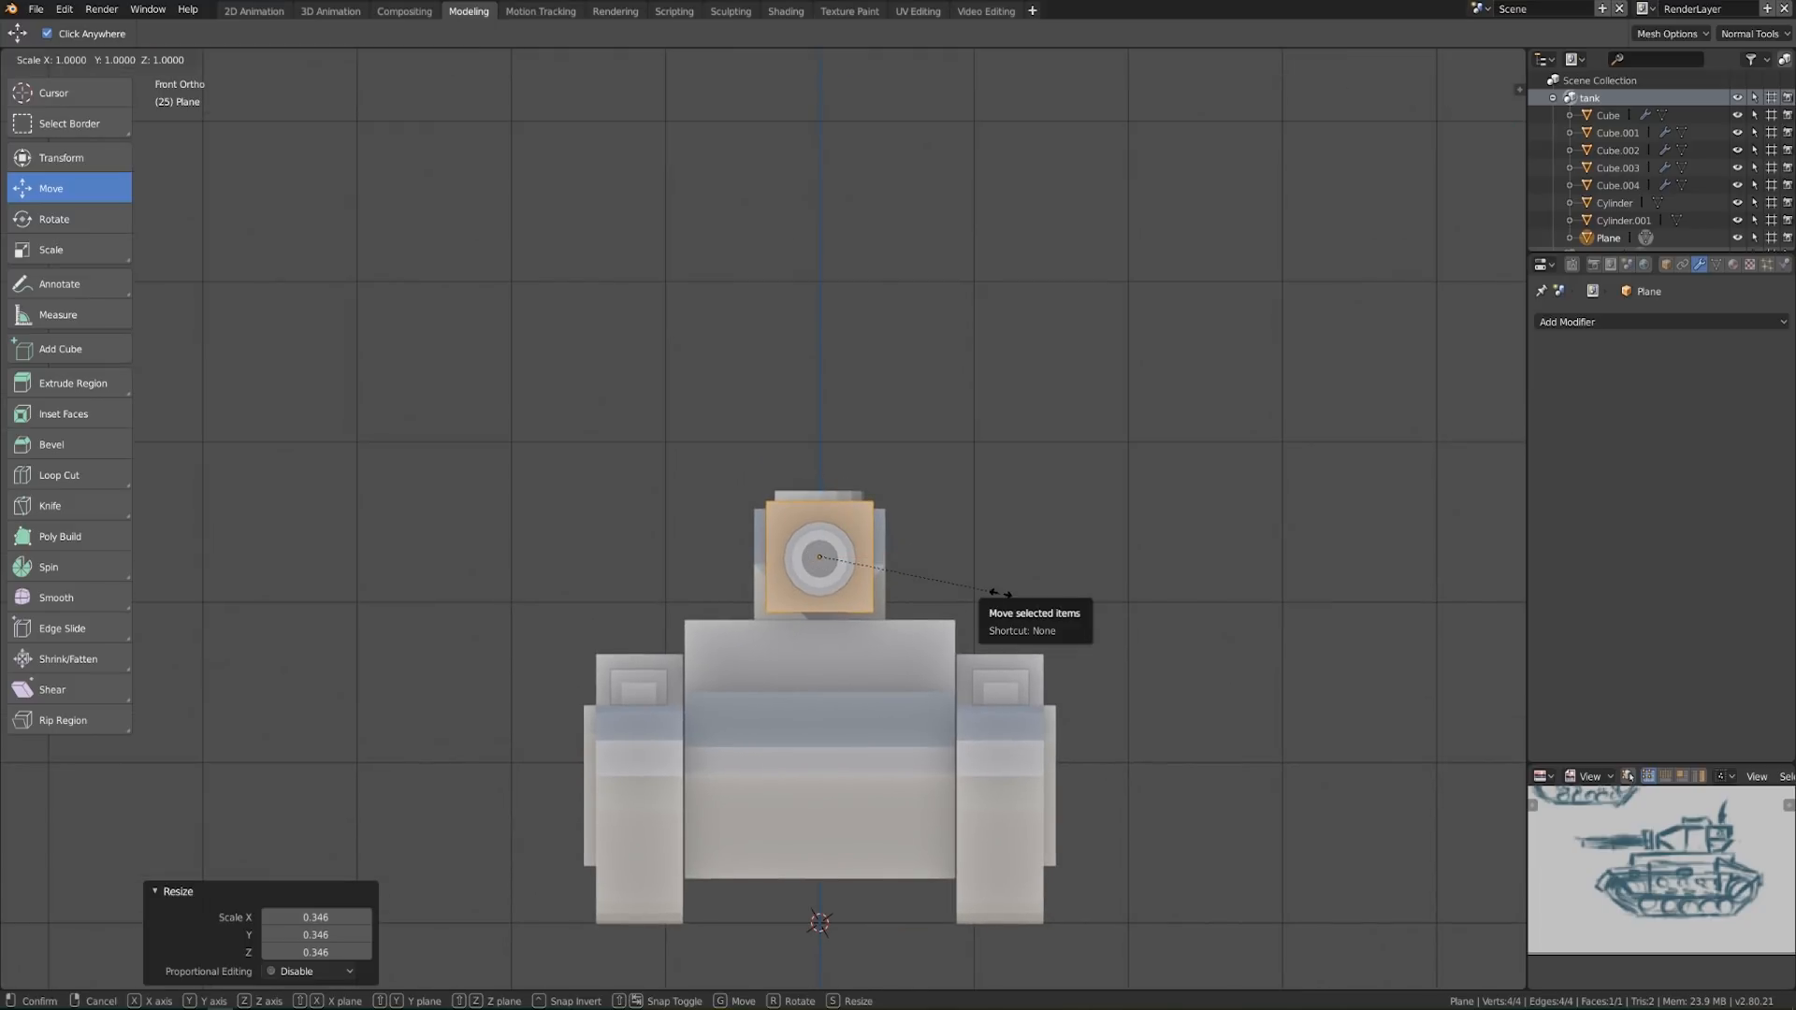
key(x)
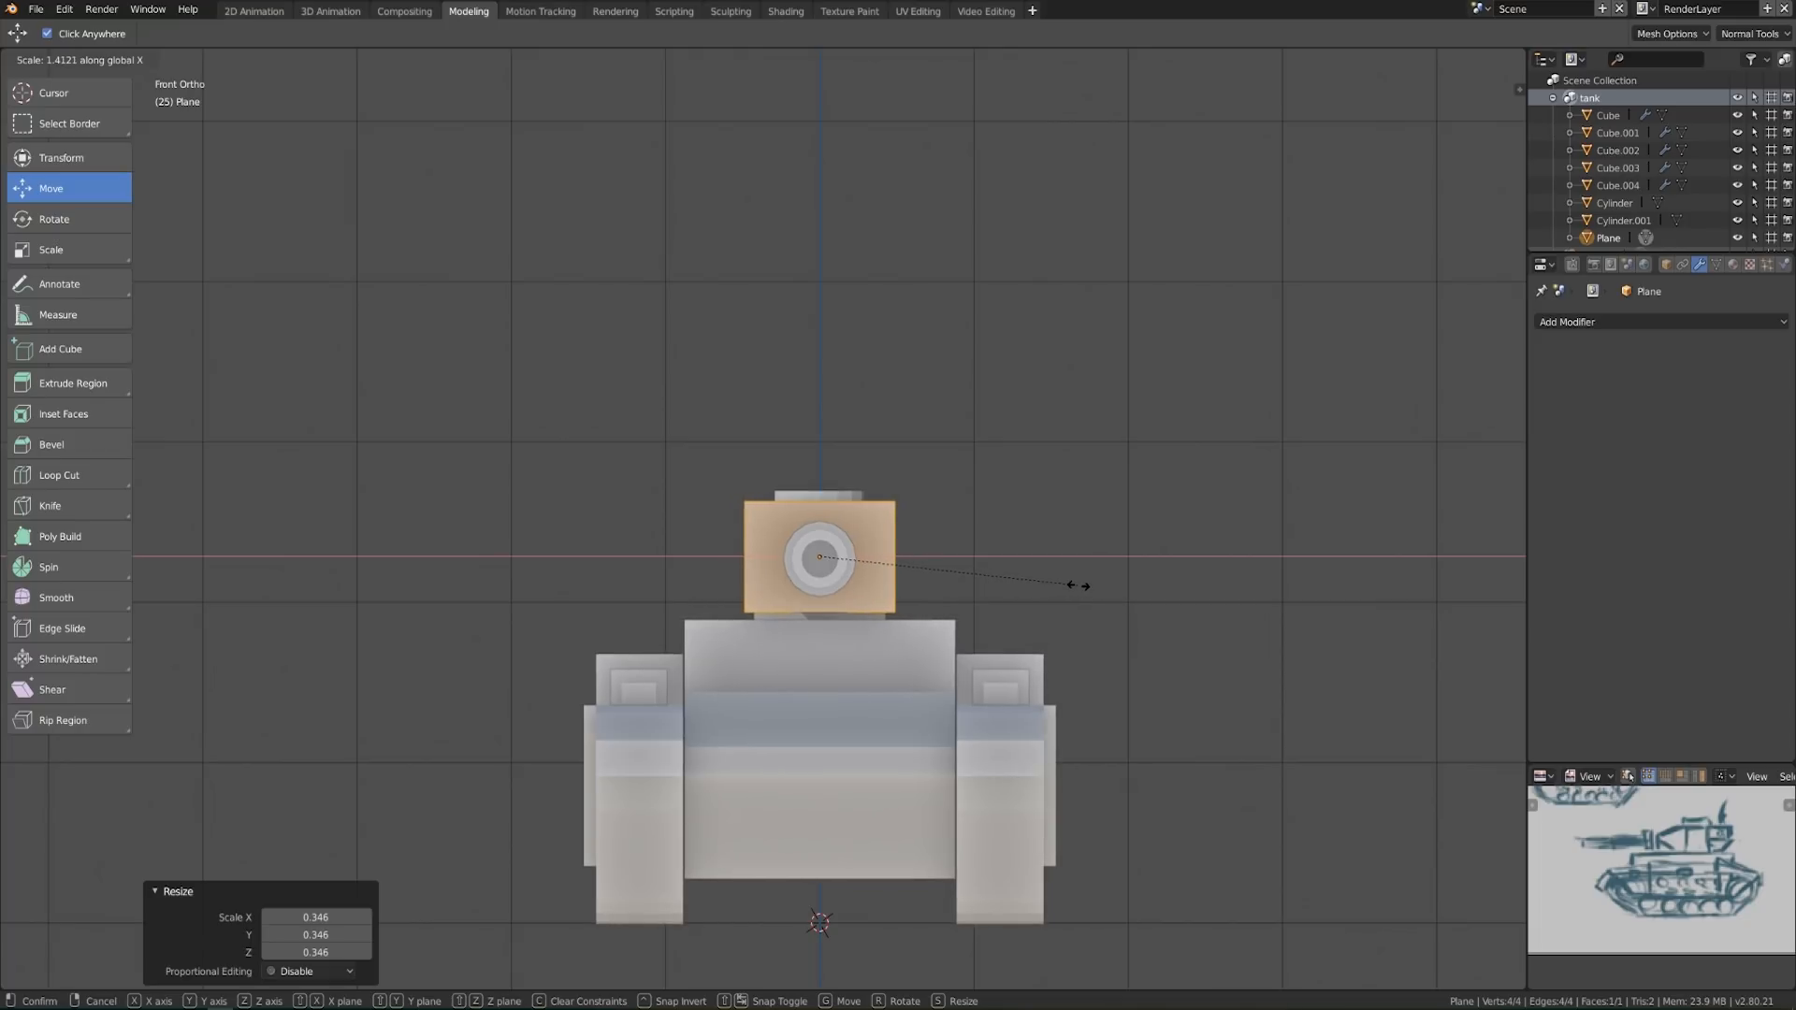
click(1079, 585)
middle_drag(1078, 585, 890, 649)
key(Tab)
Add a Solidify modifier to the shield plane with a thickness of 8 cm
scroll(889, 649, up, 3)
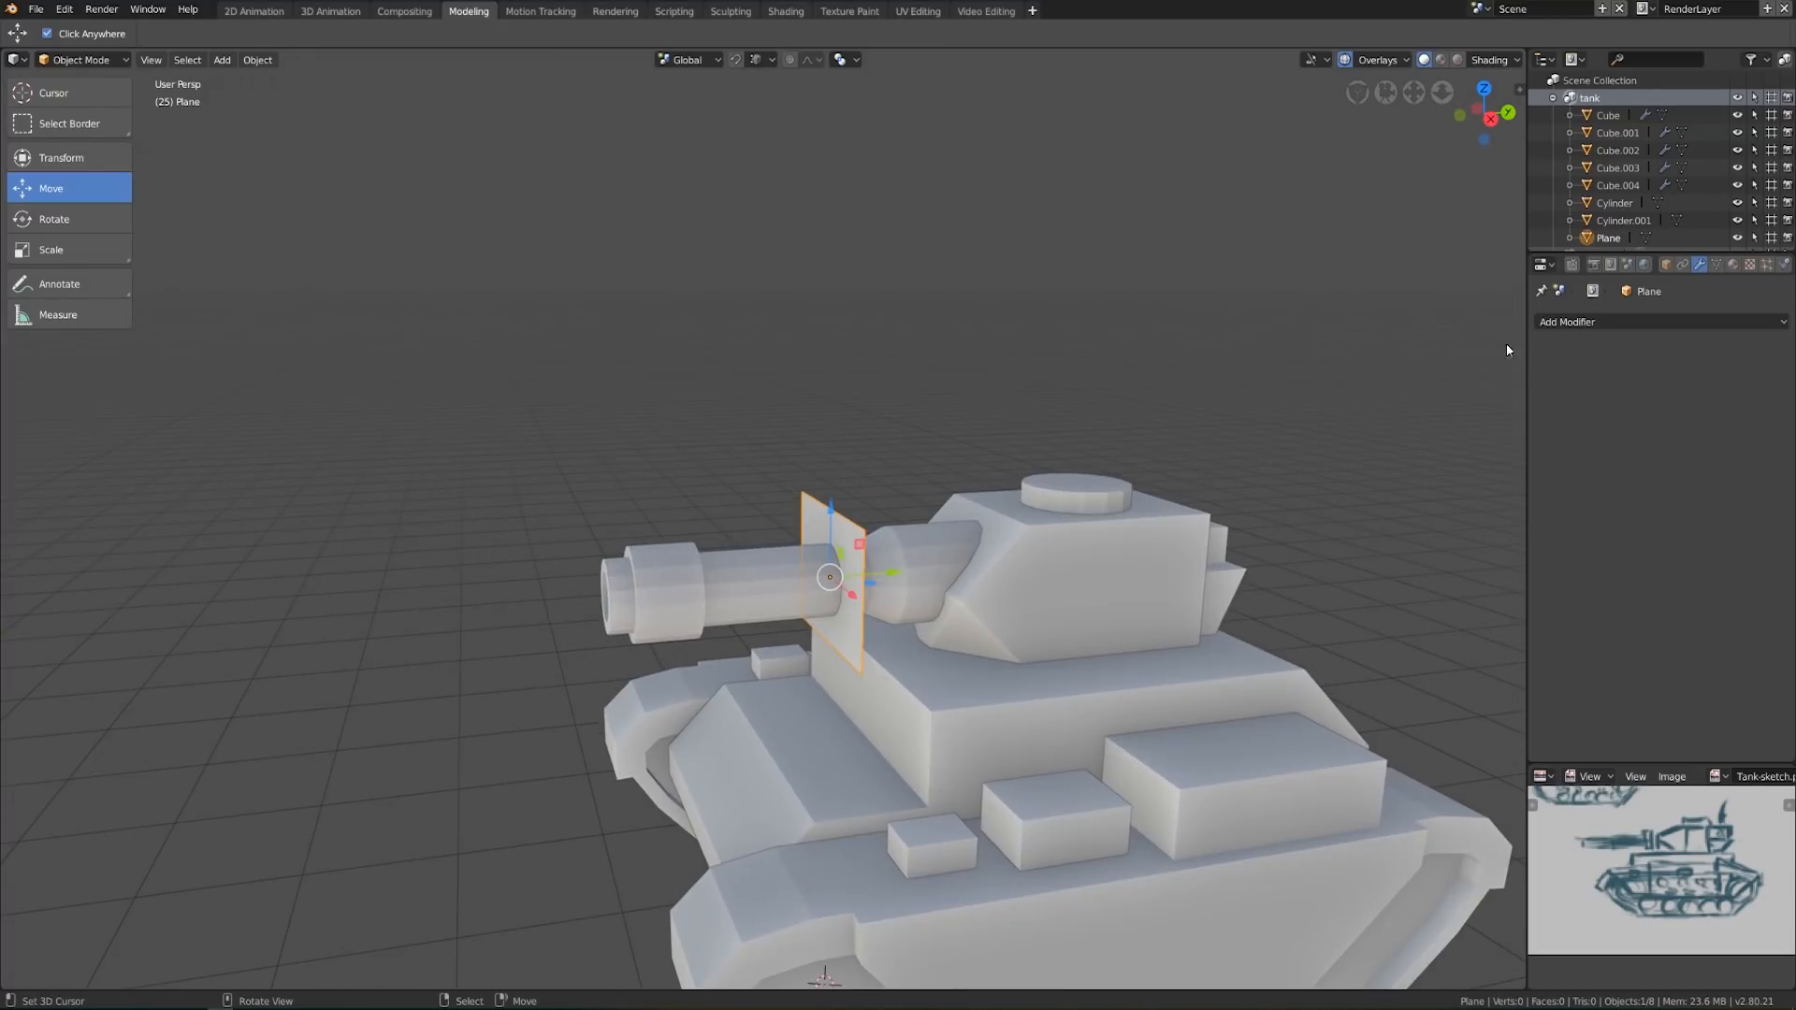
click(1602, 321)
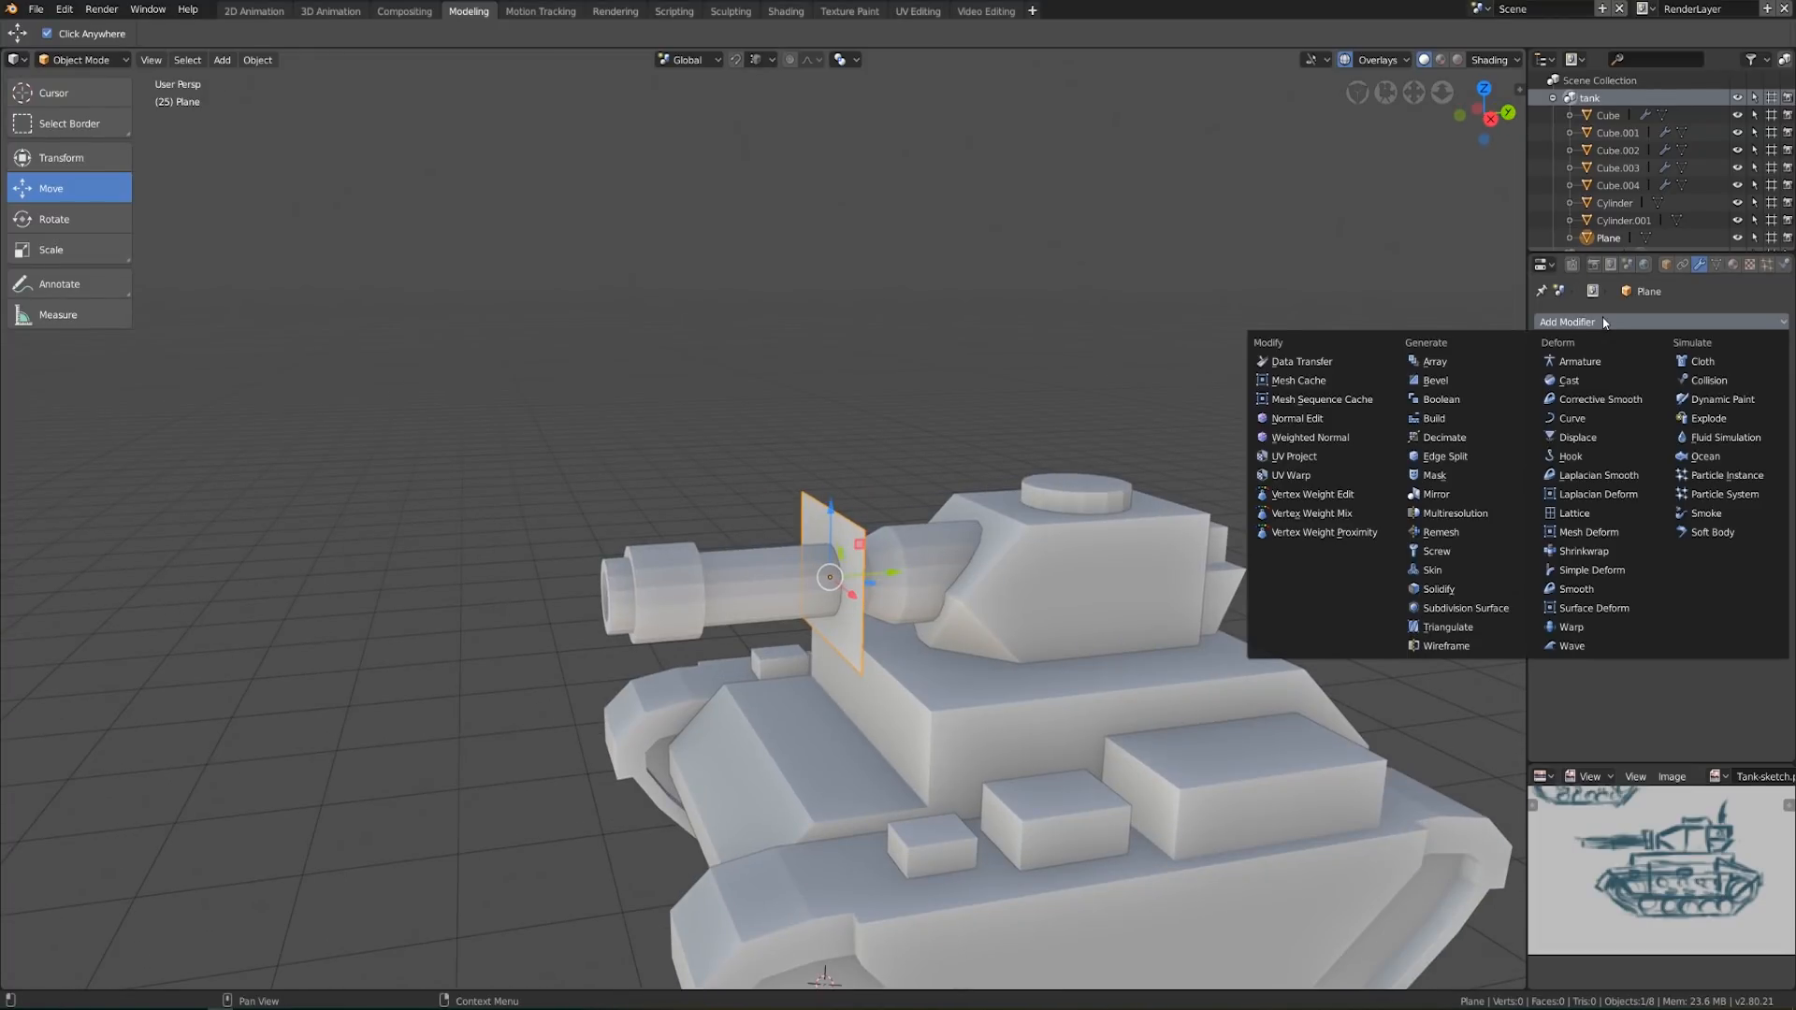
click(1472, 589)
drag(1597, 396, 1627, 395)
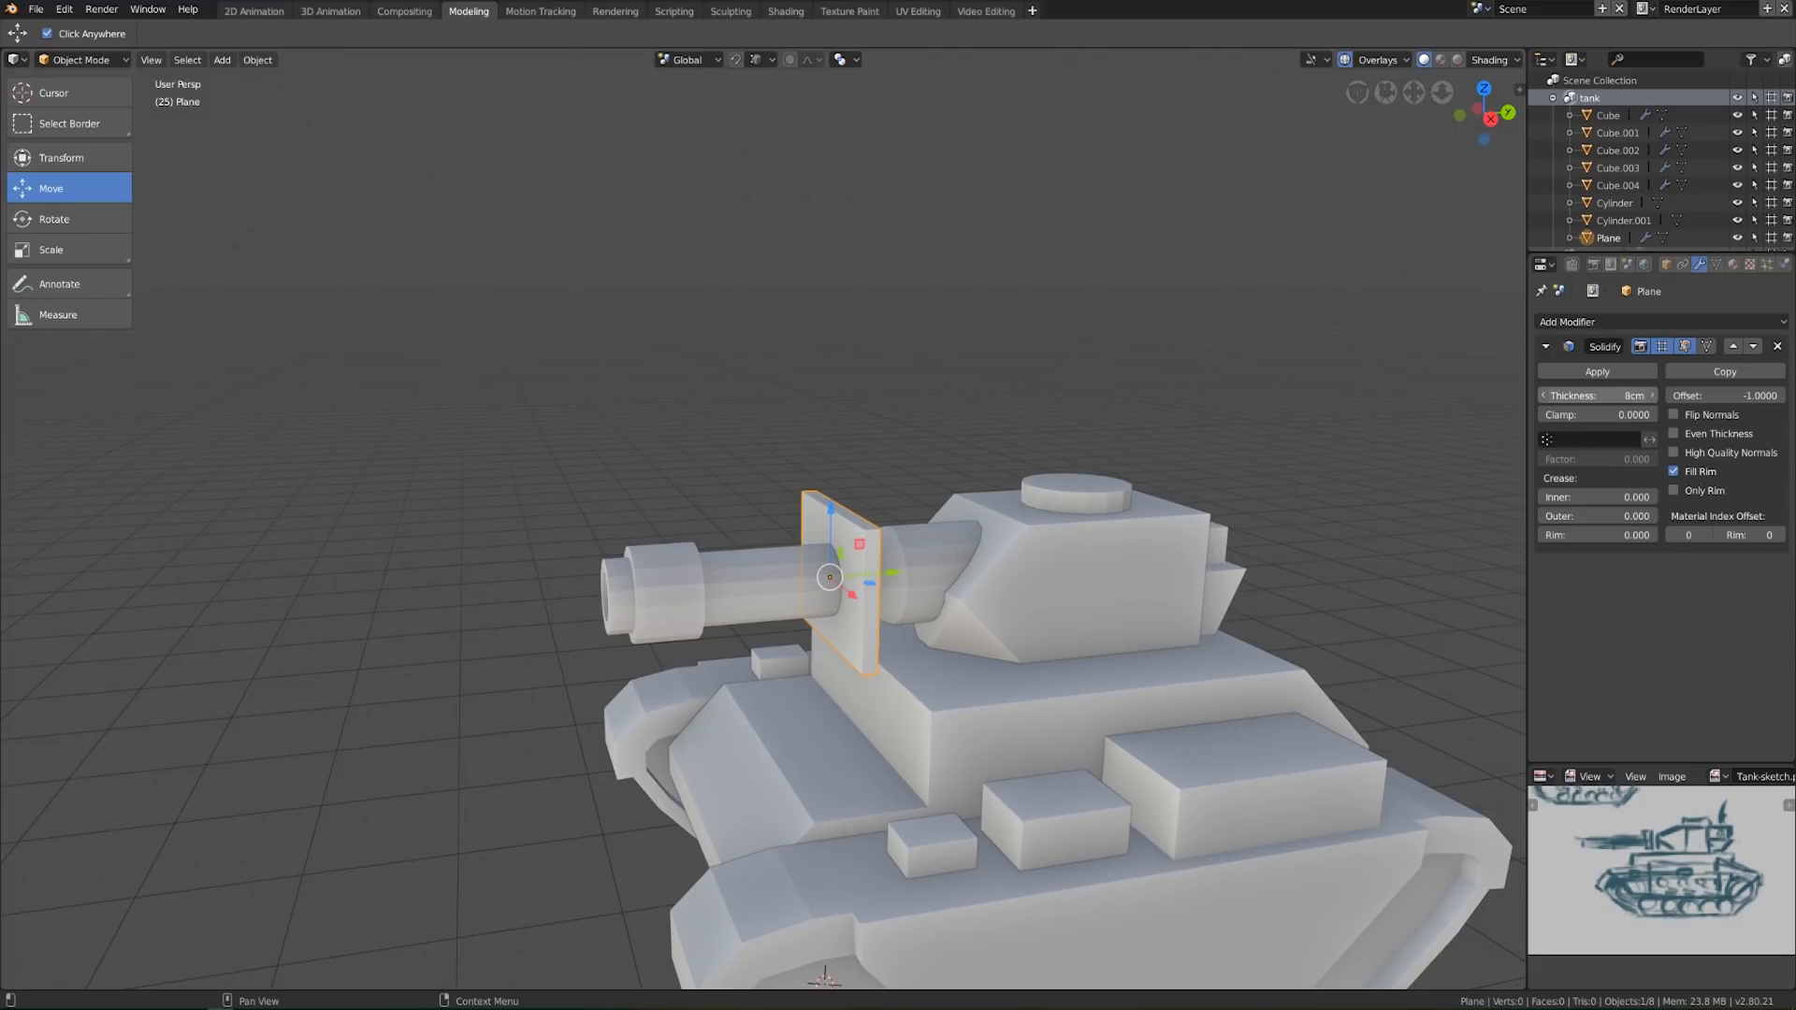
Extrude the shield's top edge 22.1 cm along Y and 19.5 cm up in Z as a sloped upper flap
mouse_move(1066, 549)
middle_down()
mouse_move(1206, 537)
mouse_move(1062, 537)
middle_up()
key(Tab)
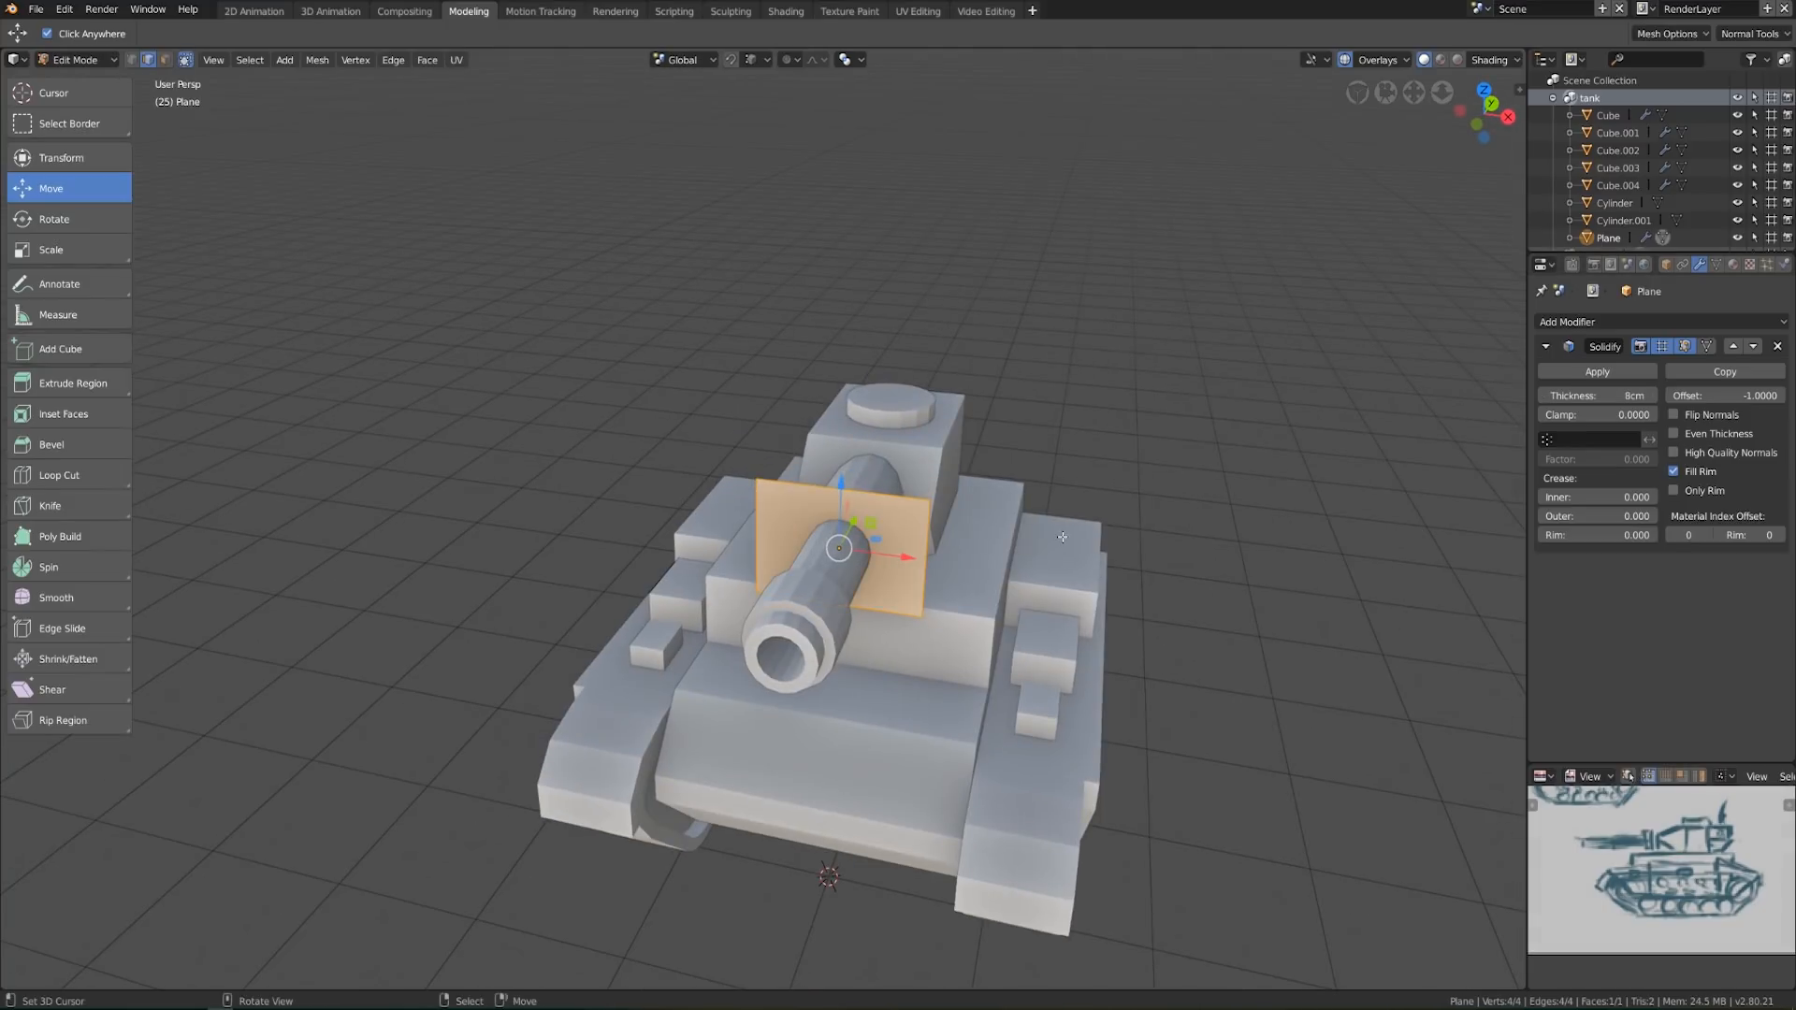
shift+middle_drag(921, 578, 880, 666)
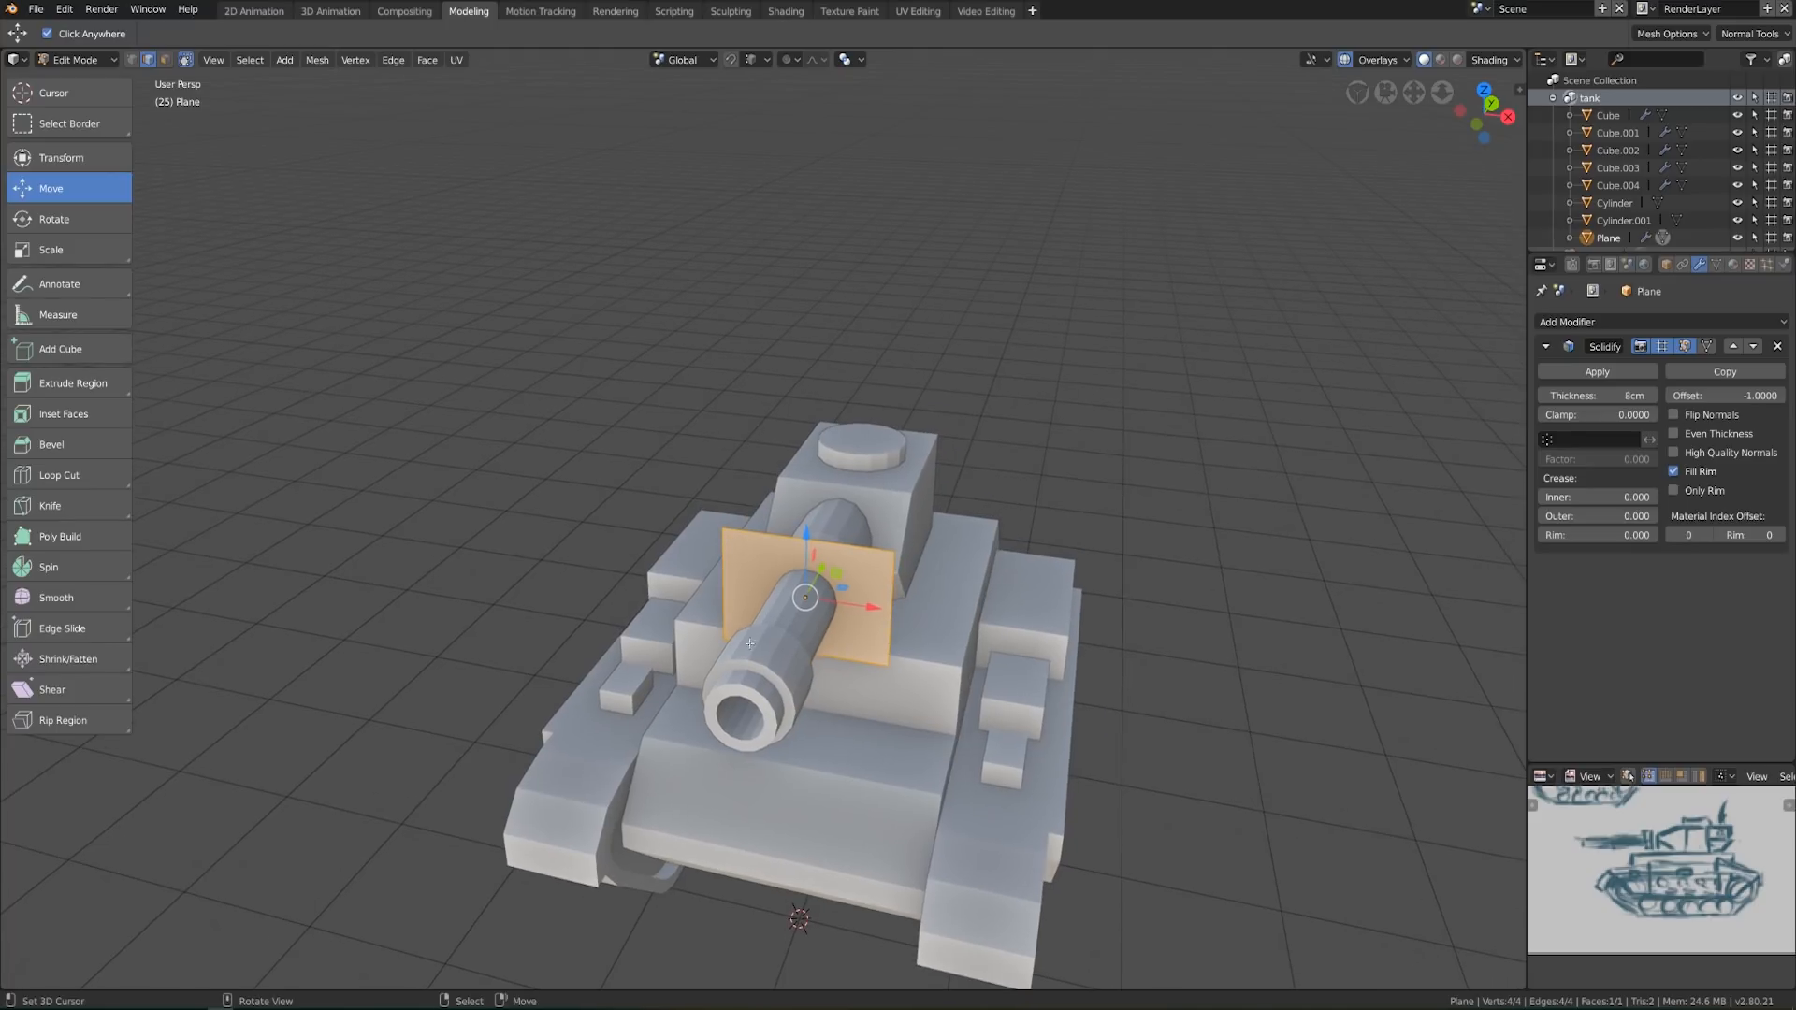
middle_drag(824, 595, 871, 641)
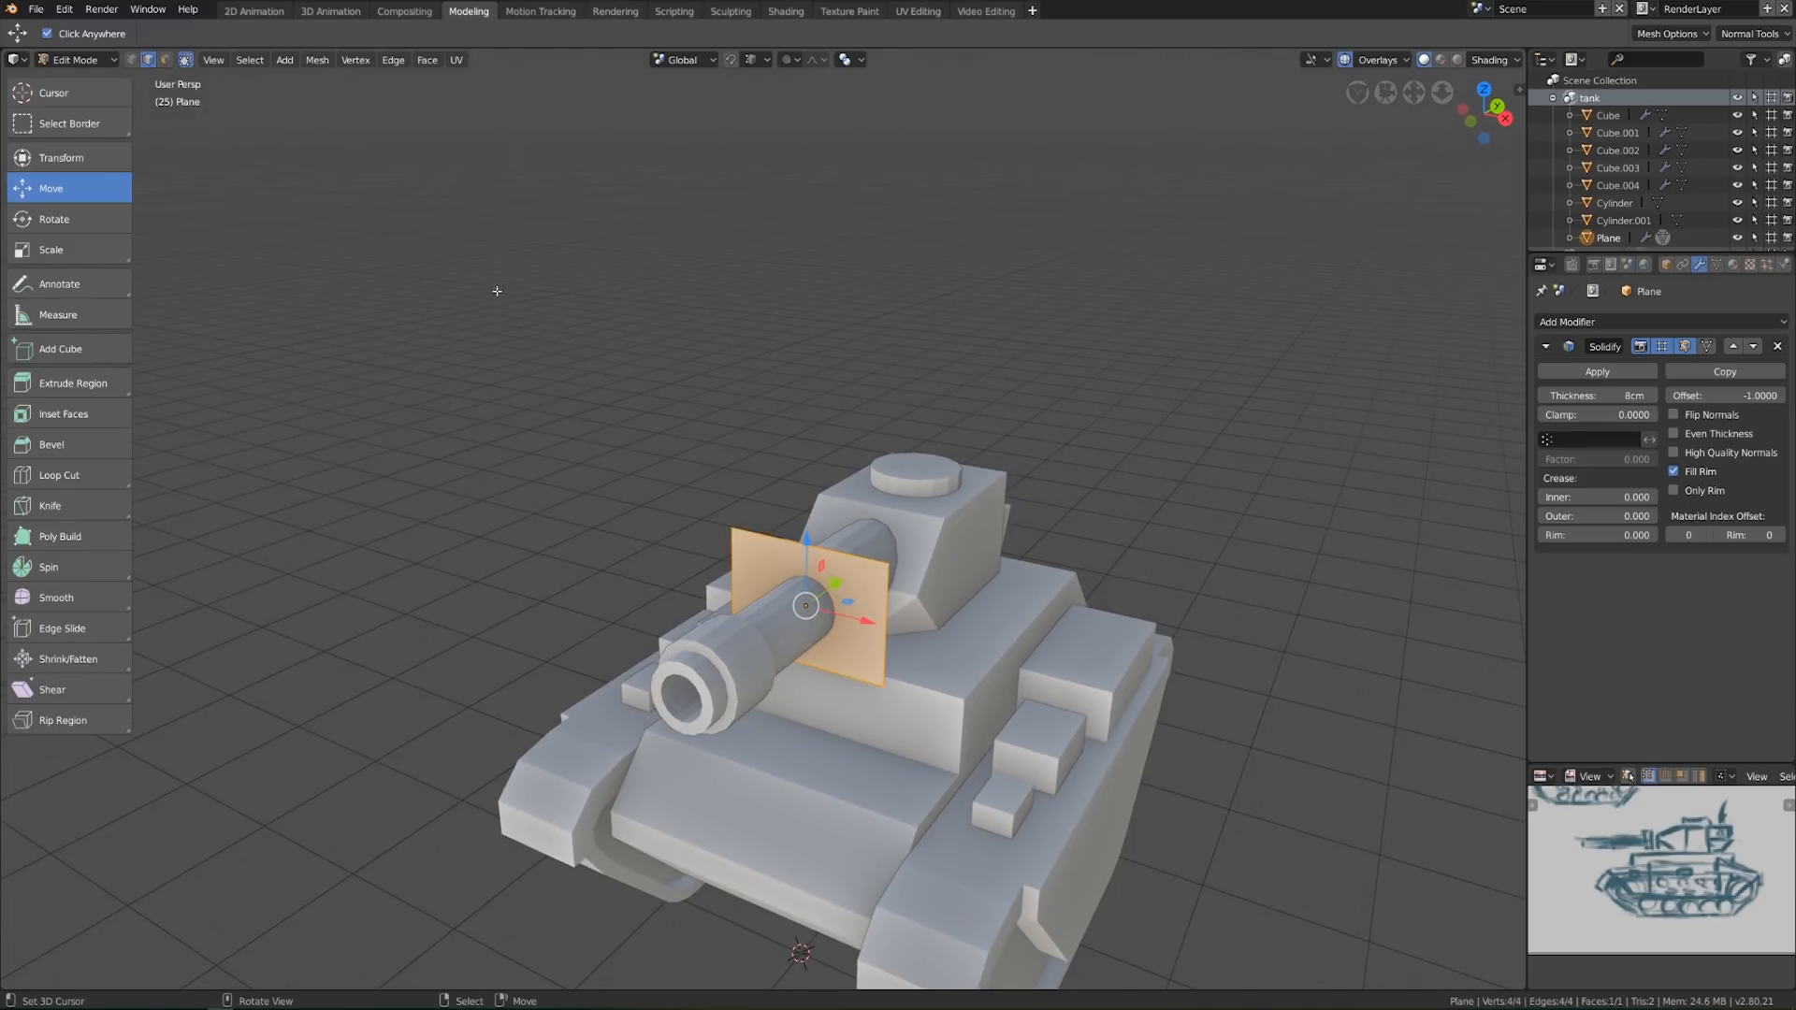
click(859, 562)
key(KP_3)
scroll(798, 626, up, 2)
scroll(798, 626, up, 1)
key(e)
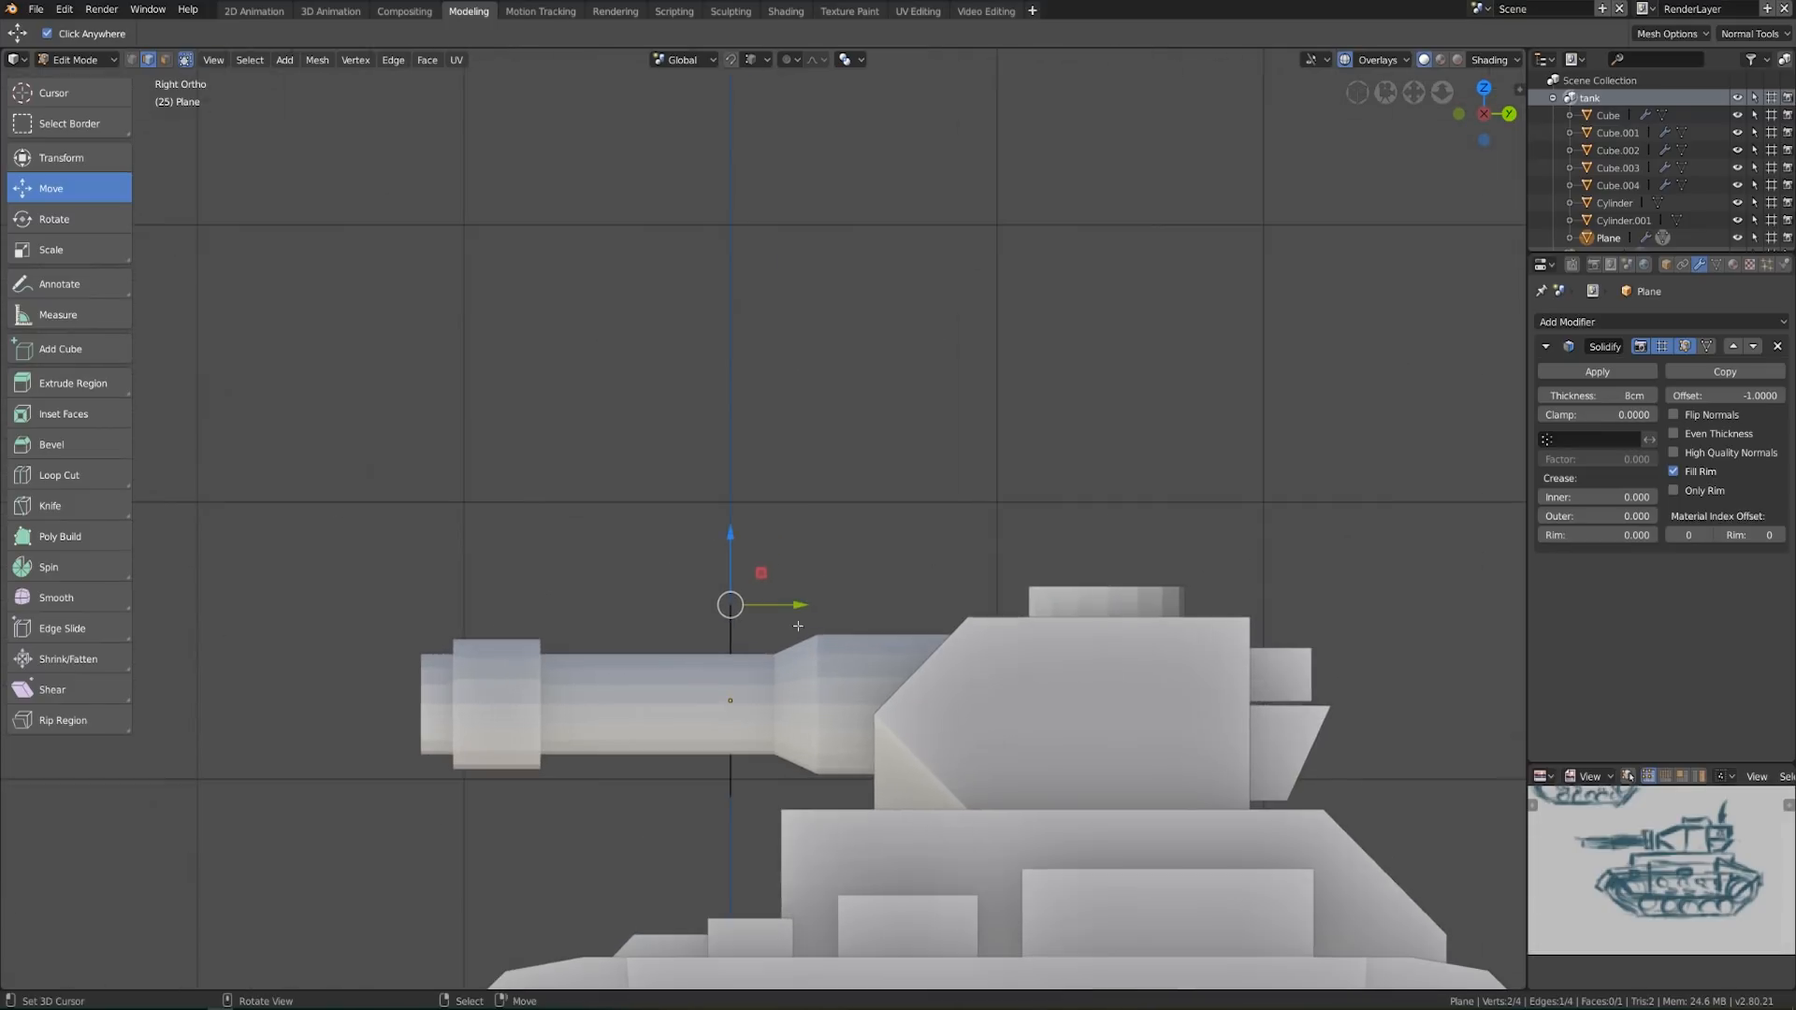
click(841, 587)
Extrude both vertical side edges of the shield 21.6 cm along Y and shift the new edges another 5.05 mm along Y
middle_drag(841, 586, 732, 611)
shift+click(722, 611)
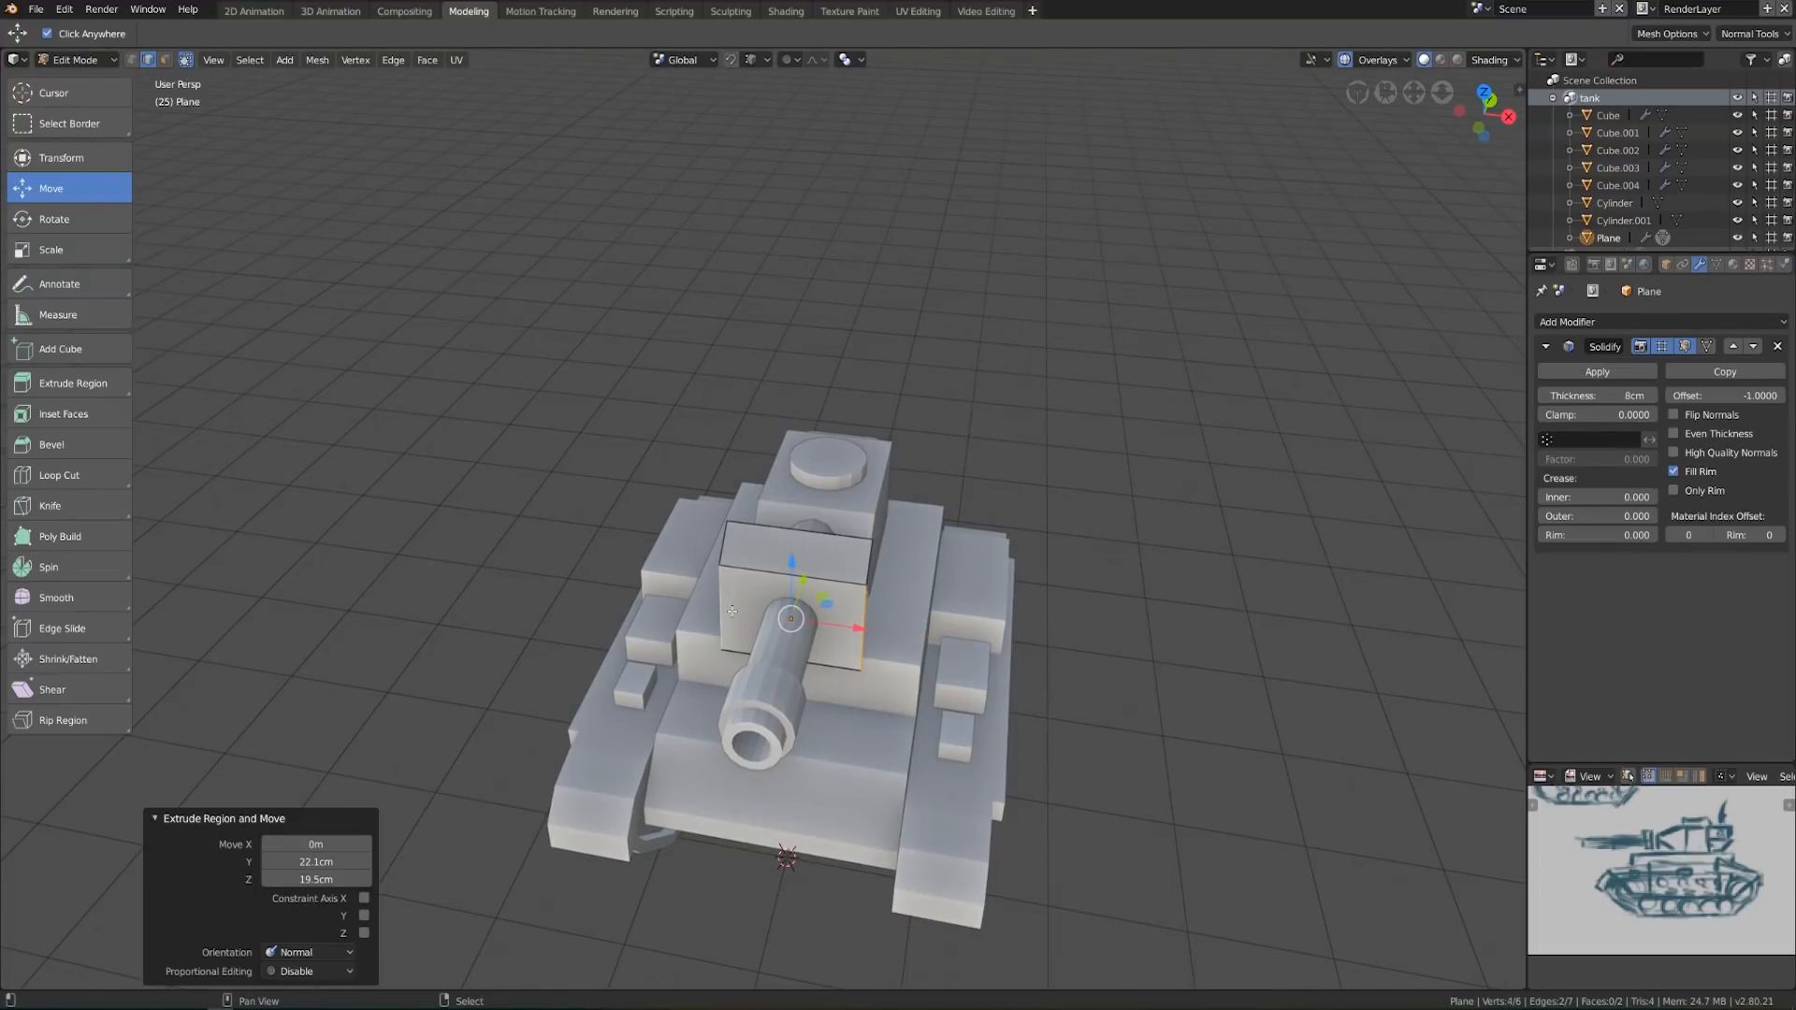
key(KP_7)
scroll(1029, 669, down, 1)
scroll(982, 645, up, 2)
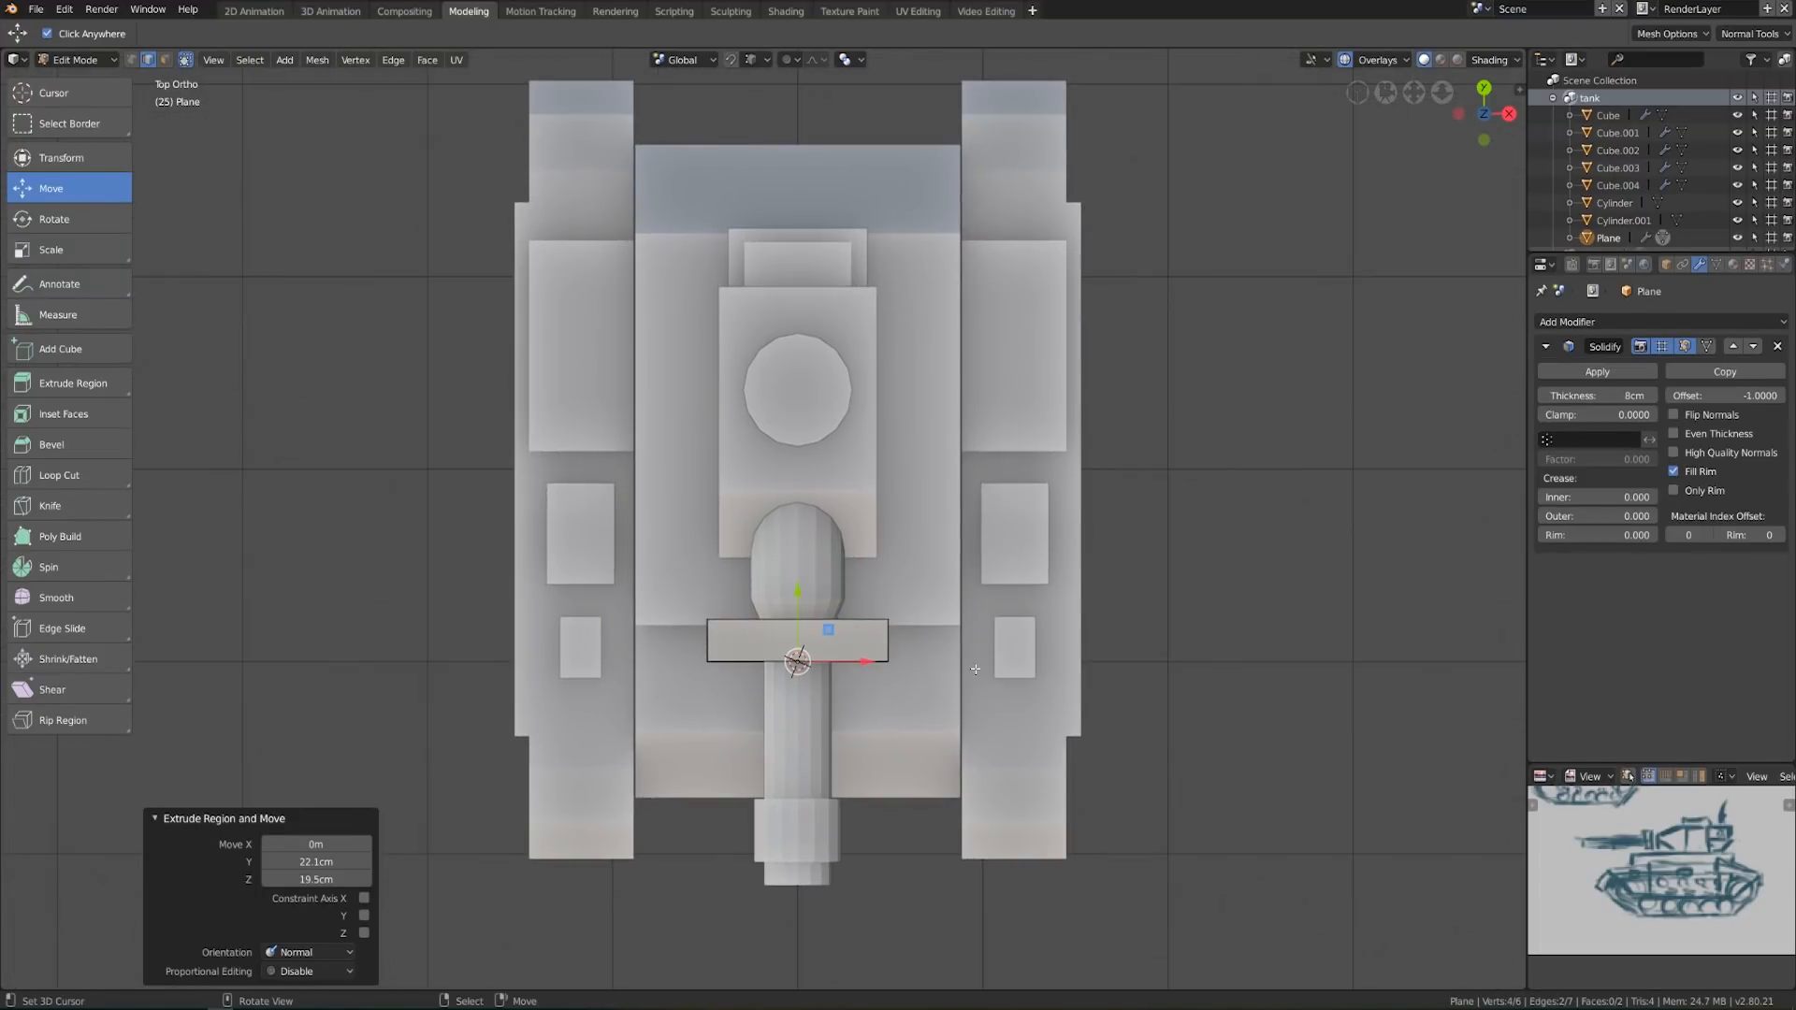
key(e)
key(y)
click(972, 621)
middle_drag(972, 621, 768, 634)
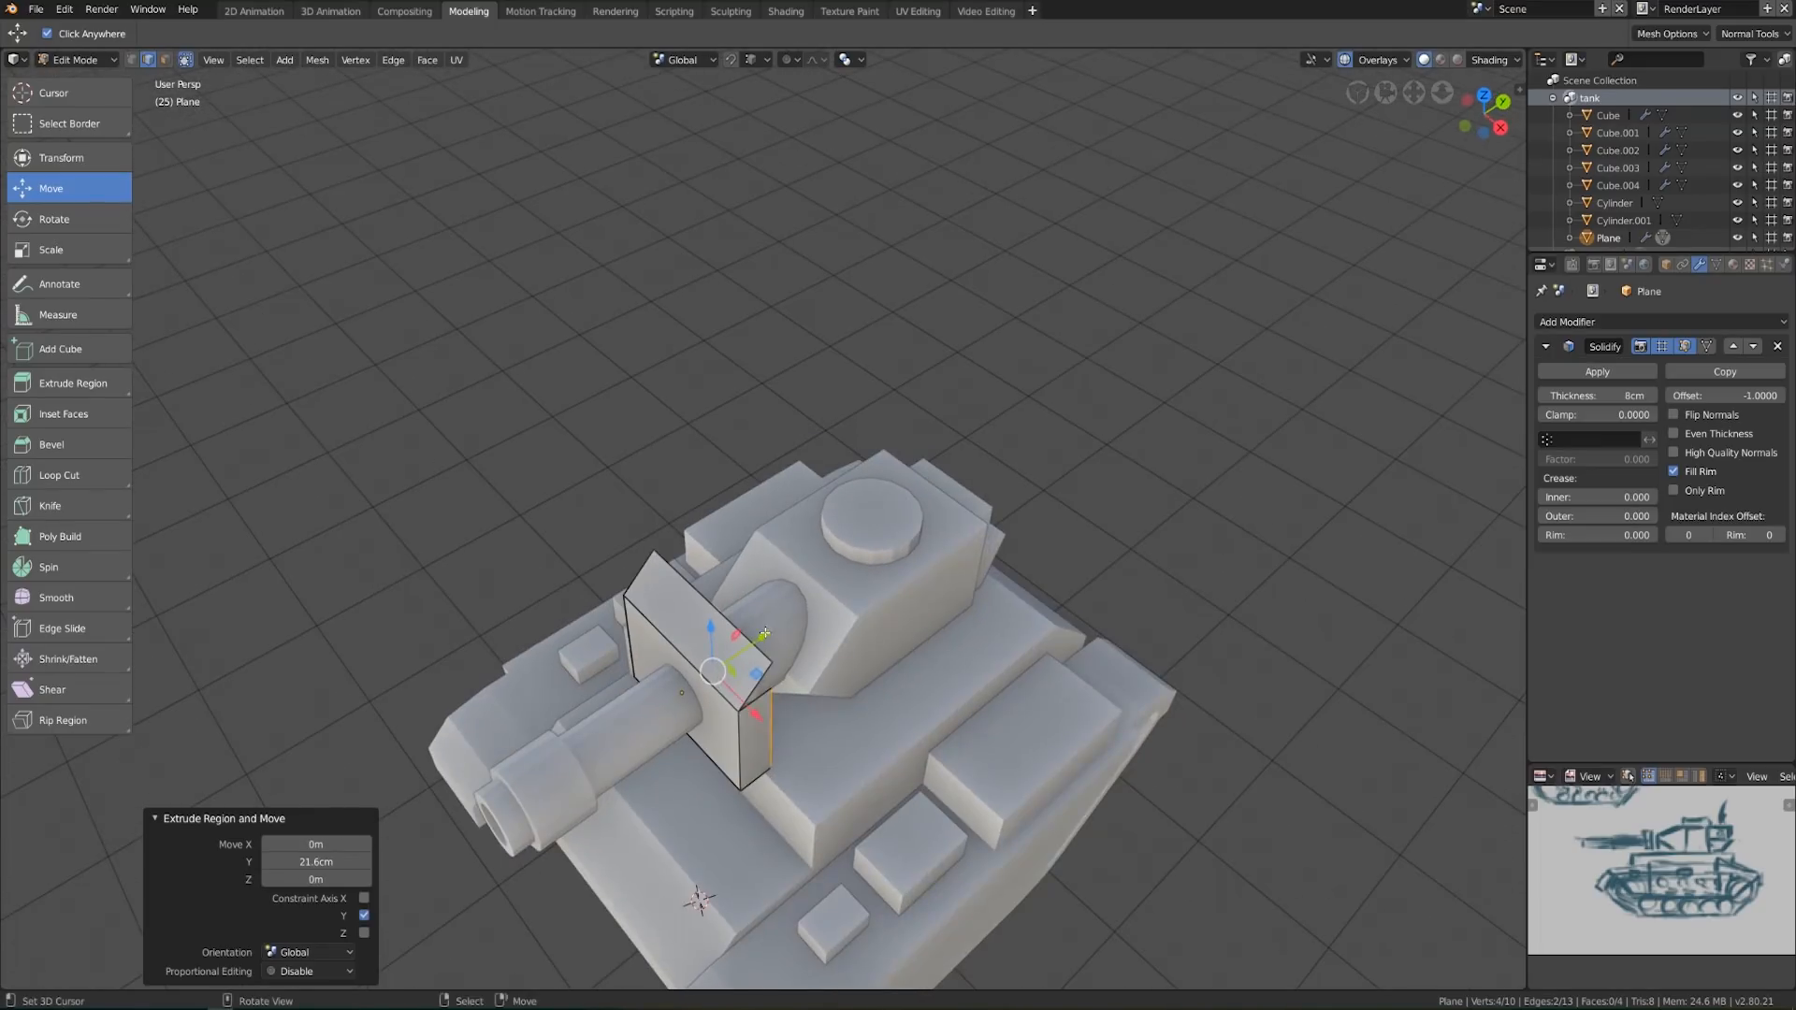
key(g)
click(770, 662)
Scale the rear edges of both side panels along X by 1.448 to splay them outward
scroll(758, 508, up, 3)
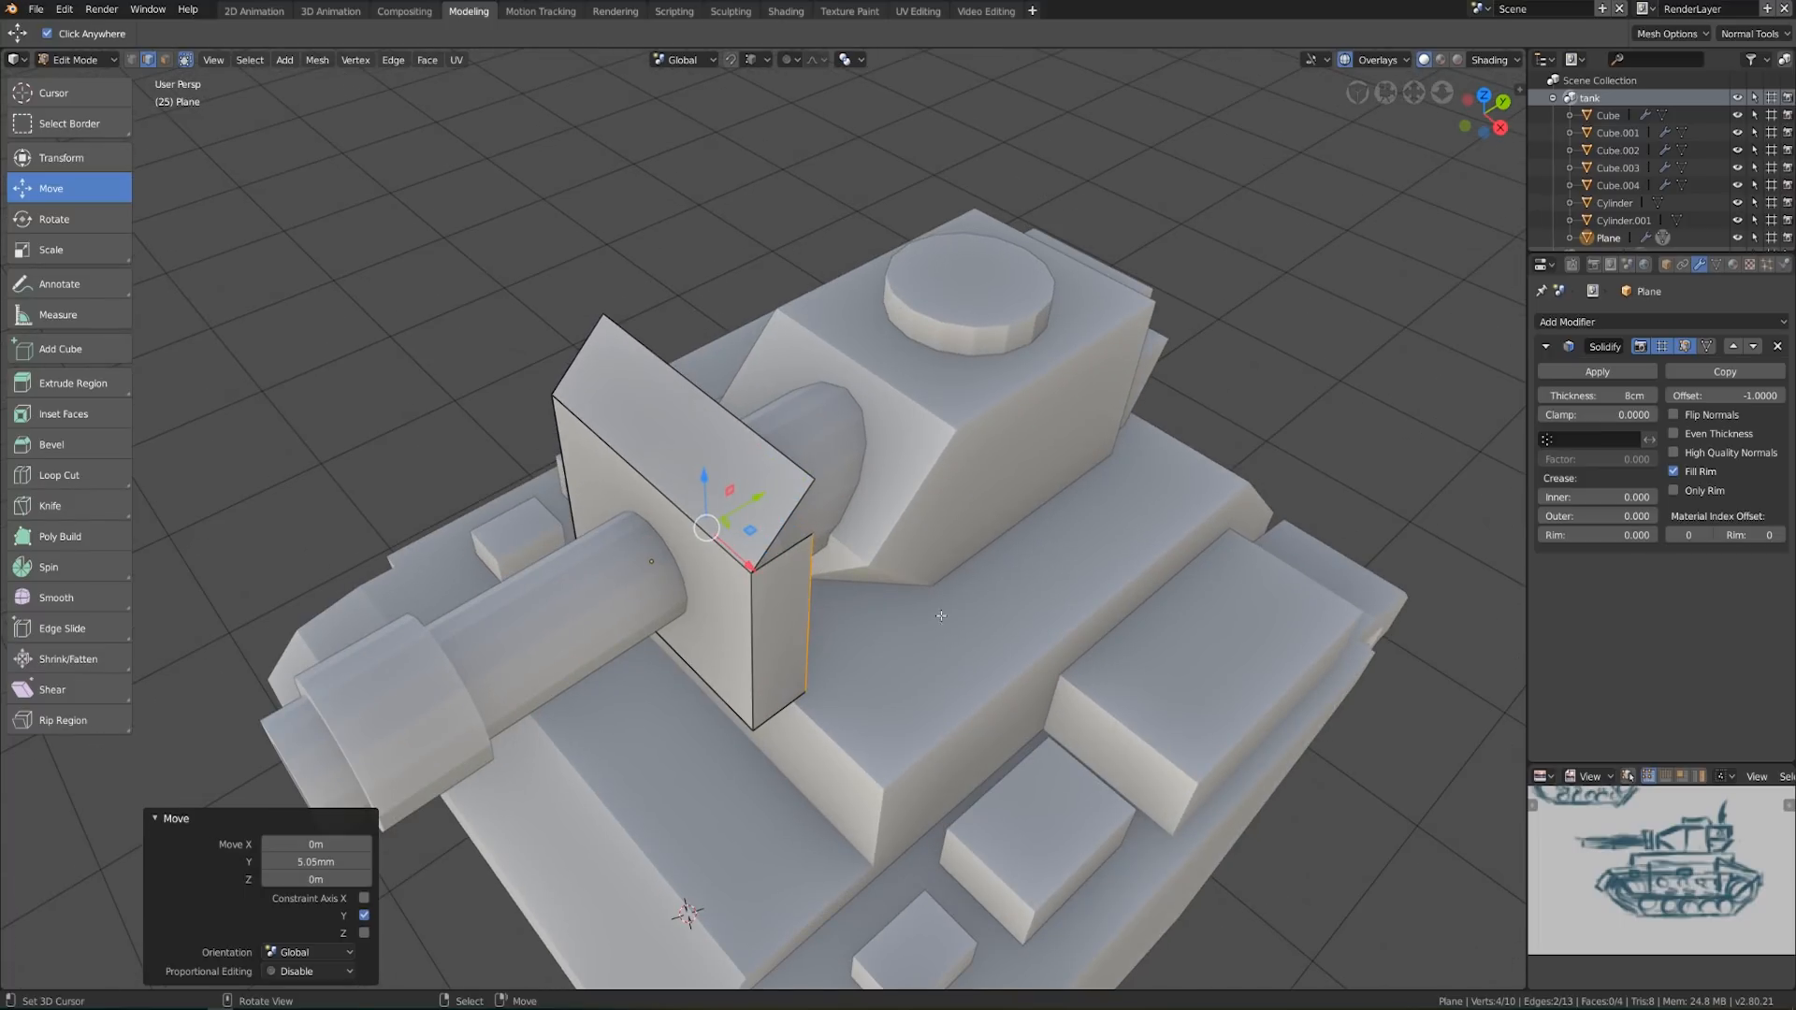
middle_drag(941, 615, 954, 673)
key(KP_7)
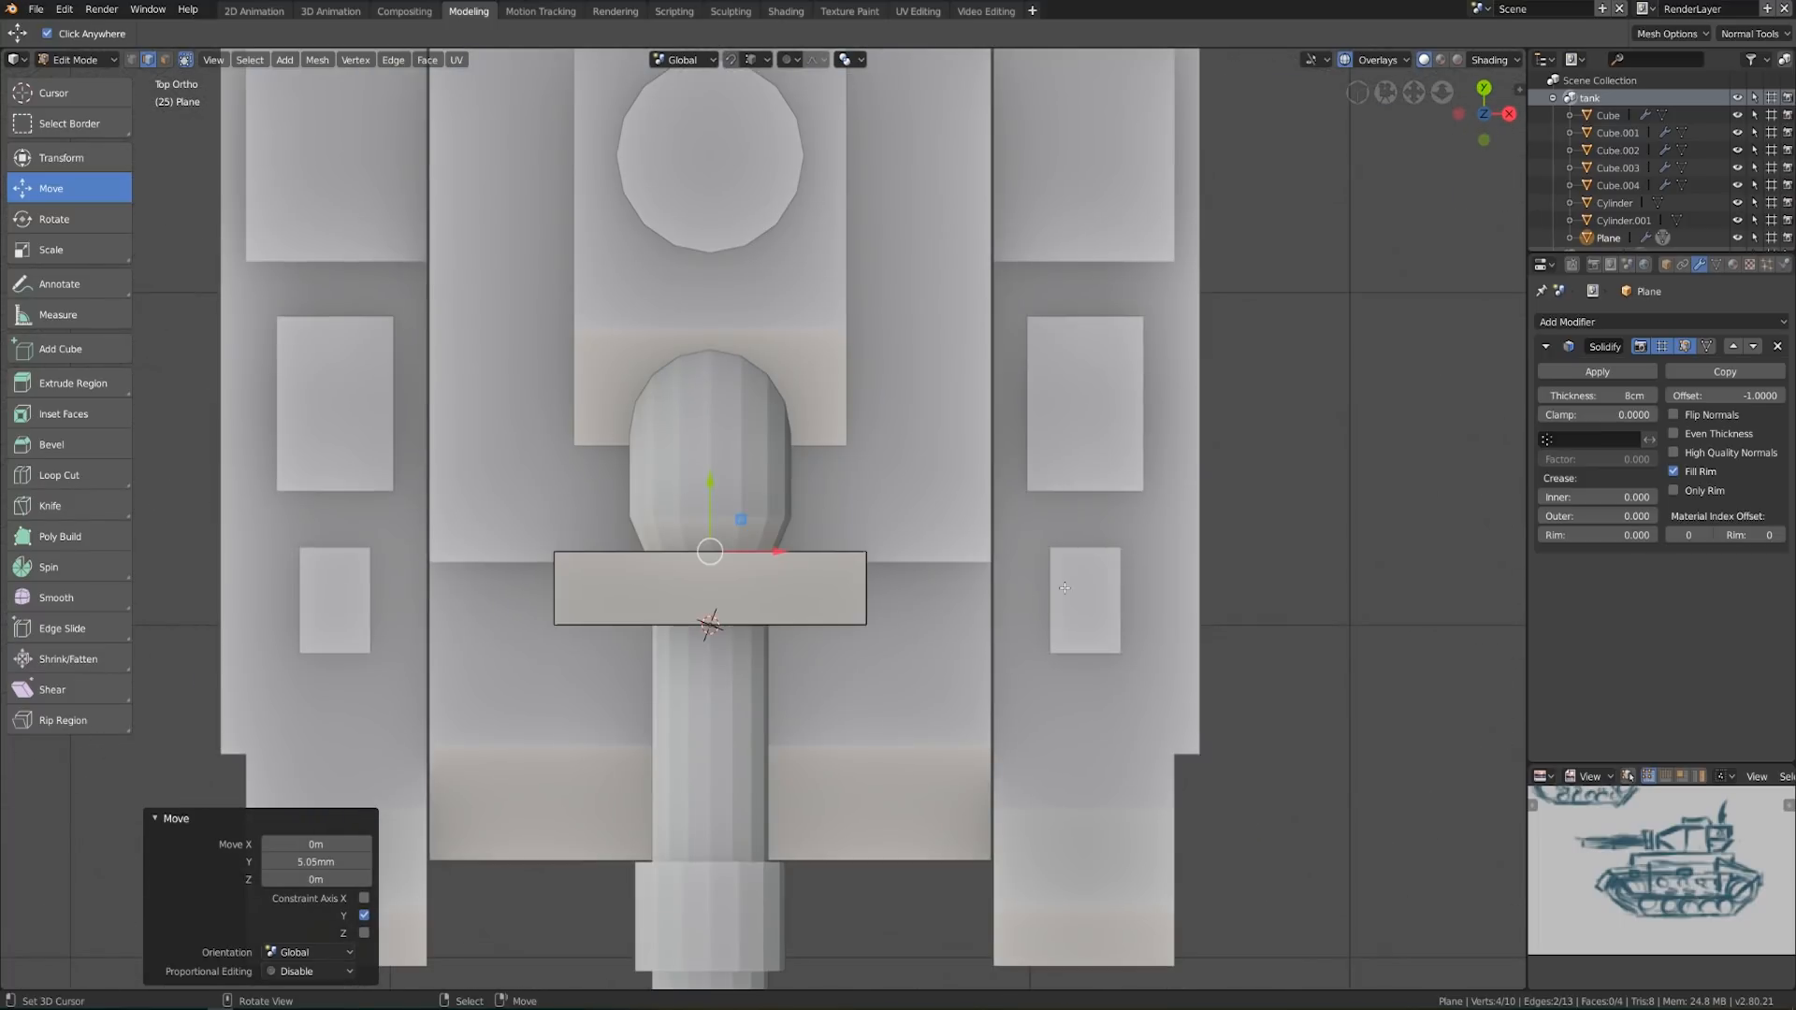
key(s)
key(x)
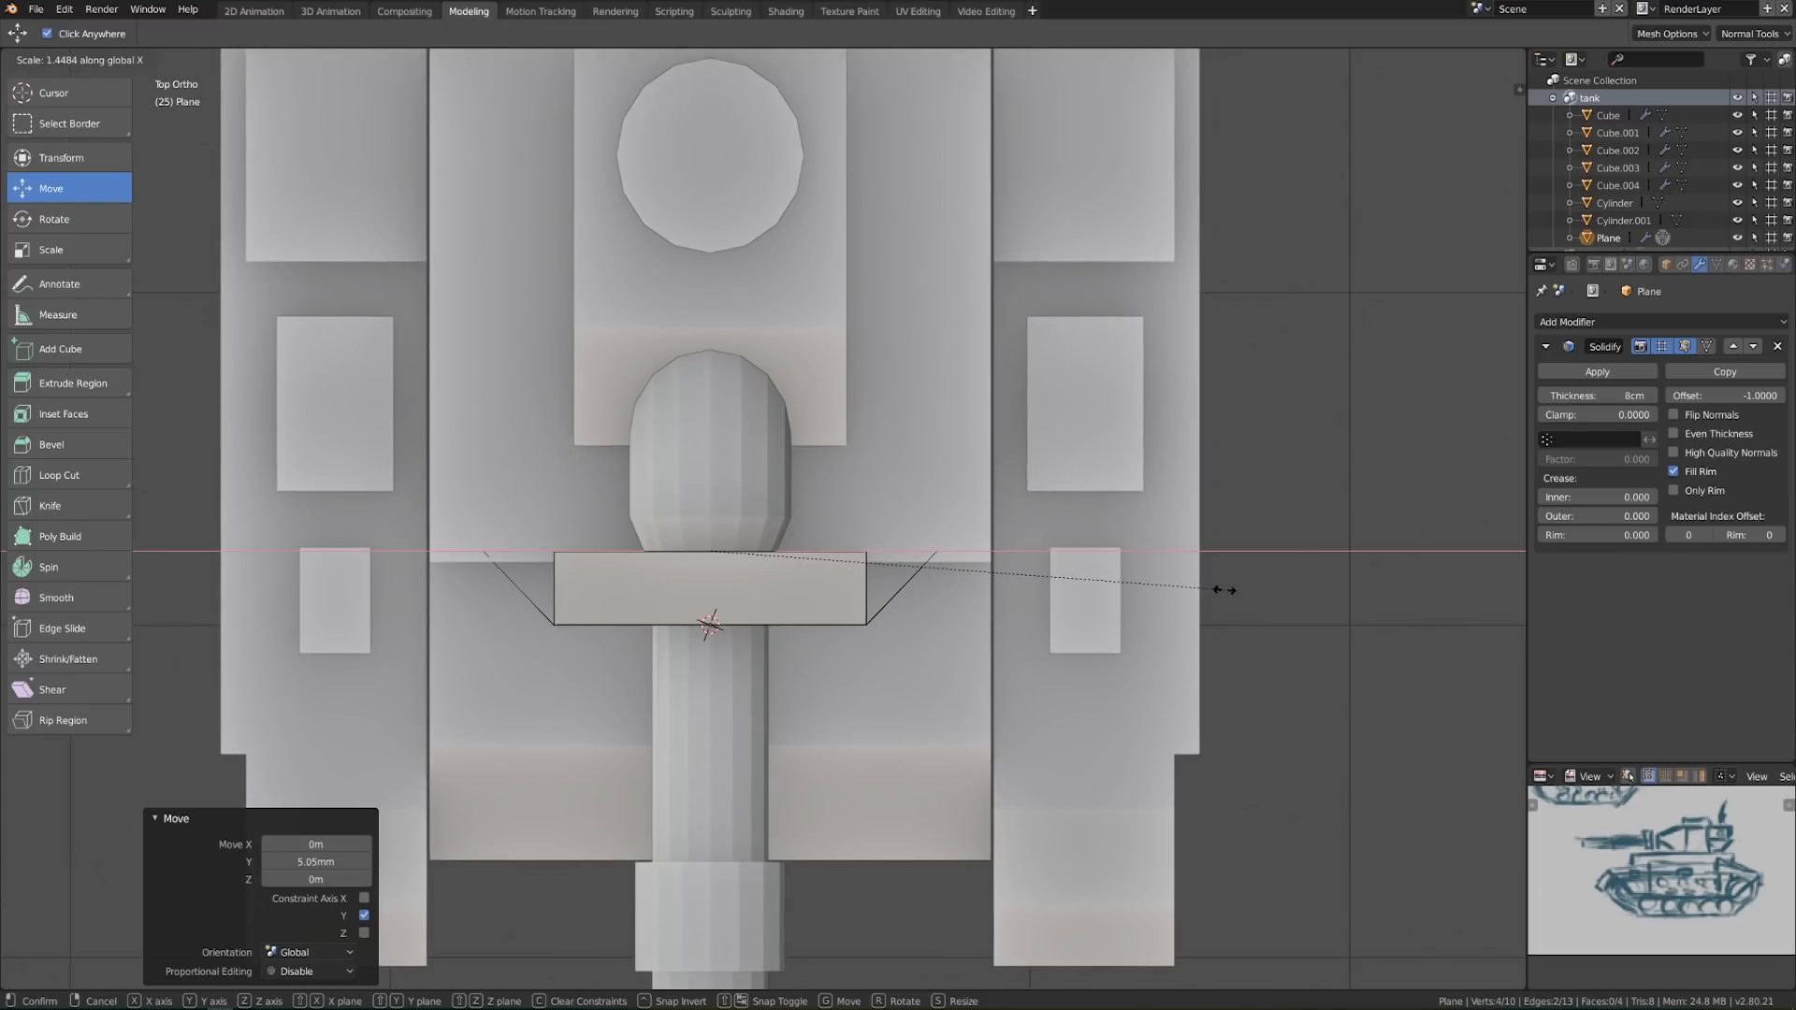
click(1225, 590)
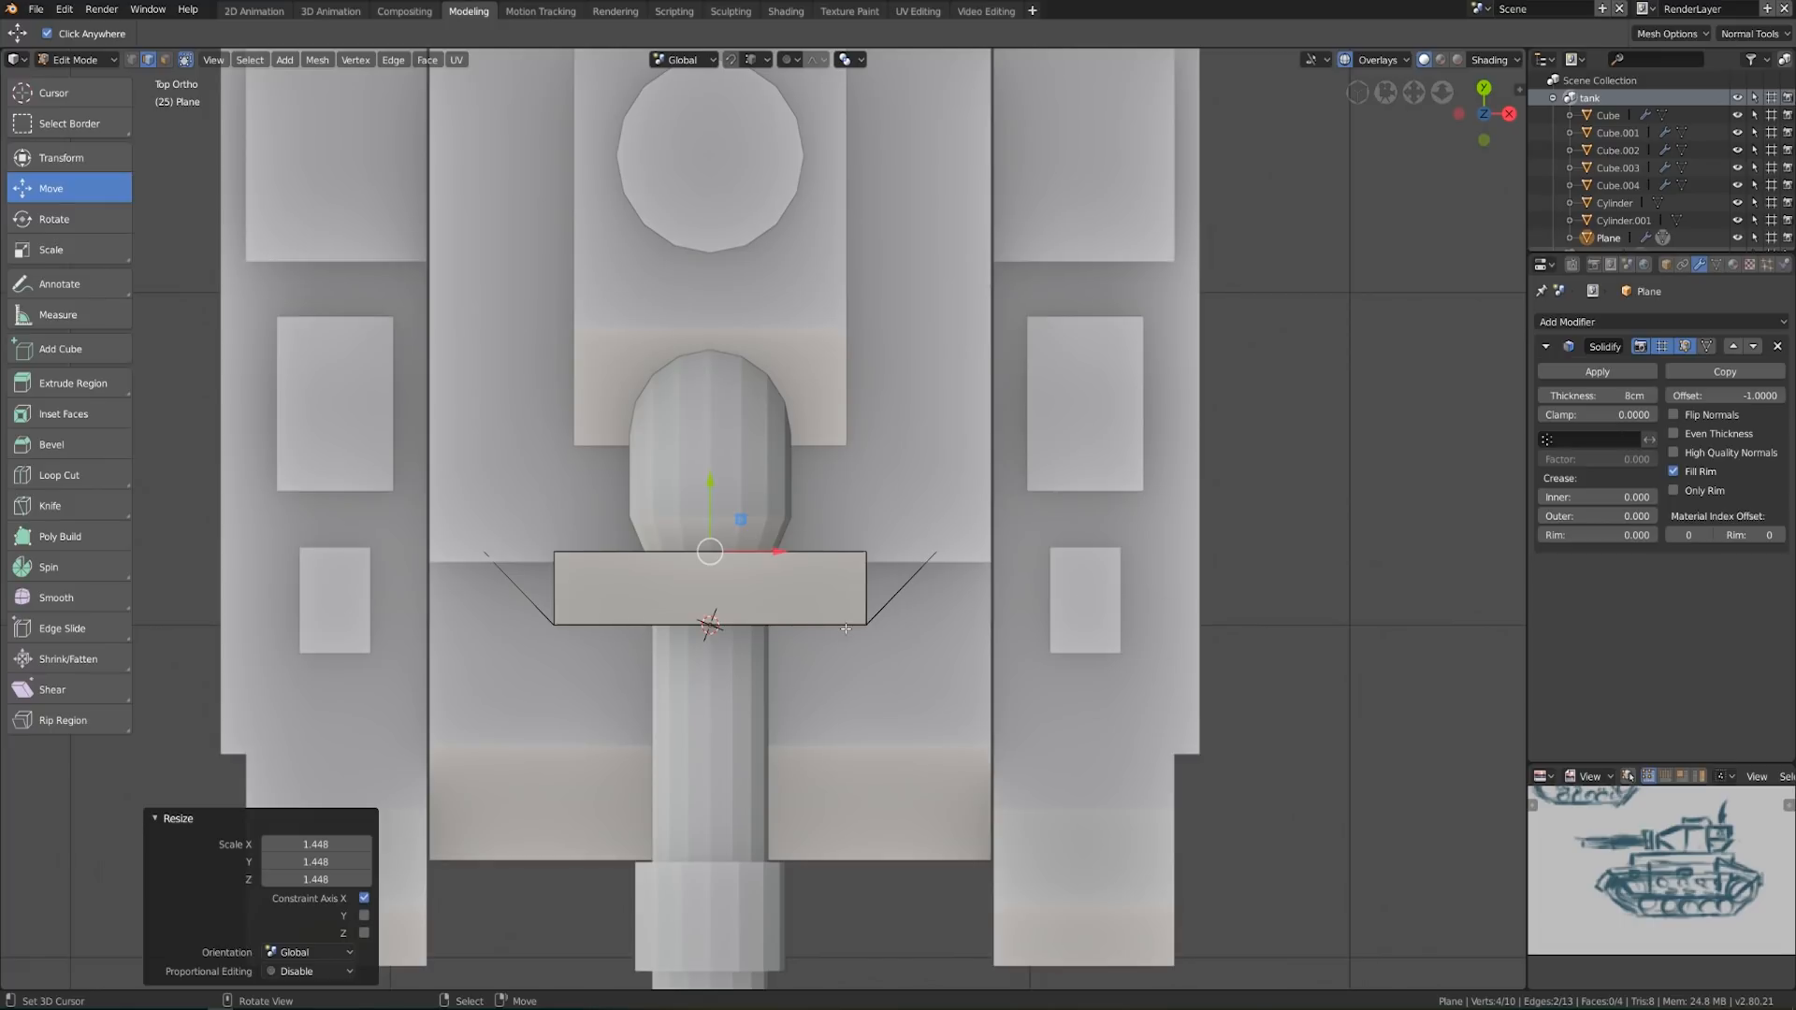
Fine-tune the spread of the side panels' rear edges by scaling them along X by 0.926 and by 1.082
scroll(1220, 653, up, 1)
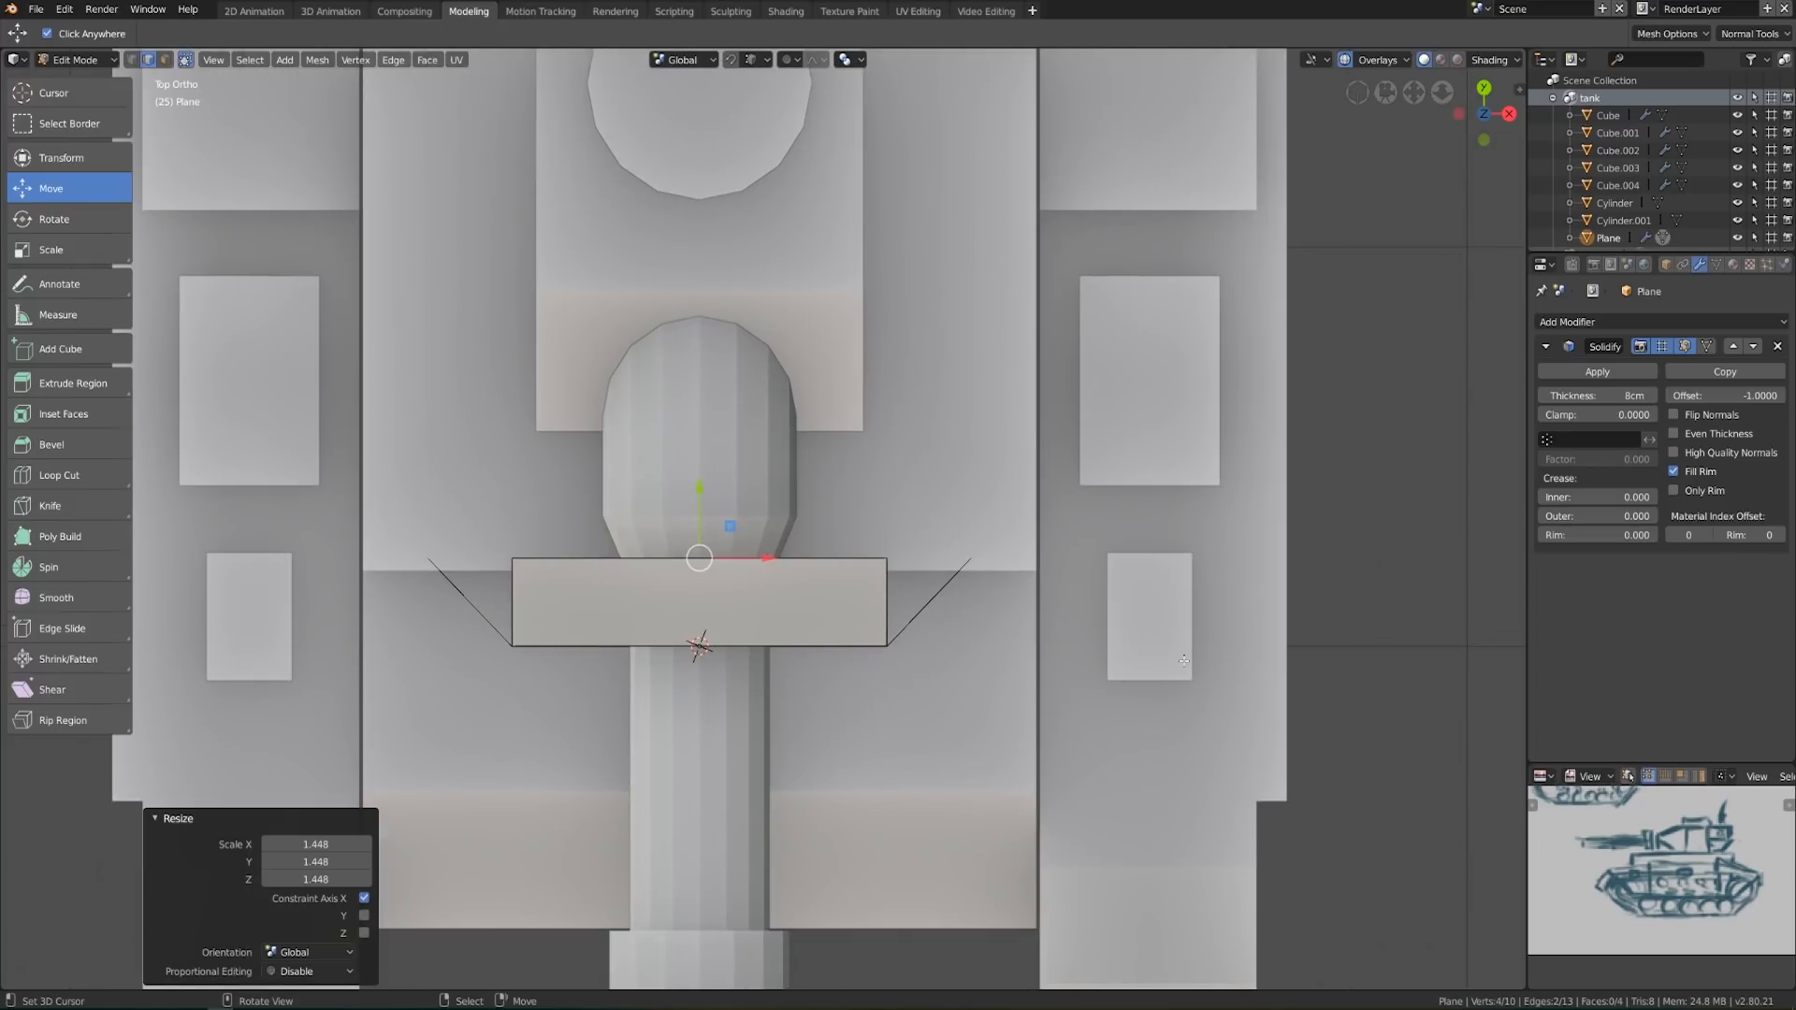
key(s)
key(x)
click(1143, 656)
key(s)
key(x)
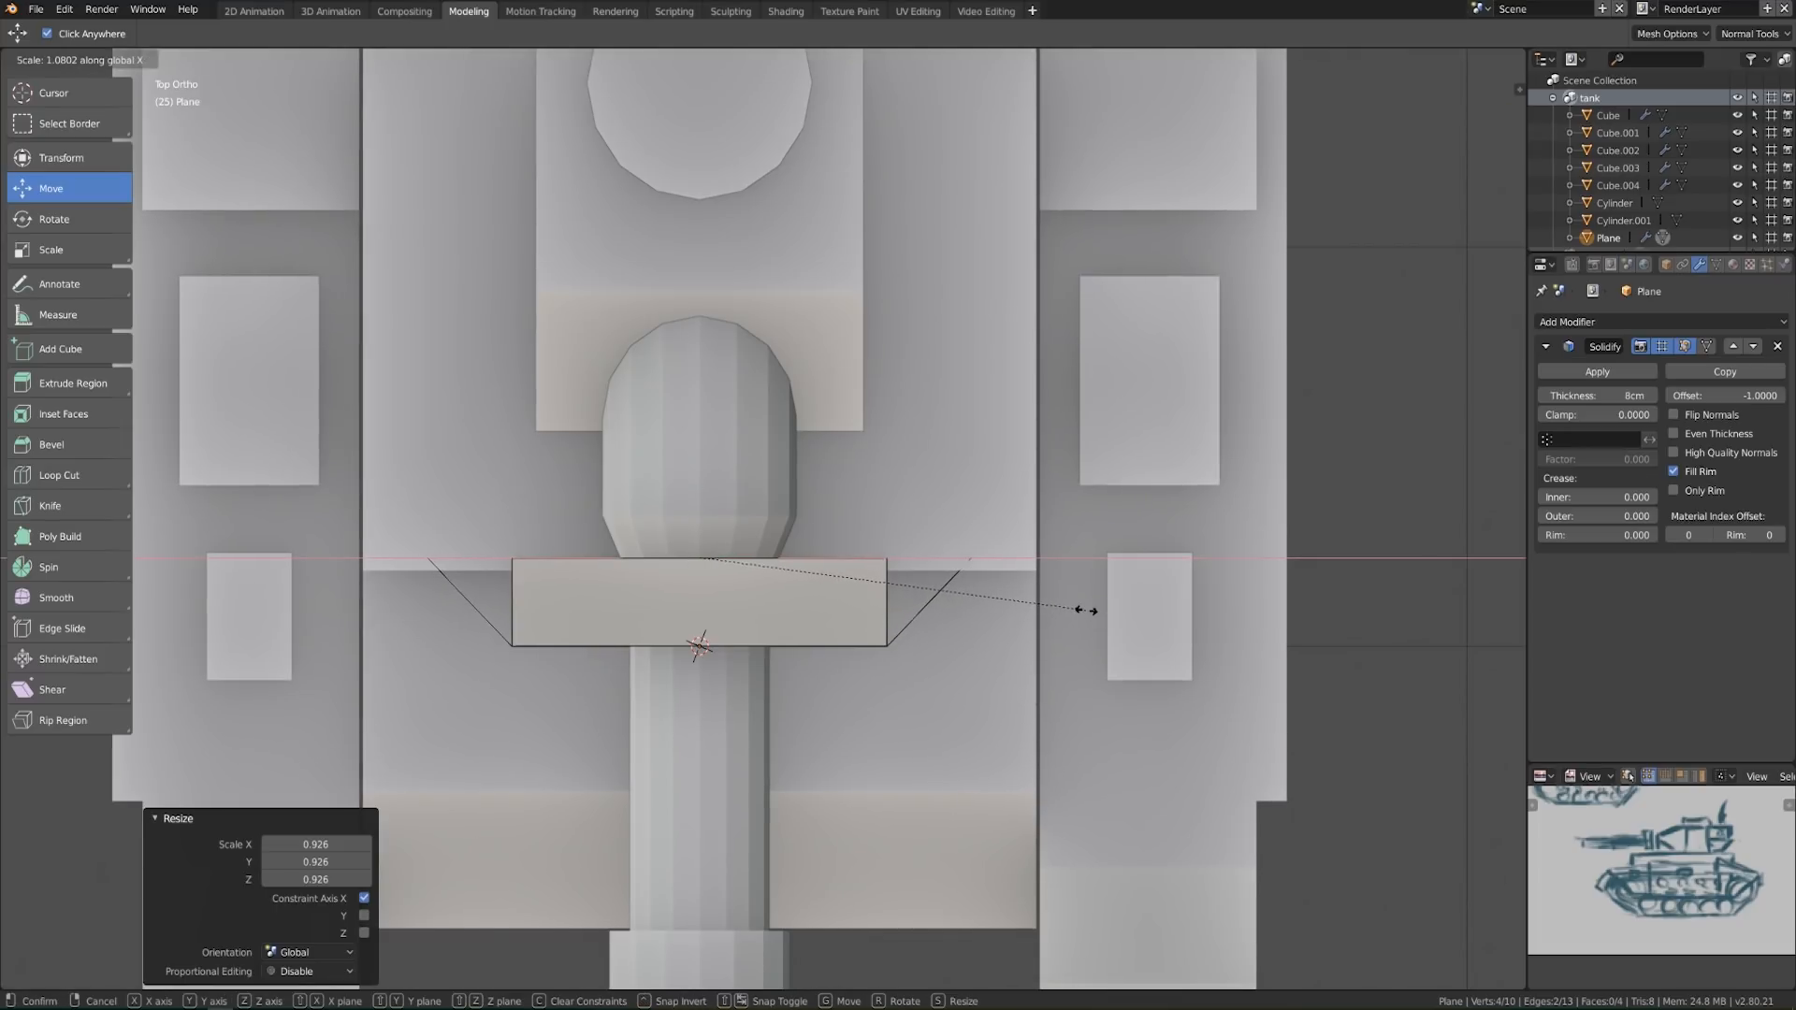
click(1085, 611)
Select the whole gun shield mesh, scale it to 0.813 and move it down along Z around the barrel
middle_drag(1085, 610, 960, 663)
key(KP_1)
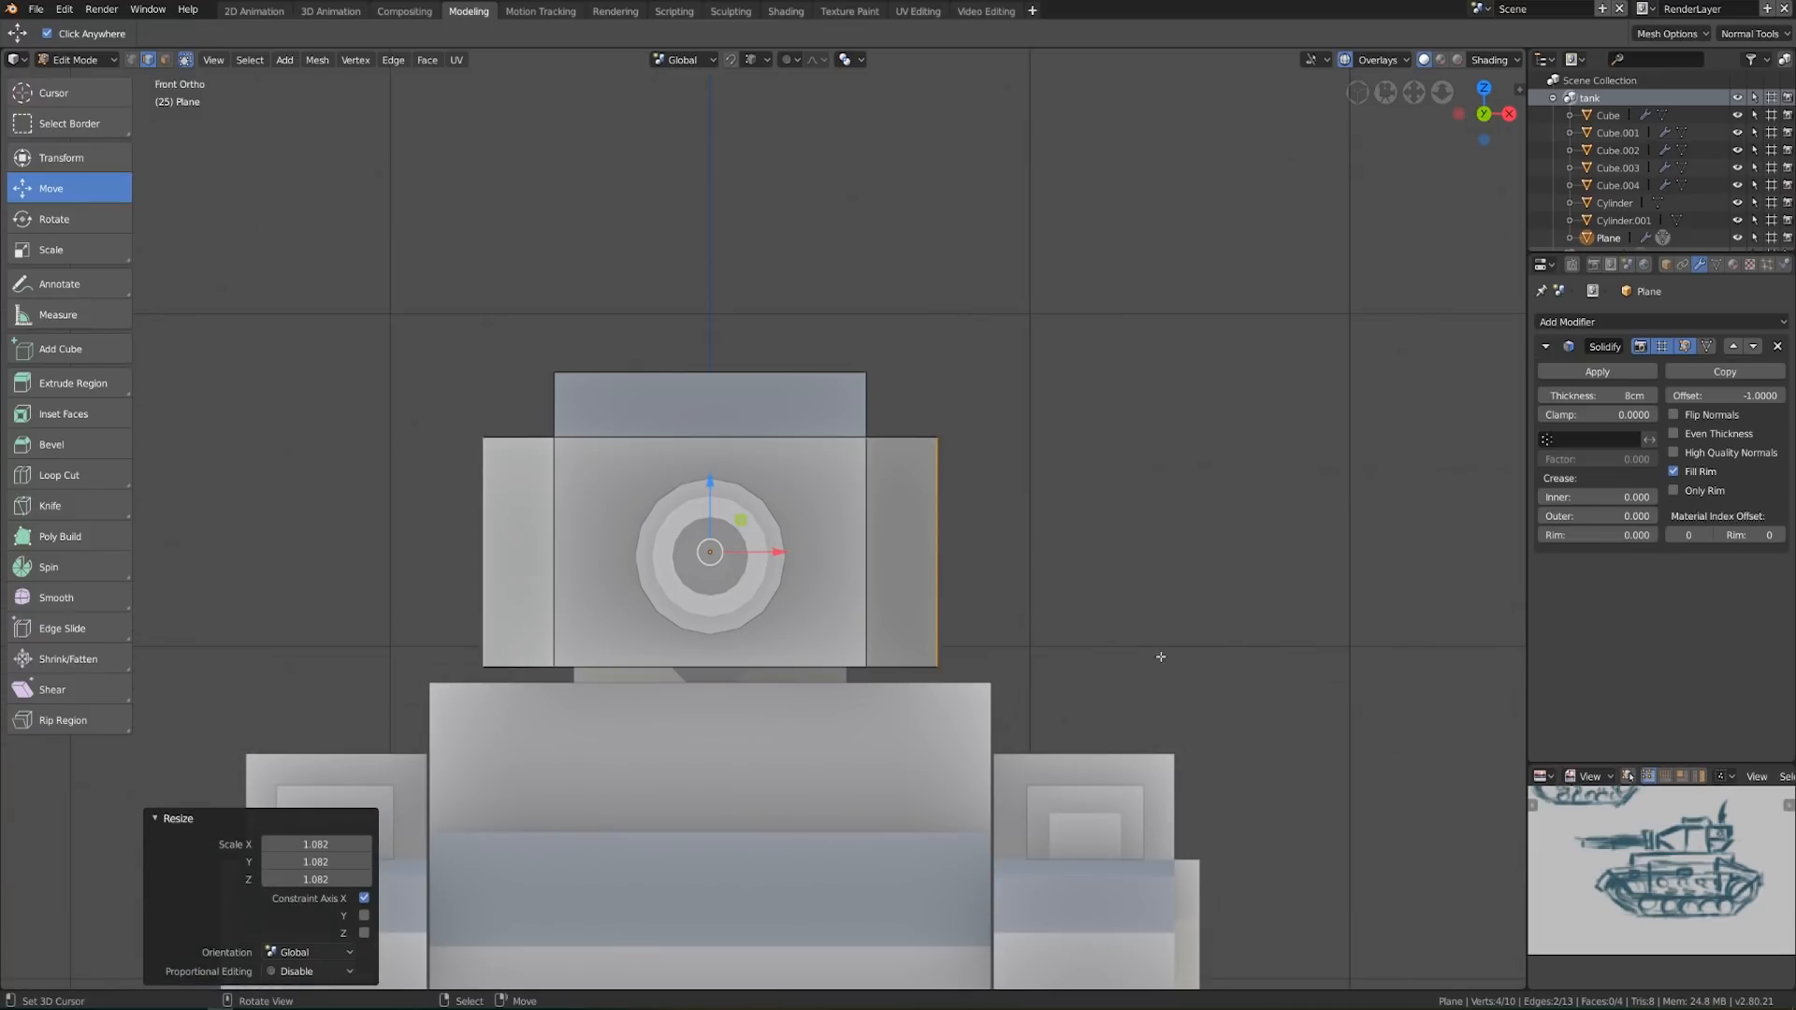
key(a)
key(s)
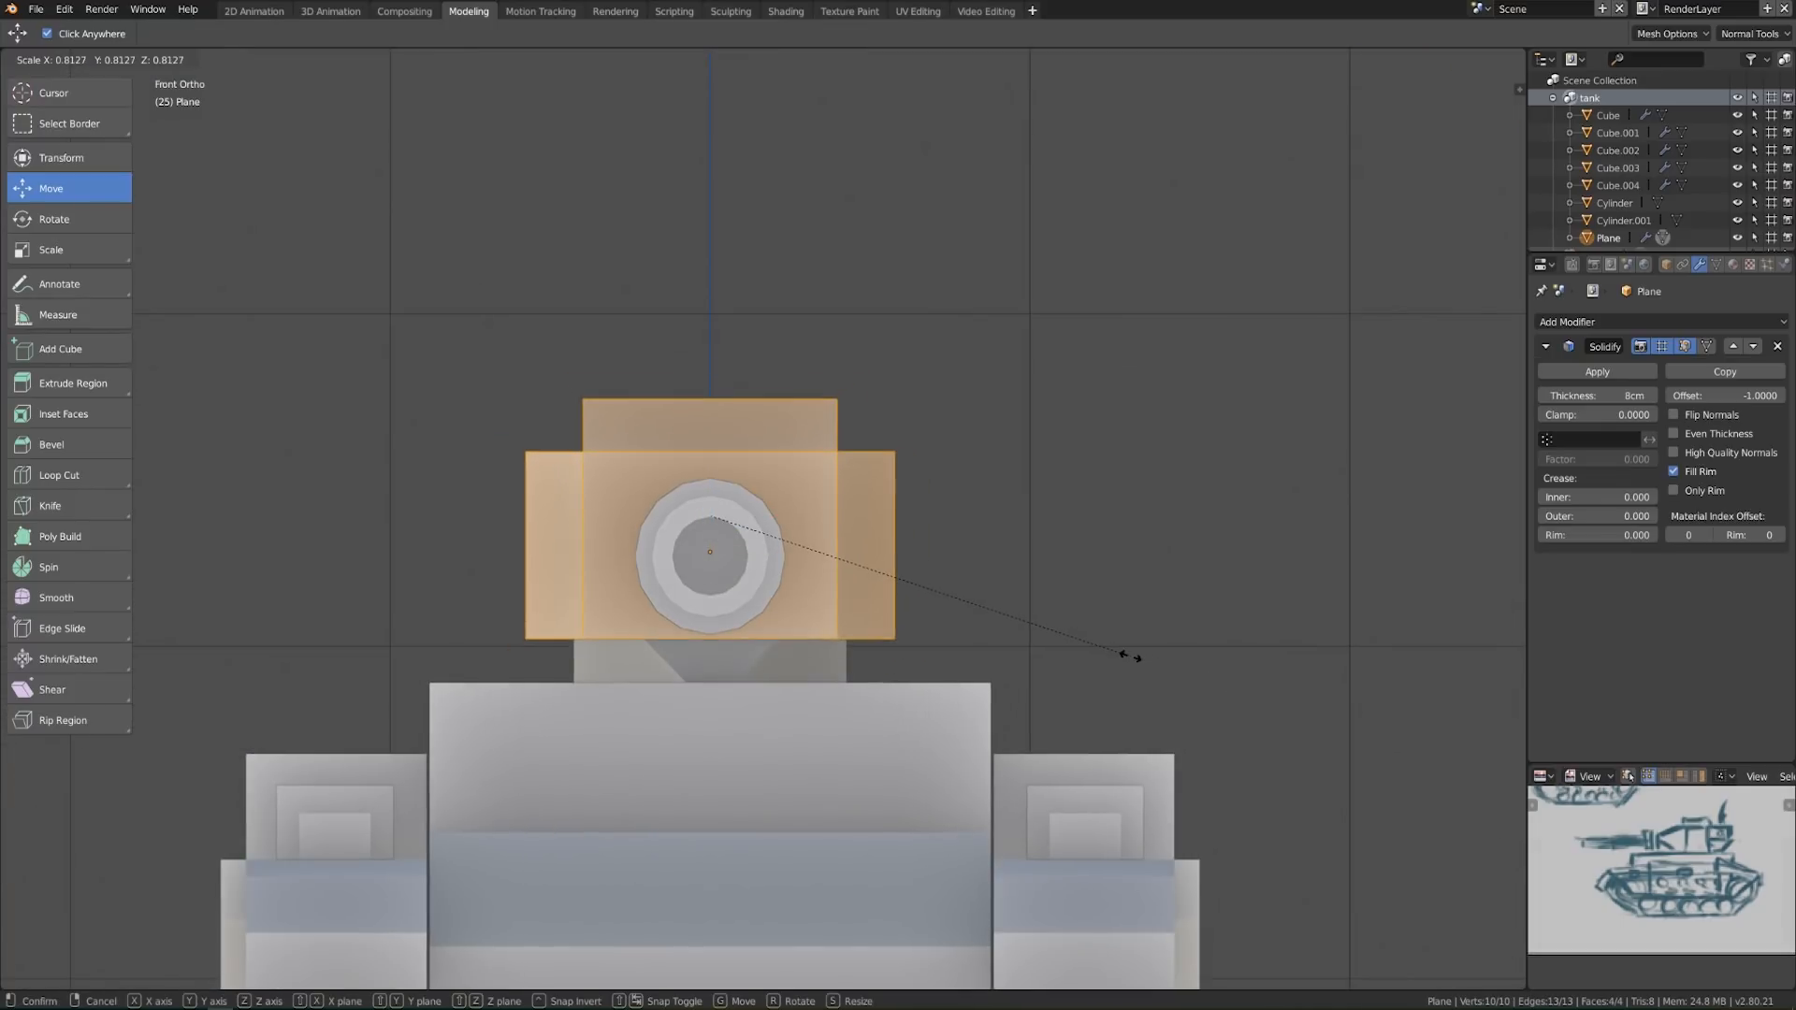
click(1127, 655)
key(g)
key(z)
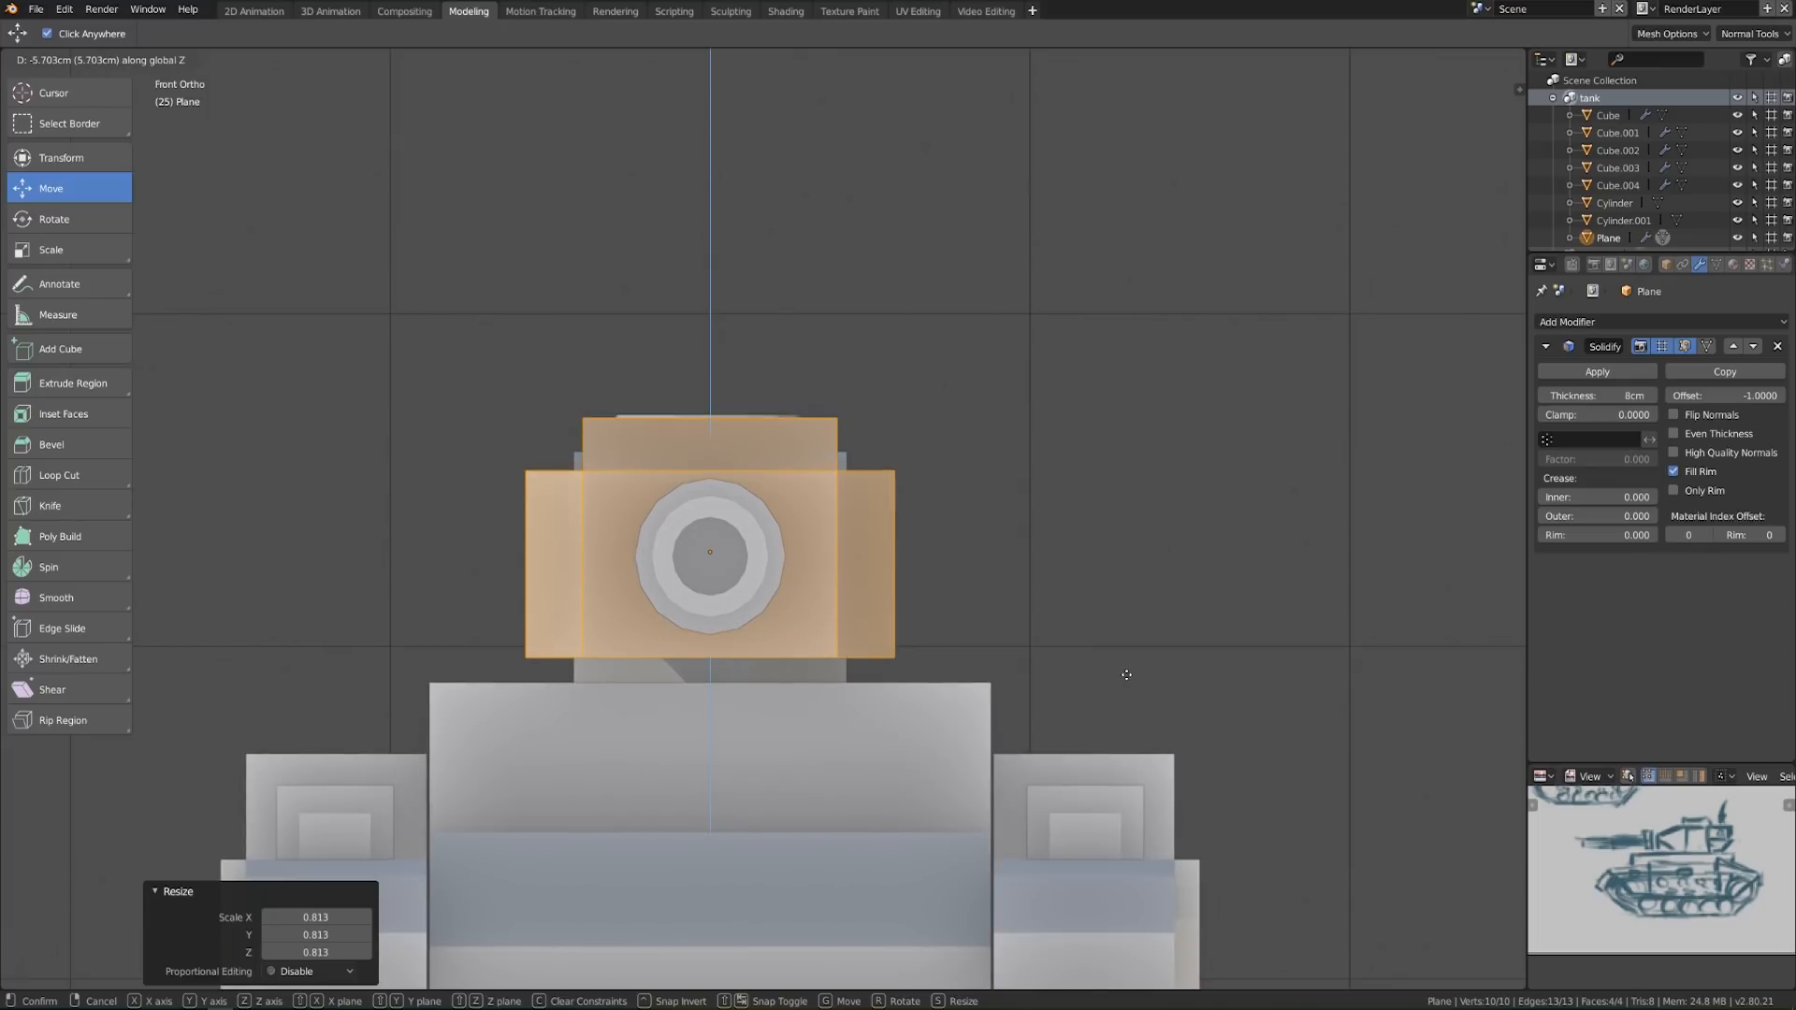
click(1127, 669)
Move the whole gun shield slightly along Y toward the turret, leave Edit Mode and deselect everything
middle_drag(1127, 670, 1029, 709)
key(Tab)
middle_drag(748, 653, 878, 647)
key(Tab)
drag(742, 543, 731, 543)
middle_drag(1123, 650, 853, 614)
key(Tab)
key(a)
Inset the gun shield's front face by 14.31 cm in Edit Mode
scroll(729, 585, down, 4)
scroll(705, 625, up, 6)
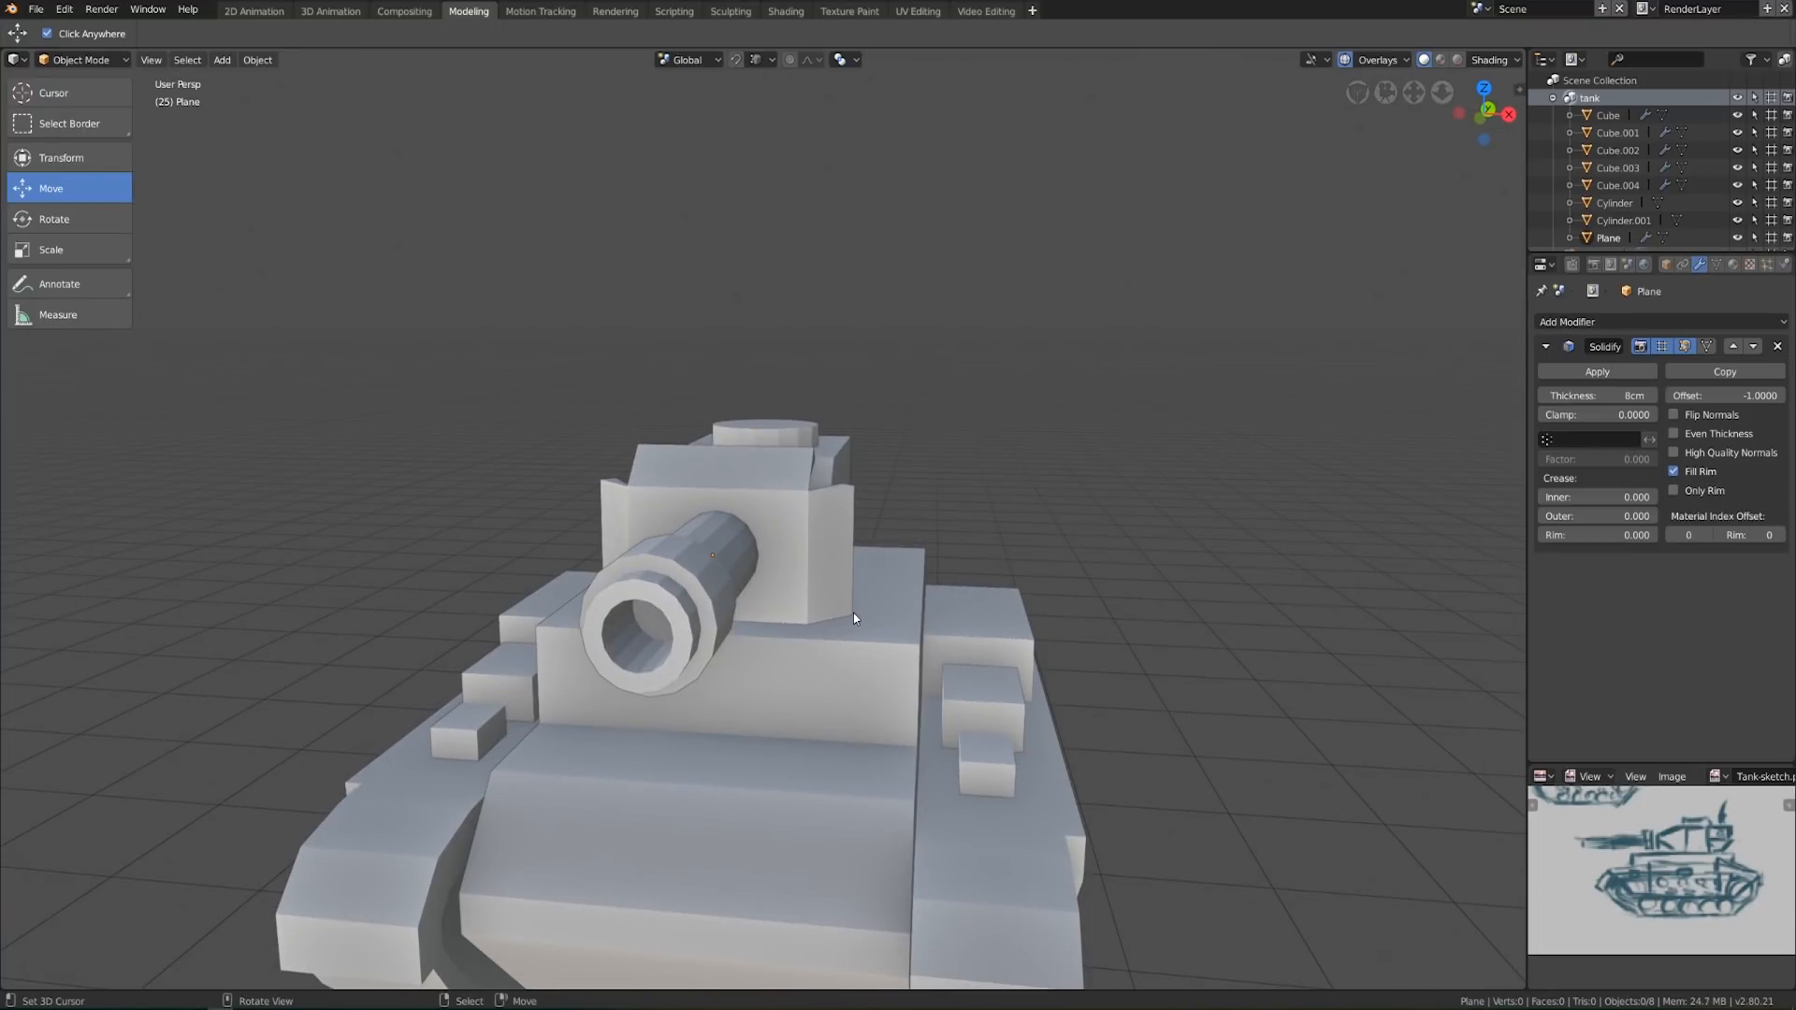
scroll(855, 609, down, 5)
mouse_move(855, 609)
middle_down()
mouse_move(774, 599)
mouse_move(844, 598)
mouse_move(728, 524)
mouse_move(778, 563)
mouse_move(870, 580)
middle_up()
scroll(844, 597, up, 2)
scroll(728, 523, up, 1)
scroll(869, 580, up, 2)
key(Tab)
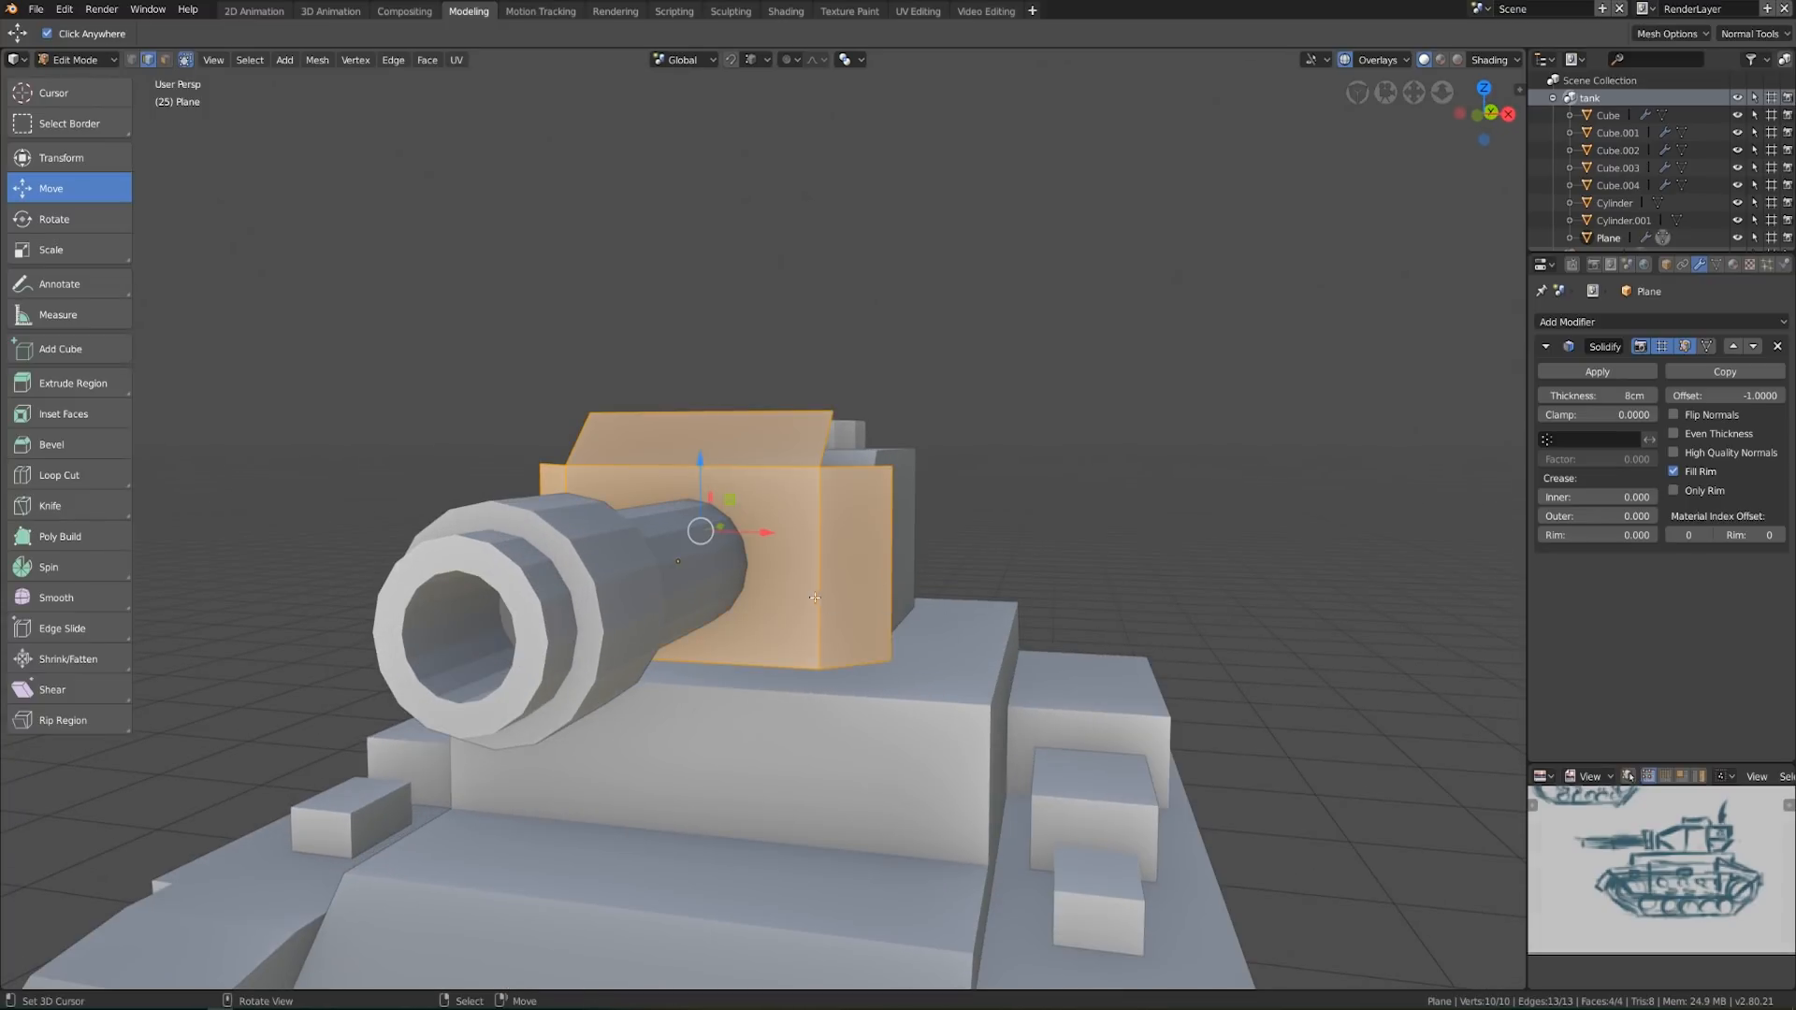
click(748, 561)
key(i)
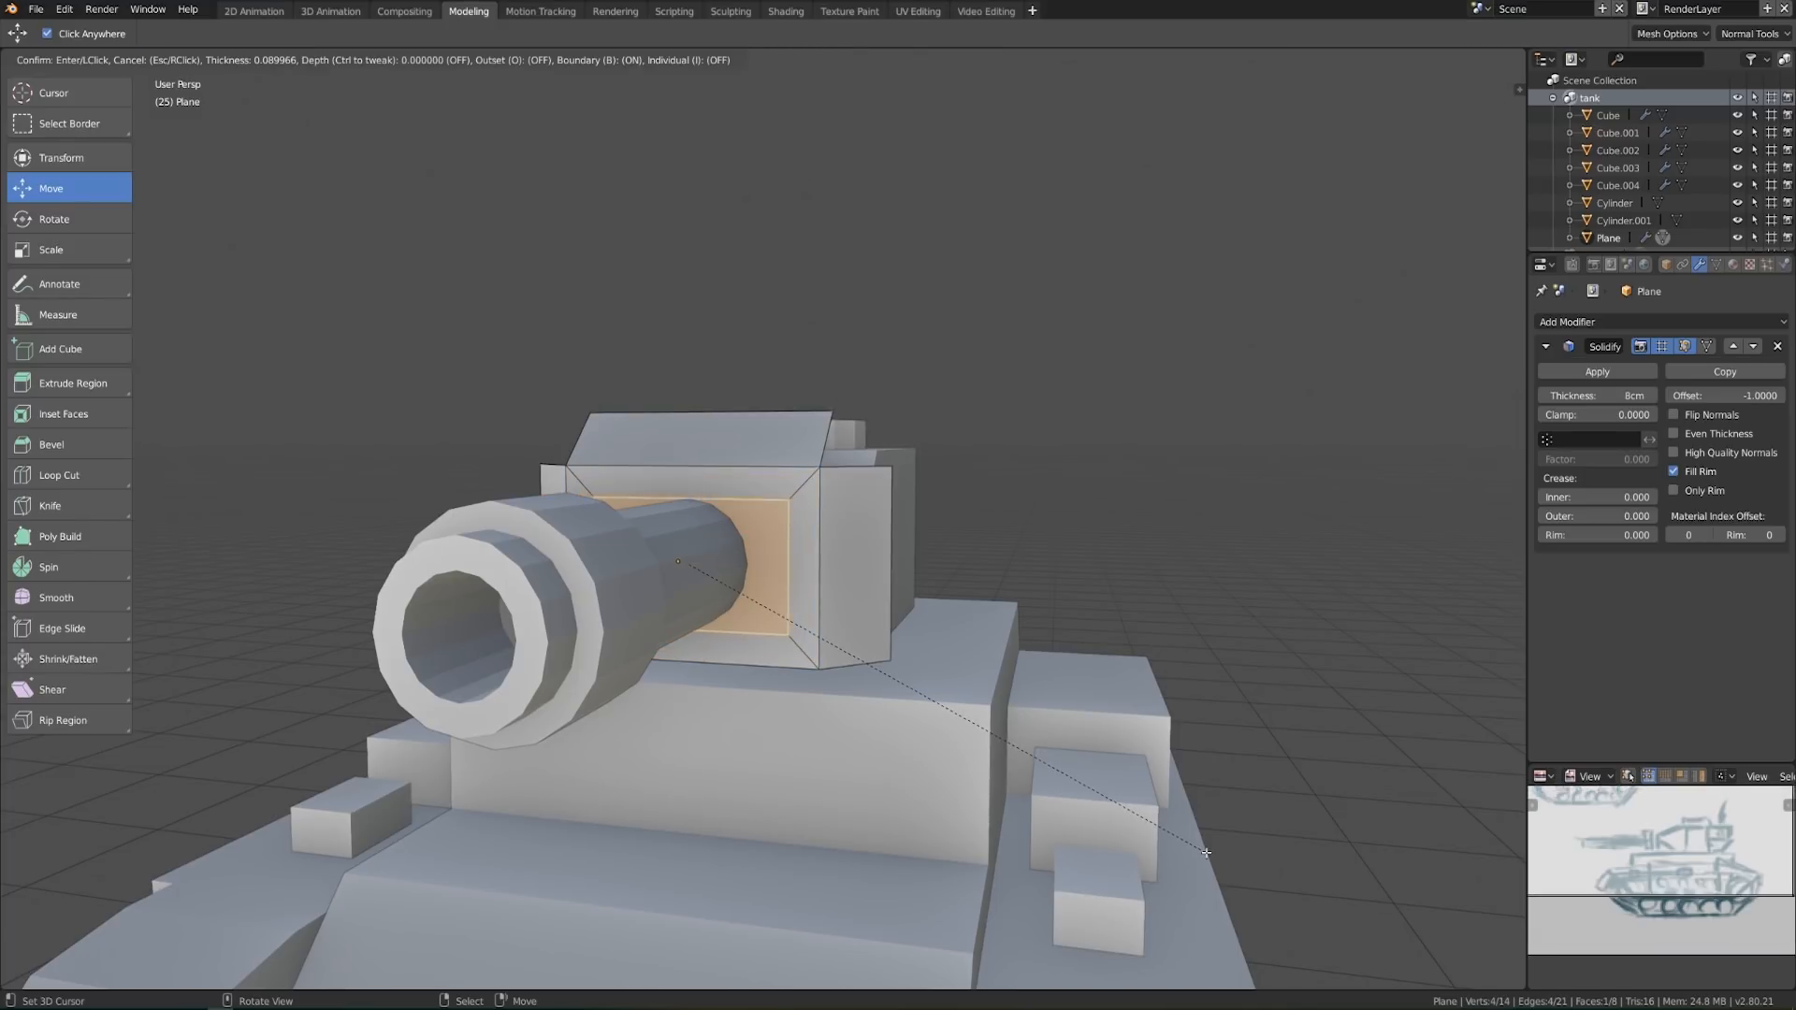
click(1190, 844)
Move the inset face up 9.14 mm along Z to center it on the gun barrel
middle_drag(720, 729, 799, 608)
key(KP_1)
scroll(929, 629, up, 1)
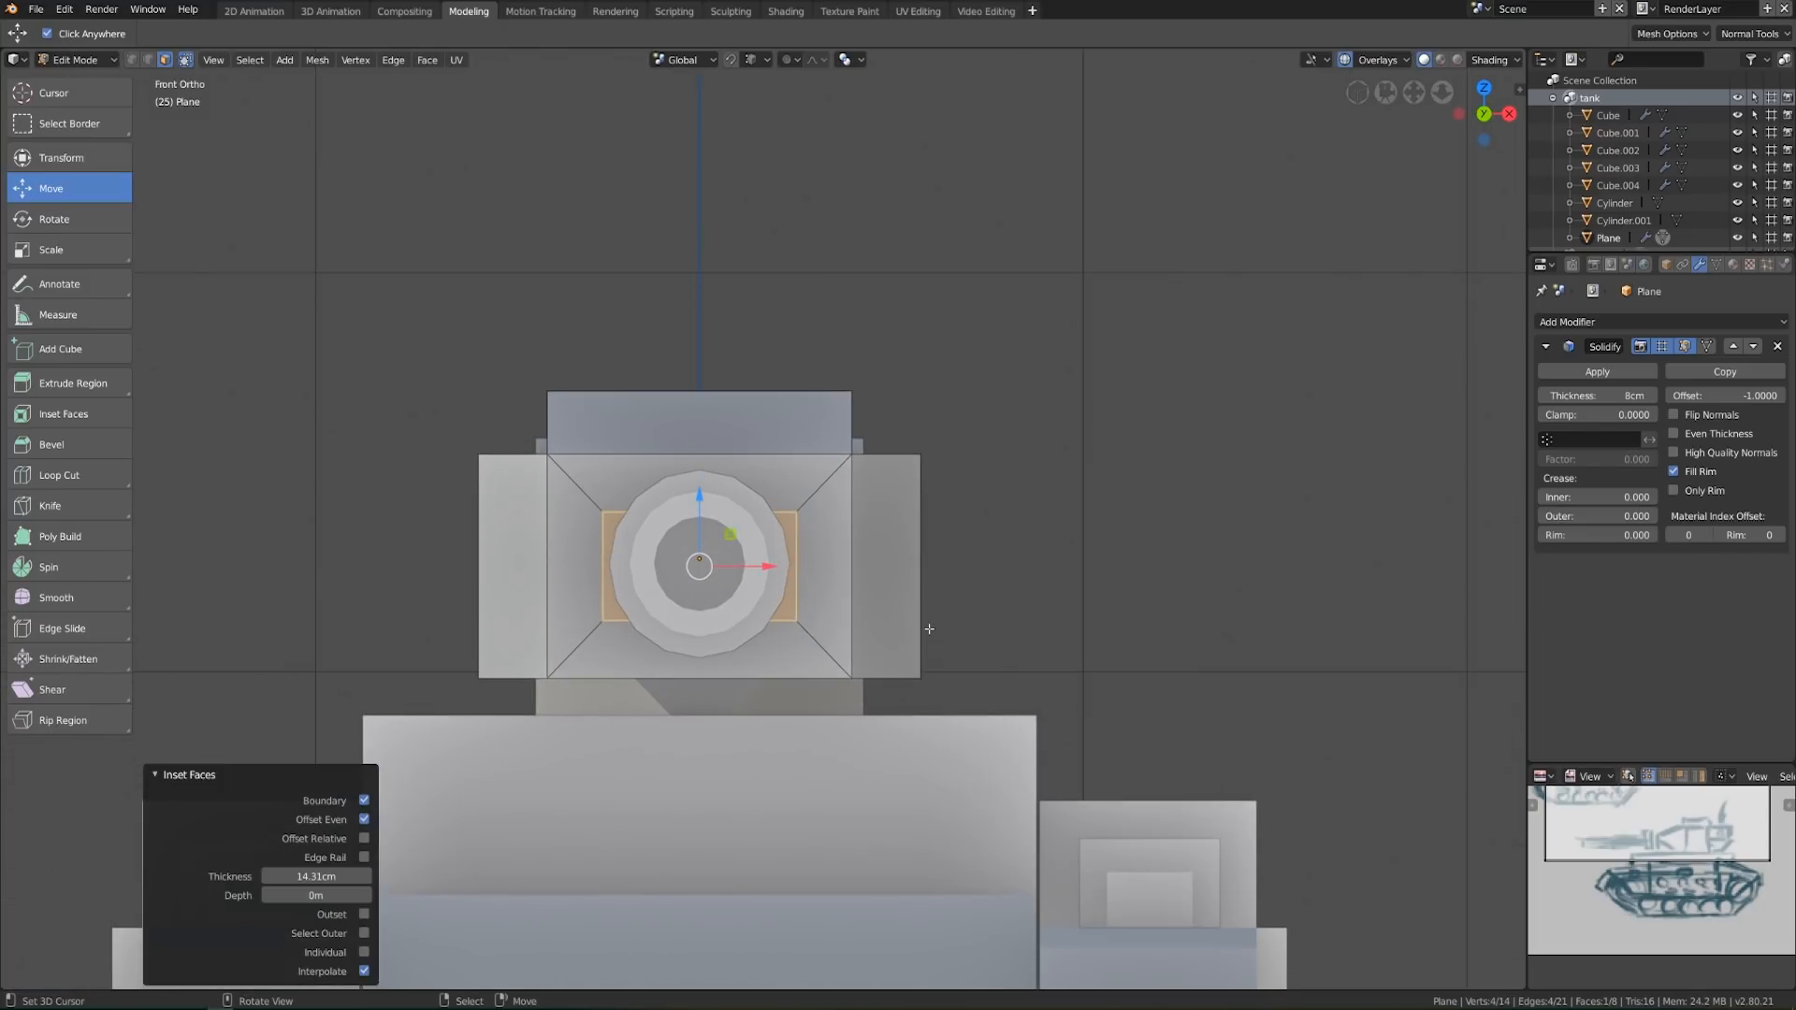
key(g)
key(z)
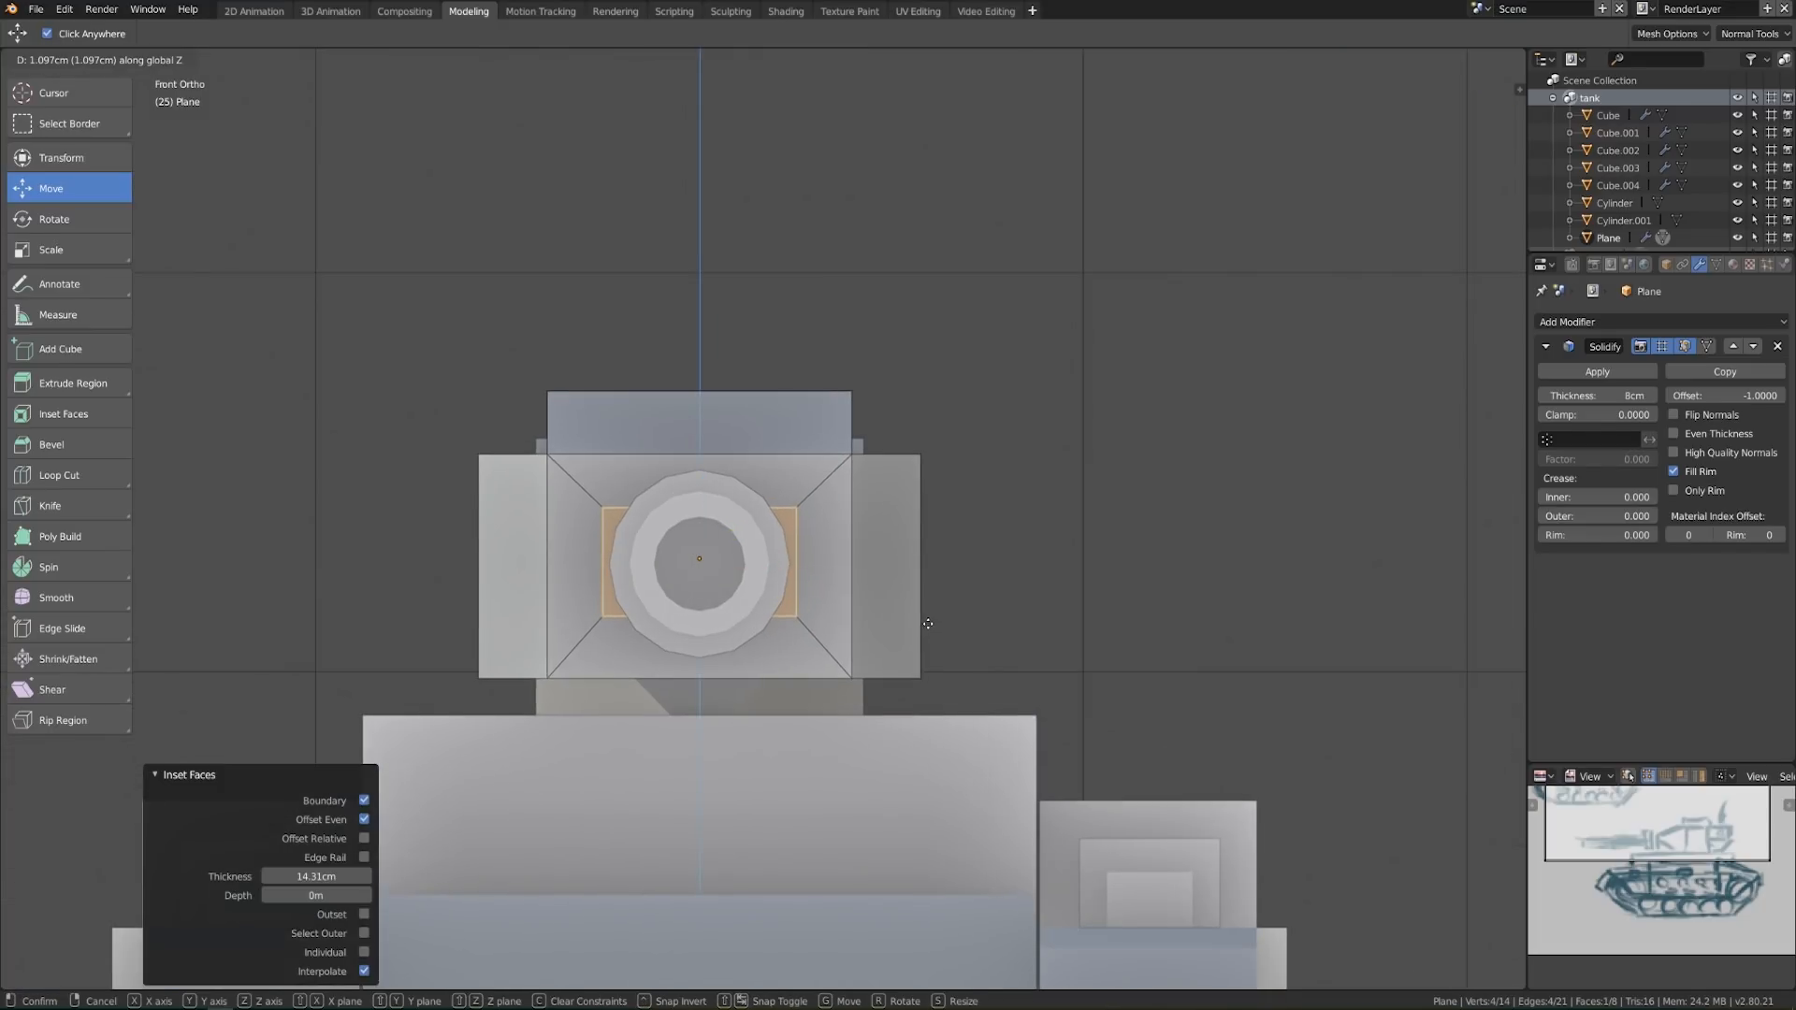
click(926, 622)
Delete the inset face at the center of the gun shield's front to open a hole around the barrel
middle_drag(926, 623, 856, 656)
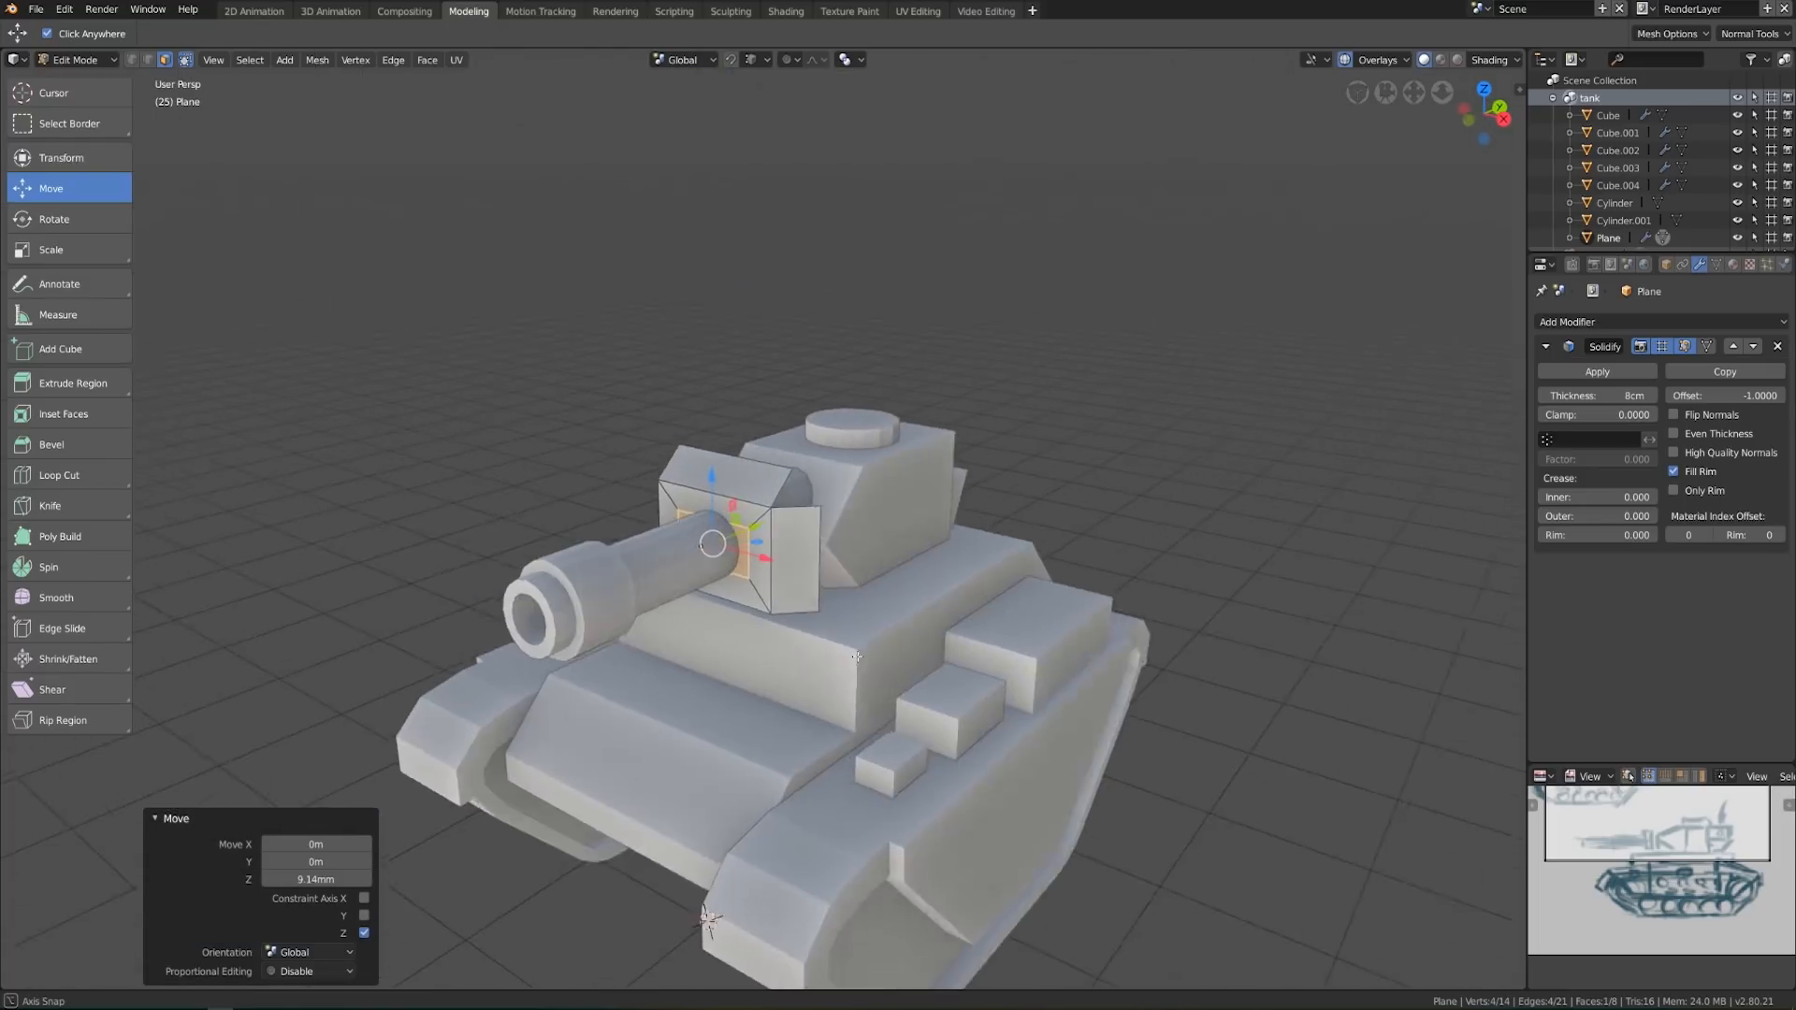
scroll(857, 657, up, 2)
key(x)
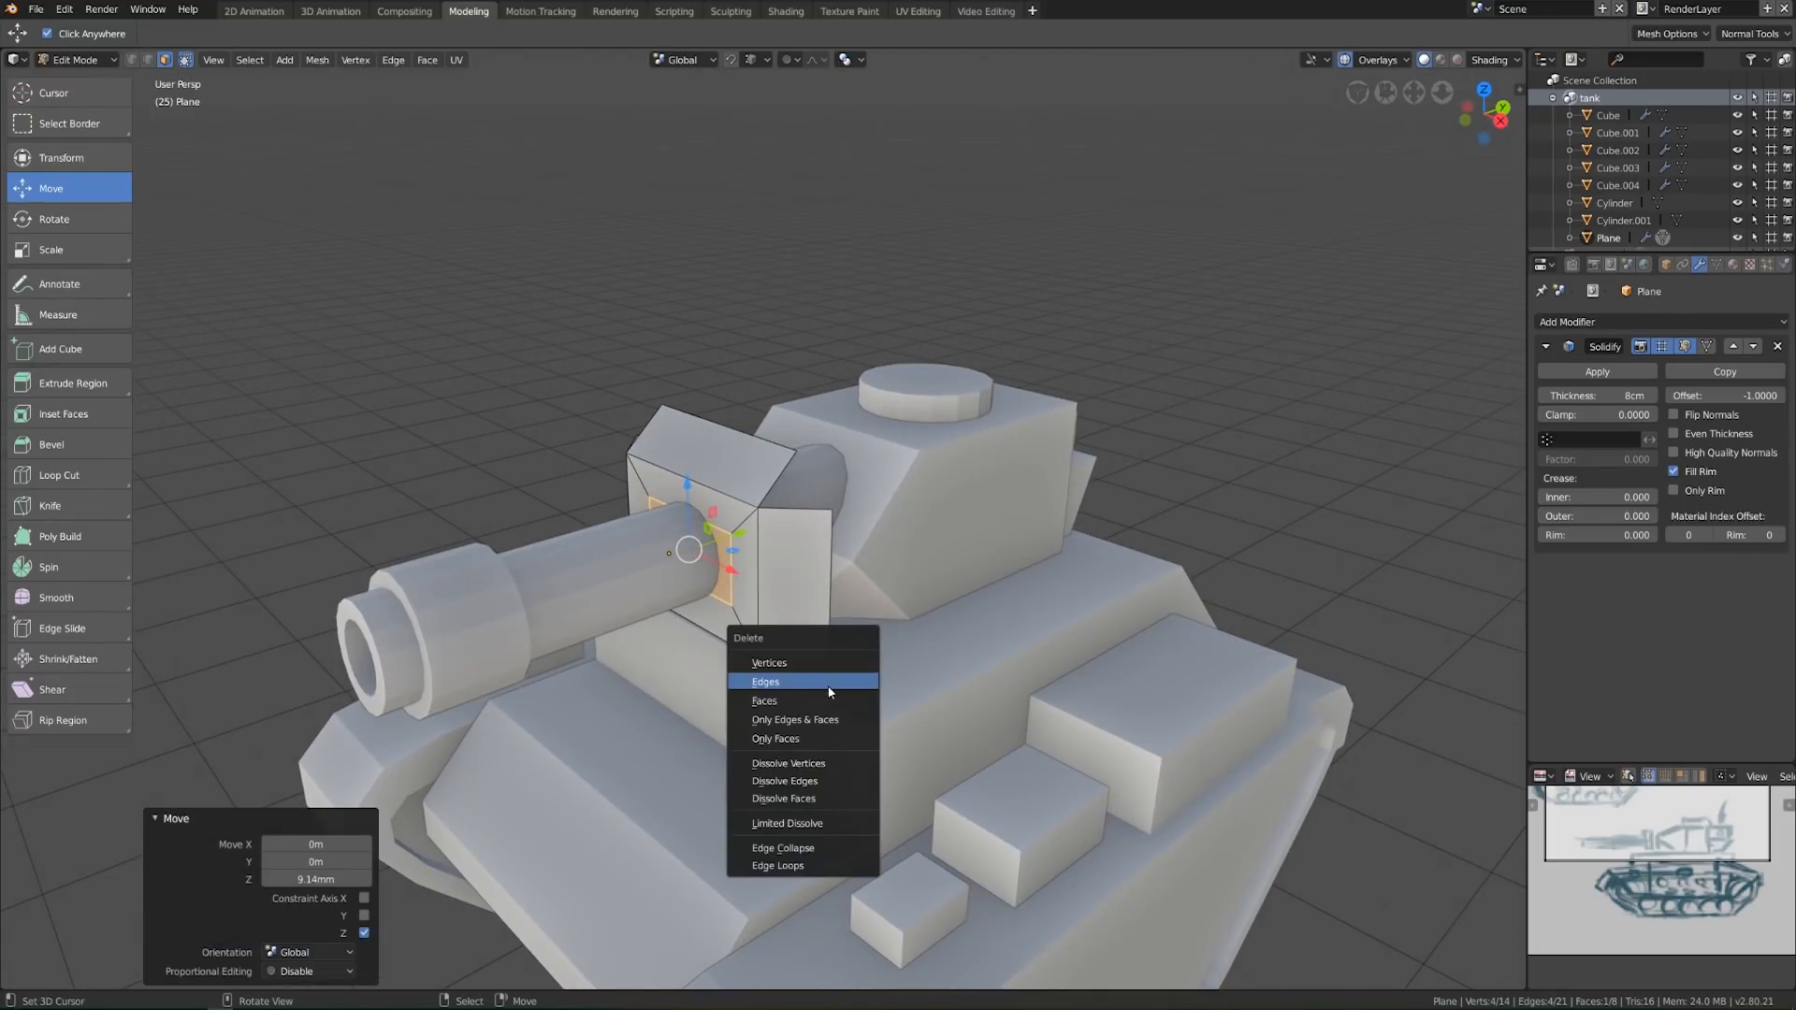
click(827, 701)
Select the upper and lower edges of the gun shield's hole, scale them along Z and leave Edit Mode
middle_drag(816, 690, 1056, 739)
right_click(763, 503)
key(2)
right_click(759, 503)
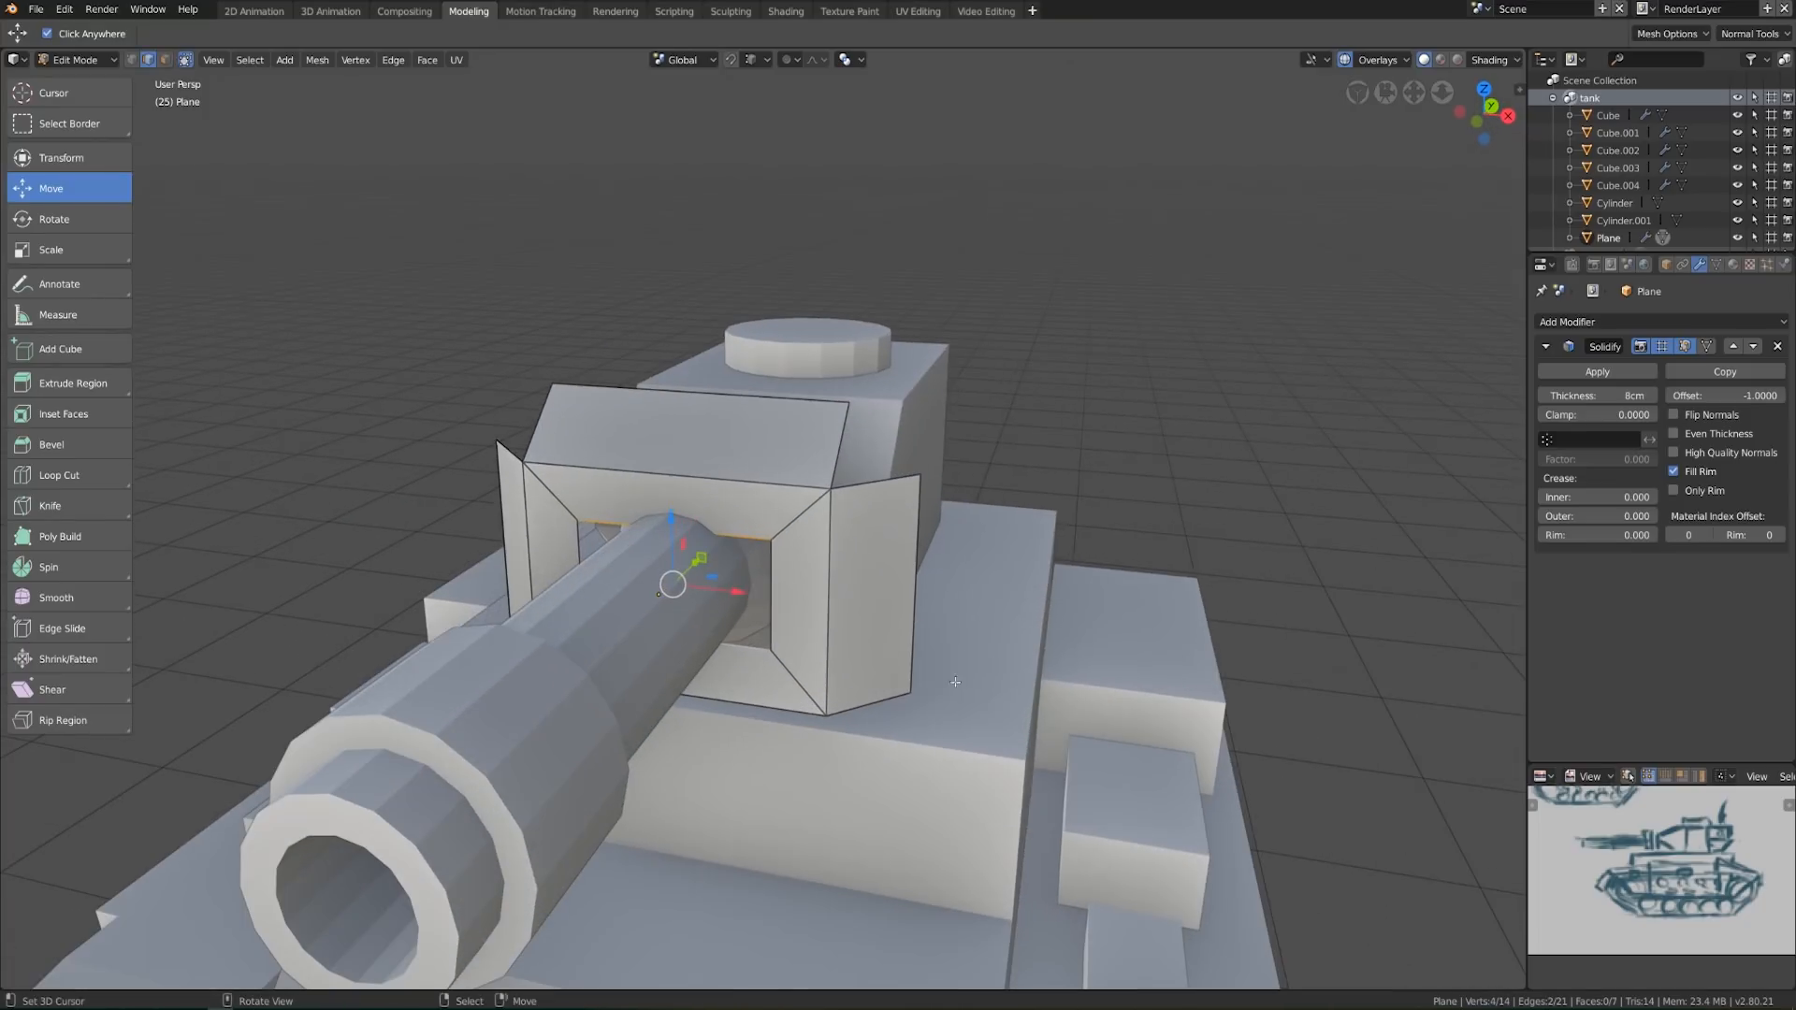
key(s)
key(z)
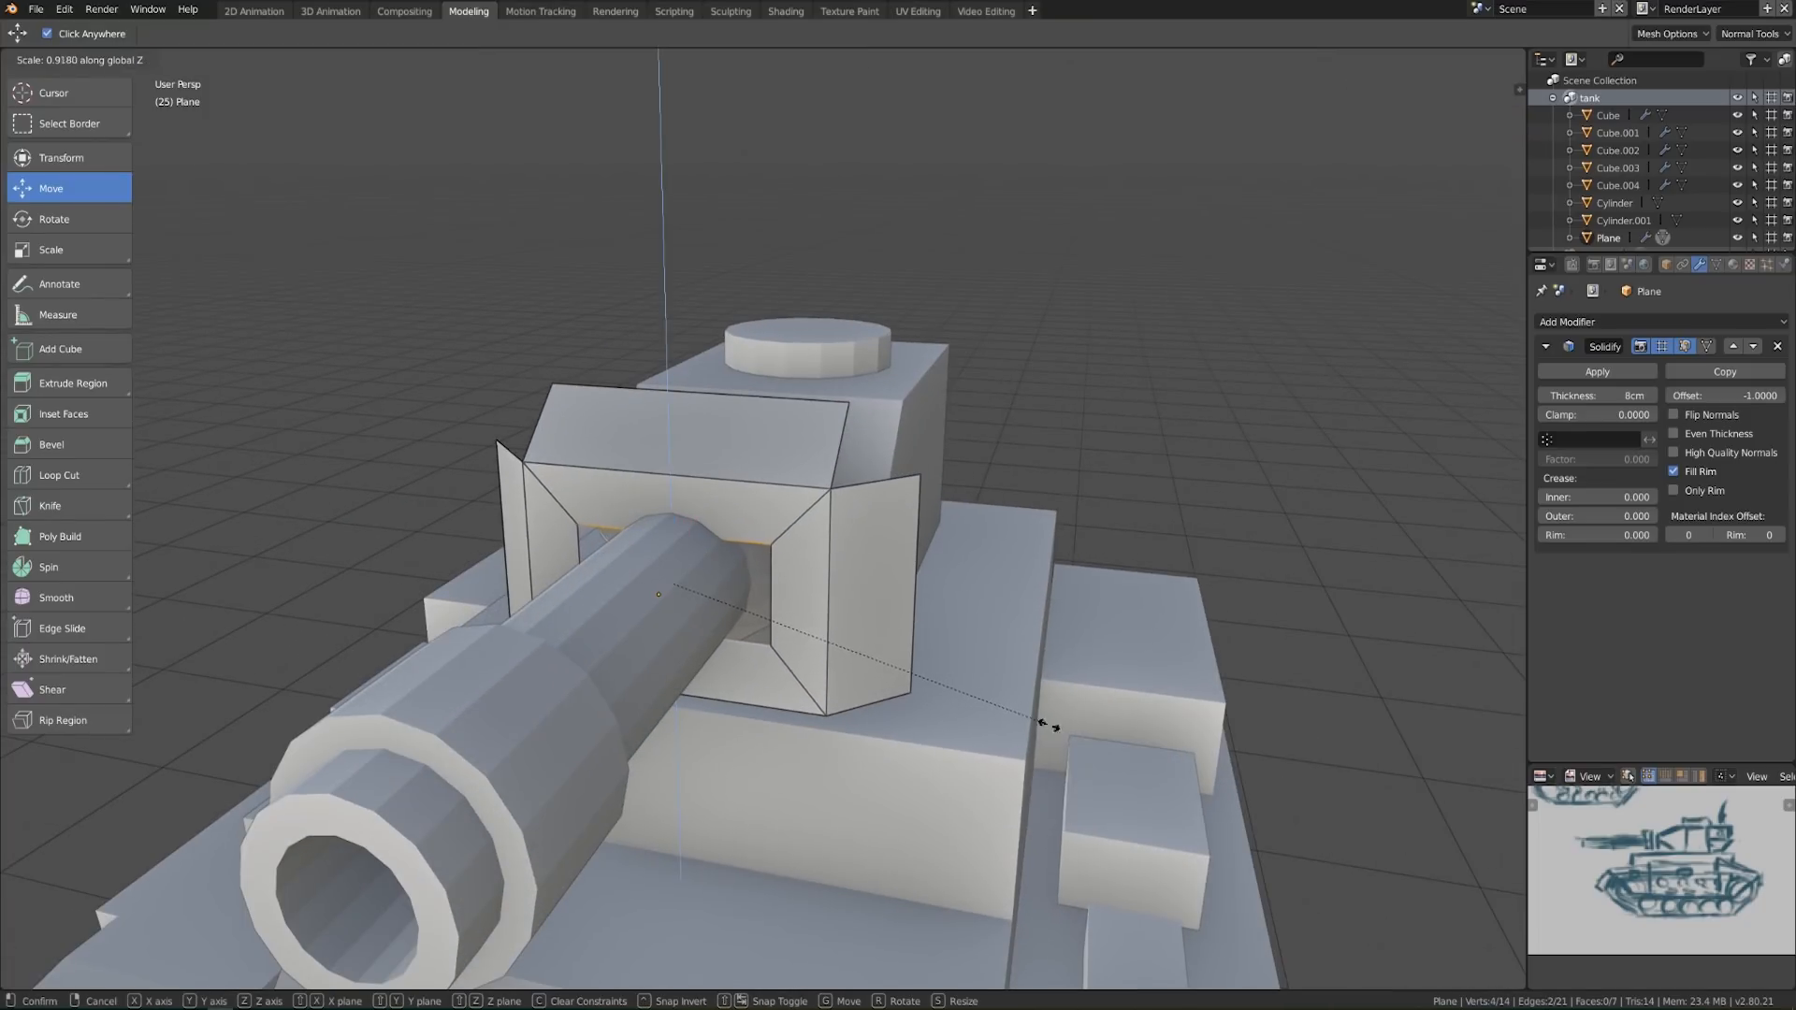
click(1002, 725)
key(Tab)
middle_drag(1002, 724, 822, 668)
scroll(838, 666, down, 8)
scroll(823, 669, up, 5)
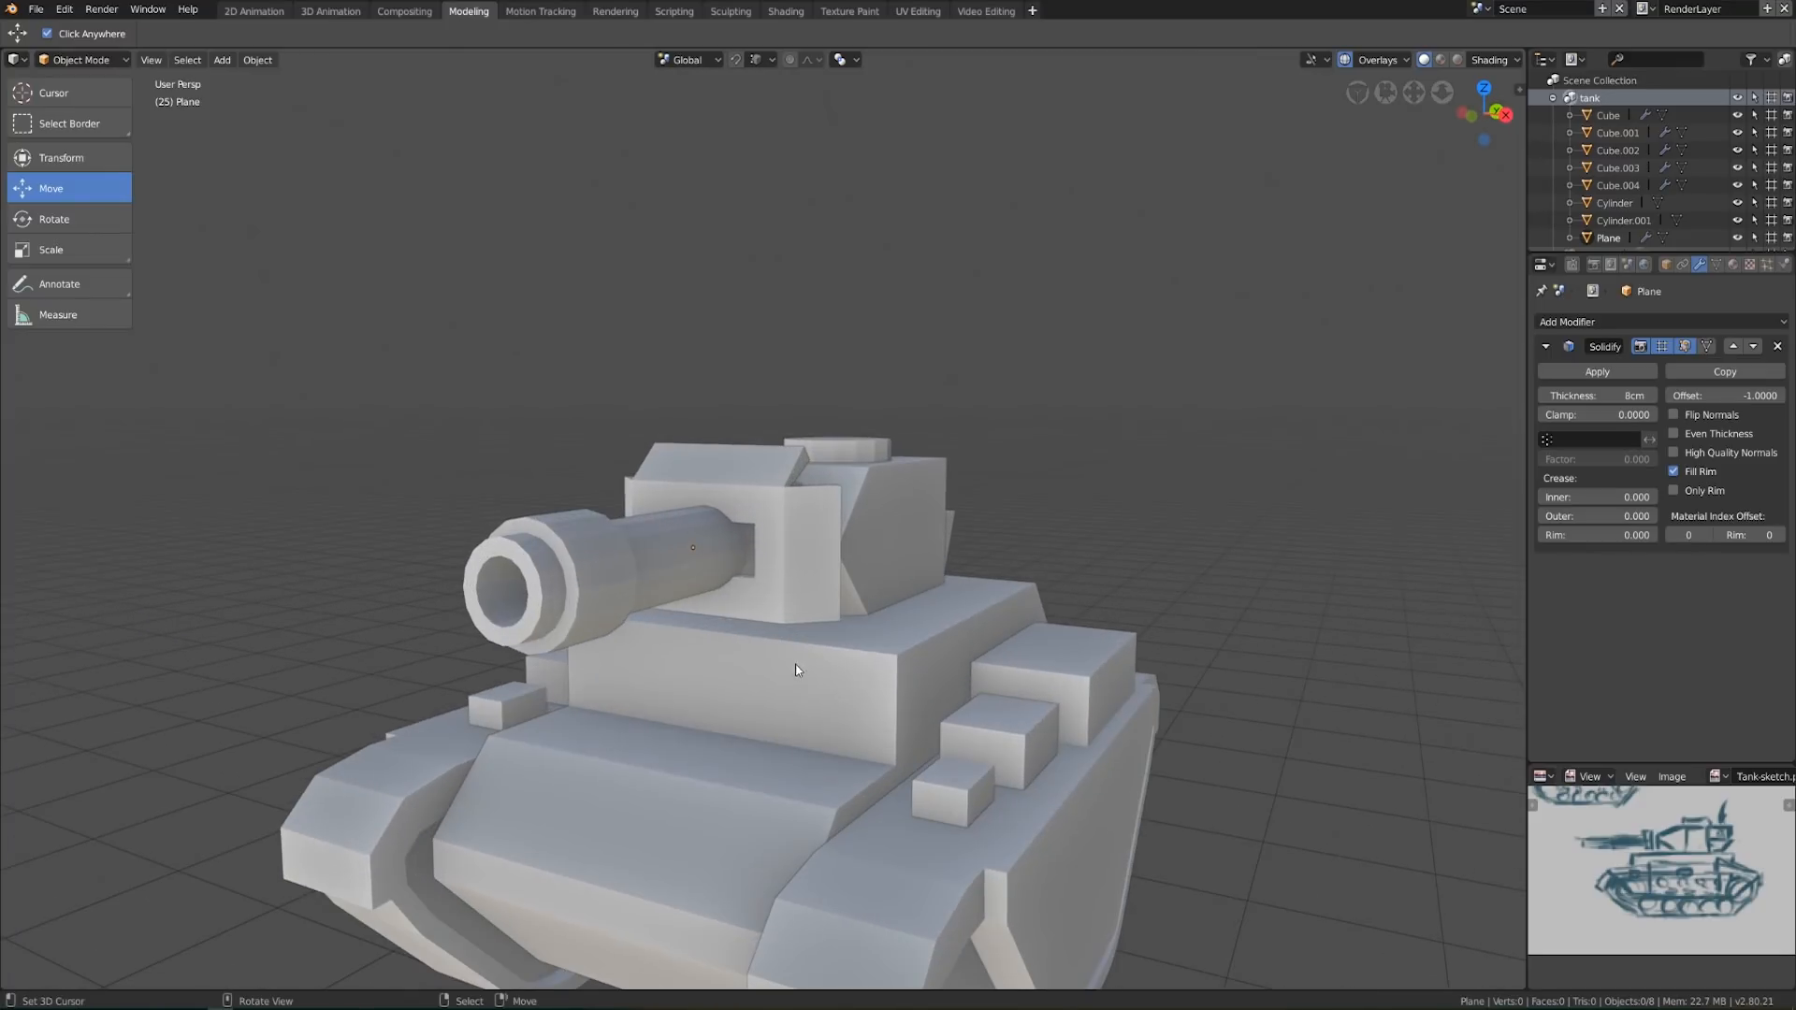
Scale the hole's upper and lower edges to 1.124 along Z and move them down about 2.18 cm along Z
key(Tab)
key(s)
key(z)
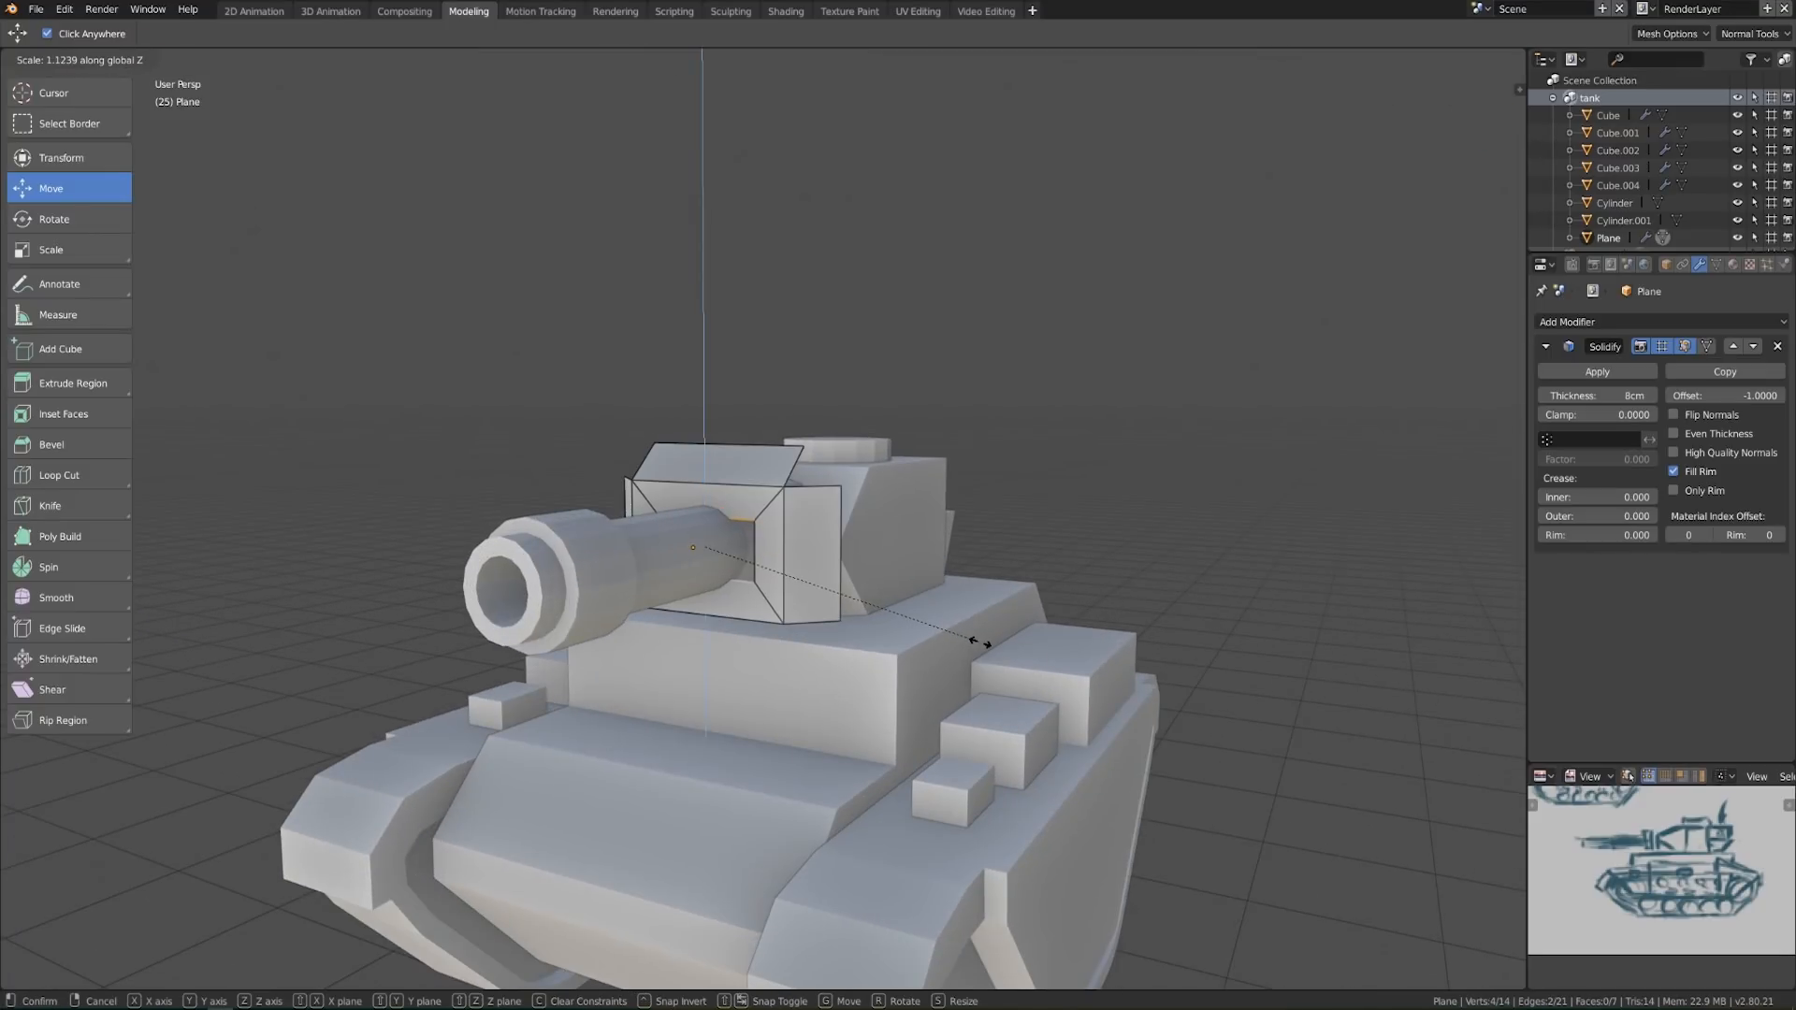
click(976, 644)
key(g)
key(z)
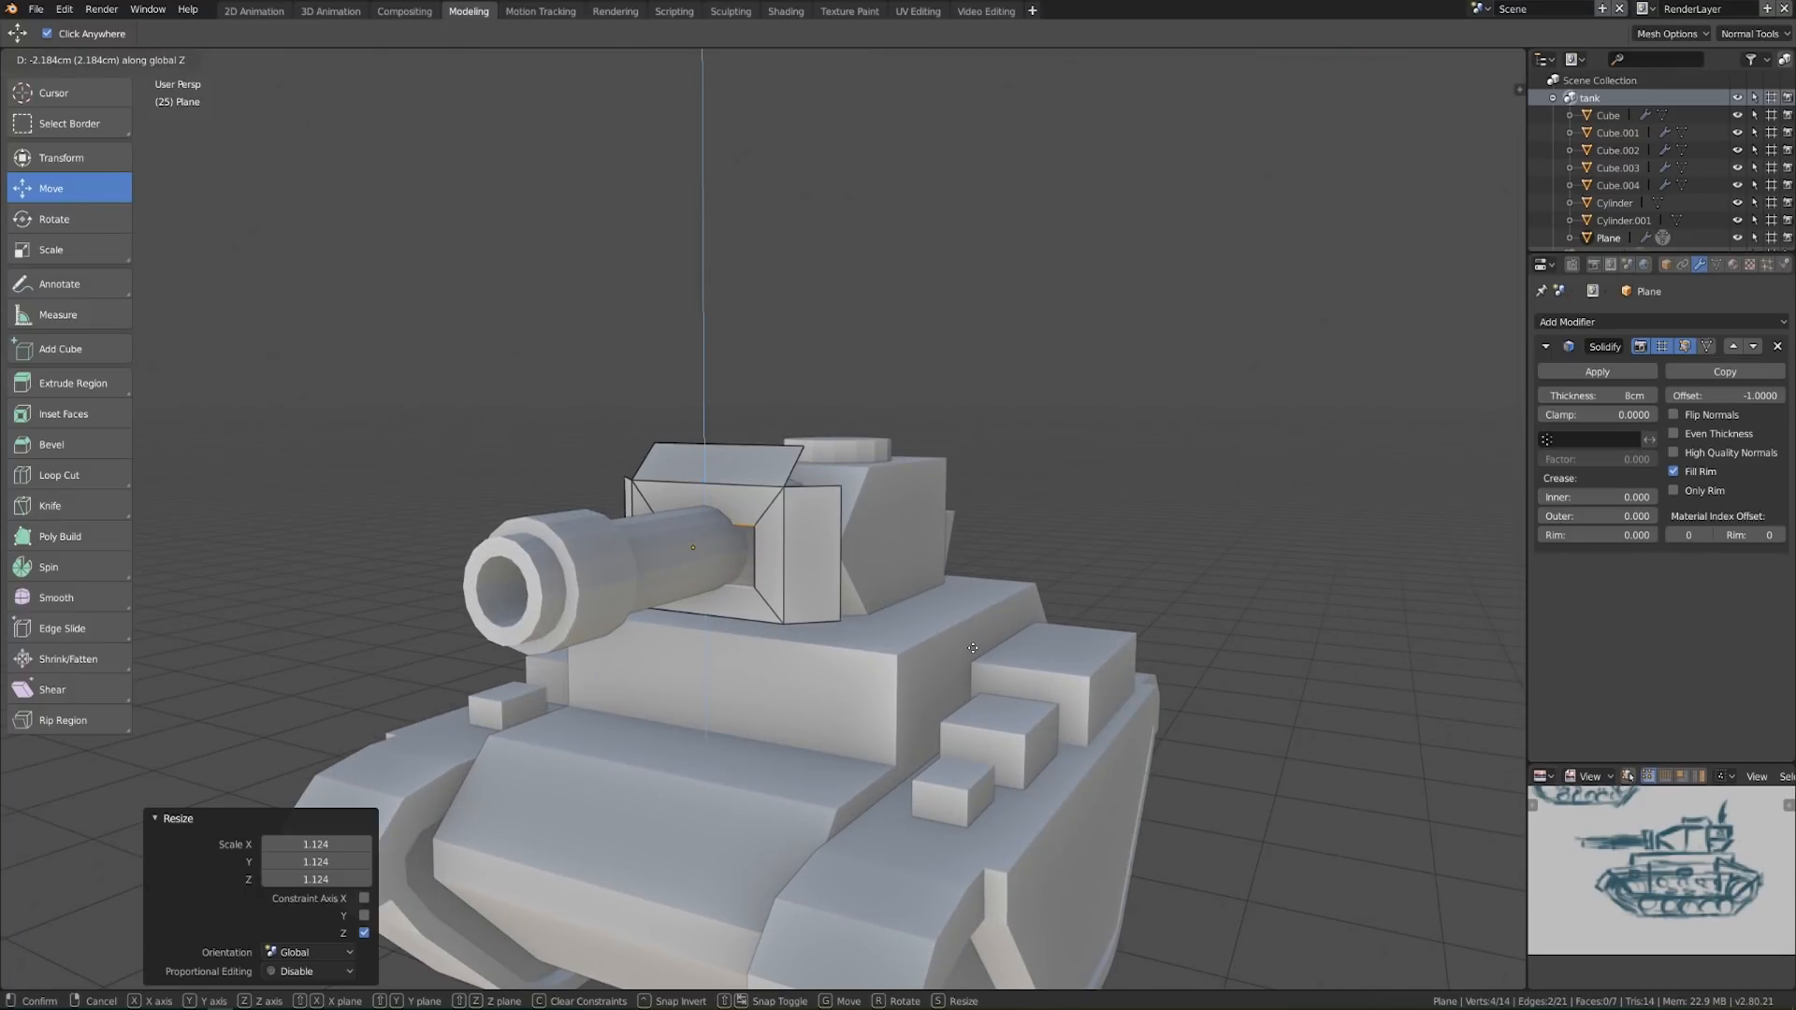
click(972, 647)
key(Tab)
scroll(935, 664, down, 5)
middle_drag(917, 677, 862, 646)
Taper the gun shield's upper flap by scaling its top edge to 0.5
key(Tab)
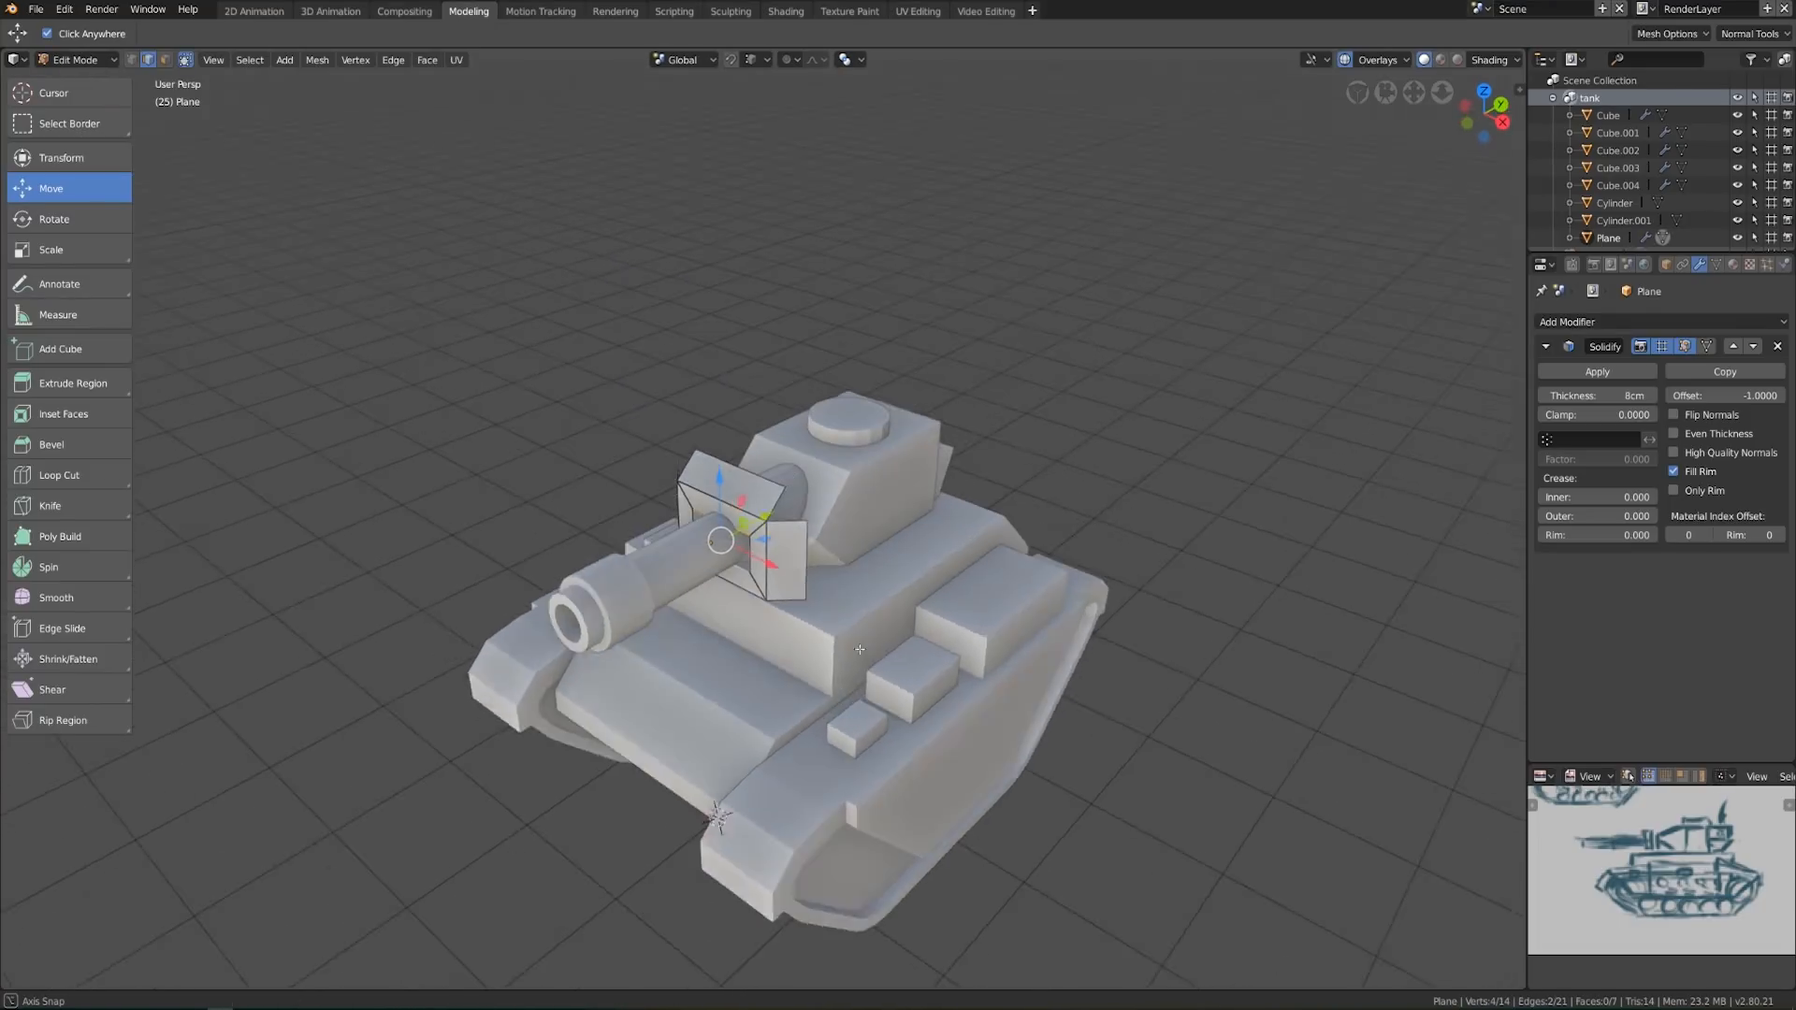
scroll(862, 645, up, 4)
click(753, 432)
middle_drag(1033, 684, 1075, 717)
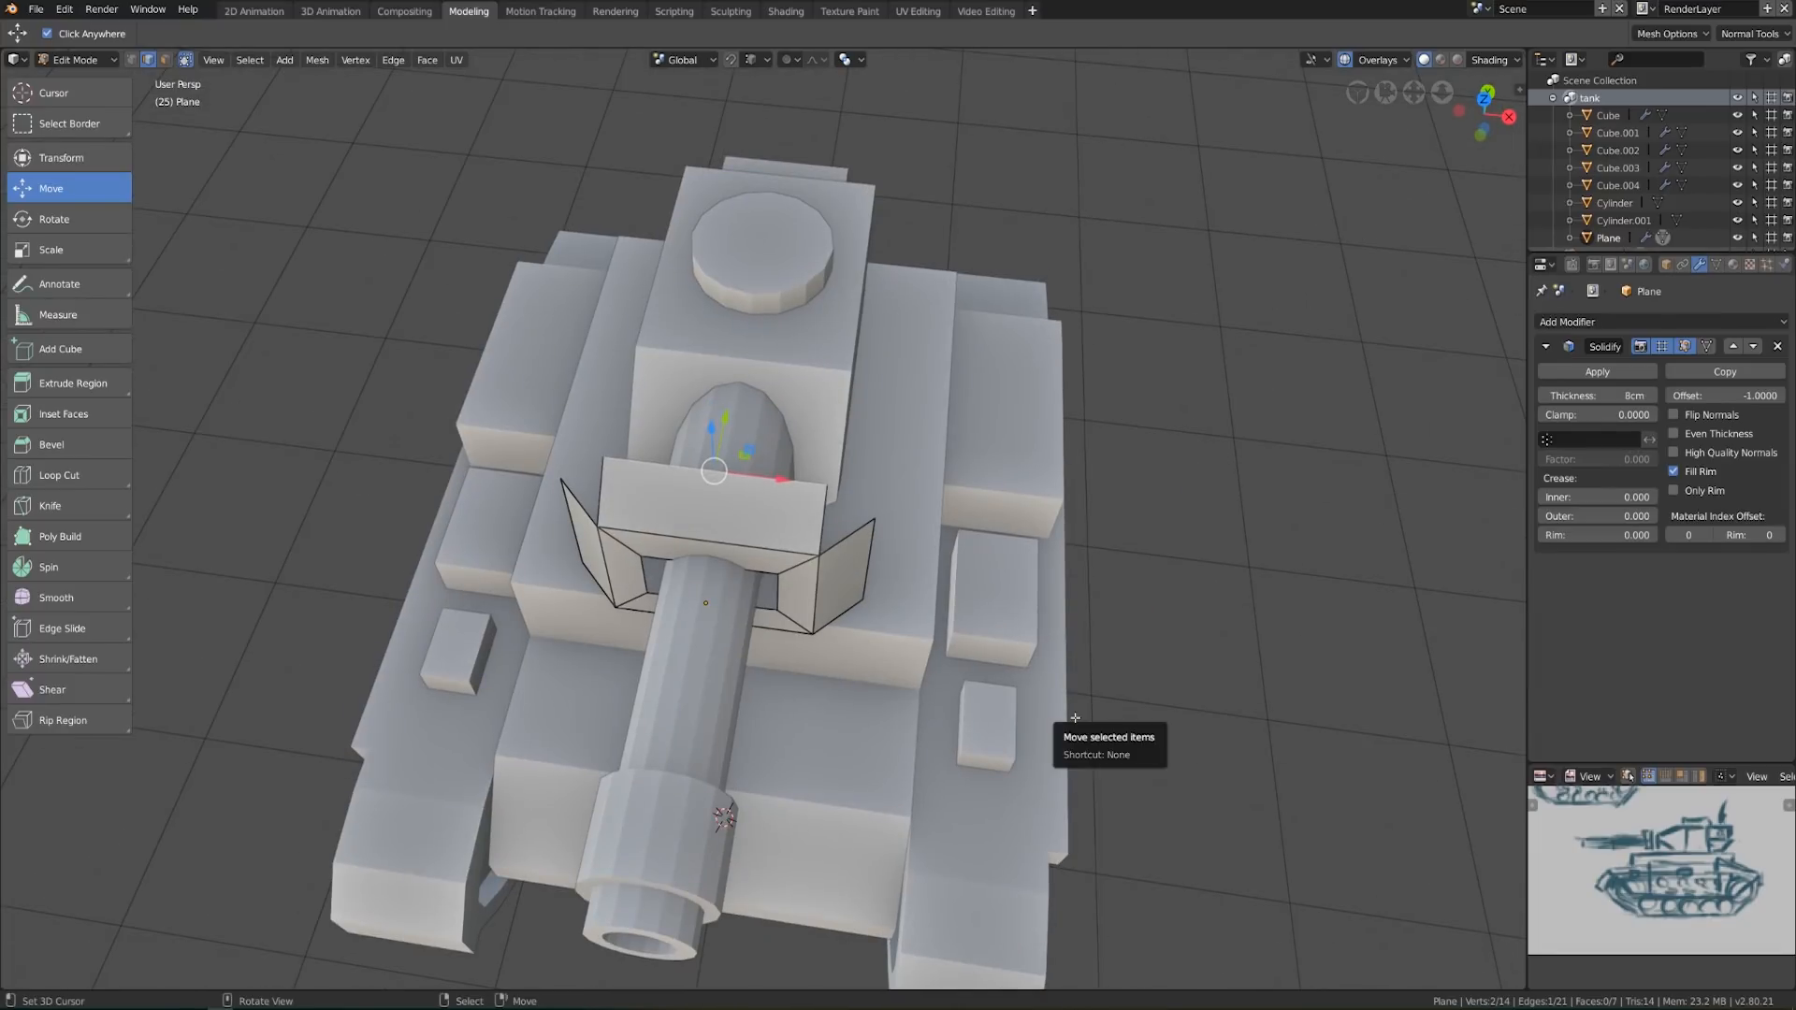
text(s.5)
key(Return)
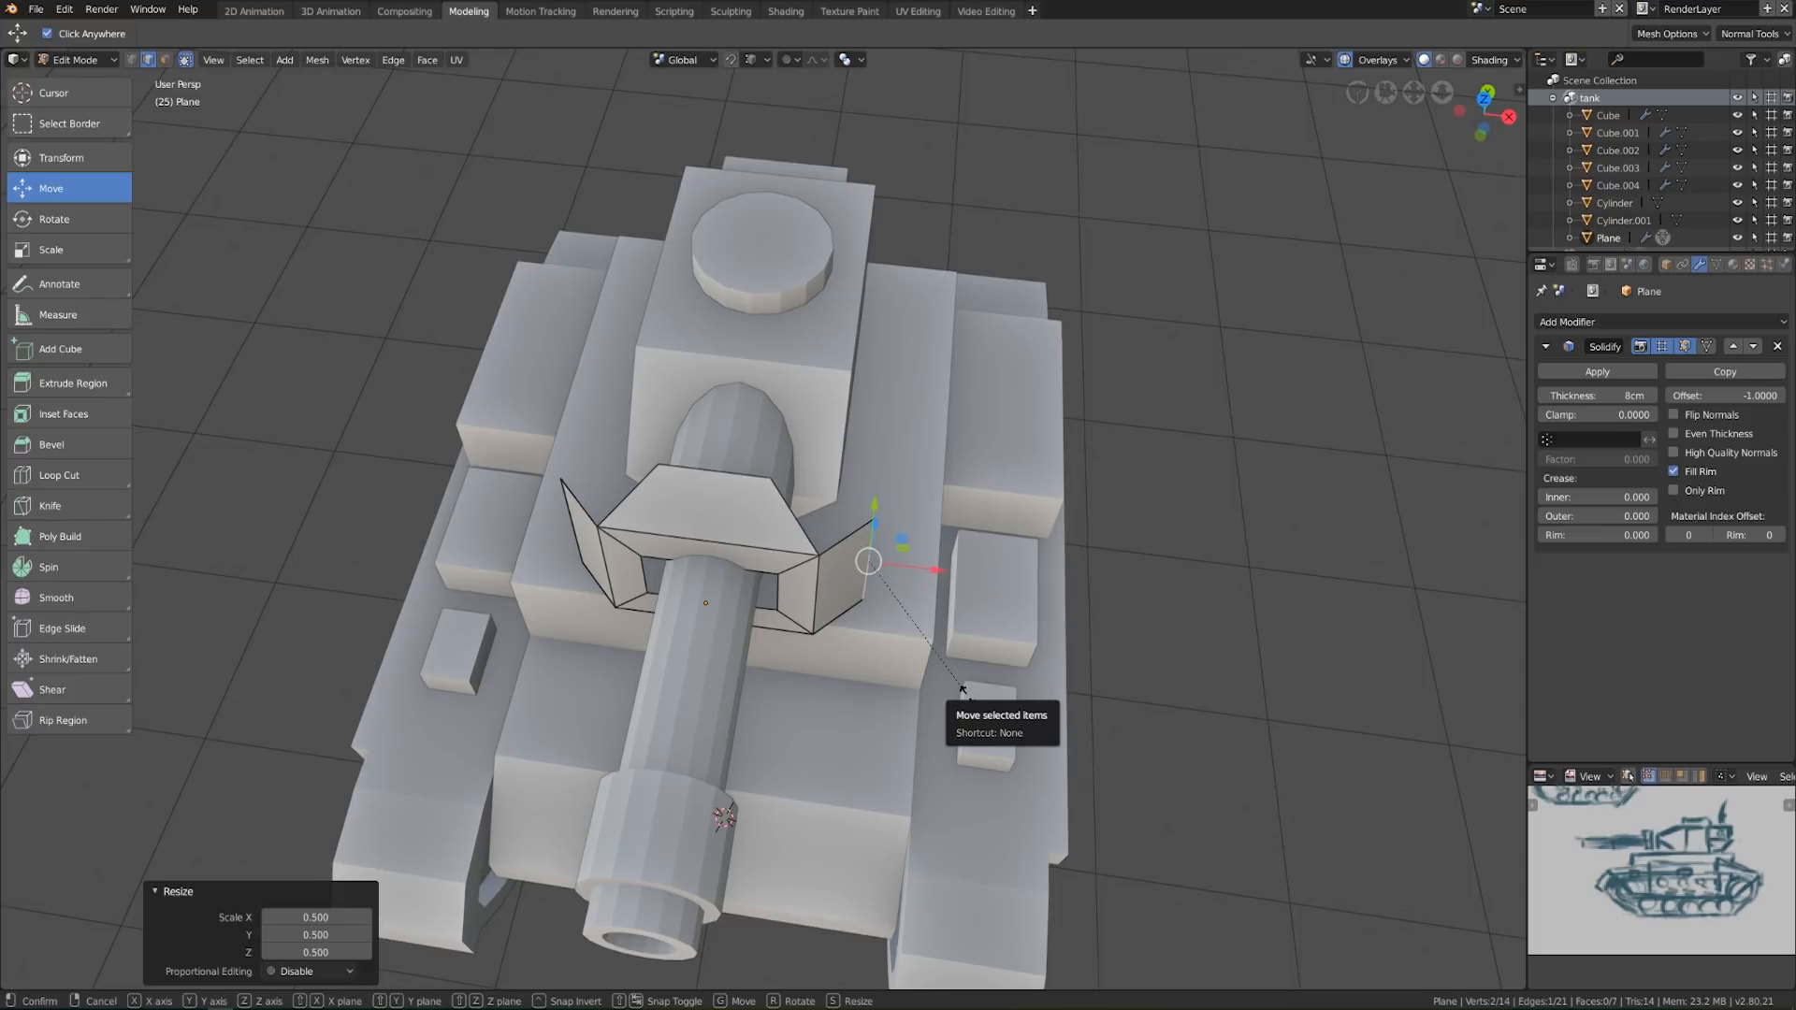
Taper the gun shield's side wings by scaling their outer vertical edges to 0.5, and return to Object Mode
middle_drag(967, 696, 636, 614)
right_click(607, 645)
text(s.5)
key(Return)
key(Tab)
middle_drag(1057, 695, 842, 608)
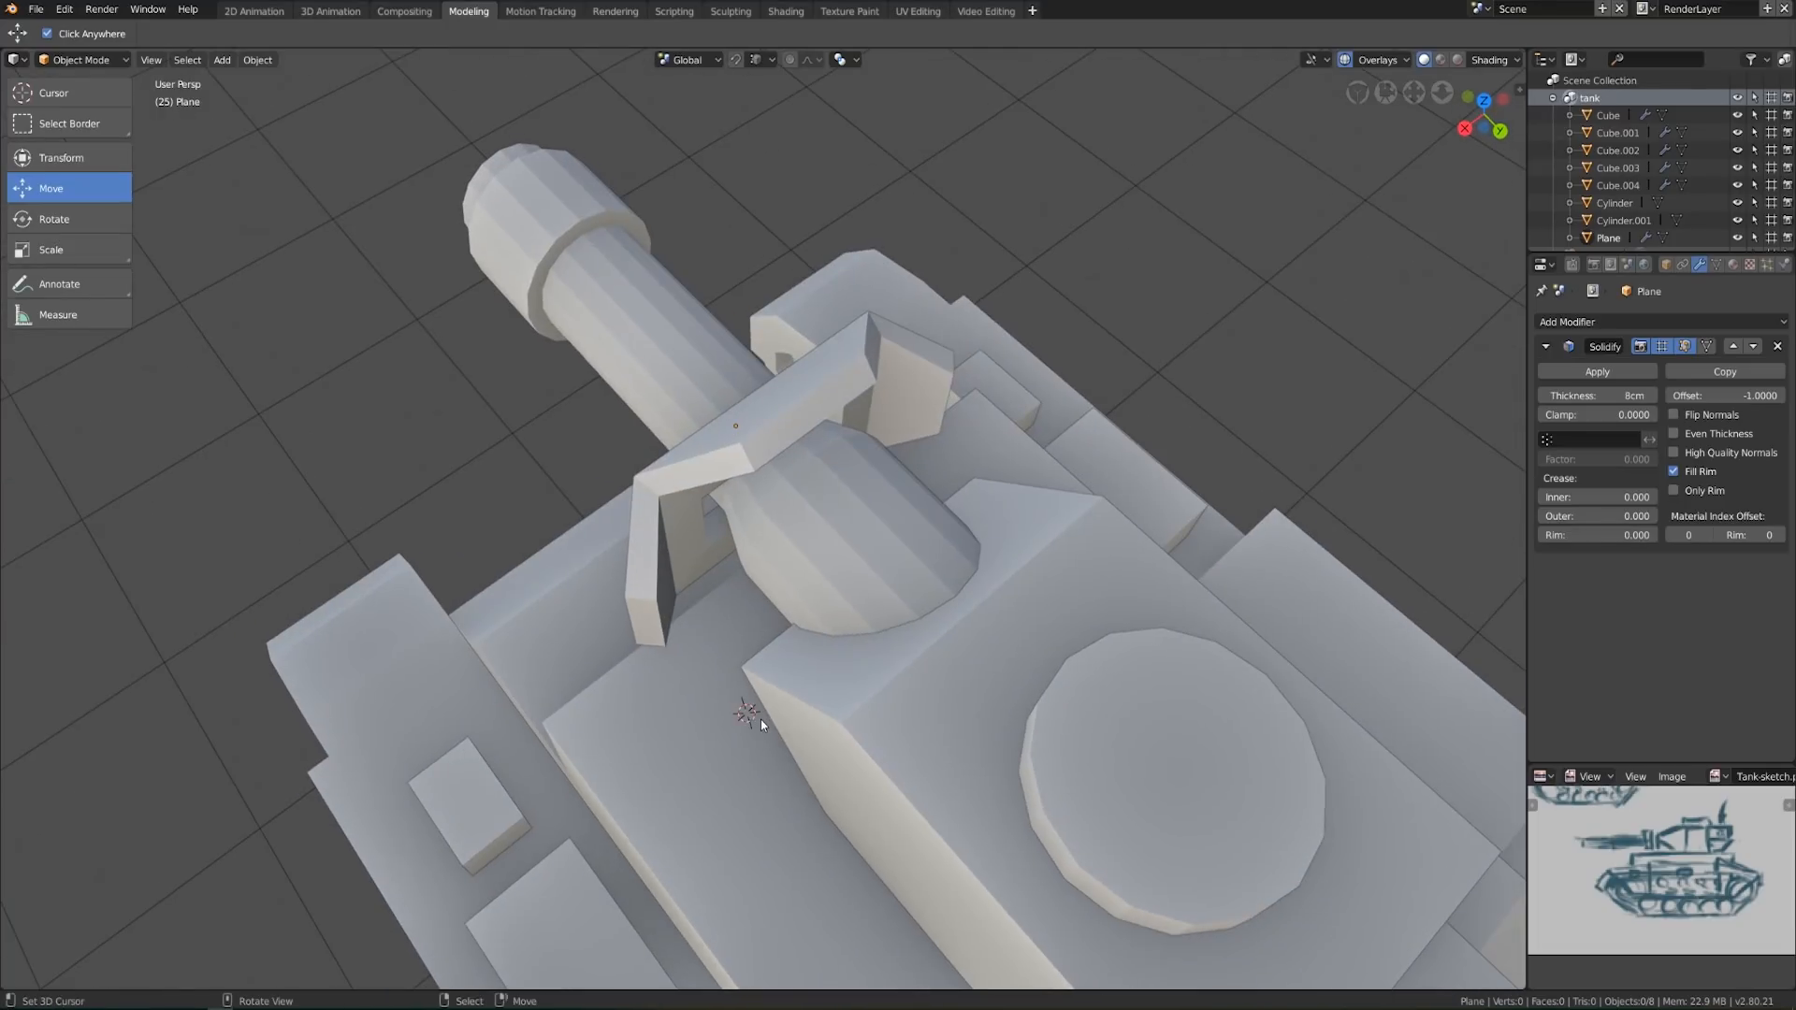
Enable Even Thickness in the gun shield's Solidify modifier
click(1674, 435)
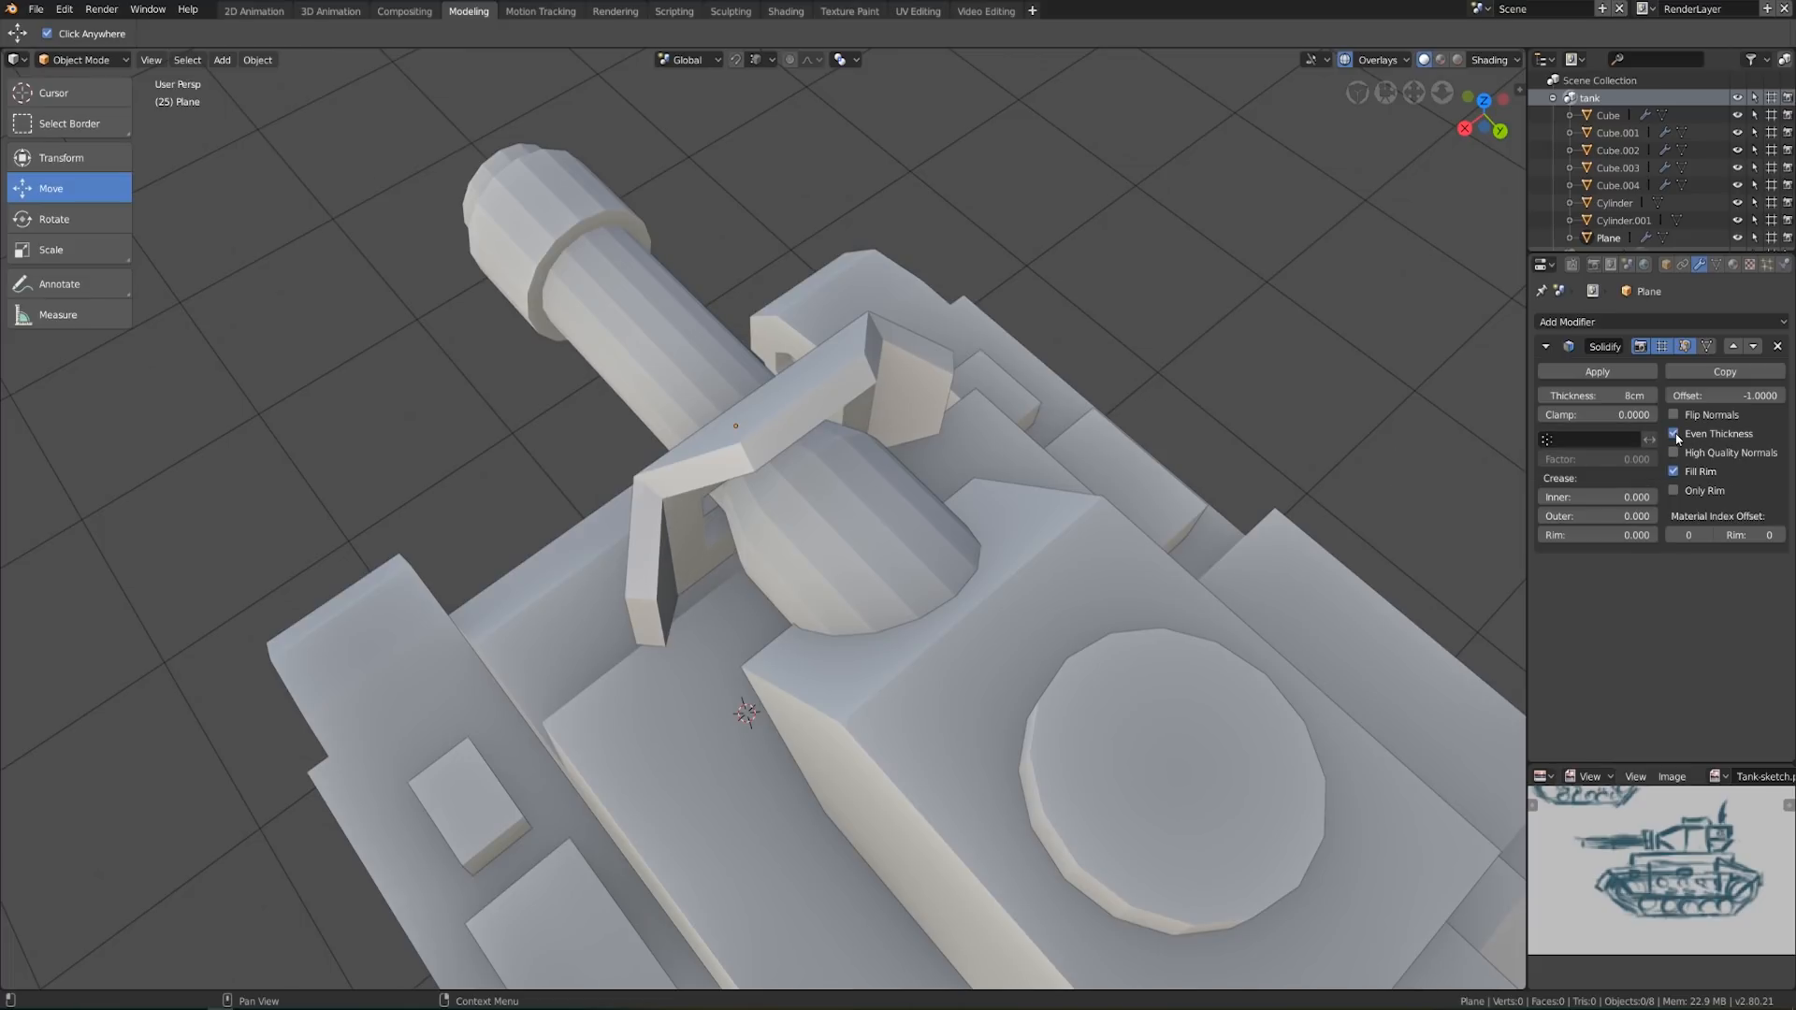
scroll(617, 578, up, 6)
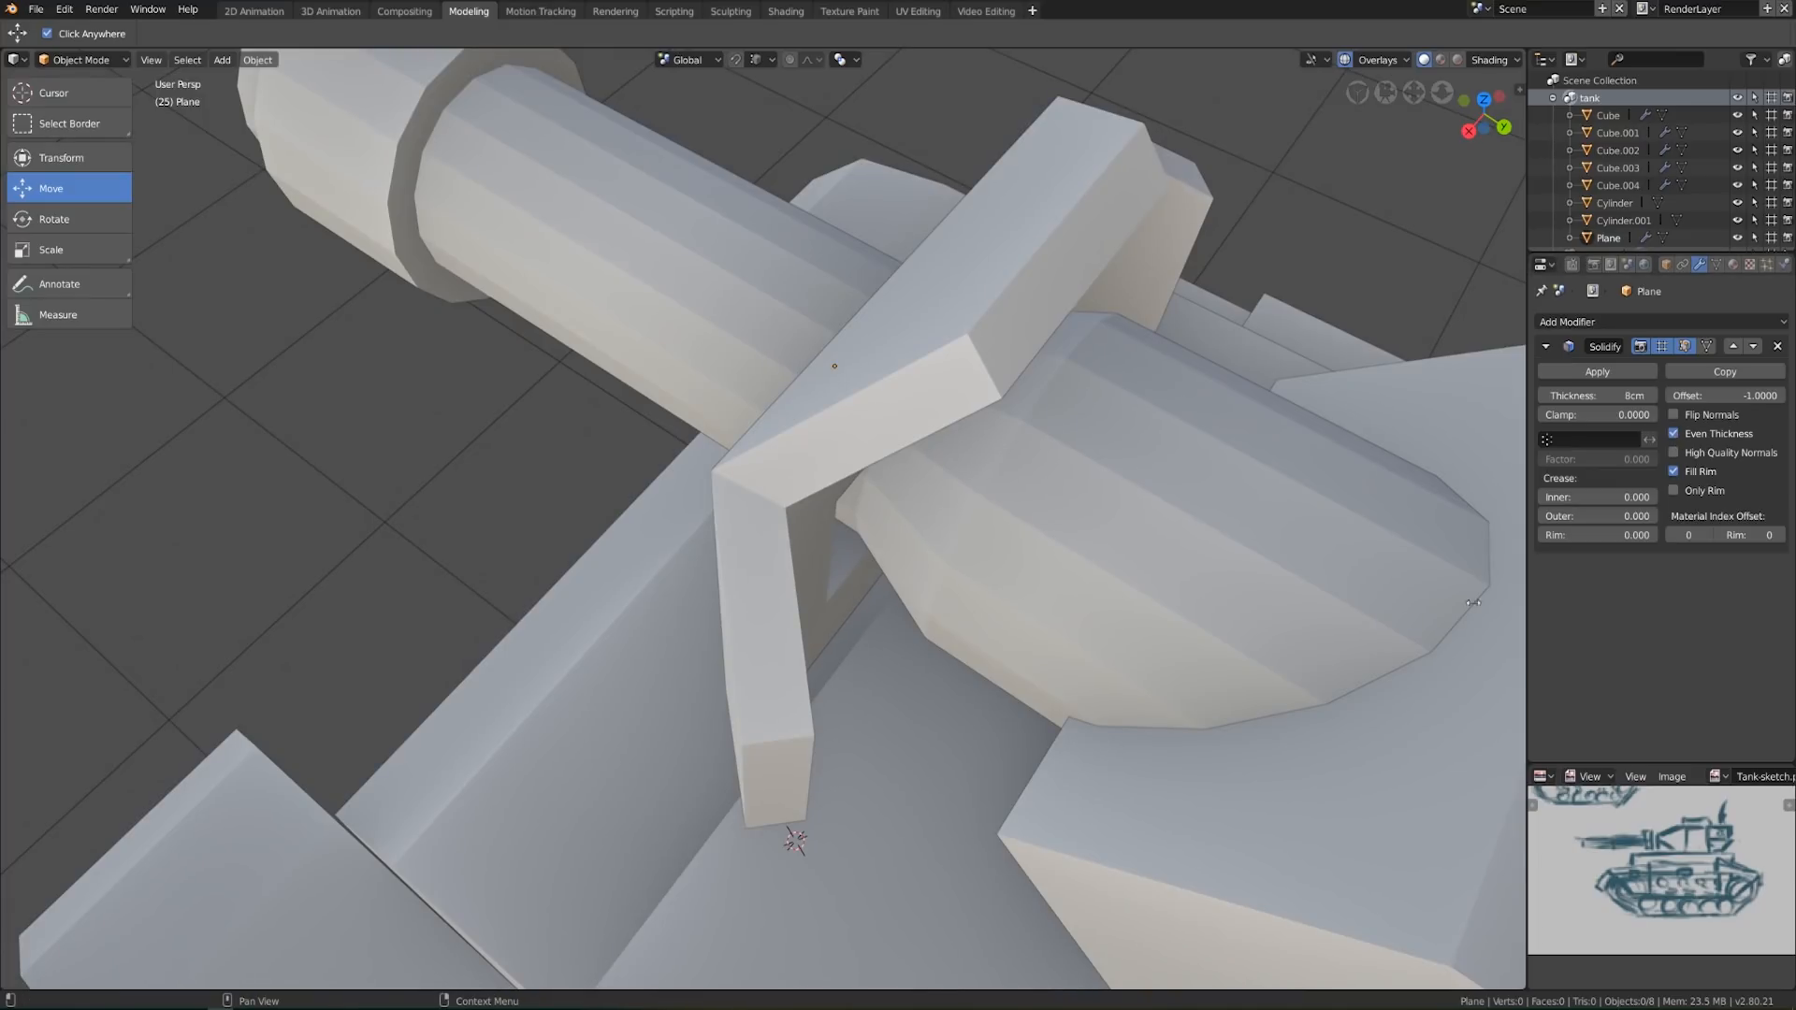
scroll(889, 703, down, 4)
middle_drag(889, 698, 931, 636)
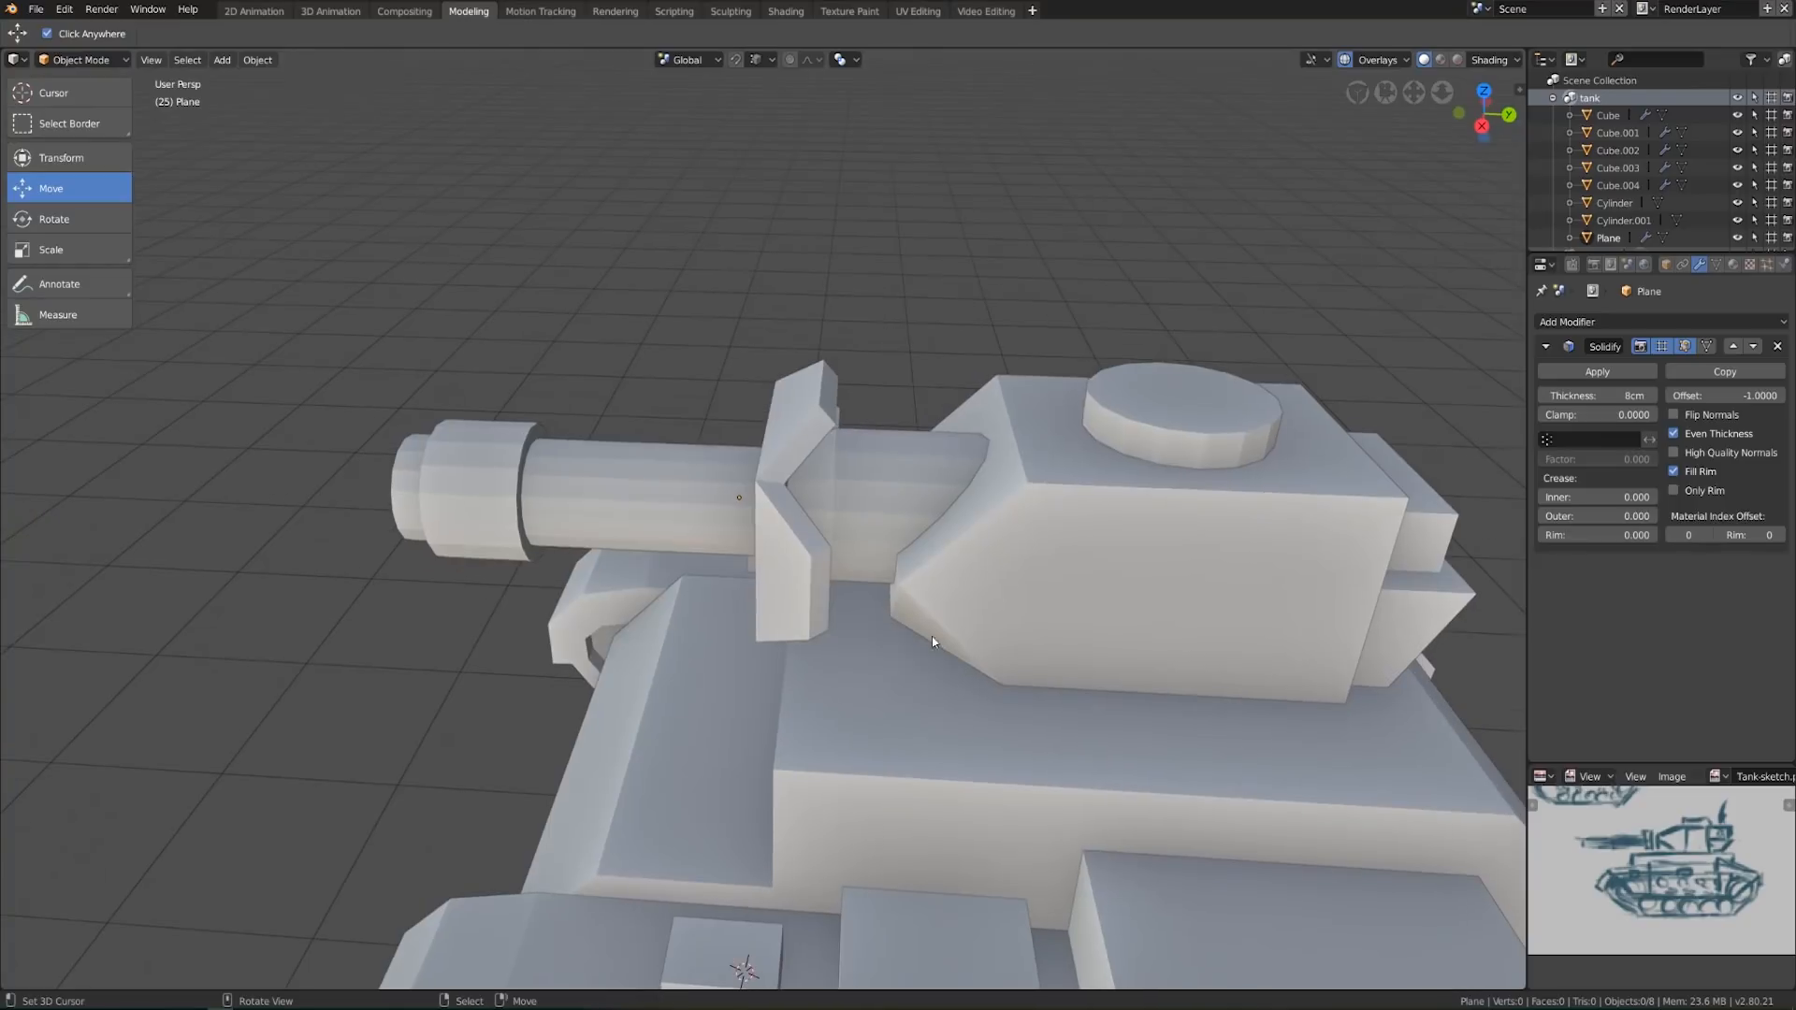
Select the barrel's edge loop at the gun shield in Edit Mode and move it 3.37 cm along Y
click(859, 485)
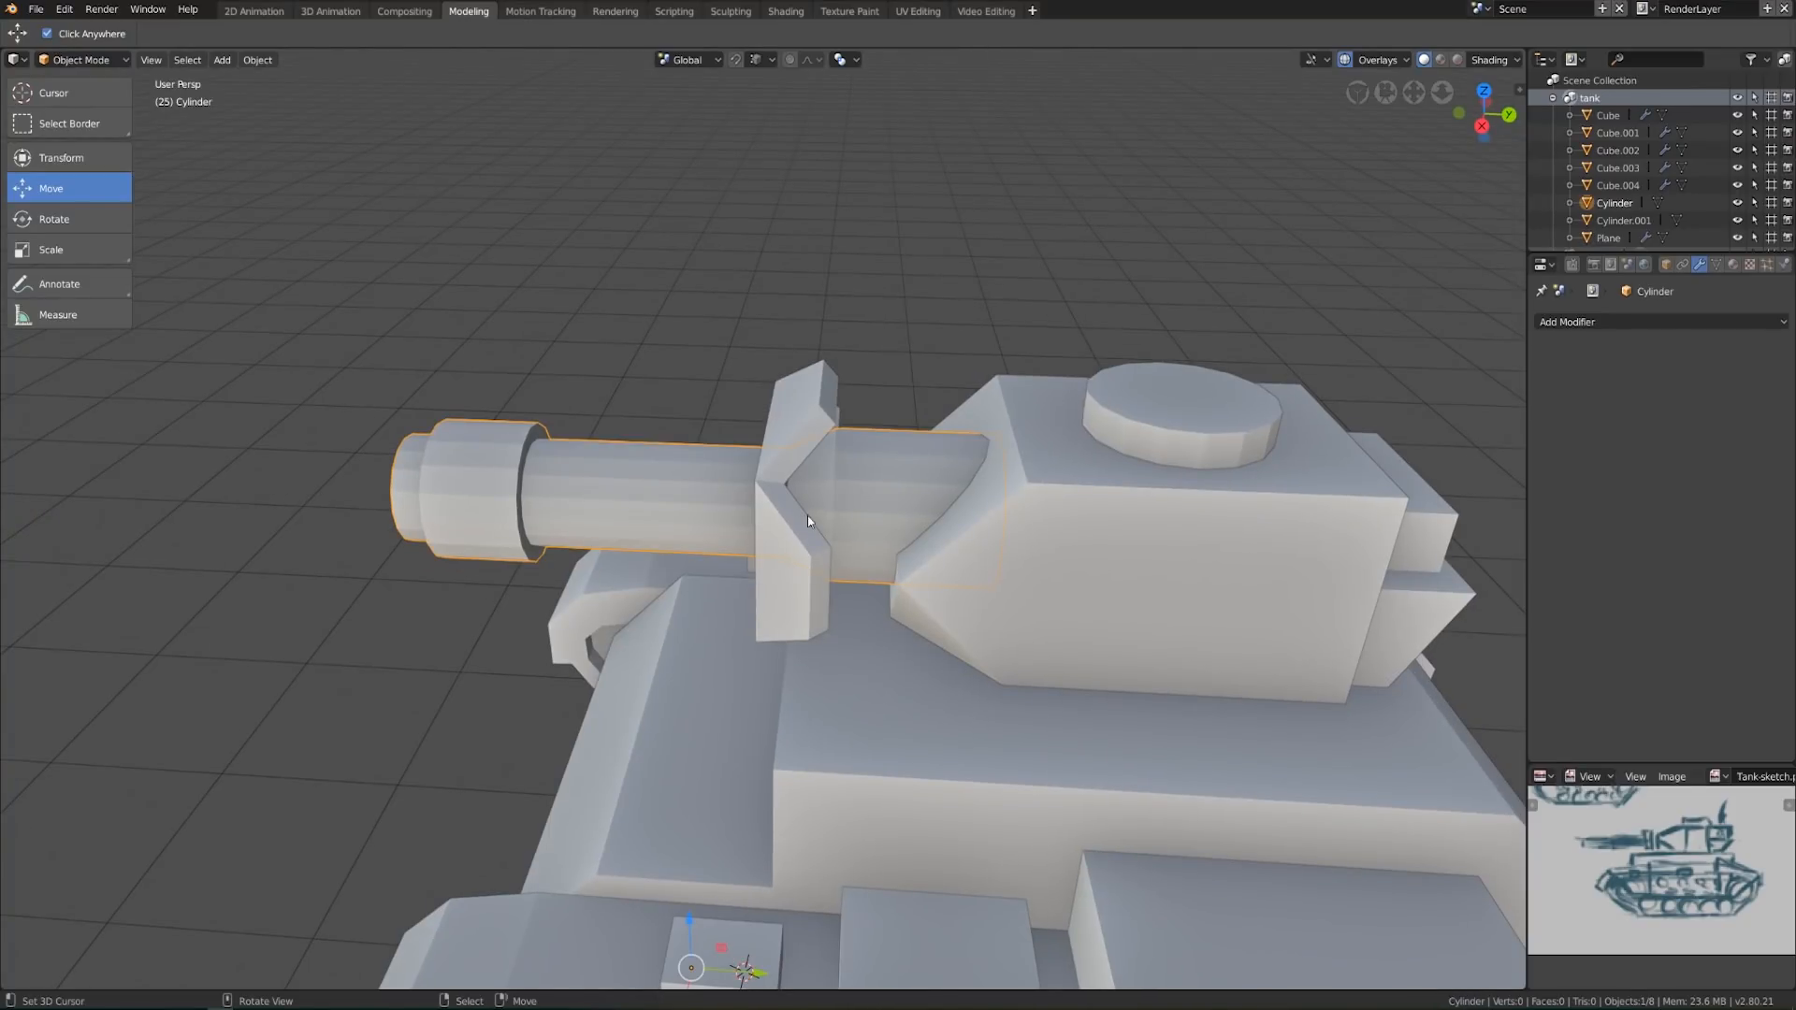
key(Tab)
middle_drag(808, 521, 827, 526)
scroll(860, 538, down, 2)
middle_drag(921, 557, 862, 564)
key(Tab)
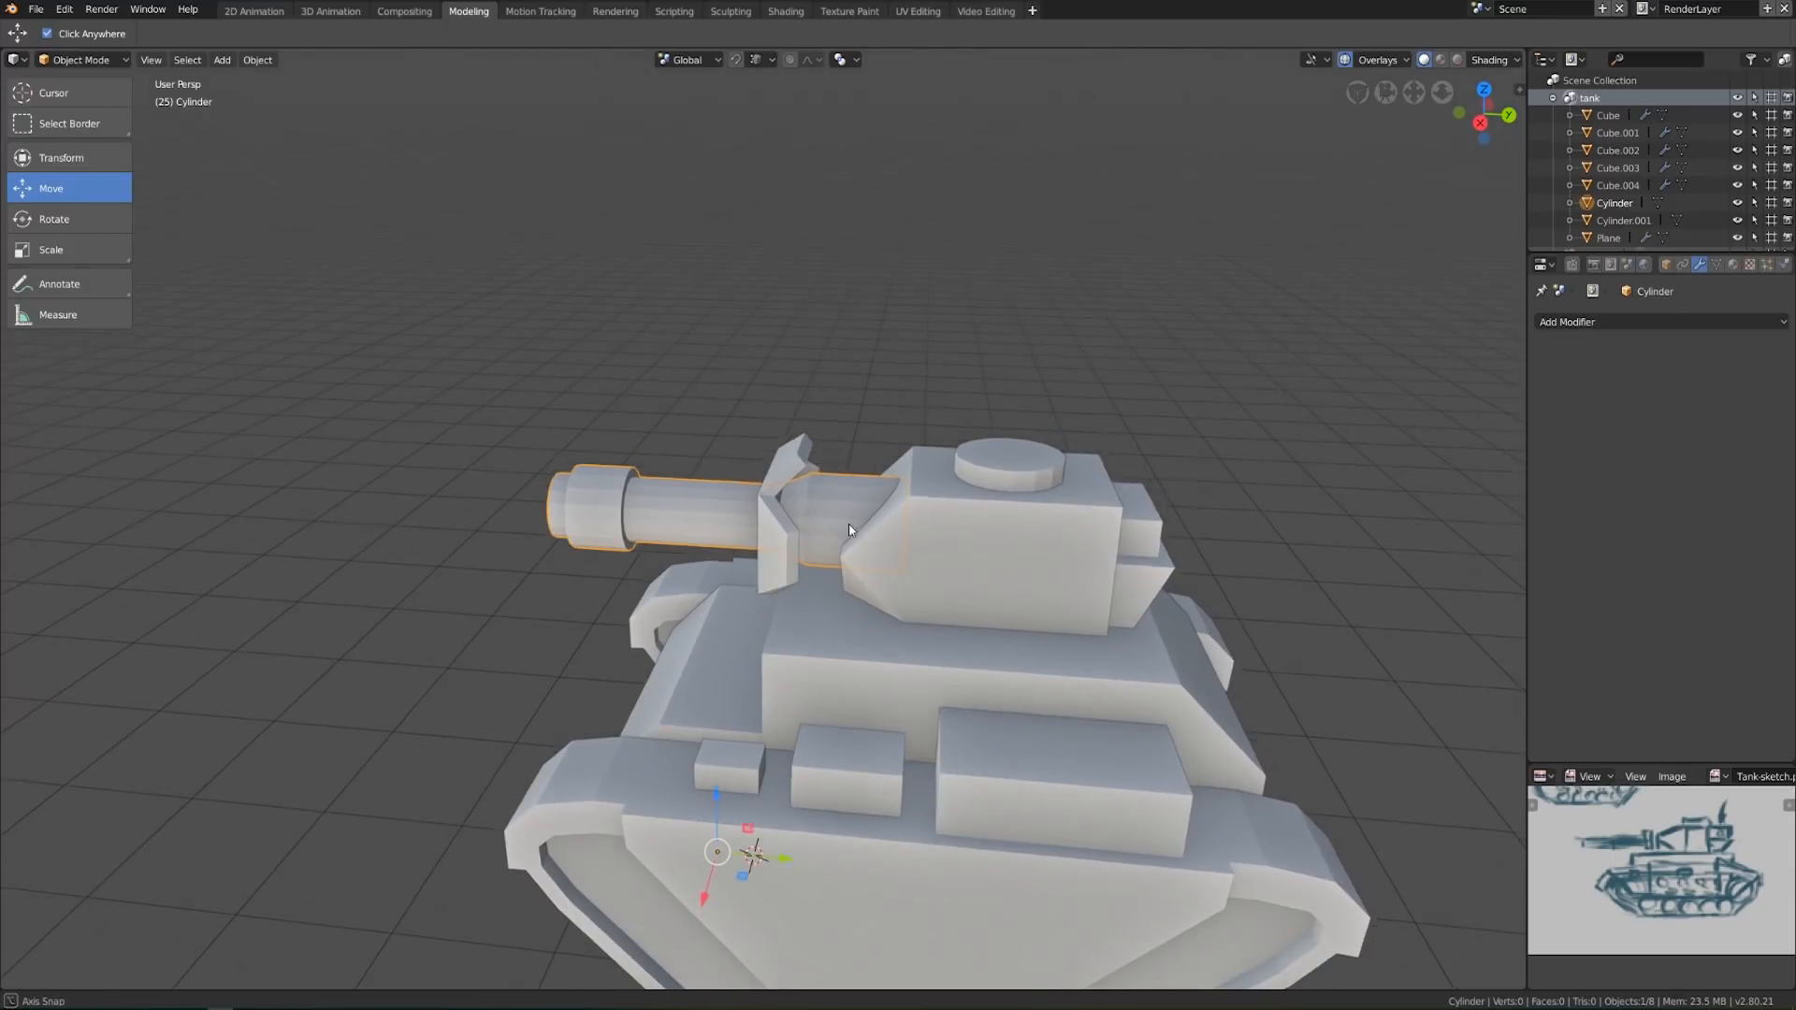
key(Tab)
scroll(849, 529, up, 3)
alt+click(786, 484)
drag(822, 511, 806, 521)
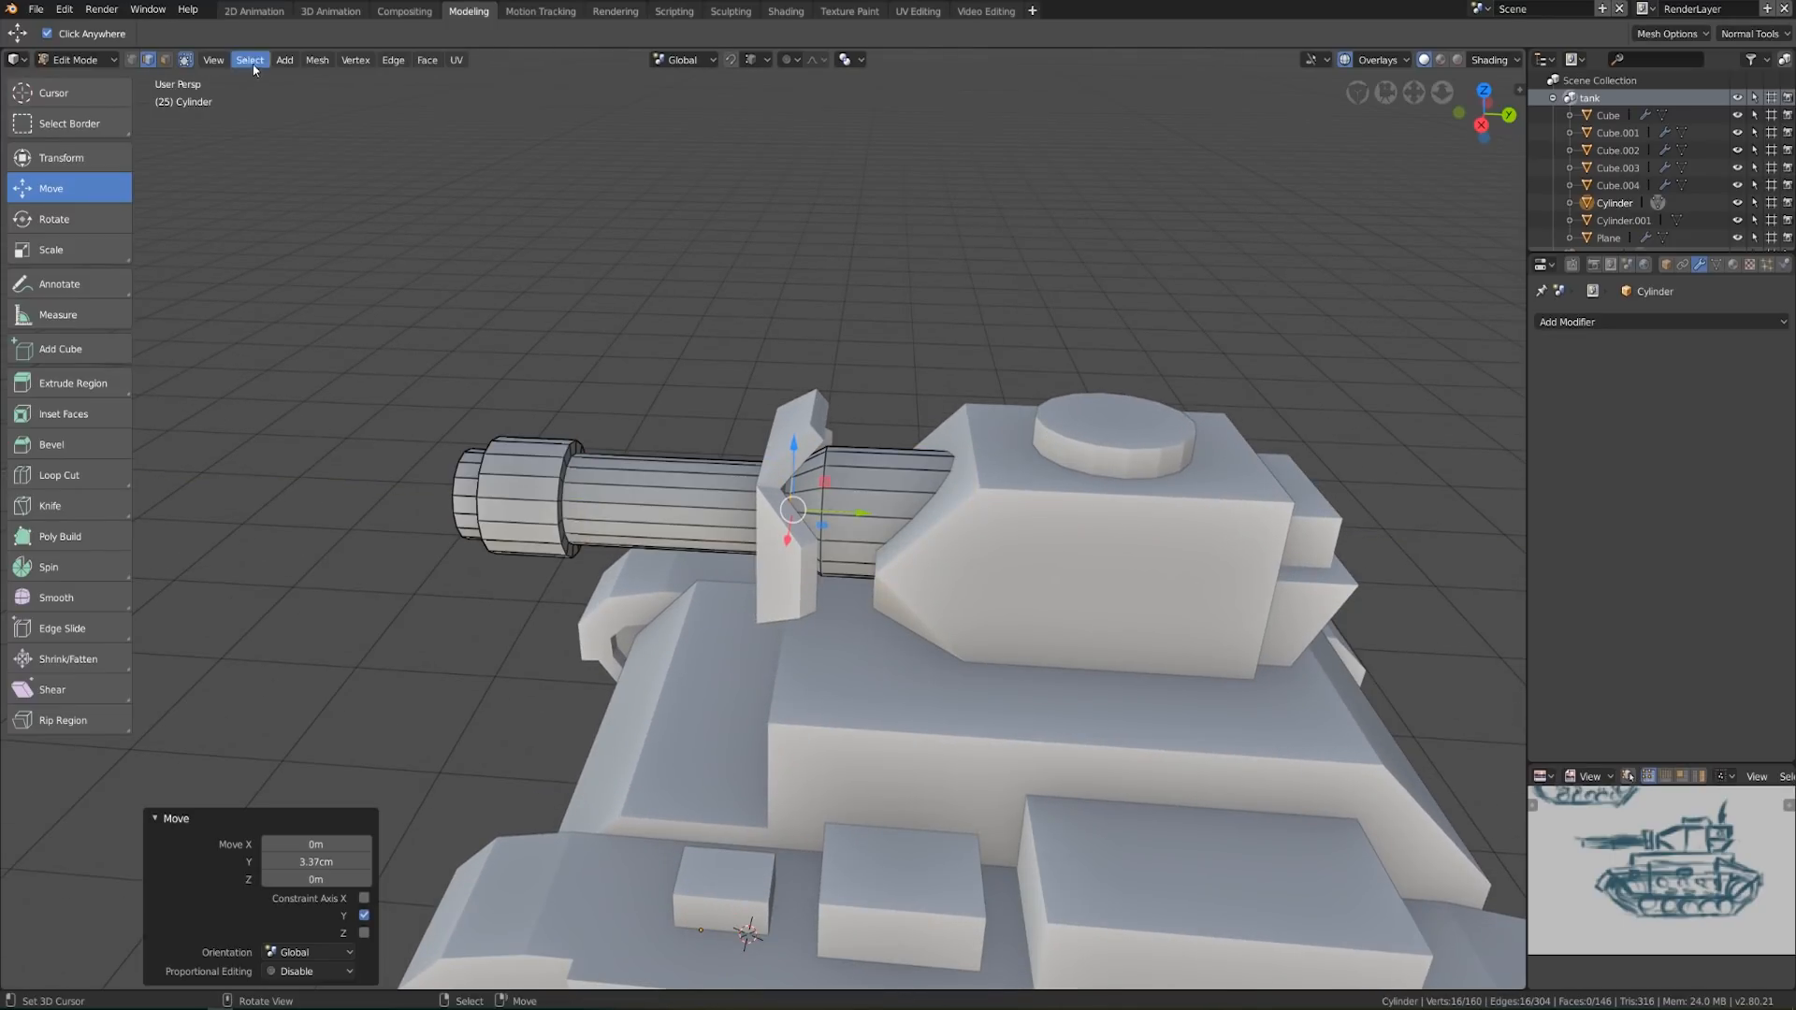
Select the barrel's sloped face ring behind the gun shield and move it 10.8 cm along Y toward the turret
click(165, 59)
alt+click(806, 505)
key(g)
key(y)
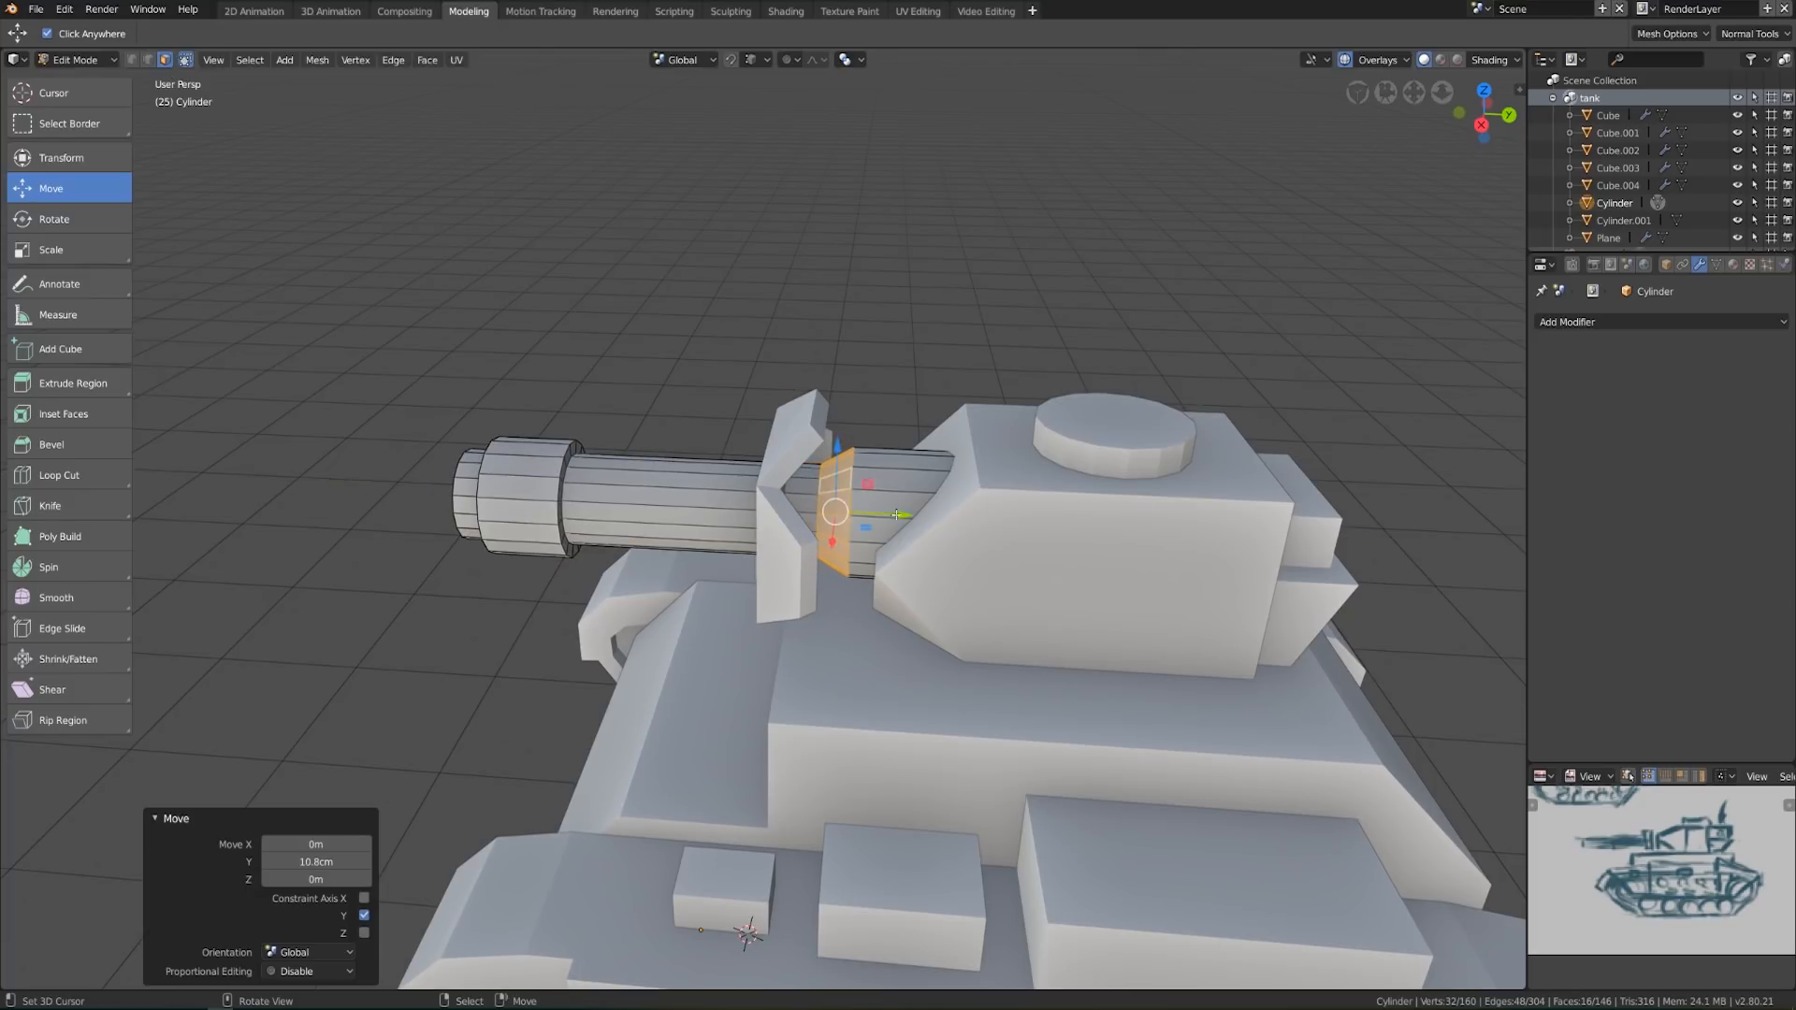
click(891, 514)
key(Tab)
key(KP_3)
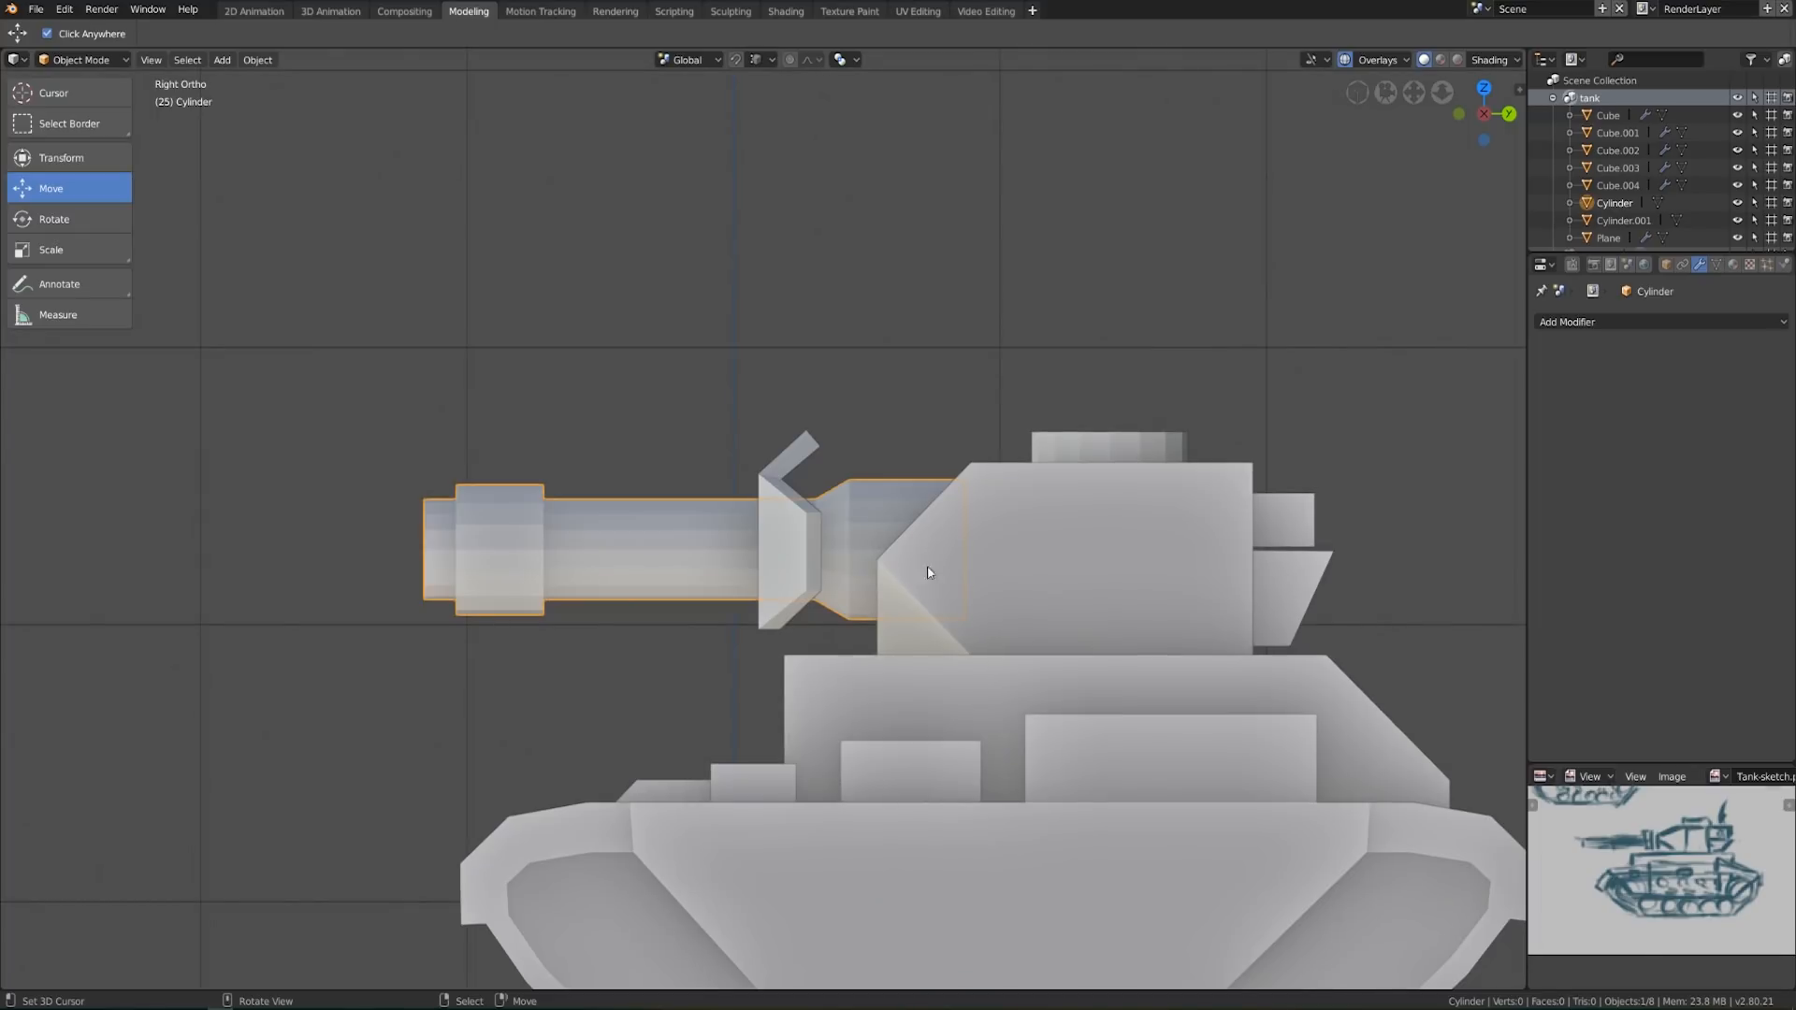
Move the barrel's sloped face ring about 13.16 cm forward along Y and leave Edit Mode
key(Tab)
key(g)
key(y)
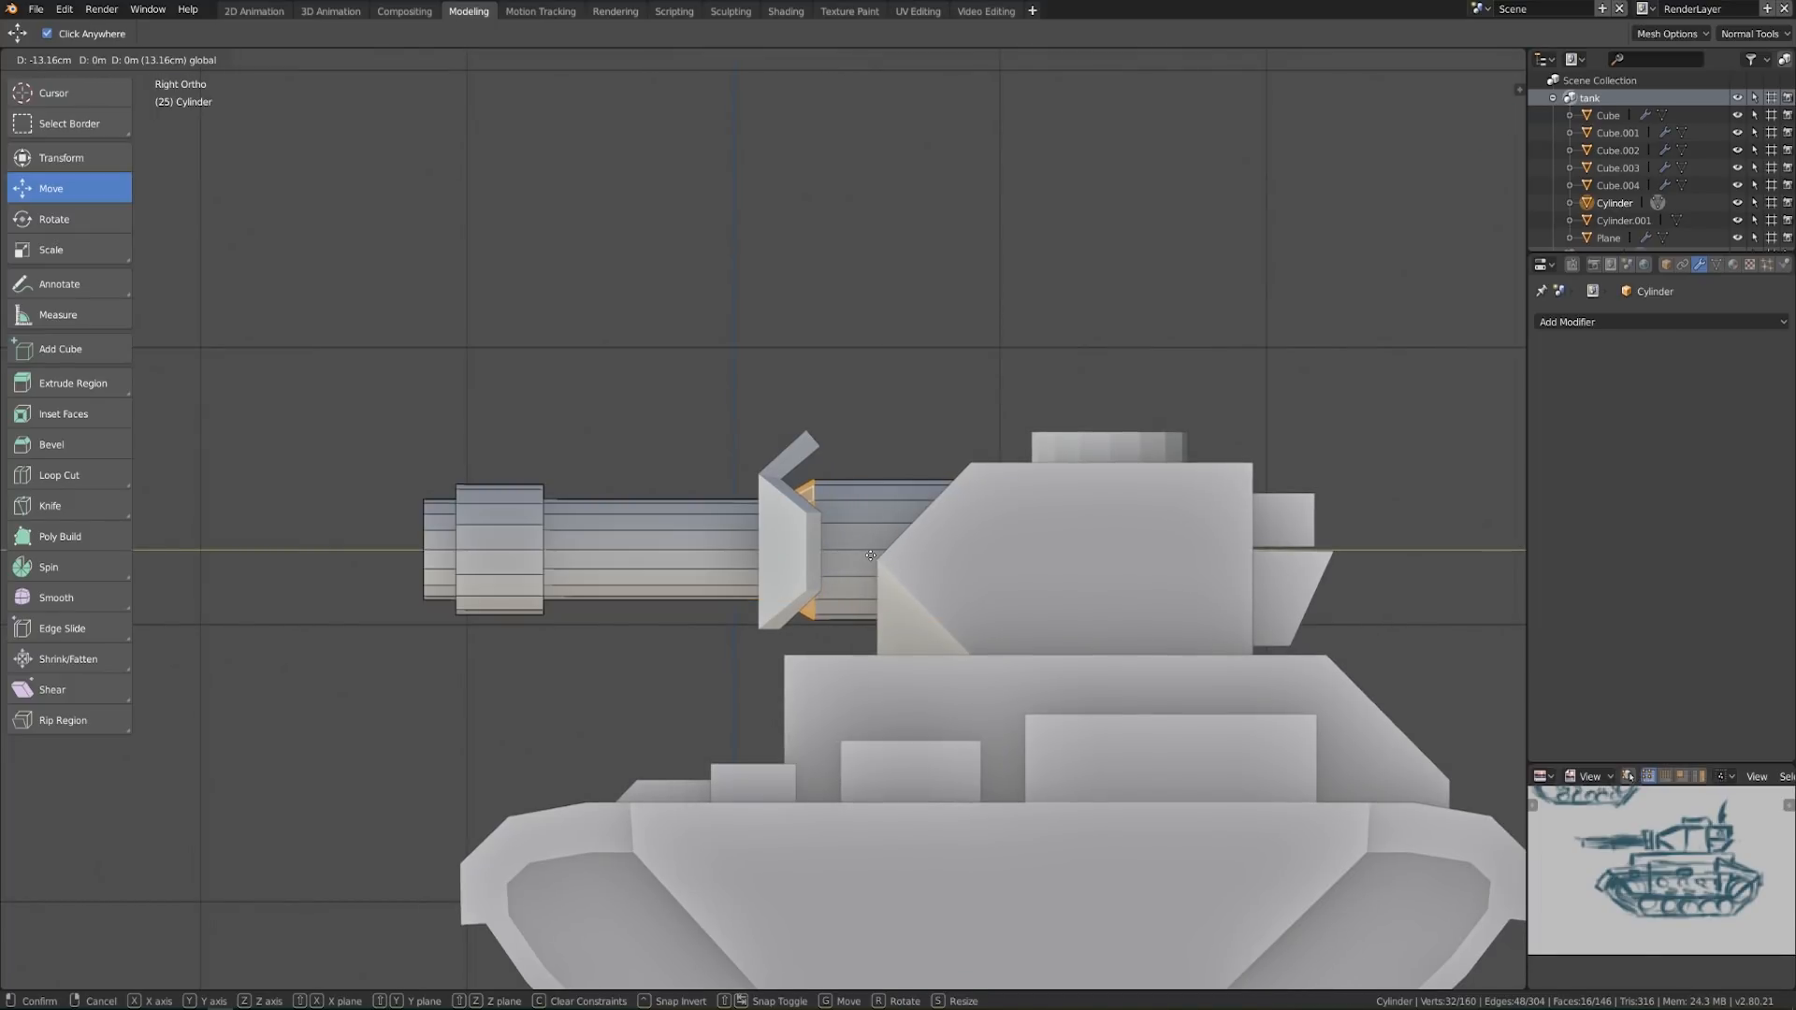
click(871, 556)
key(Tab)
Move the gun shield slightly forward along Y so it clears the thicker part of the barrel, and deselect it
click(804, 570)
mouse_move(804, 552)
mouse_down()
mouse_move(767, 552)
mouse_move(785, 552)
mouse_up()
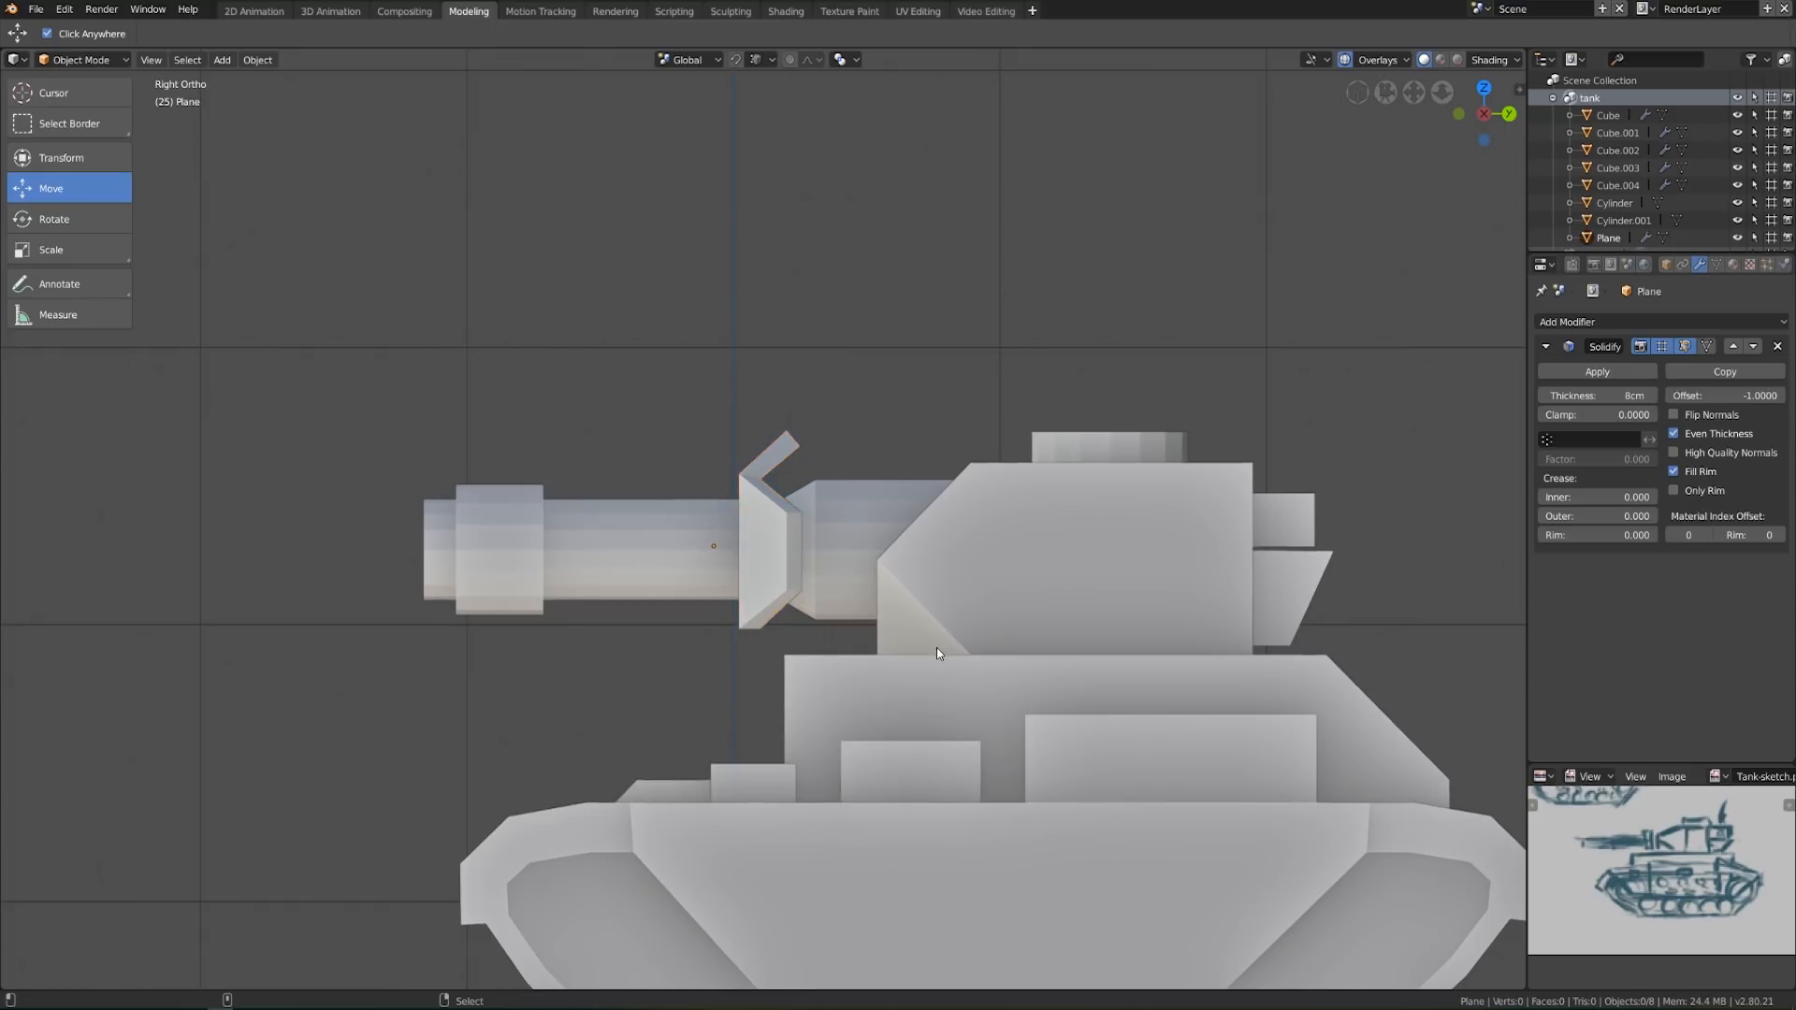
key(alt+a)
scroll(917, 678, down, 5)
middle_drag(873, 659, 825, 722)
scroll(776, 726, up, 3)
key(Tab)
key(Tab)
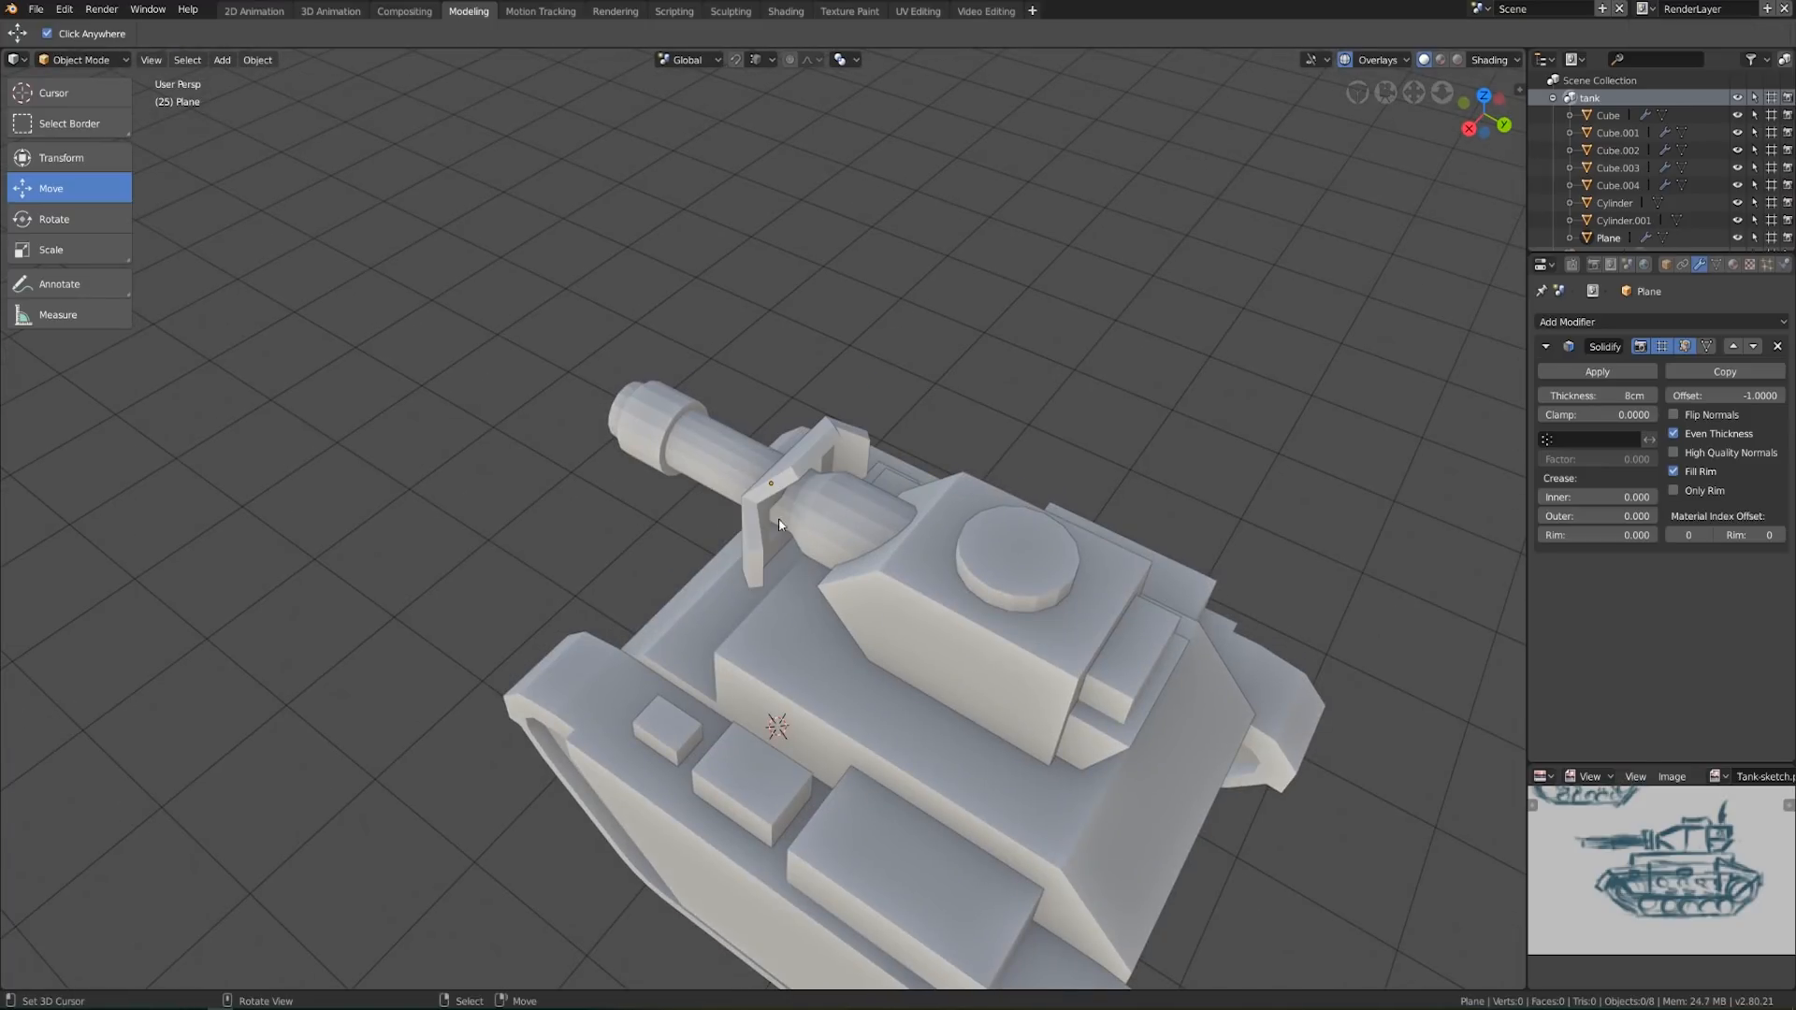
Move the gun shield 61.3 cm forward along Y to just behind the muzzle collar, and deselect it
click(739, 556)
drag(823, 512, 829, 510)
middle_drag(865, 576, 938, 526)
drag(797, 513, 694, 511)
middle_drag(693, 510, 1070, 536)
scroll(1016, 679, down, 3)
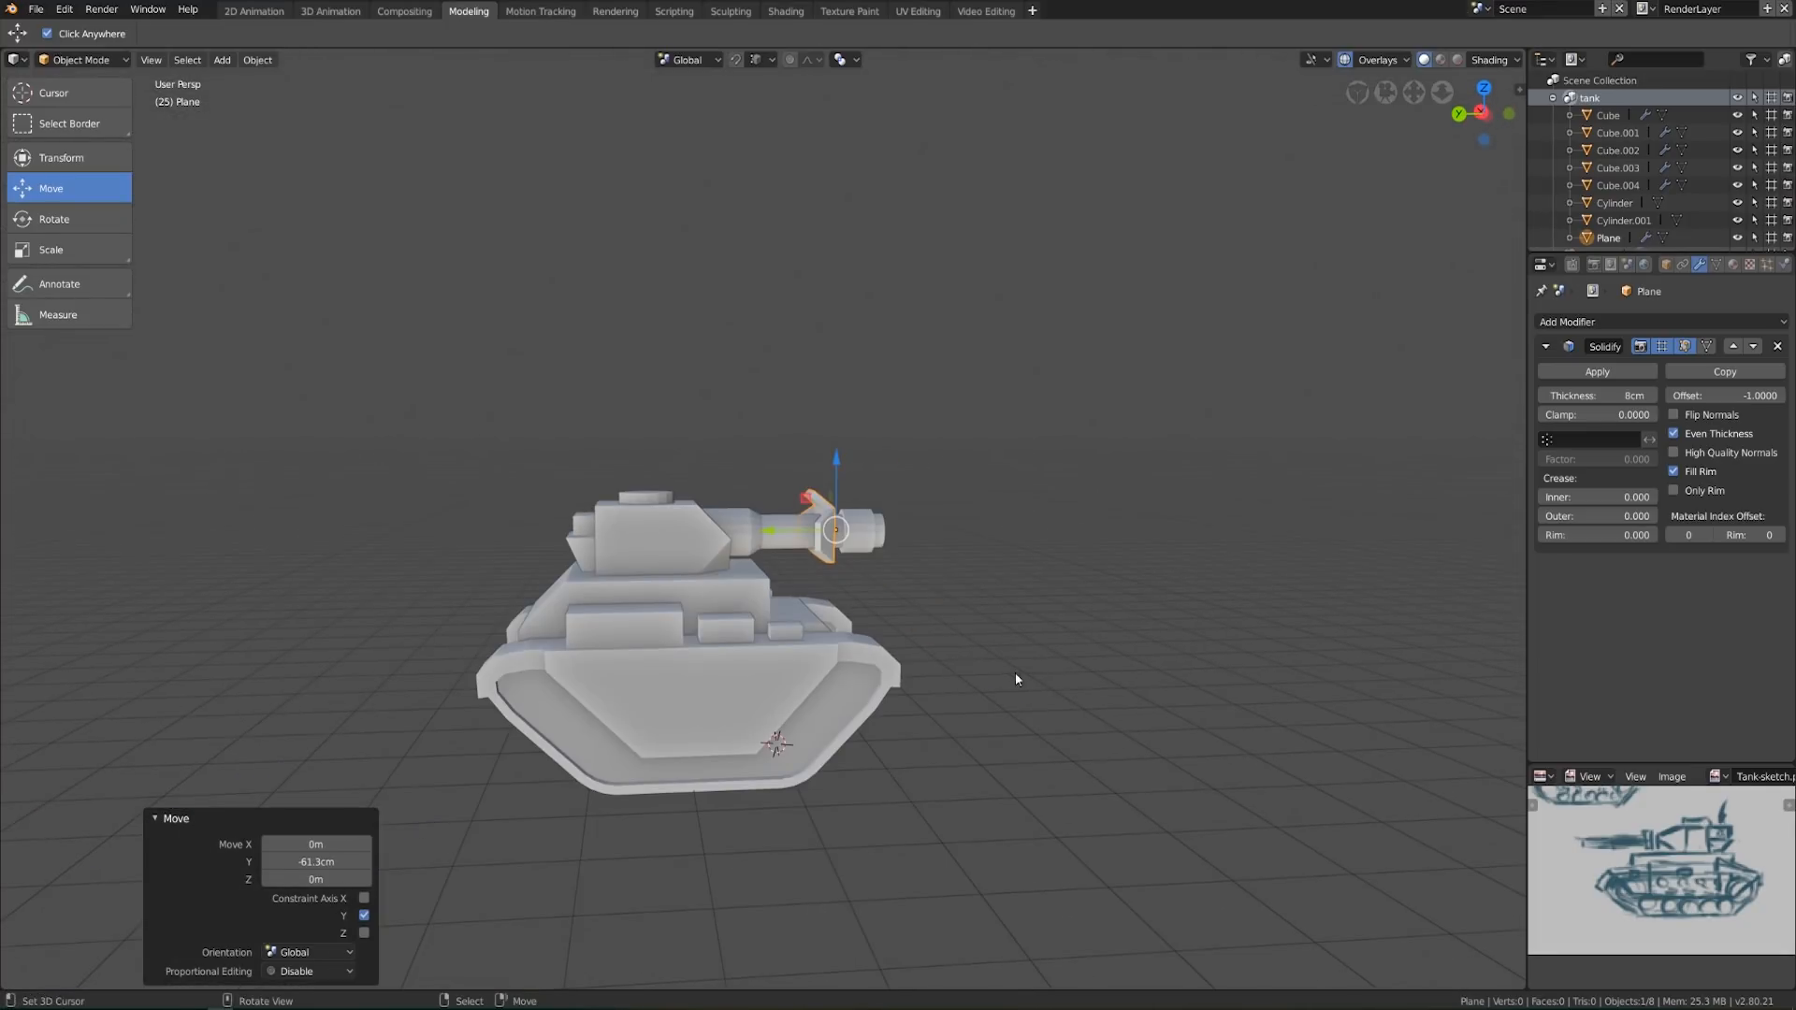
key(alt+a)
scroll(1043, 683, down, 3)
middle_drag(1044, 683, 735, 716)
scroll(745, 743, up, 2)
scroll(737, 715, up, 3)
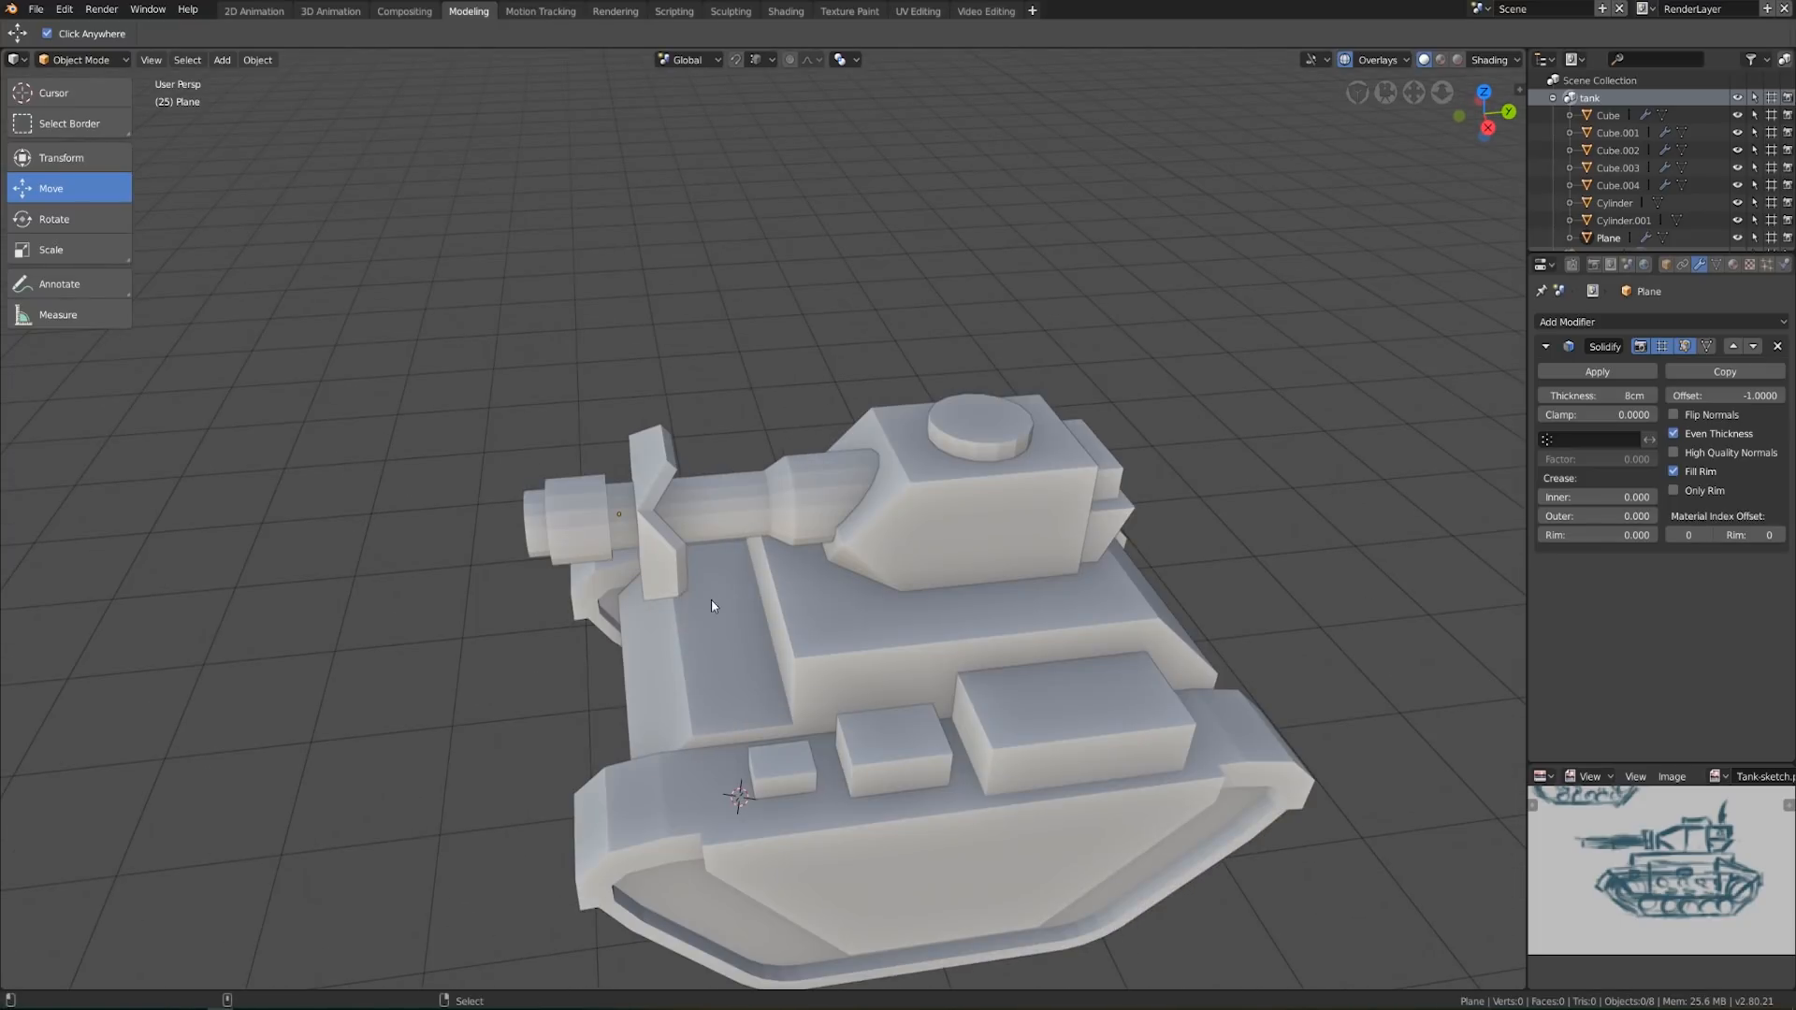
Readjust the gun shield's position along Y, bringing it back along the barrel toward the turret
right_click(660, 571)
drag(694, 508, 682, 512)
scroll(791, 739, down, 4)
middle_drag(795, 757, 1086, 705)
click(1110, 705)
scroll(1086, 706, up, 2)
right_click(840, 548)
drag(790, 530, 730, 545)
click(1029, 742)
Widen the turret slightly by moving its upper and lower side faces outward along X, and return to Object Mode
middle_drag(1030, 742, 922, 699)
right_click(900, 453)
scroll(893, 598, up, 2)
middle_drag(945, 496, 1001, 664)
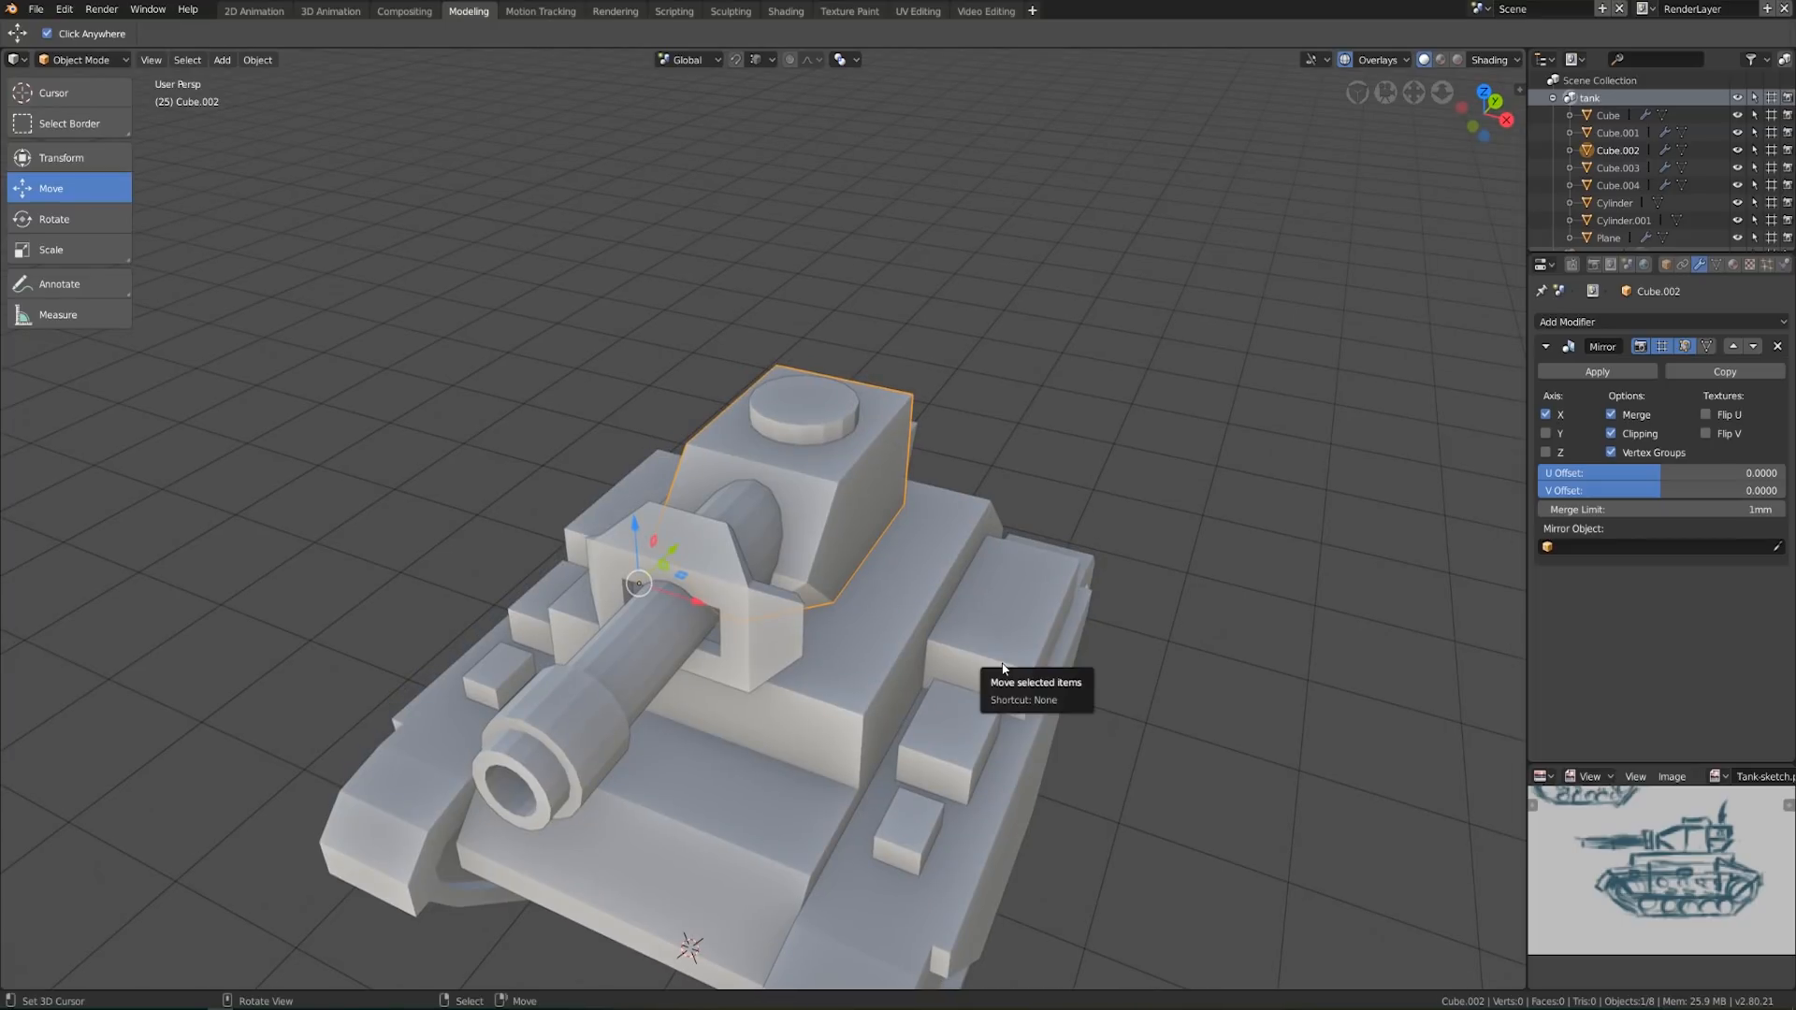
middle_drag(1002, 666, 894, 486)
key(Tab)
right_click(837, 473)
shift+right_click(827, 537)
drag(898, 500, 916, 502)
key(Tab)
Examine the proportions of the turret and gun shield on the tank from several angles
scroll(1021, 684, down, 2)
mouse_move(1020, 684)
middle_down()
mouse_move(1138, 654)
mouse_move(1019, 657)
middle_up()
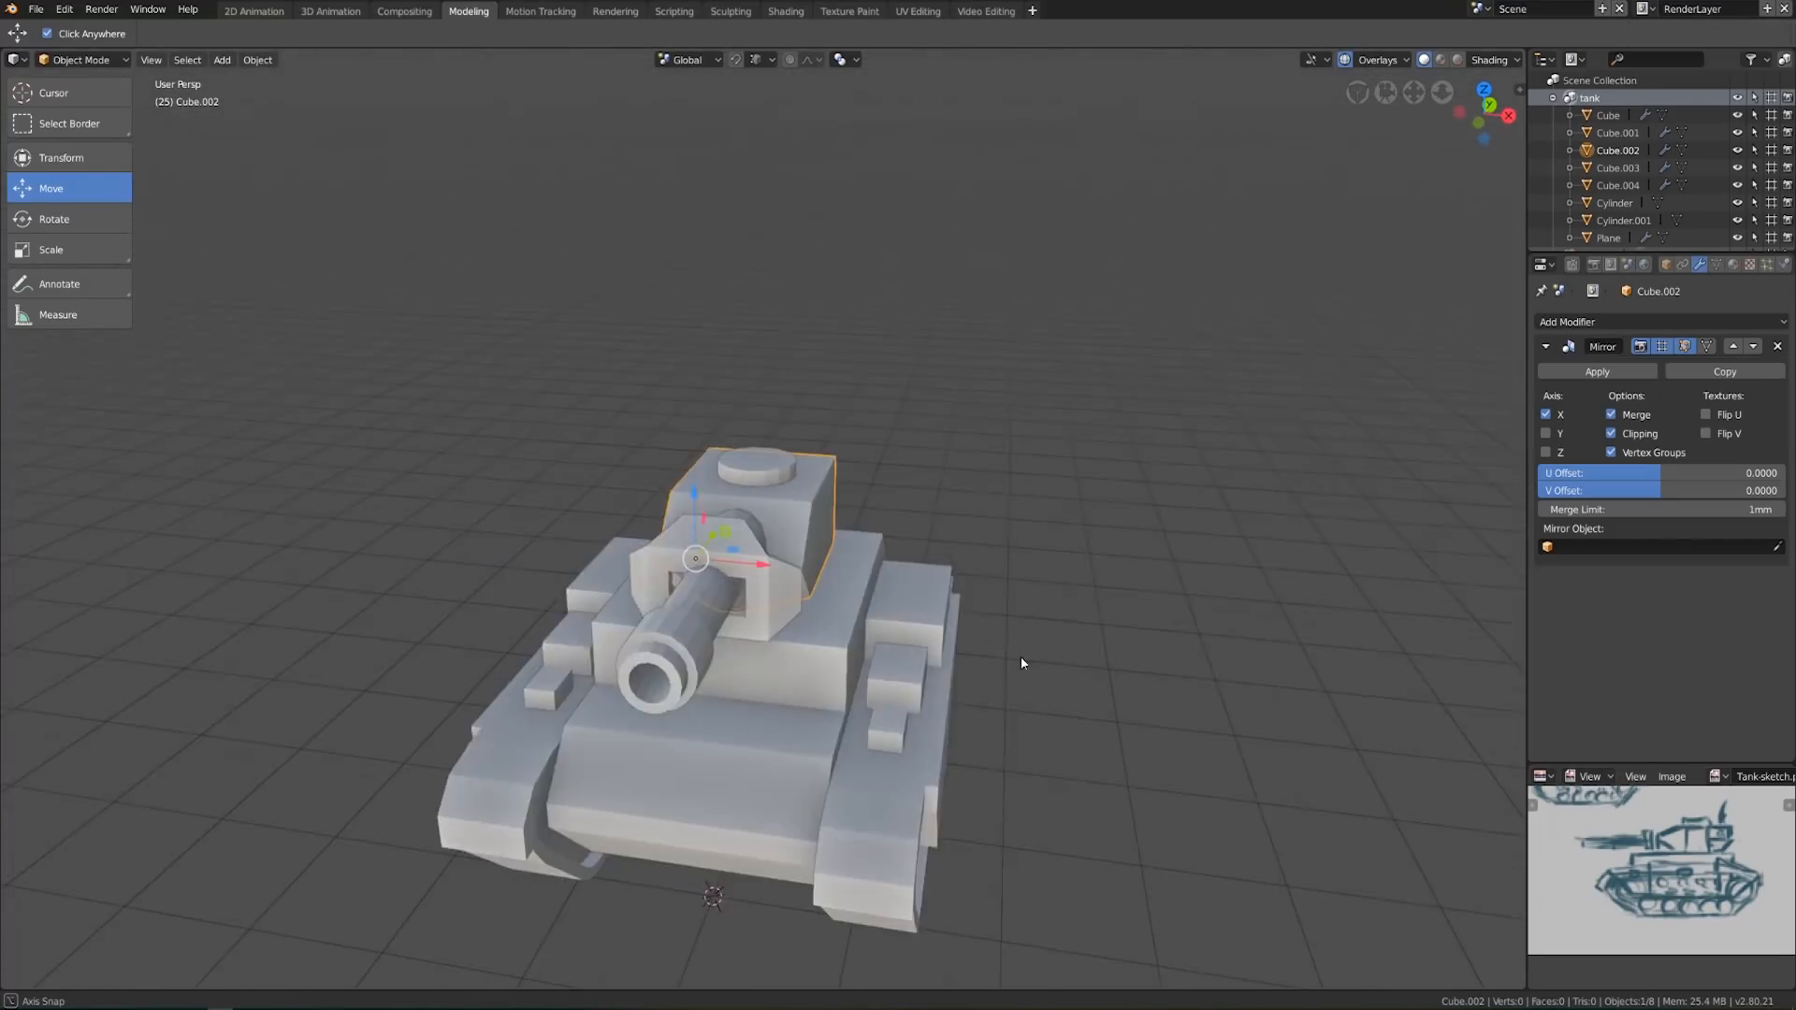
scroll(913, 634, up, 3)
middle_drag(904, 589, 862, 615)
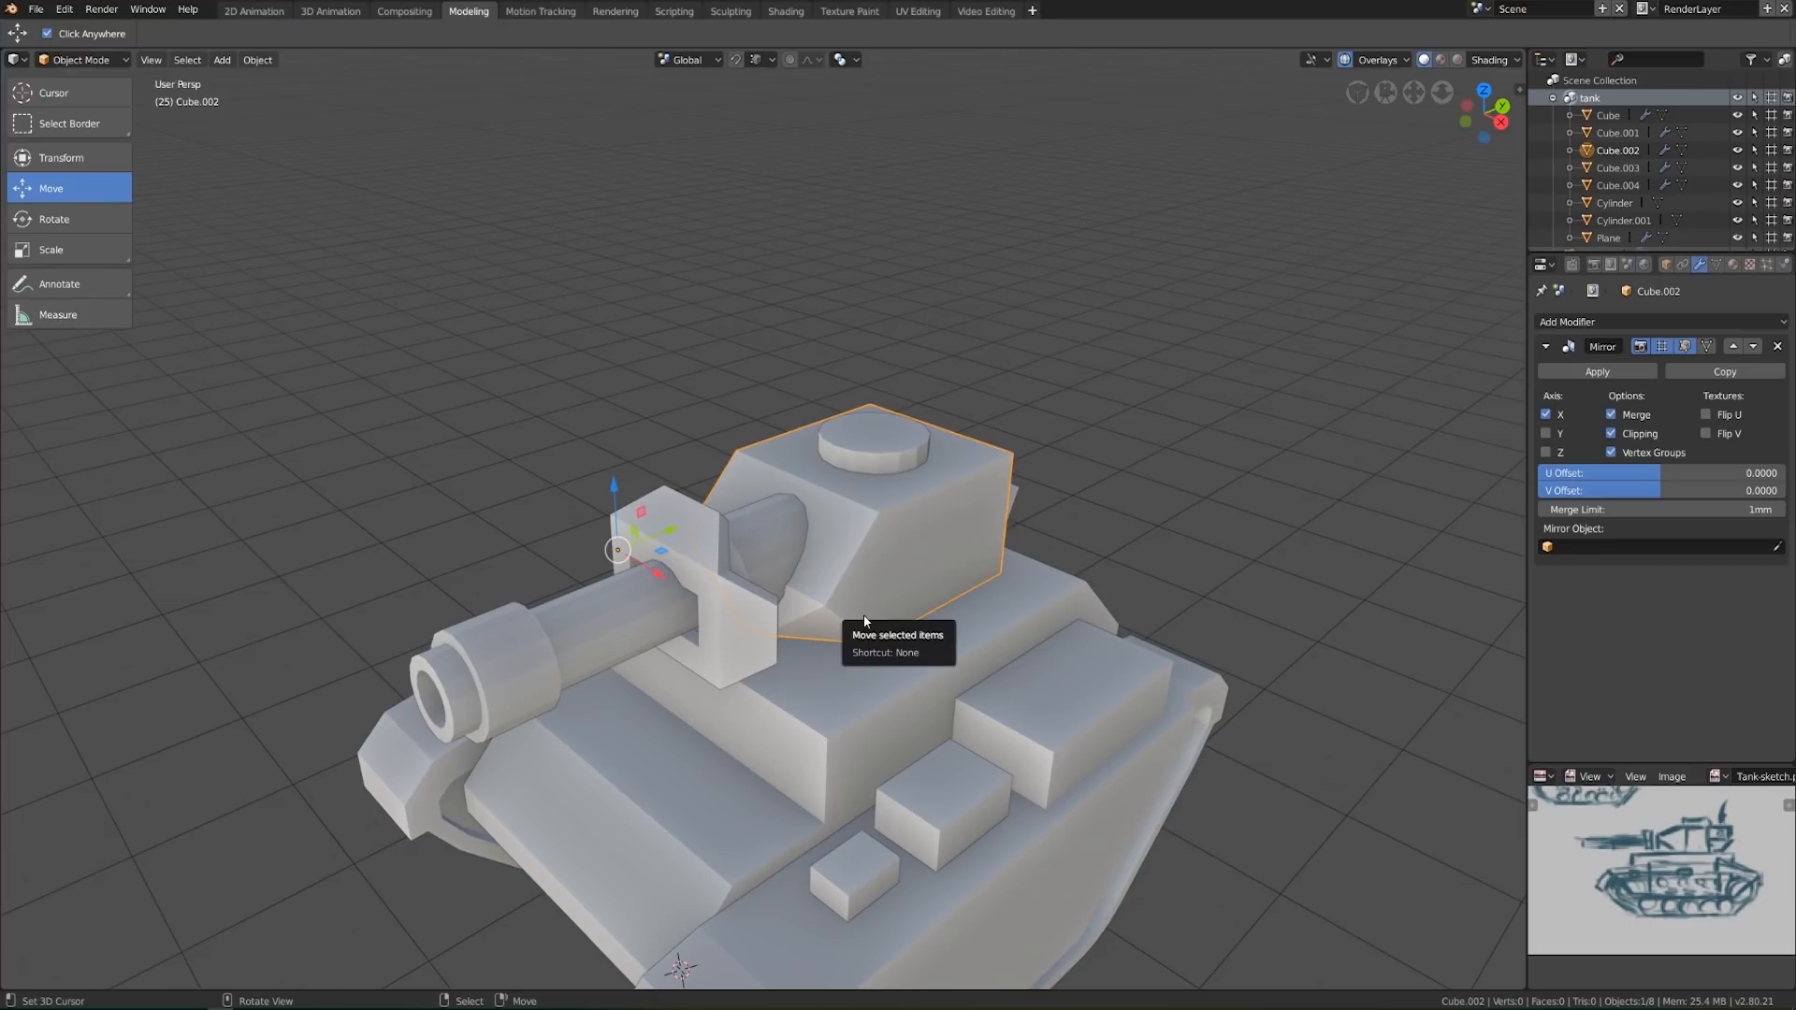
scroll(864, 620, down, 4)
middle_drag(956, 632, 1041, 726)
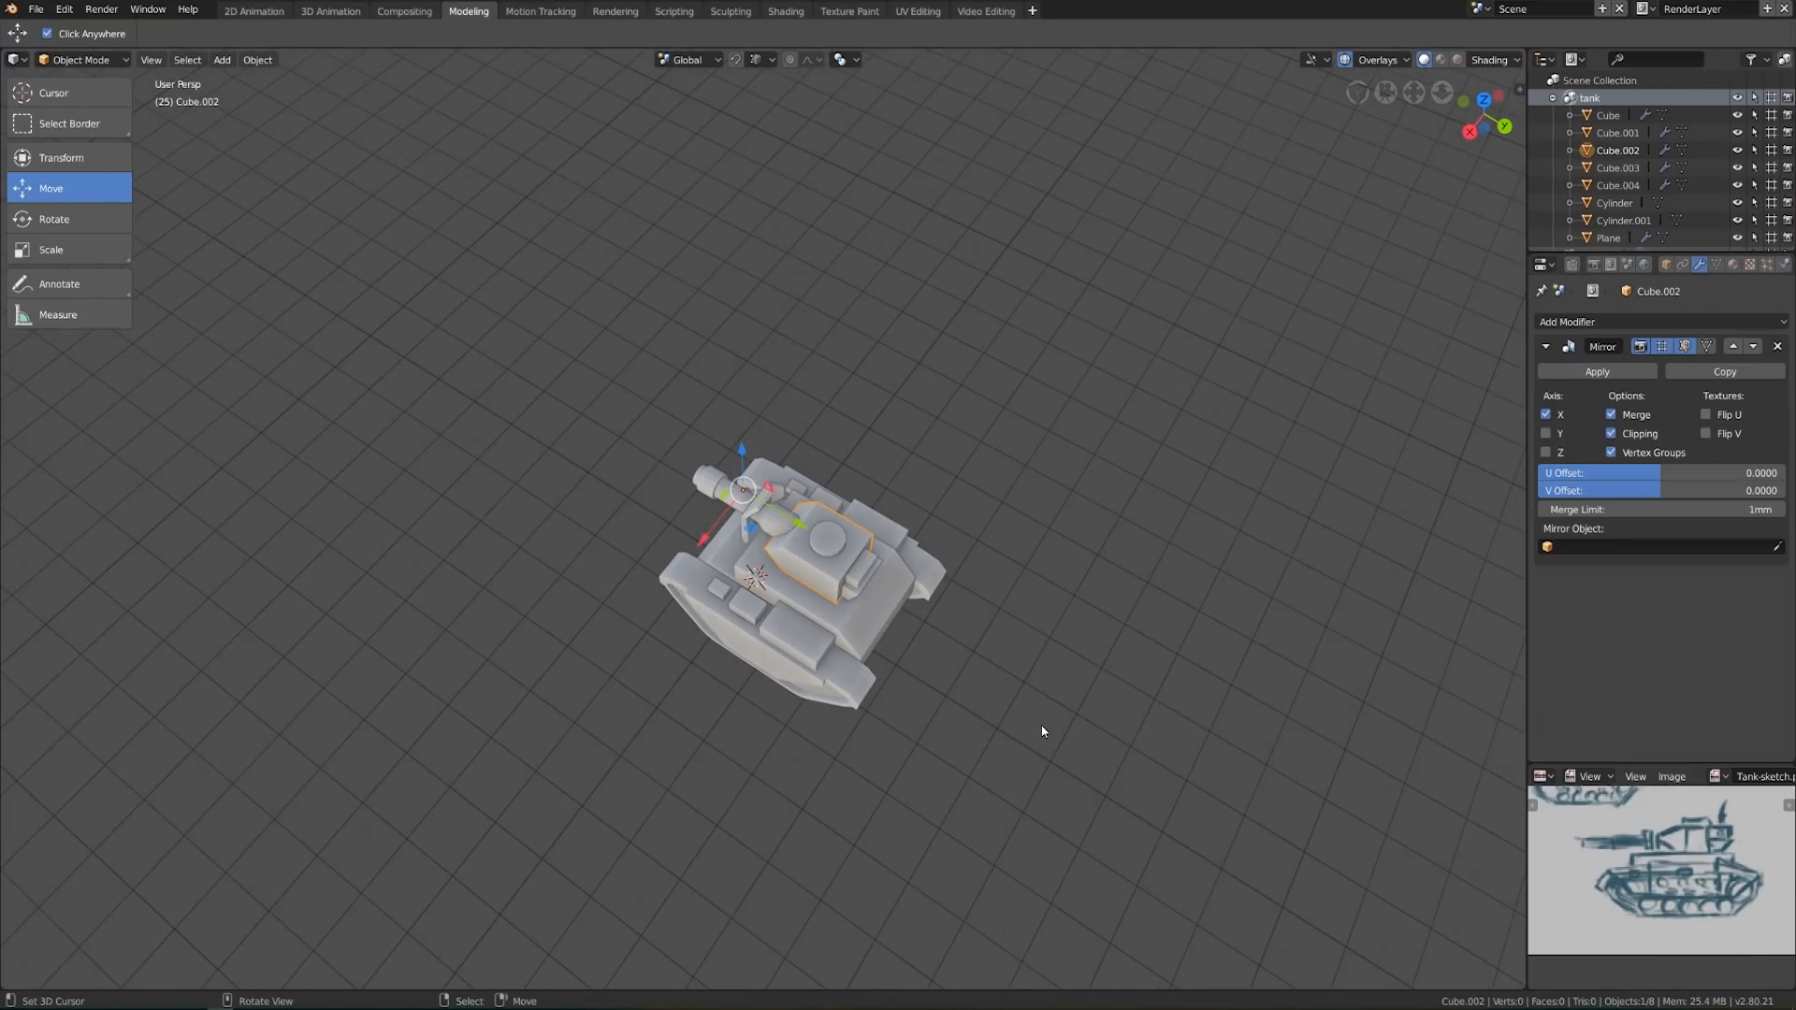
middle_drag(1042, 728, 983, 727)
scroll(864, 645, up, 2)
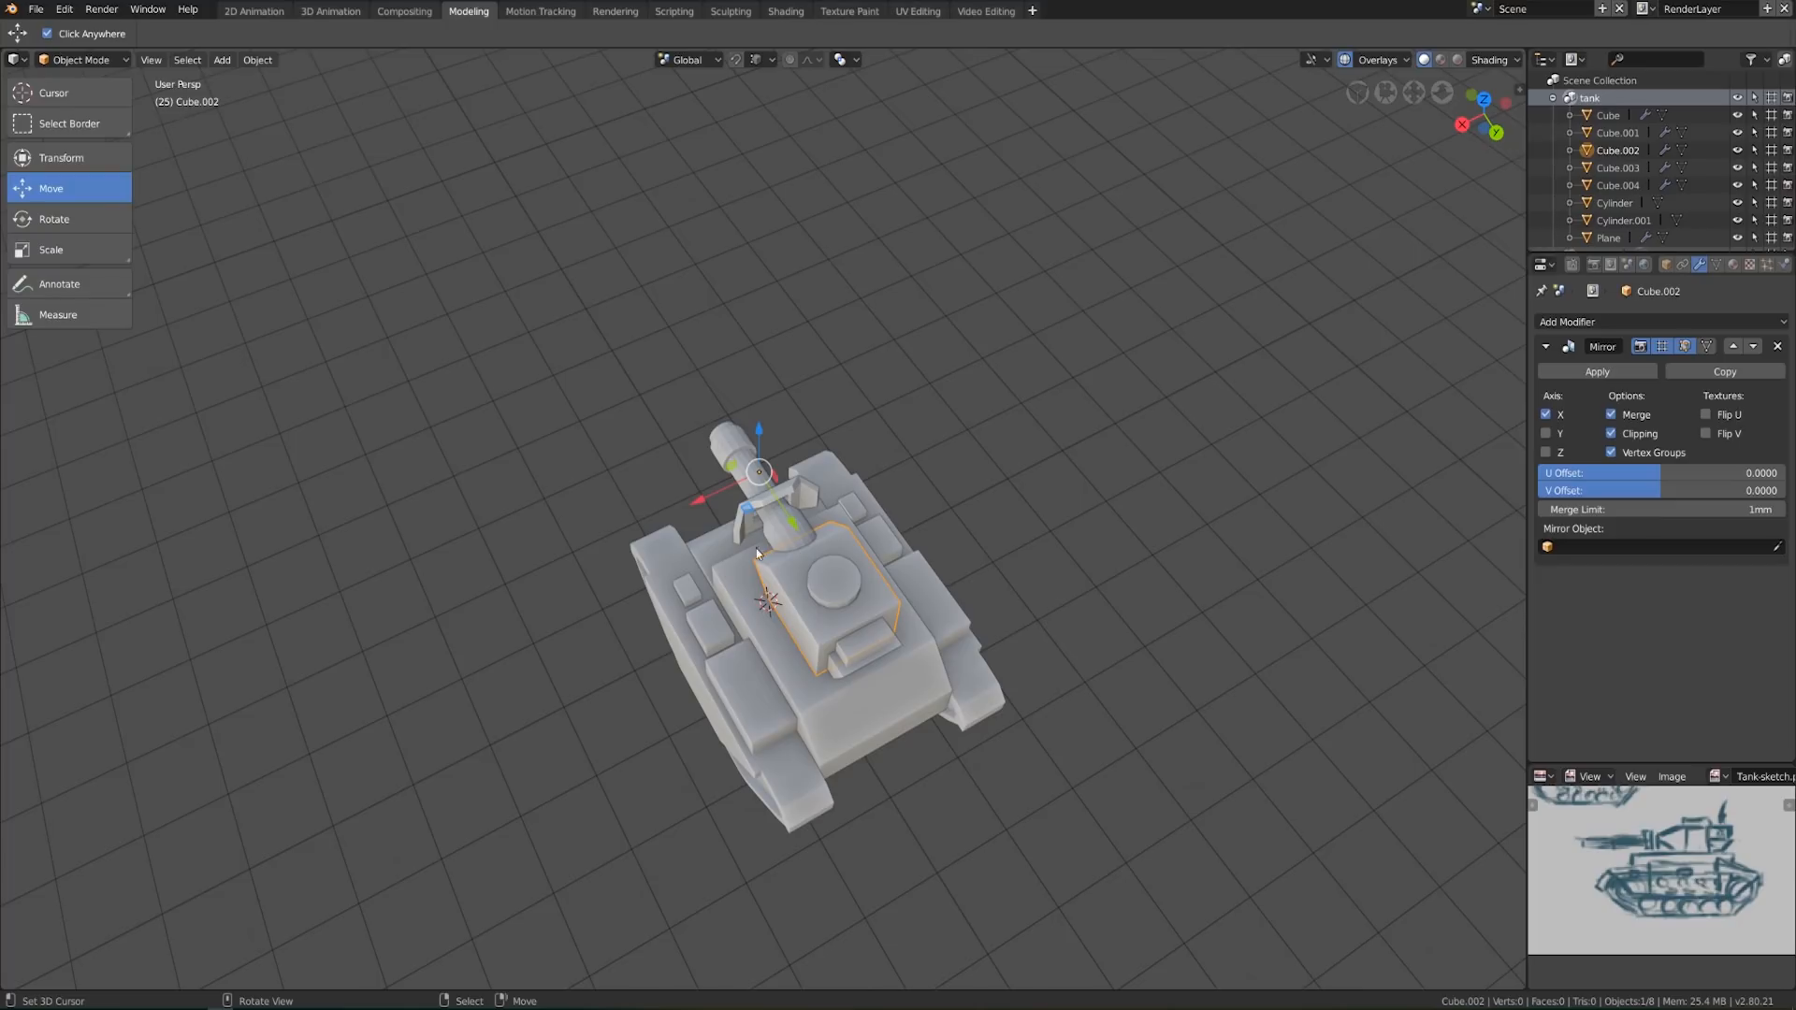
scroll(995, 707, up, 5)
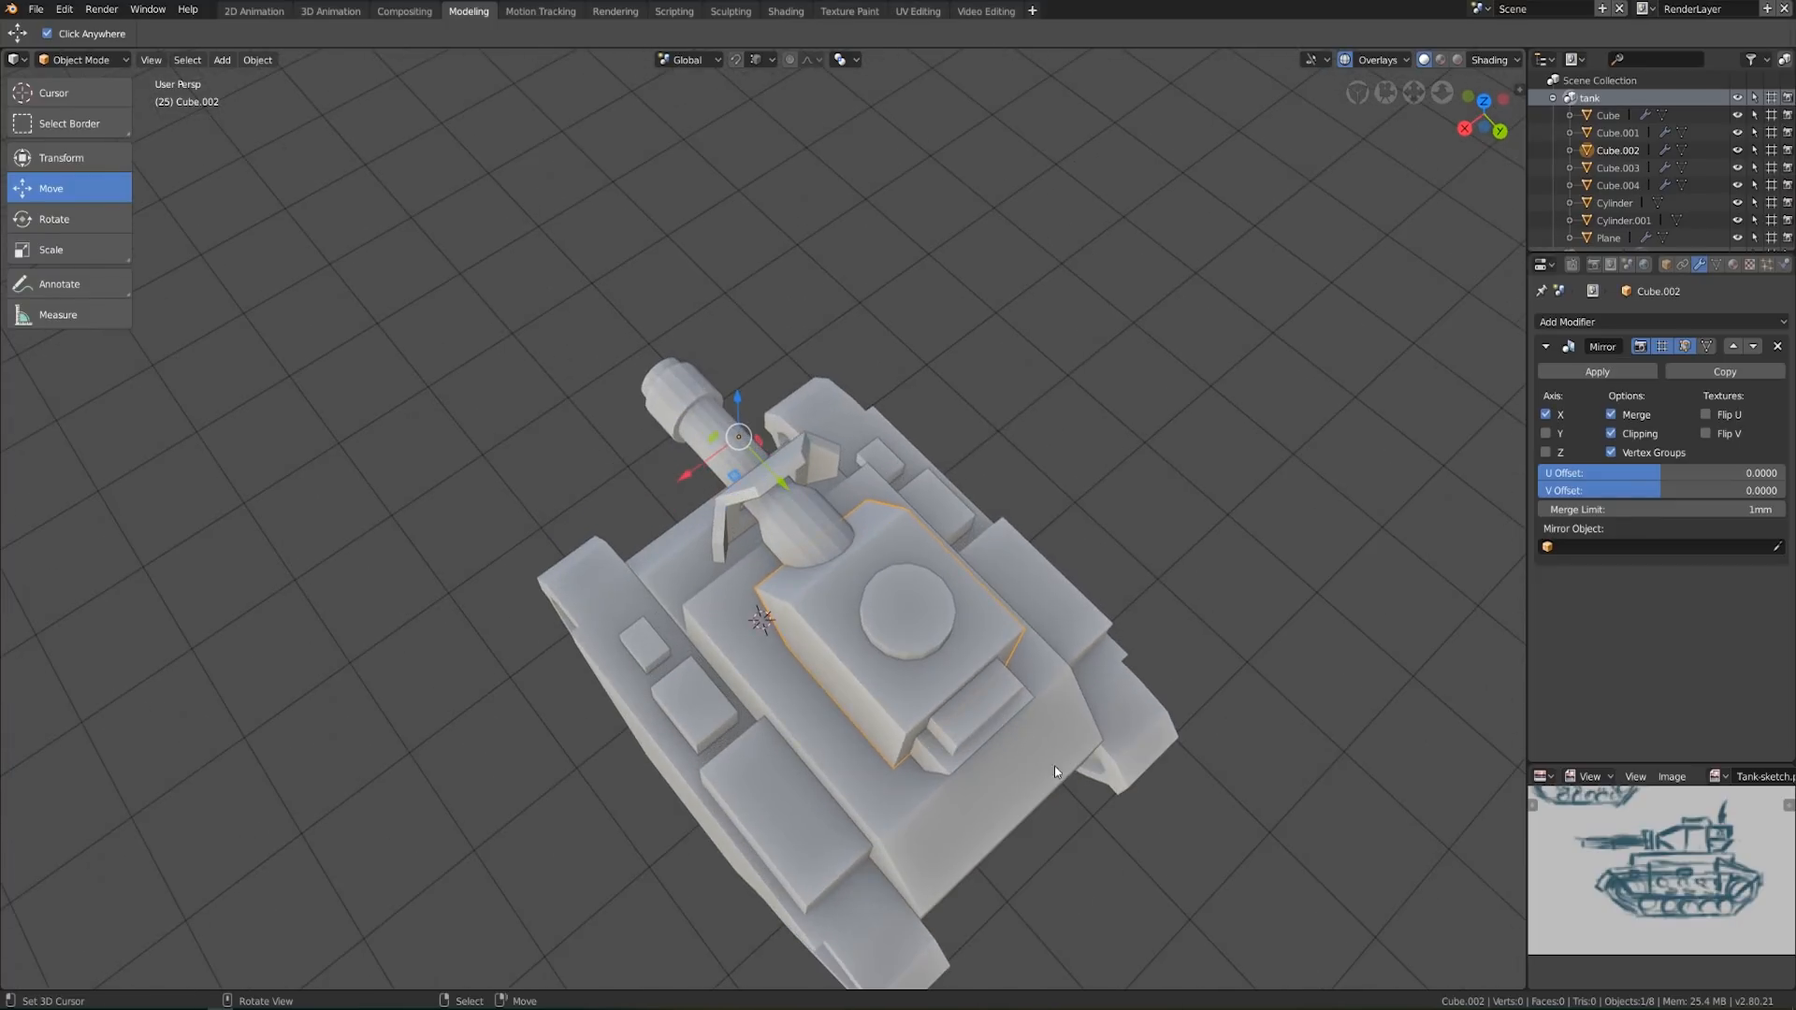
Bevel the upper and lower vertical edges of the turret's rear corner by 0.103 with one segment
key(Tab)
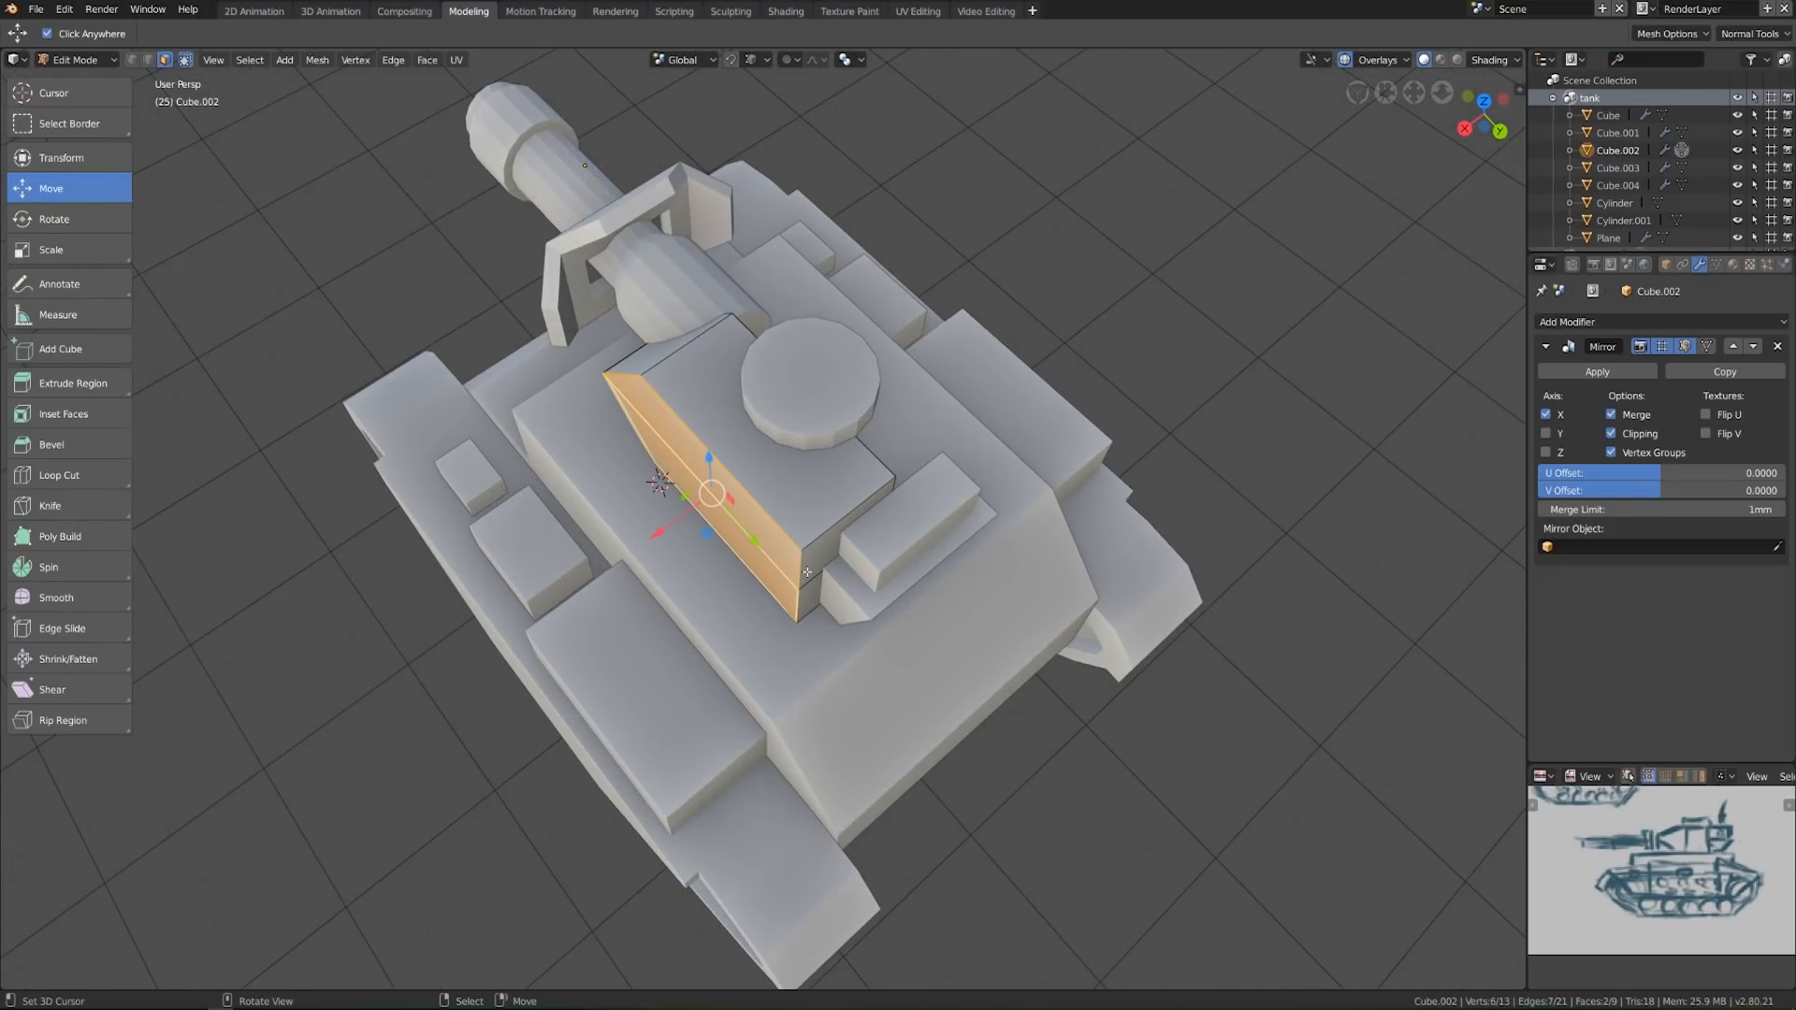
middle_drag(823, 593, 832, 556)
shift+right_click(812, 563)
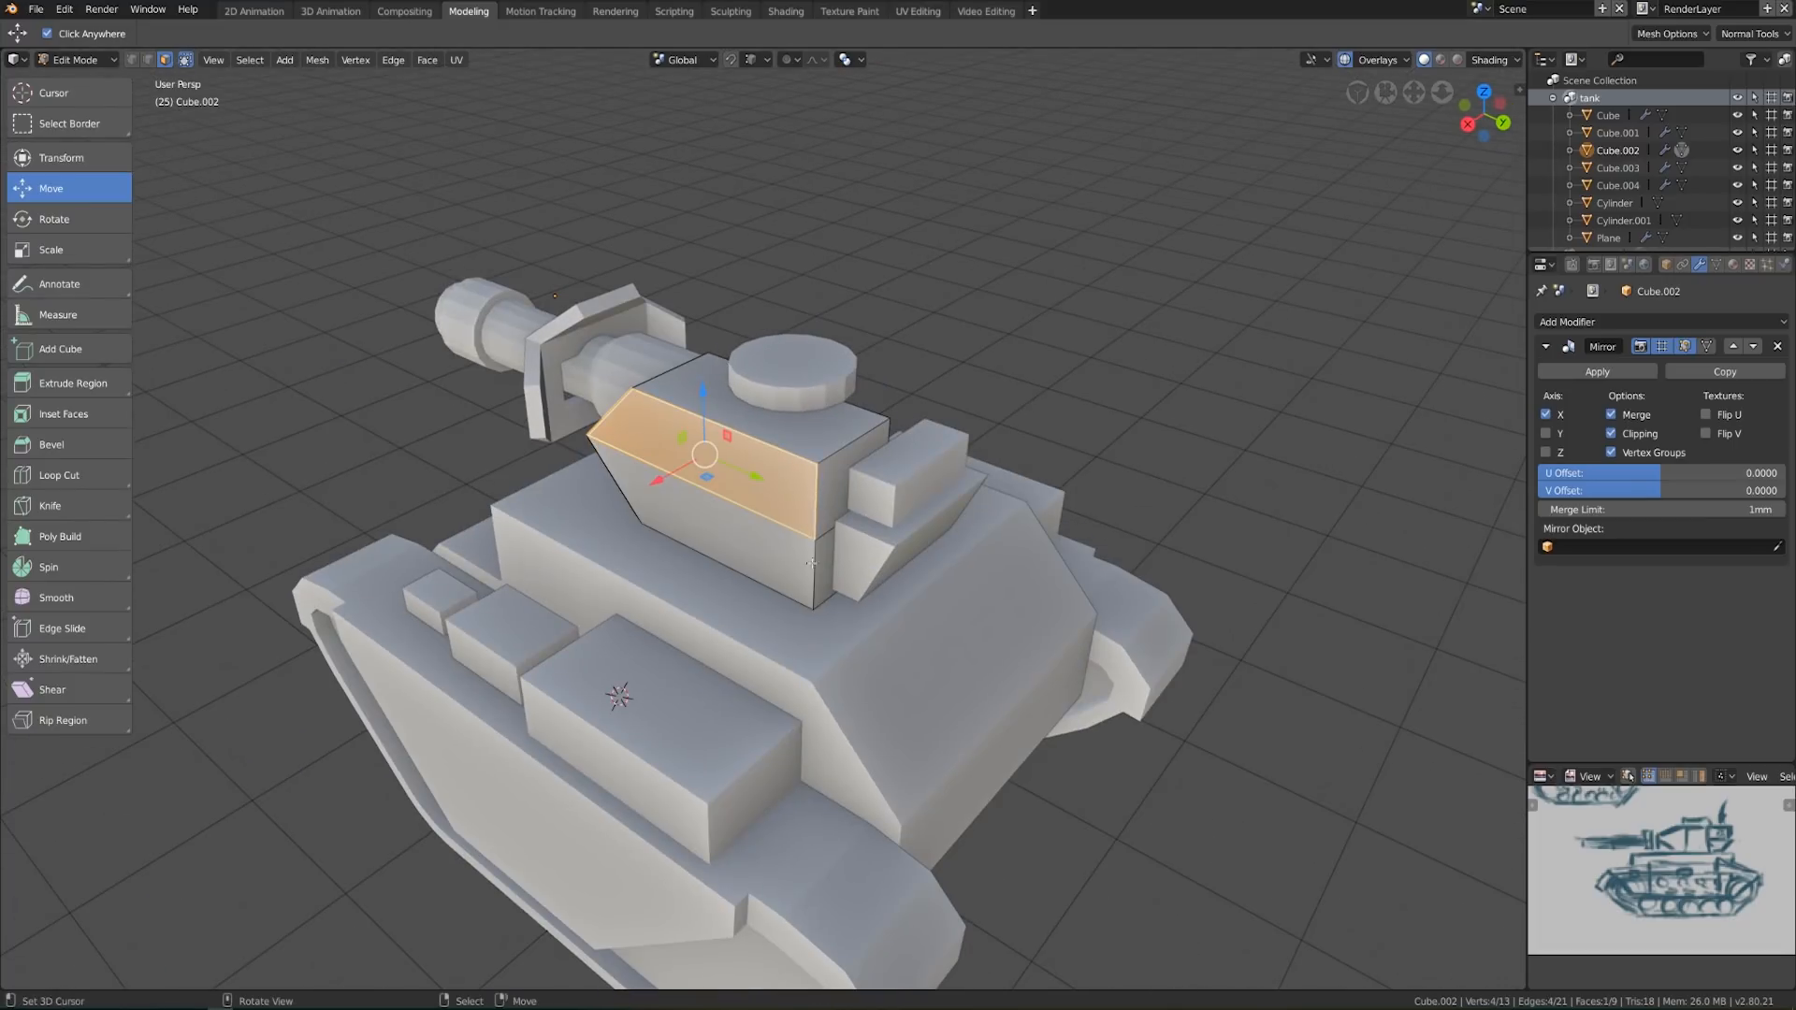
right_click(816, 572)
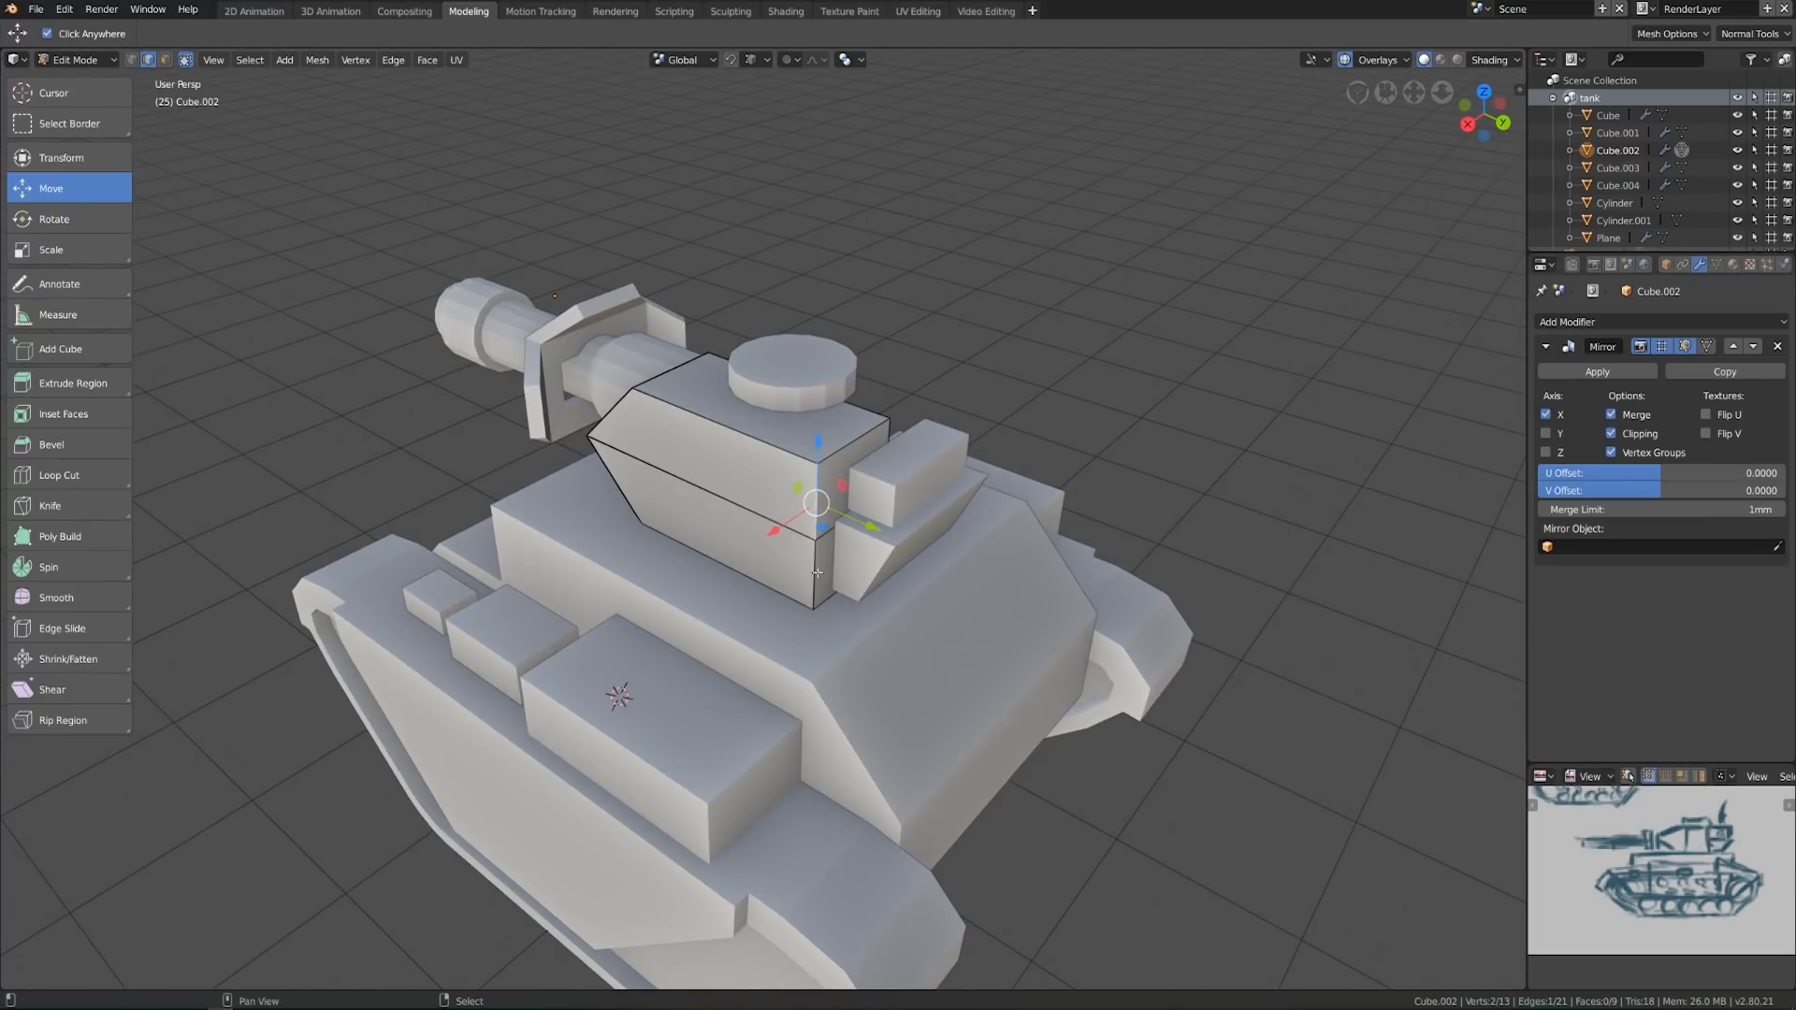
key(ctrl+b)
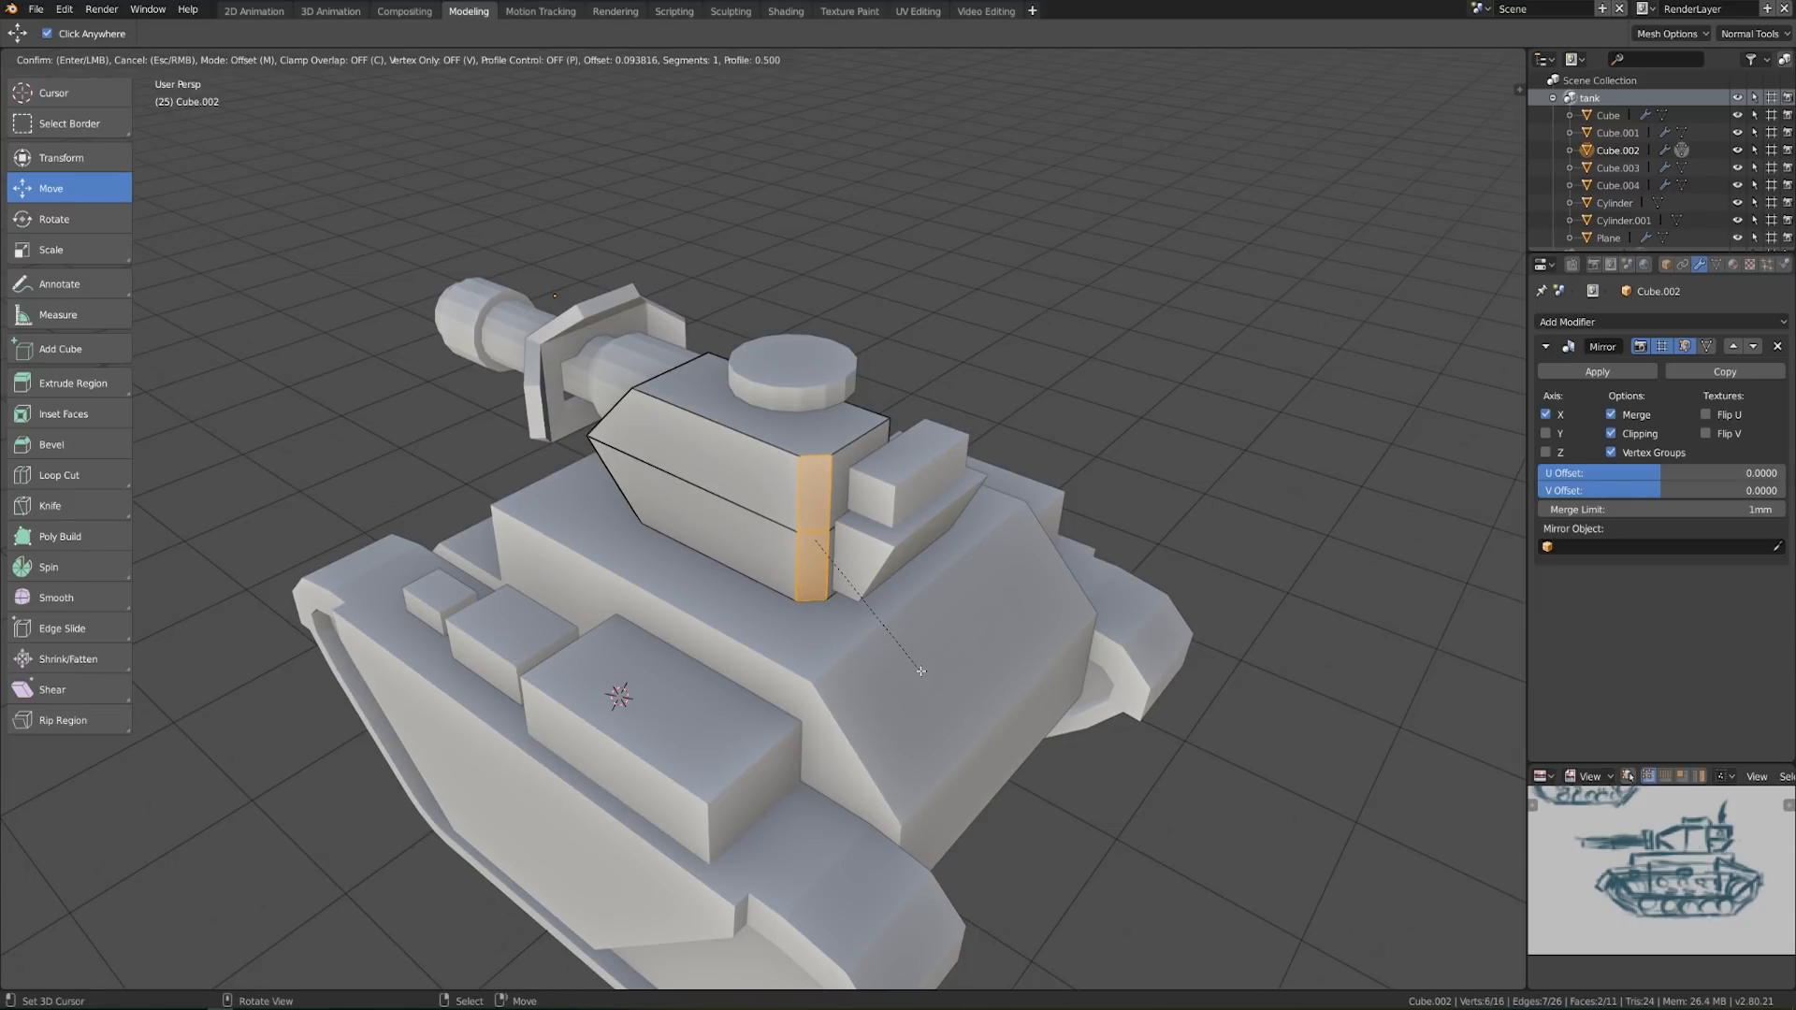
click(926, 668)
middle_drag(926, 668, 850, 491)
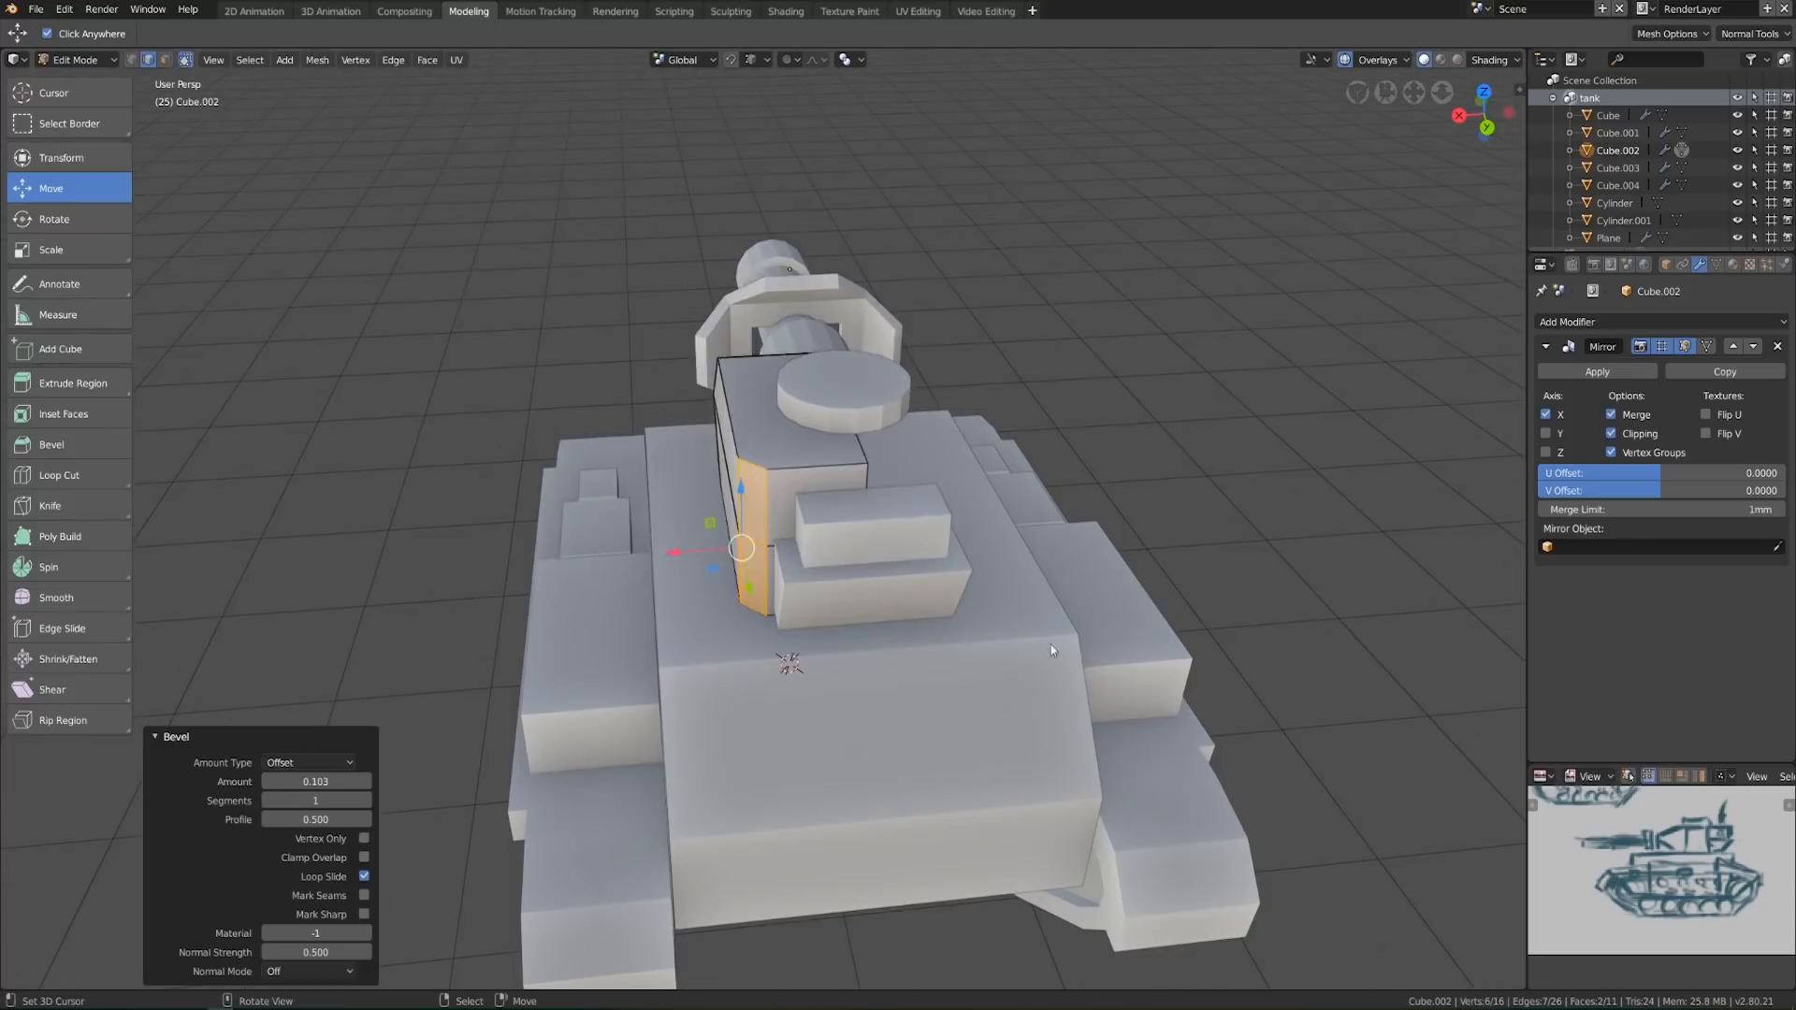
Narrow the stacked boxes on the turret's rear by moving their outer side faces slightly inward along X, and return to Object Mode
key(Tab)
right_click(850, 491)
right_click(849, 531)
key(Tab)
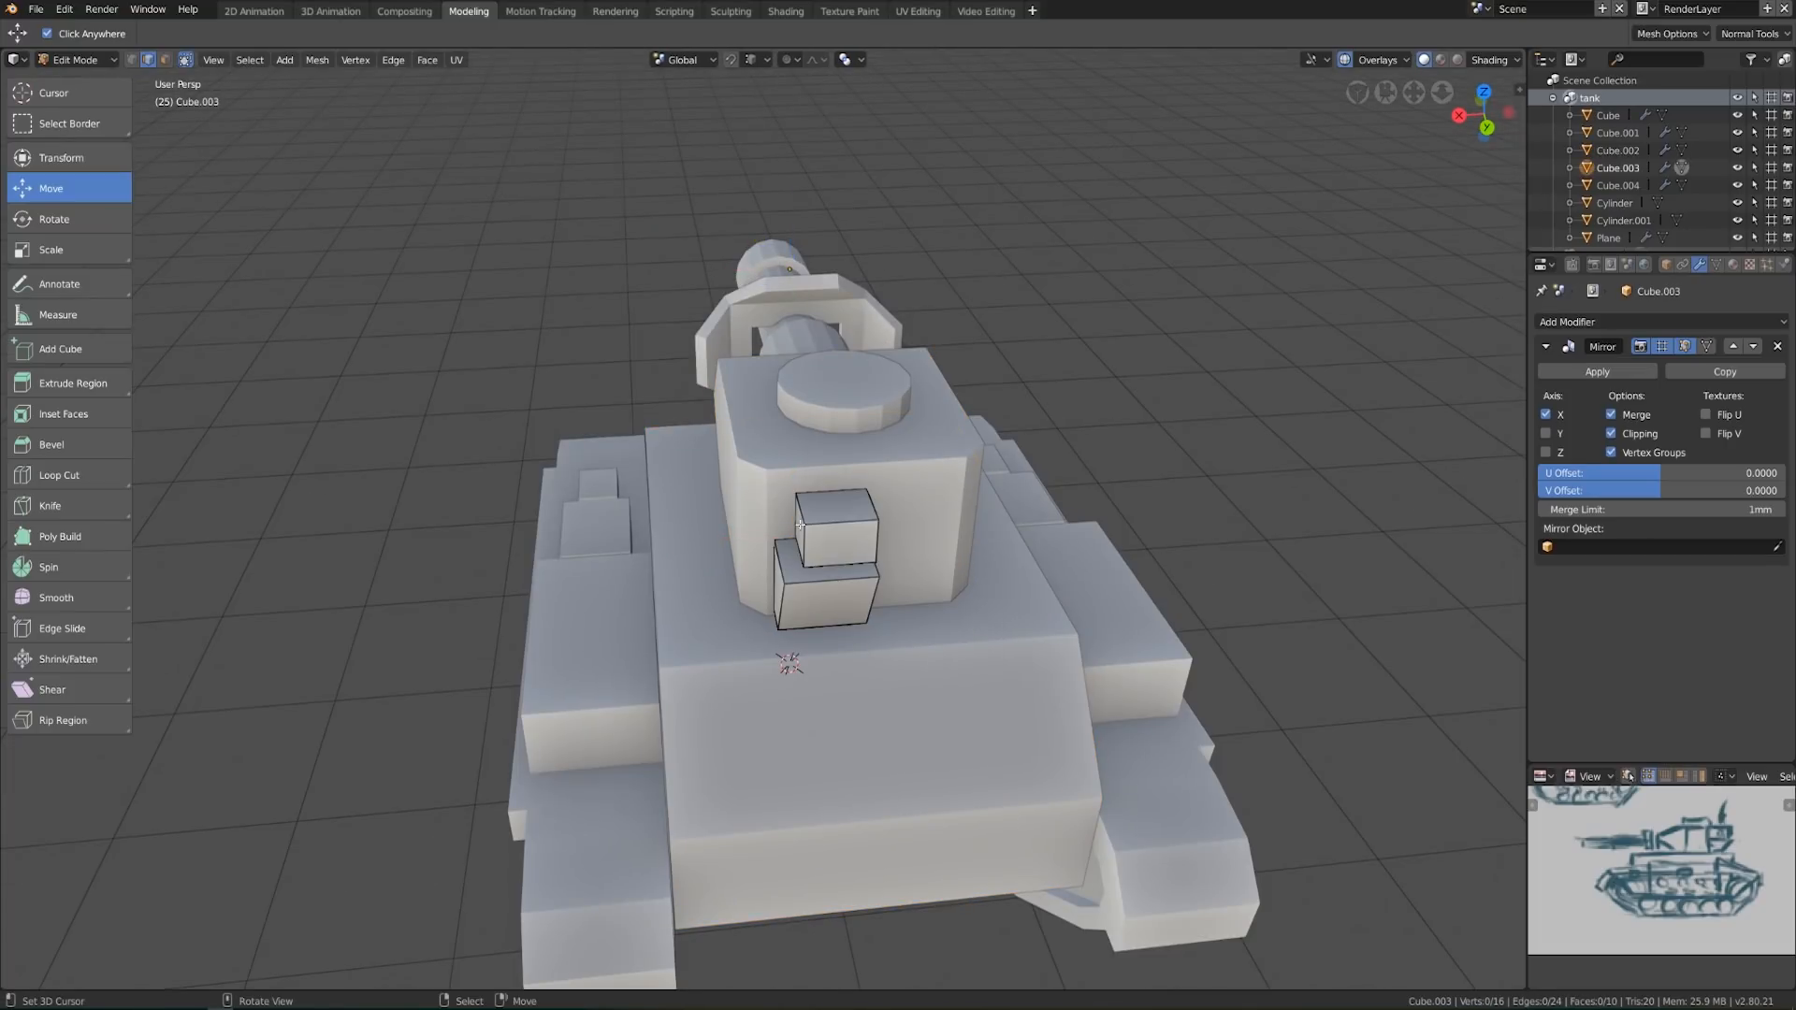
middle_drag(774, 584, 672, 423)
key(b)
drag(672, 424, 805, 608)
key(g)
key(x)
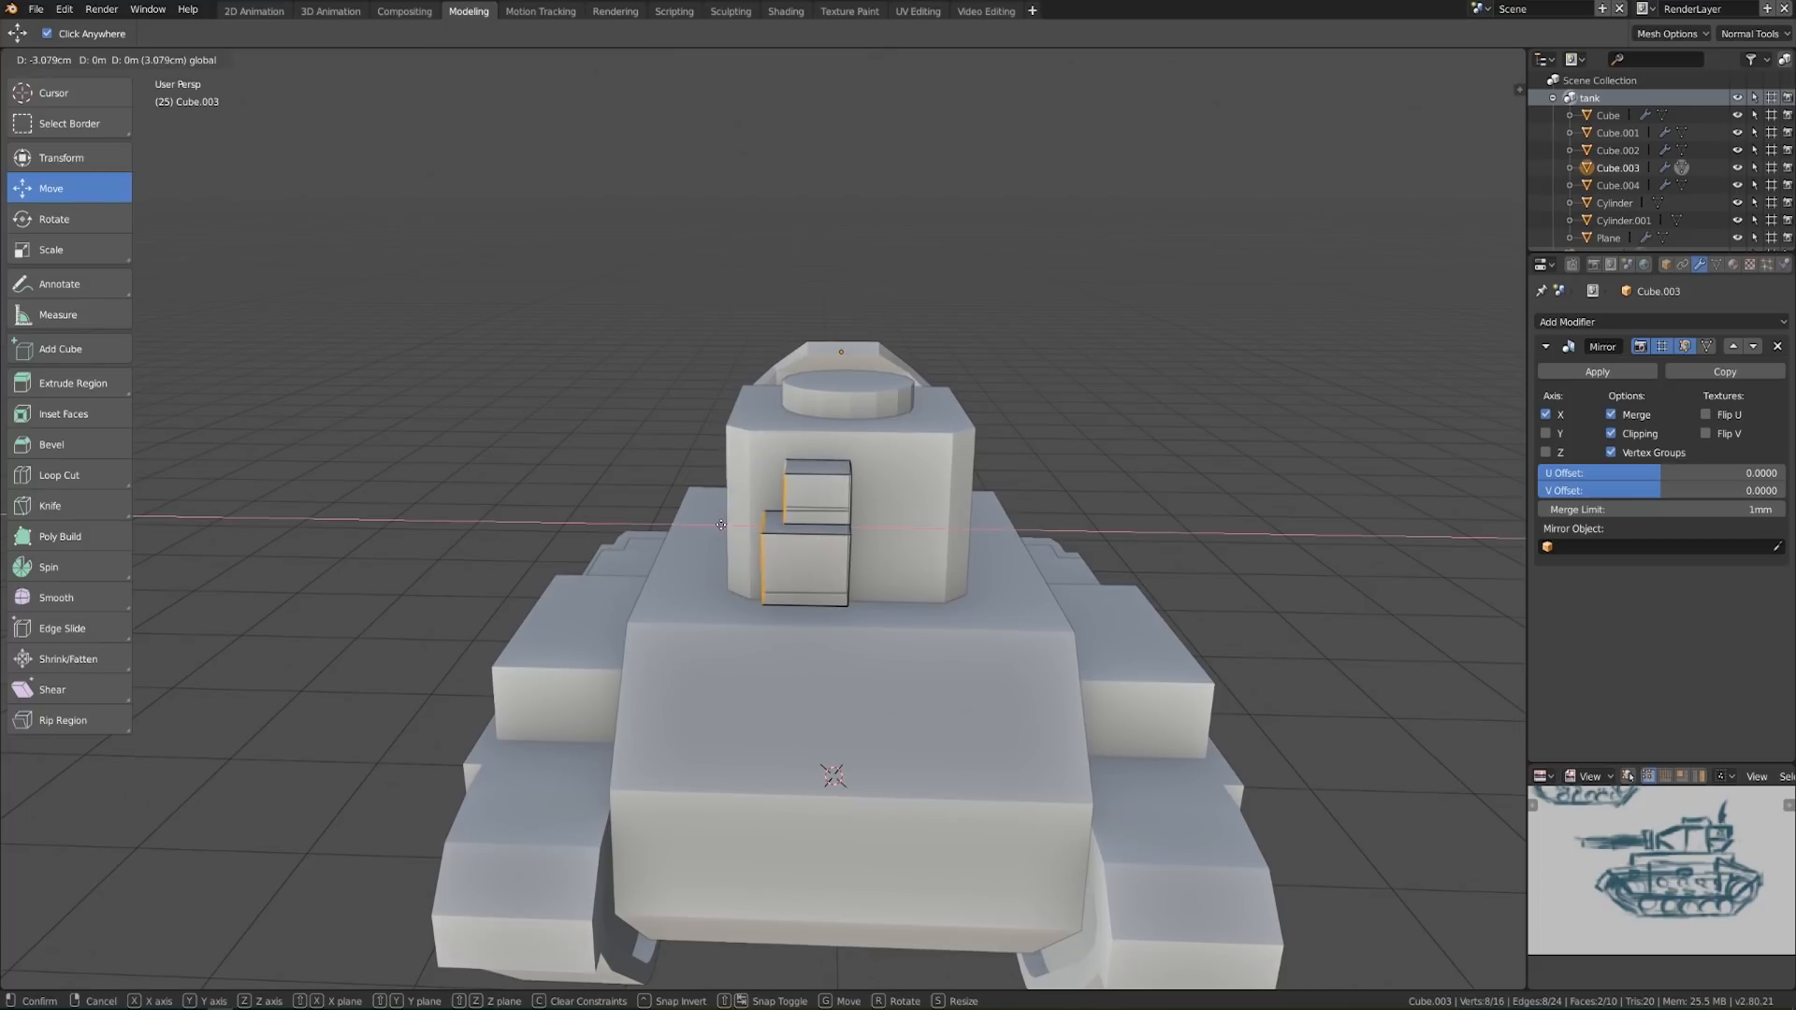
click(727, 522)
key(Tab)
In the turret mesh, select the three connected upper edges running along the side, the beveled corner and the rear
middle_drag(900, 602, 1033, 680)
click(734, 520)
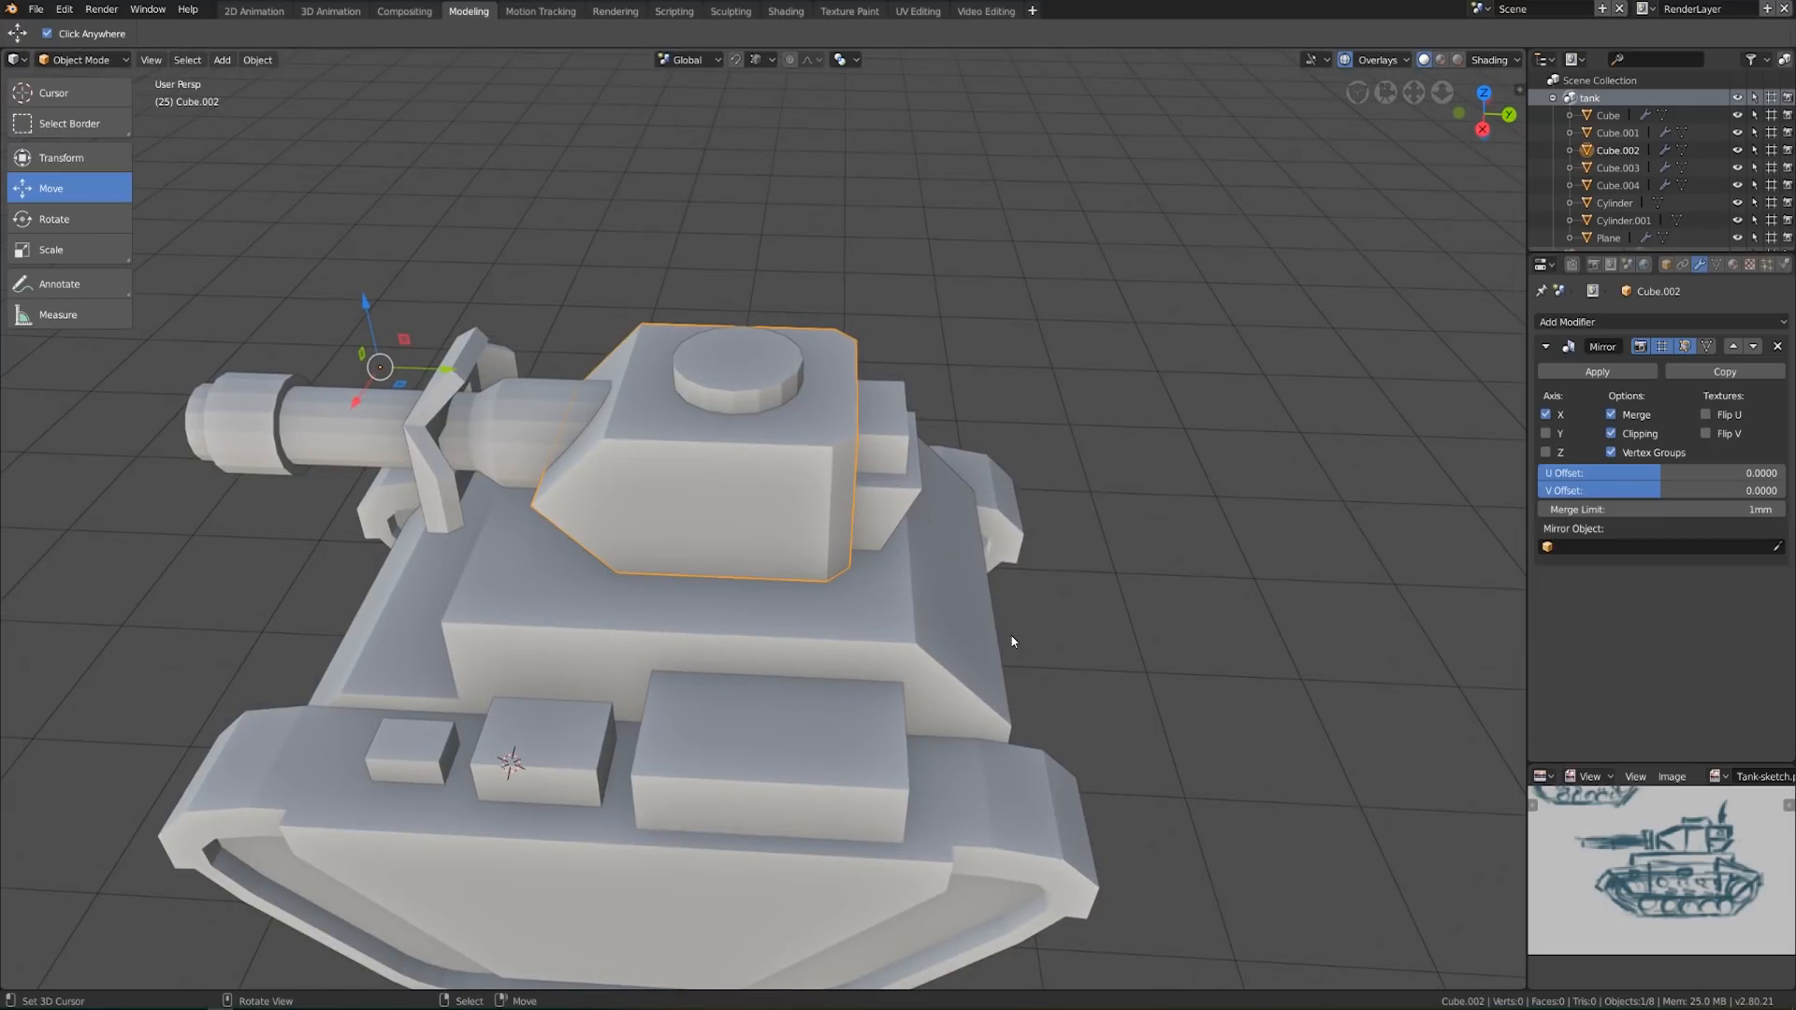
key(Tab)
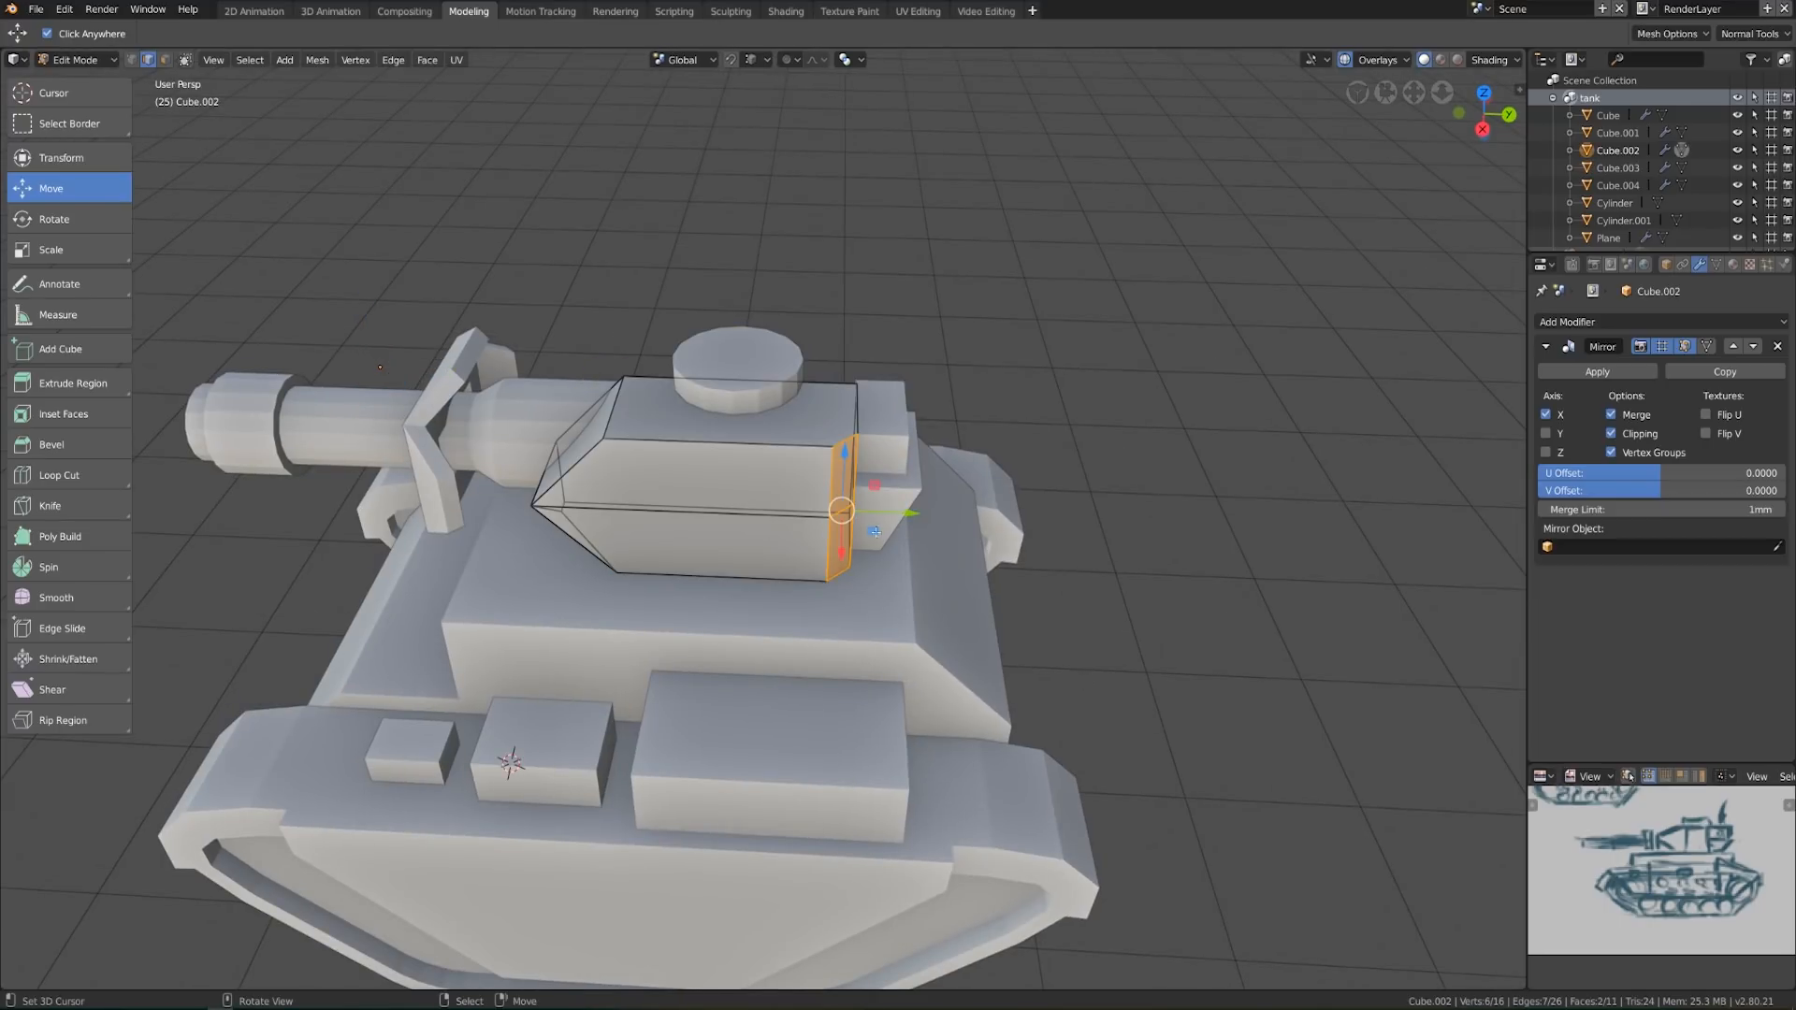
middle_drag(821, 443, 780, 428)
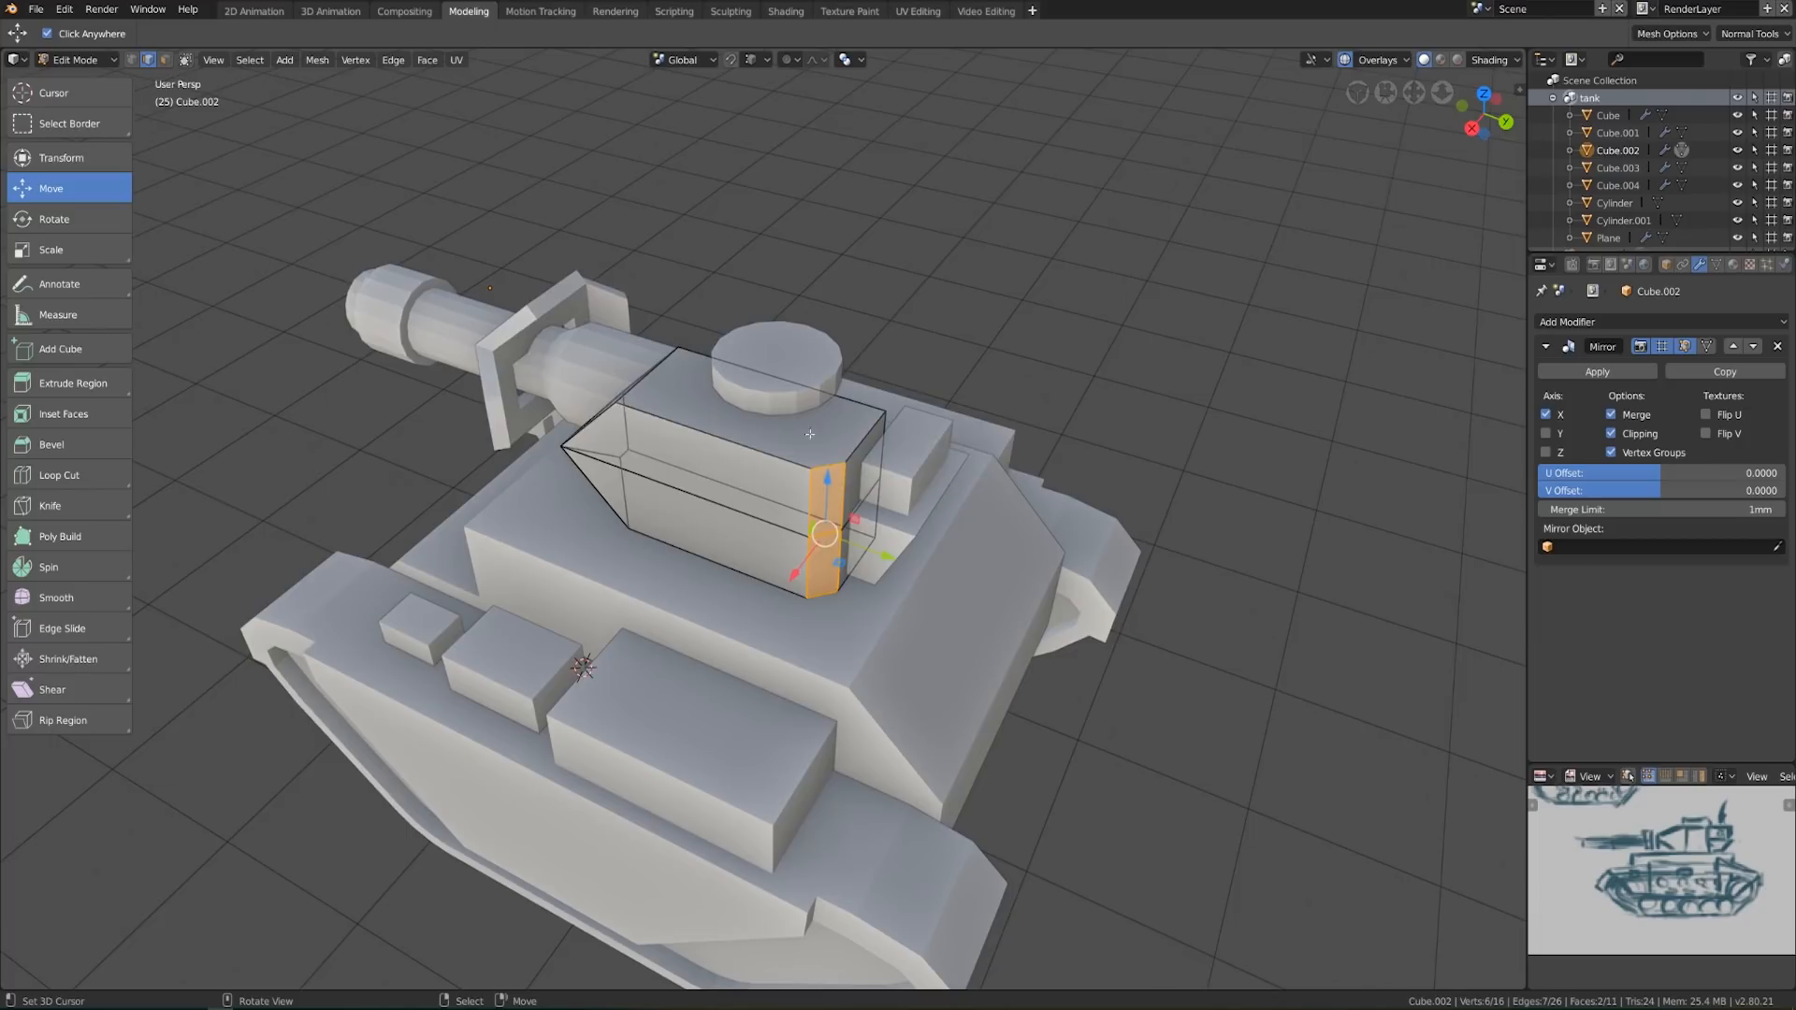
click(776, 426)
click(166, 61)
click(813, 416)
middle_drag(814, 416, 906, 474)
click(149, 60)
click(684, 453)
middle_drag(794, 471, 846, 467)
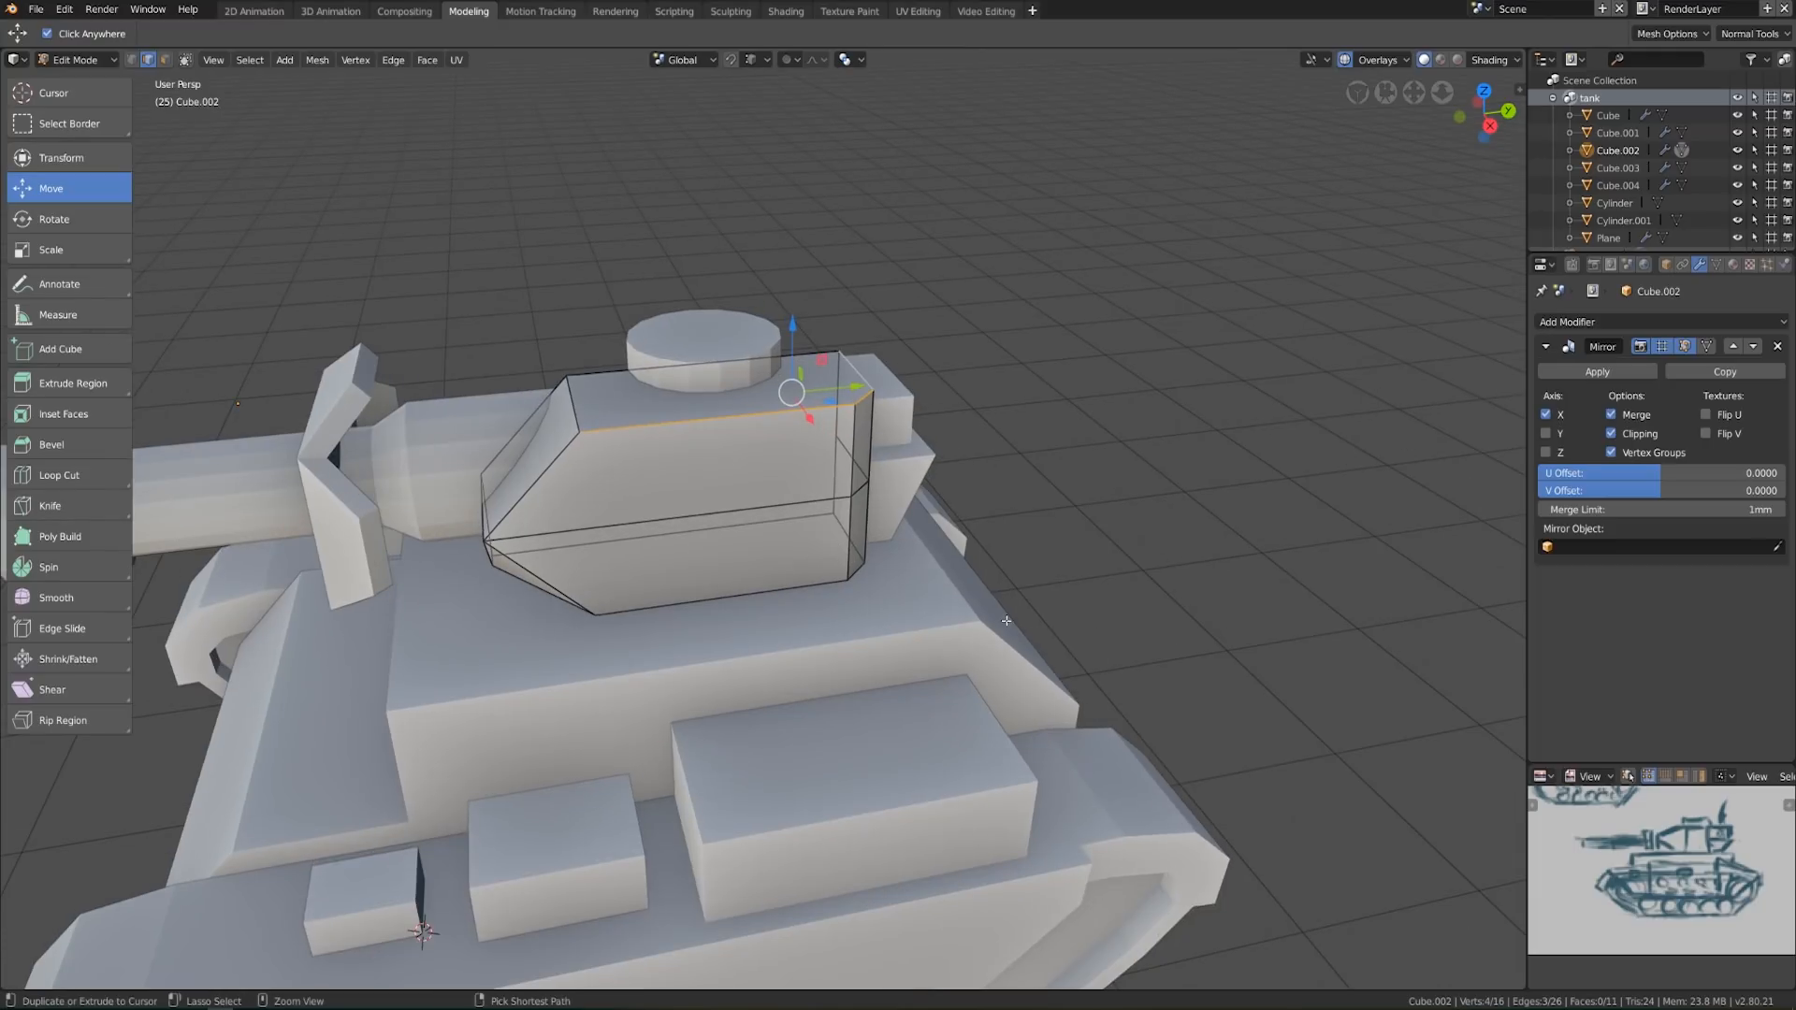
Try a one-segment bevel of about 0.114 on the turret's upper side and rear edges, and undo it
key(ctrl+b)
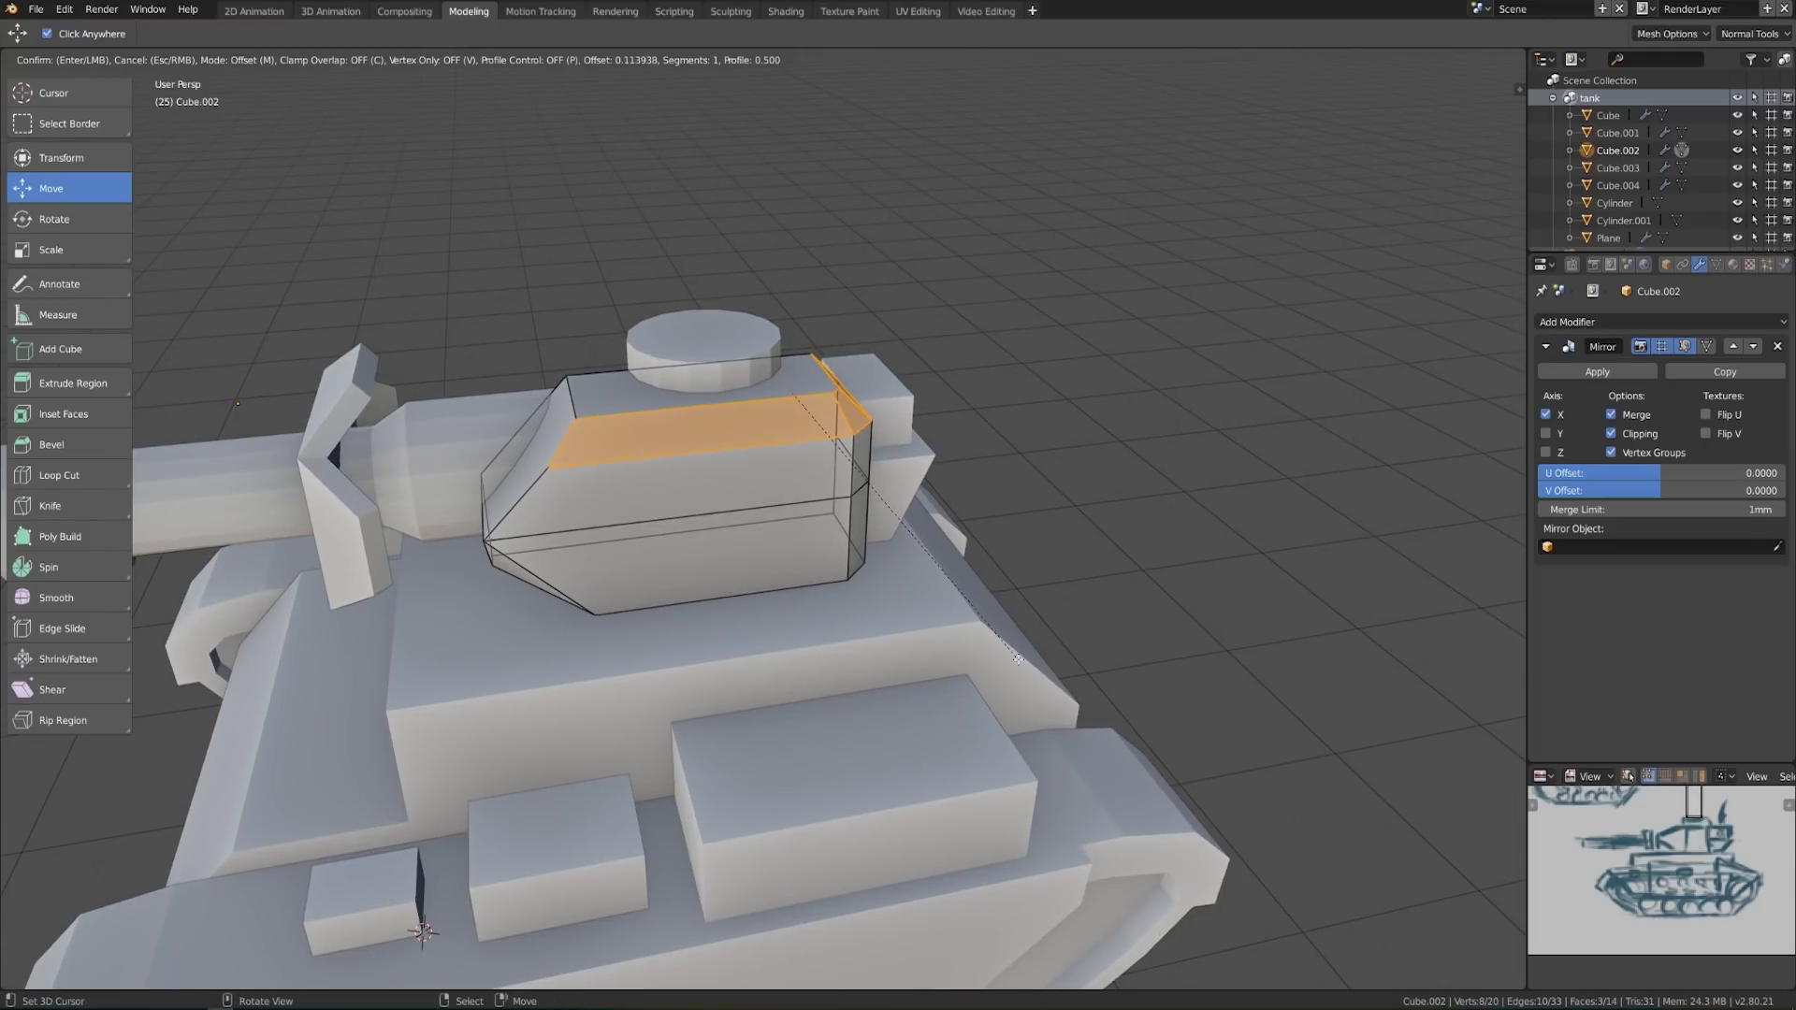
click(590, 435)
middle_drag(521, 488, 616, 449)
key(ctrl+z)
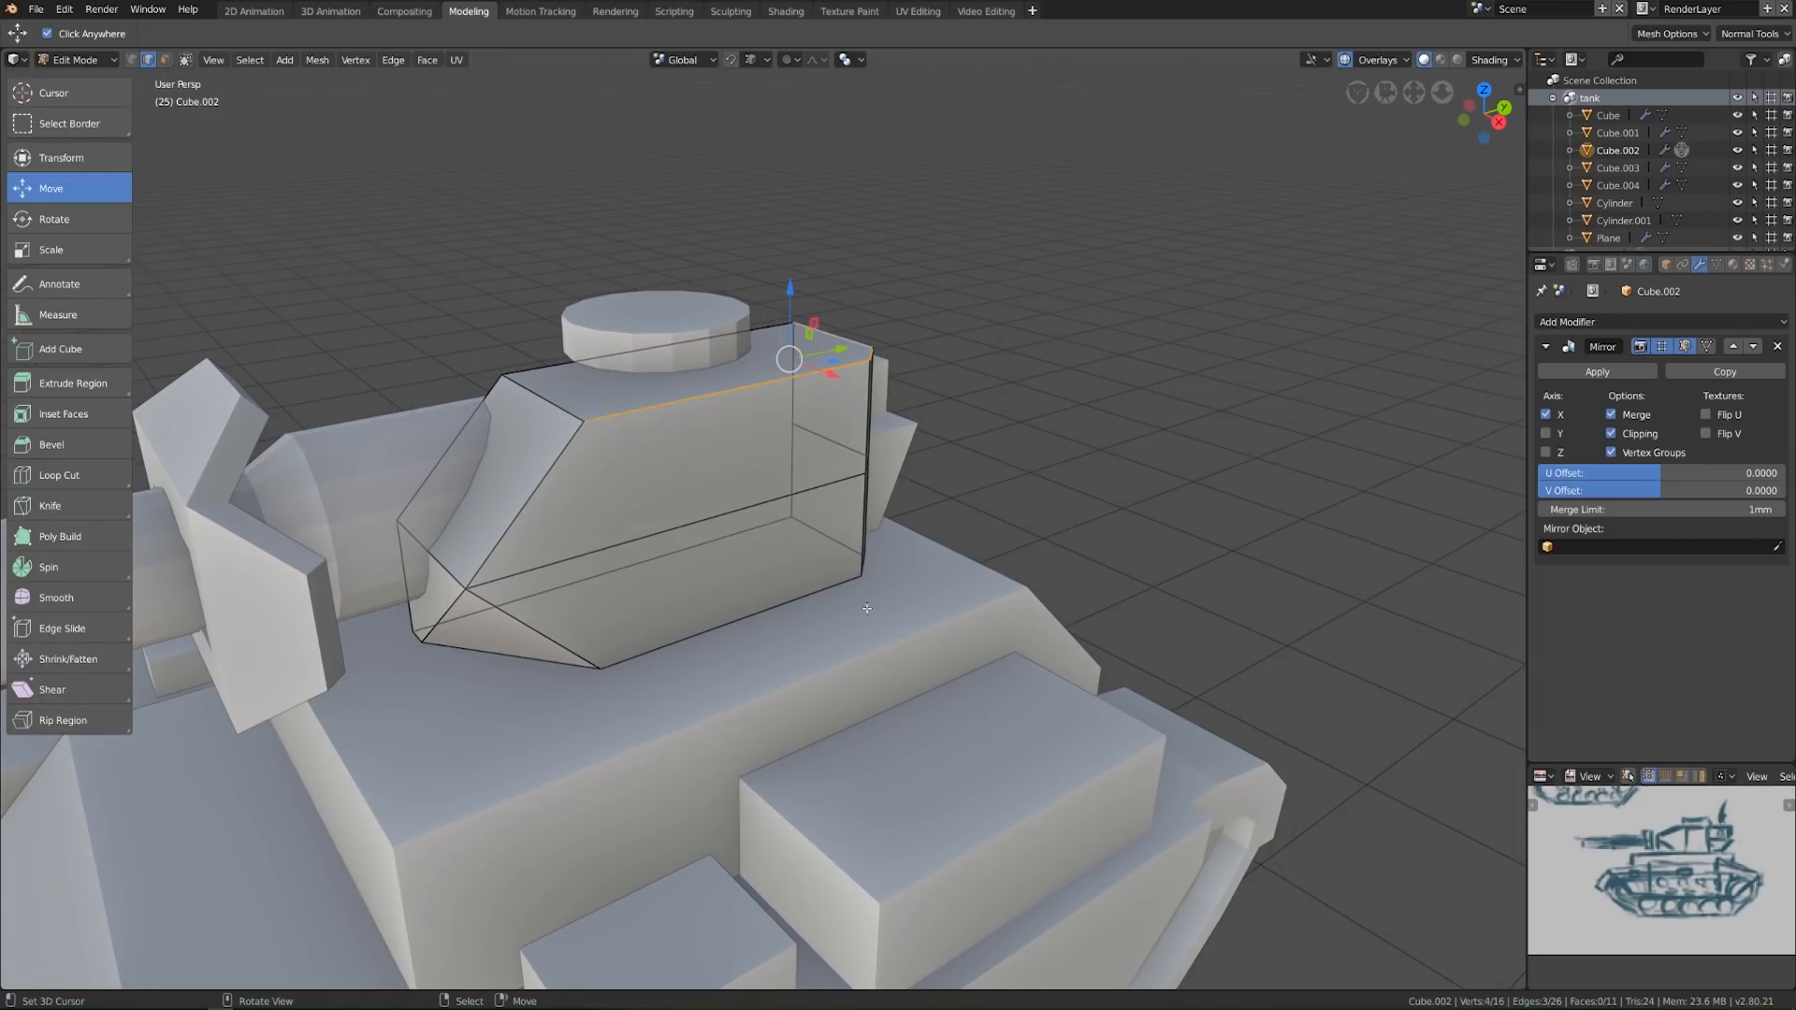
Bevel the turret's upper side and rear edges by 0.115 with one segment, and return to Object Mode
key(ctrl+b)
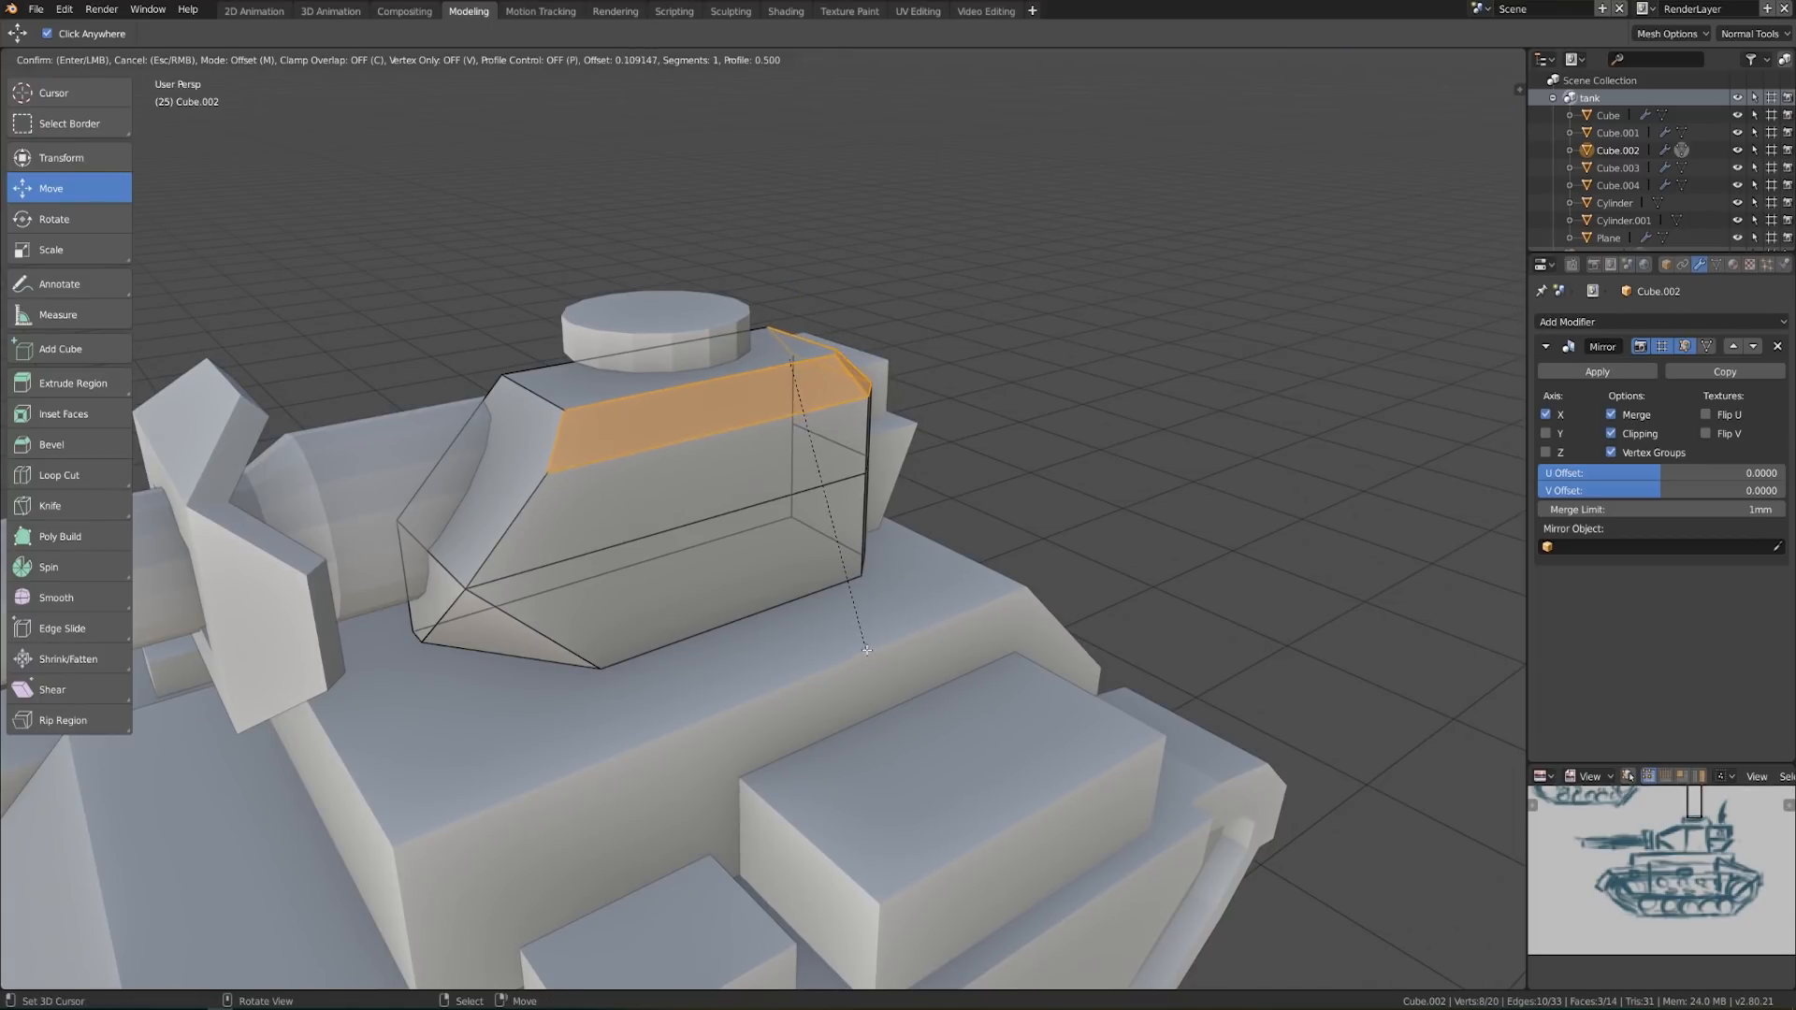
click(866, 653)
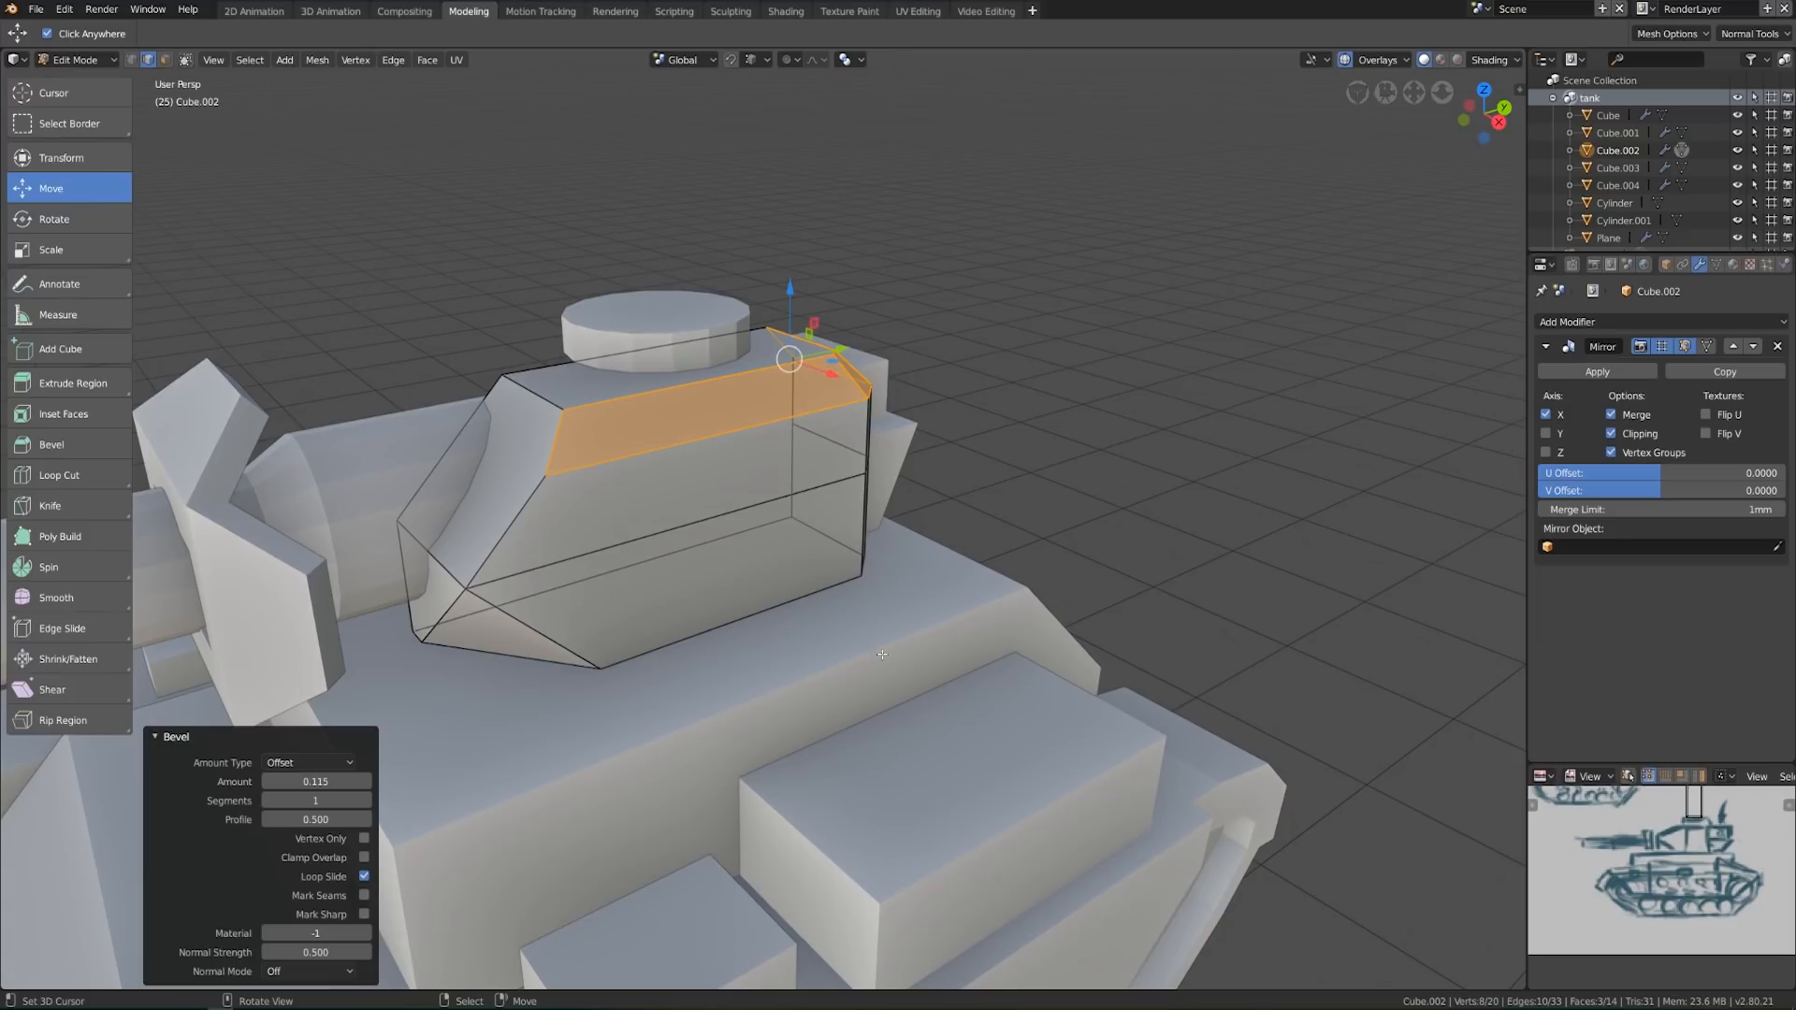
key(Tab)
Shorten the gun shield's two outermost vertical edges by scaling them to 0.603 along Z in front view
key(KP_1)
shift+middle_drag(902, 552, 939, 621)
scroll(938, 620, up, 1)
right_click(879, 559)
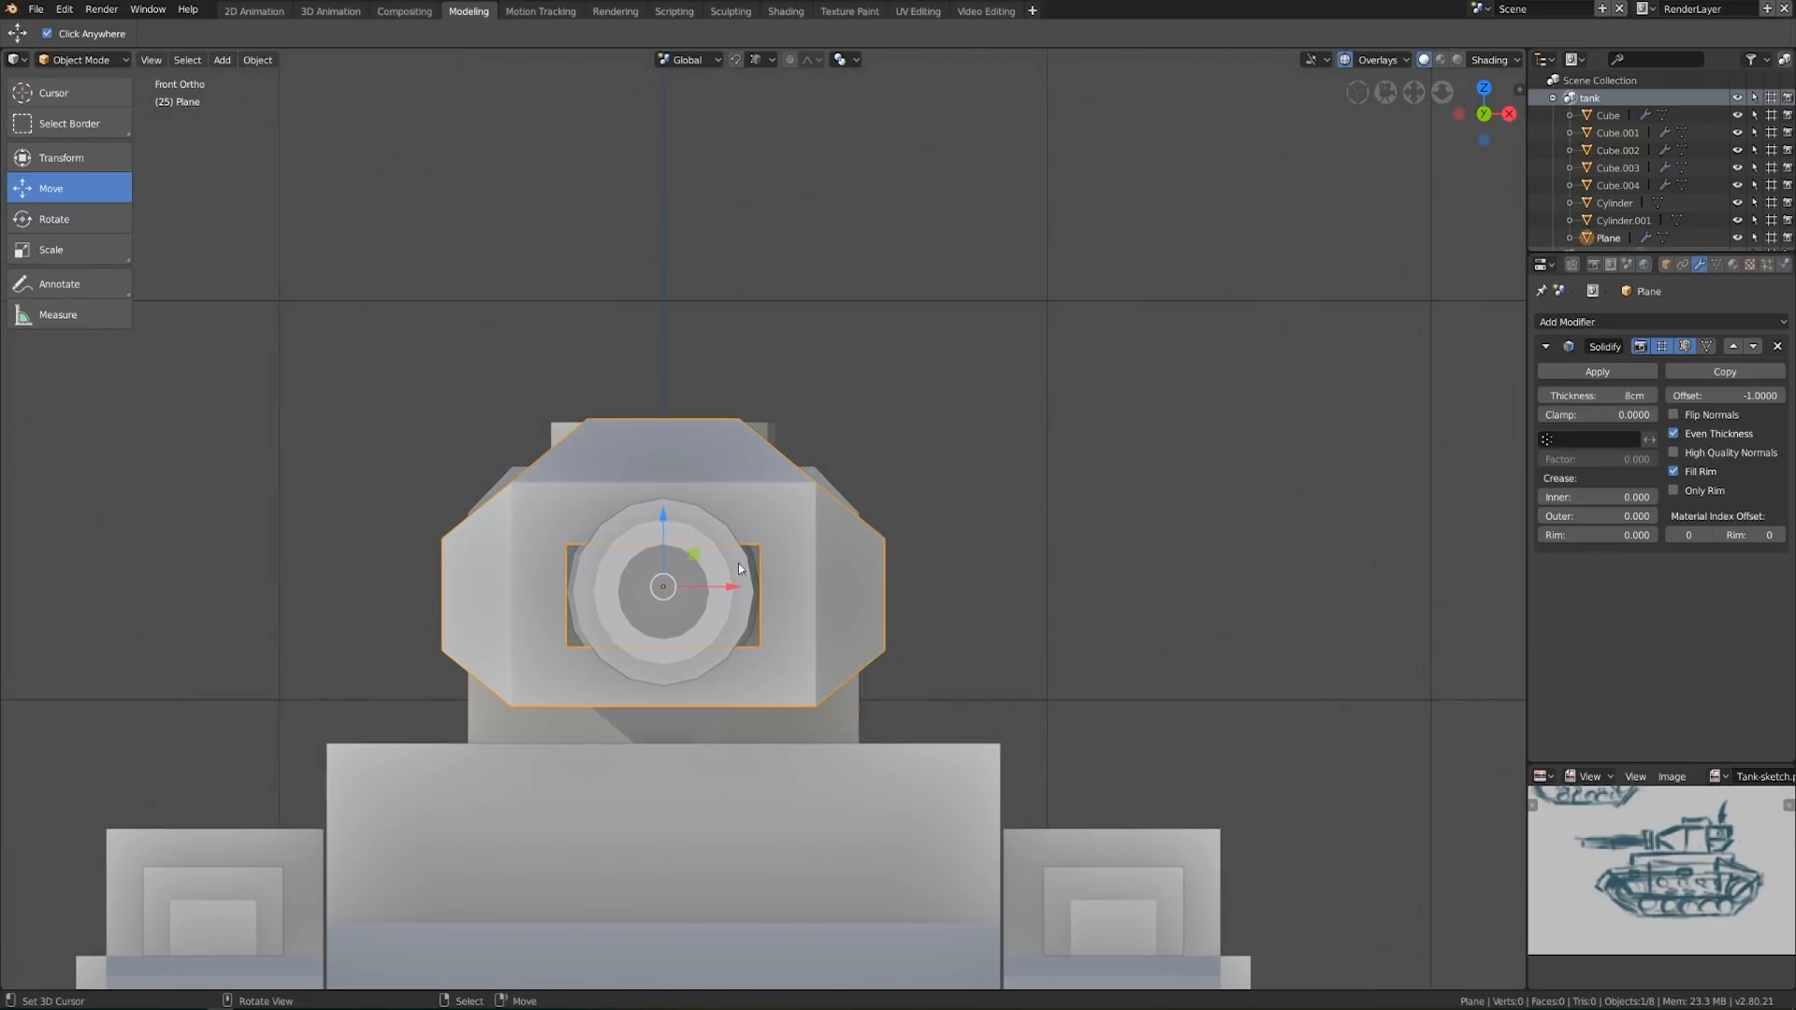
key(Tab)
scroll(930, 598, up, 1)
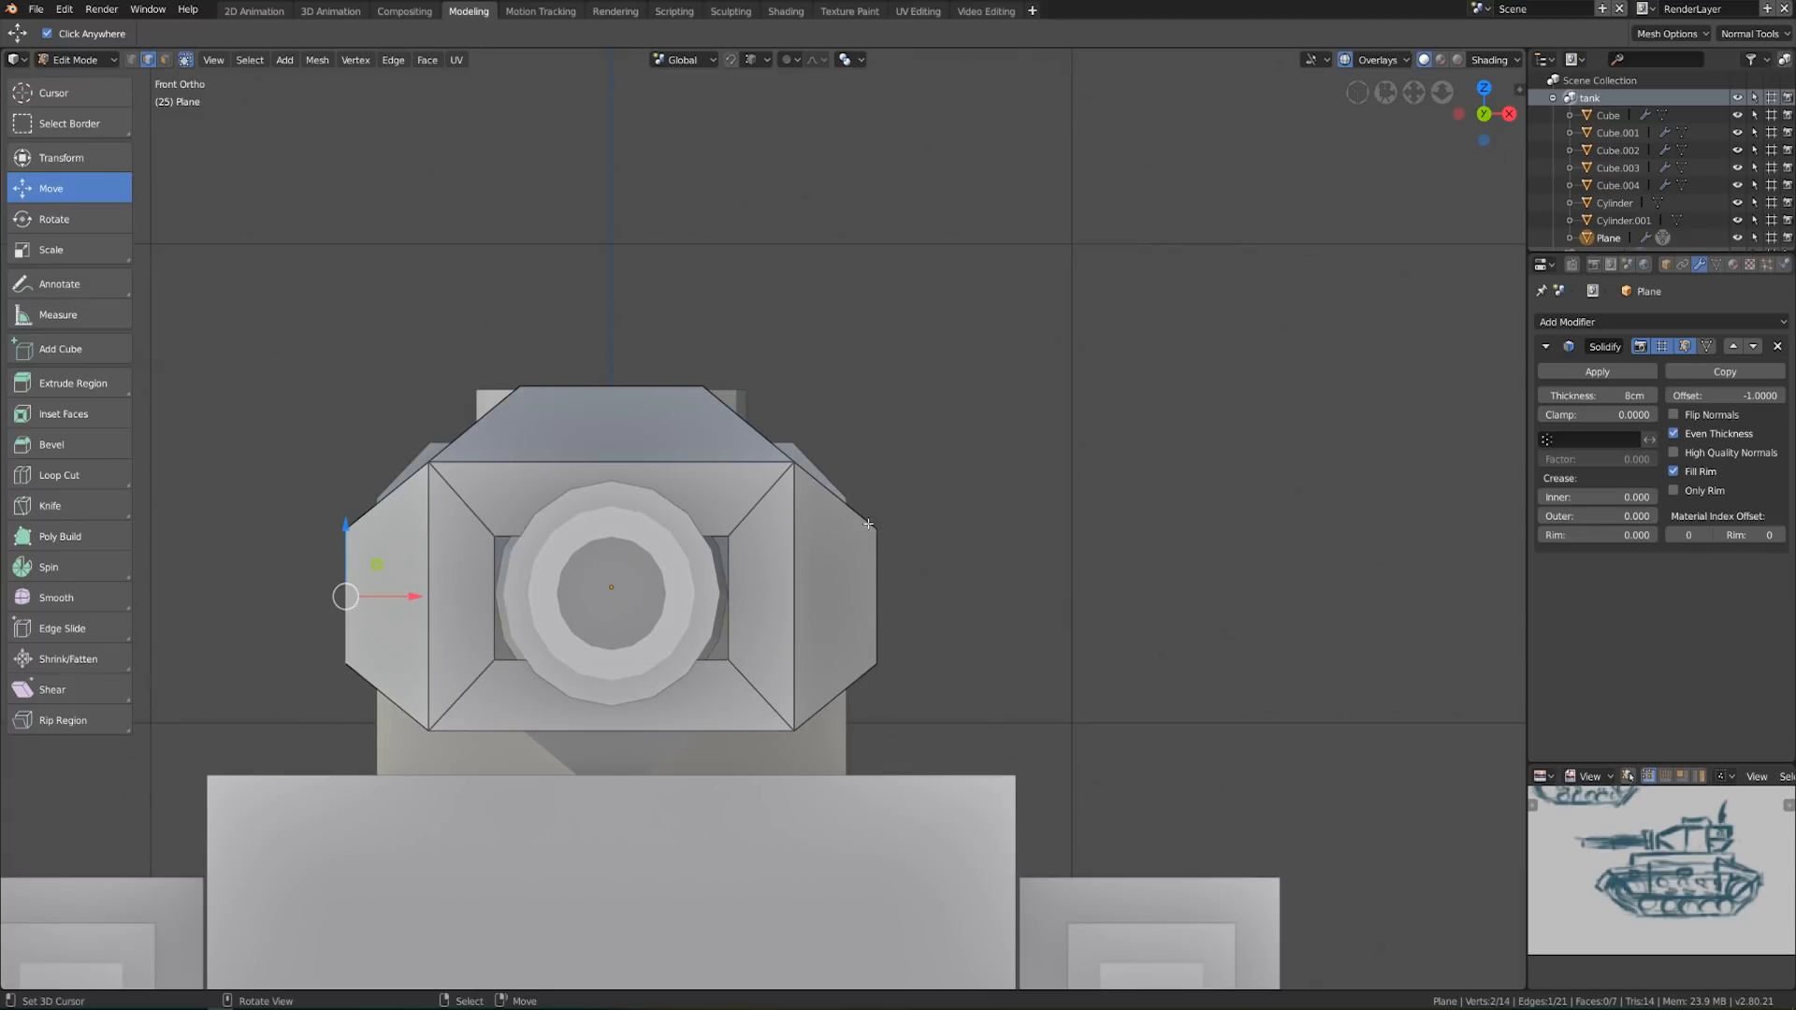
scroll(926, 585, down, 5)
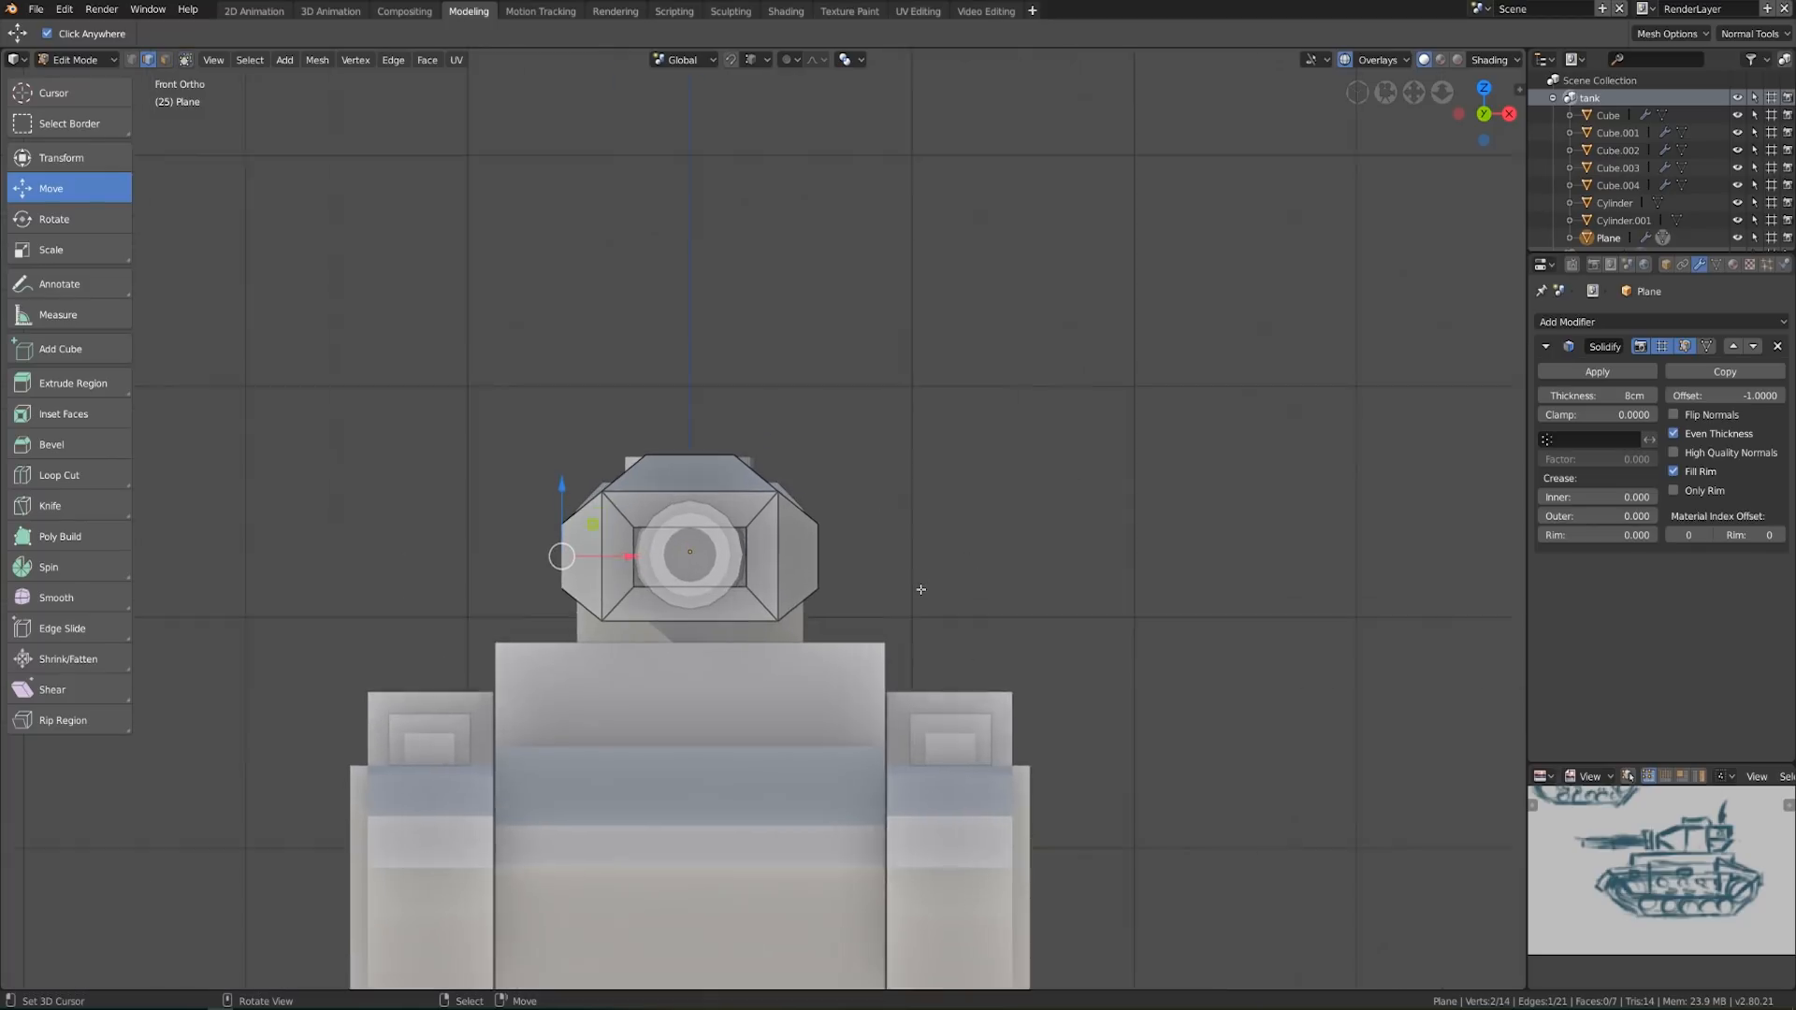
scroll(916, 591, up, 3)
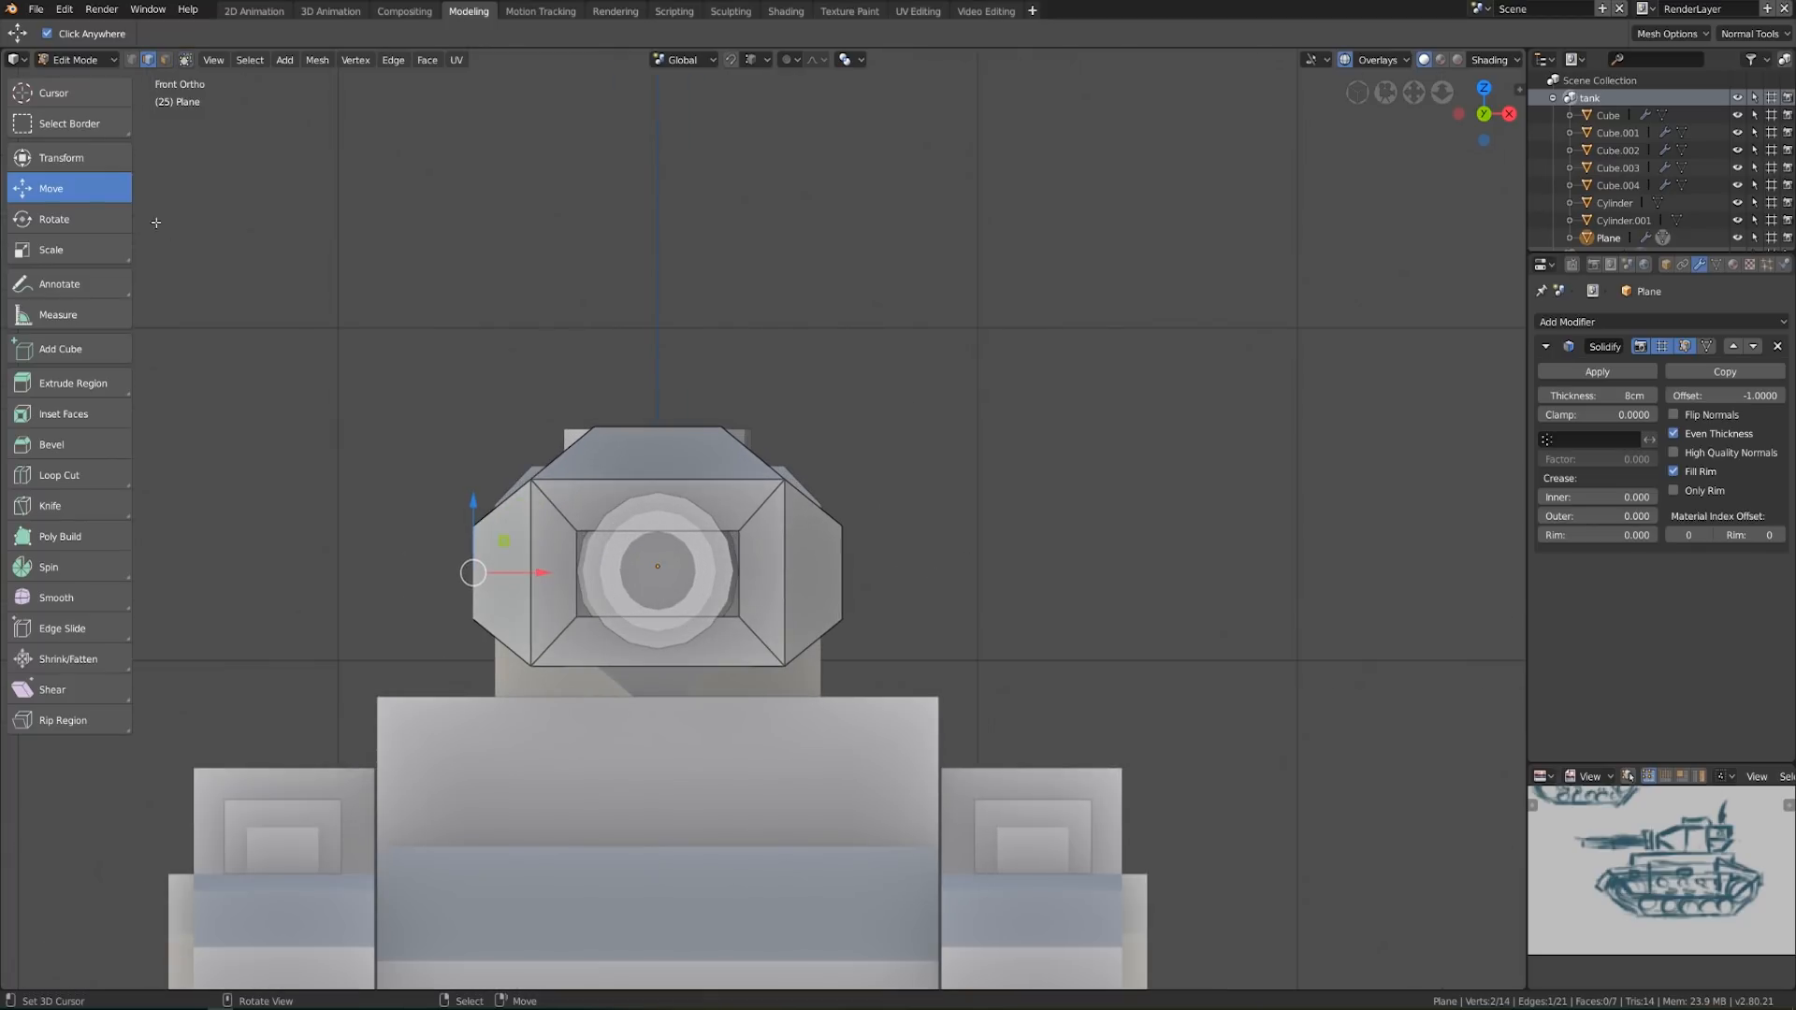
click(166, 61)
click(149, 60)
scroll(1010, 659, up, 1)
key(s)
key(z)
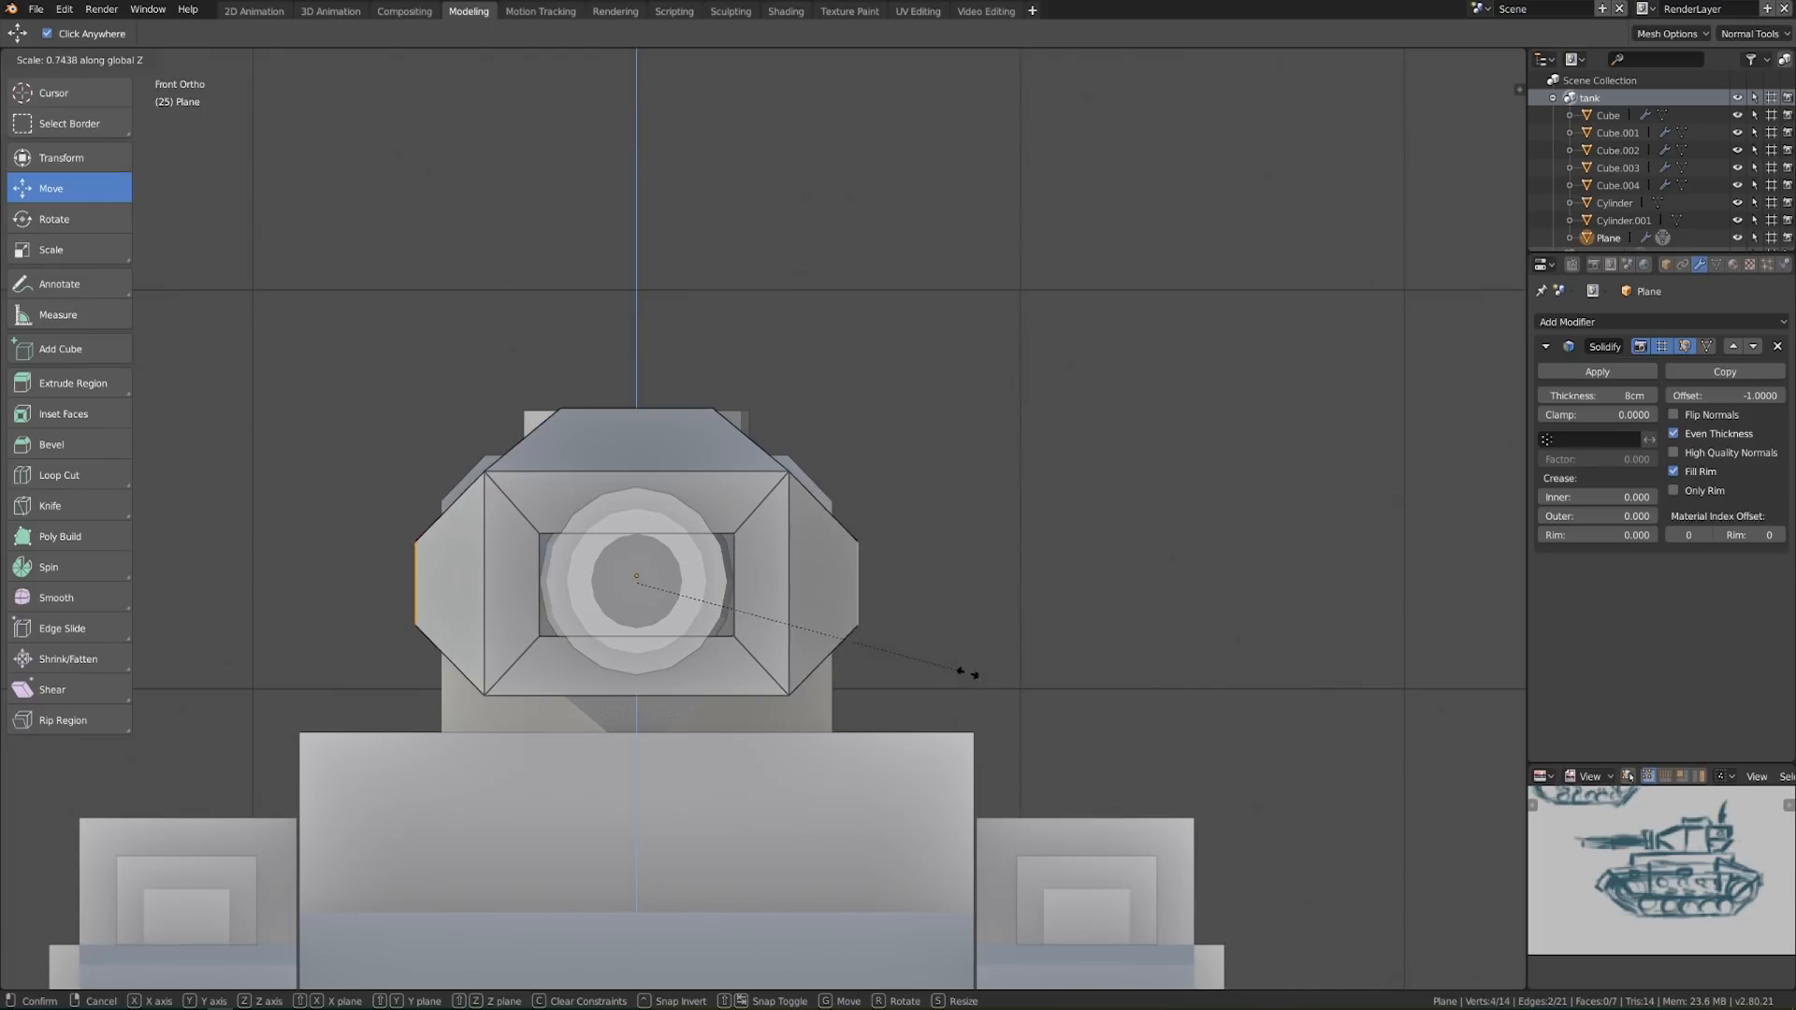
click(912, 615)
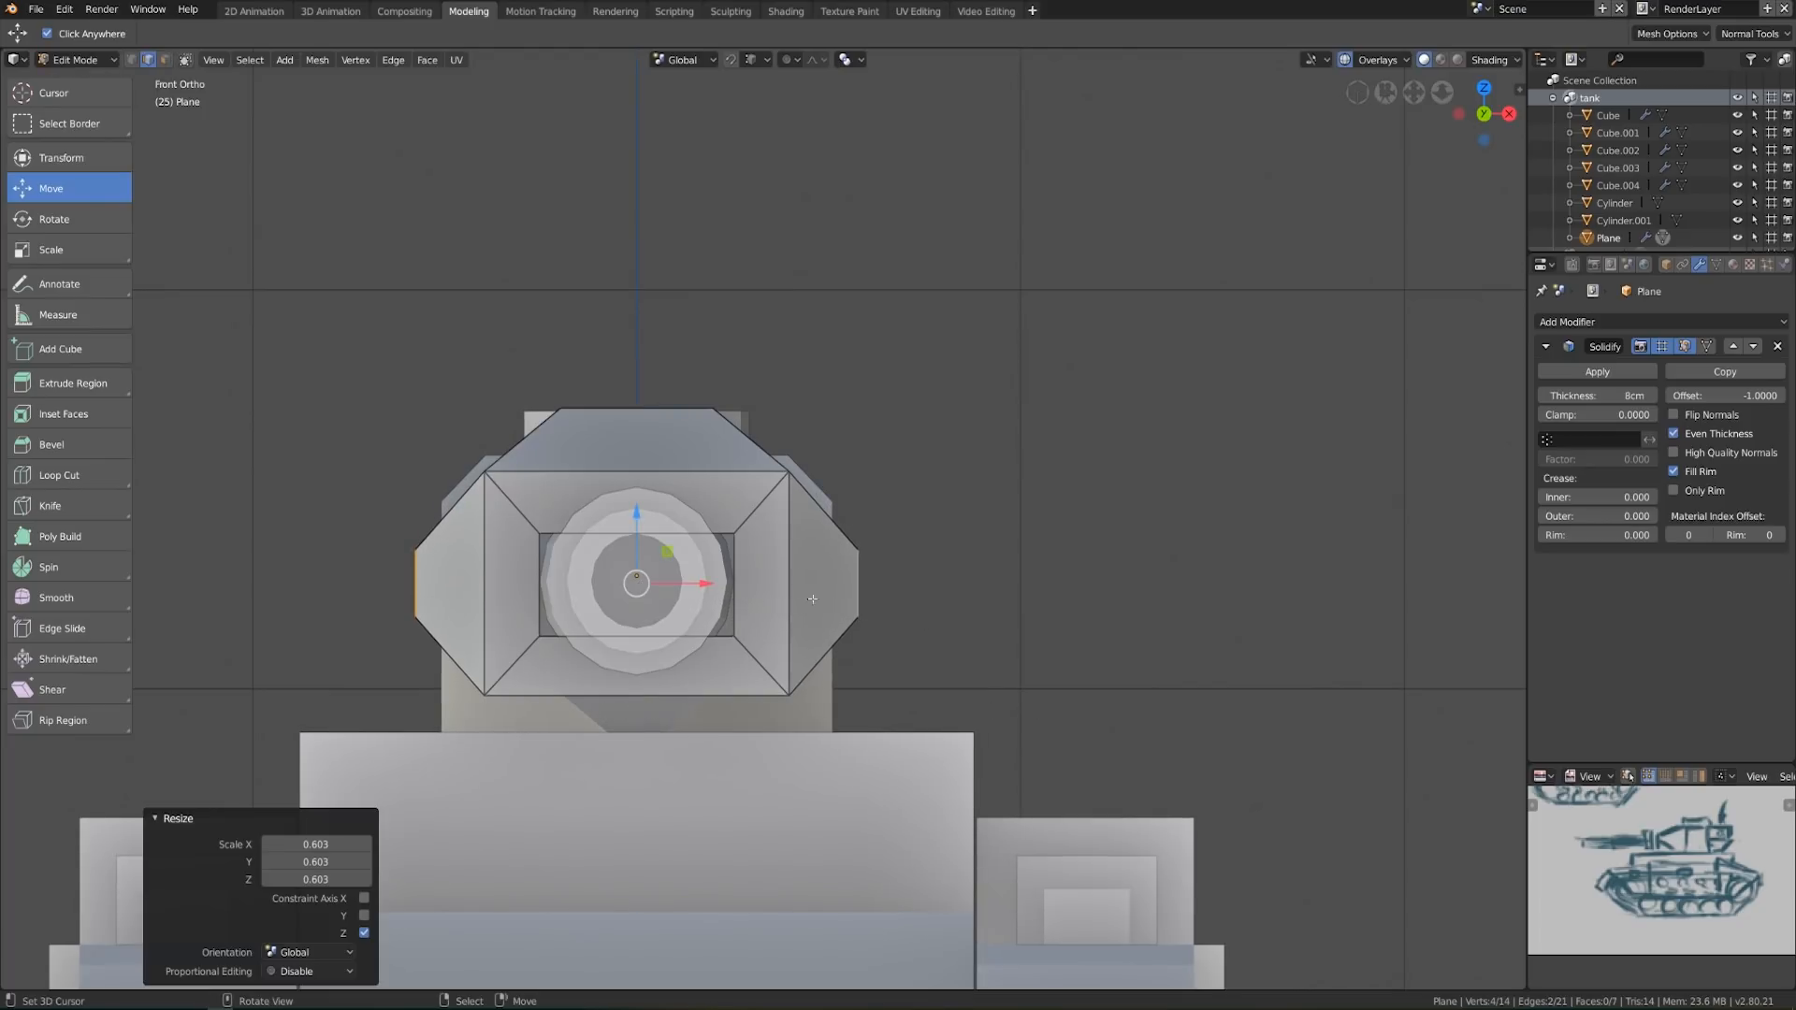
Widen the gun shield's top edge by scaling it to about 1.06 along X, and return to Object Mode
click(636, 408)
key(s)
key(x)
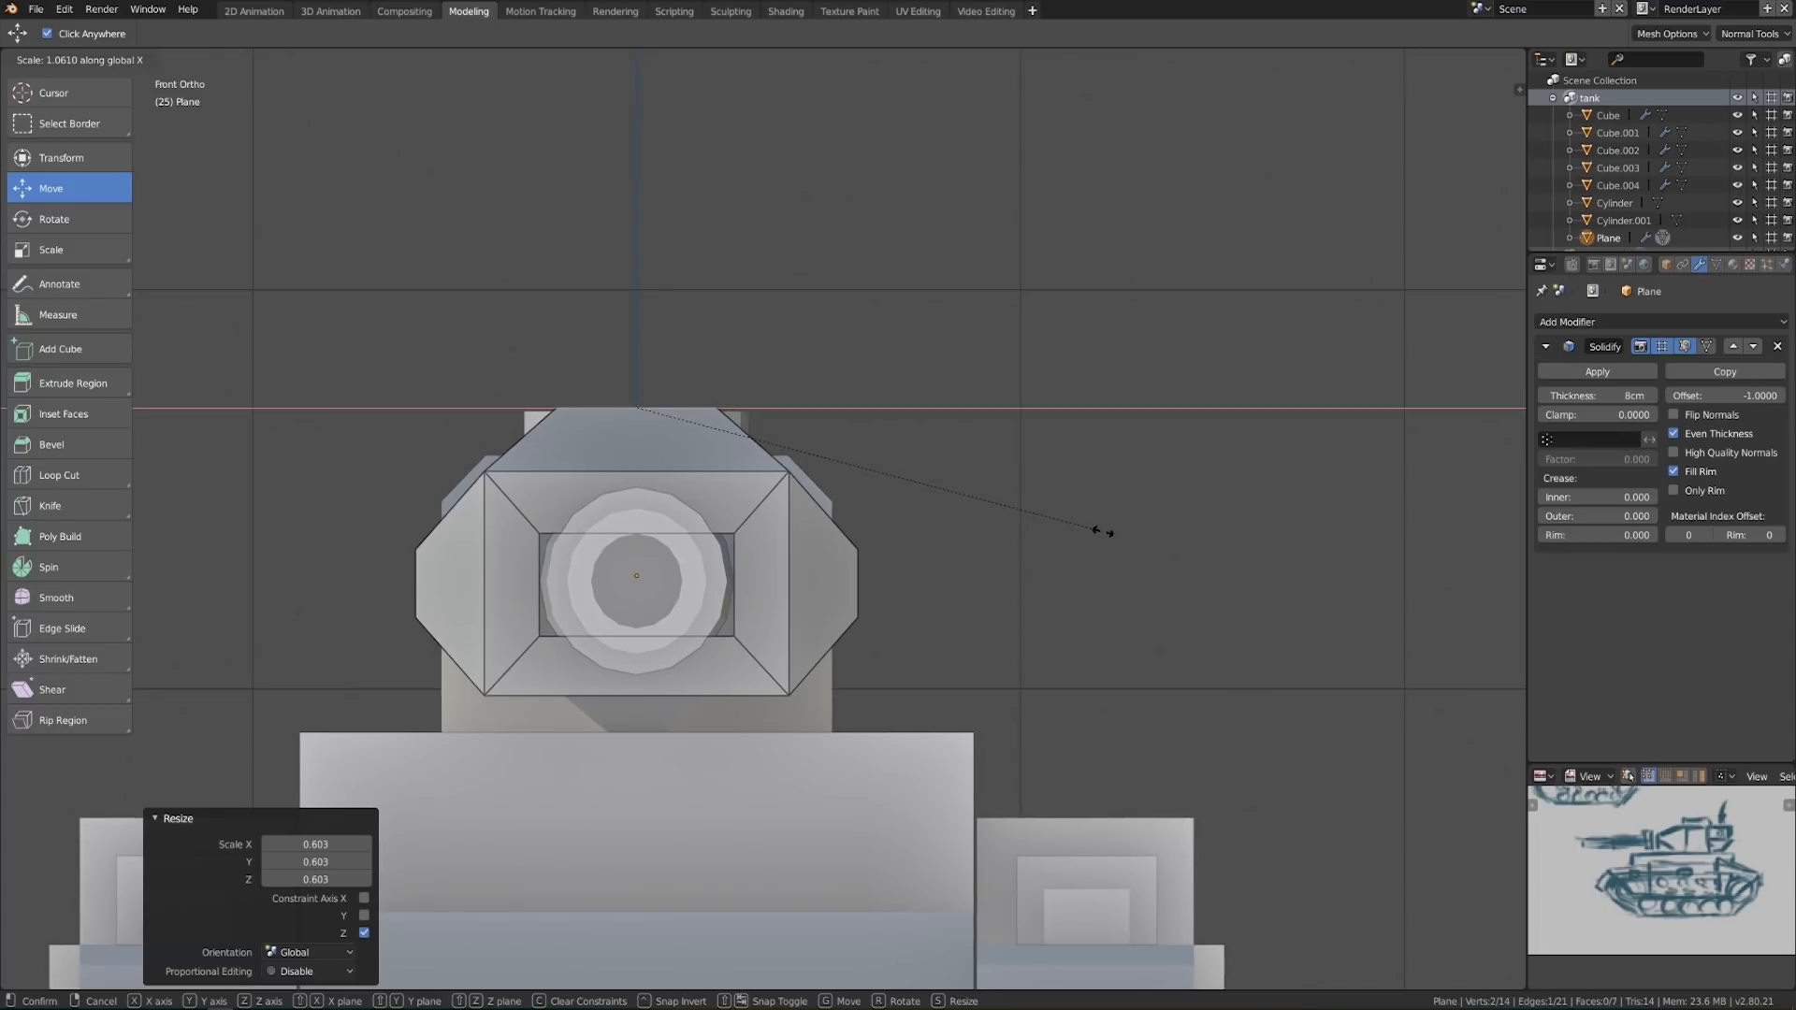
click(1102, 533)
key(Tab)
Scale the whole gun shield down uniformly to 0.959 in front view
scroll(823, 599, down, 4)
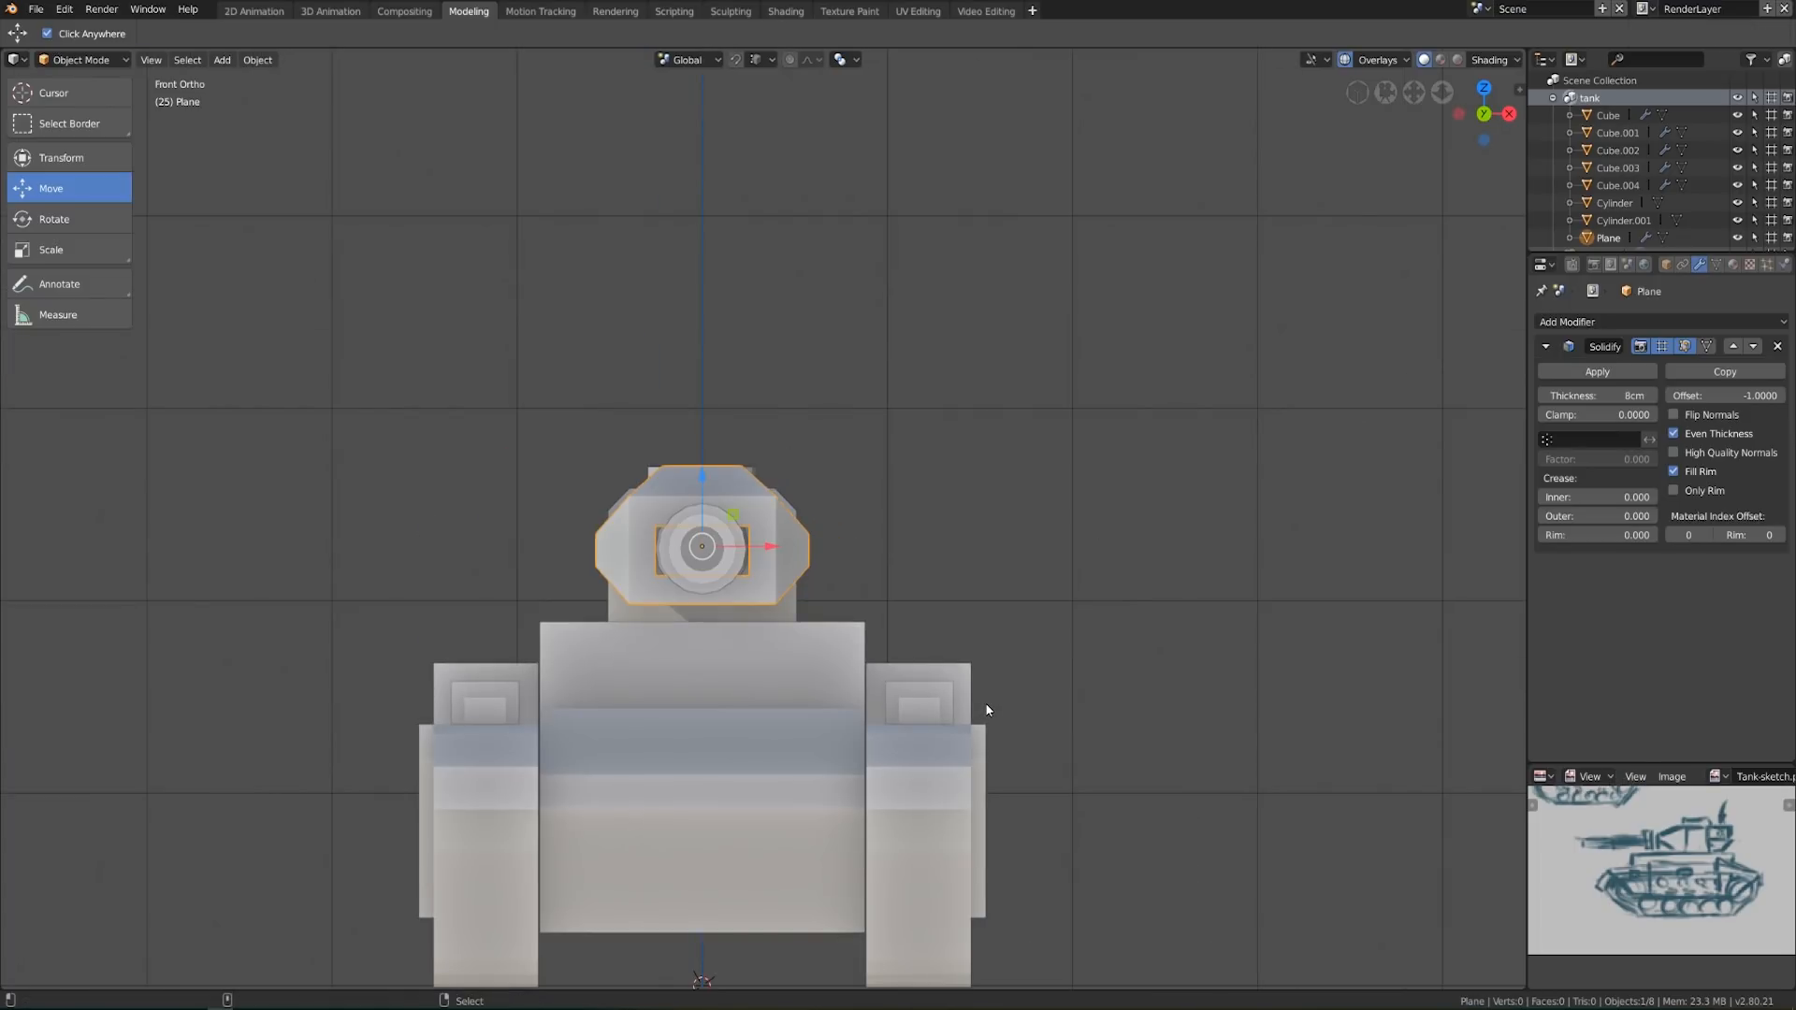
key(alt+a)
scroll(963, 705, down, 3)
middle_drag(964, 709, 781, 591)
click(780, 591)
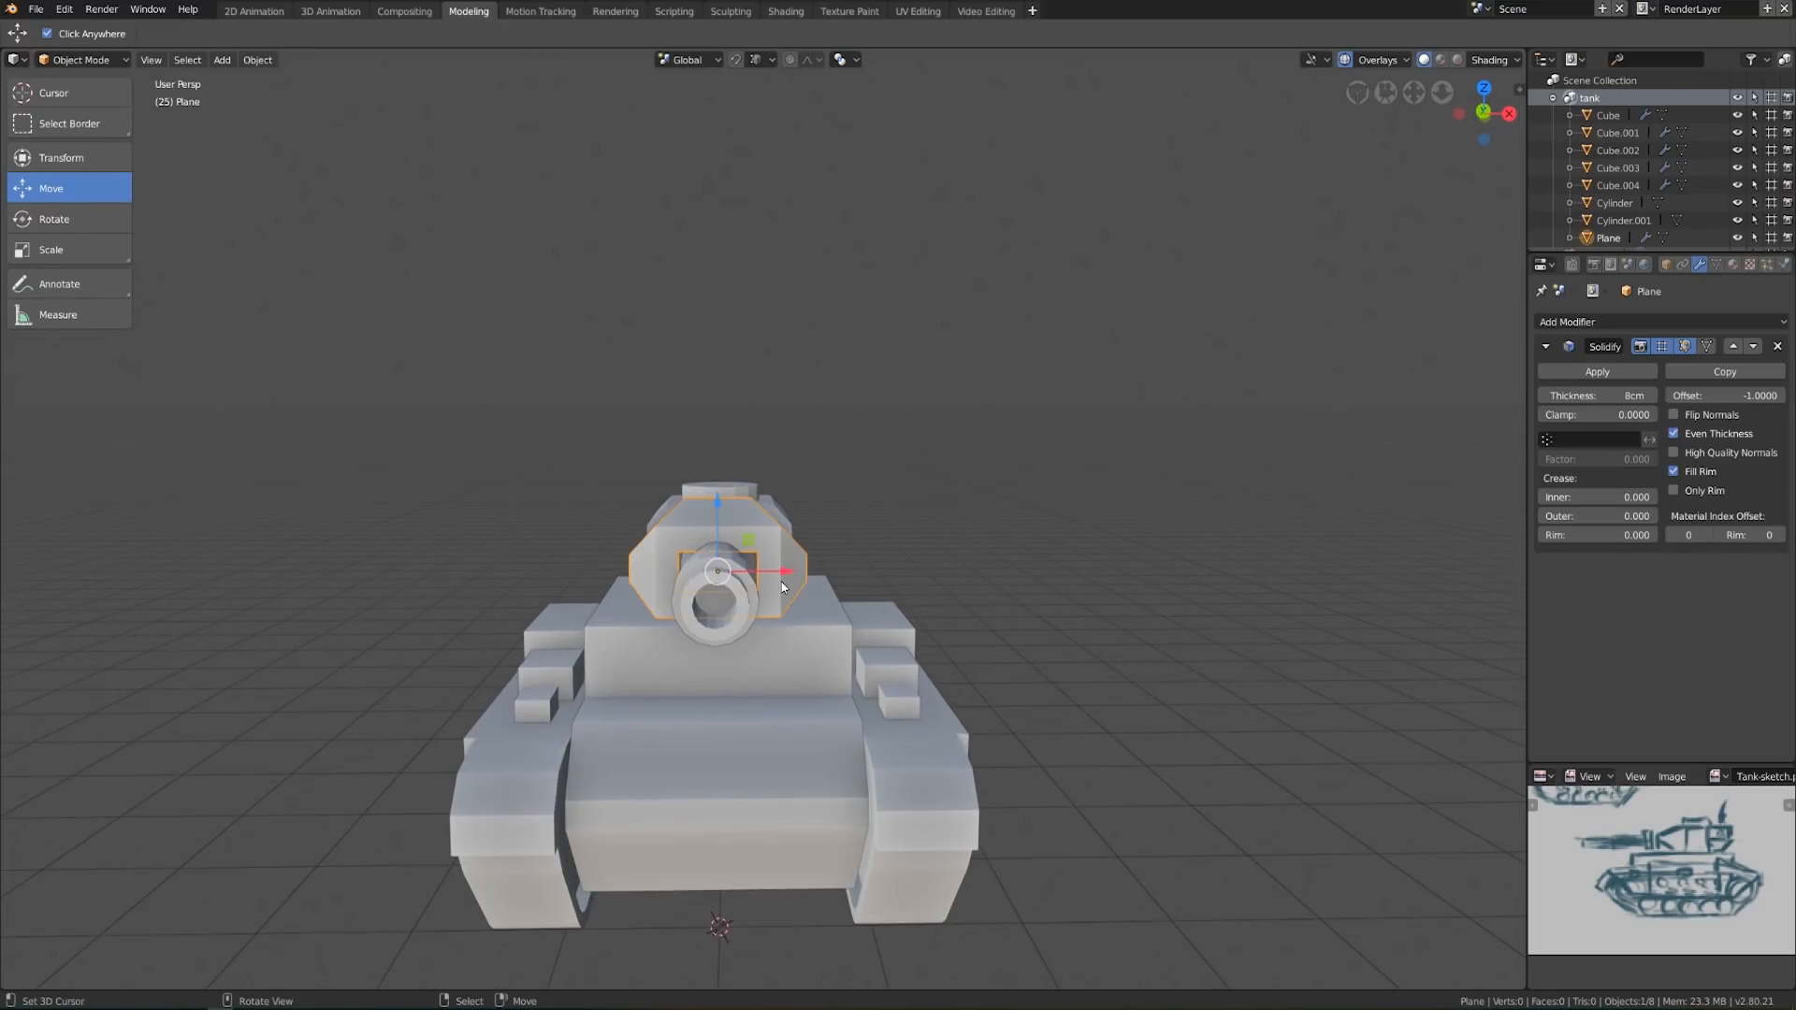
key(KP_1)
key(KP_Decimal)
key(s)
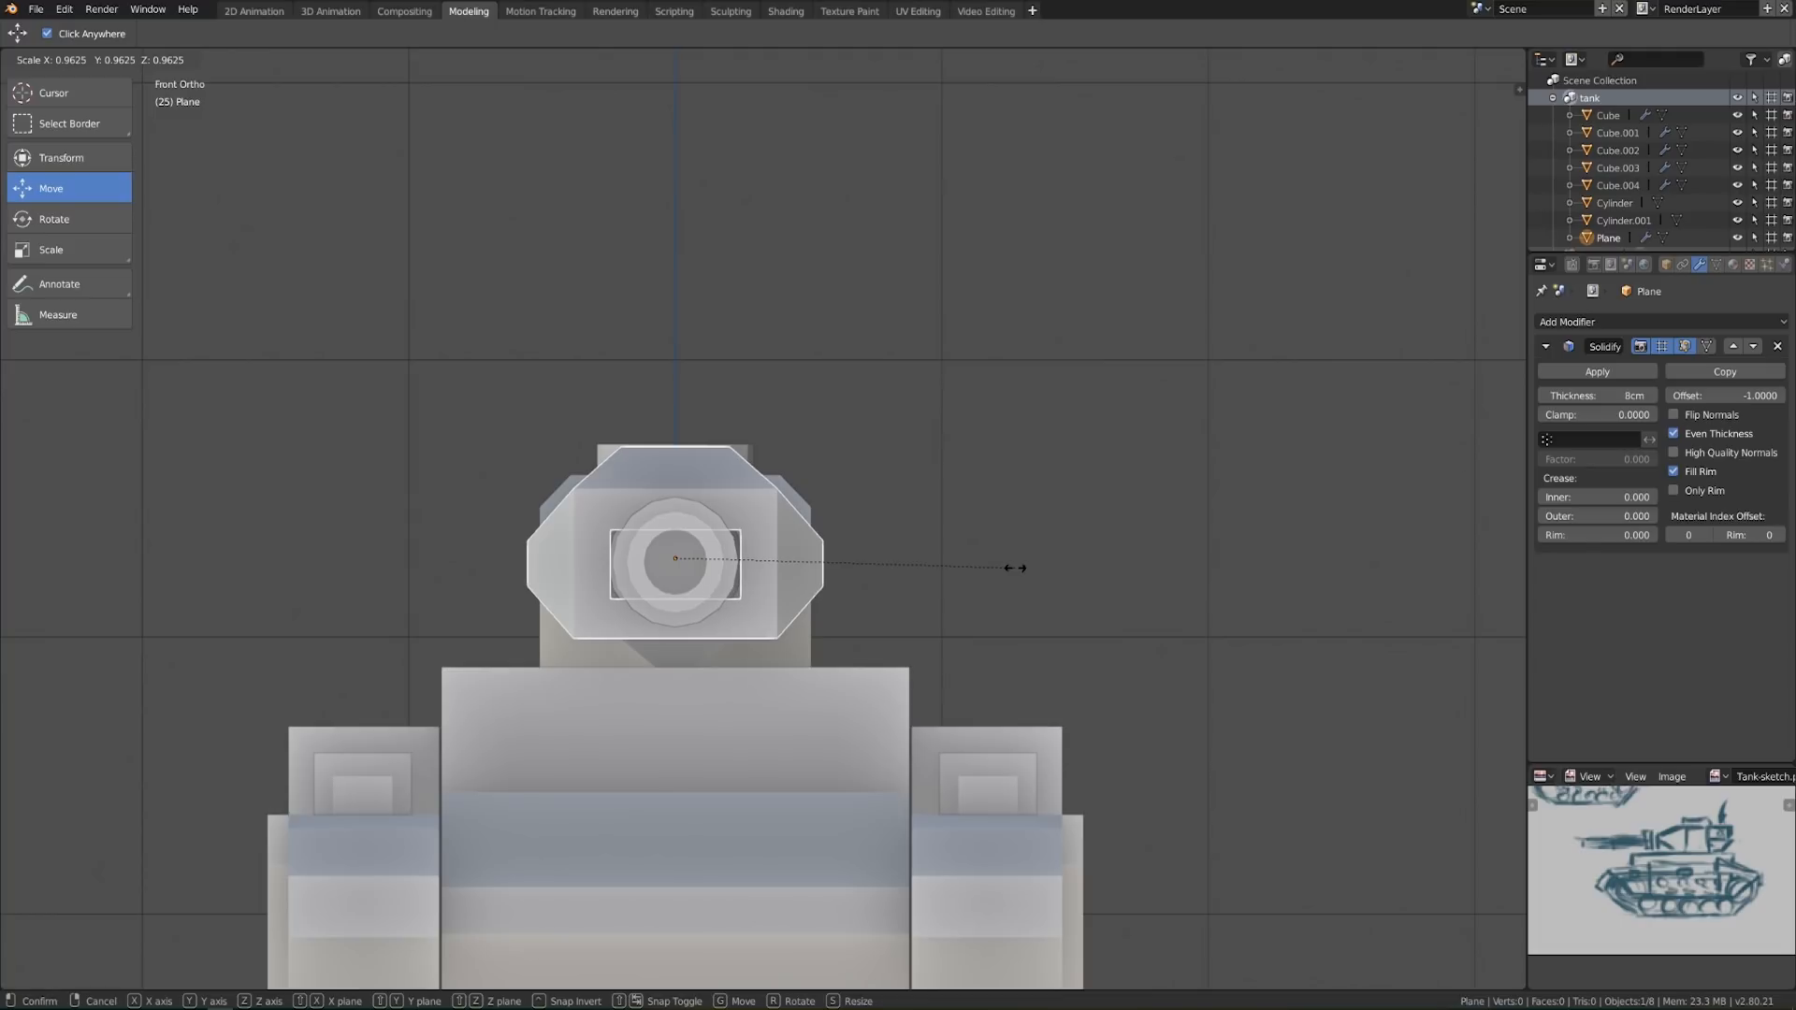
click(1012, 567)
Flatten the round hatch on the turret by lowering its top along Z, return to Object Mode and deselect it
right_click(745, 456)
middle_drag(825, 501, 784, 615)
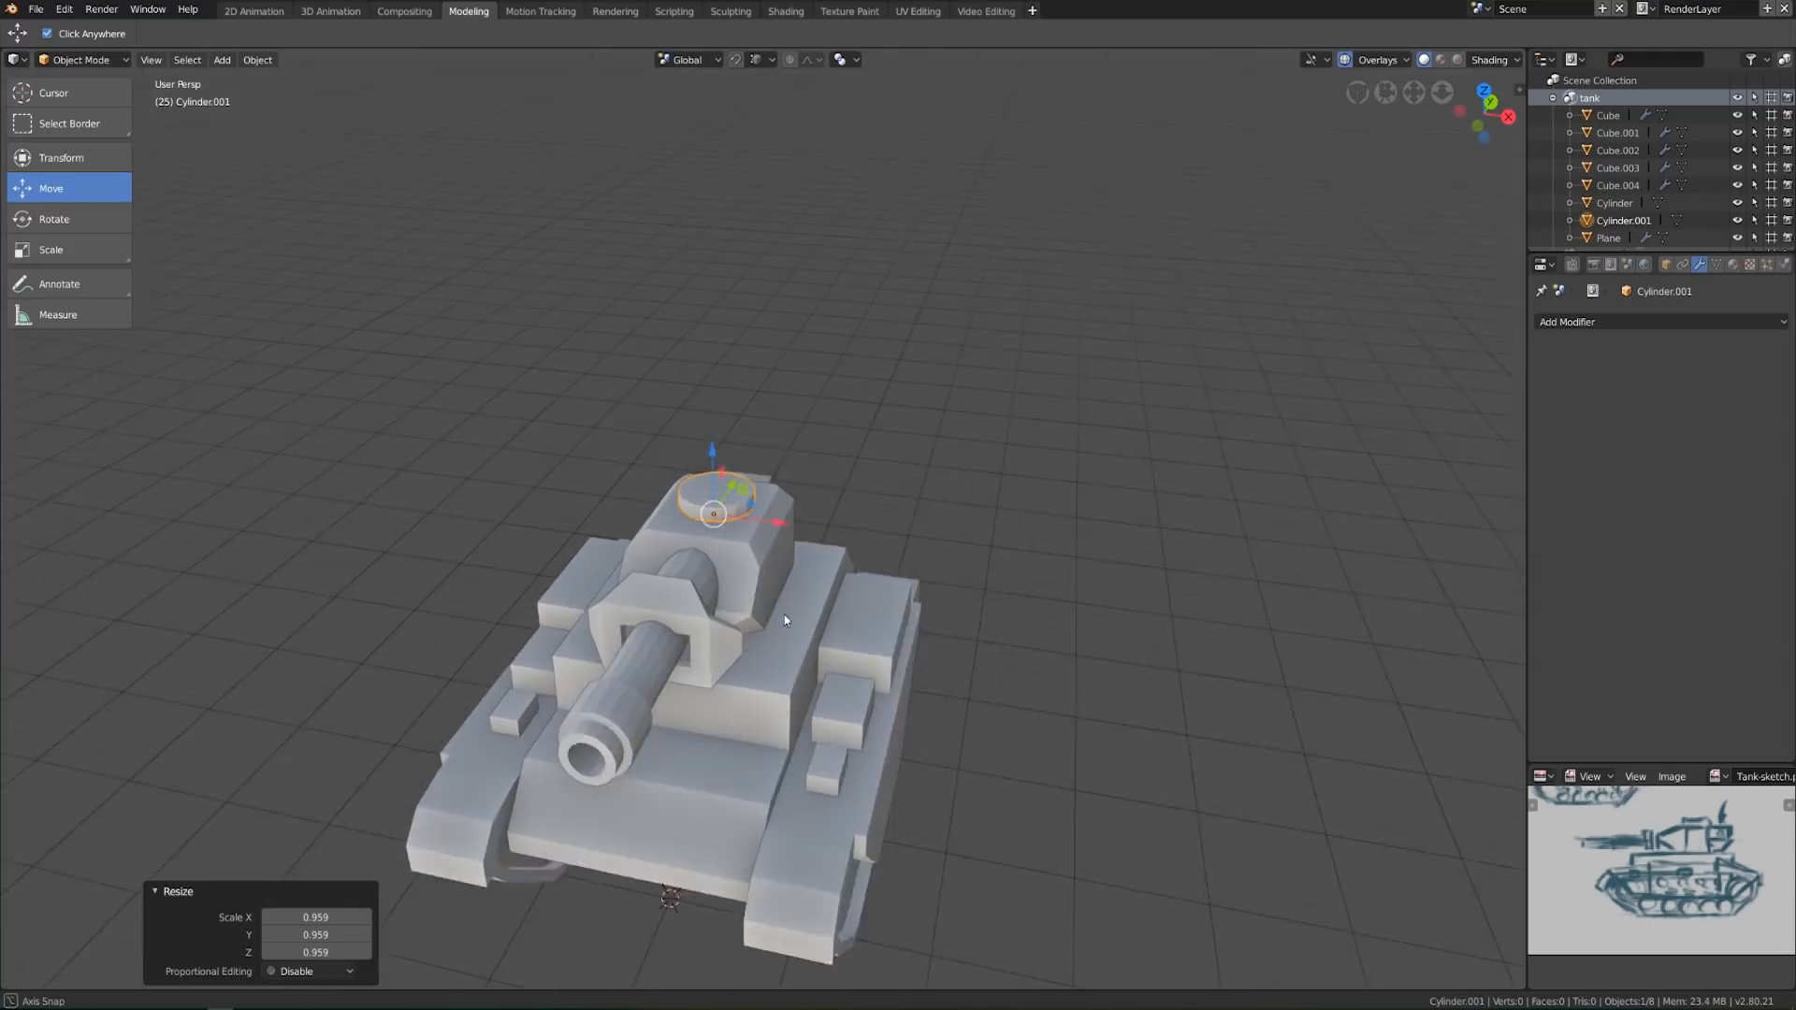
scroll(795, 598, up, 3)
key(Tab)
scroll(633, 462, up, 2)
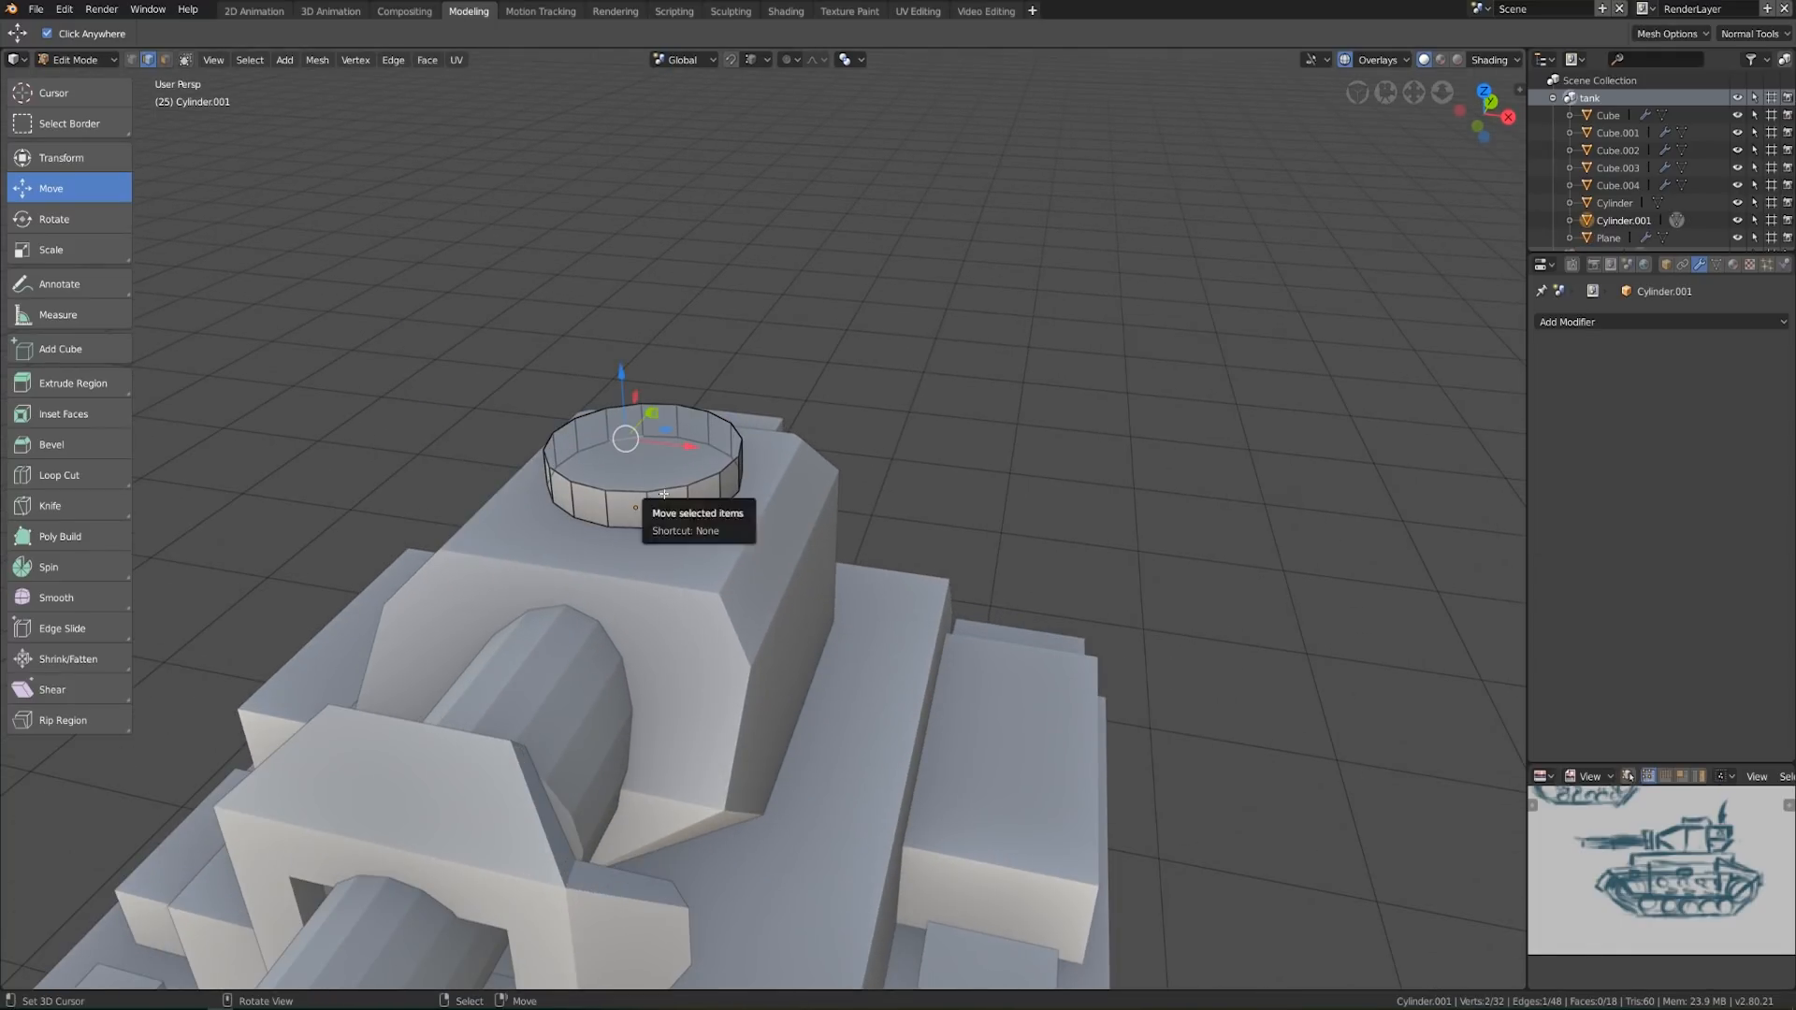
click(644, 472)
drag(642, 398, 640, 396)
key(Tab)
scroll(935, 622, down, 3)
key(alt+a)
middle_drag(882, 645, 1032, 659)
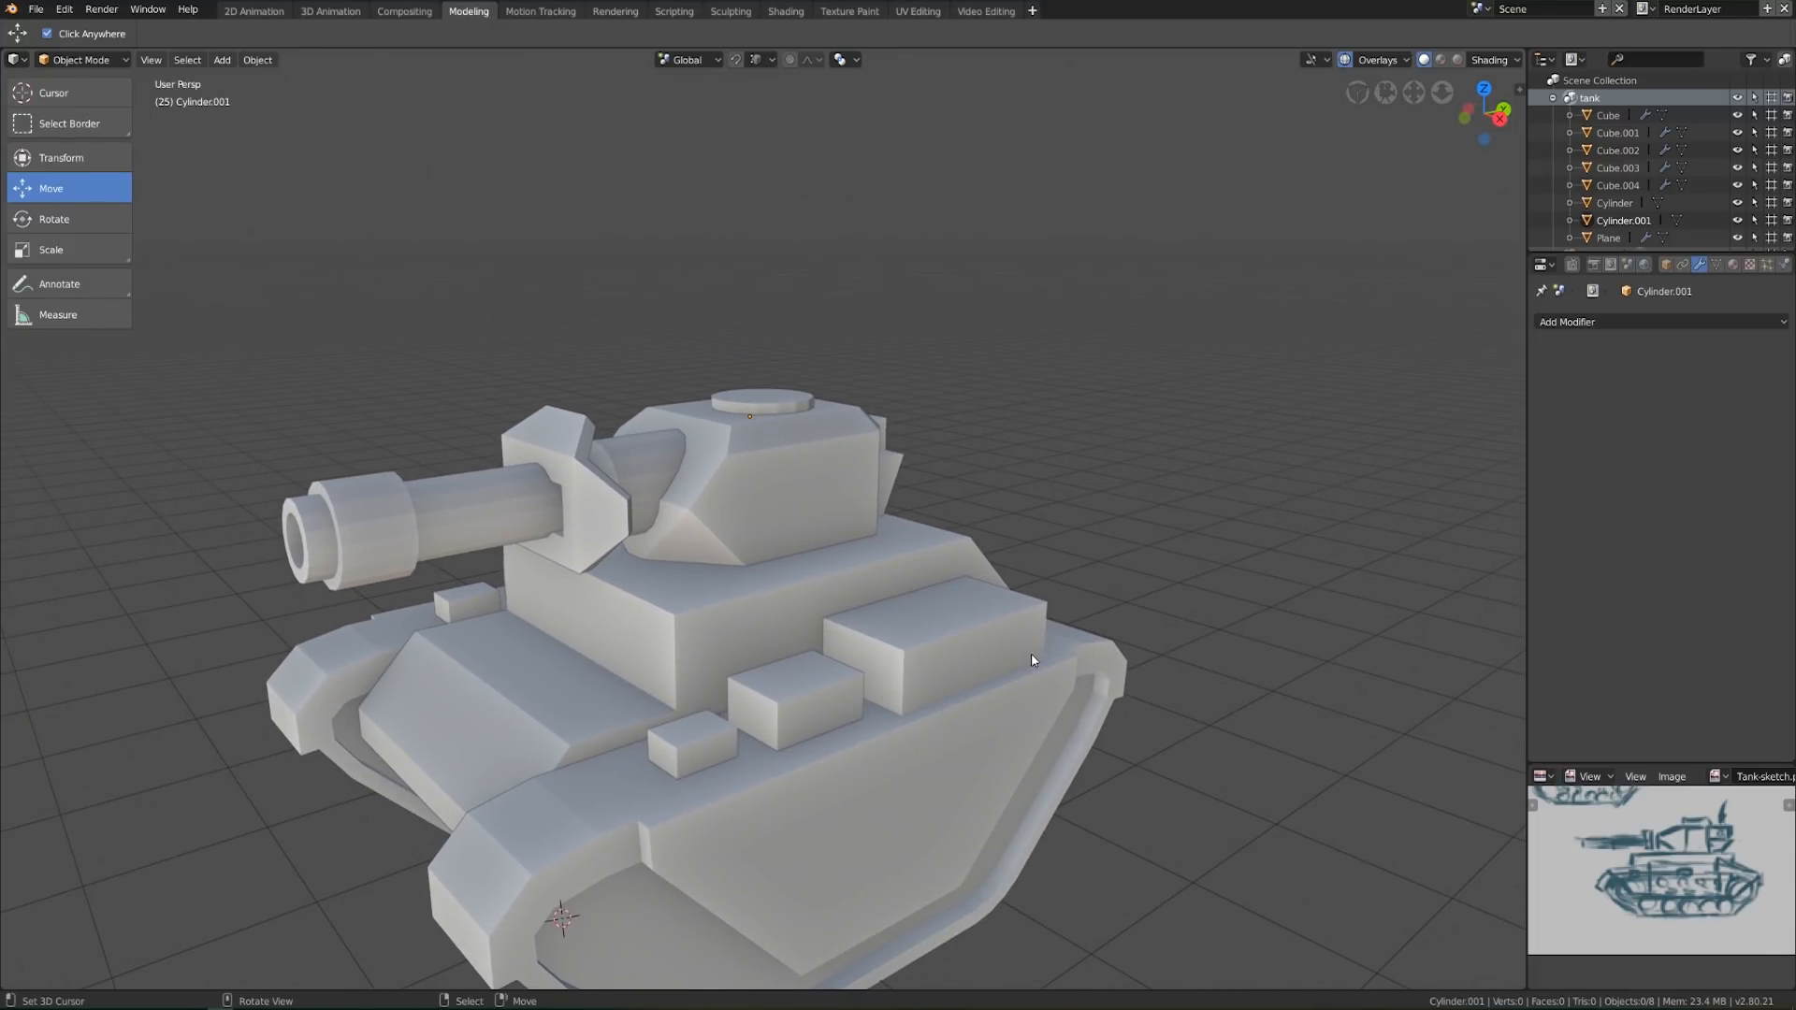
In the track mesh, select the upper outer edge of the large box on top of the track
click(984, 642)
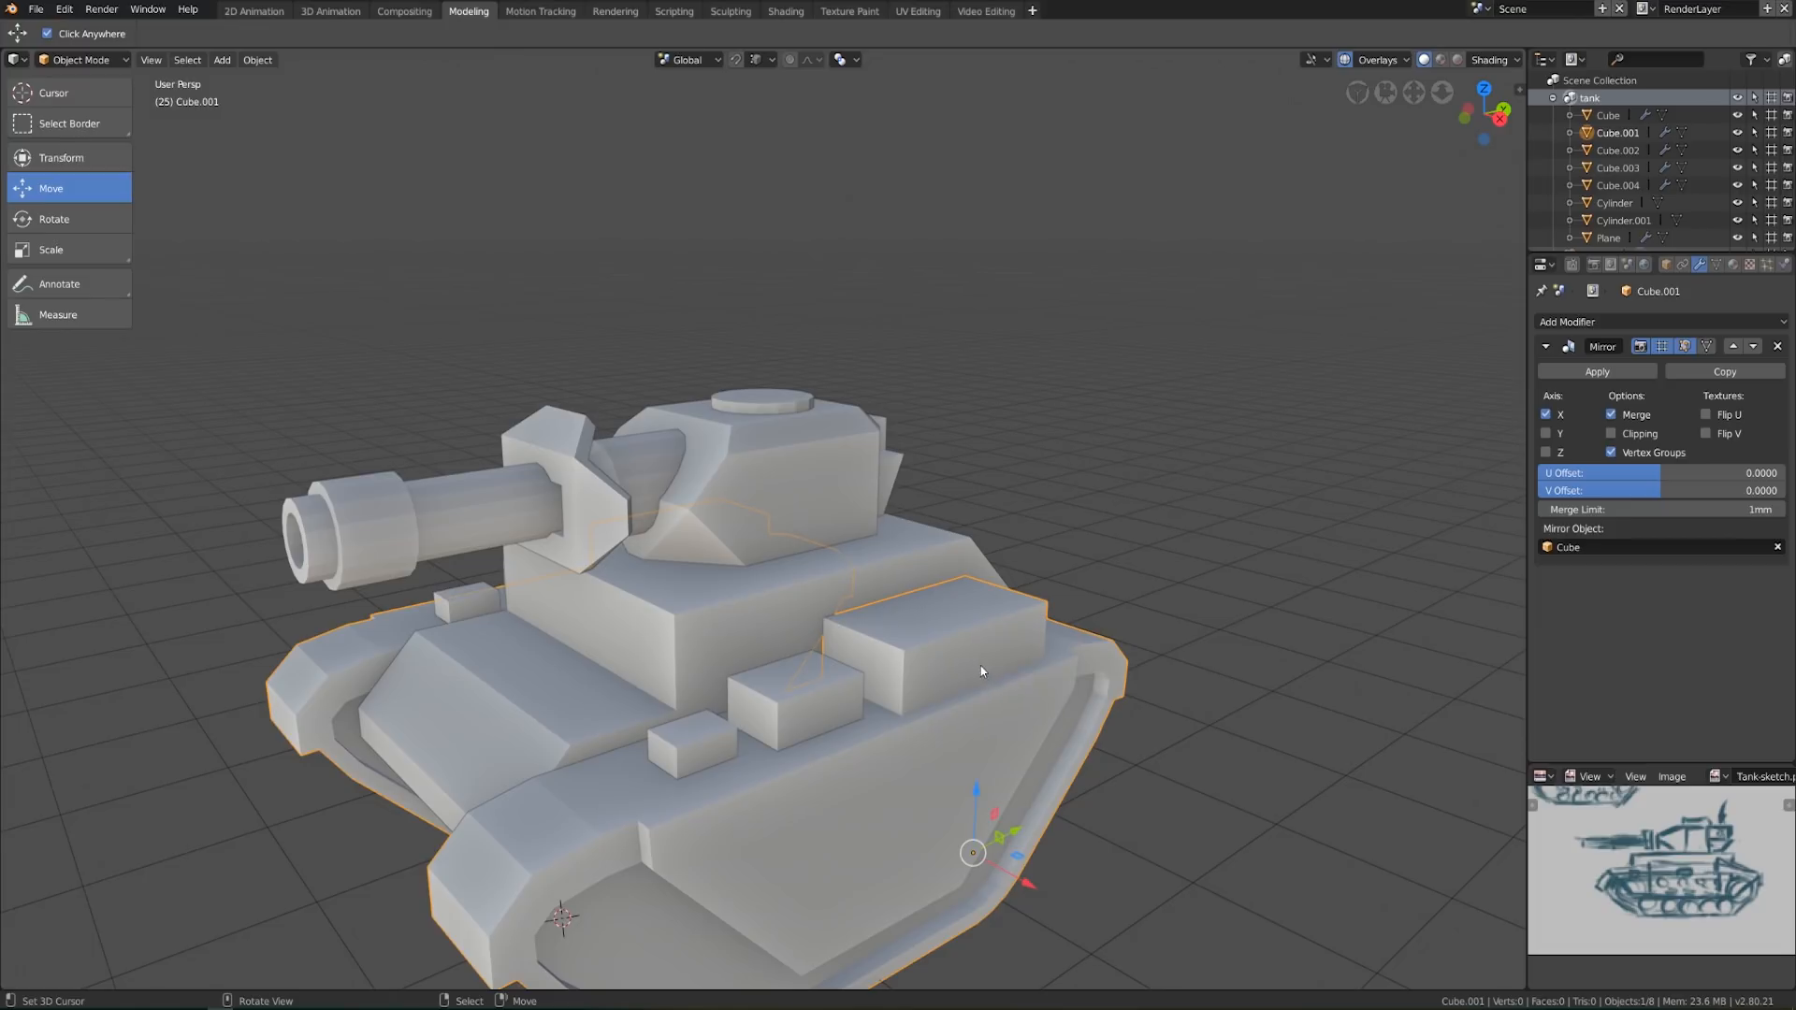
key(Tab)
shift+middle_drag(837, 673, 673, 588)
scroll(841, 636, up, 1)
middle_drag(902, 645, 946, 660)
click(816, 578)
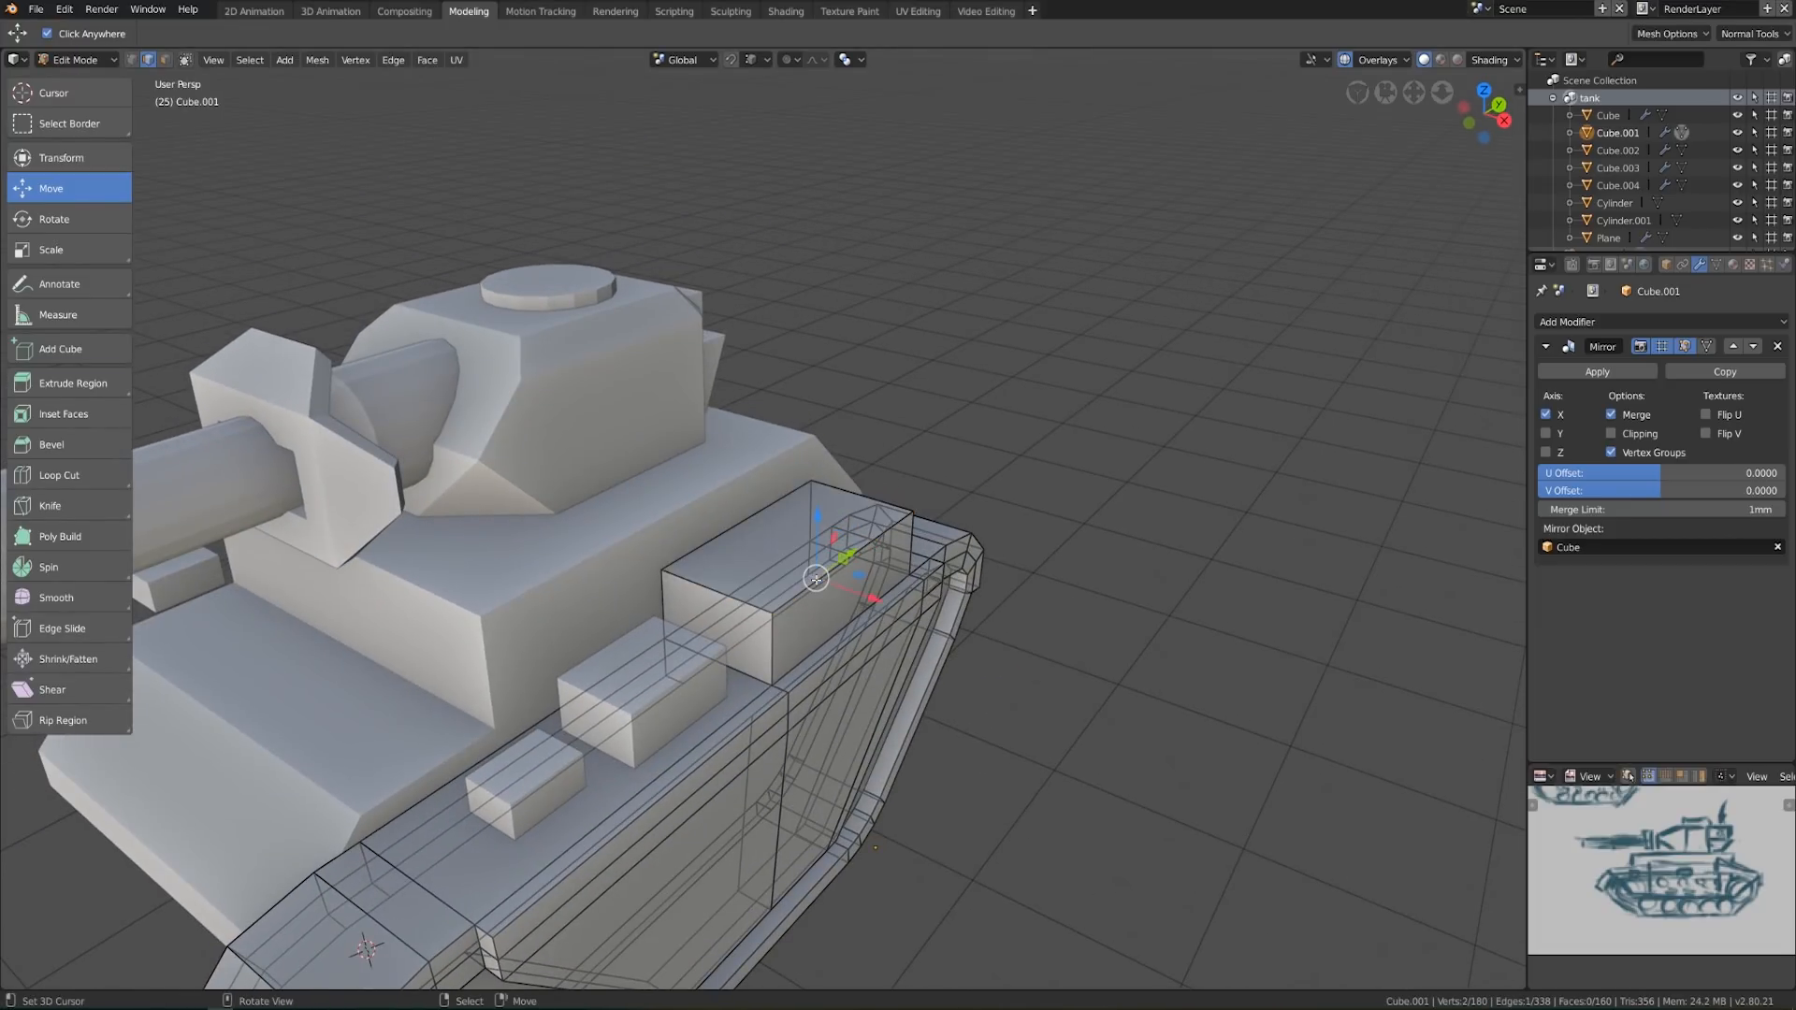
click(795, 603)
click(877, 514)
middle_drag(877, 513, 860, 535)
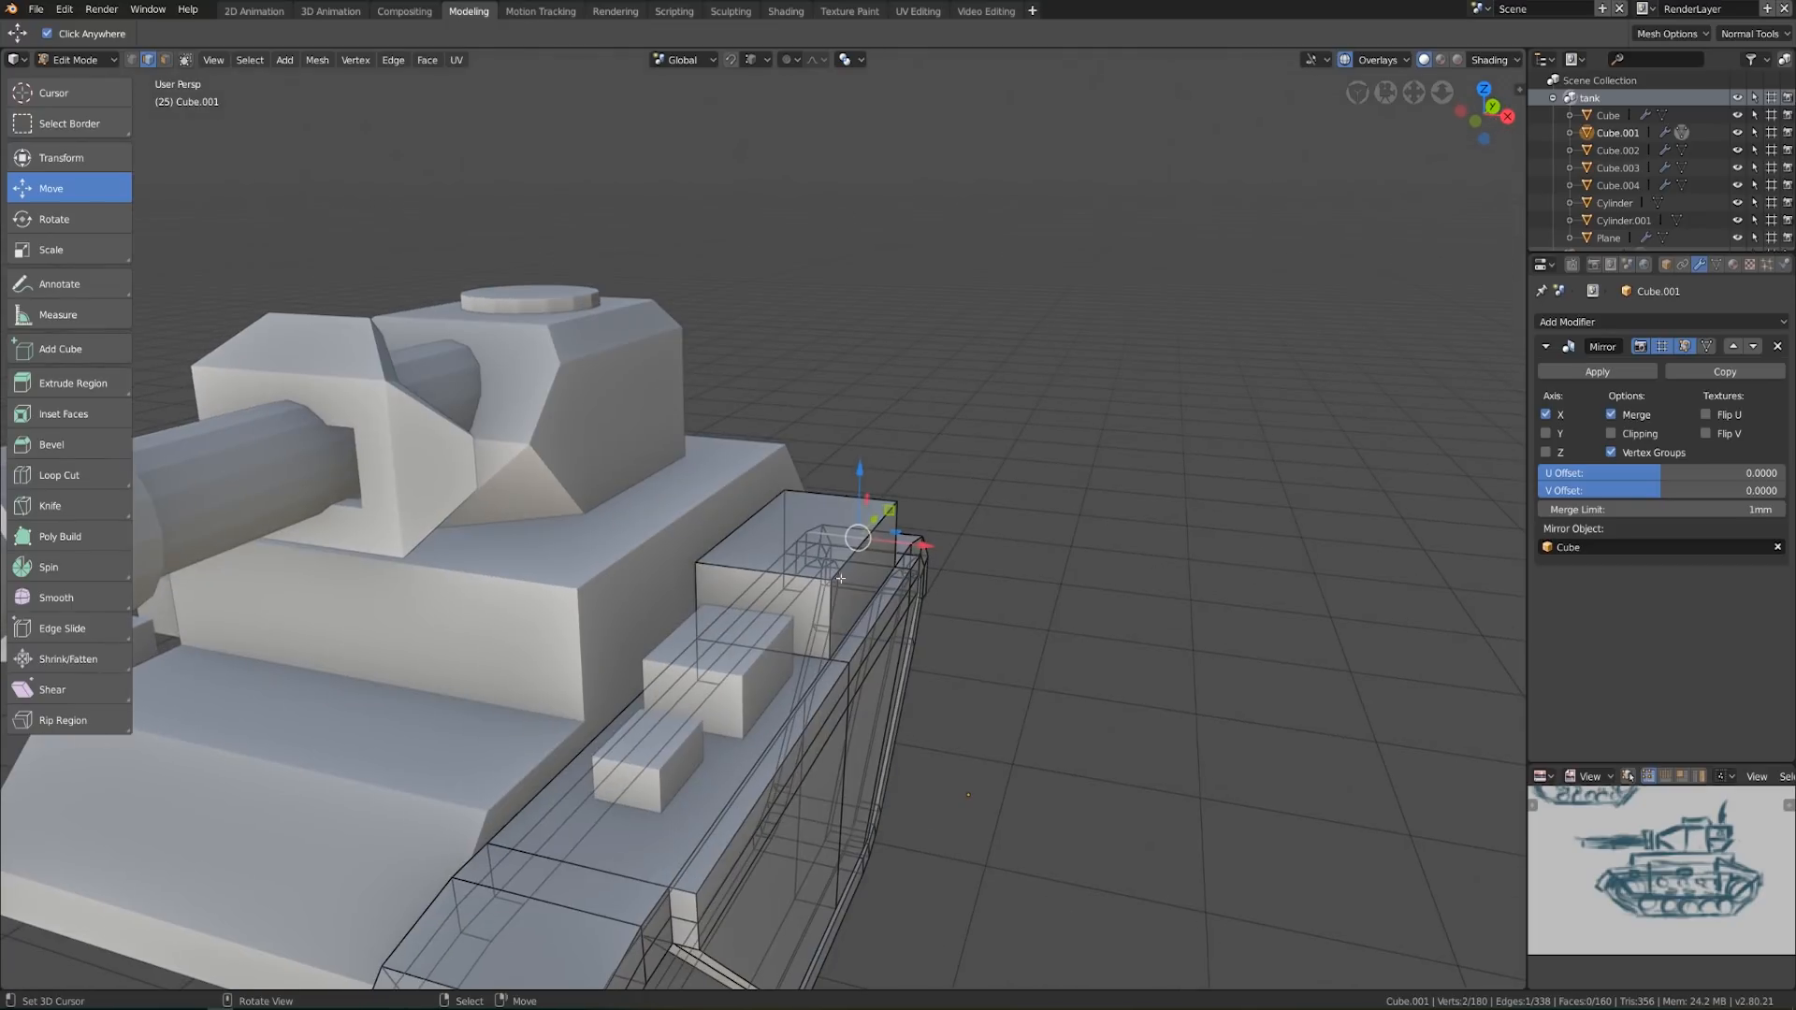
middle_drag(1011, 636, 961, 621)
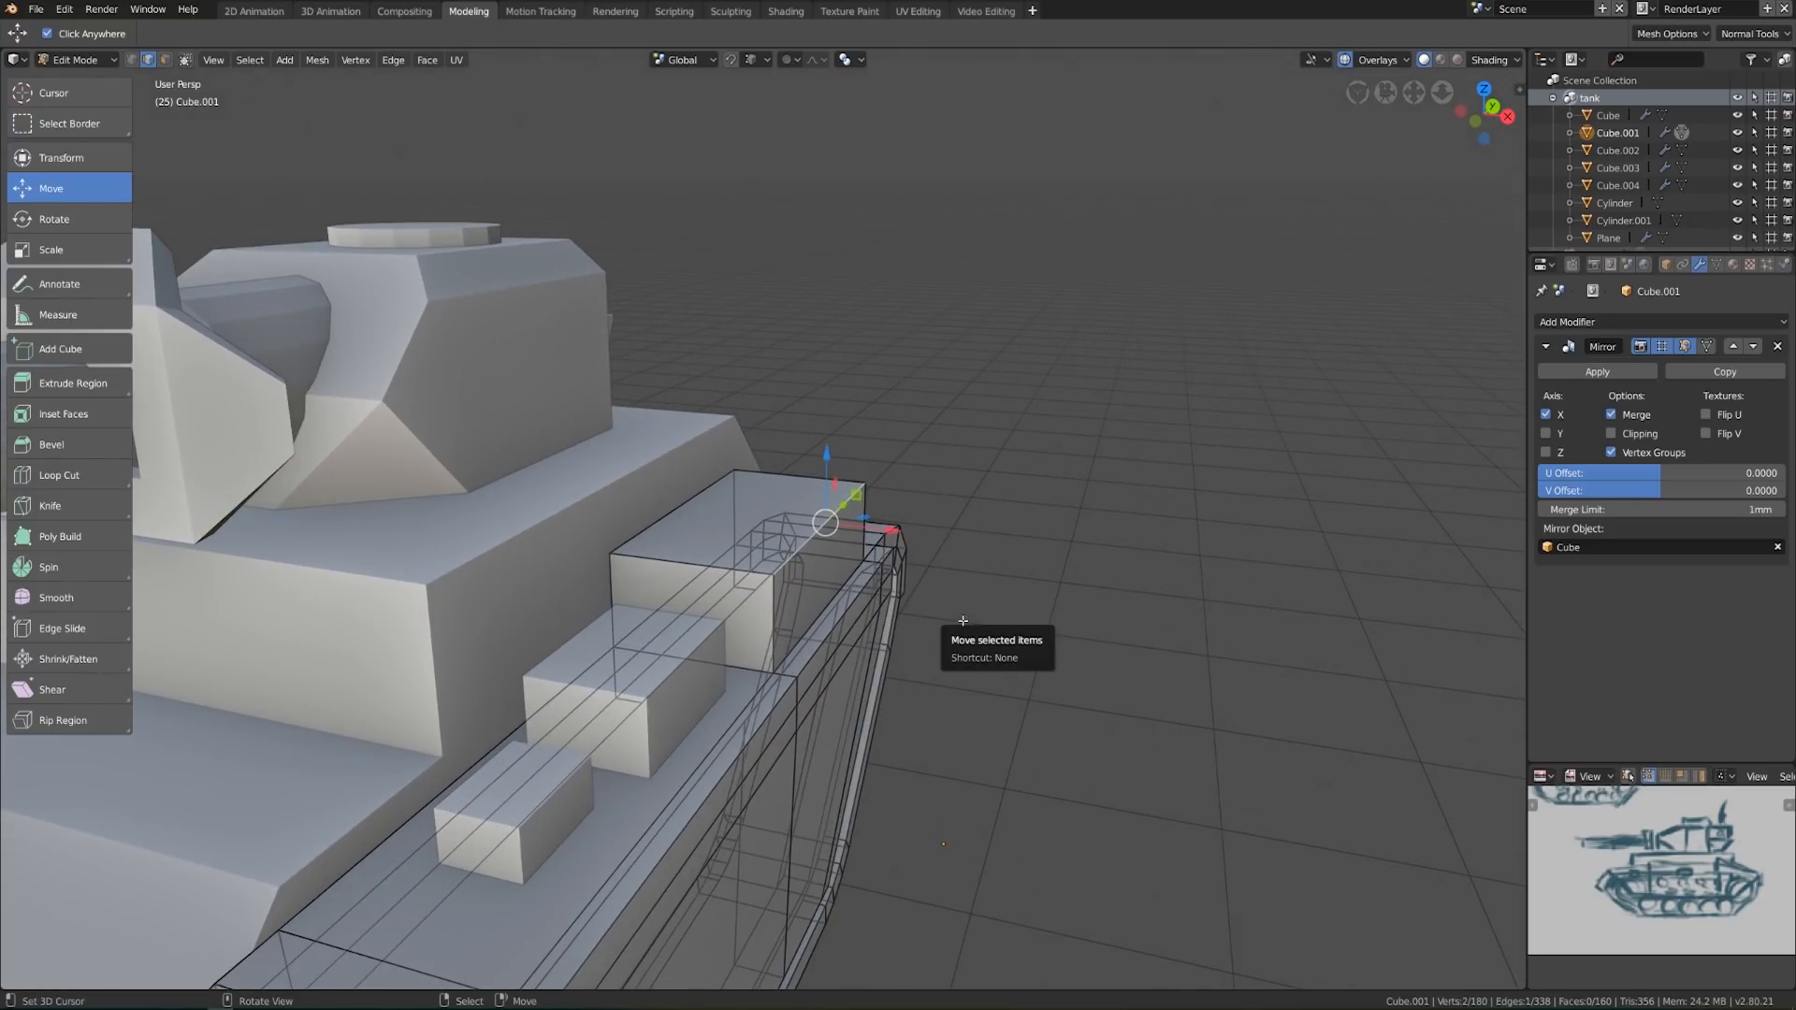
Try a one-segment bevel of 0.119 on the large box's upper outer edge, check it in front view, and undo it
key(ctrl+b)
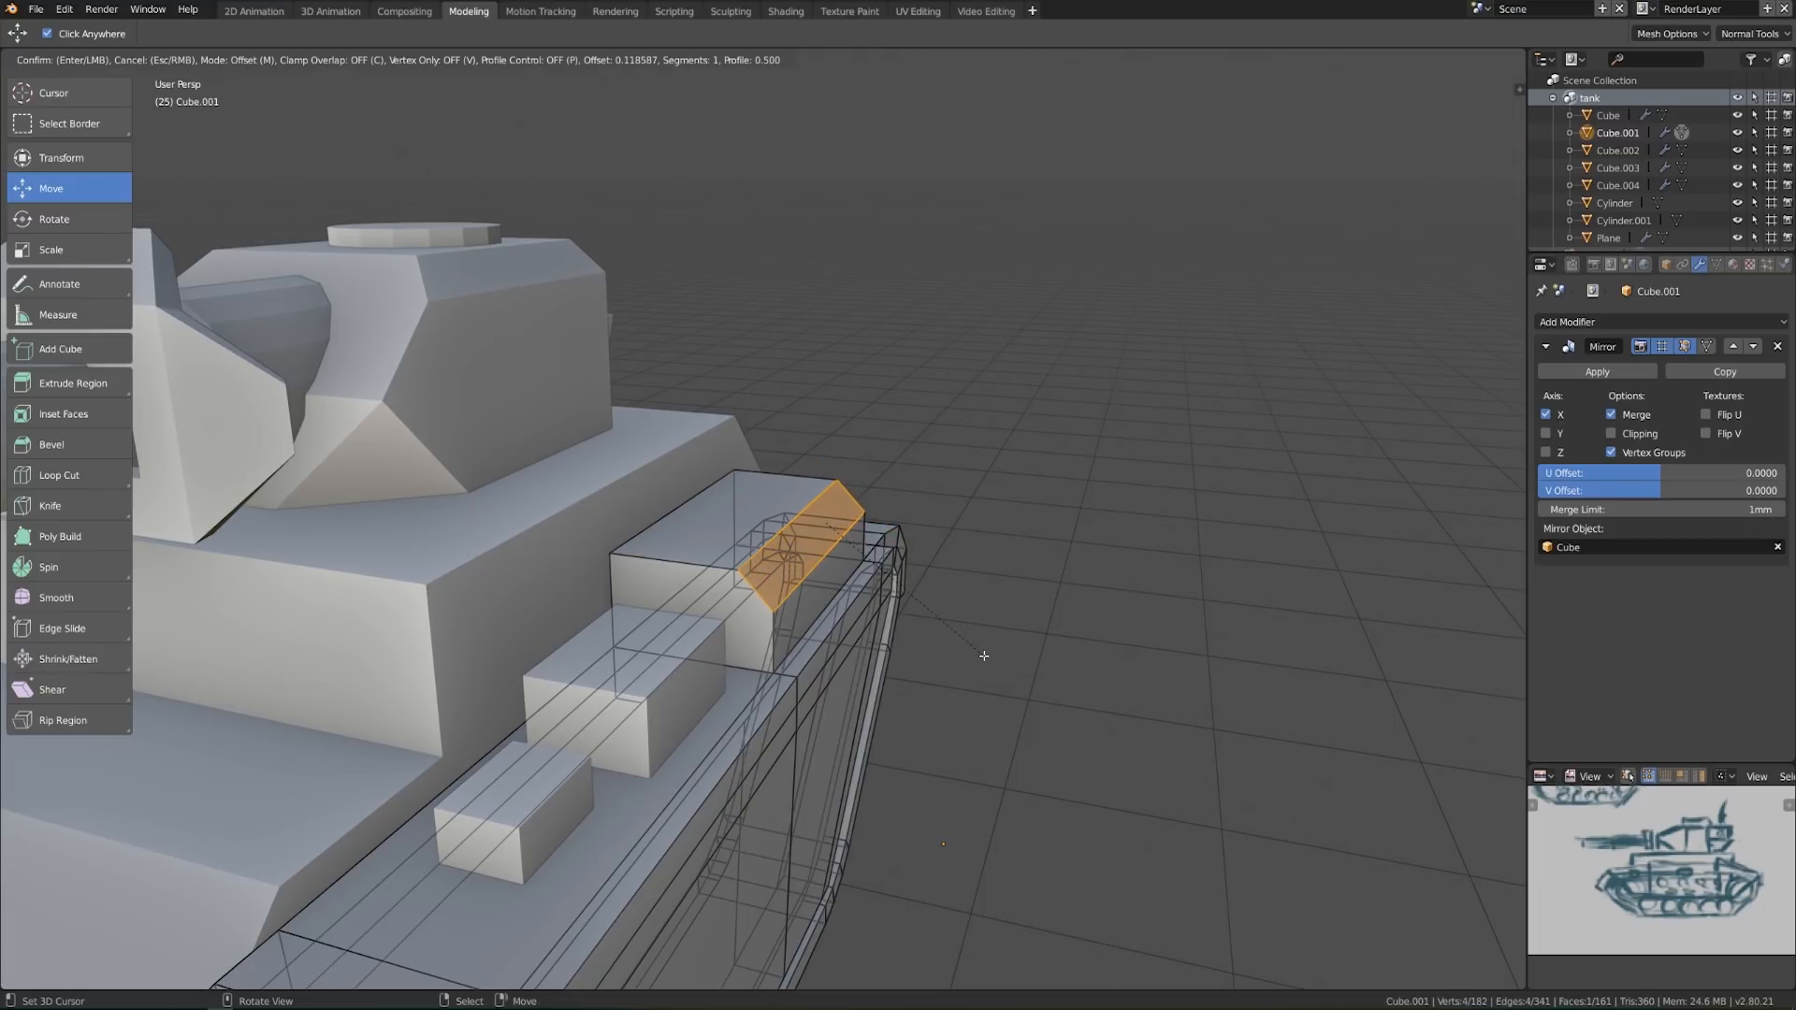
click(976, 649)
key(KP_1)
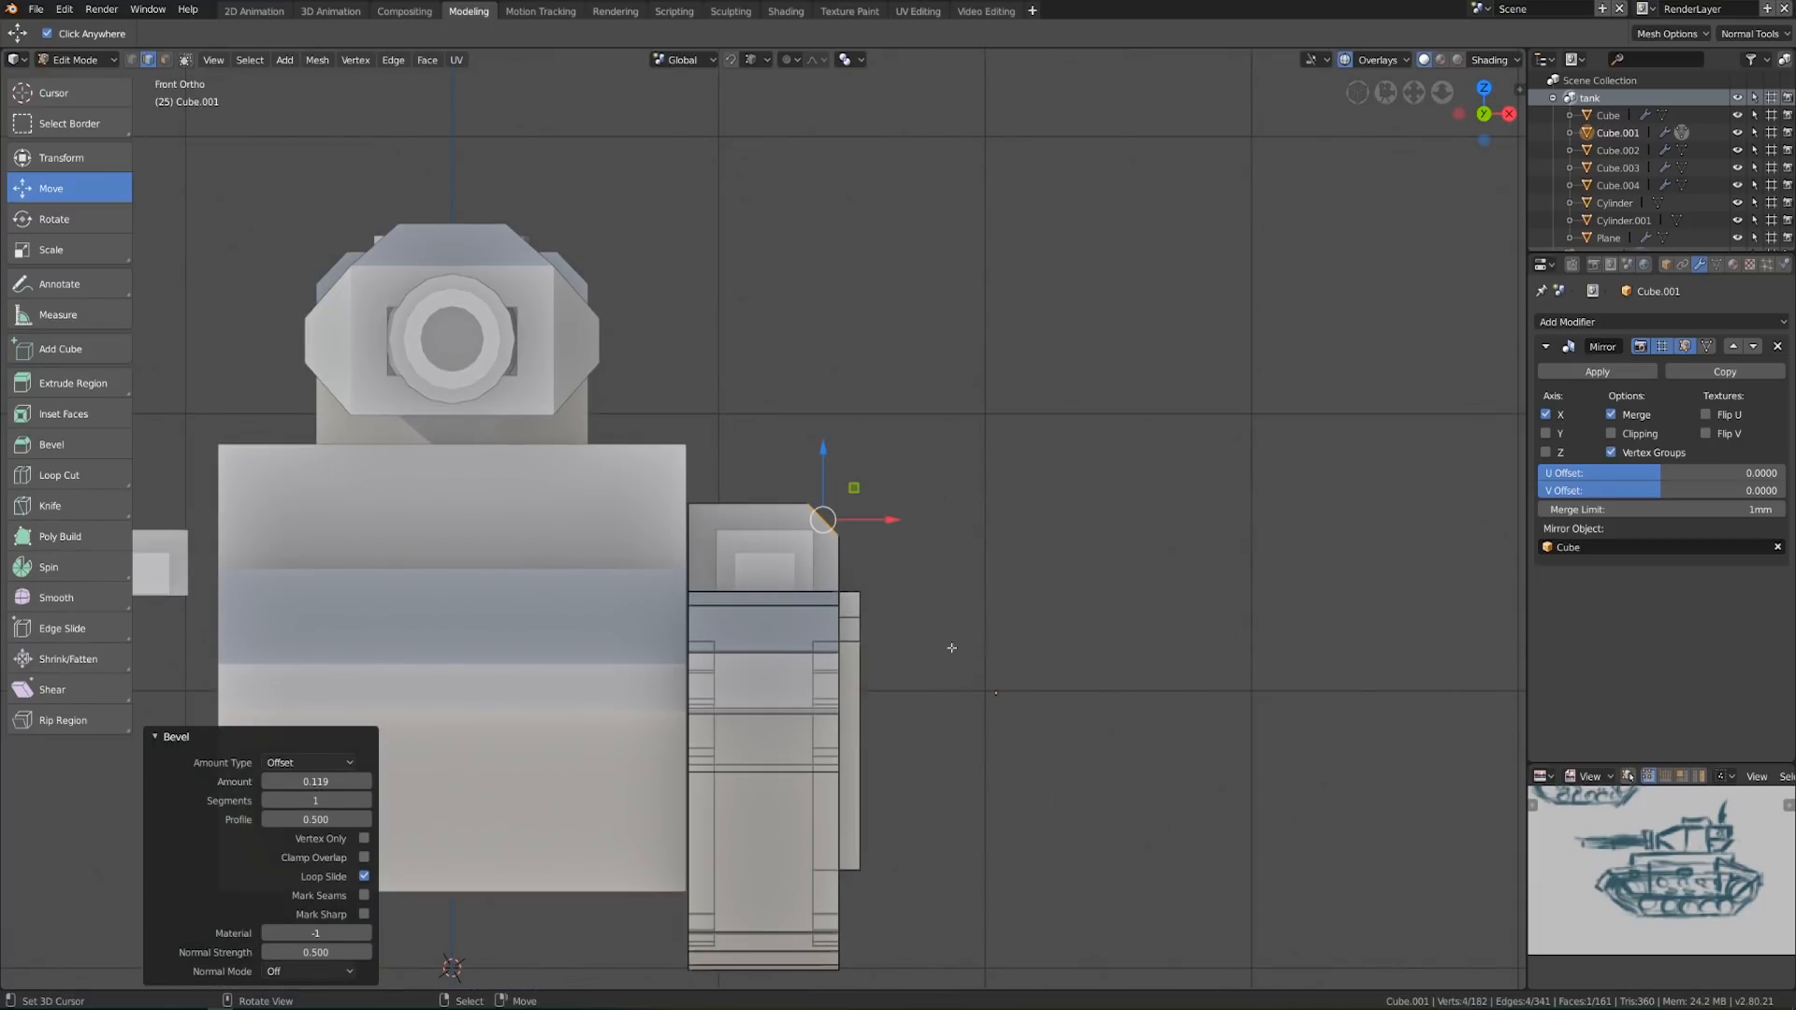
key(ctrl+z)
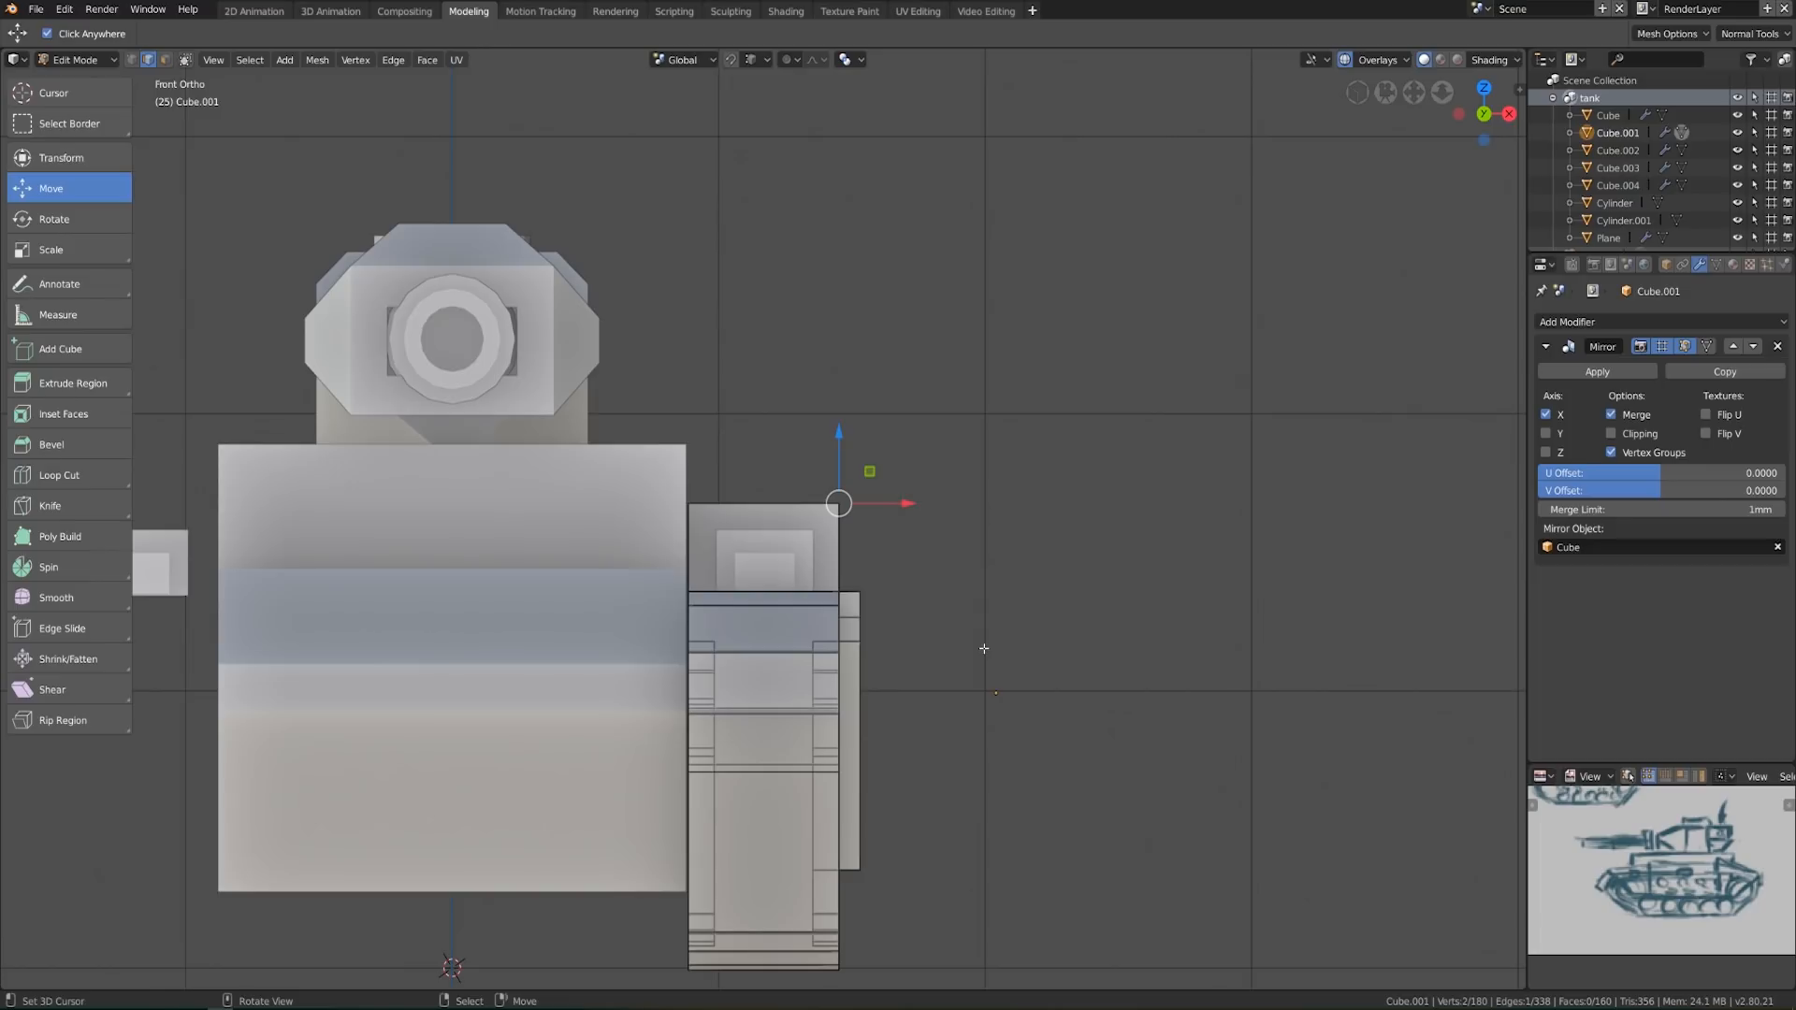
Bevel the large box's upper outer edge by about 0.114 with one segment, and return to Object Mode
key(ctrl+b)
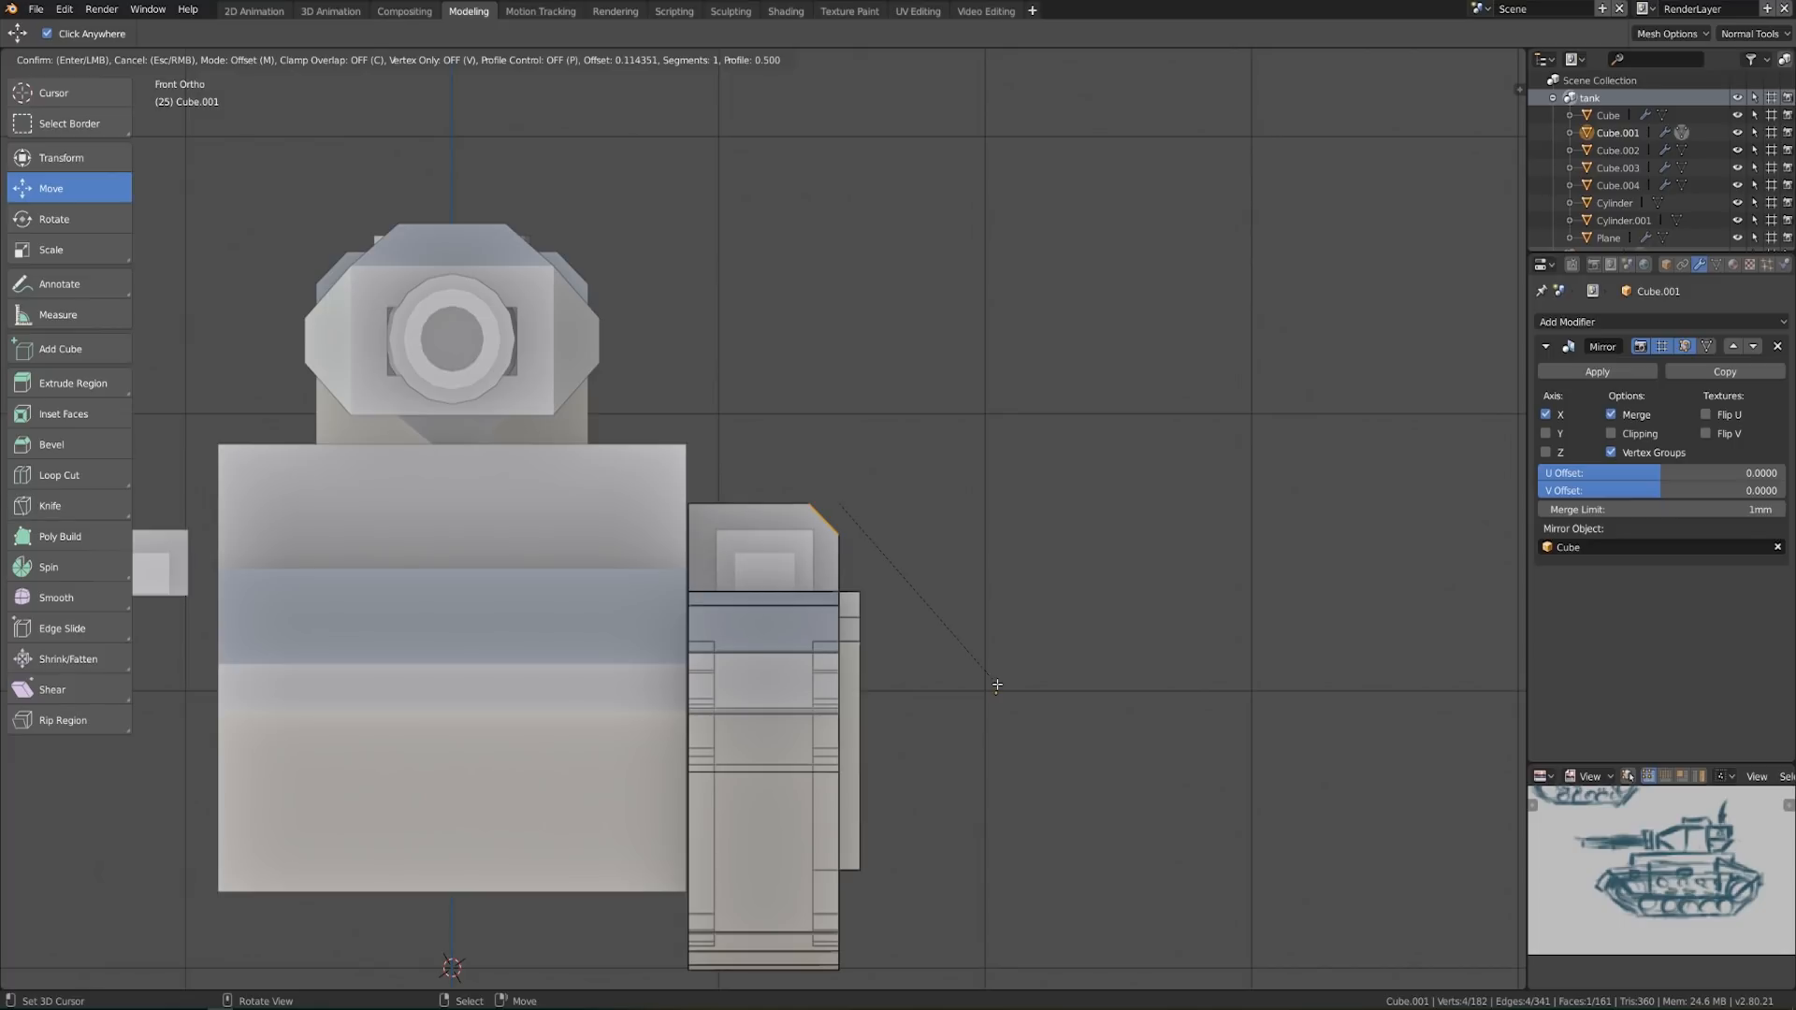
click(997, 685)
key(Tab)
Move the two smaller boxes on the tracks inward by 2.84 cm along X
middle_drag(928, 660, 893, 713)
shift+middle_drag(893, 714, 918, 630)
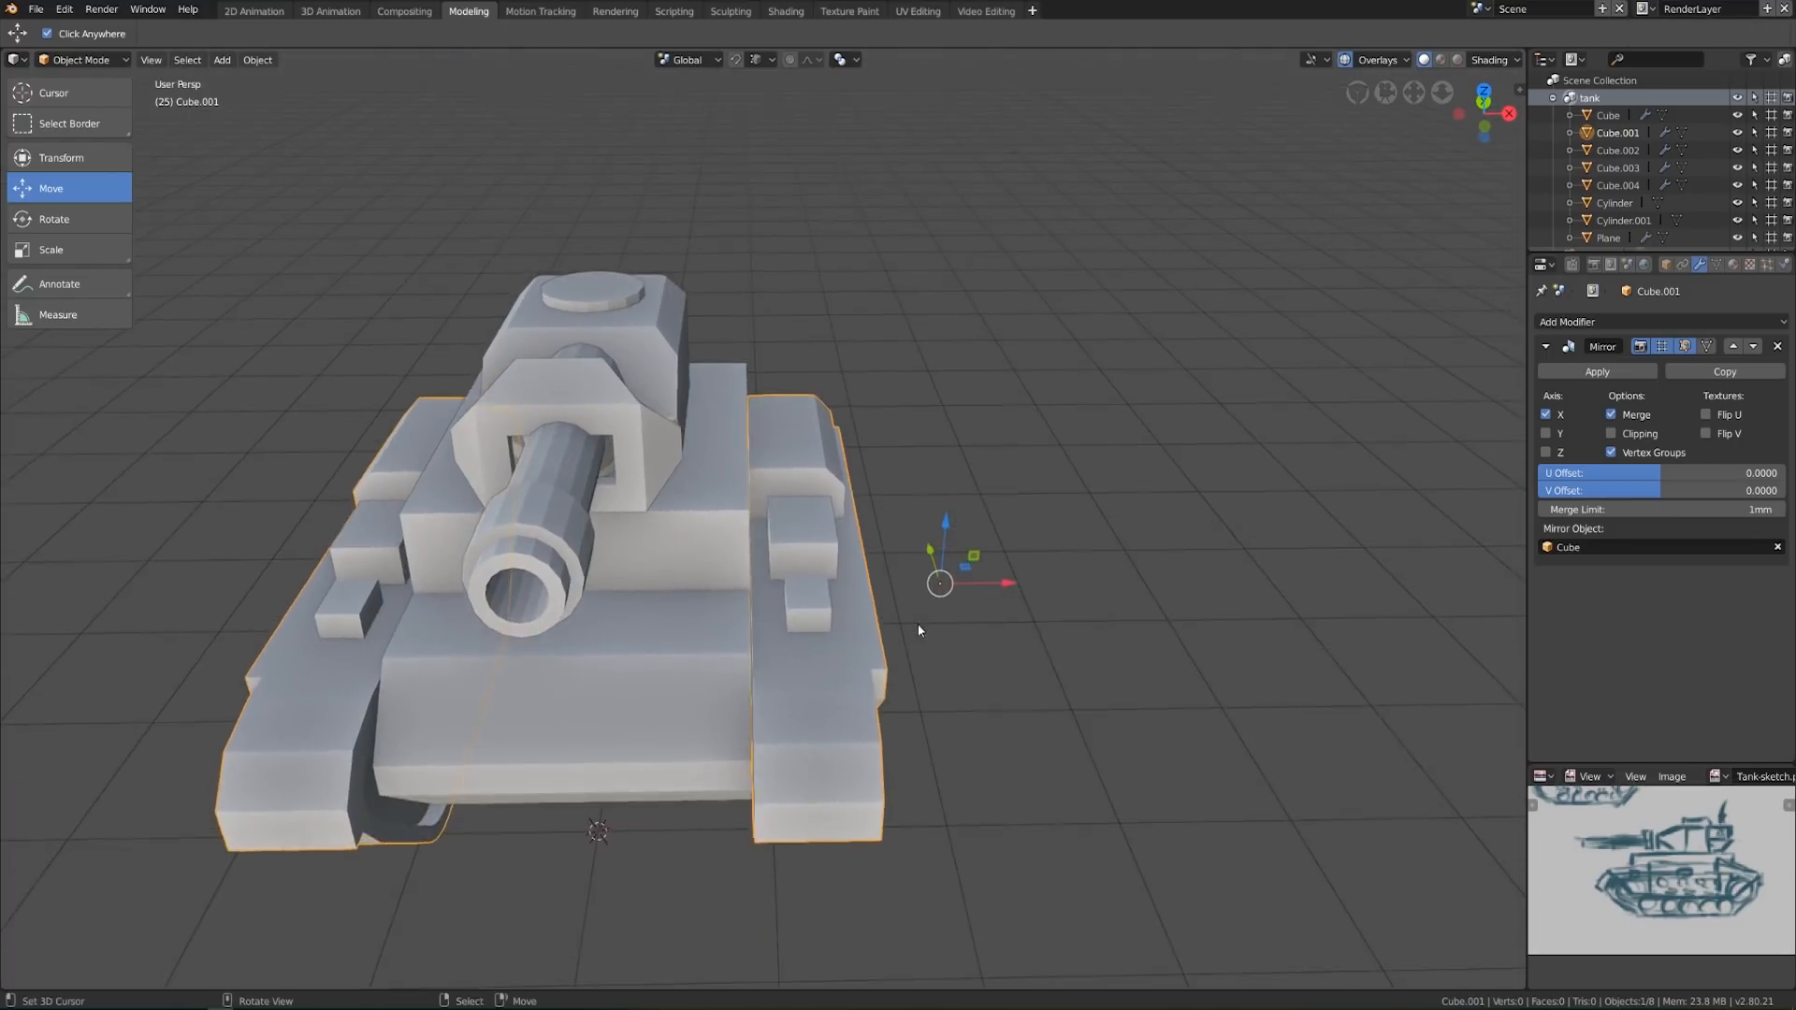
scroll(907, 623, up, 3)
key(Tab)
key(Tab)
click(794, 575)
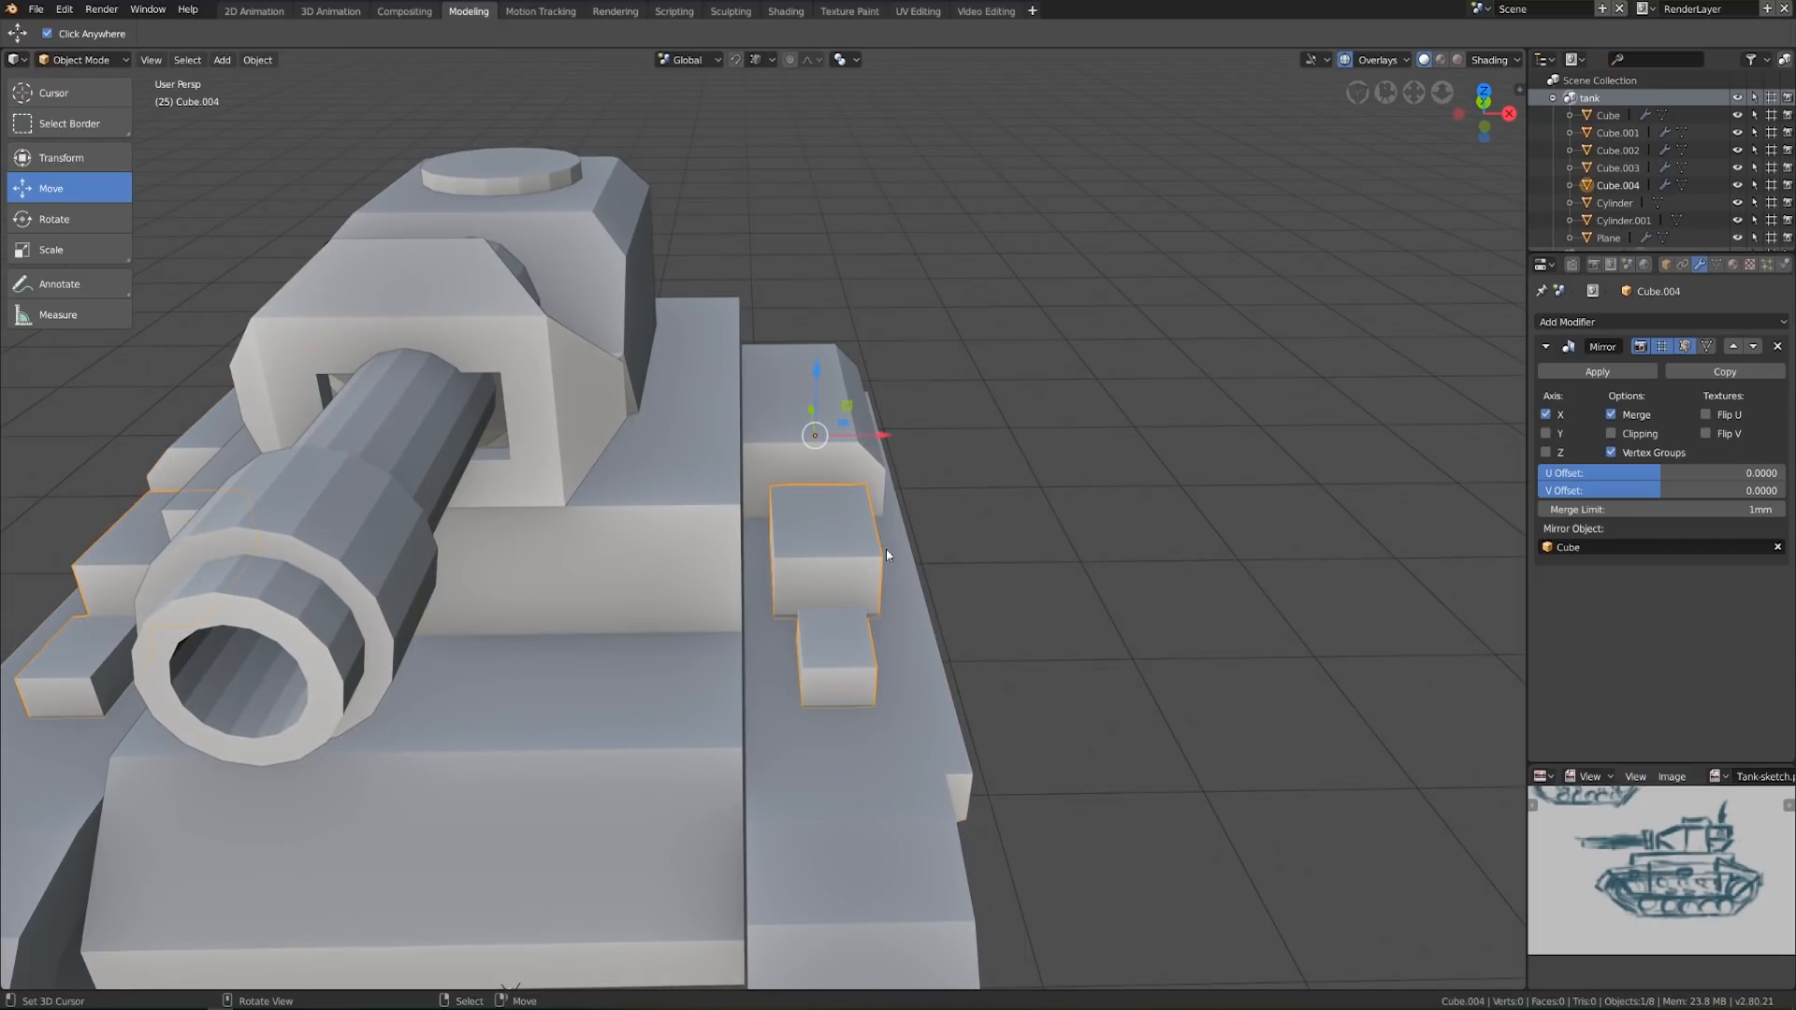
drag(885, 437, 873, 432)
key(KP_1)
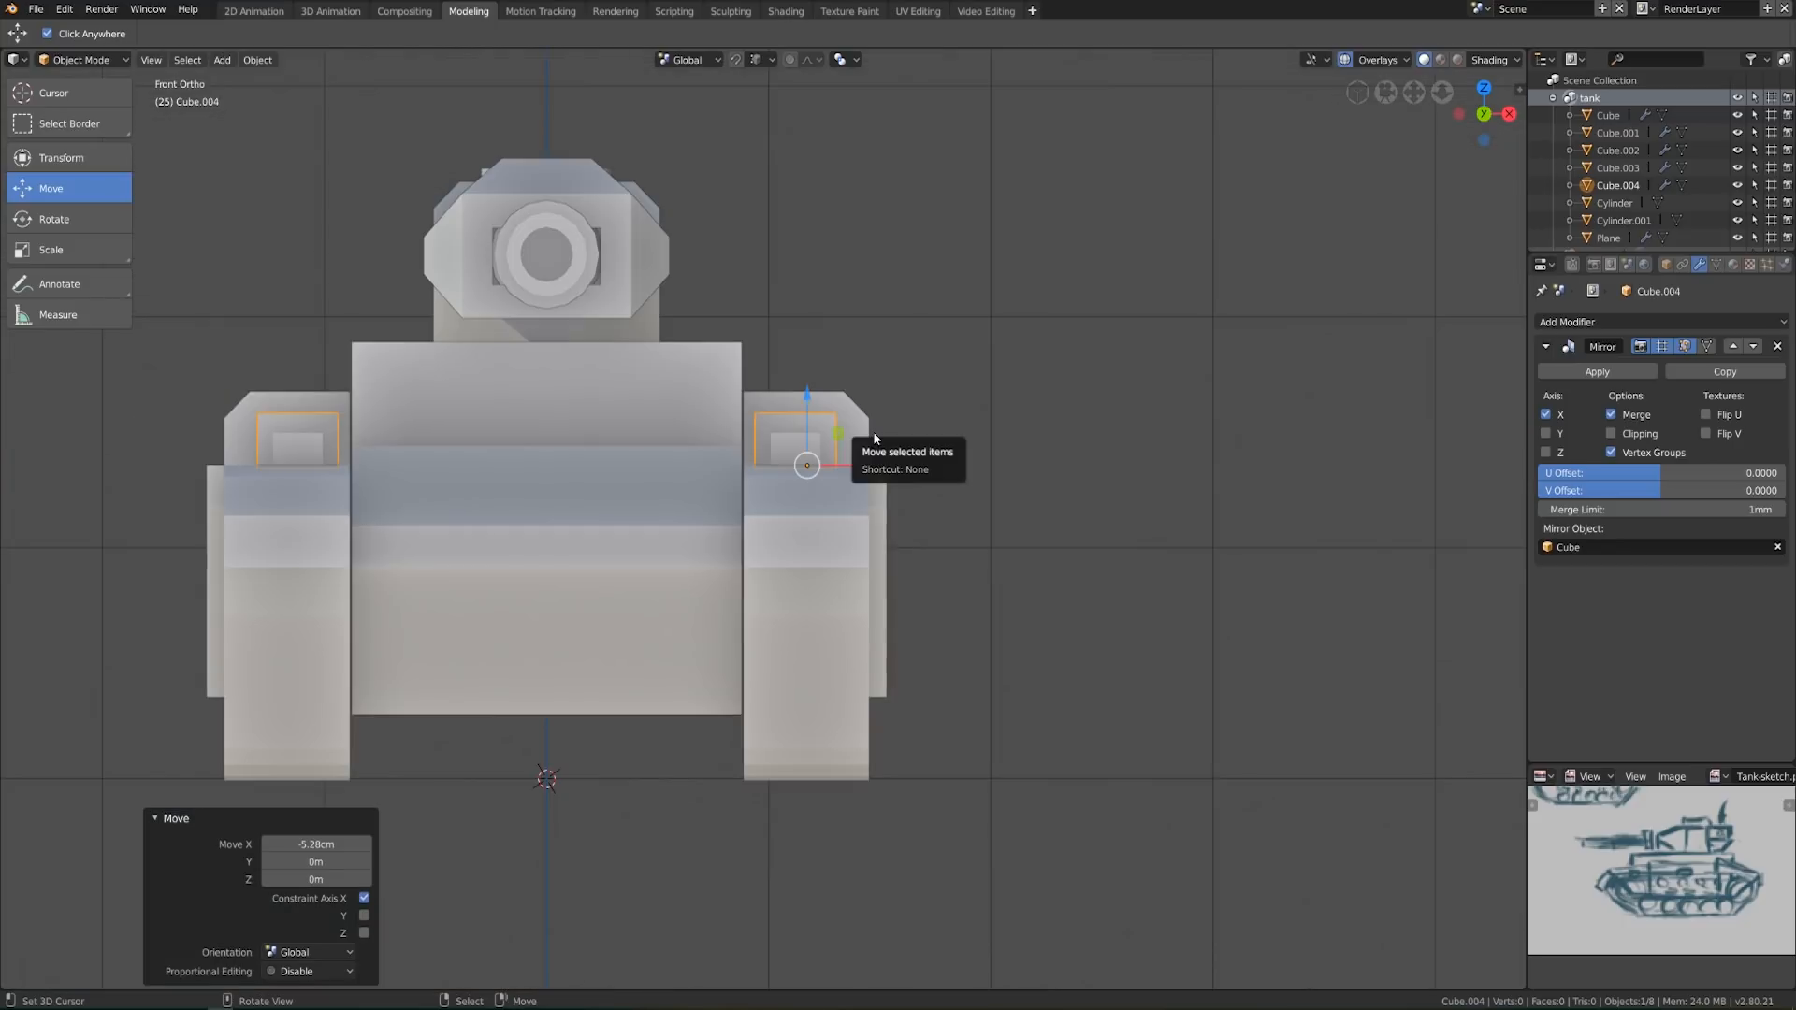
key(ctrl+z)
drag(891, 466, 882, 460)
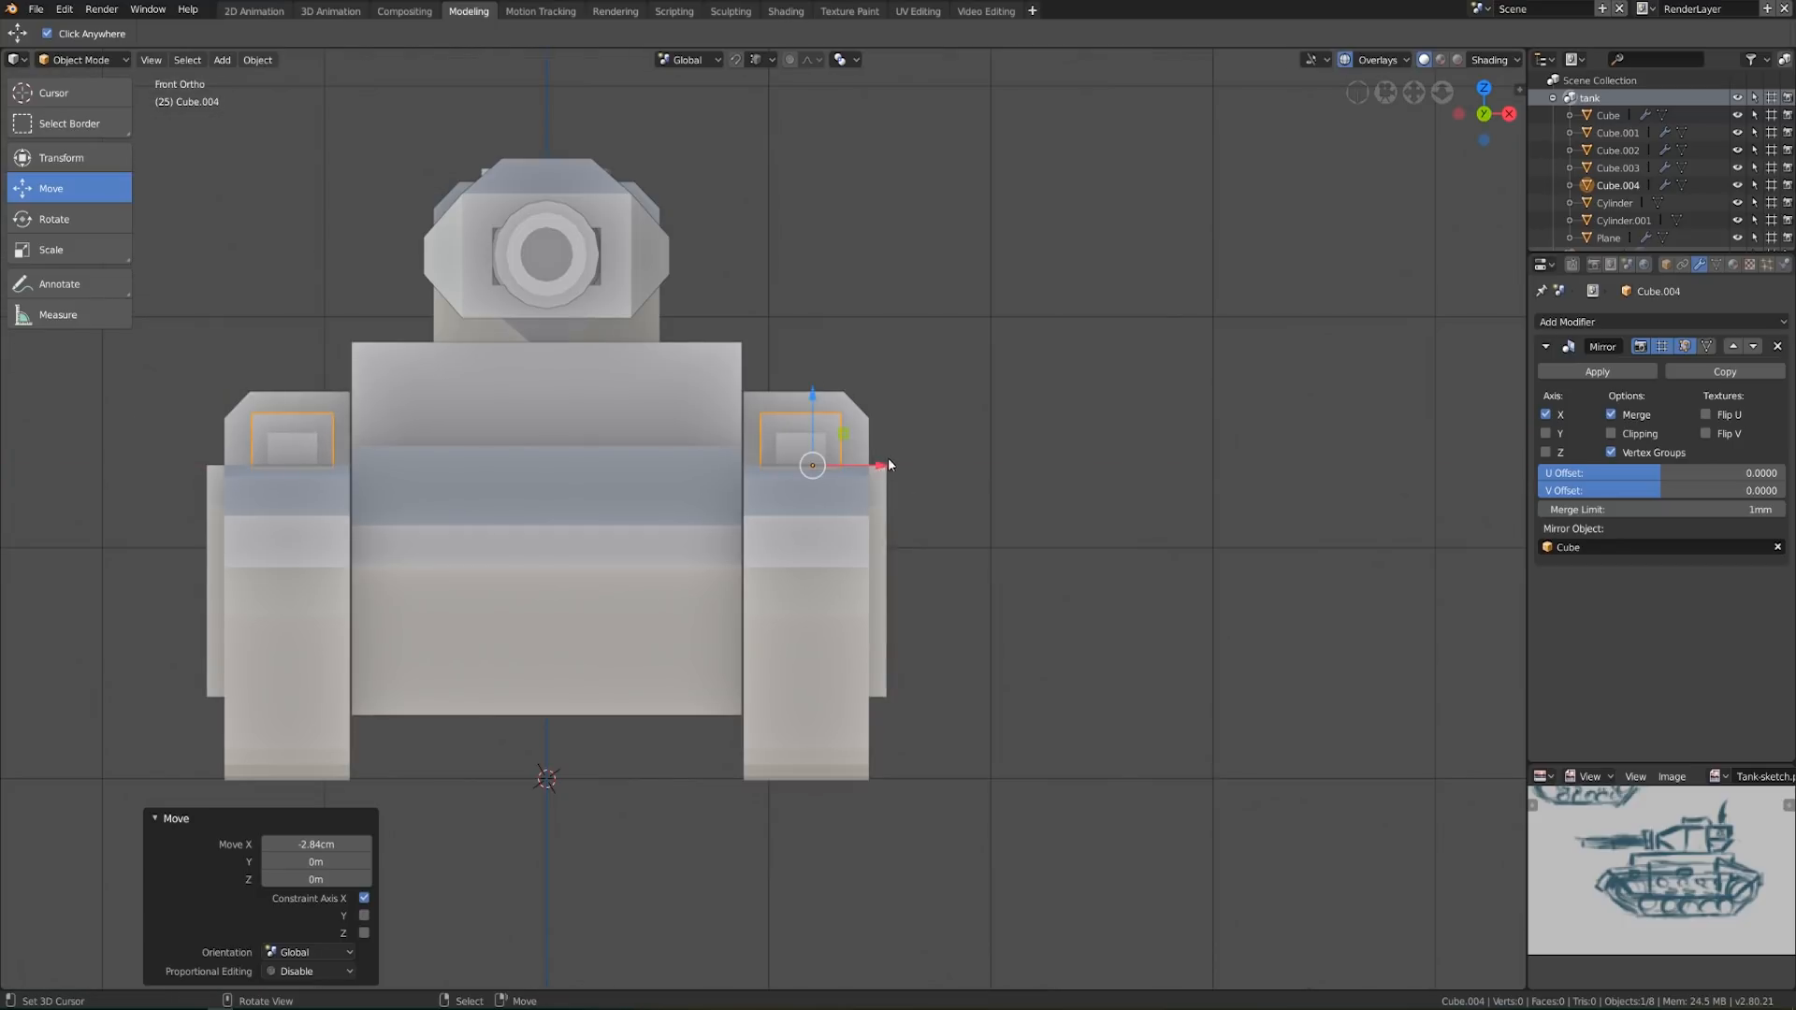
Edit the small track boxes, lower the upper edges of the larger one slightly in front view, and return to Object Mode
key(Tab)
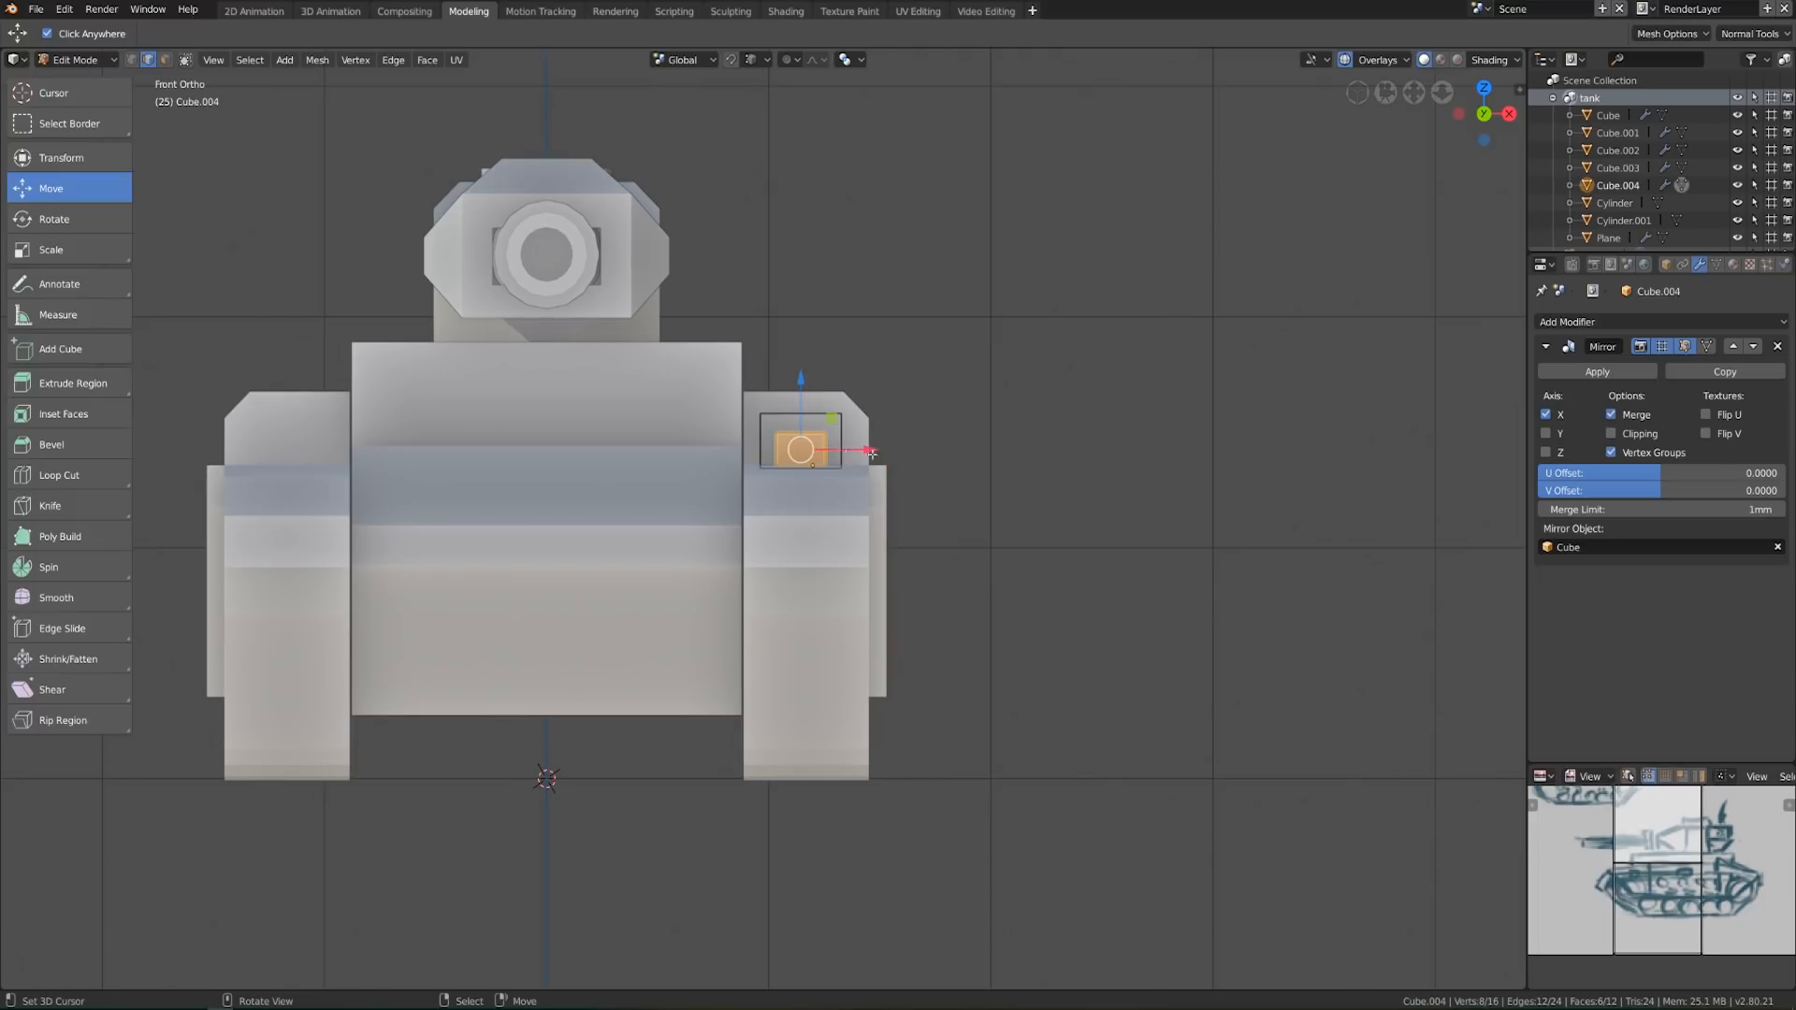
click(794, 412)
drag(803, 350, 803, 358)
key(ctrl+z)
middle_drag(806, 421, 771, 499)
shift+right_click(771, 474)
key(KP_1)
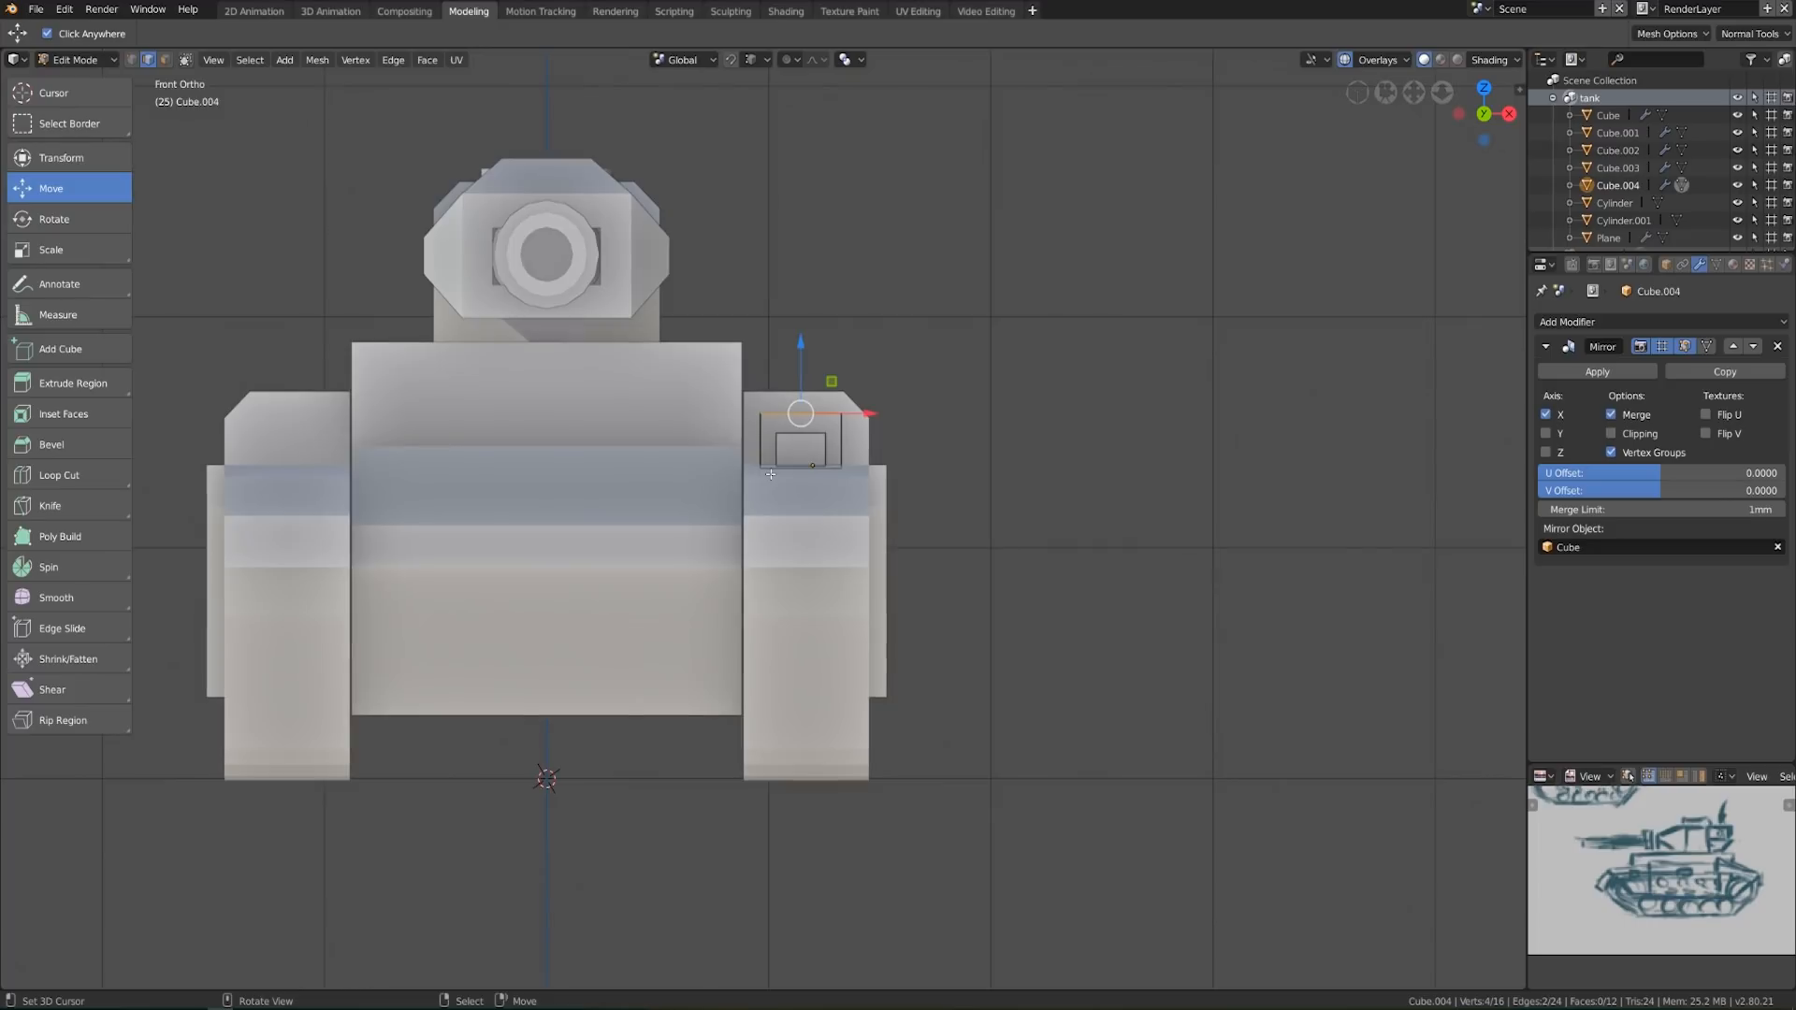
drag(802, 336, 799, 340)
key(Tab)
Clear the selection, select the tank's hull and enter Edit Mode
scroll(989, 580, down, 3)
middle_drag(989, 580, 877, 613)
key(a)
scroll(895, 632, up, 2)
click(958, 518)
middle_drag(957, 518, 969, 579)
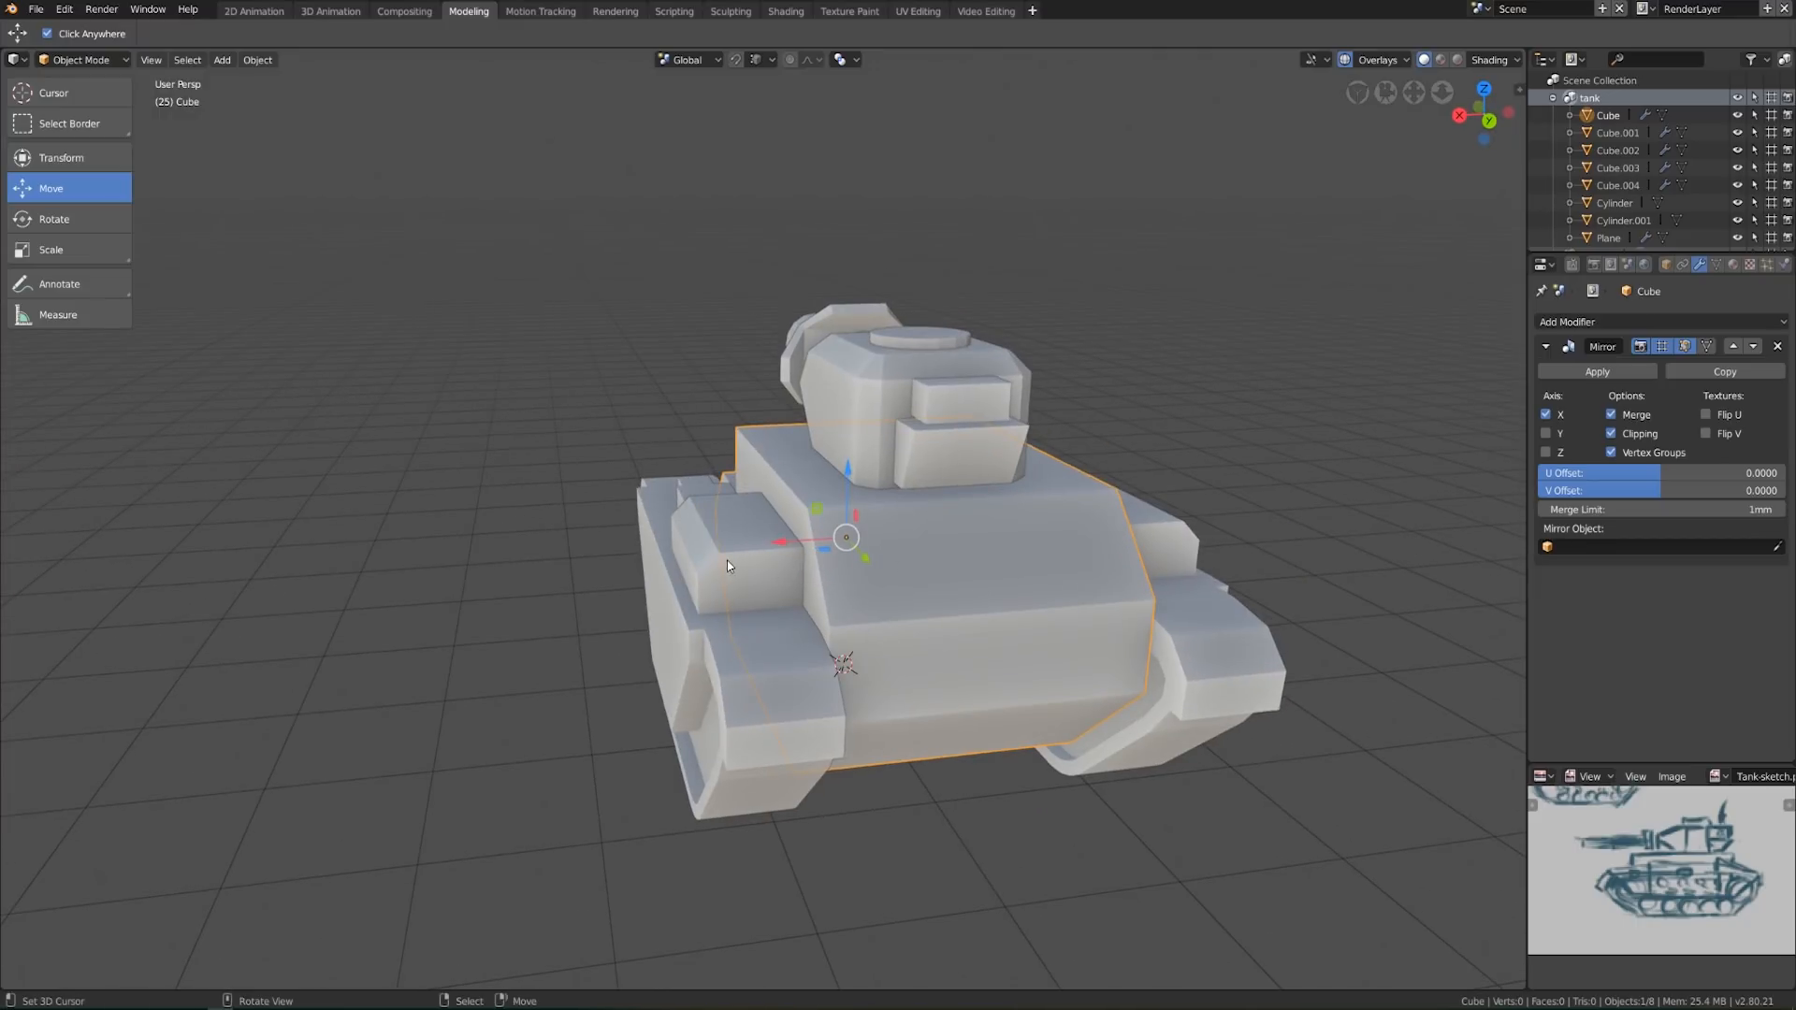
key(Tab)
In face select mode, select a side face of the hull and extend the selection to all co-planar faces
middle_drag(888, 572, 893, 601)
click(167, 59)
click(853, 547)
middle_drag(853, 548, 914, 607)
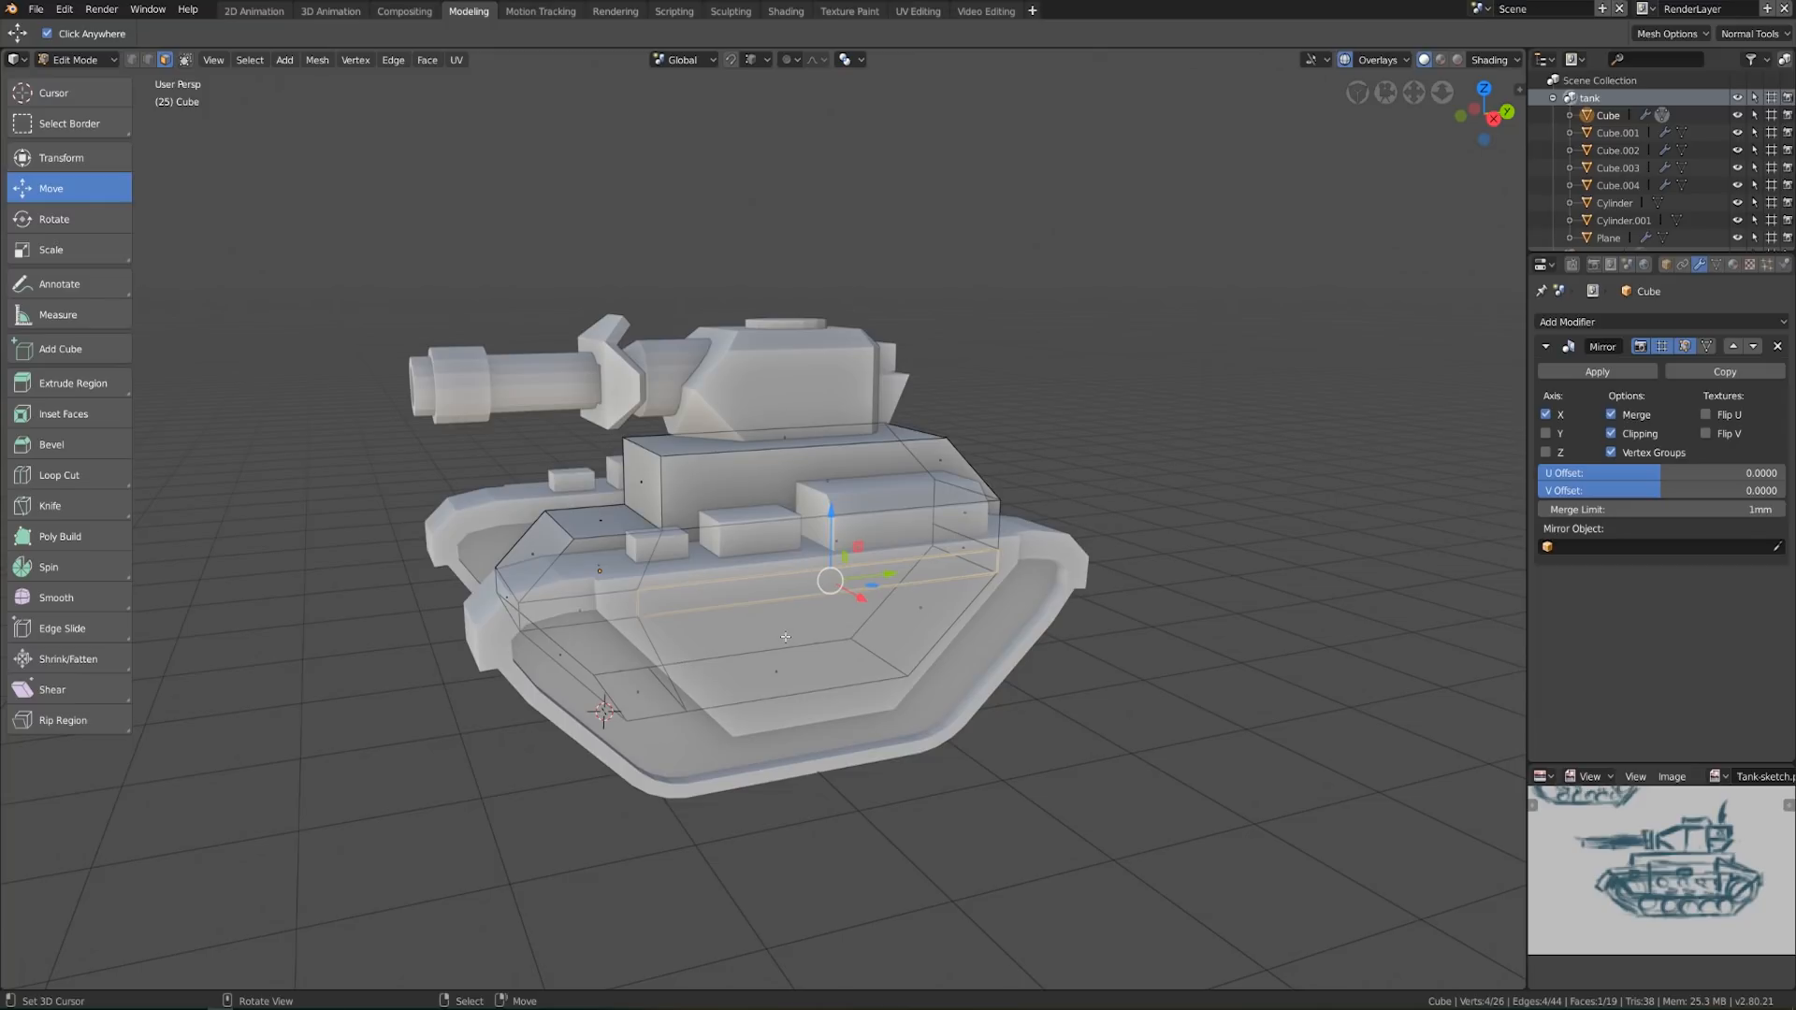
key(shift+g)
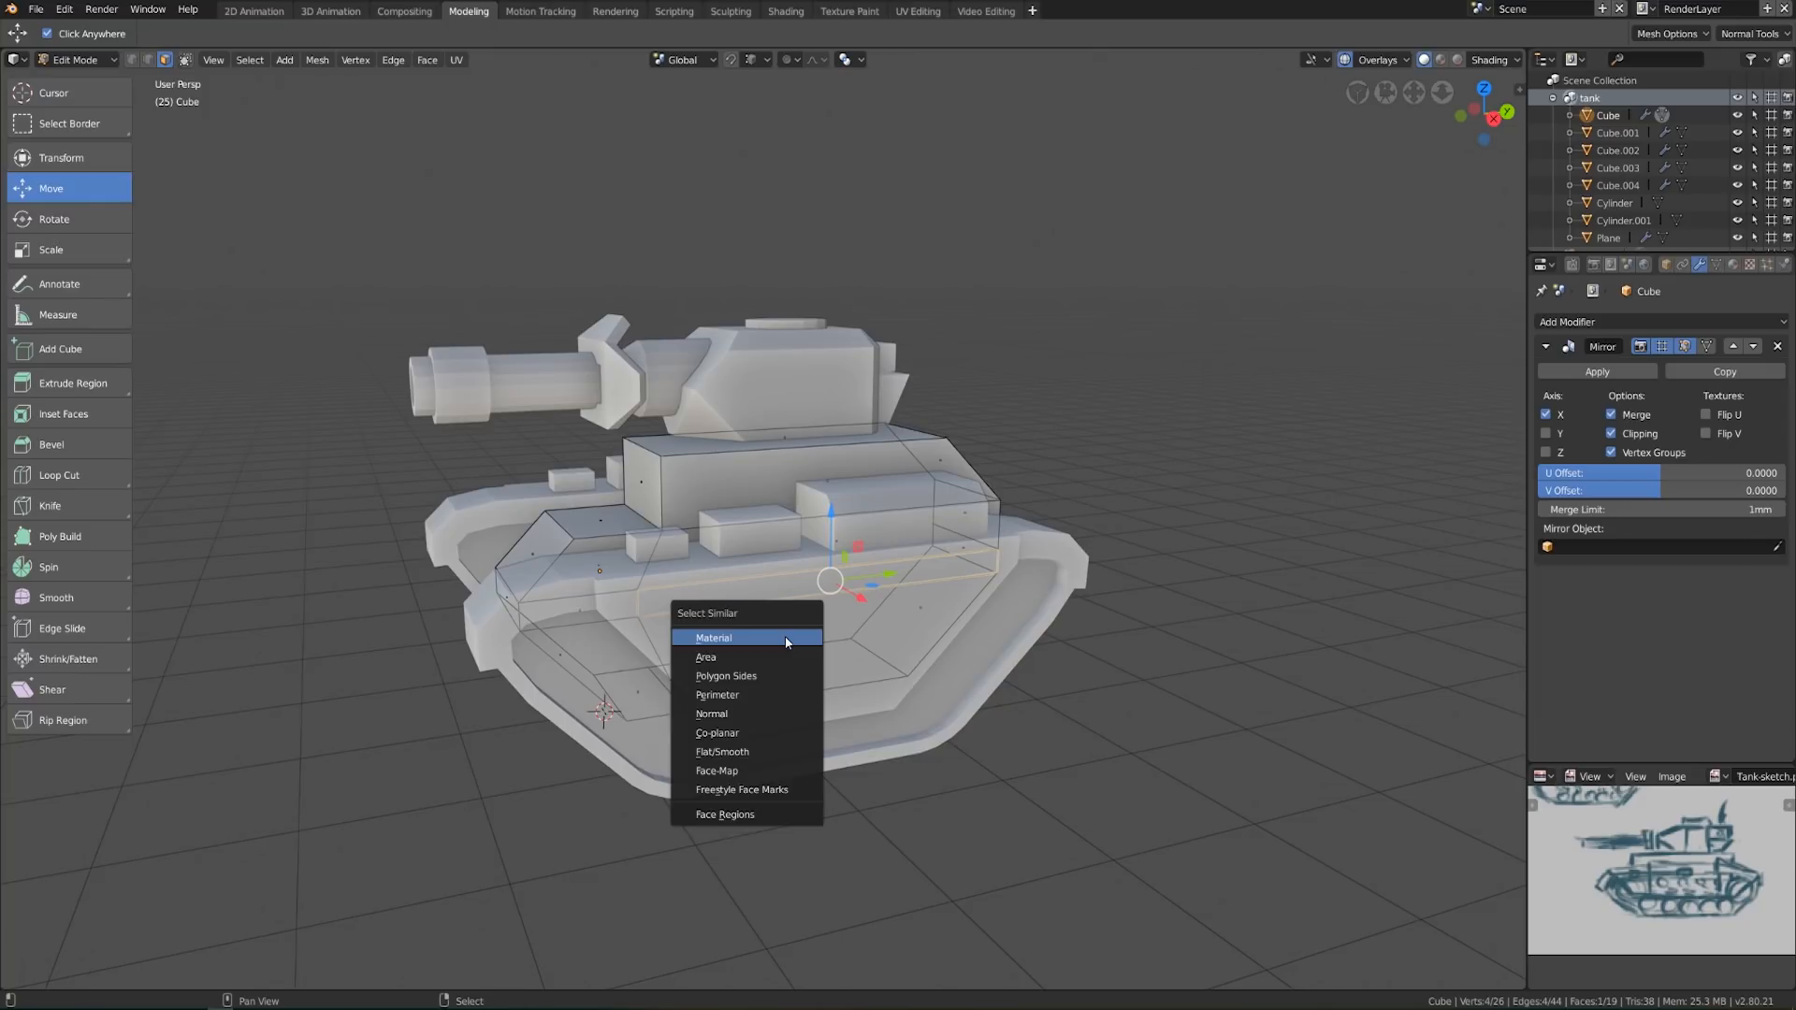
click(761, 733)
middle_drag(823, 524, 917, 405)
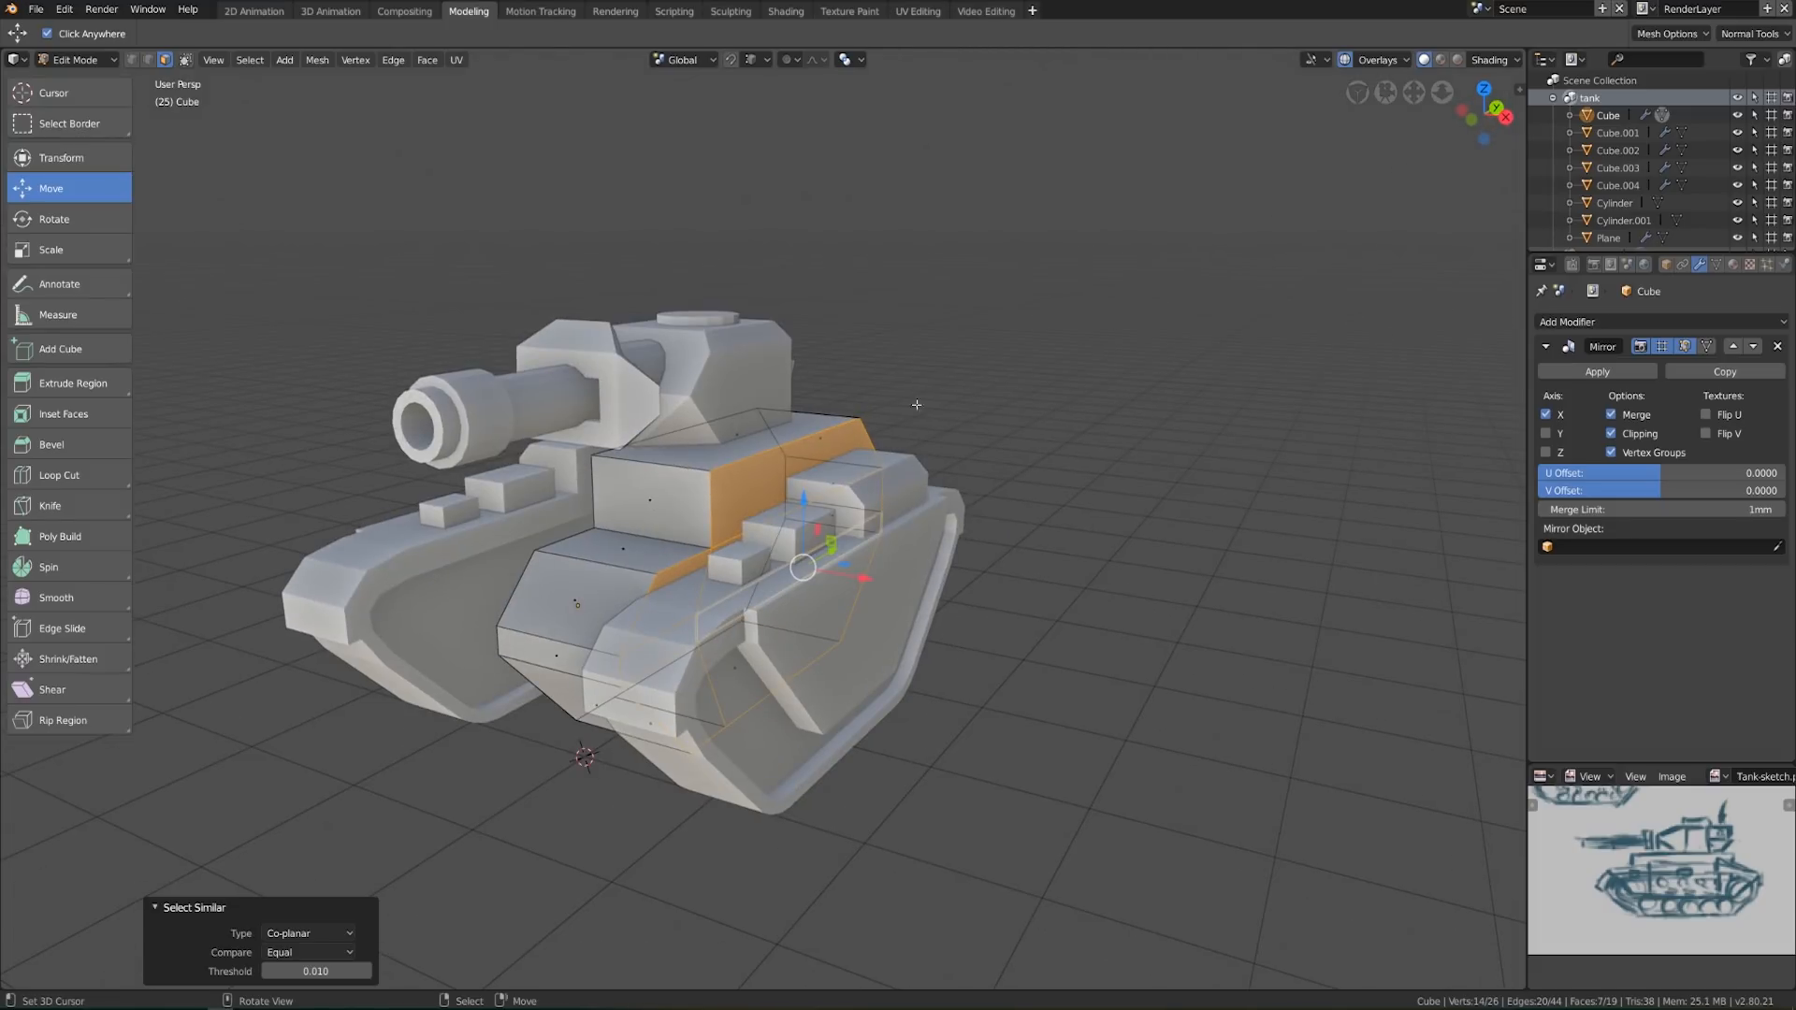
Try a one-segment bevel of 0.049 on the selected hull side faces and undo it
middle_drag(921, 691, 938, 693)
scroll(944, 696, up, 1)
key(ctrl+b)
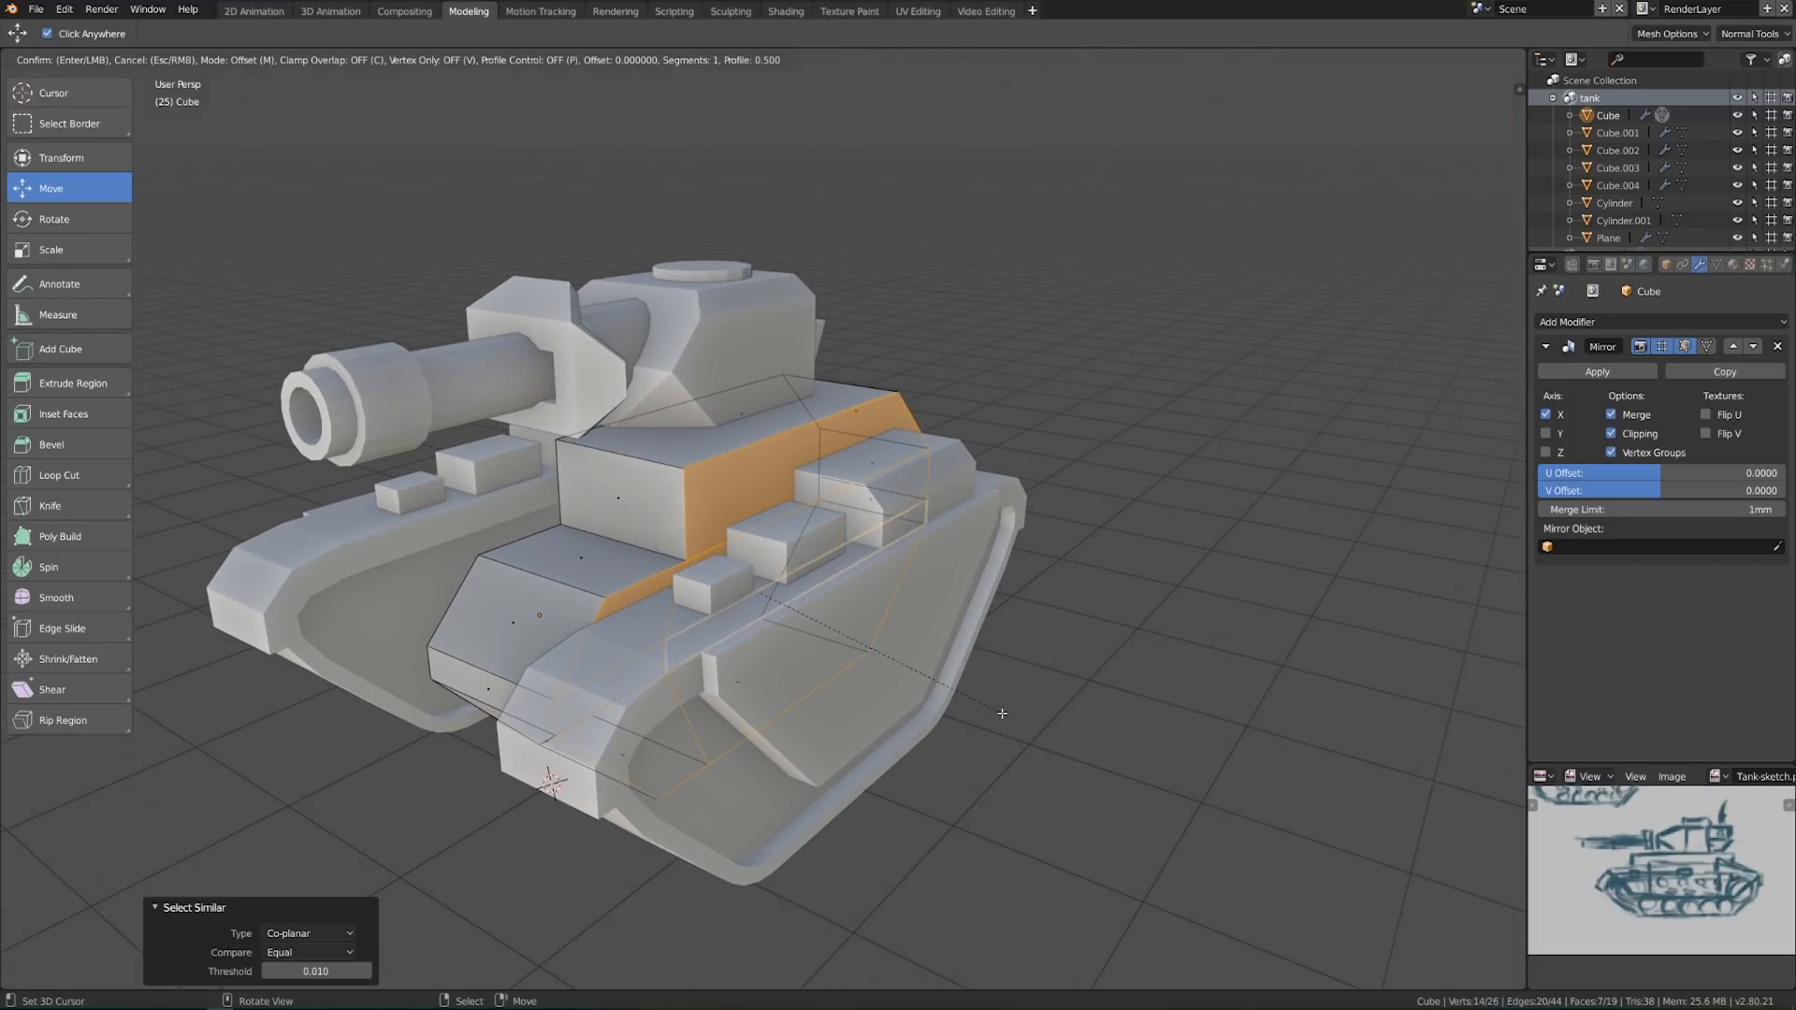
click(1002, 741)
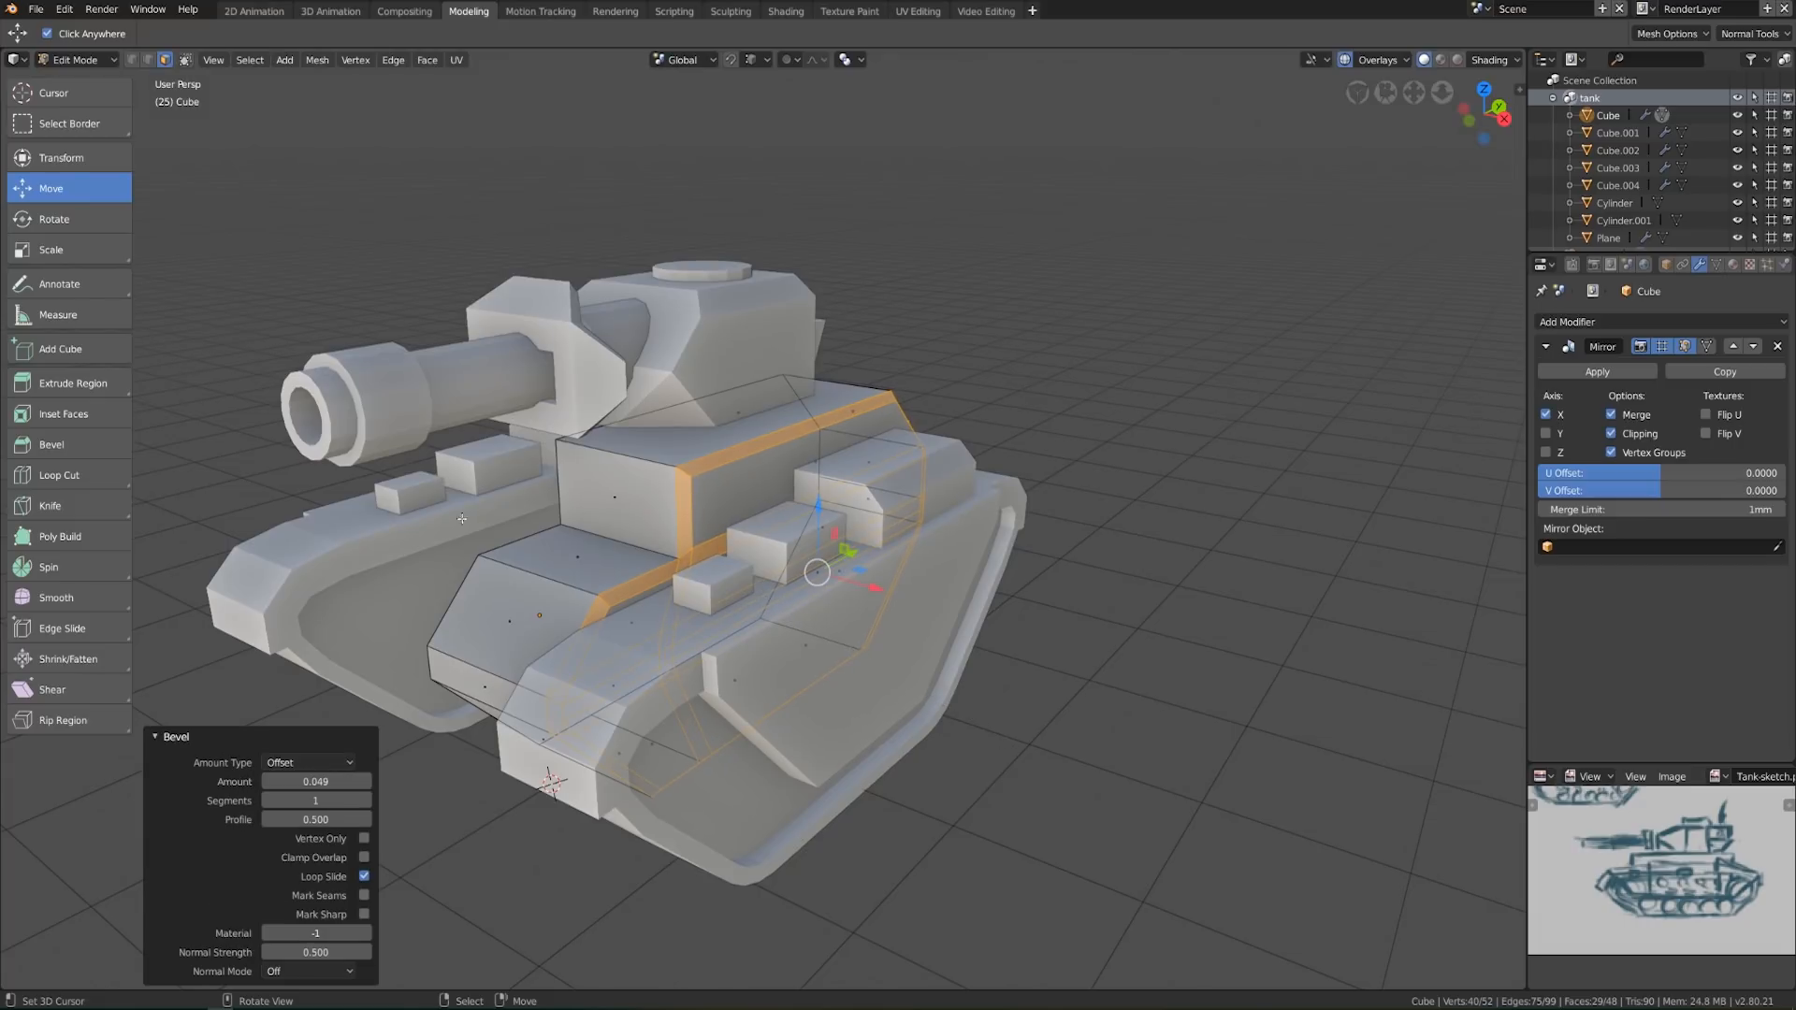
key(ctrl+z)
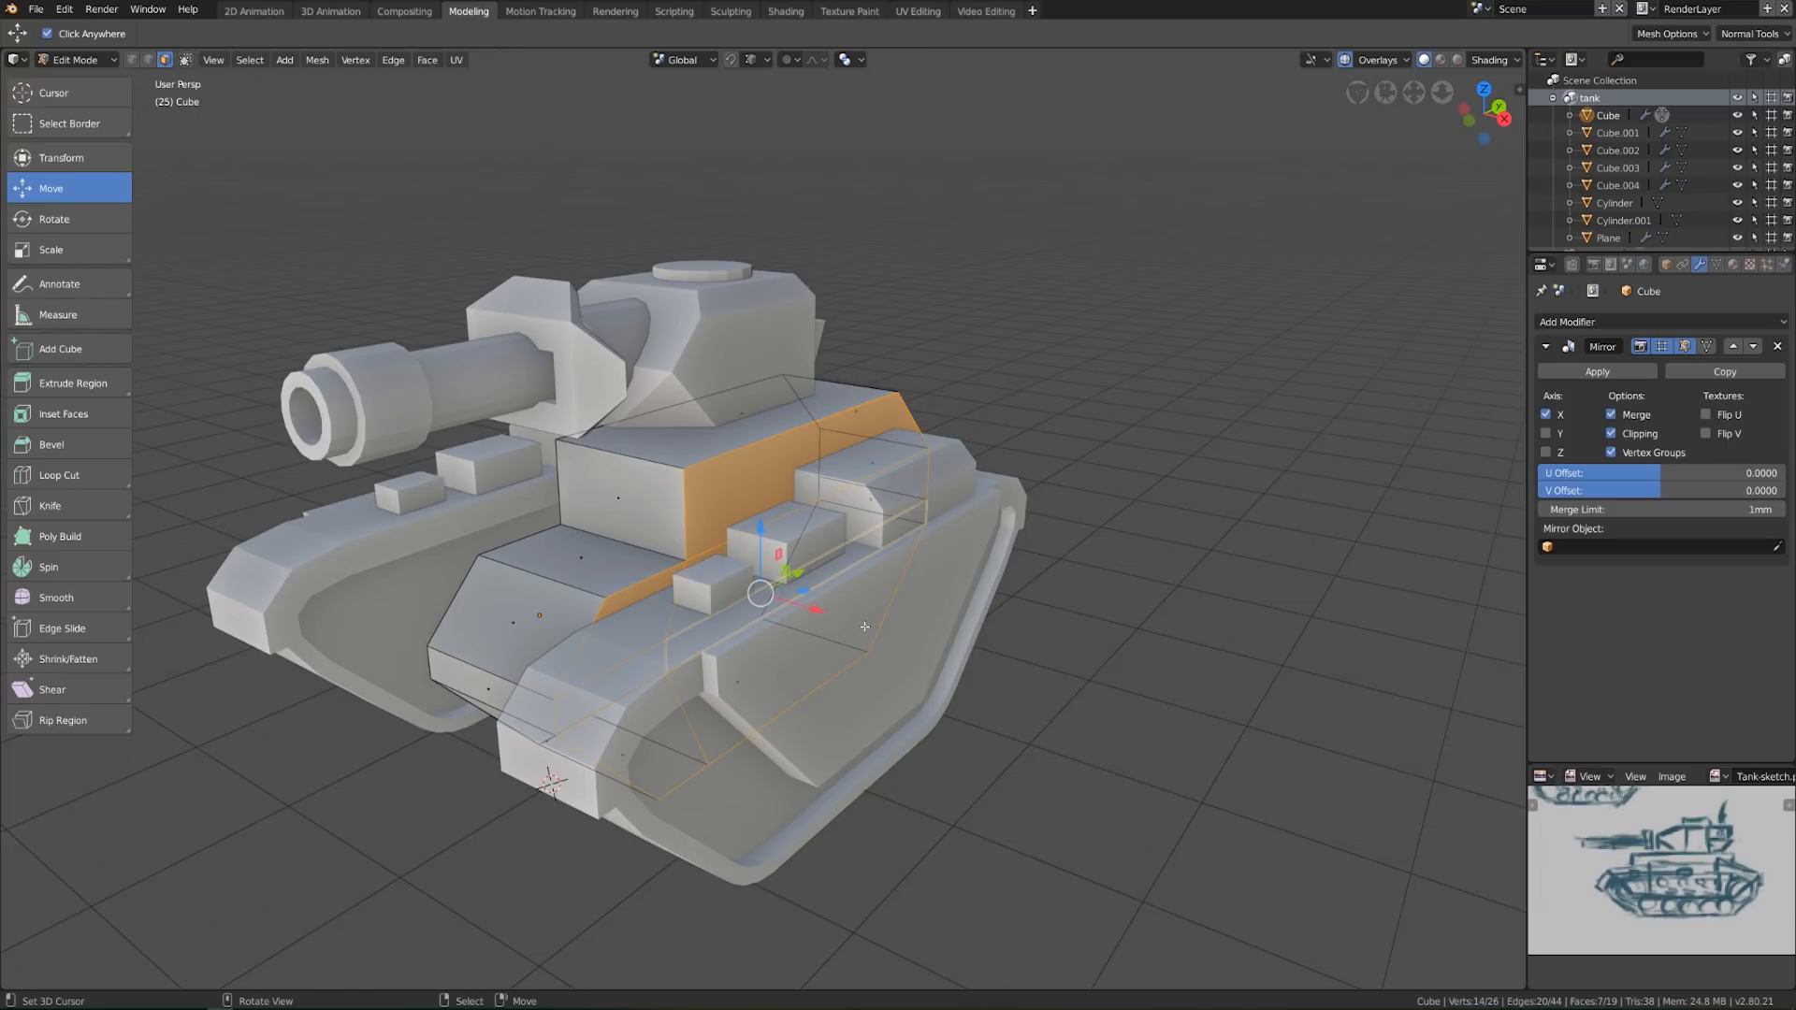
Dissolve the selected hull side faces into a single face
key(ctrl+x)
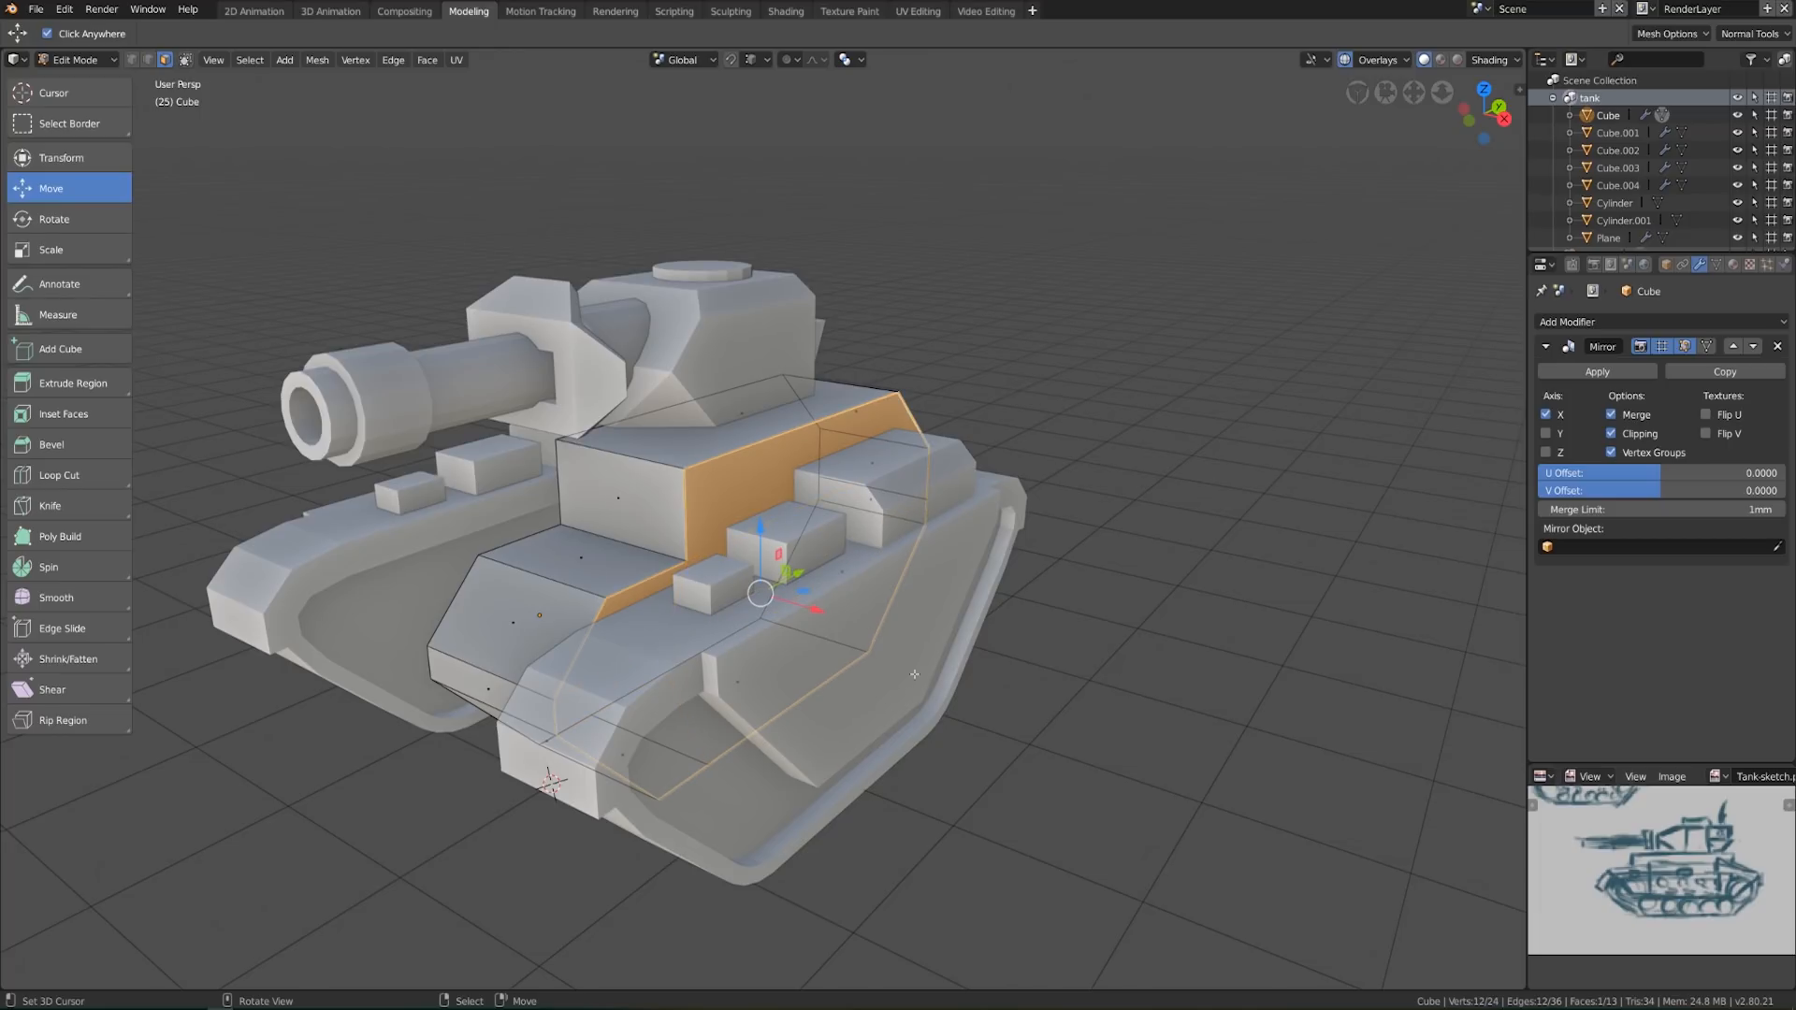
middle_drag(956, 689, 954, 720)
Try a bevel around the merged hull side face and undo it
key(ctrl+b)
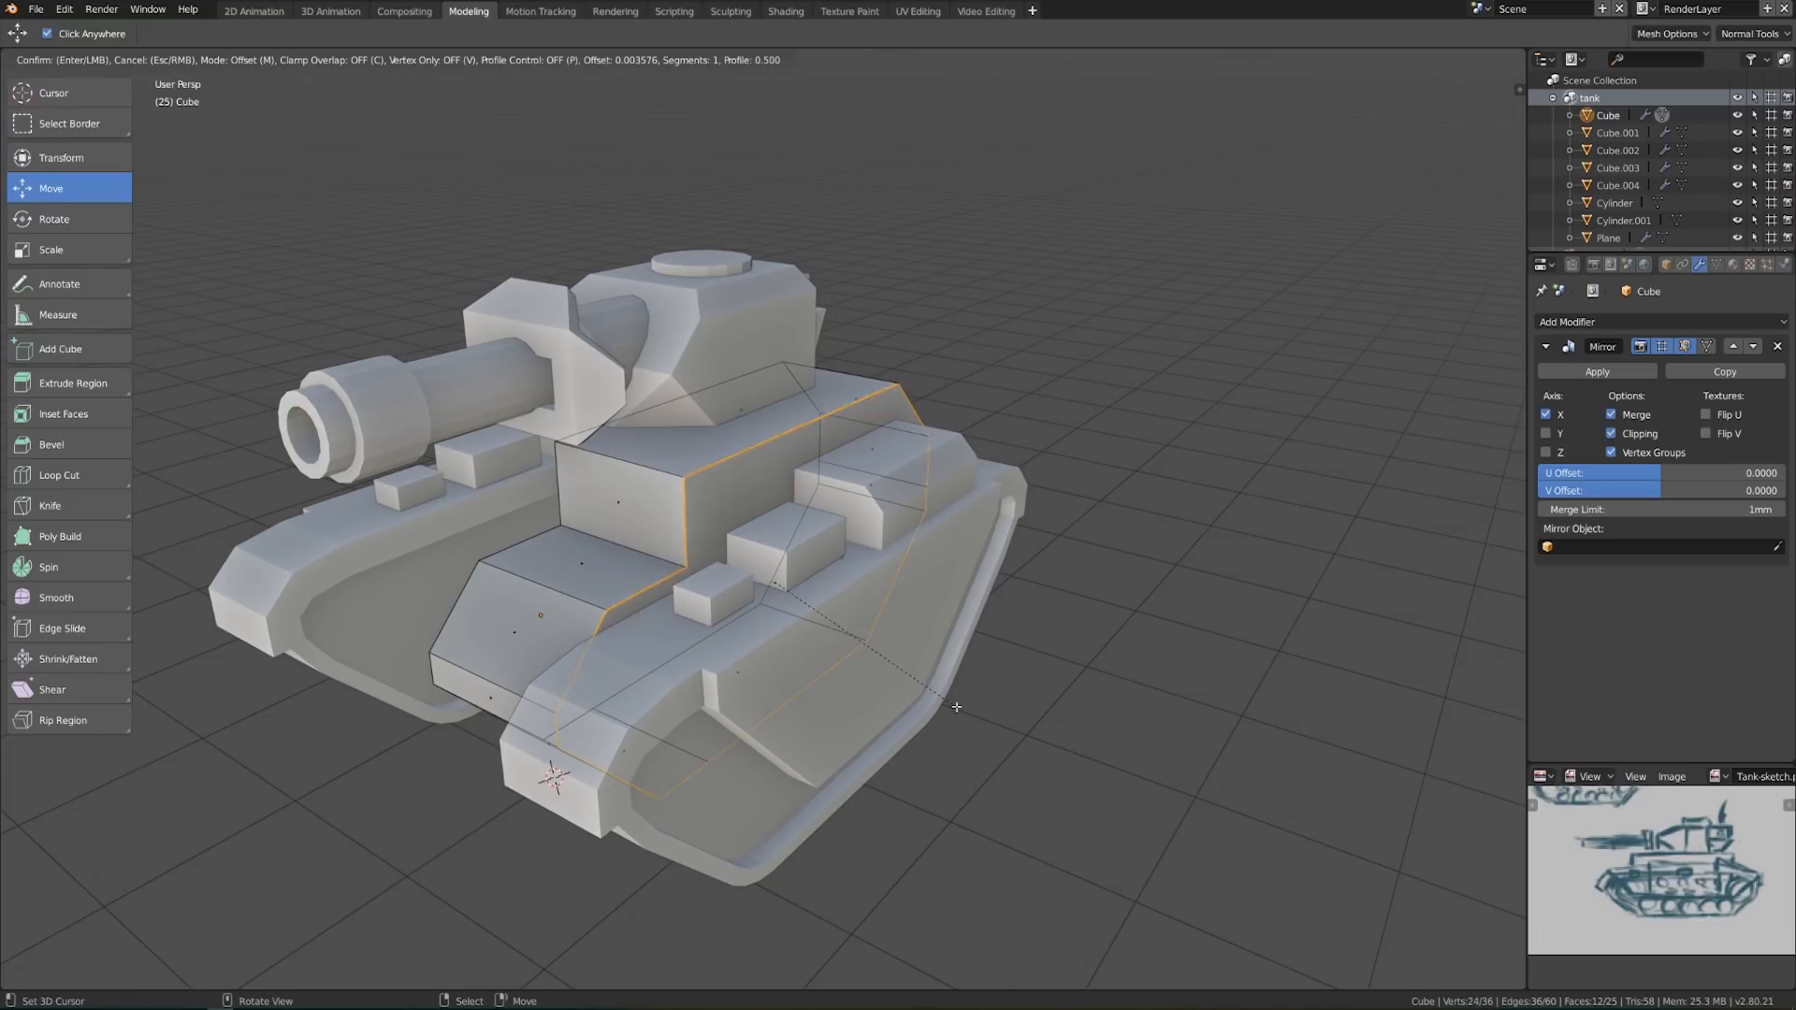
click(956, 739)
middle_drag(956, 739, 899, 457)
key(ctrl+z)
Deselect the long upper edge of the hull side, bevel the remaining outline edges by about 0.11 with one segment, and leave Edit Mode
middle_drag(888, 581, 145, 84)
click(146, 60)
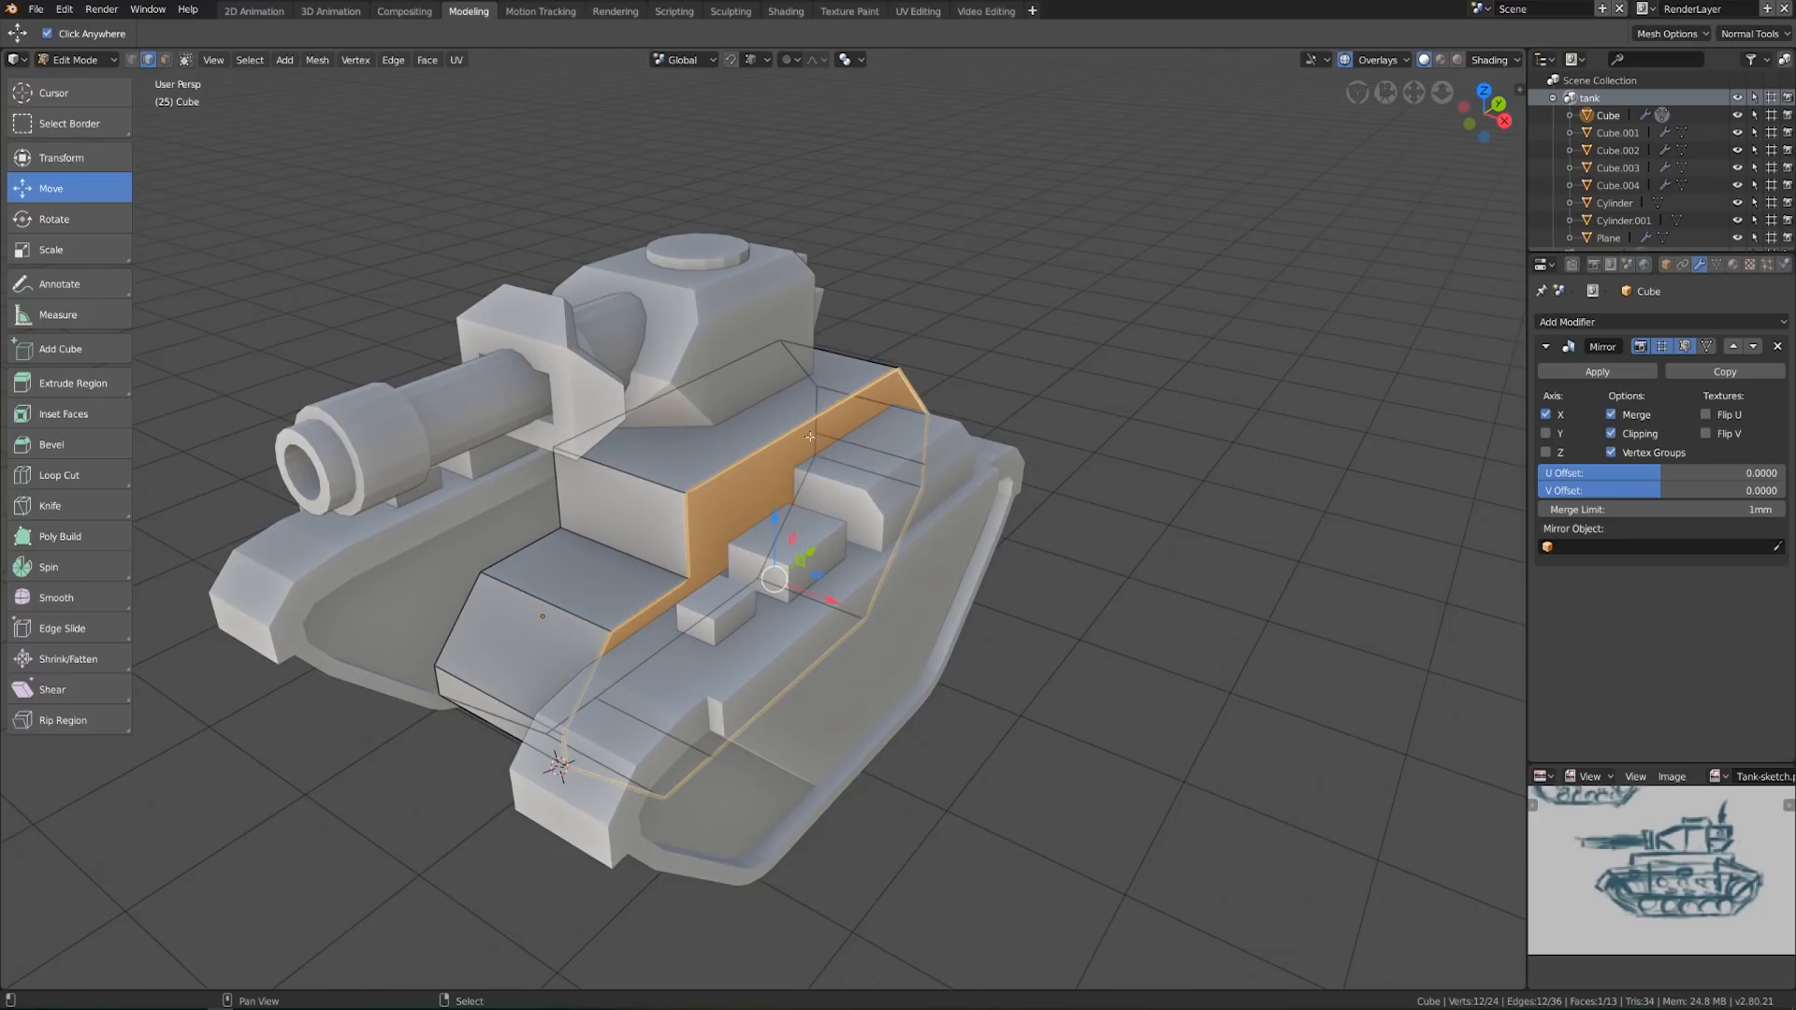
shift+click(759, 441)
key(ctrl+b)
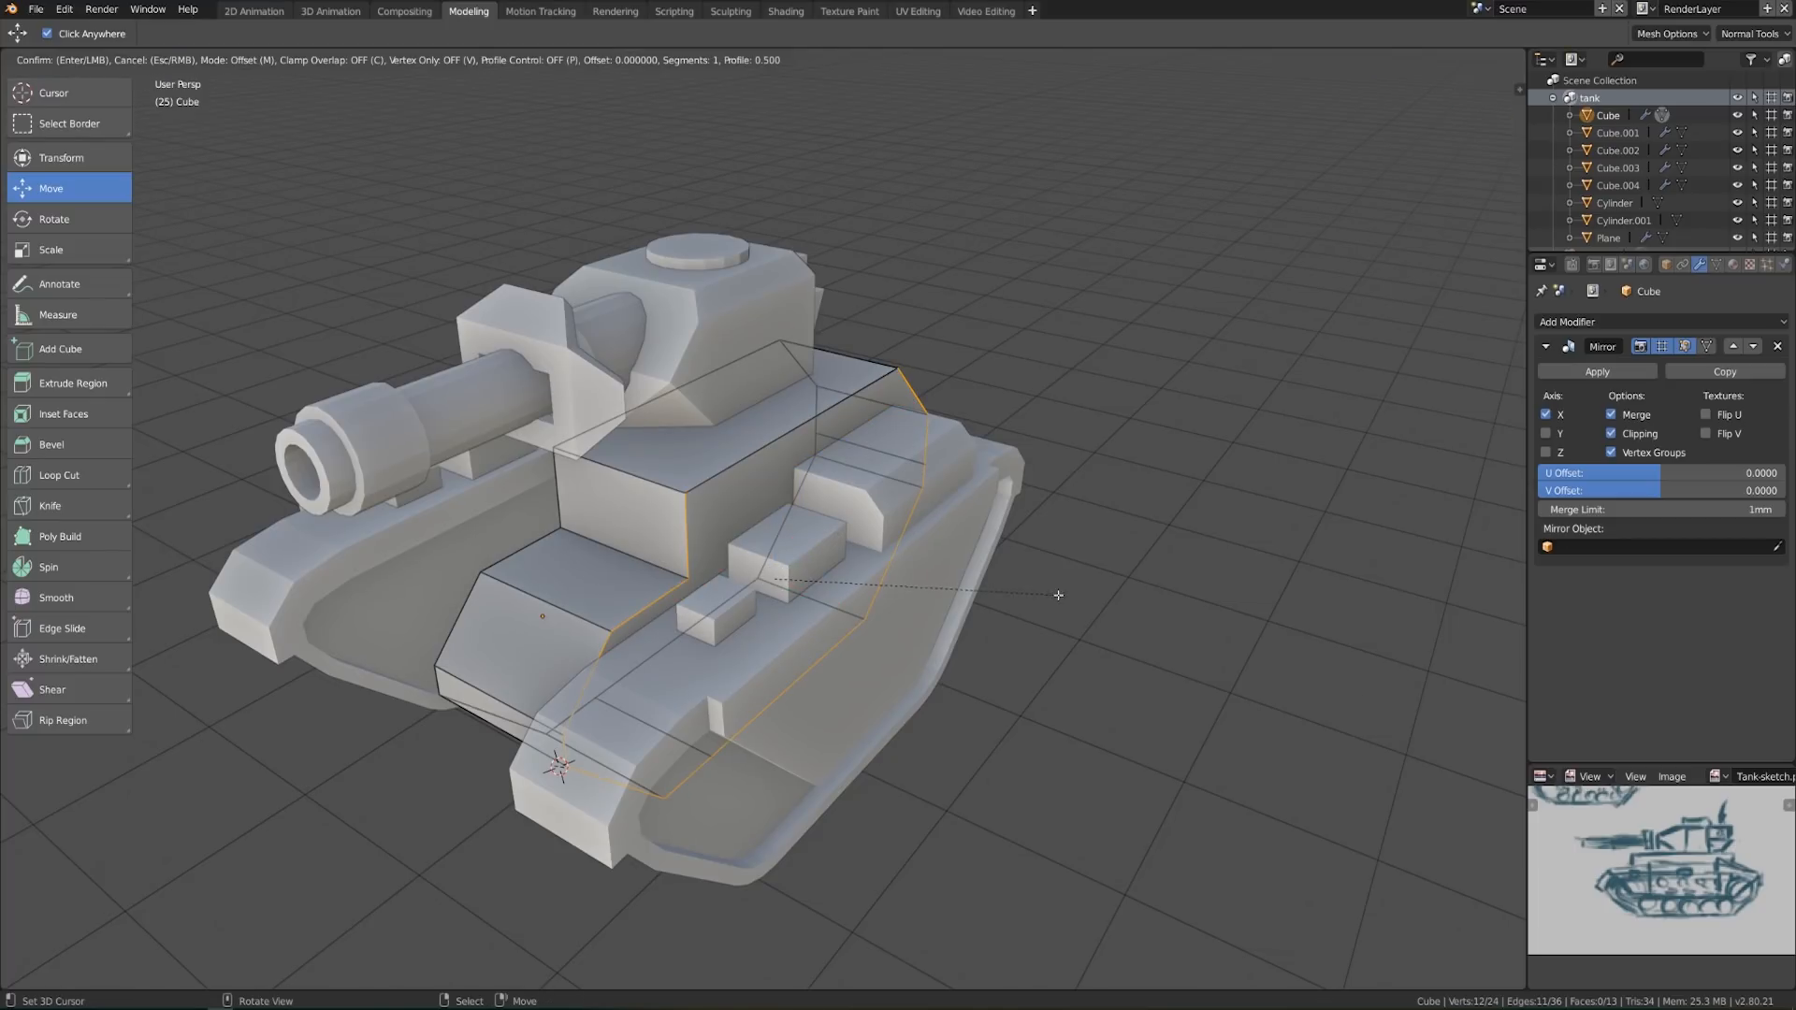
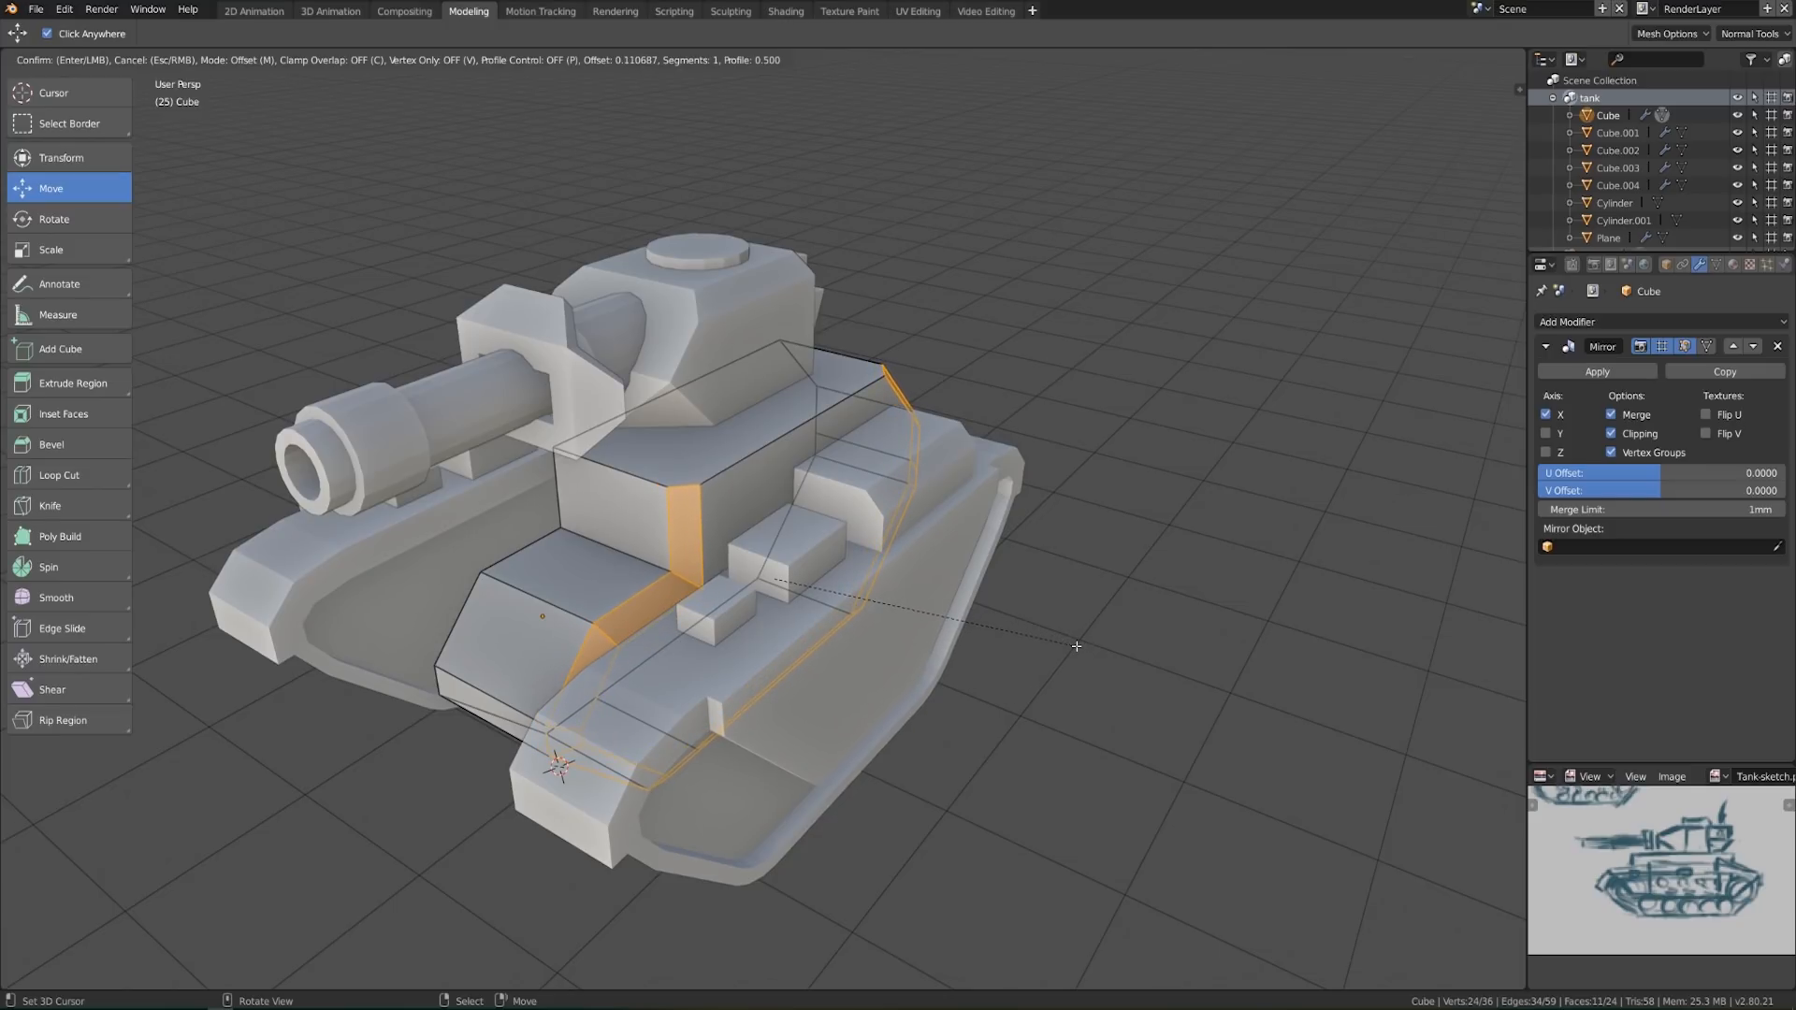
click(1074, 644)
middle_drag(1074, 644, 855, 673)
key(Tab)
scroll(861, 682, down, 4)
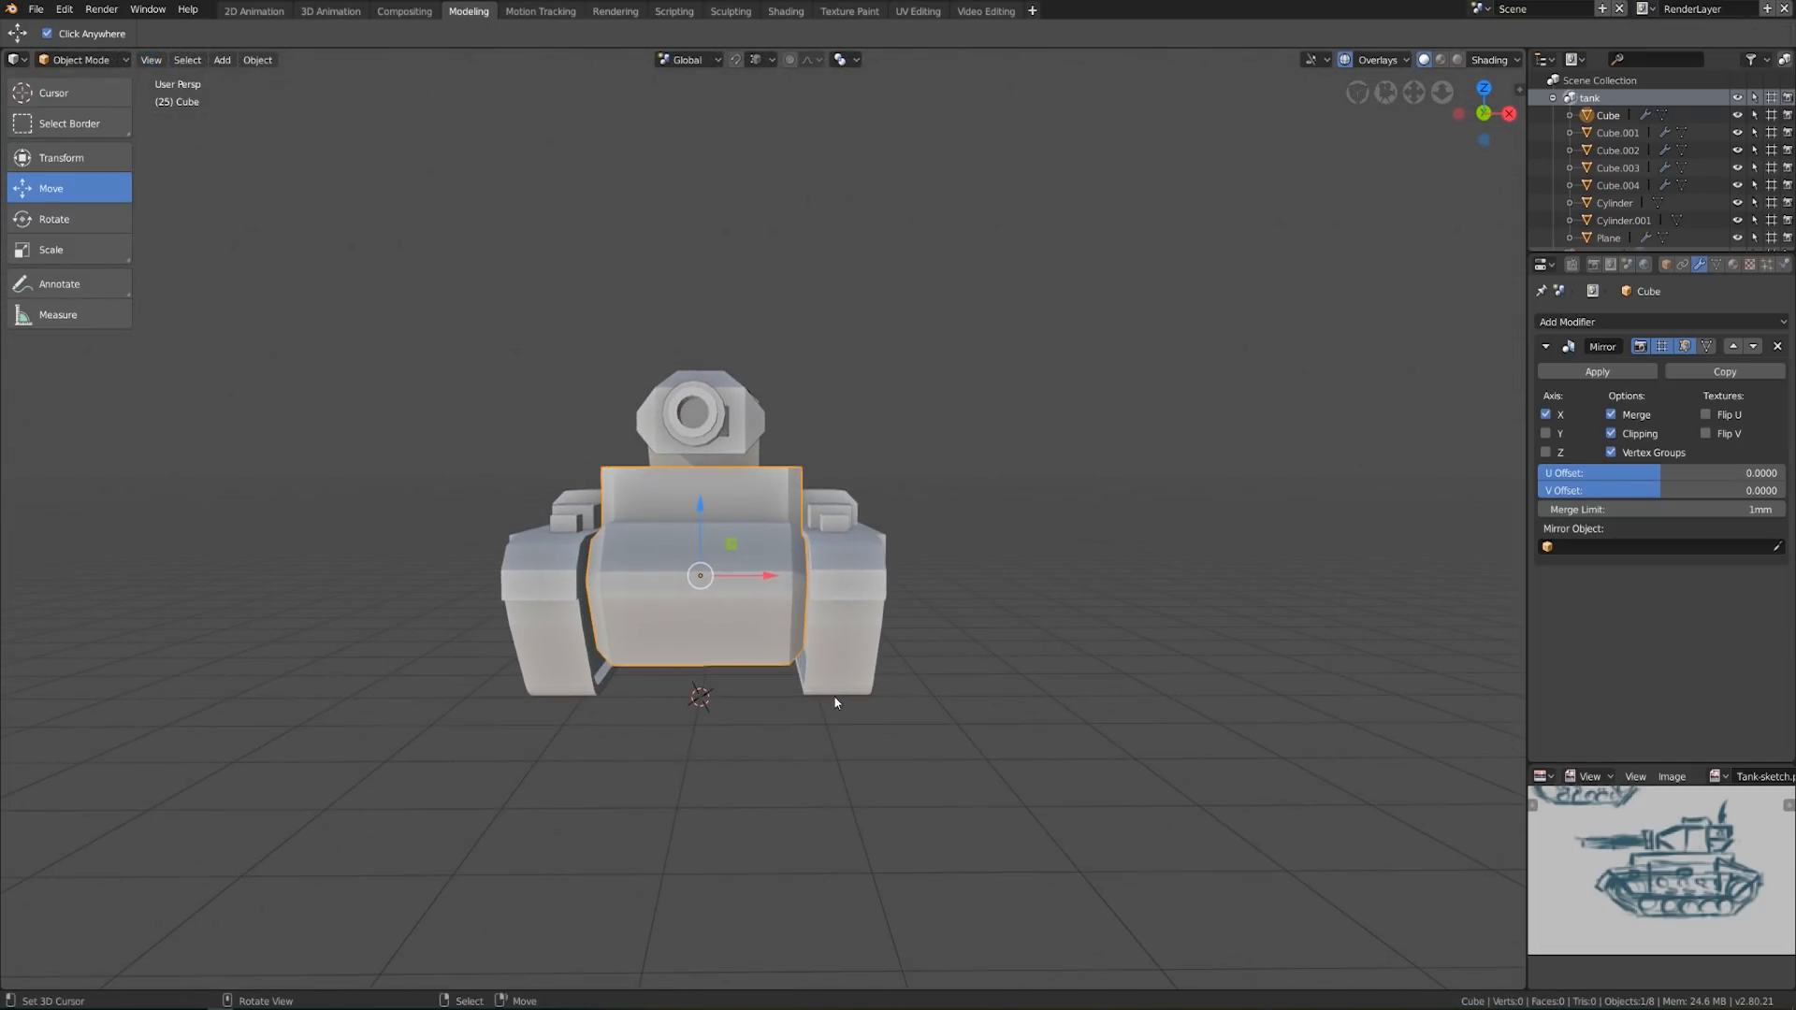
Examine the beveled hull and its gap to the tracks from the side and the front in Edit Mode
key(Tab)
middle_drag(830, 643, 775, 647)
key(Tab)
key(Tab)
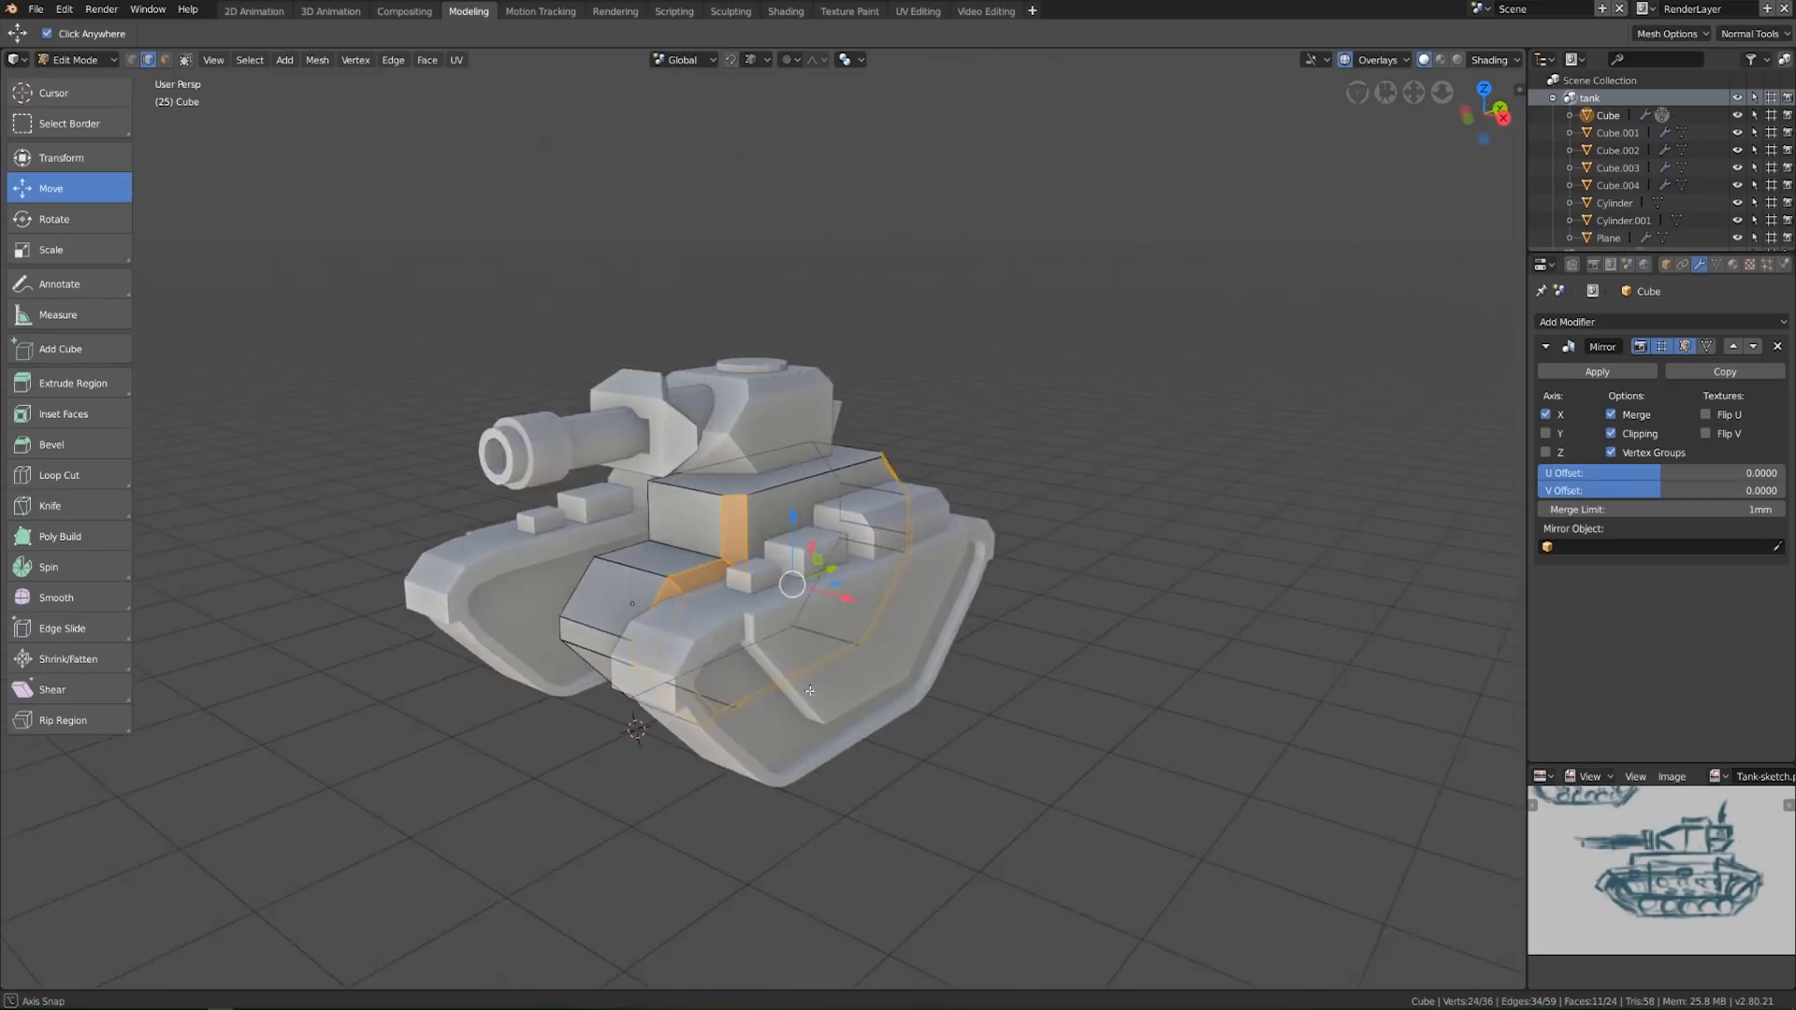
scroll(775, 647, up, 3)
click(718, 584)
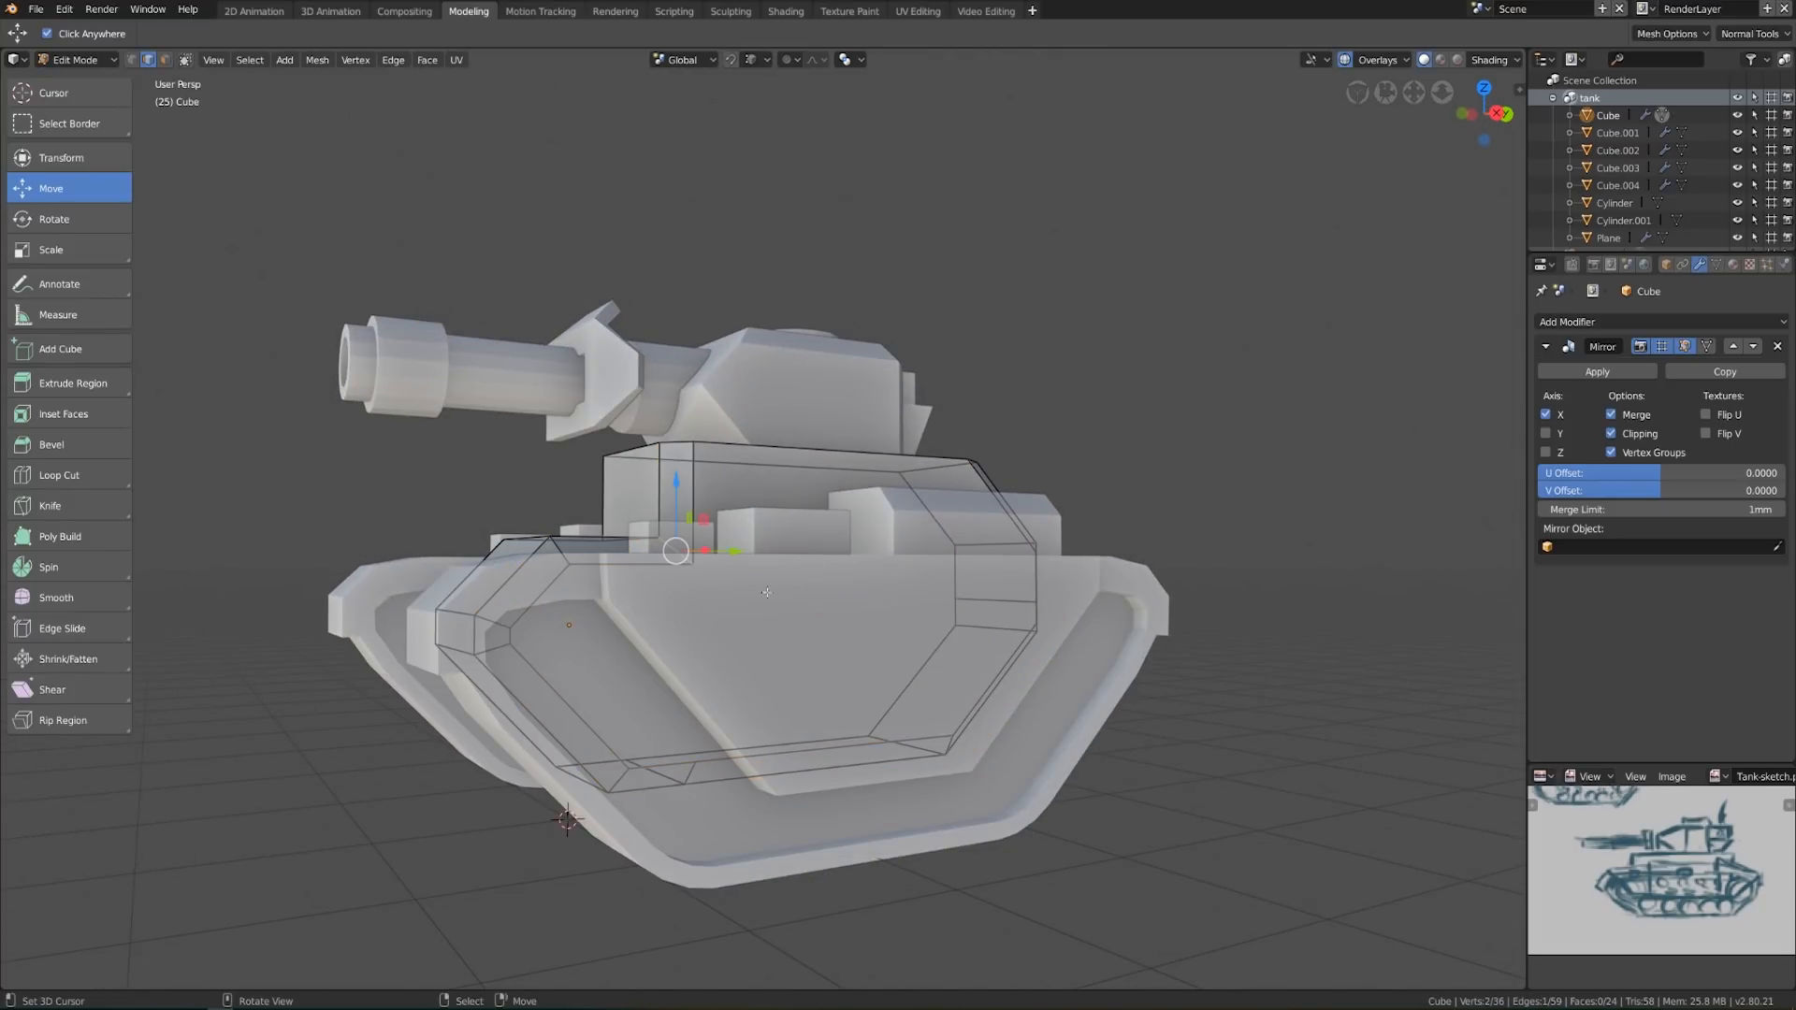
middle_drag(732, 629, 907, 675)
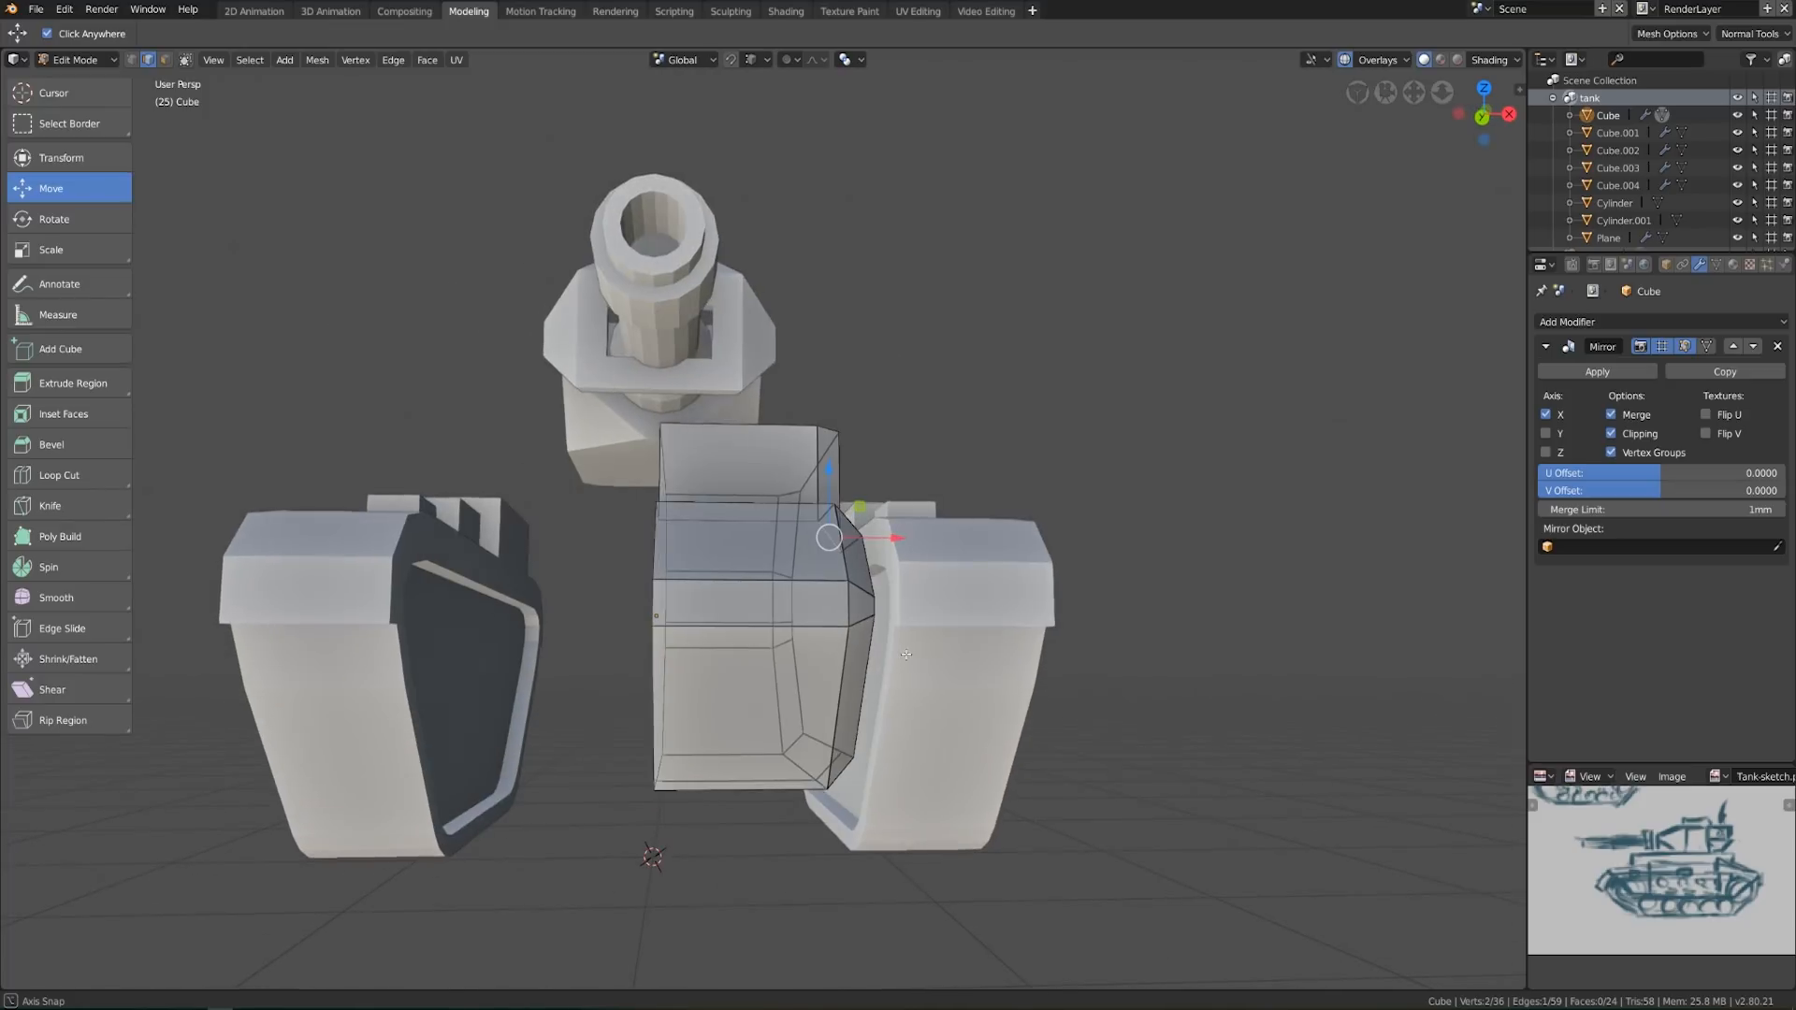
middle_drag(848, 645, 509, 346)
click(165, 59)
click(808, 603)
middle_drag(808, 604, 850, 609)
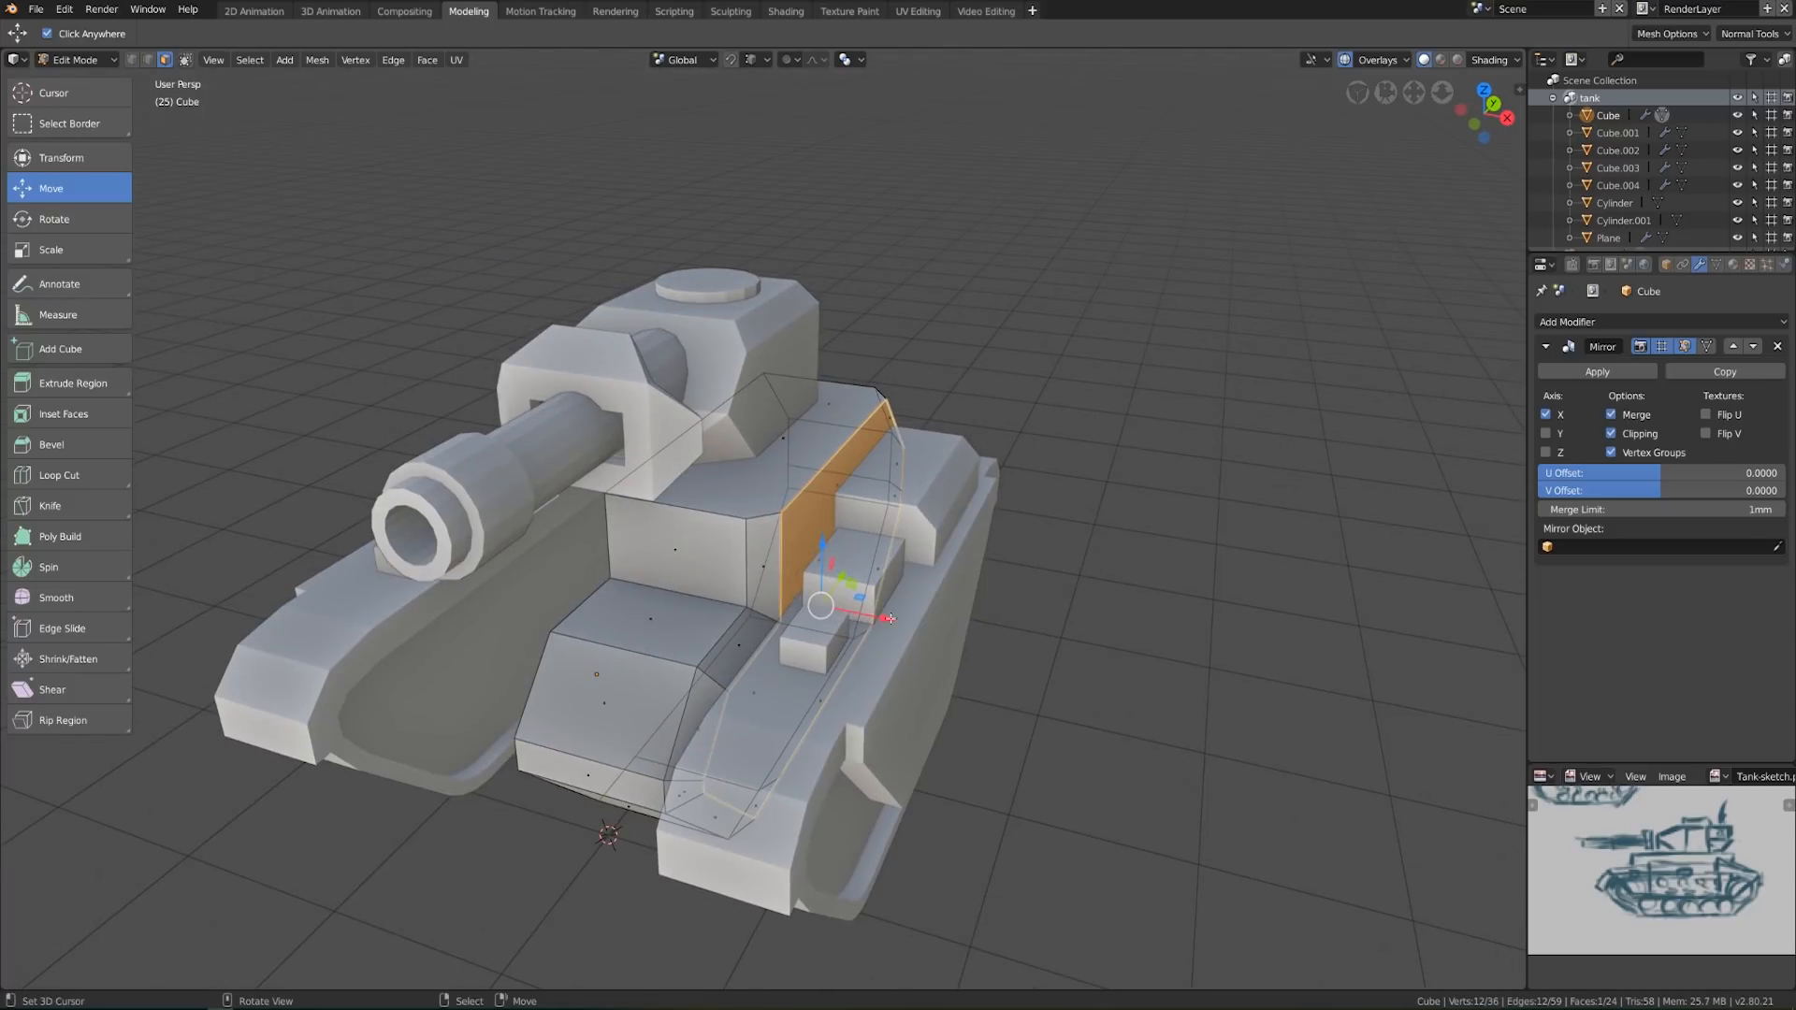
key(e)
right_click(881, 612)
key(ctrl+z)
In the right side view, add a single loop cut across the vertical rear of the hull with a slide factor of 0.152
right_click(783, 621)
middle_drag(787, 622, 647, 583)
scroll(806, 631, up, 2)
middle_drag(1035, 594, 1262, 659)
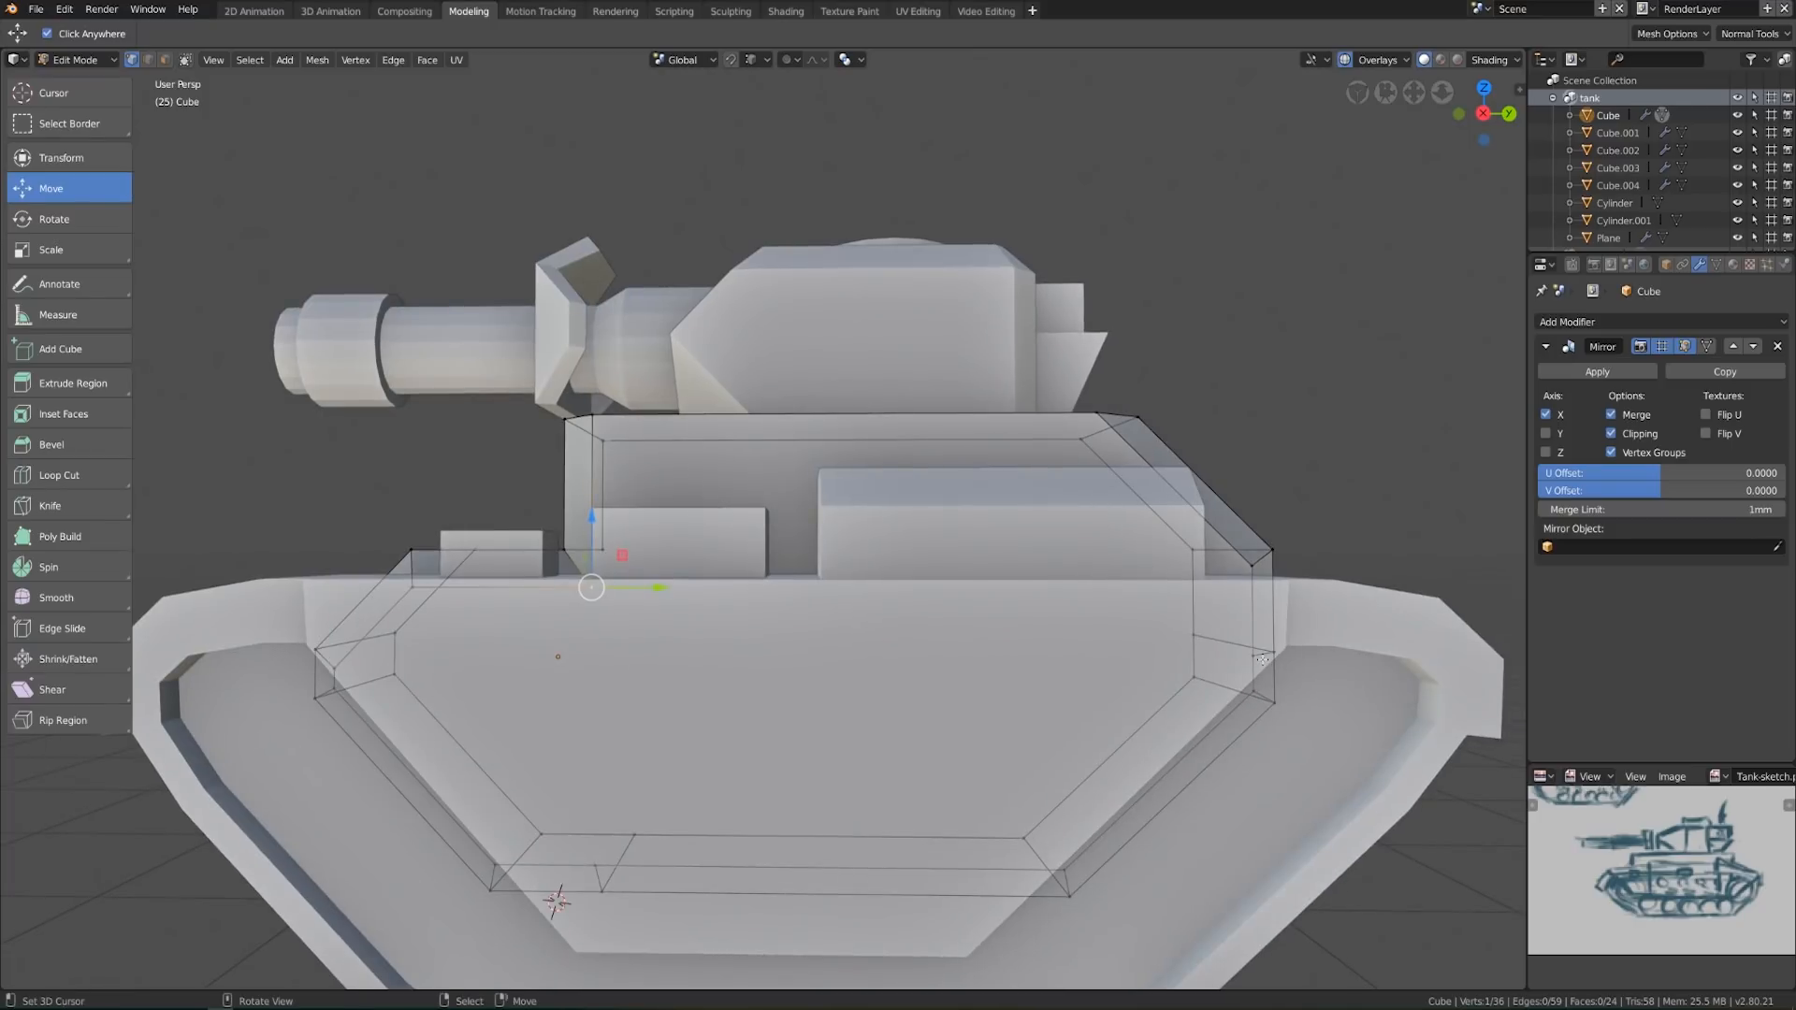
key(KP_1)
key(KP_3)
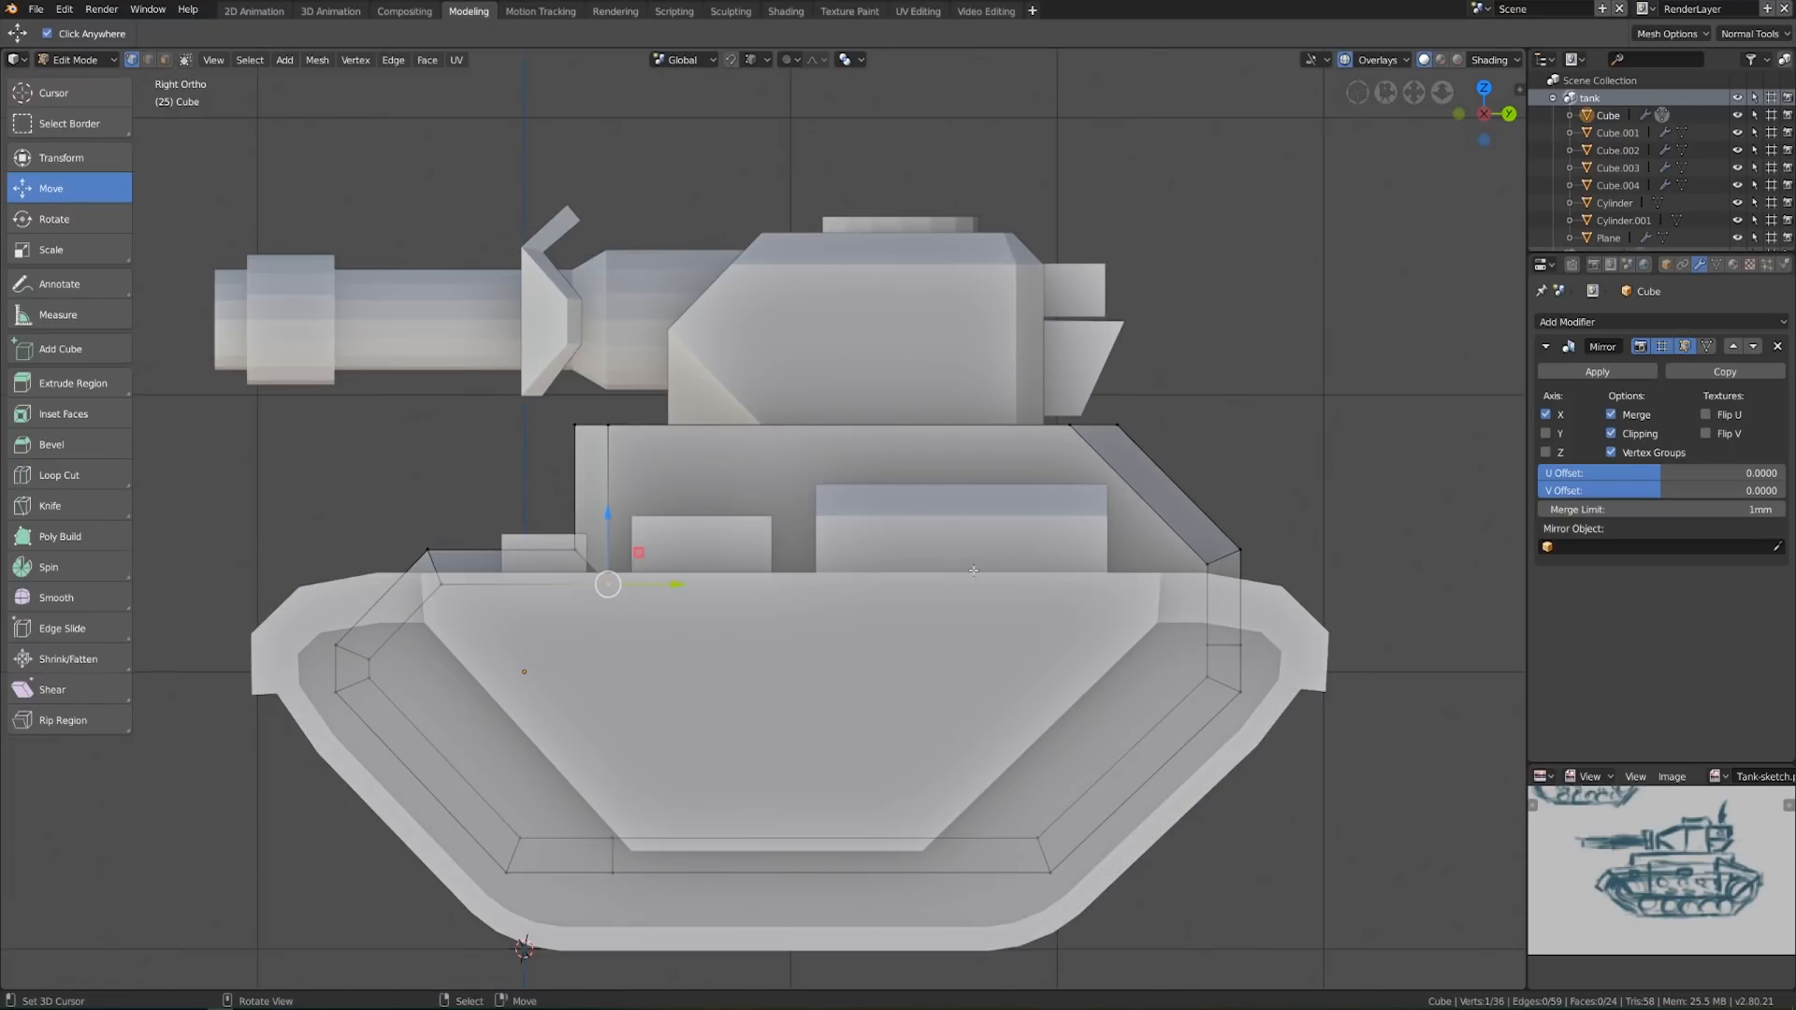
key(ctrl+r)
drag(1241, 608, 1244, 603)
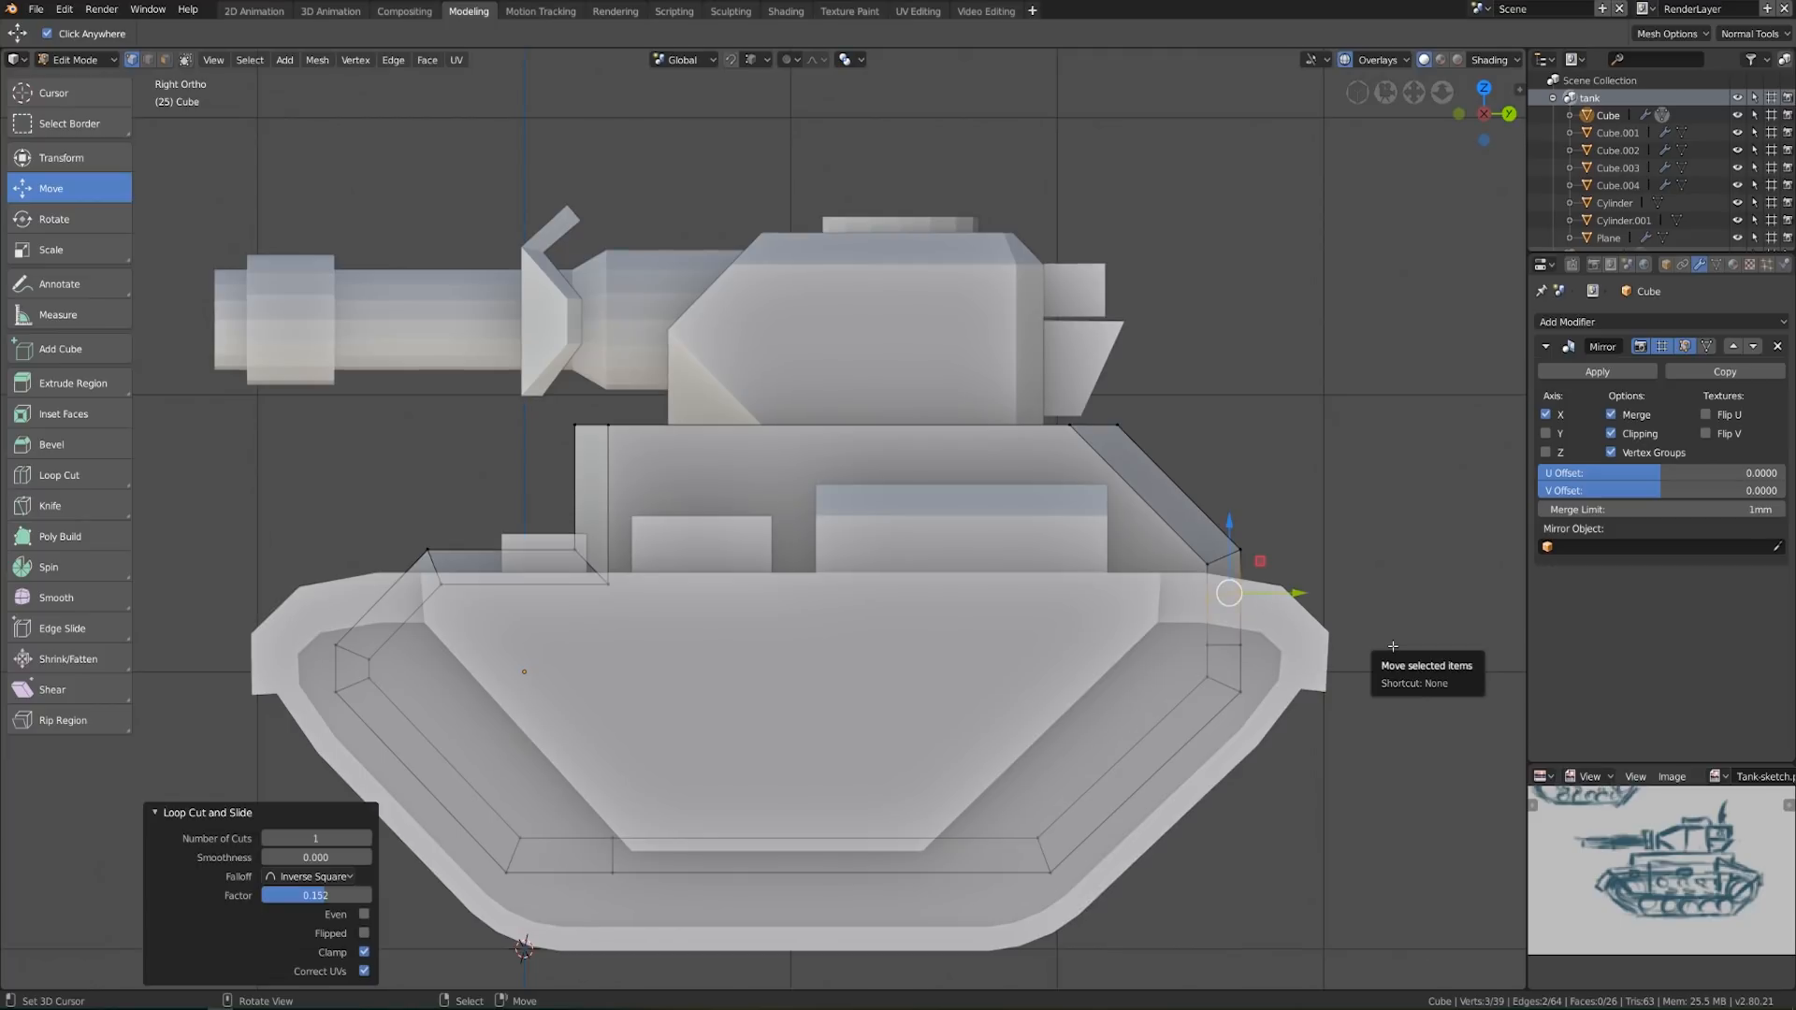
Flatten the new rear edge loop by scaling it to 0 along Z and raise it by 3.12 cm along Z
key(s)
key(z)
key(0)
key(Return)
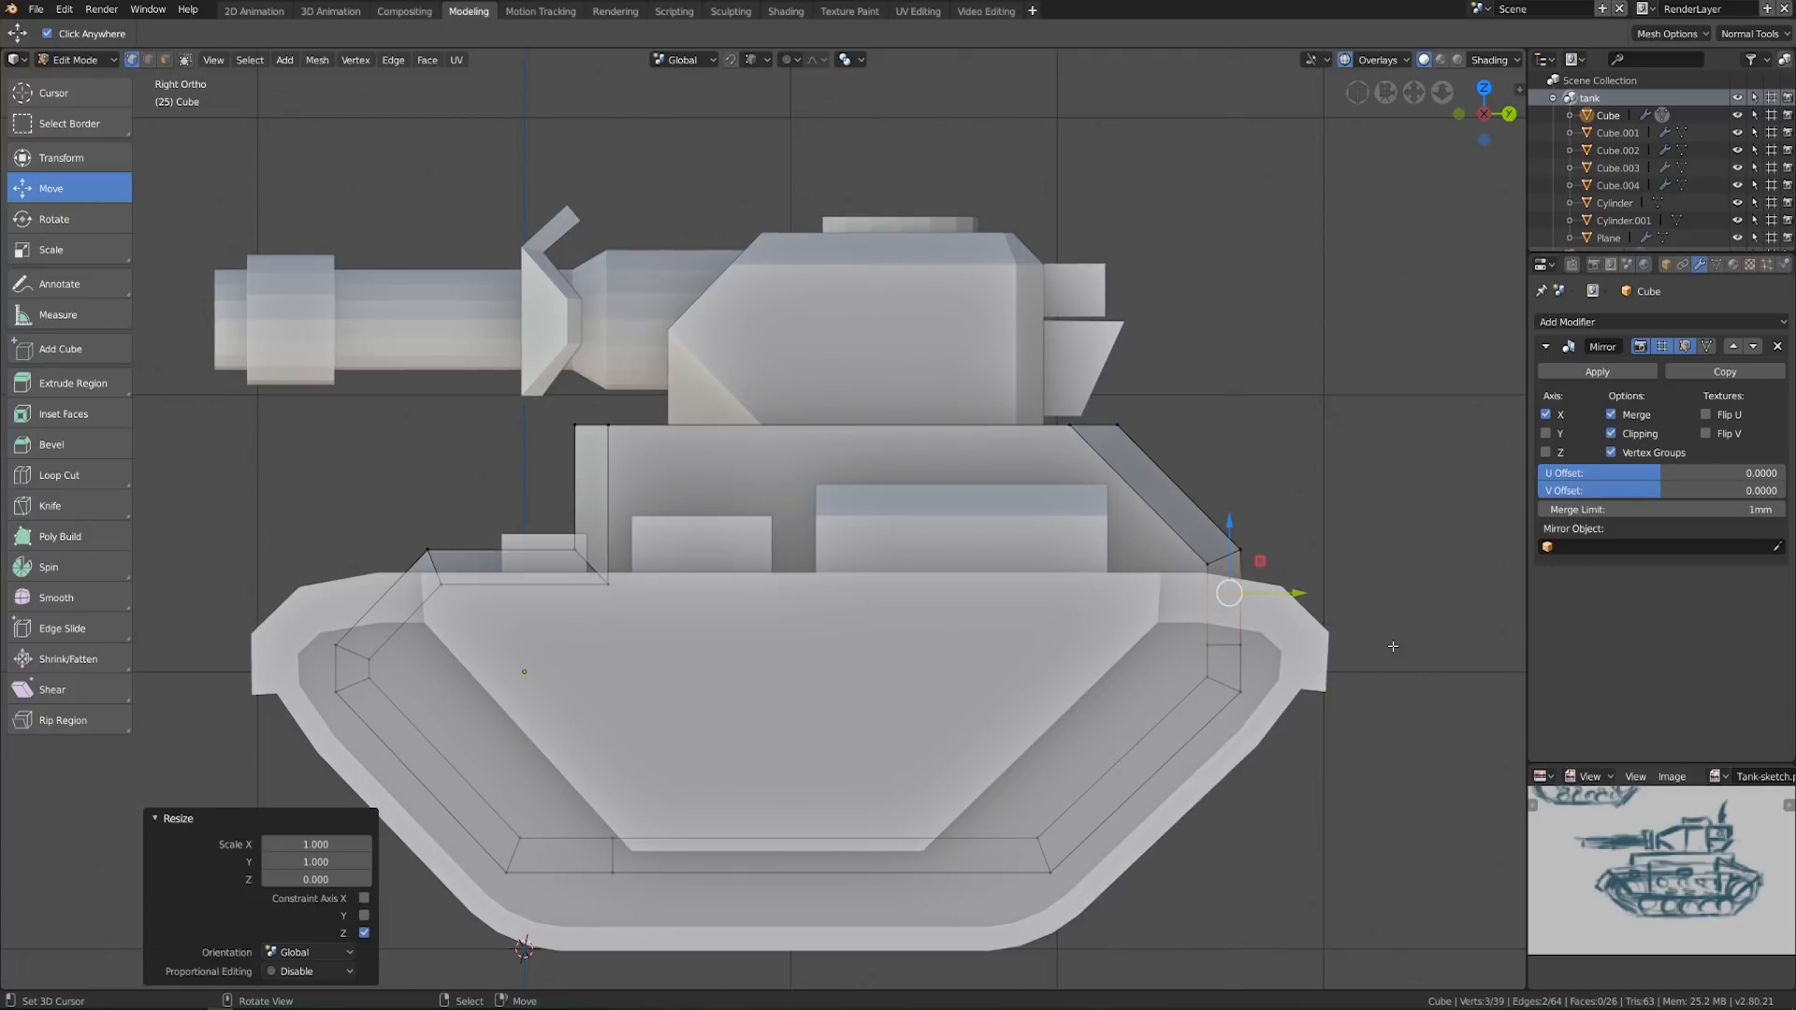
drag(1229, 517, 607, 589)
Try to connect the lower front corner vertex of the upper hull with the new rear loop's vertex
middle_drag(607, 590, 972, 698)
shift+click(982, 641)
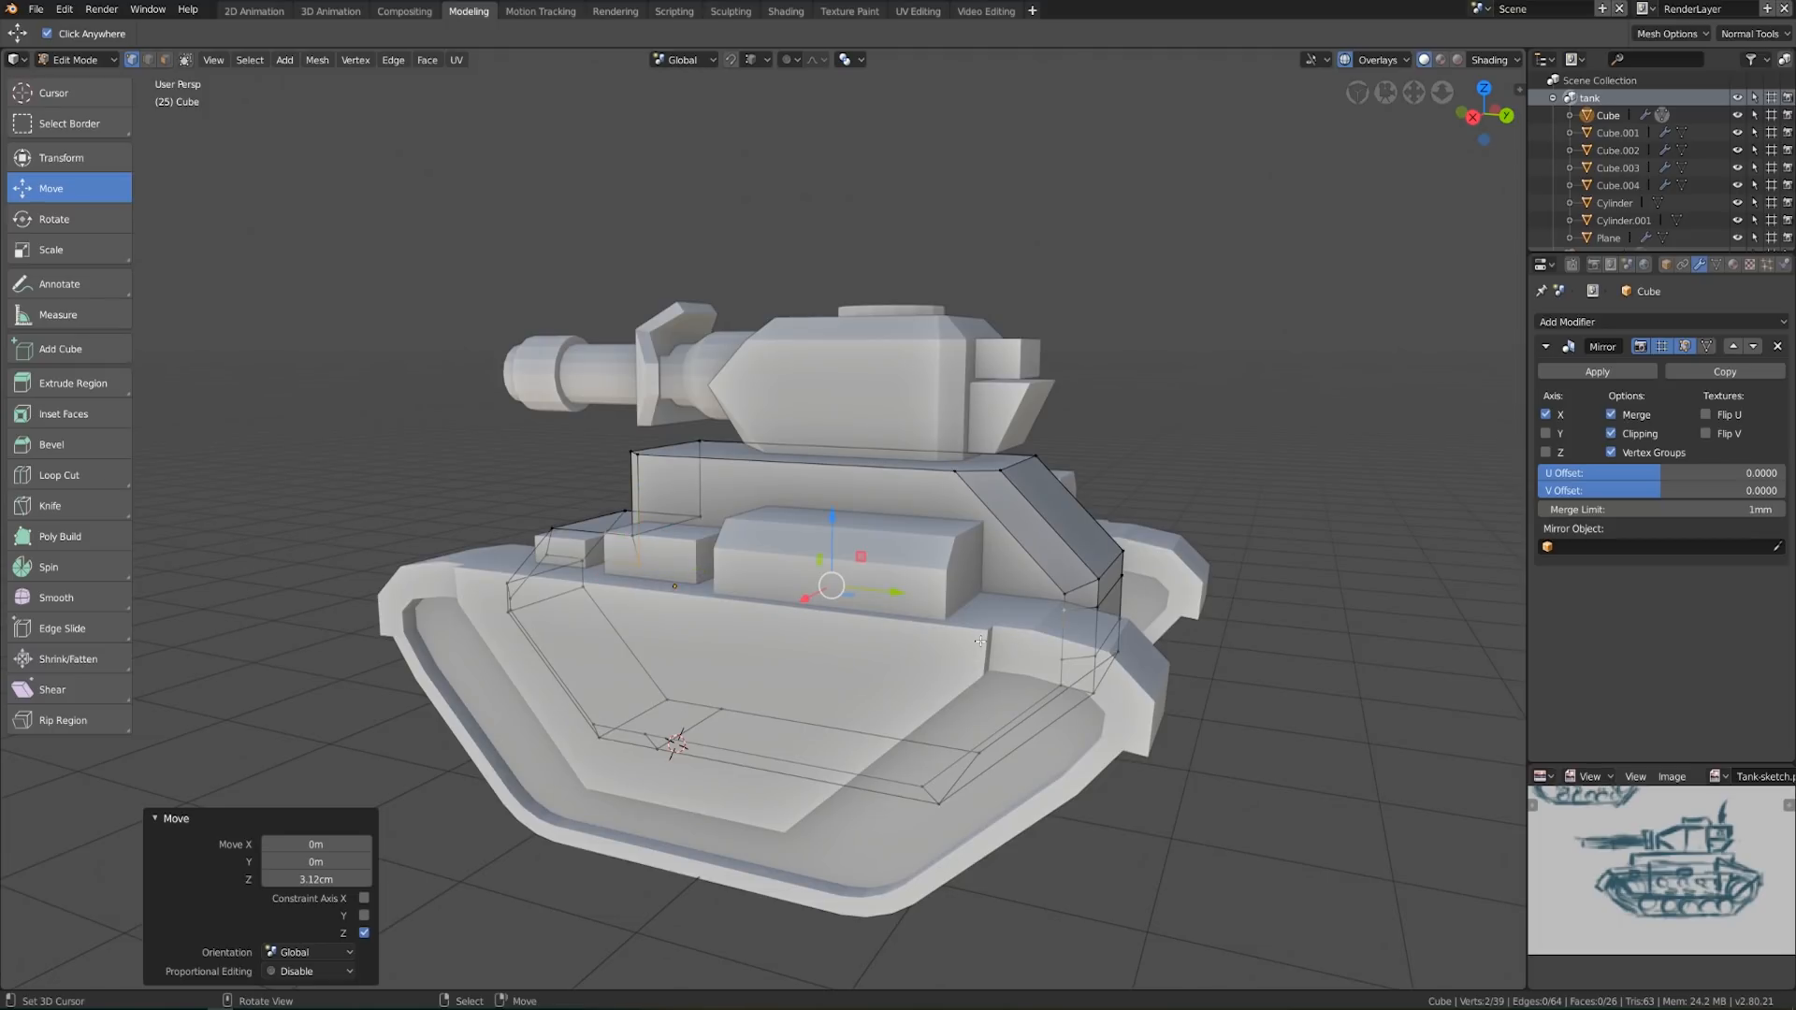
key(j)
Select the hull side's front corner vertex and the rear vertex at about the same height, and connect them with an edge
middle_drag(979, 642, 439, 740)
scroll(1010, 683, up, 3)
click(348, 672)
key(KP_3)
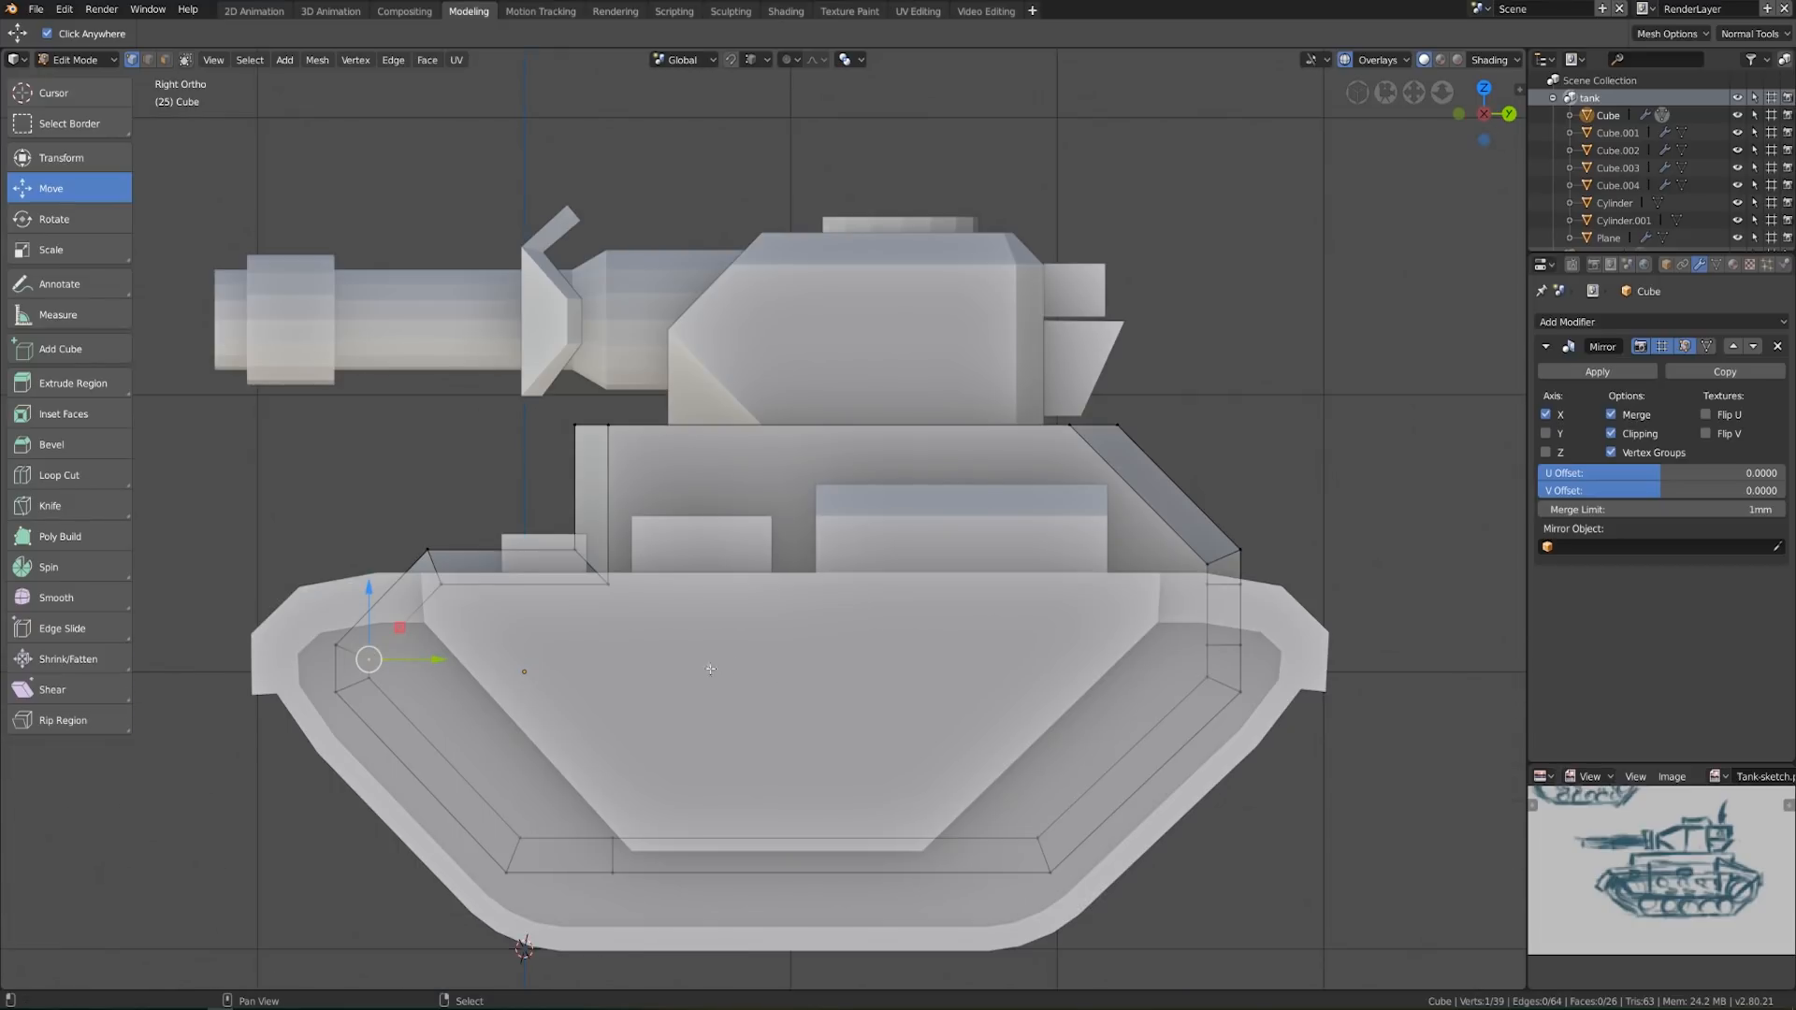
shift+click(1254, 647)
scroll(1254, 647, down, 2)
middle_drag(1254, 648, 417, 662)
click(1071, 694)
shift+click(417, 662)
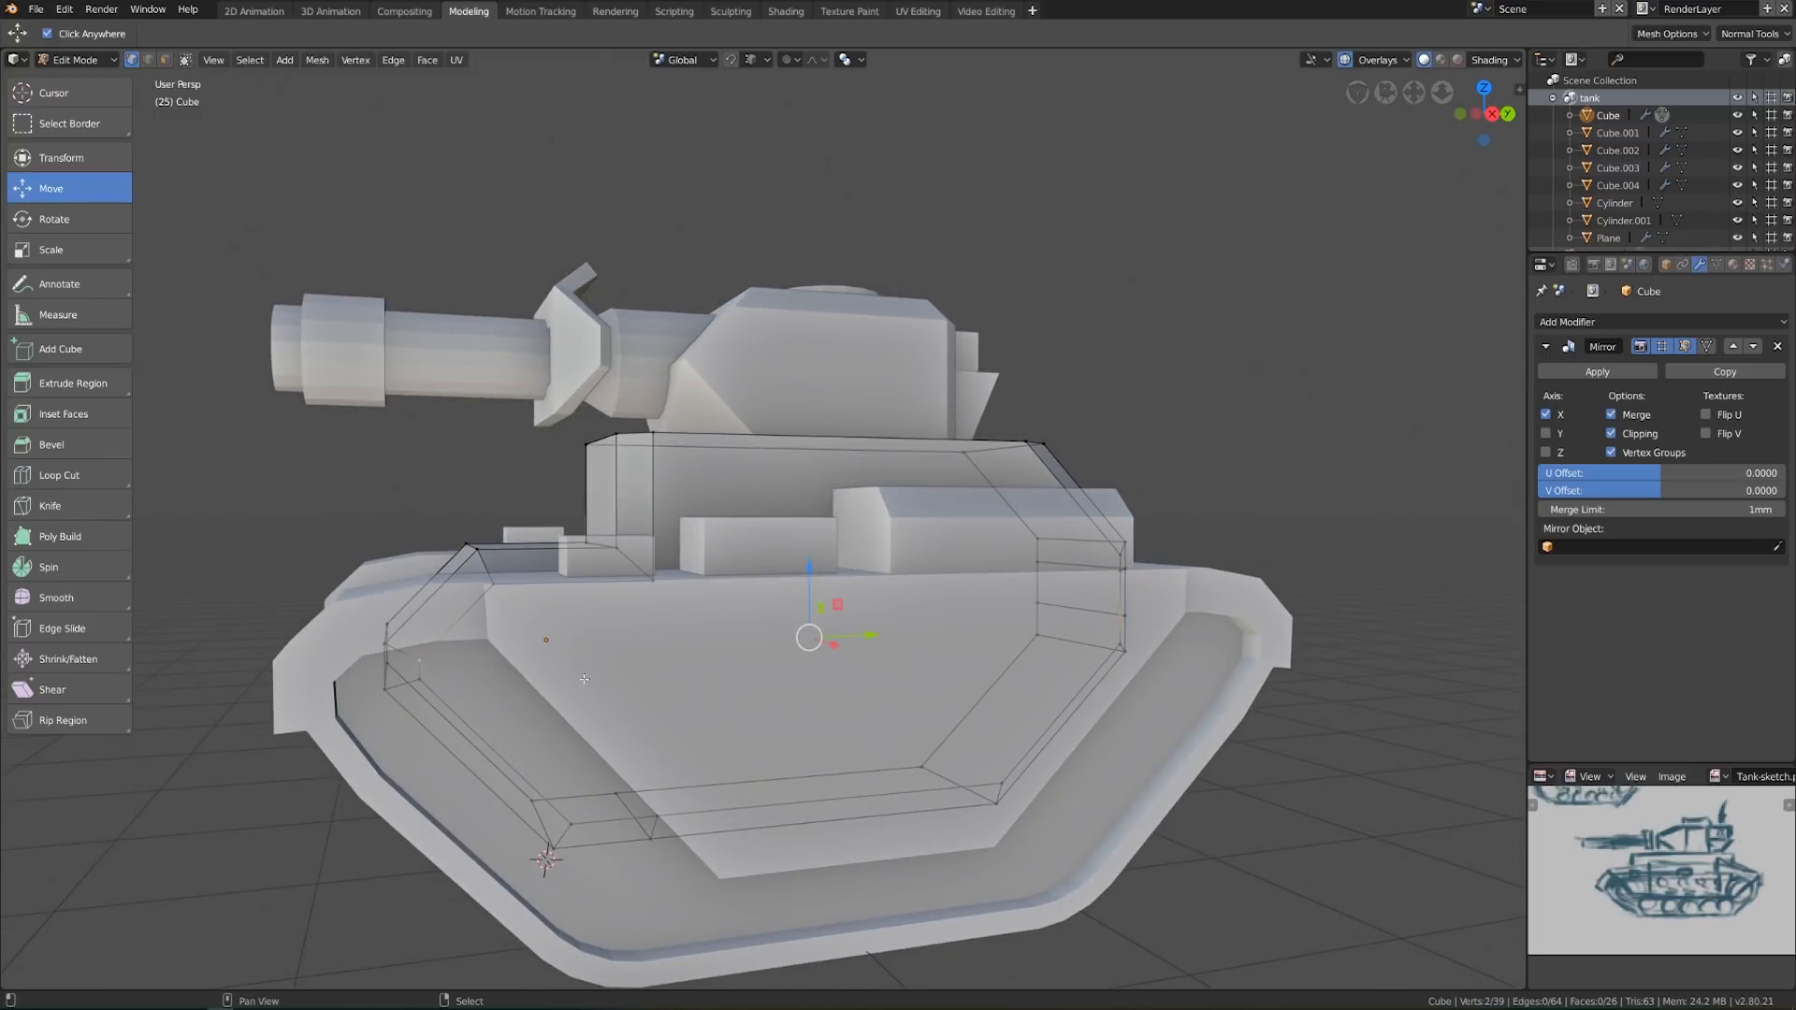
Select the rear edges at the end of the new side edge and lower them by 5.18 cm along Z, level with the front vertex
key(KP_3)
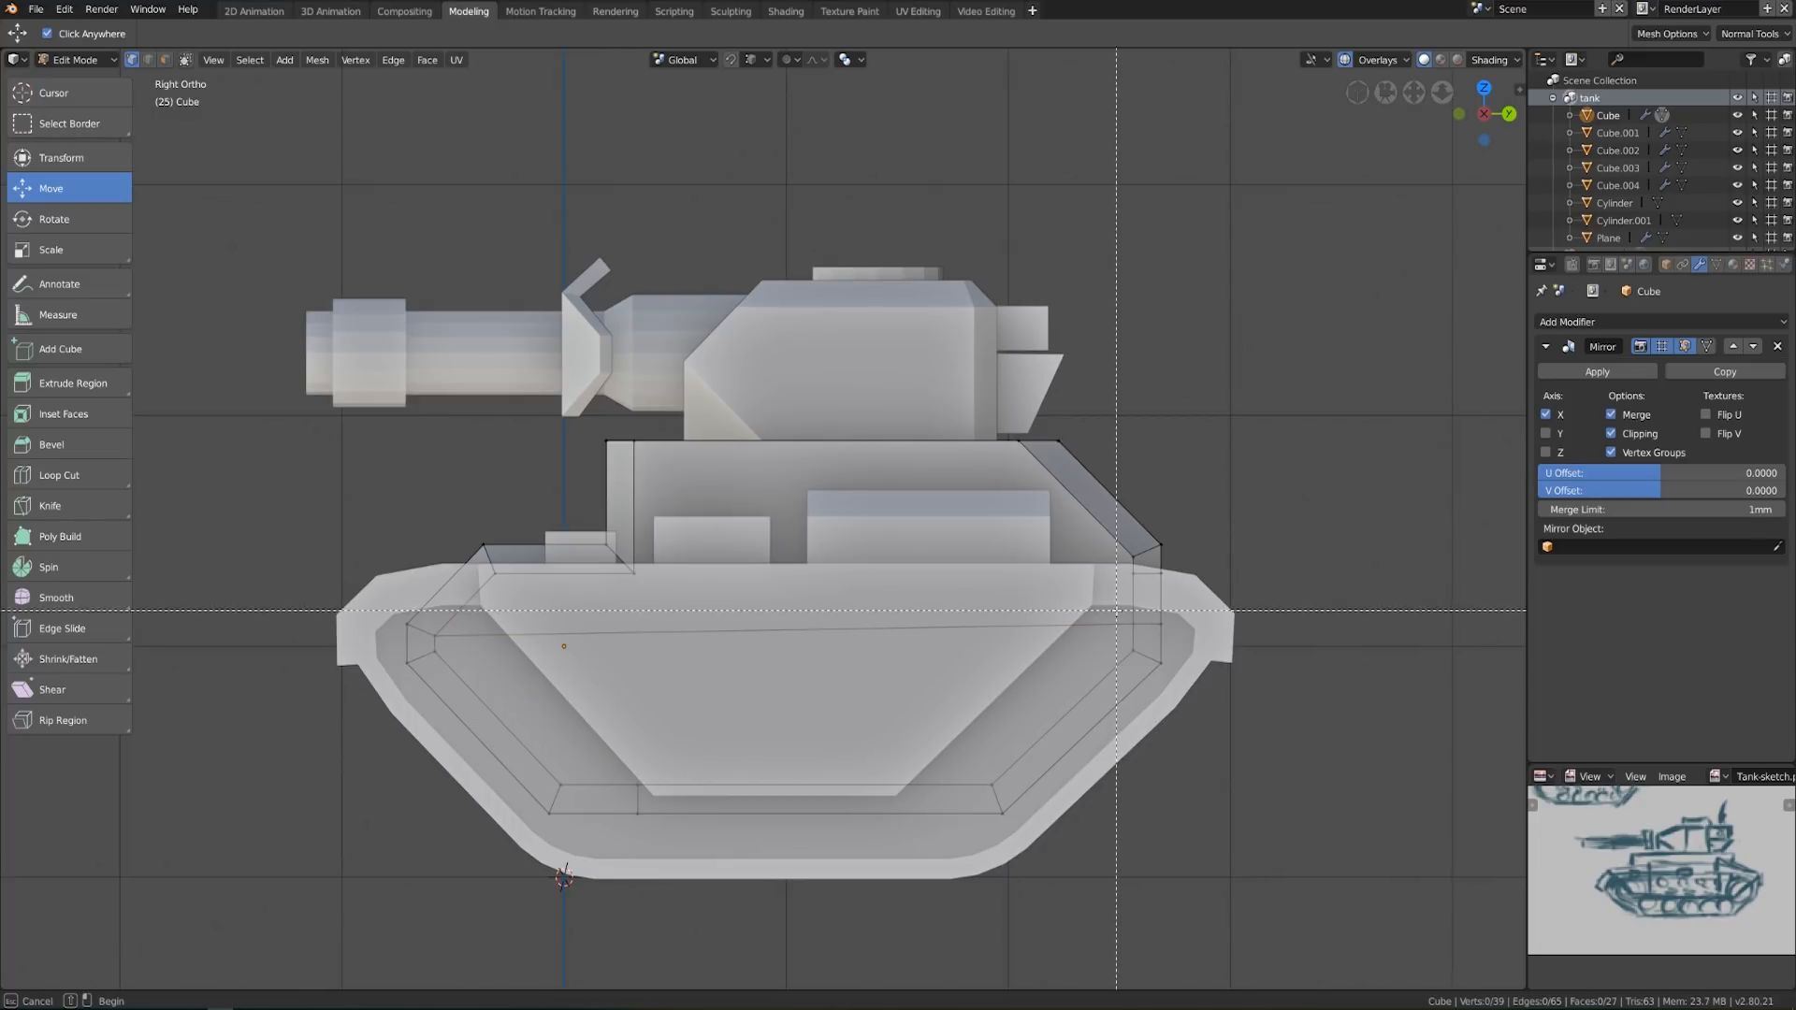
shift+click(1135, 666)
middle_drag(1135, 666, 1038, 707)
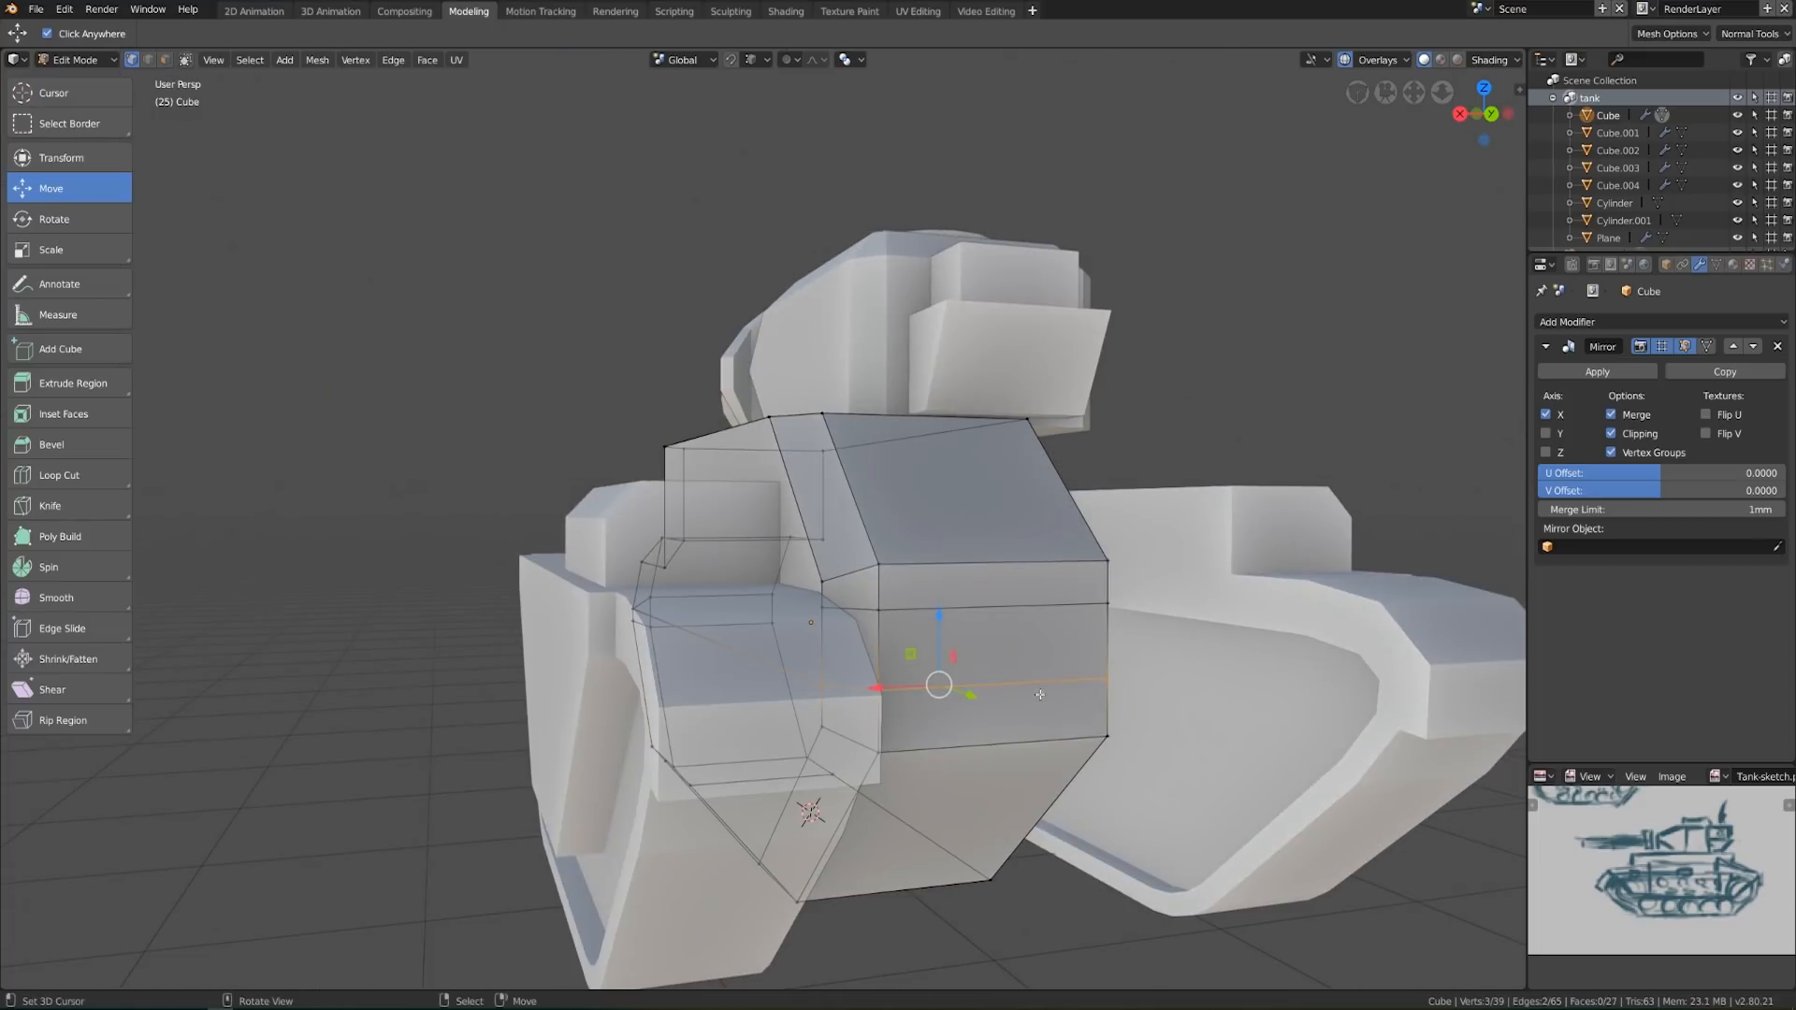
key(g)
key(g)
click(1044, 701)
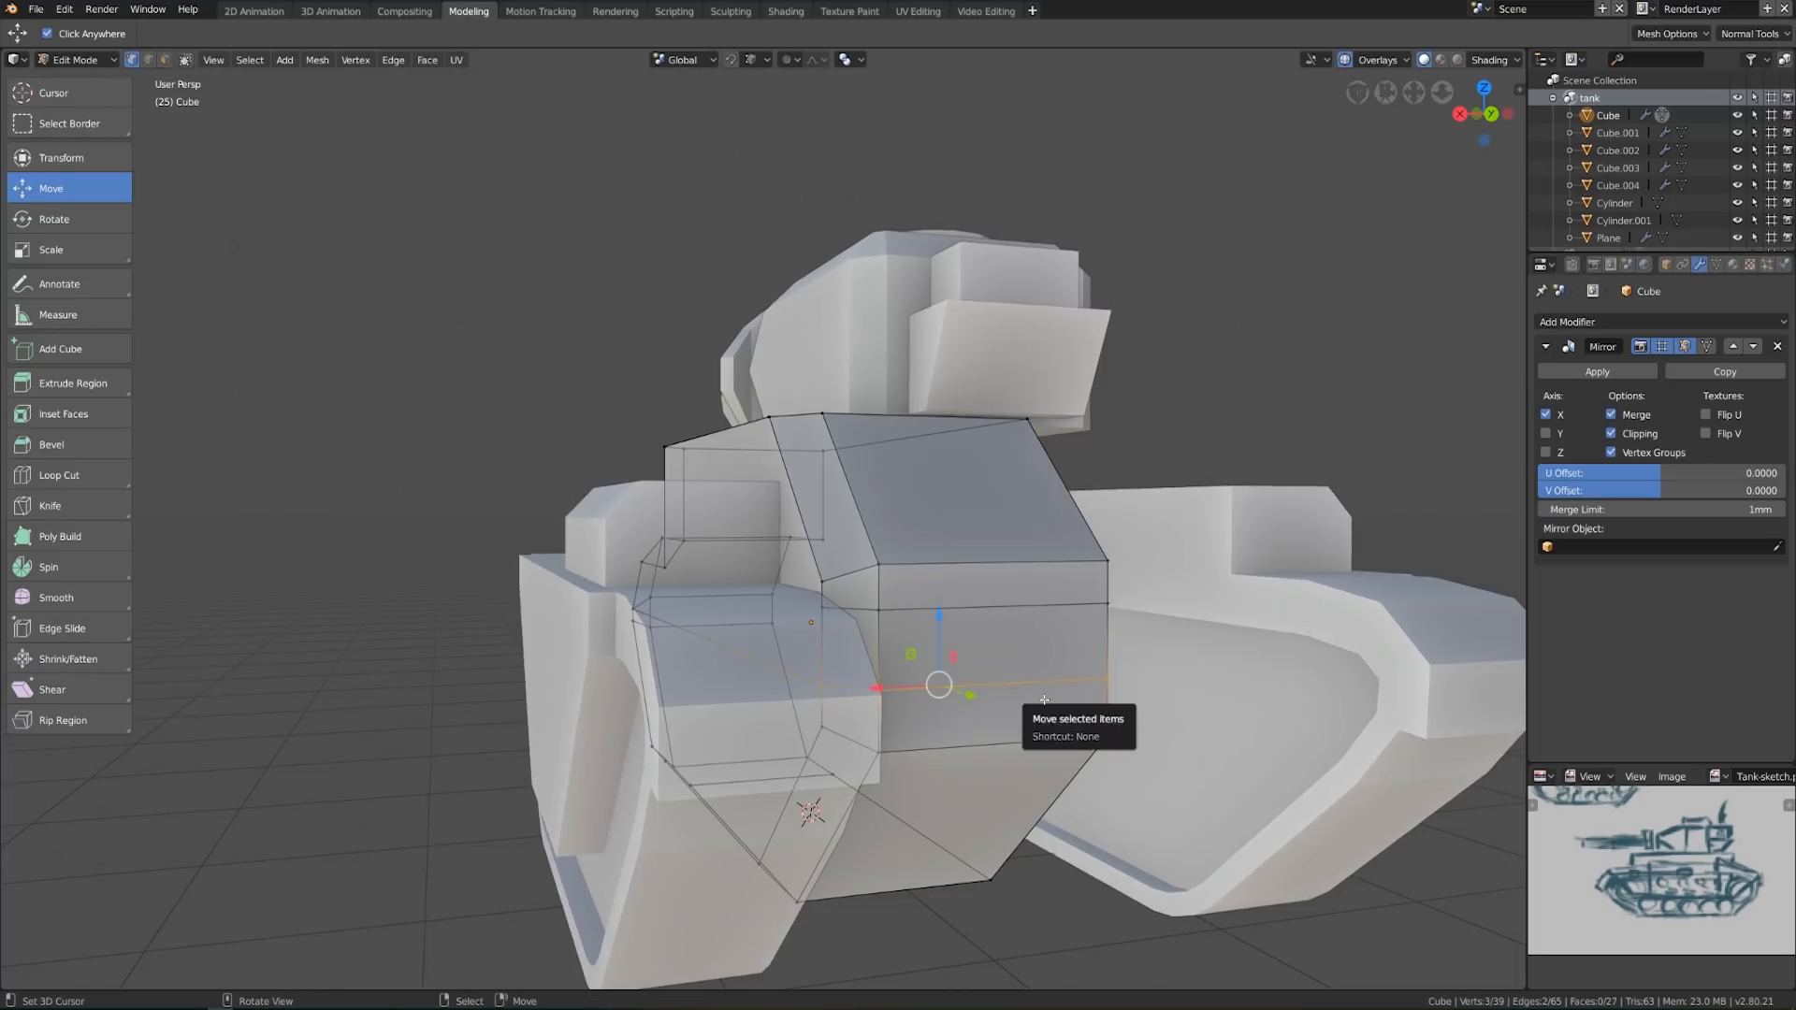
key(KP_1)
key(KP_3)
key(g)
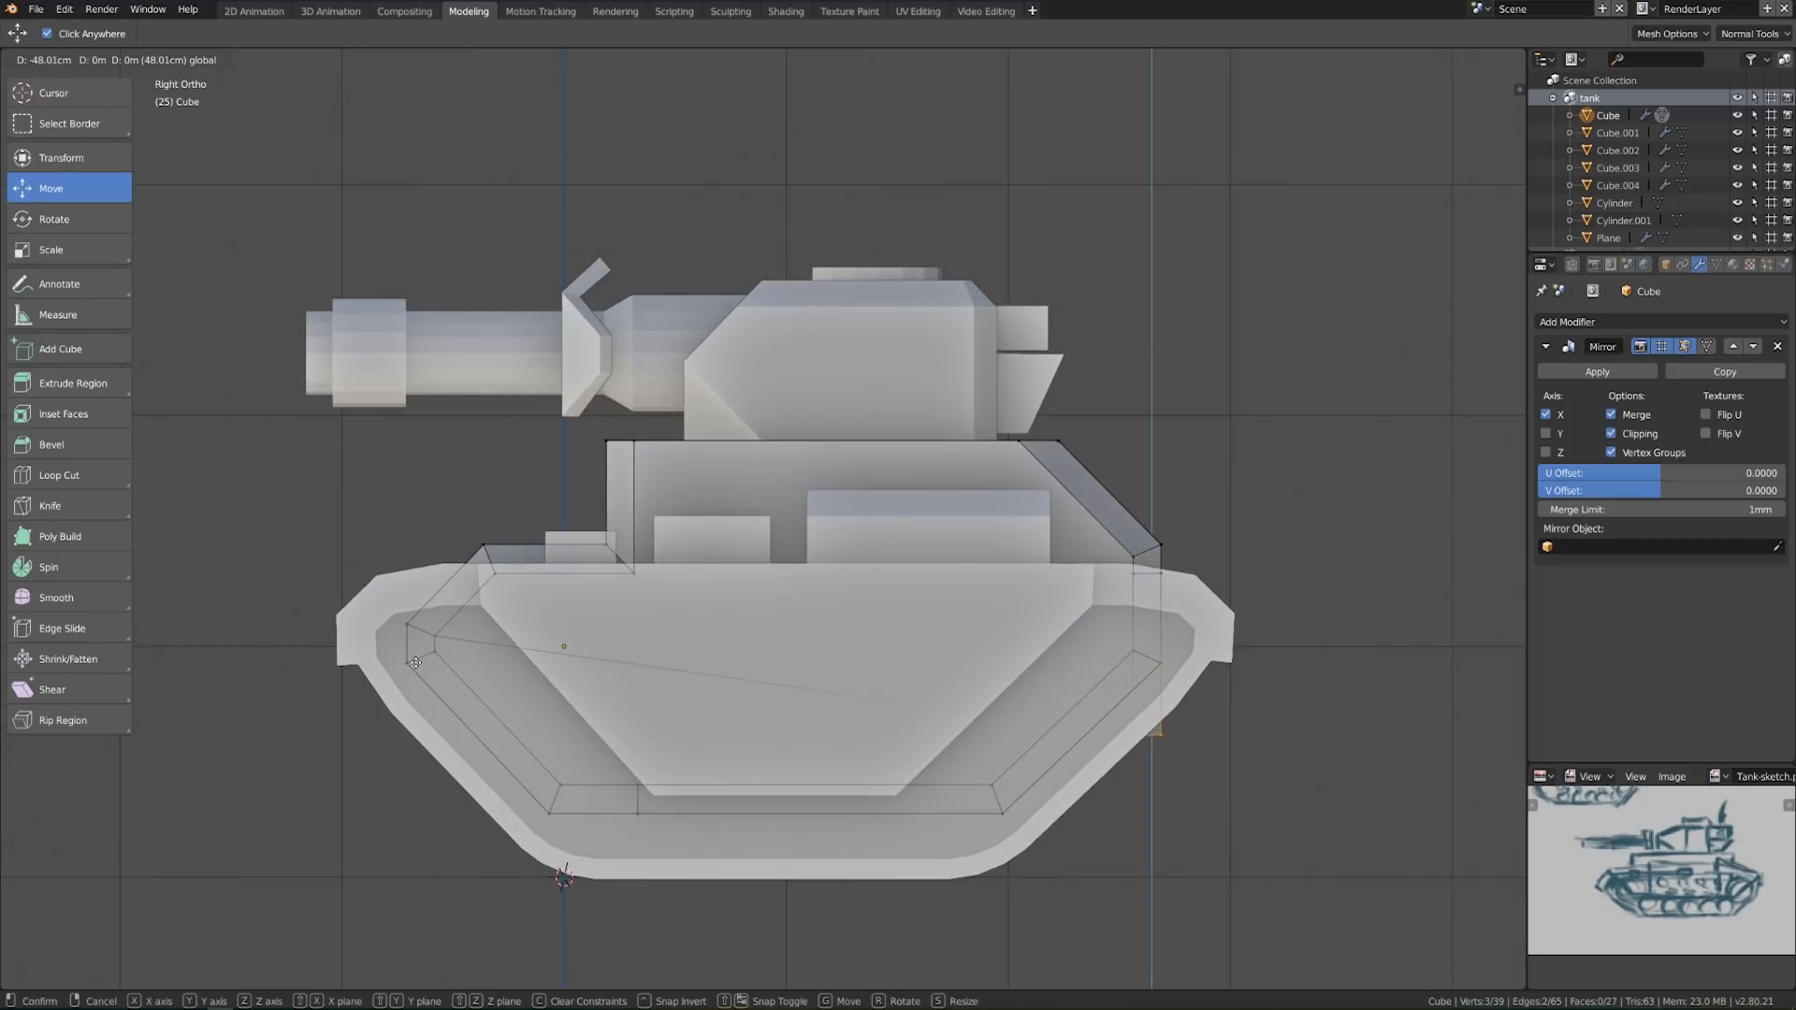
click(432, 632)
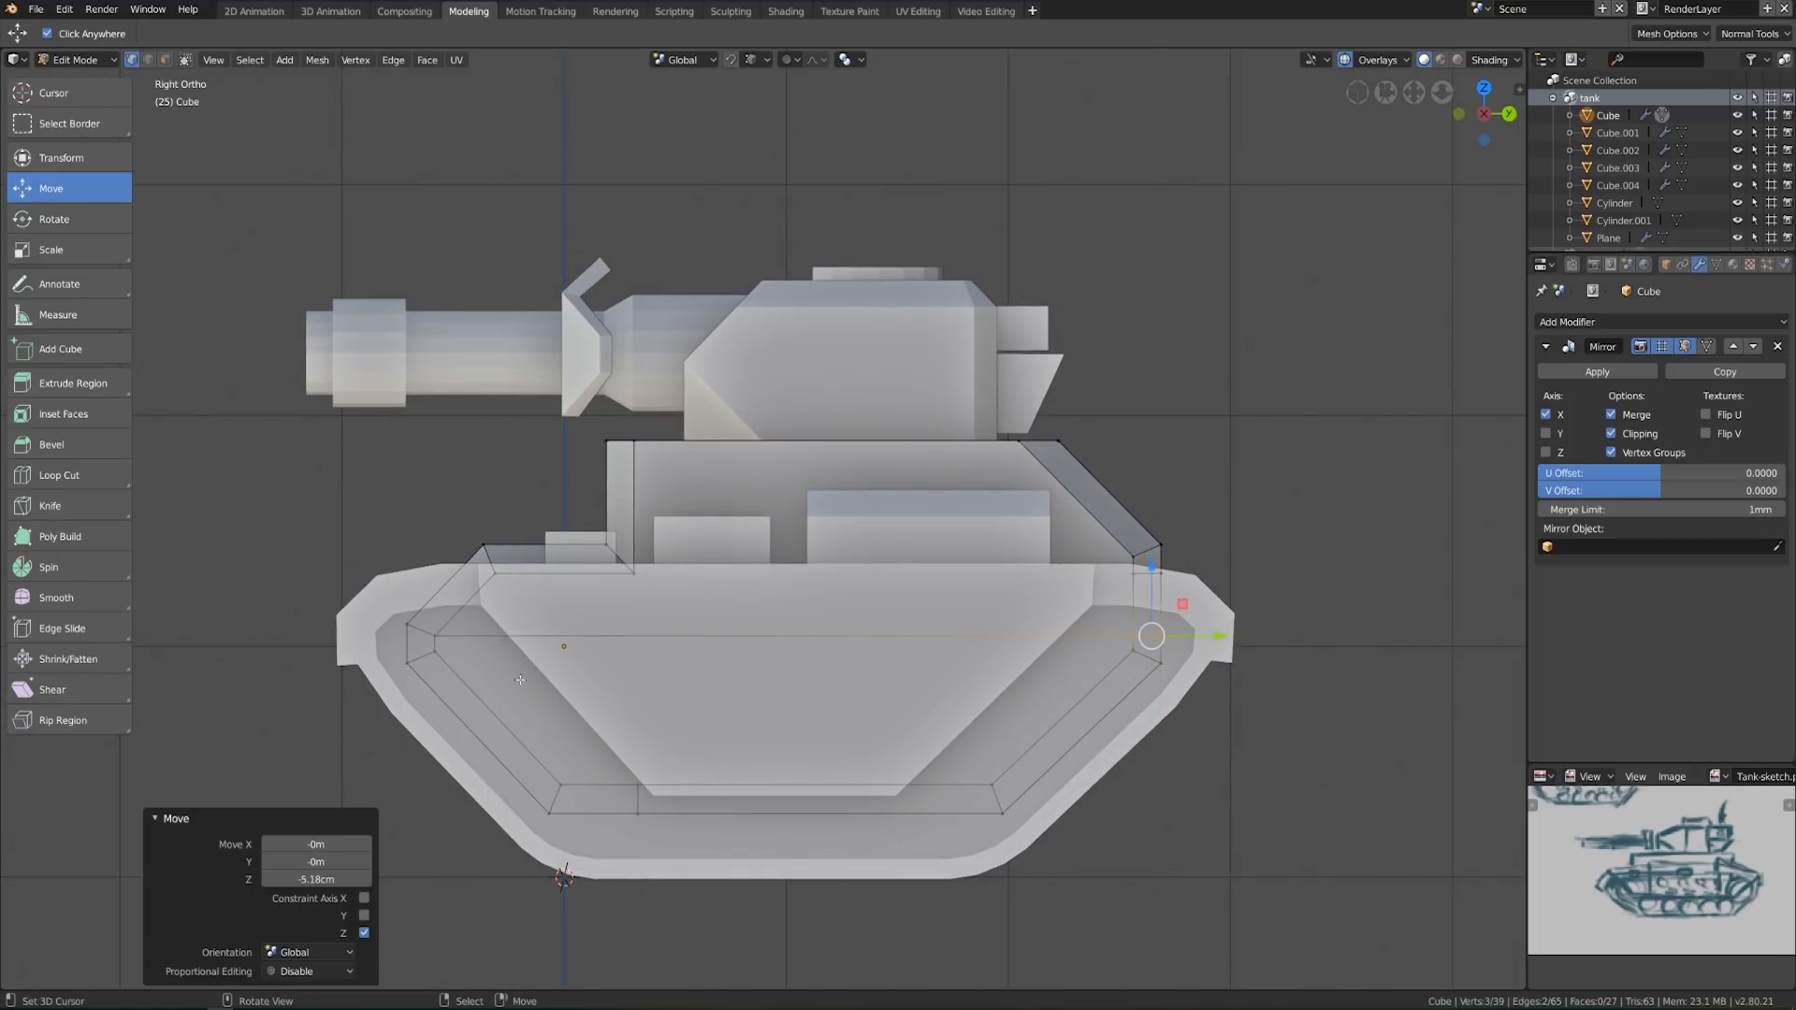
In face select mode, extrude the lower side face of the hull outward toward the track, and return to Object Mode
click(166, 59)
click(750, 740)
scroll(750, 740, down, 2)
middle_drag(750, 740, 946, 703)
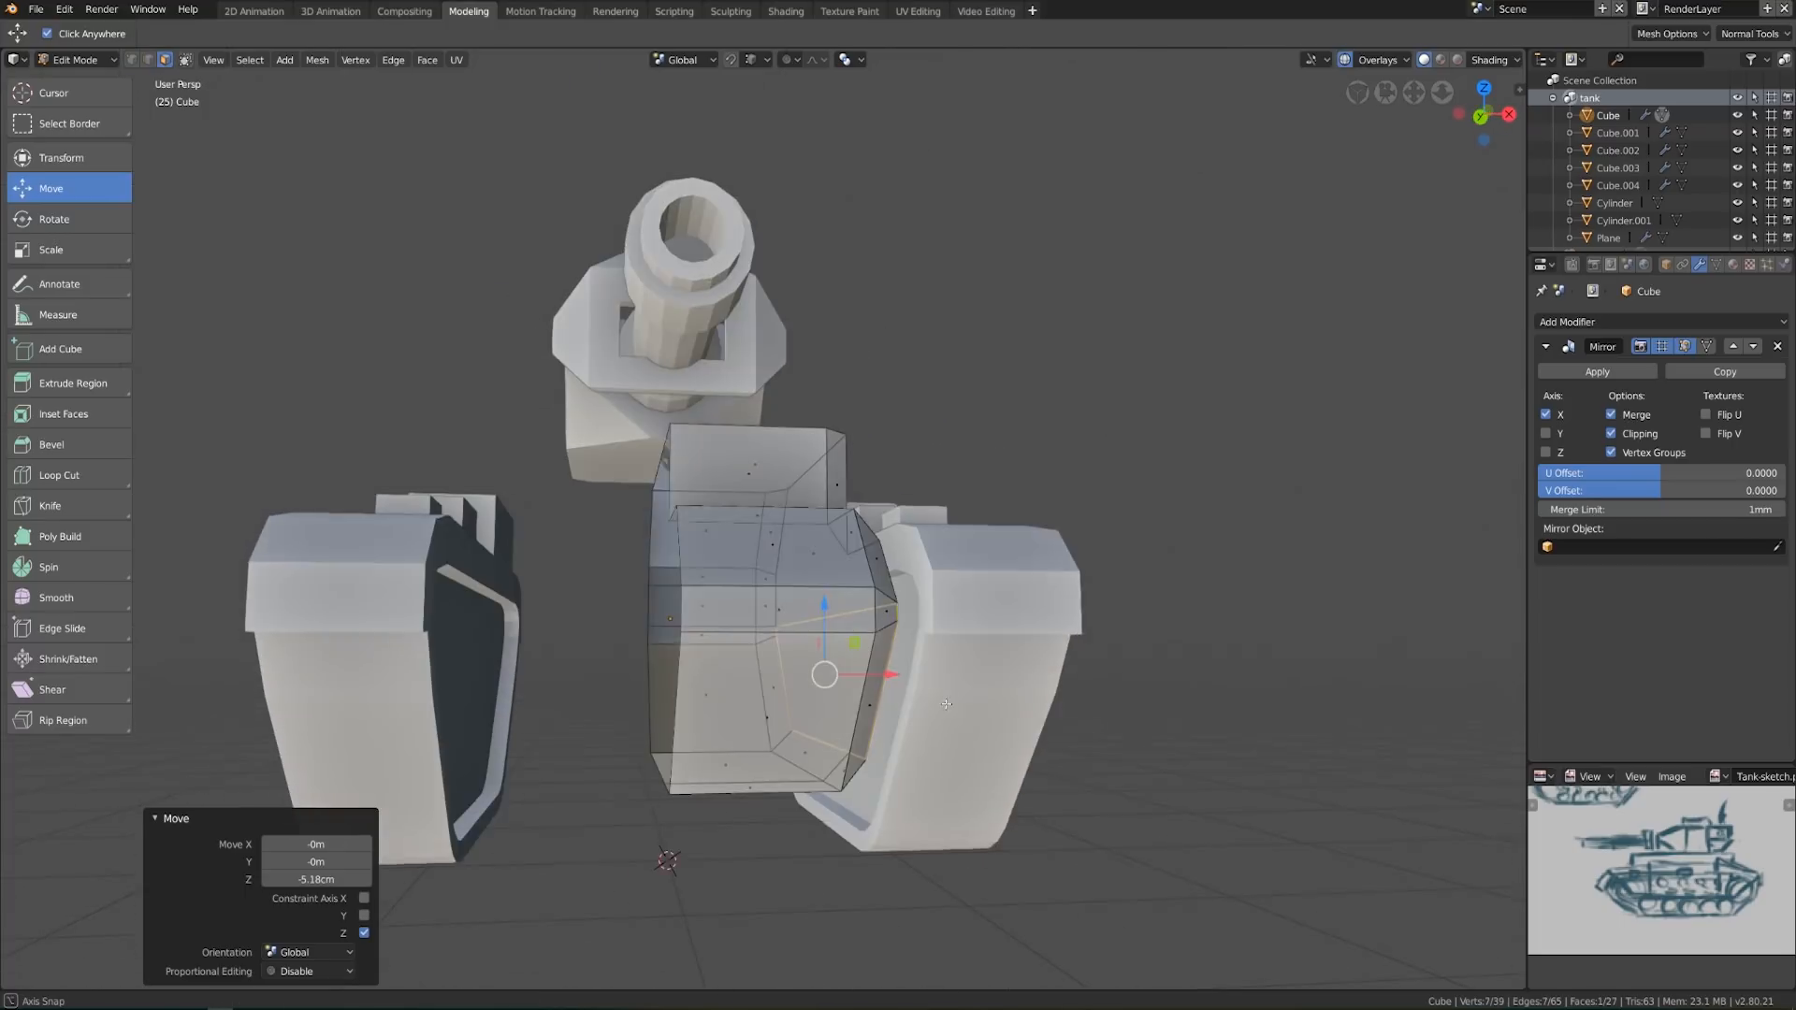
scroll(946, 703, up, 3)
key(e)
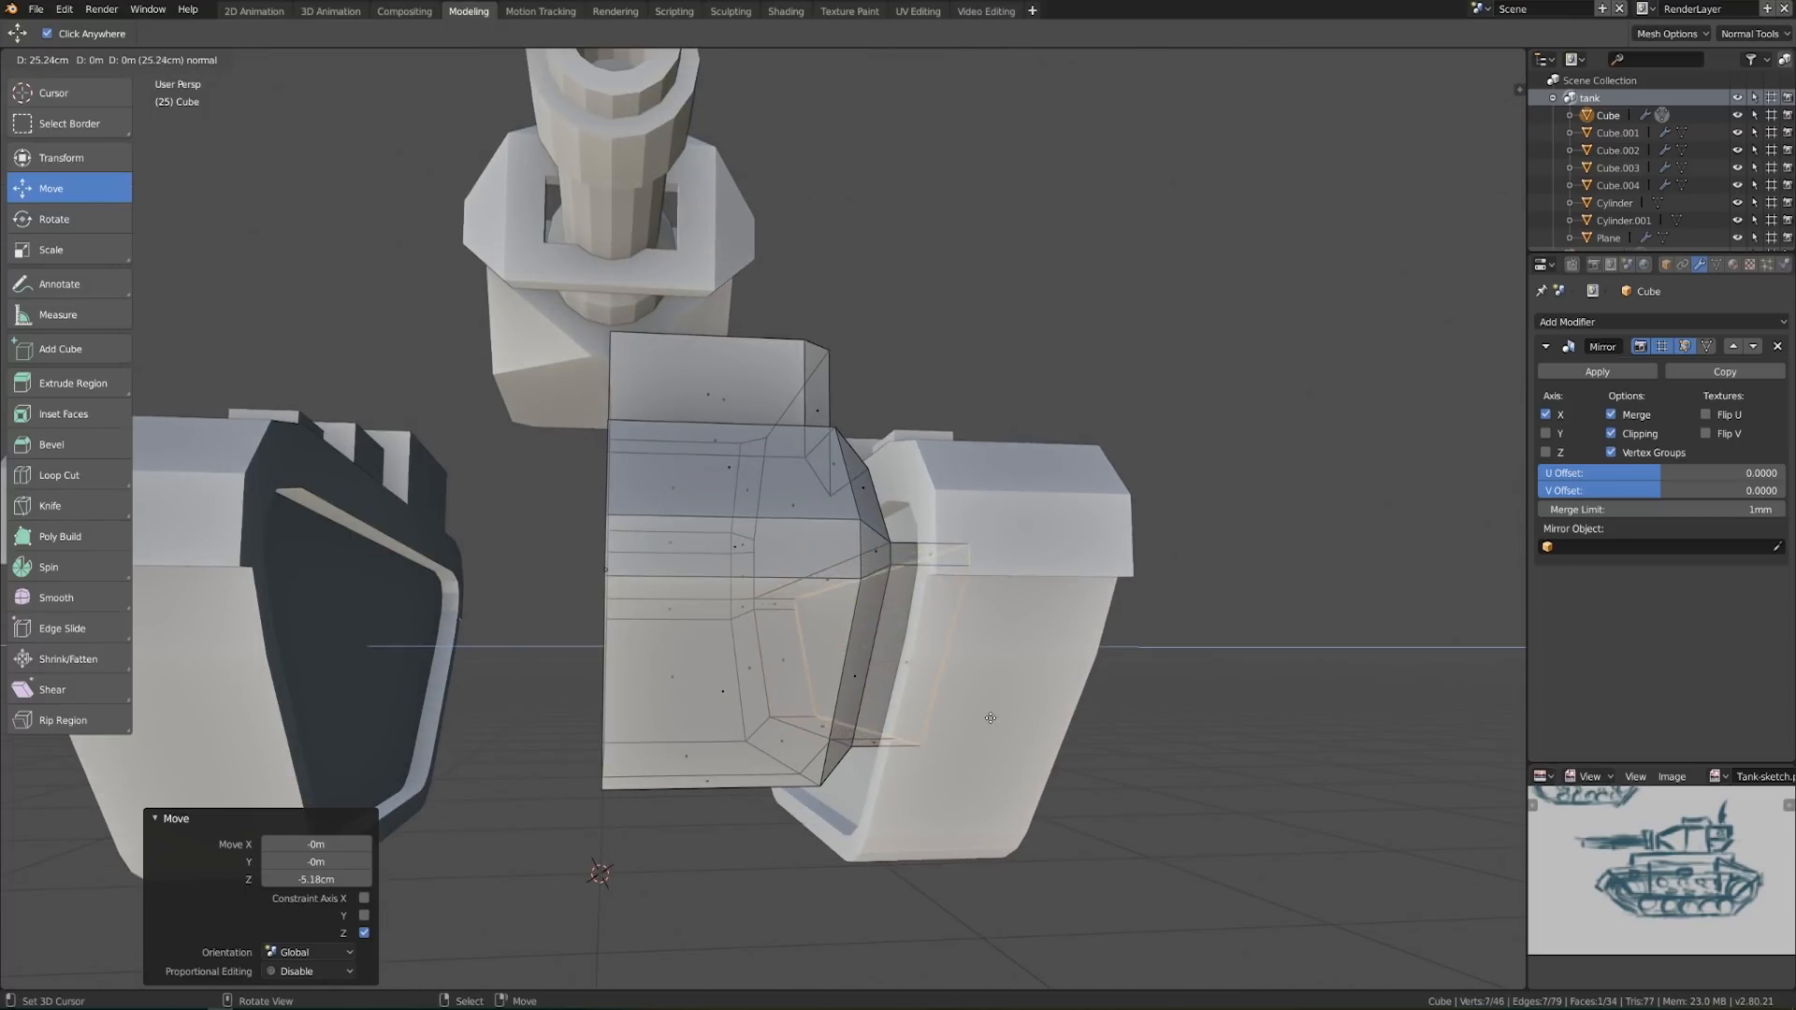
click(966, 720)
key(Tab)
scroll(821, 744, down, 4)
middle_drag(817, 743, 815, 787)
scroll(815, 786, up, 2)
scroll(816, 786, up, 8)
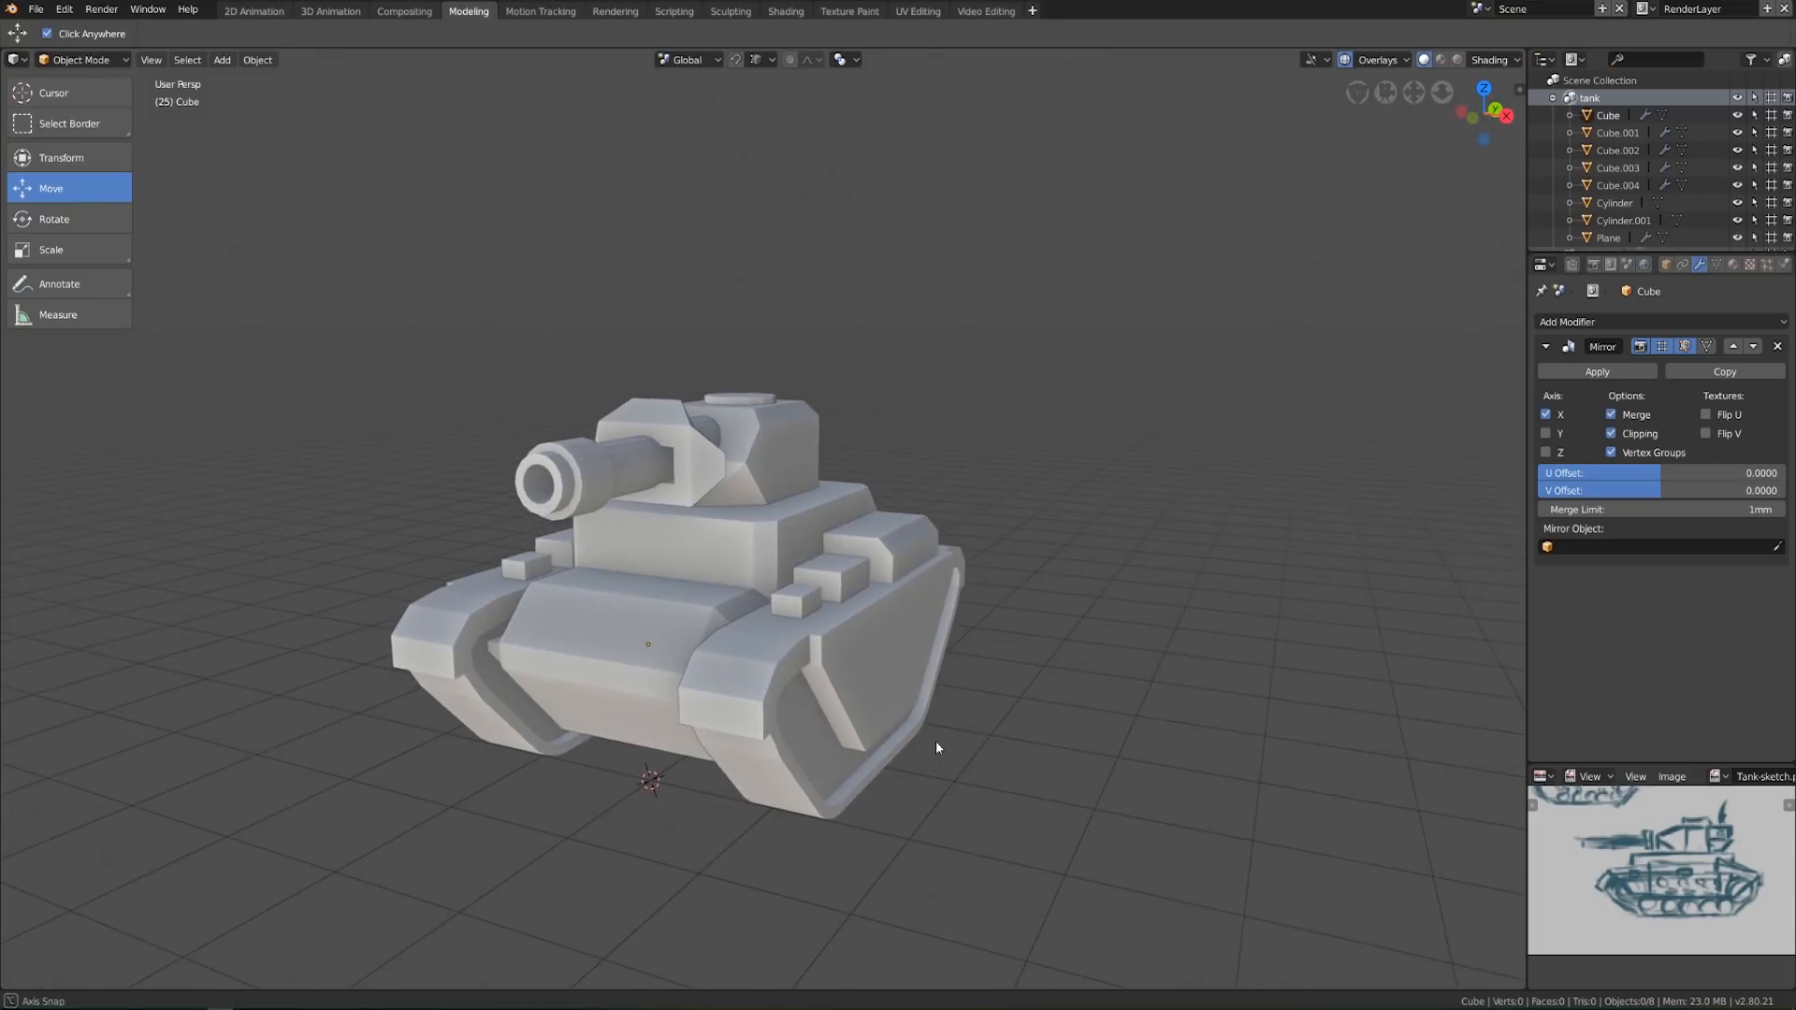
middle_drag(935, 741, 850, 752)
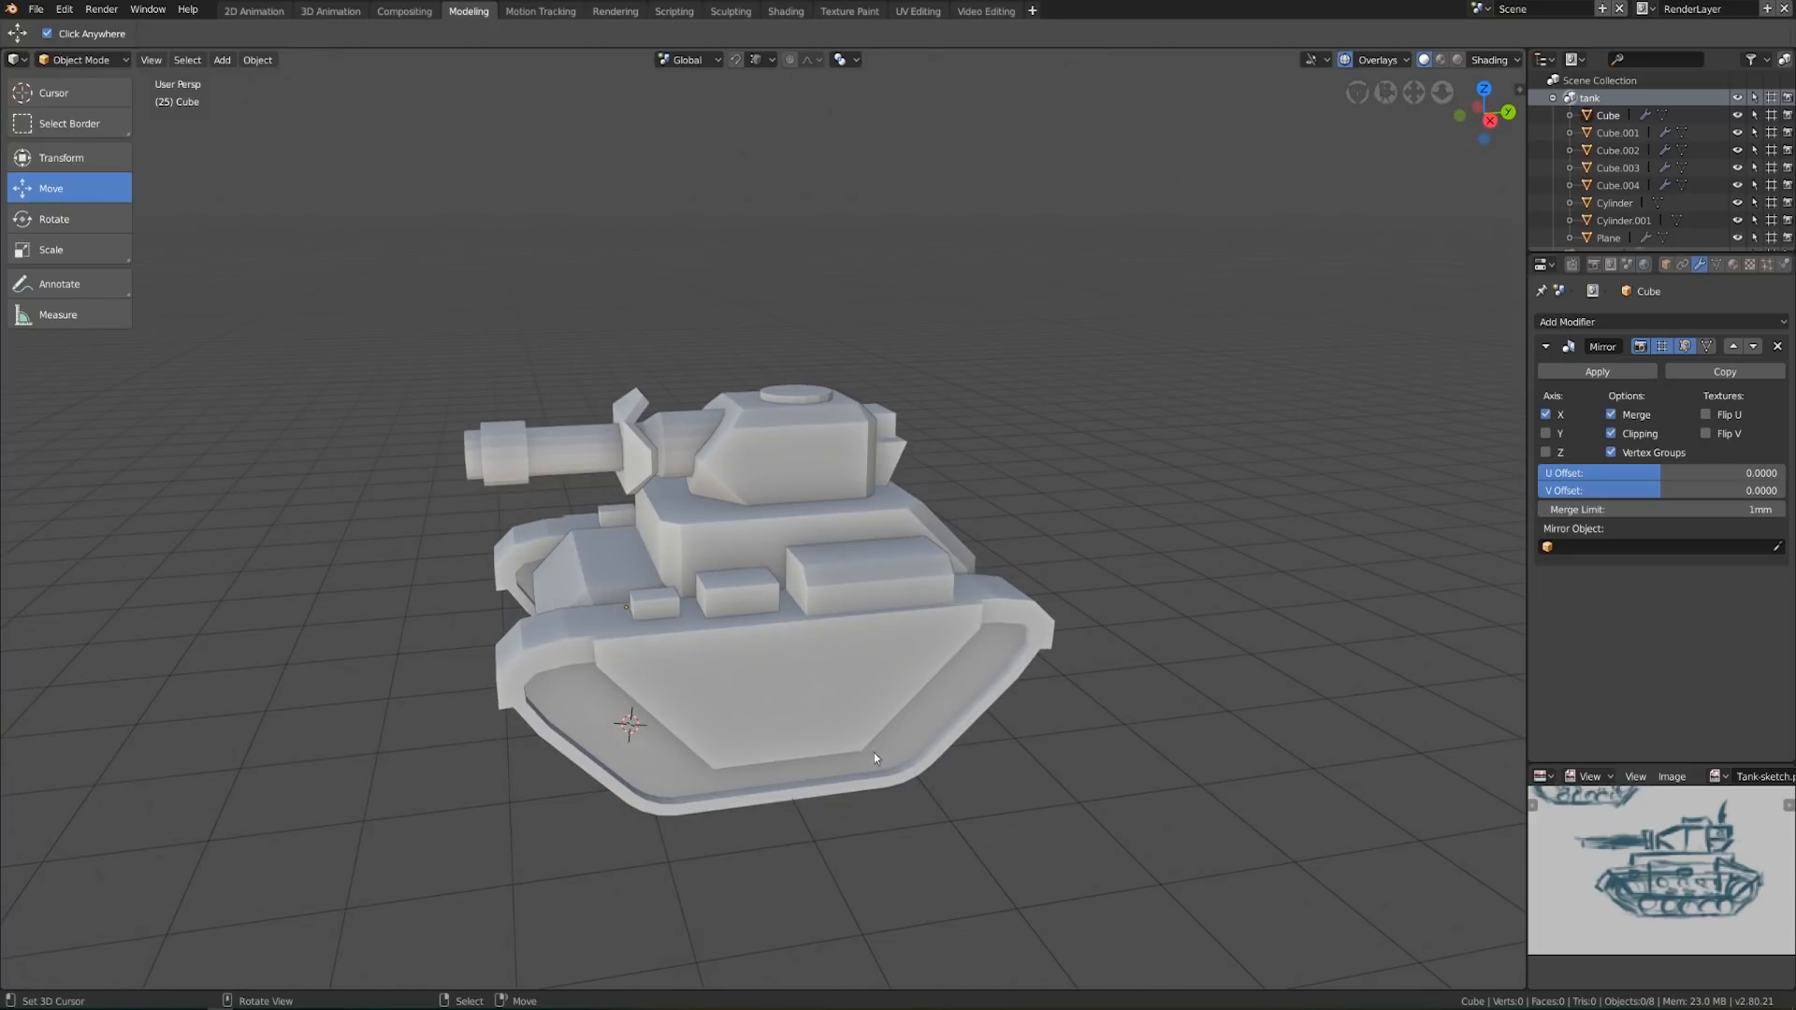
Place the 3D cursor behind the large track box and add a cylinder there with 12 vertices
middle_drag(873, 751, 881, 695)
scroll(913, 619, up, 3)
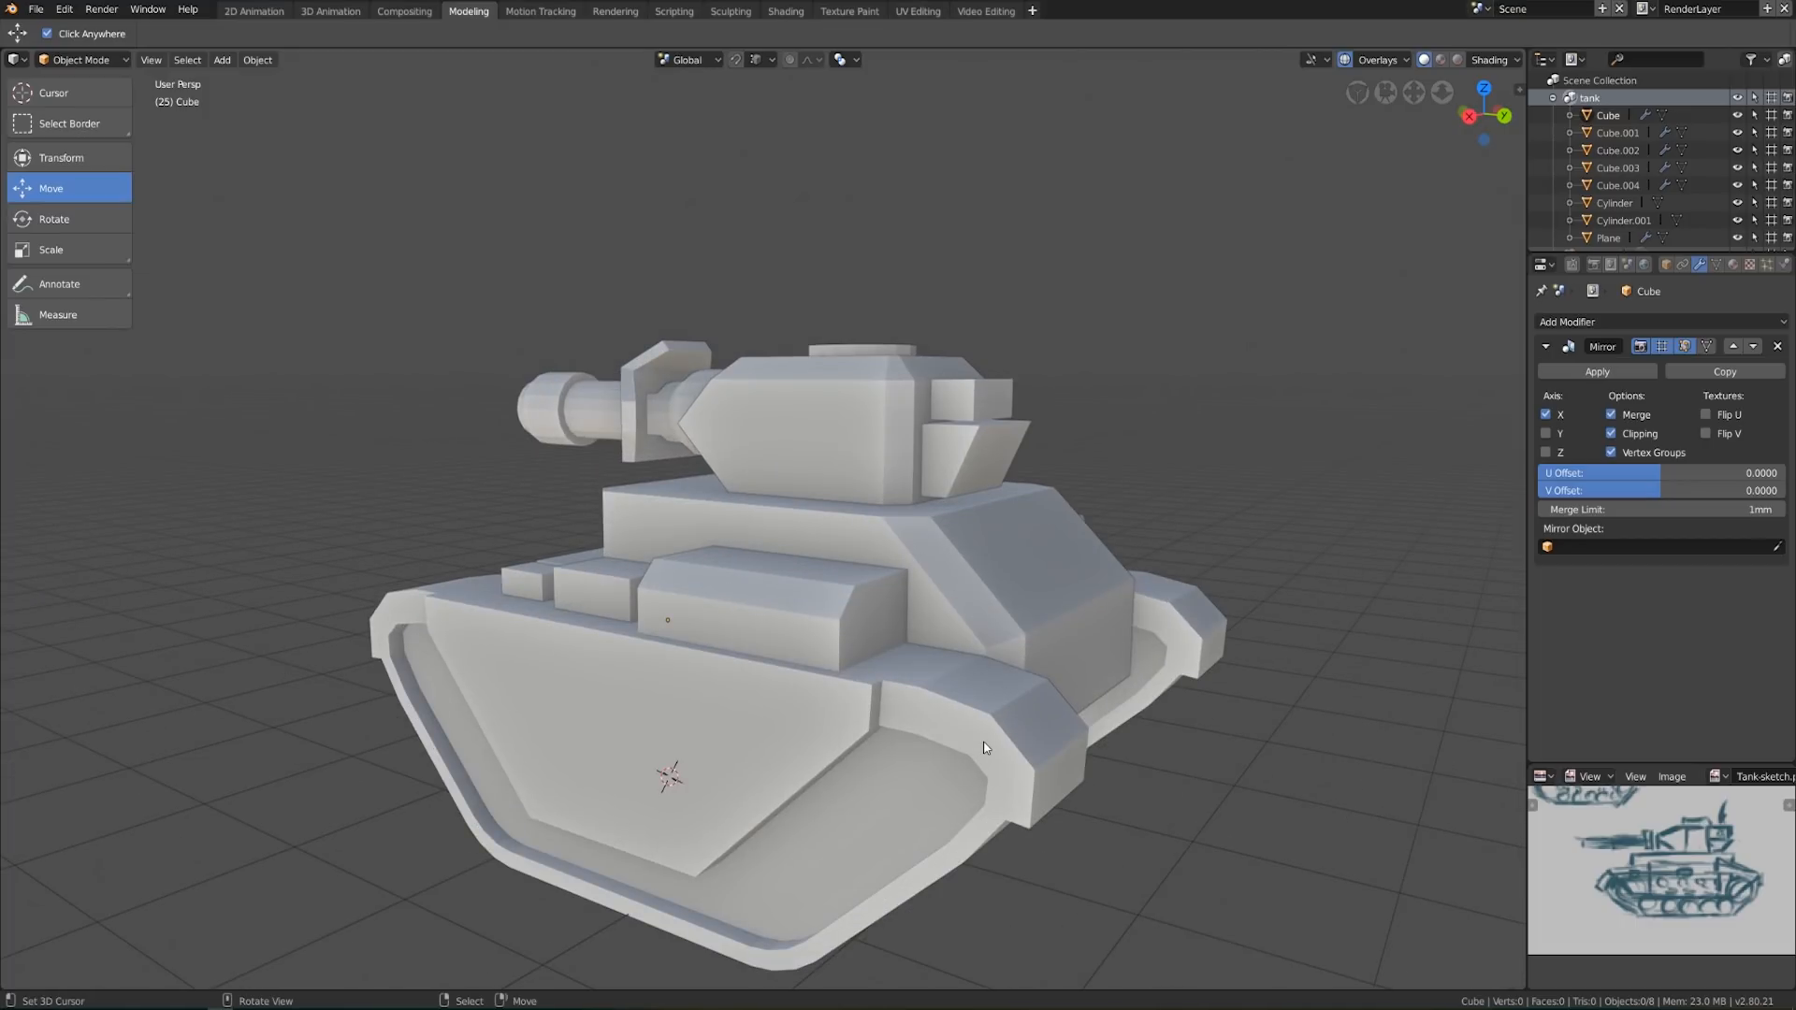
key(shift+a)
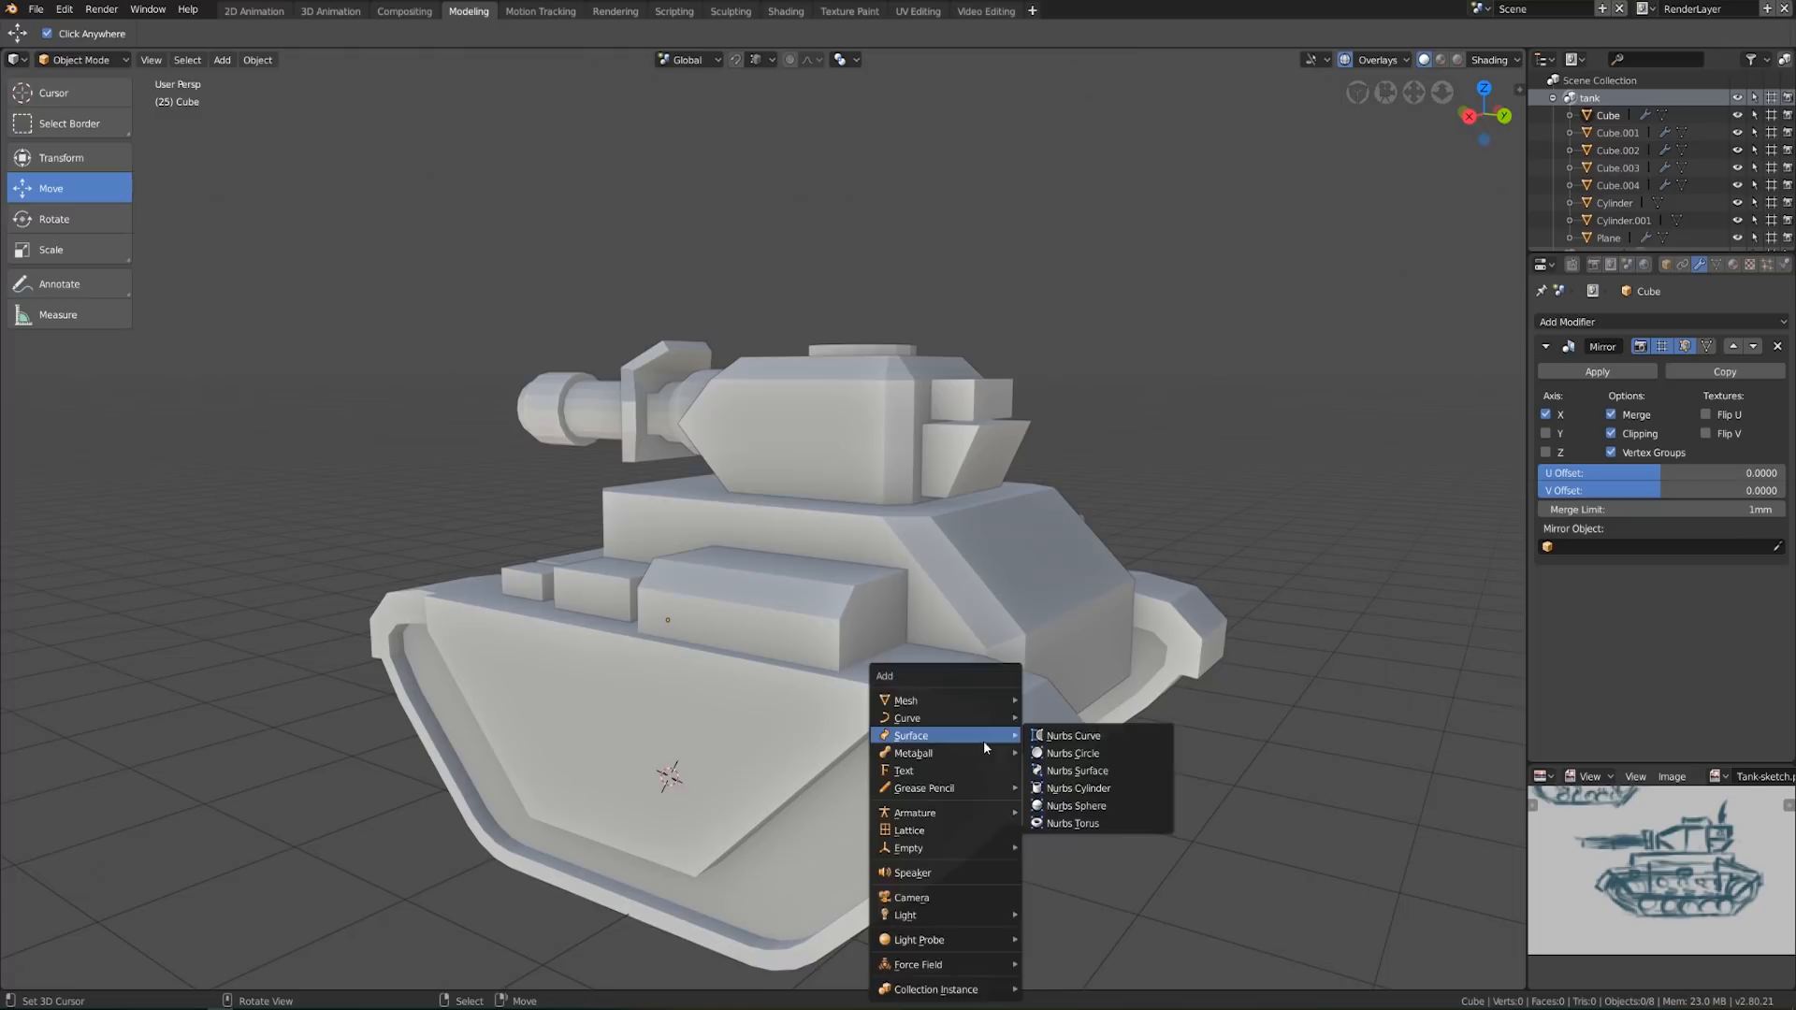
key(Escape)
key(shift+a)
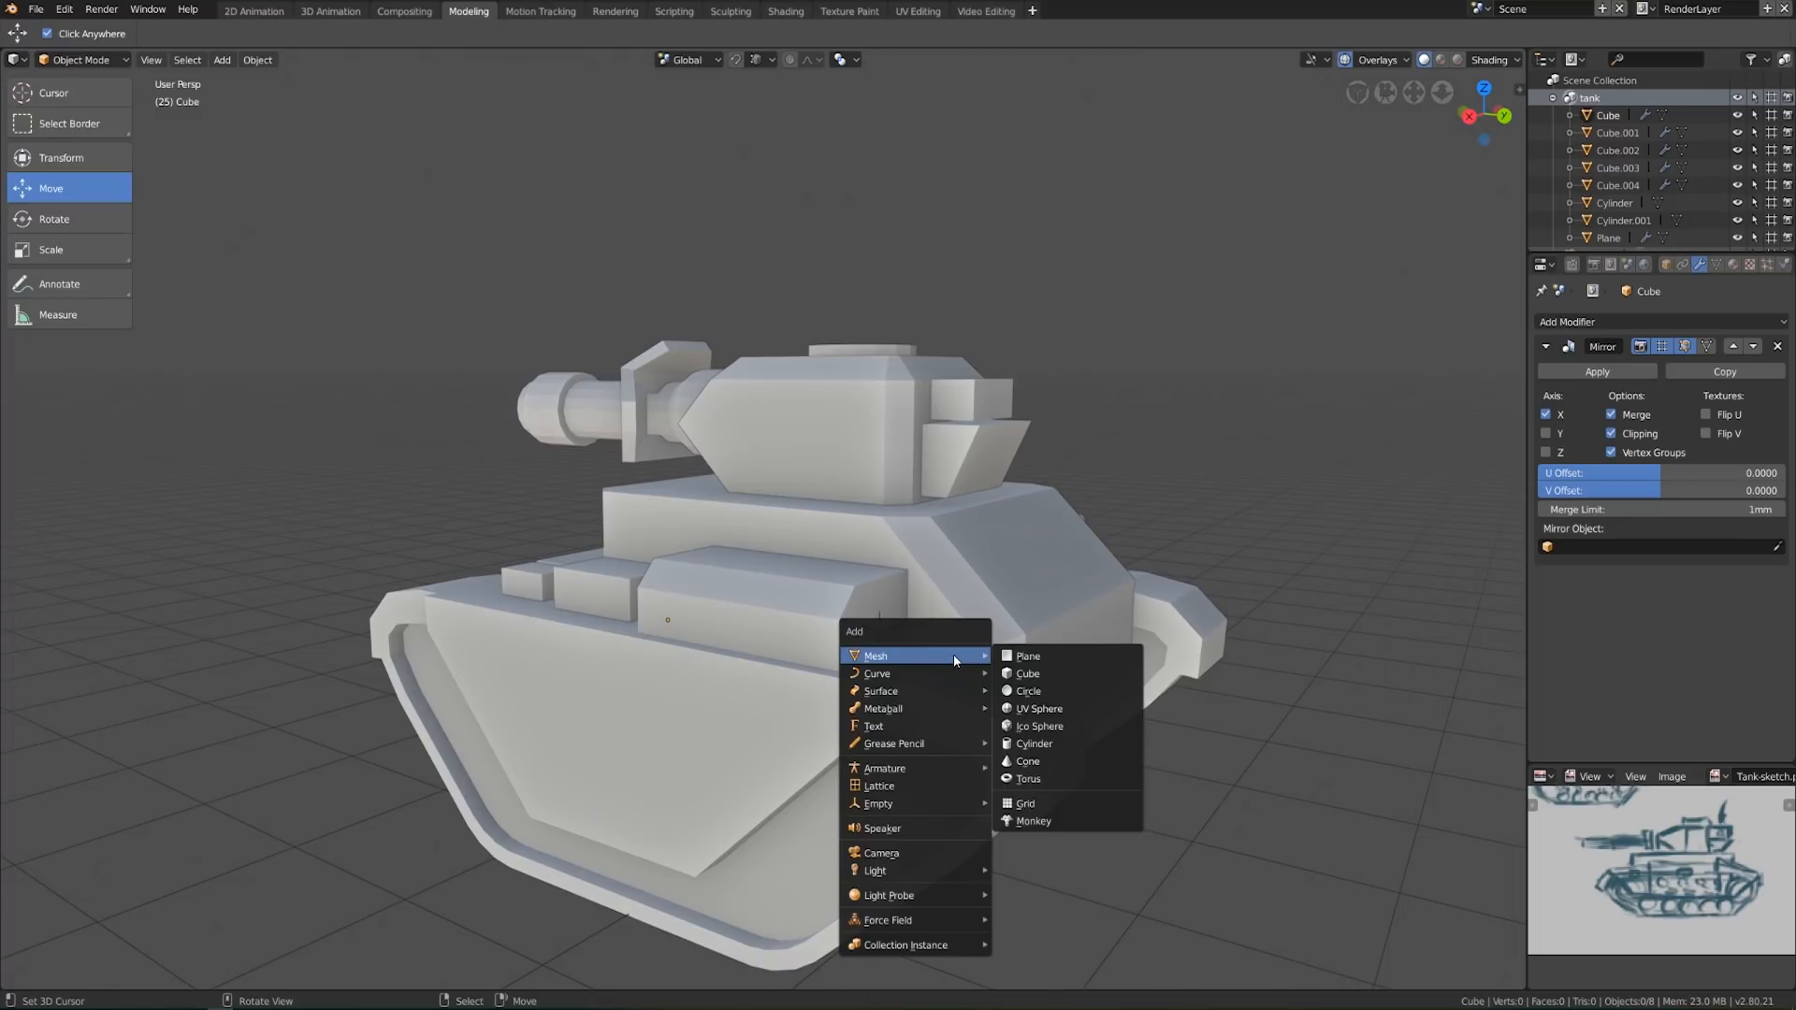
click(1059, 749)
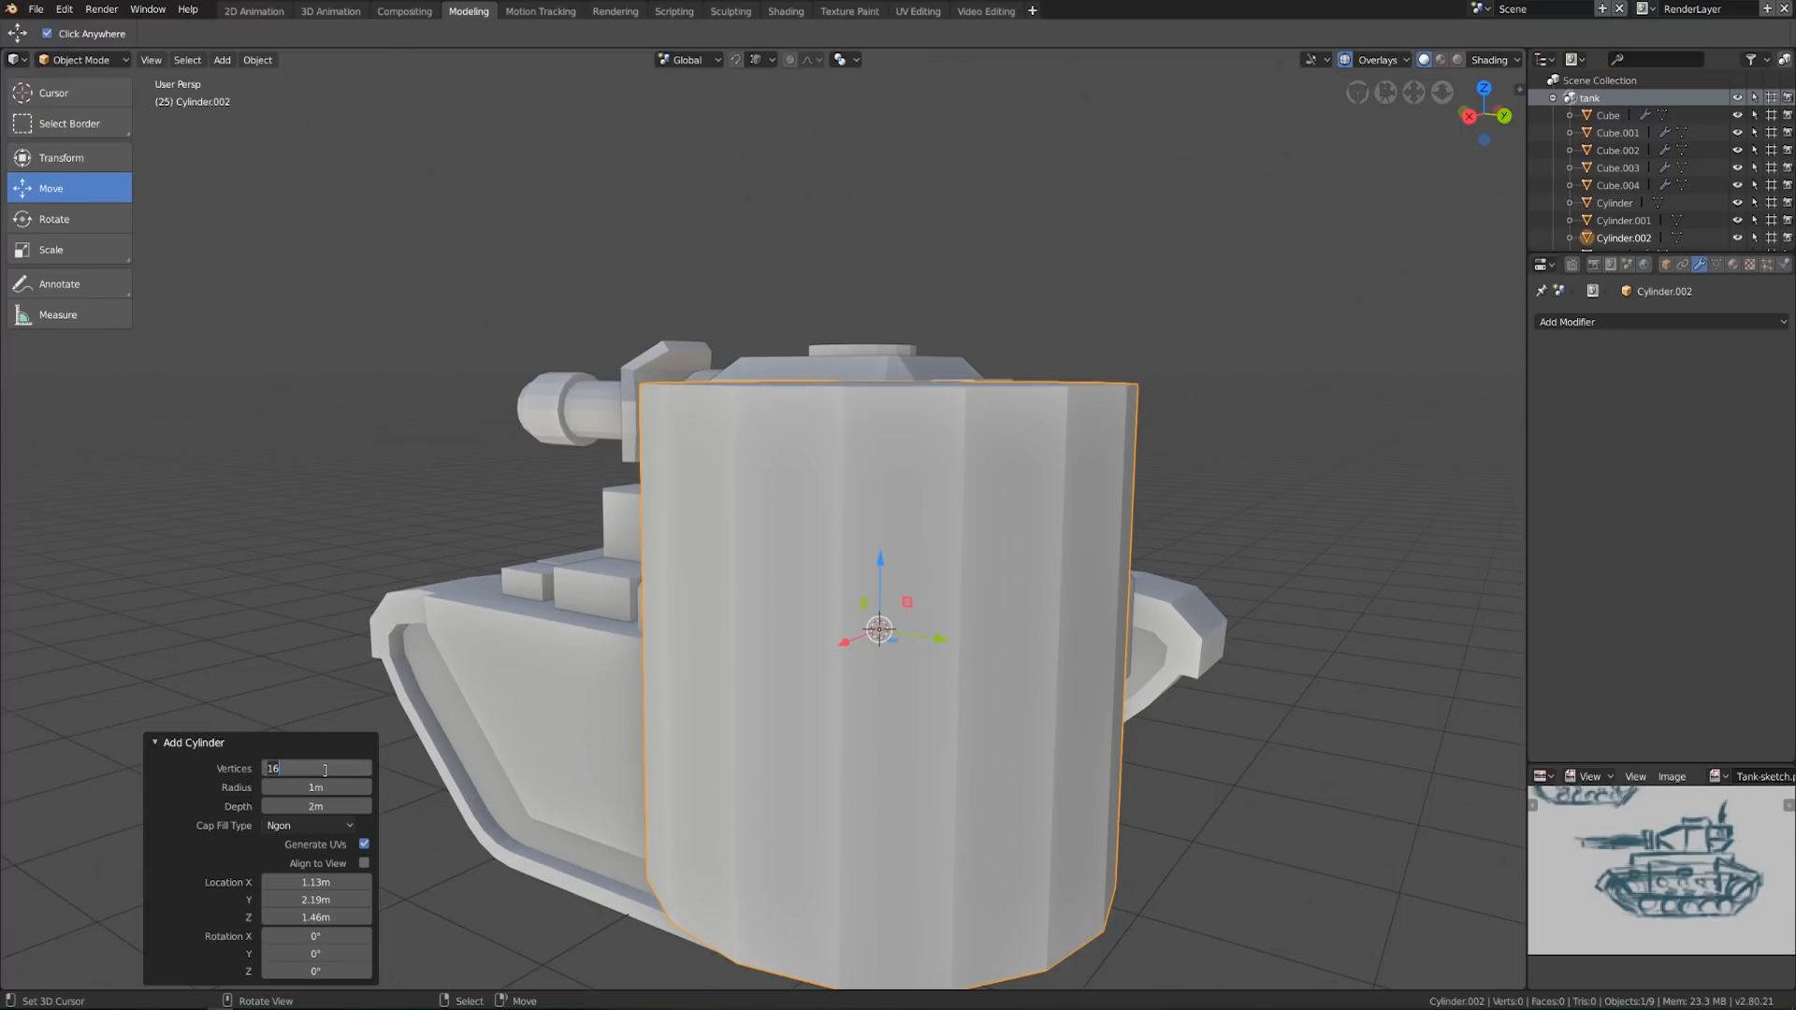
click(325, 770)
text(12)
key(Return)
Rotate the cylinder 90° in the right side view so it lies along the tank's length
middle_drag(1004, 548, 1019, 590)
key(KP_1)
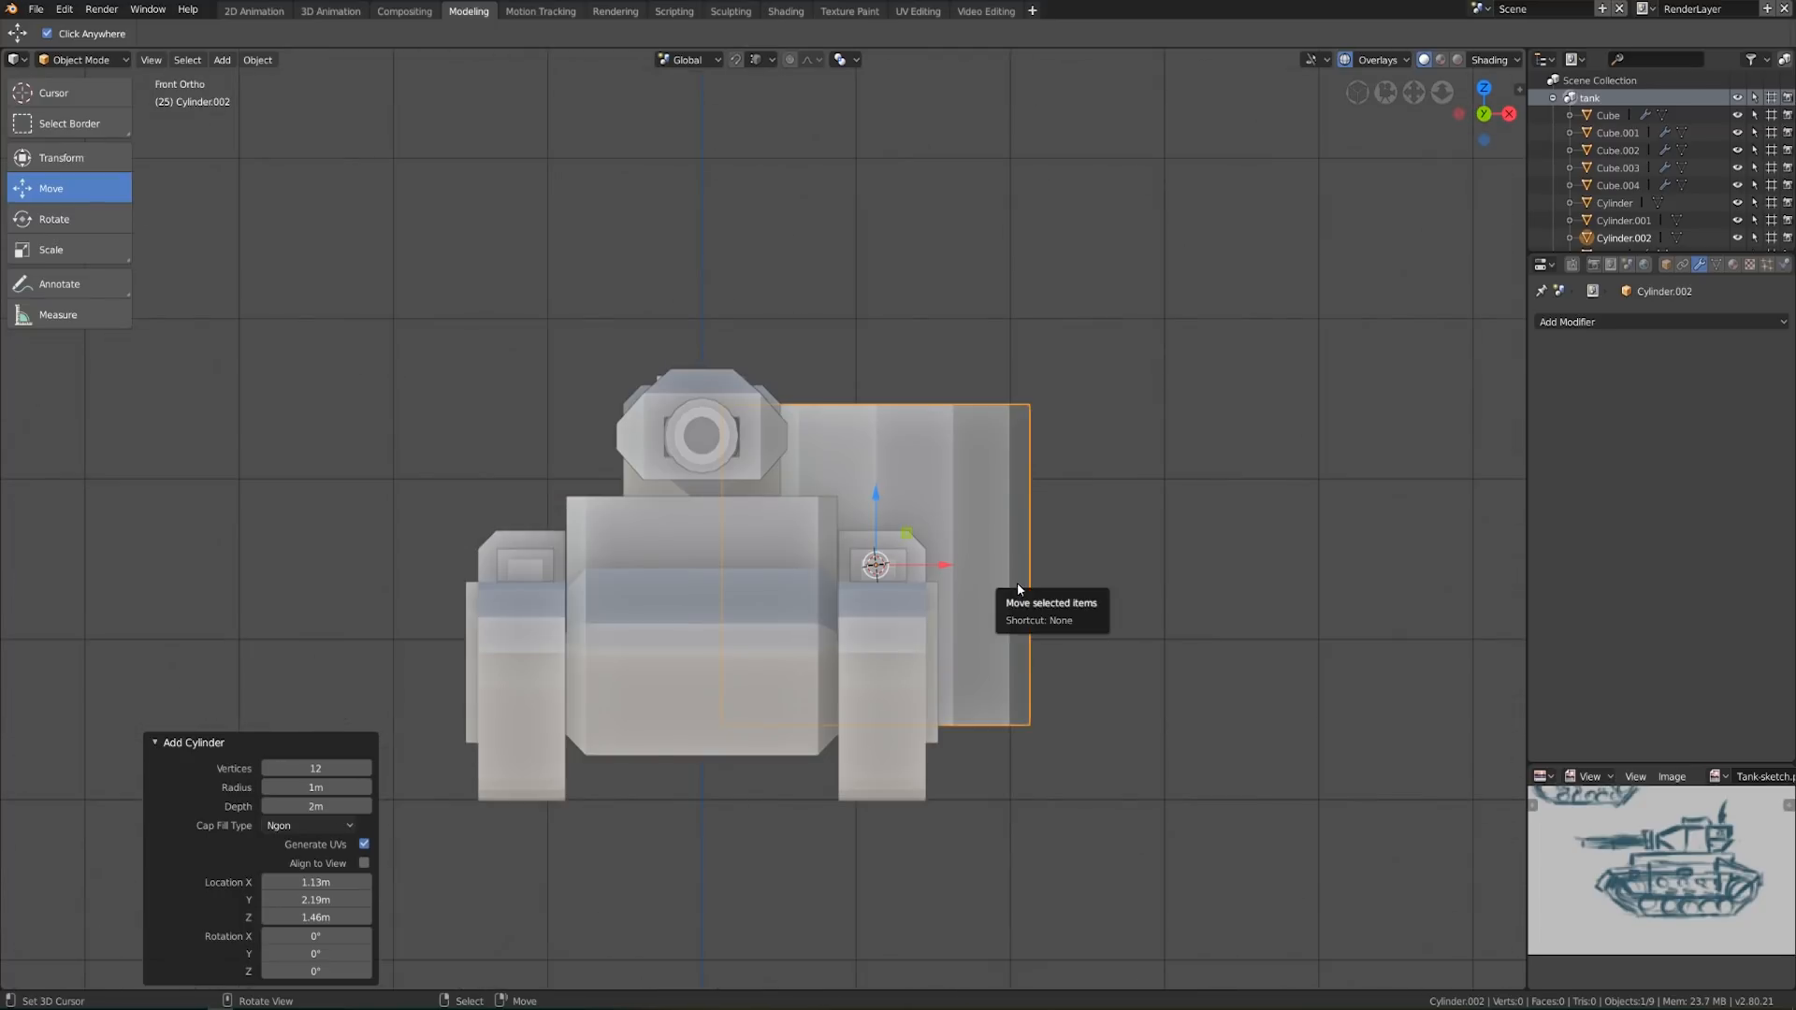
key(KP_3)
text(r90)
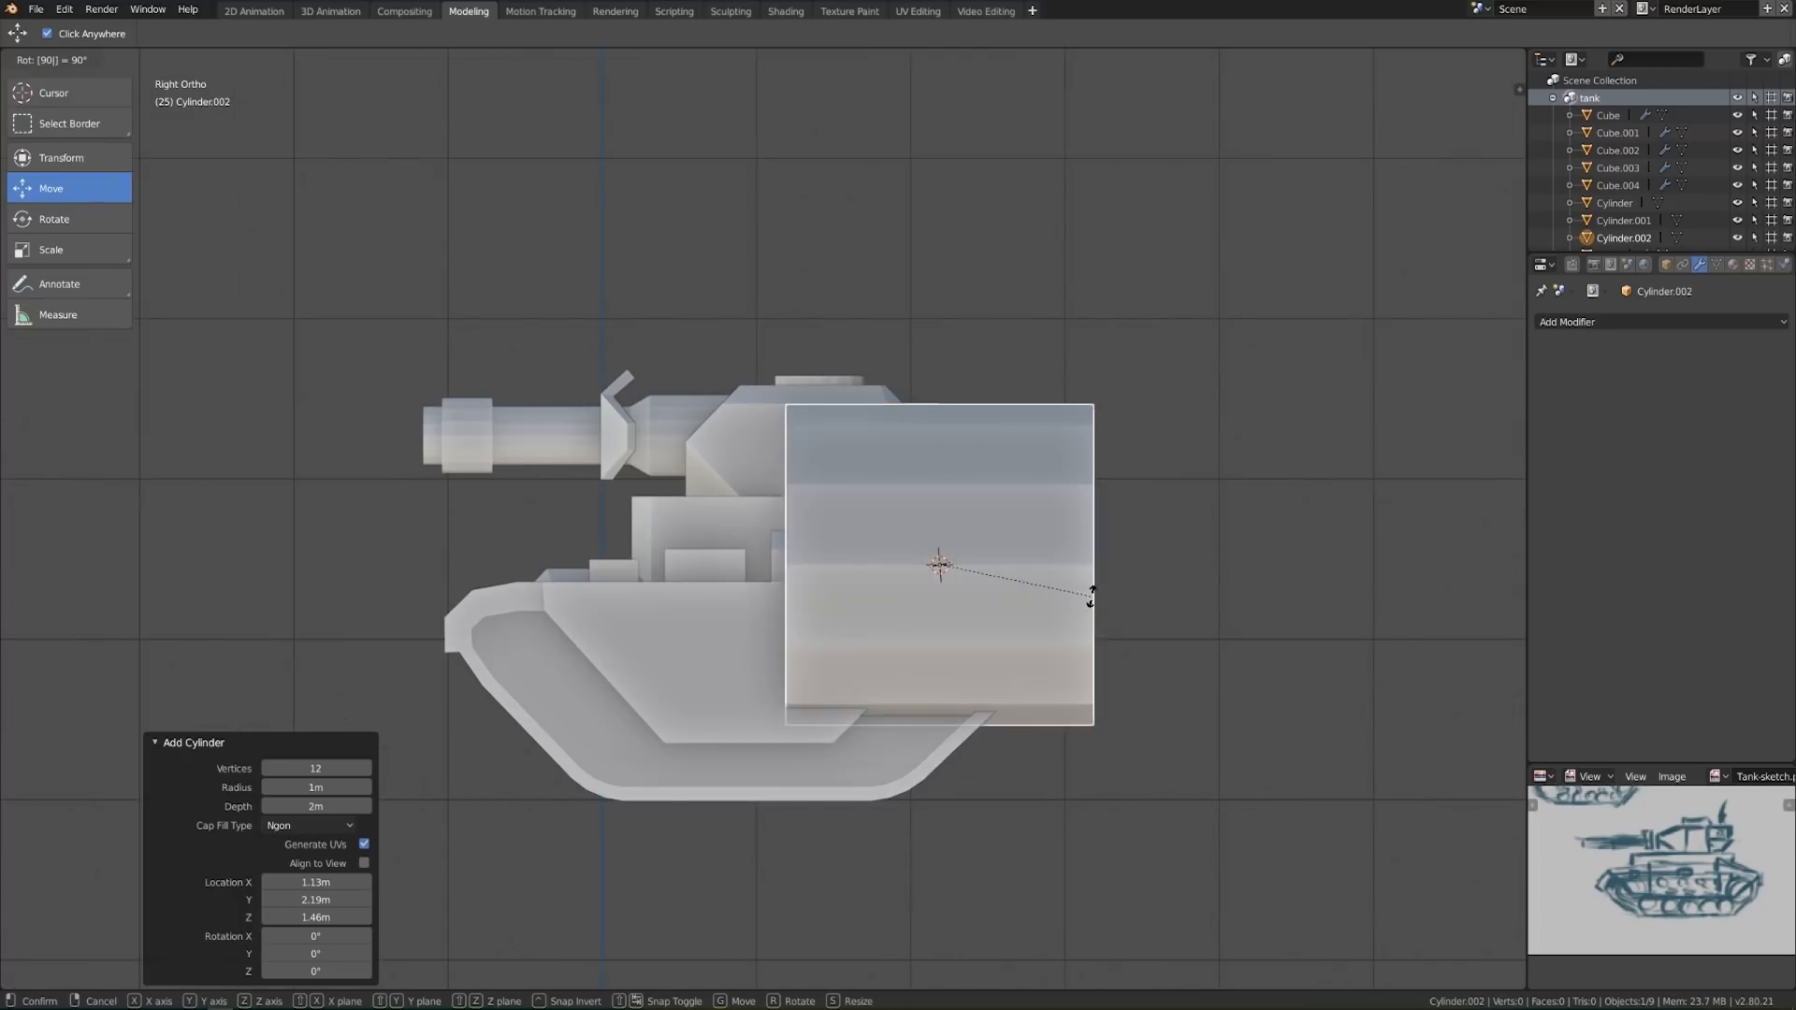
key(Return)
In Edit Mode, scale the whole cylinder mesh down to about 0.132
key(Tab)
key(s)
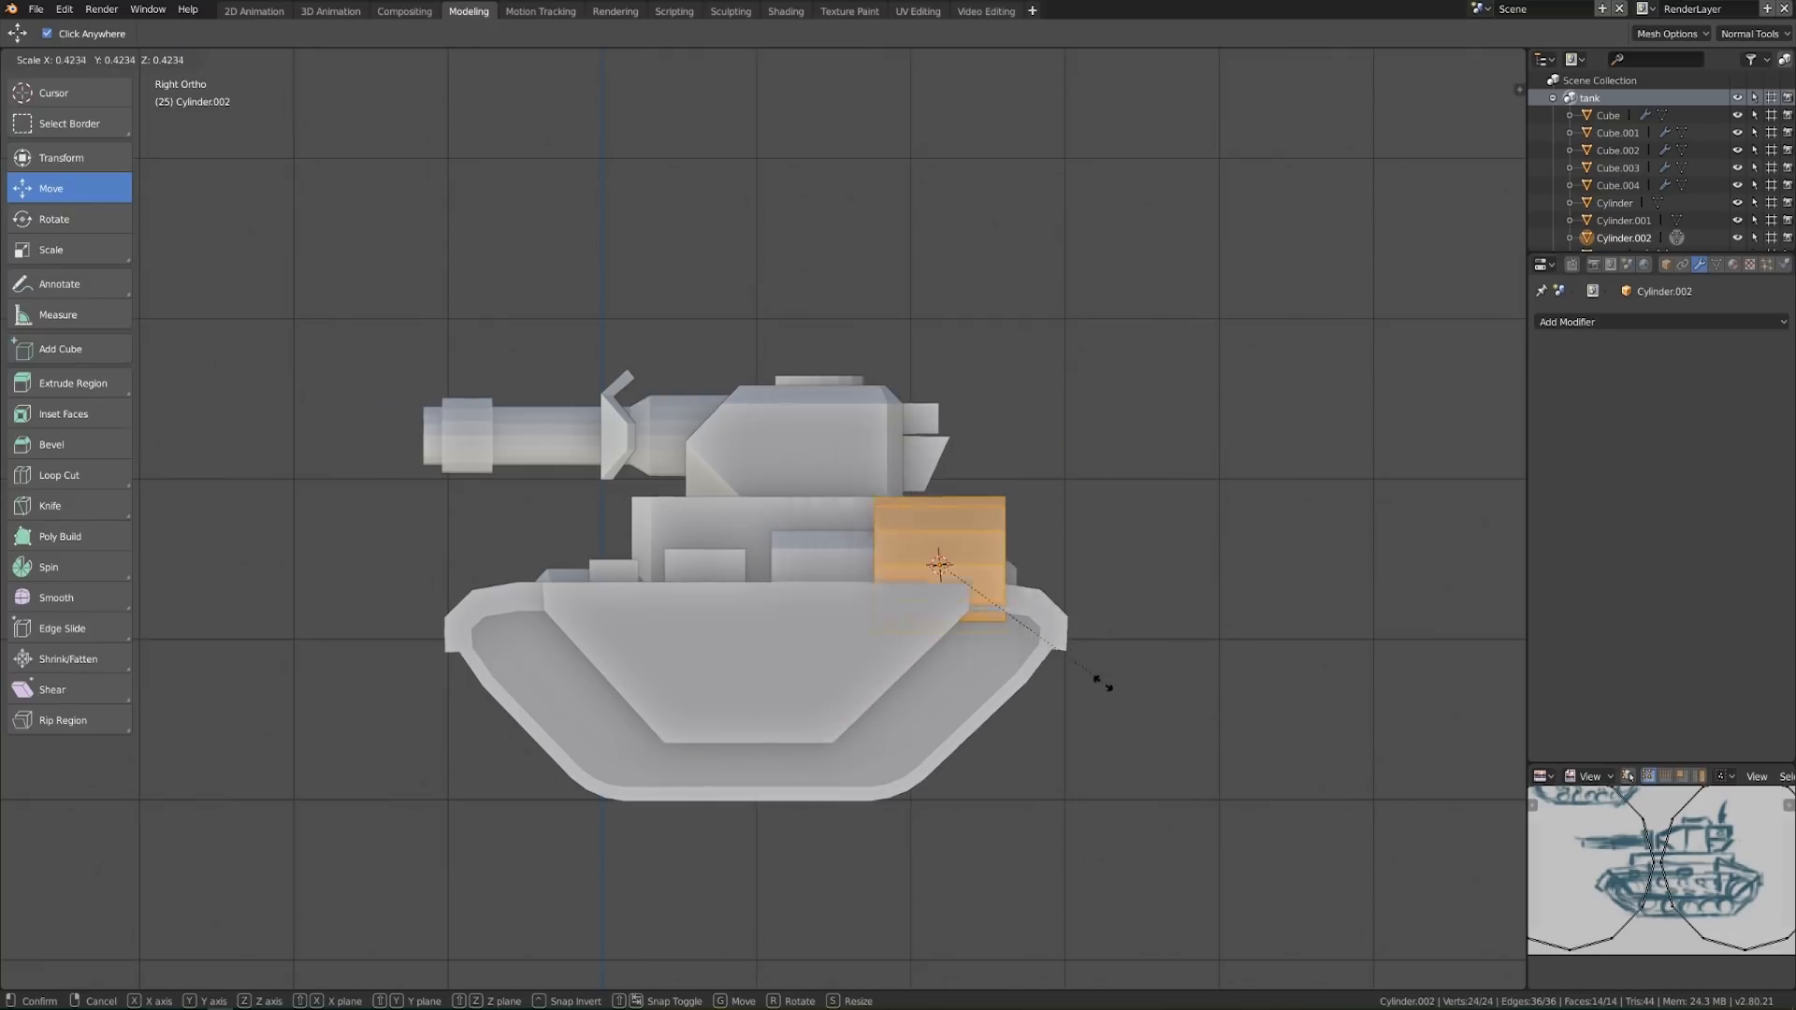
click(992, 606)
scroll(646, 618, up, 3)
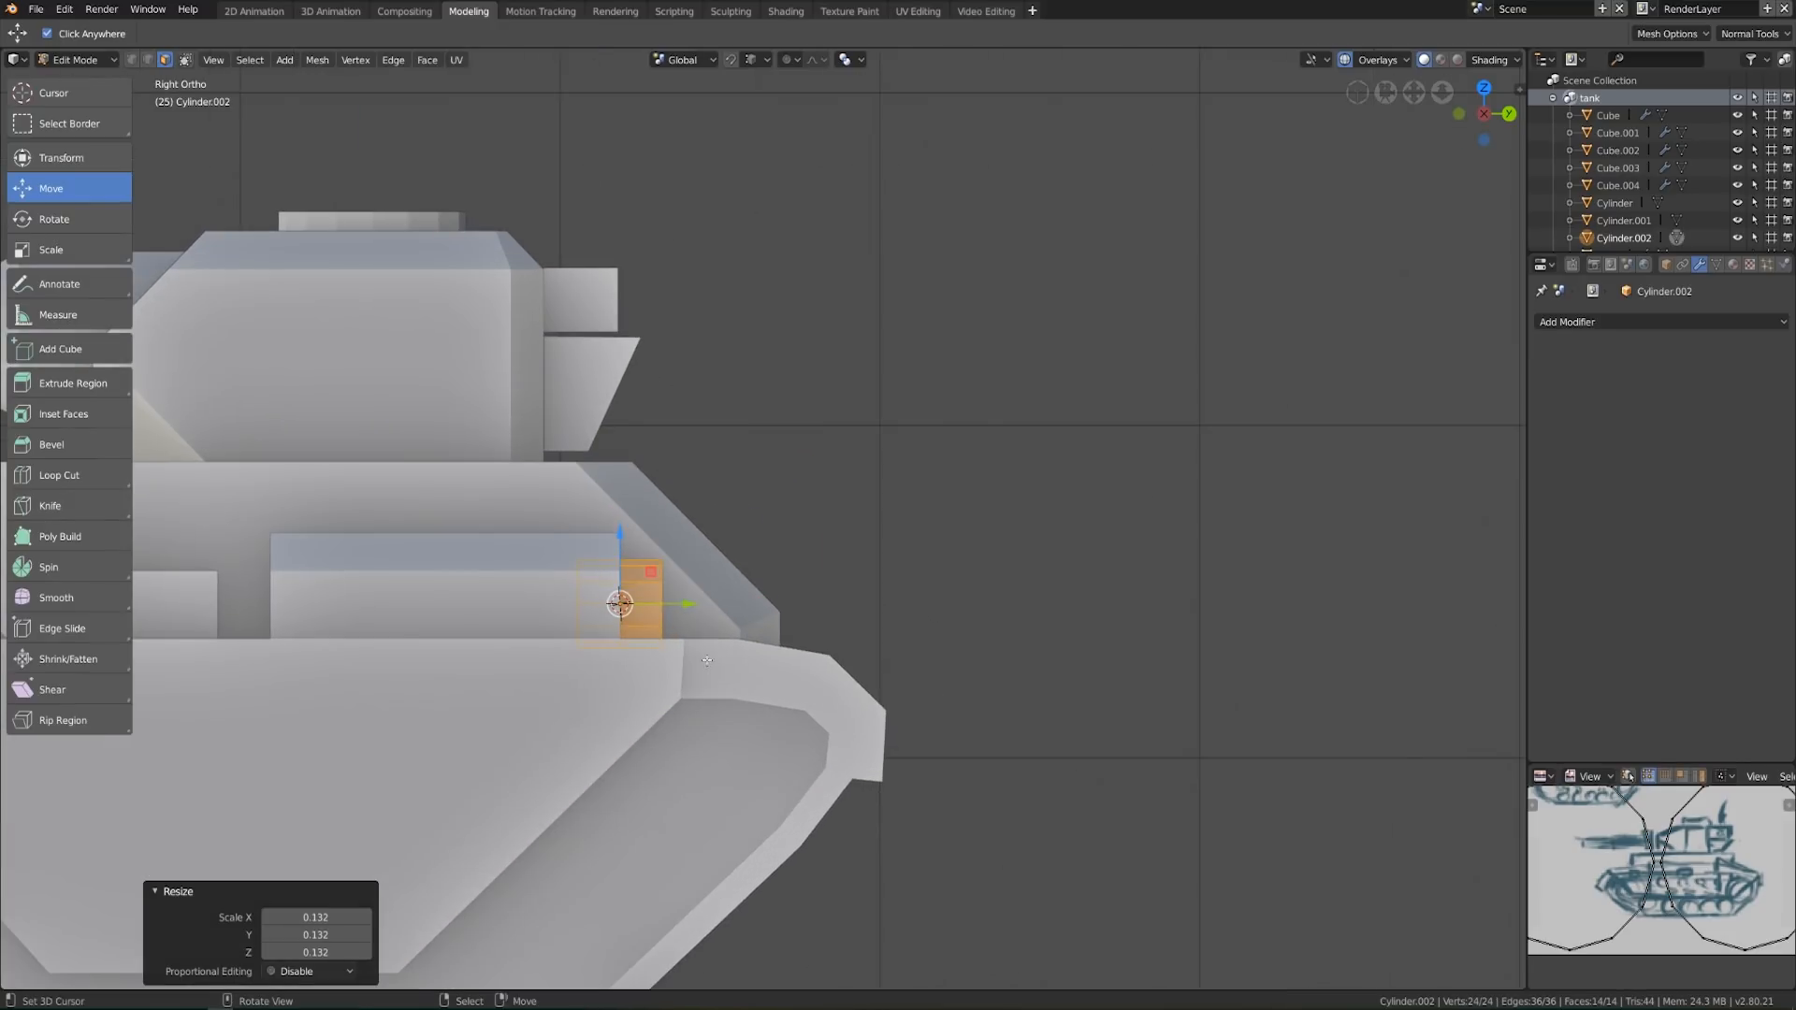
In back view, resize the cylinder to fit the track box and lower it along Z so its upper half sits above the track
key(KP_1)
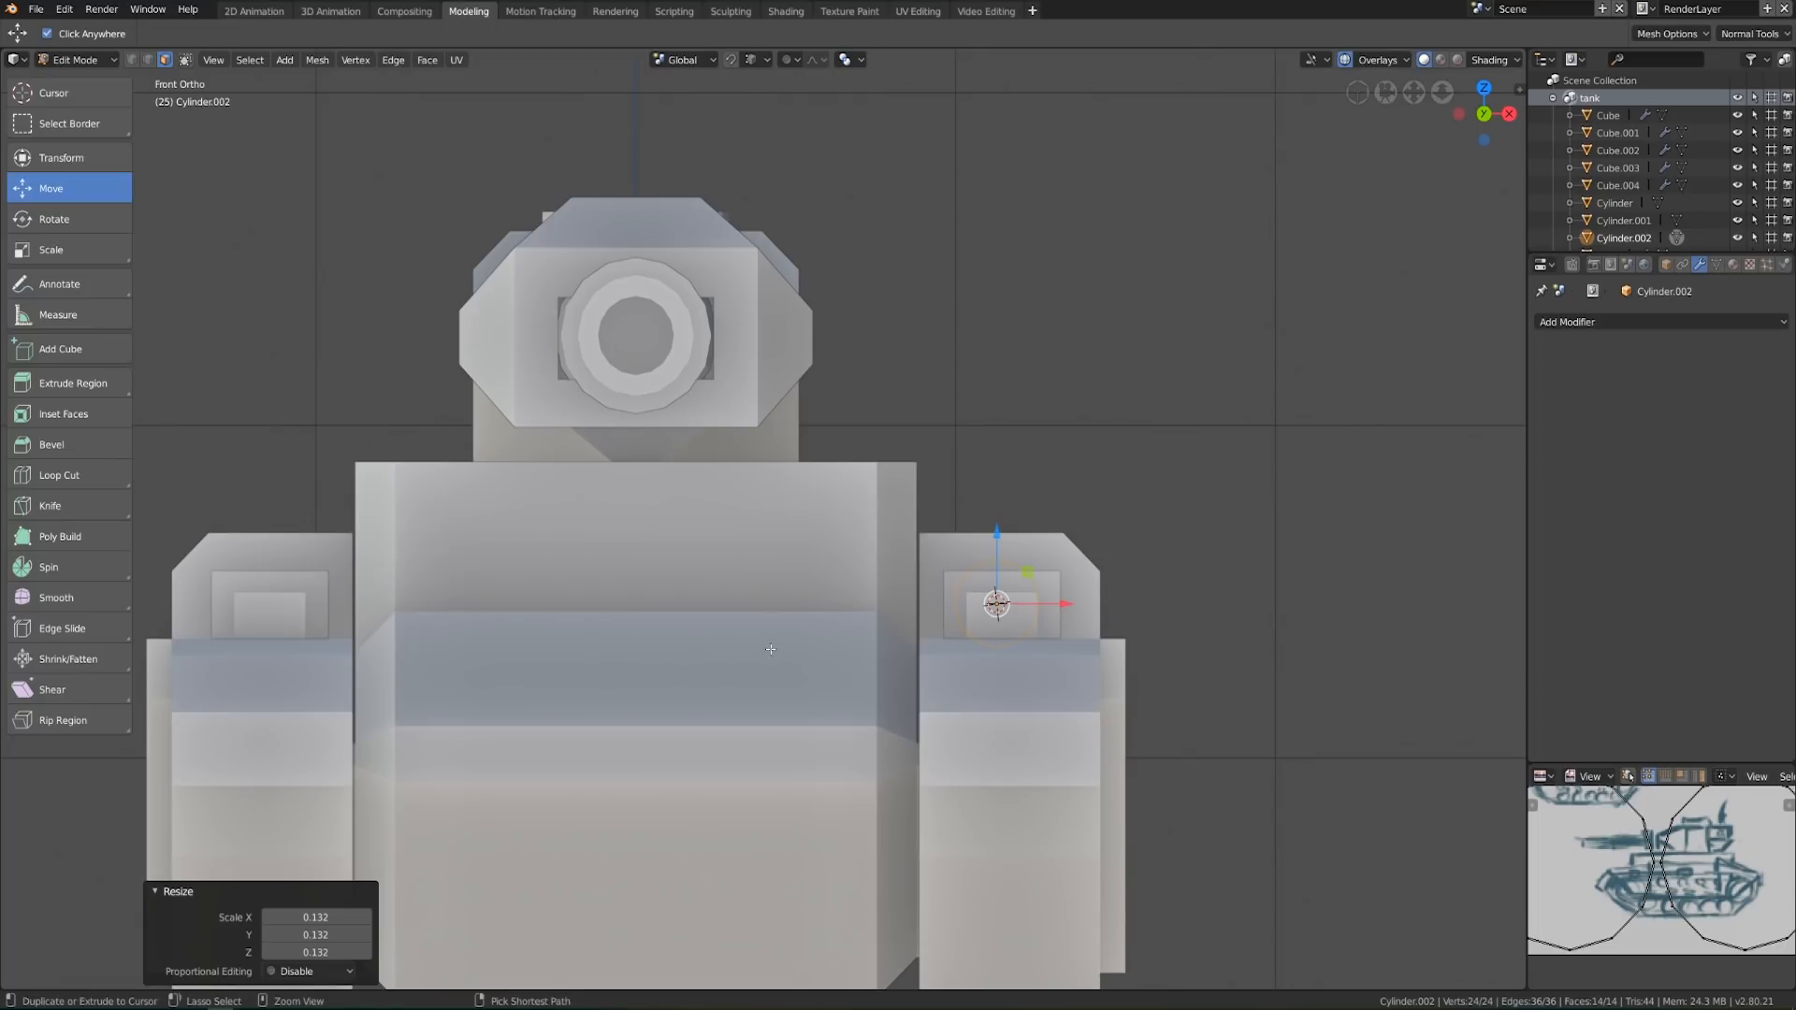
key(ctrl+KP_1)
shift+middle_drag(680, 648, 850, 585)
key(s)
click(950, 630)
key(g)
click(950, 654)
key(s)
click(974, 662)
key(g)
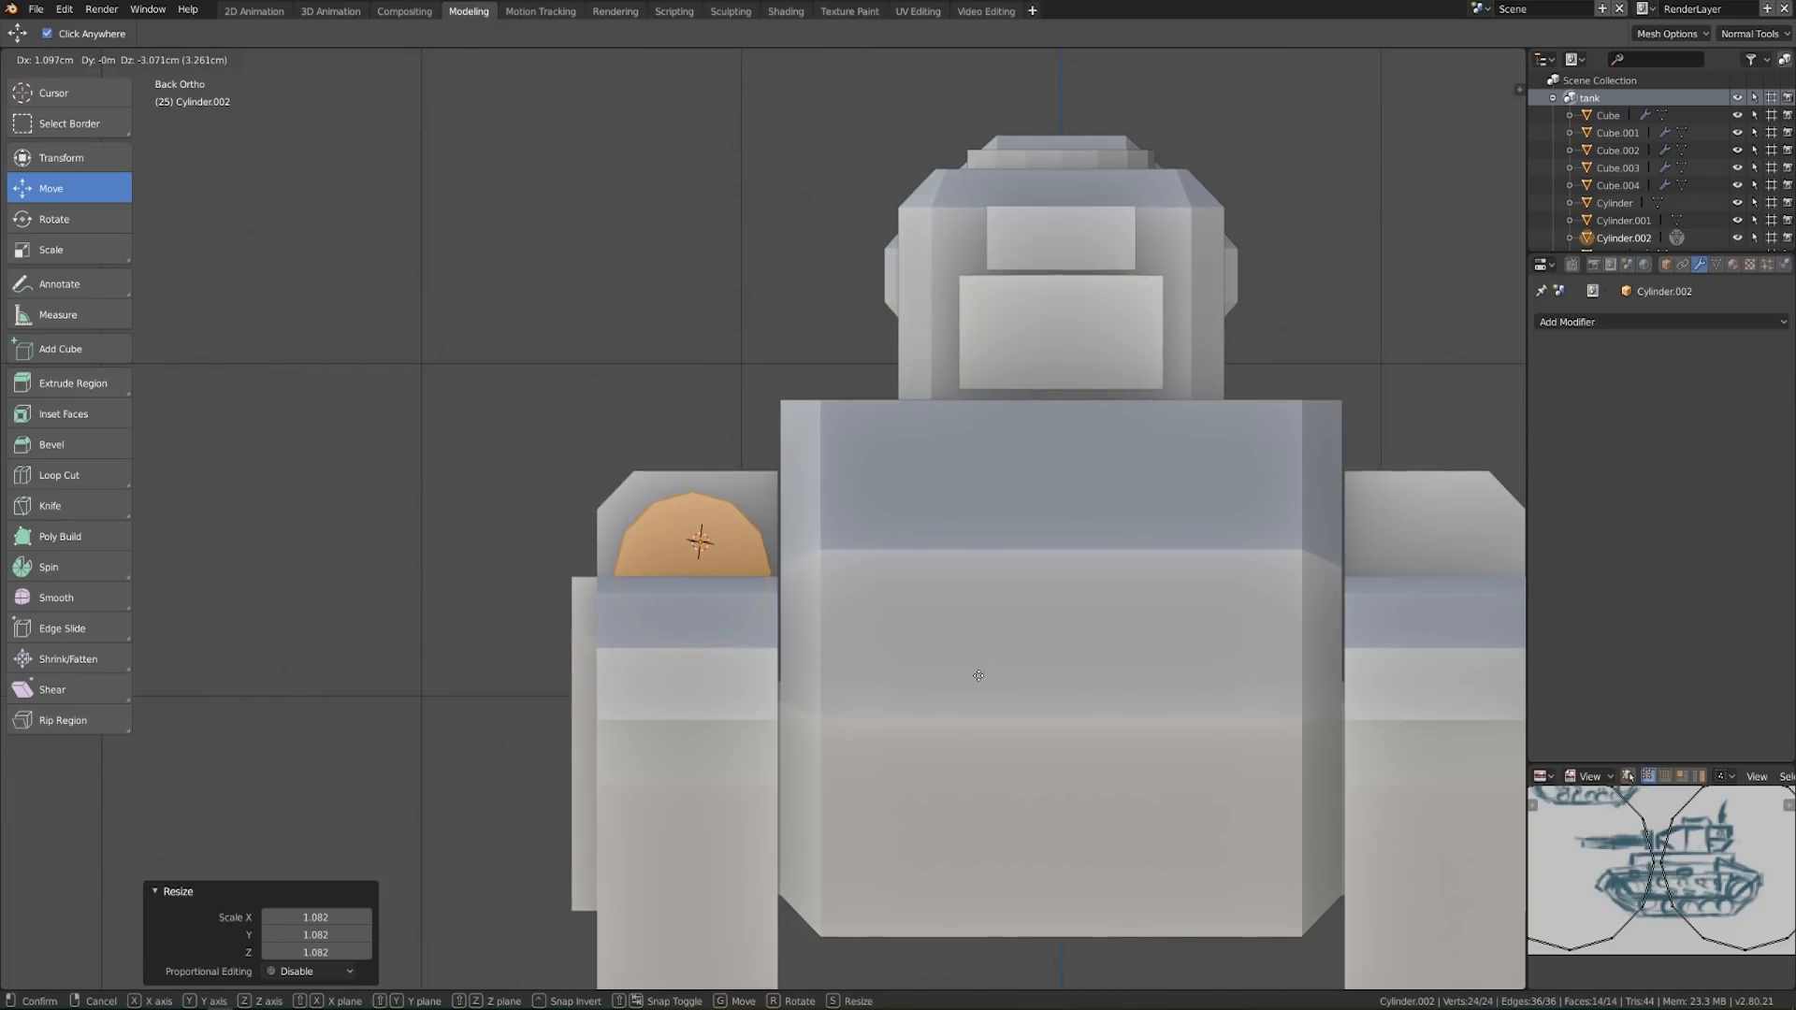
key(z)
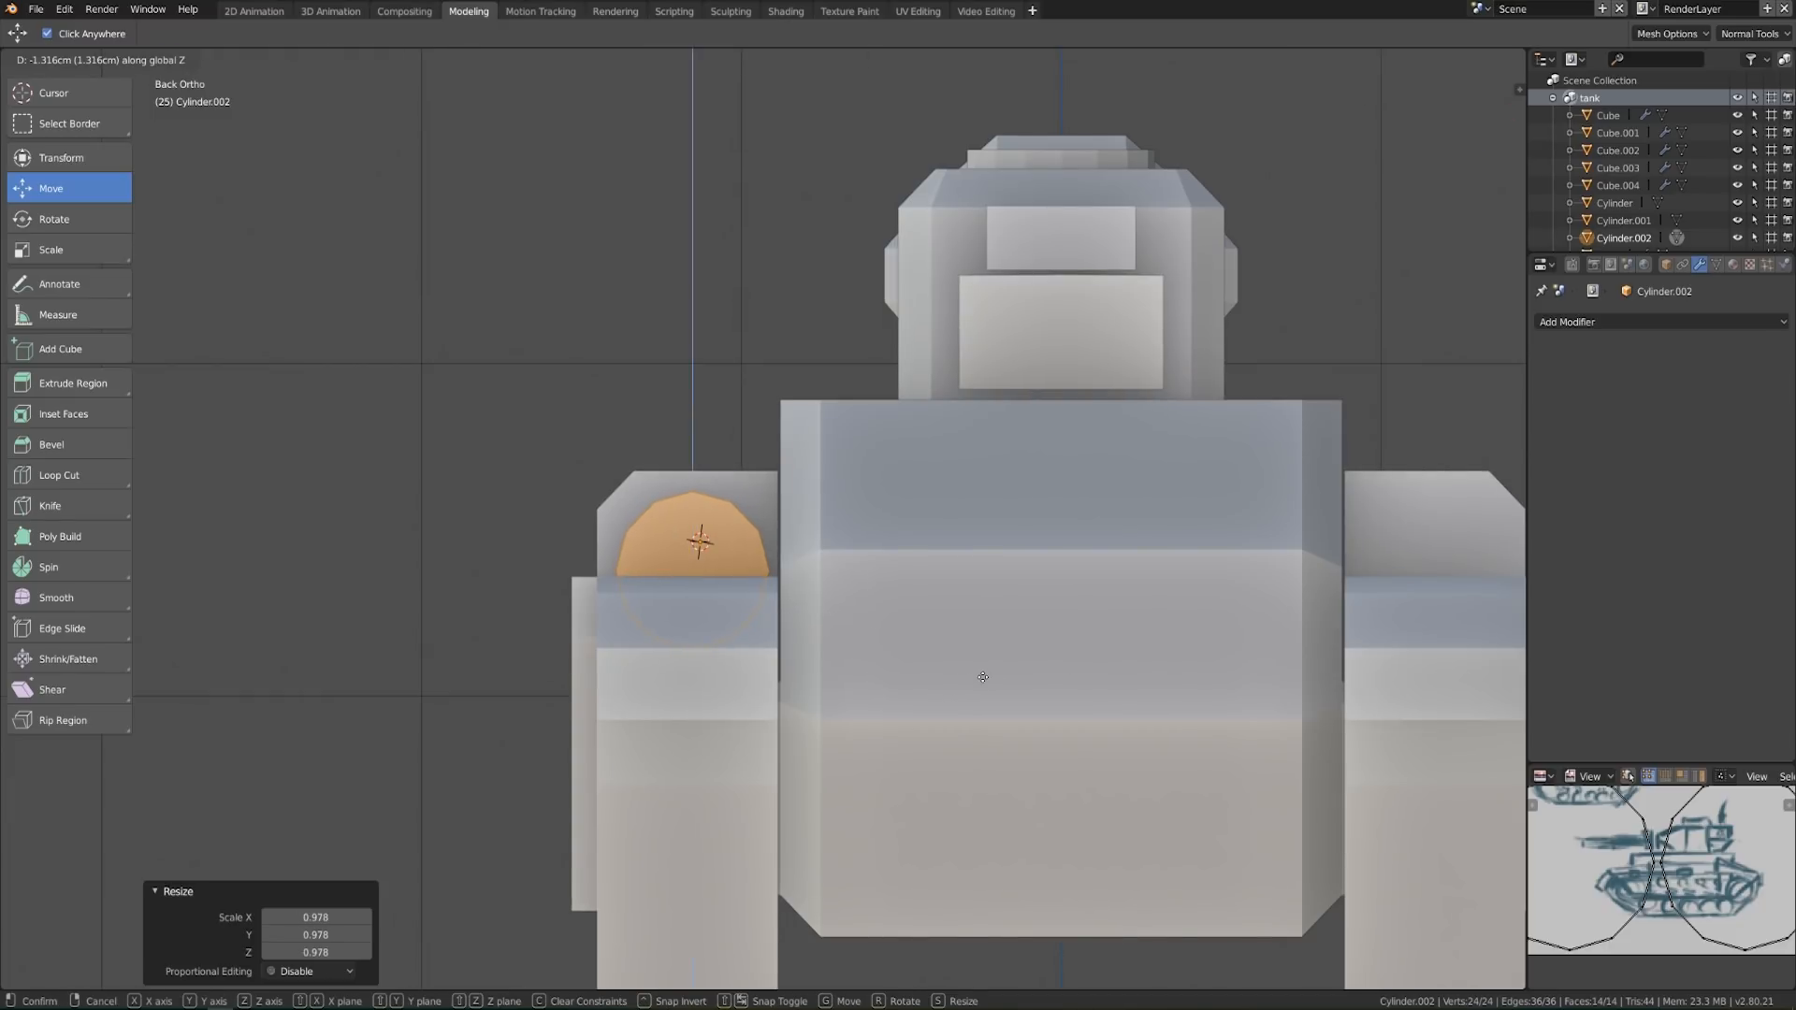
click(980, 673)
Fine-tune the cylinder's scale and lower it by a further 3.17 mm along Z
key(s)
click(889, 625)
key(s)
click(882, 627)
key(g)
key(z)
click(878, 617)
key(s)
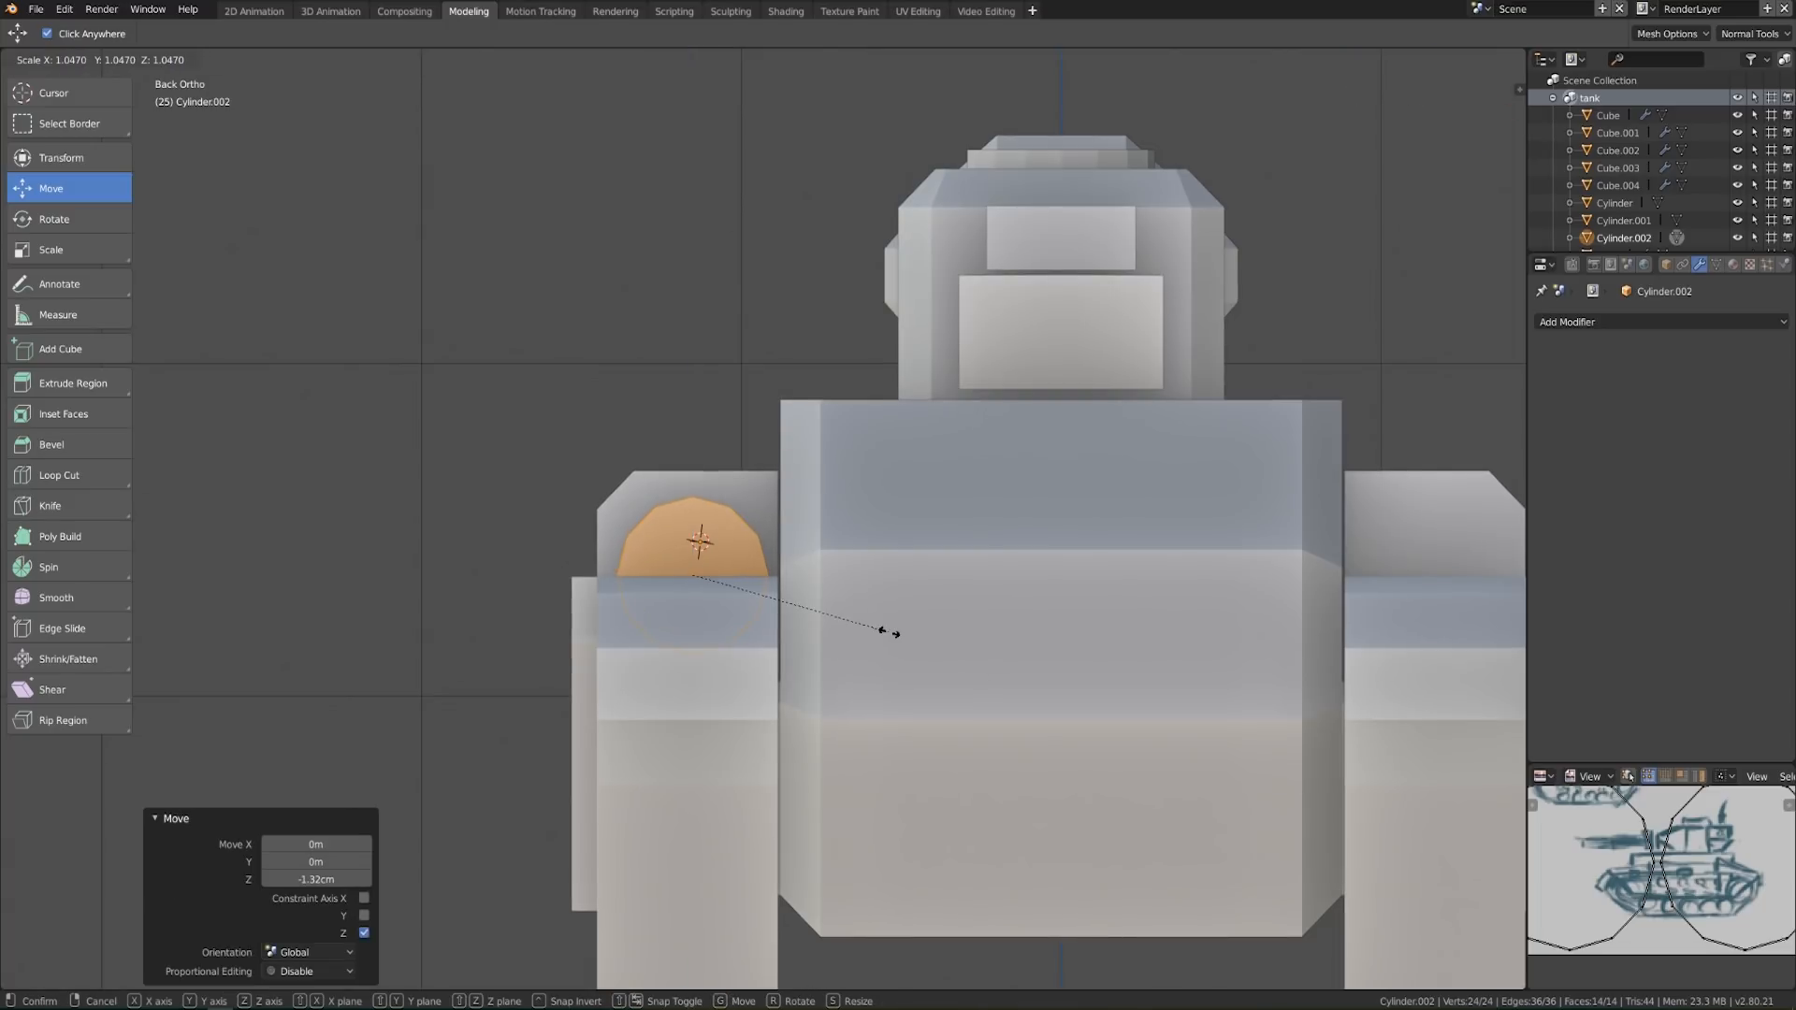
click(890, 631)
scroll(721, 625, up, 4)
drag(781, 561, 781, 563)
scroll(786, 570, down, 6)
Move the cylinder backward along Y so that it protrudes from the rear of the large track box
middle_drag(805, 603, 1002, 674)
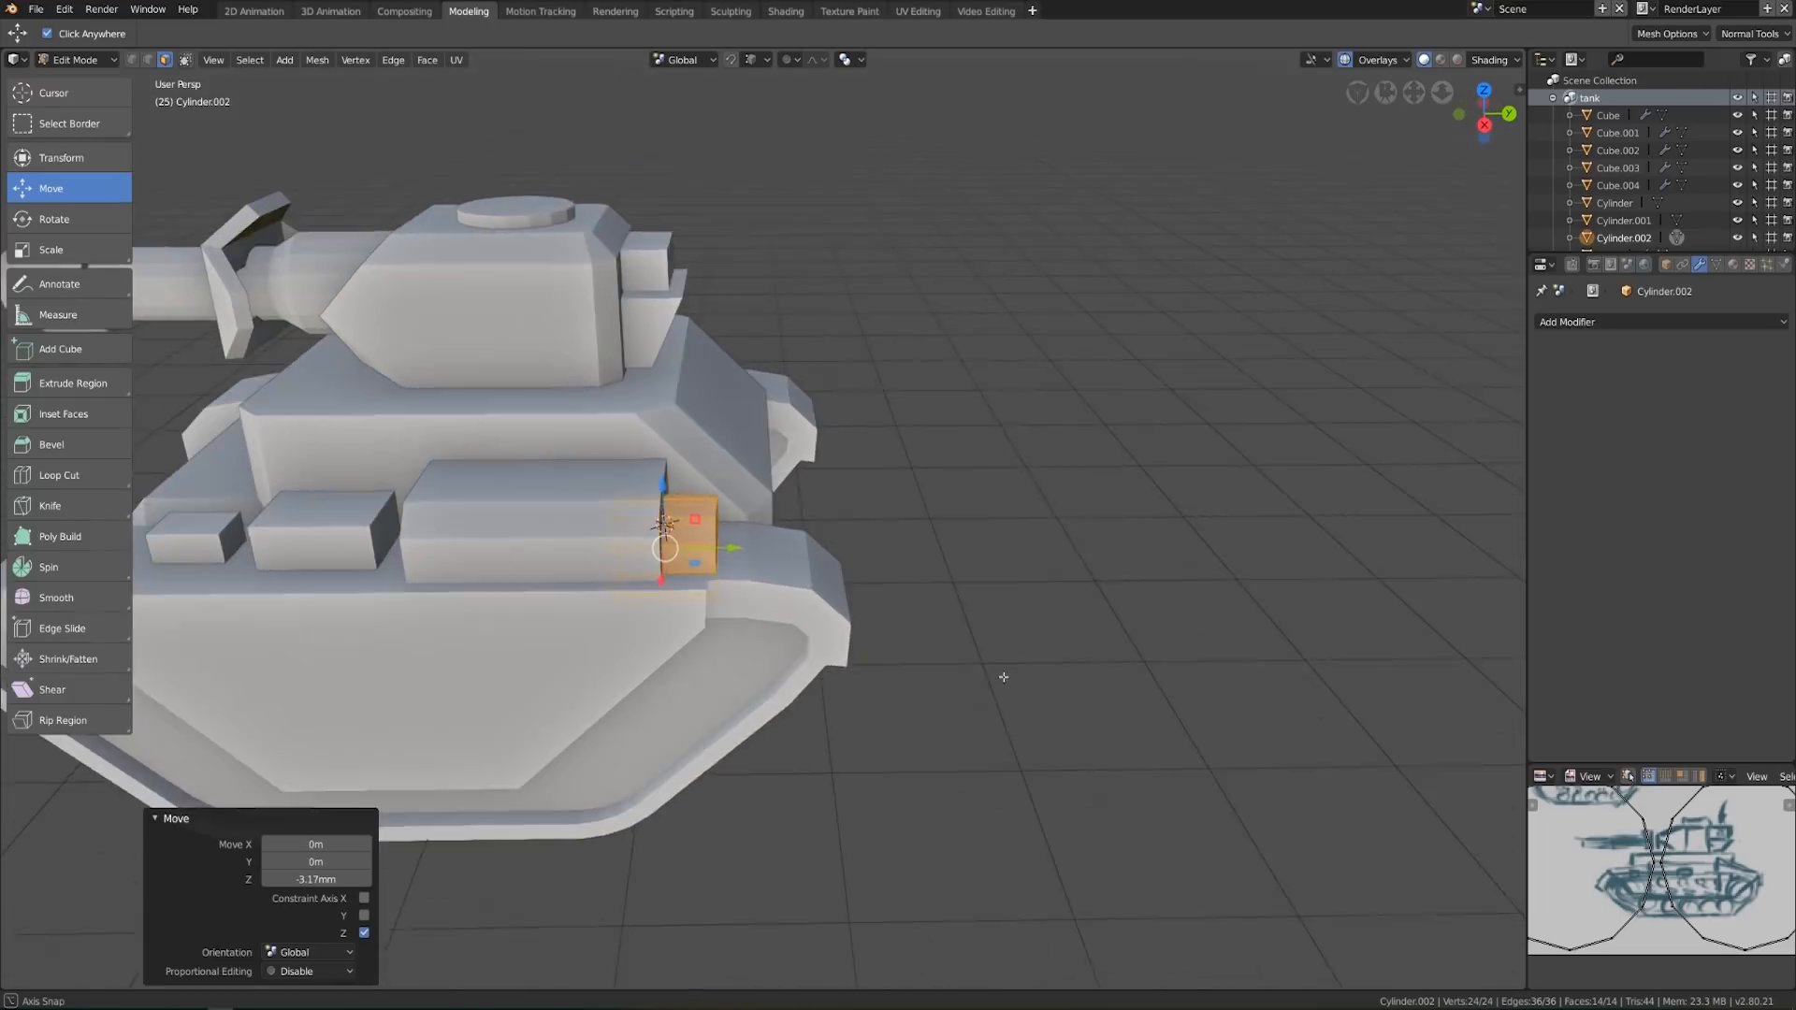
scroll(720, 570, up, 4)
shift+middle_drag(720, 571, 801, 582)
drag(803, 591, 850, 587)
middle_drag(1019, 607, 914, 682)
key(Tab)
scroll(829, 675, down, 5)
scroll(846, 664, up, 5)
click(987, 678)
key(Tab)
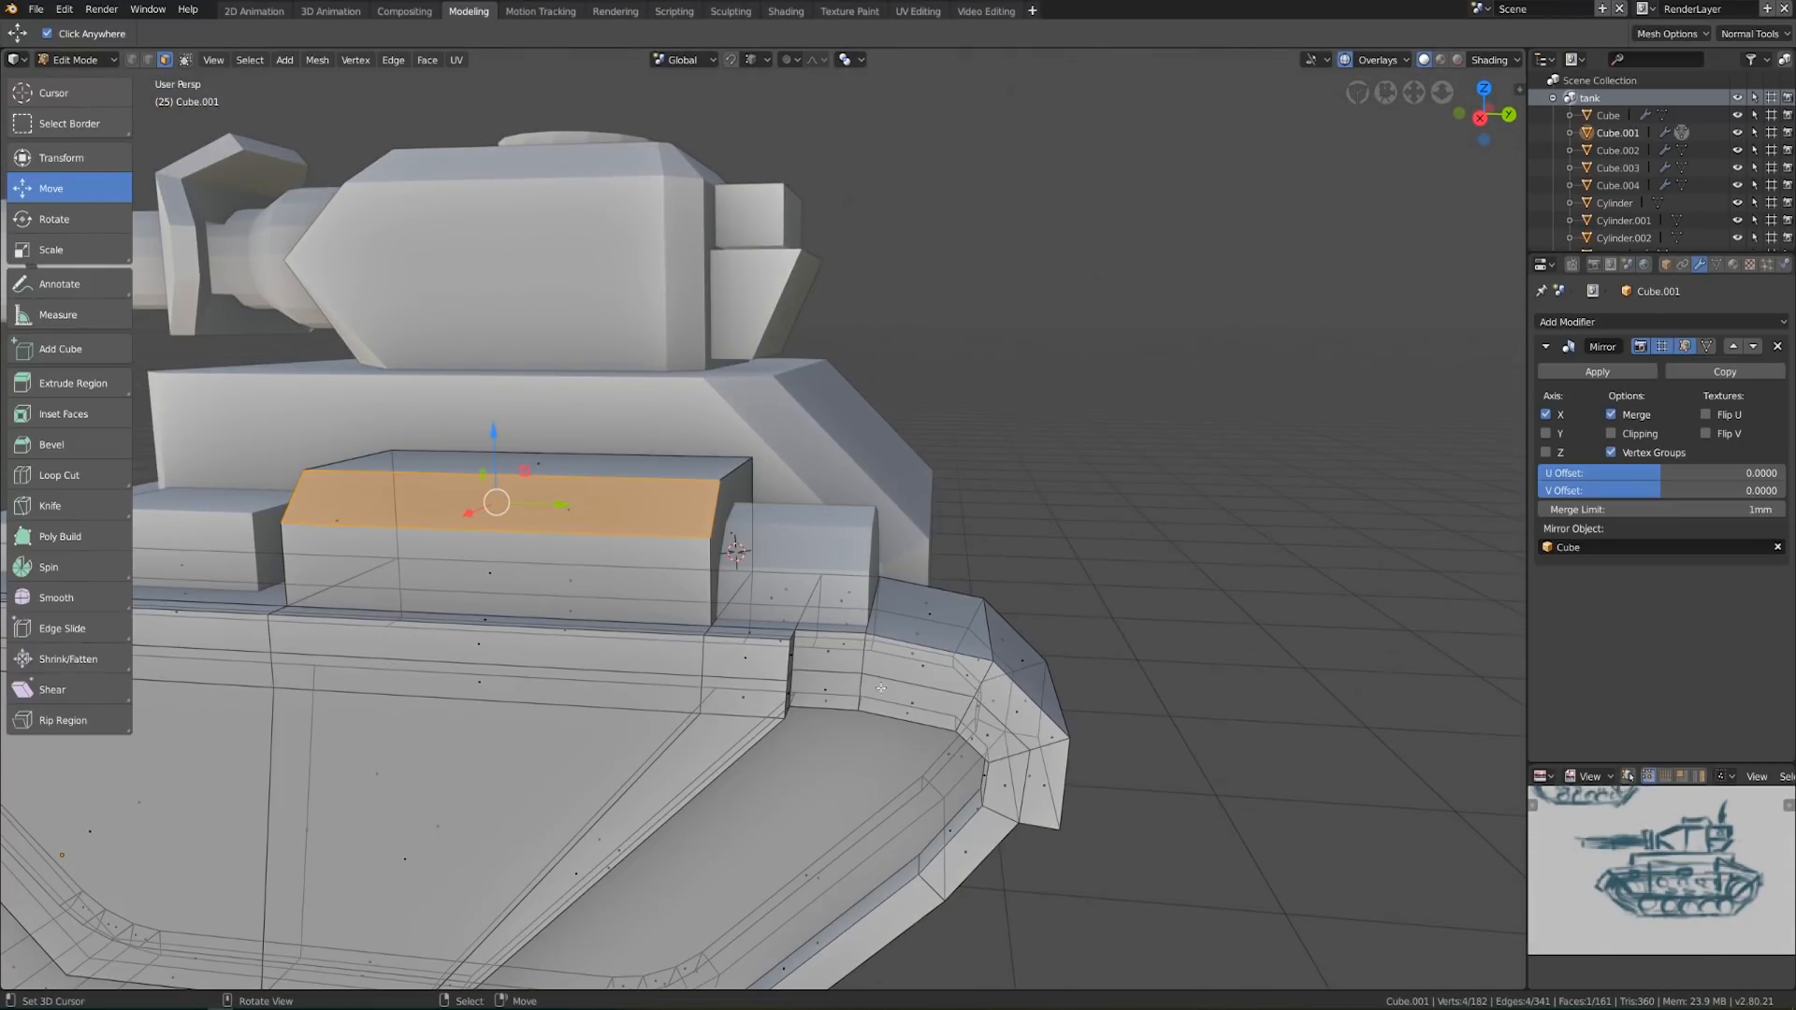
key(Tab)
Select the cylinder's front end face, move it backward along Y toward the rear of the track box, and return to Object Mode
right_click(866, 590)
middle_drag(863, 595, 726, 591)
key(Tab)
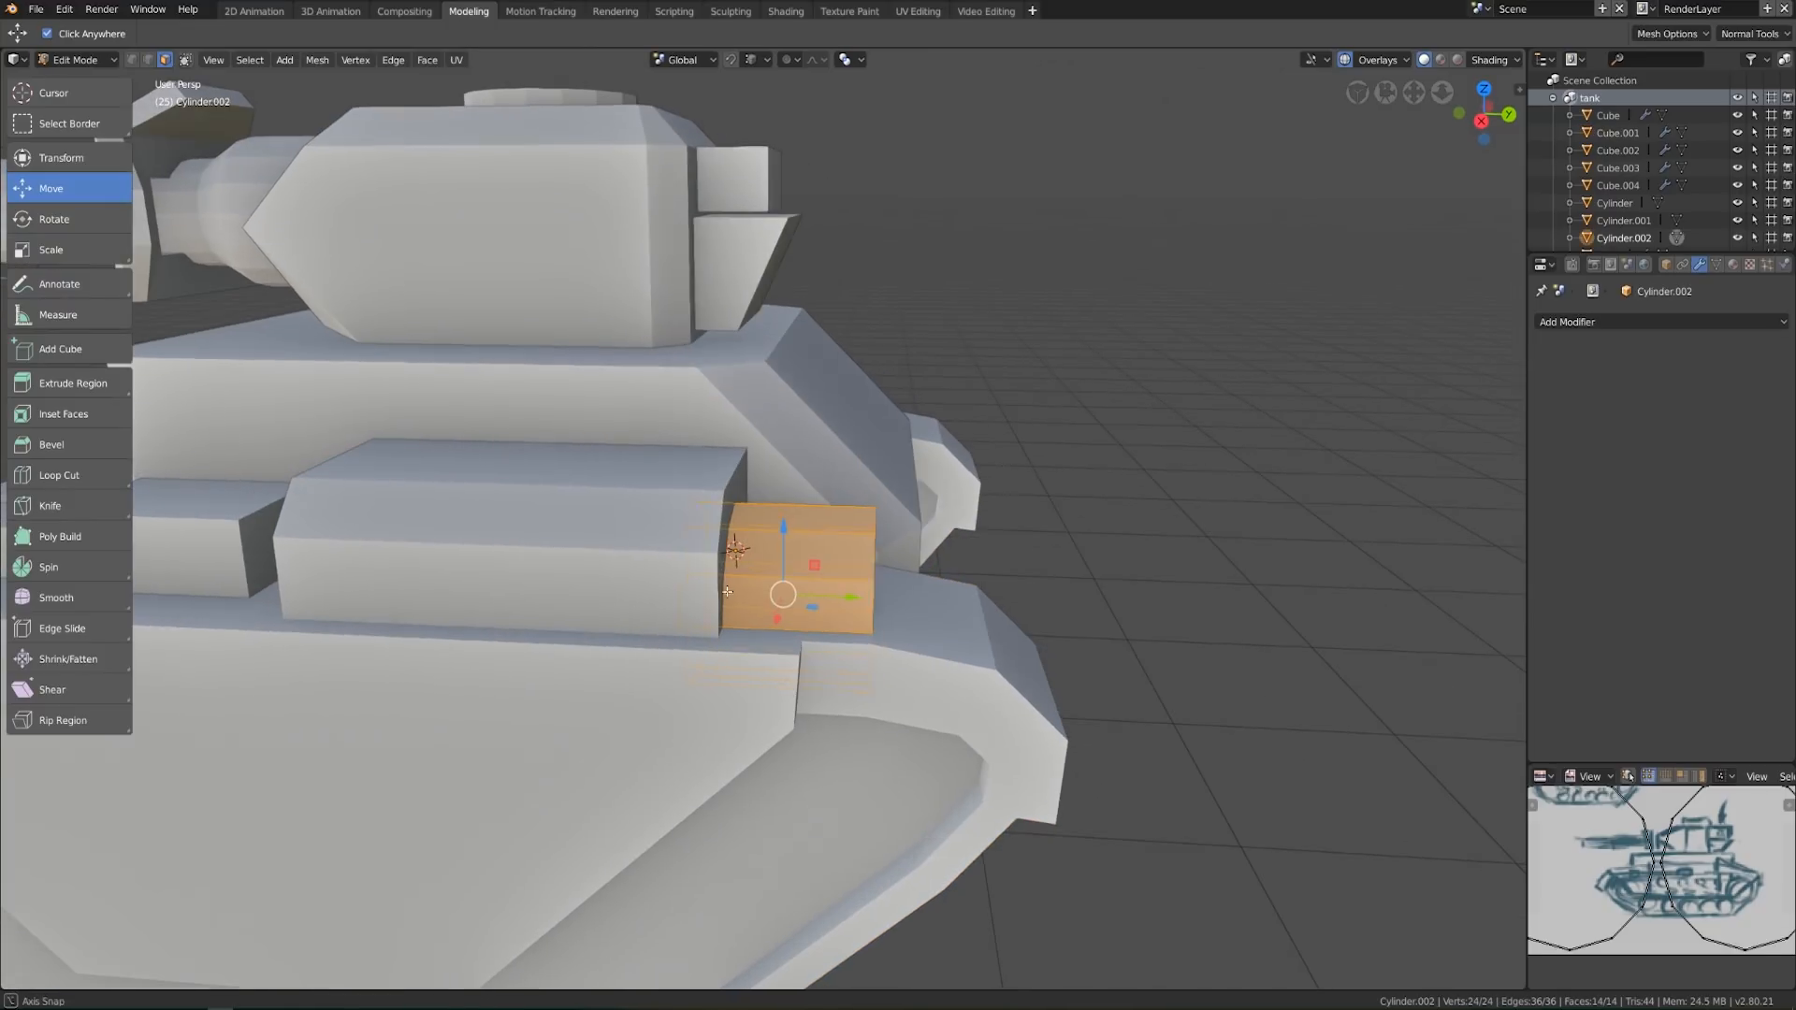
right_click(725, 592)
key(g)
key(y)
click(752, 600)
key(ctrl+z)
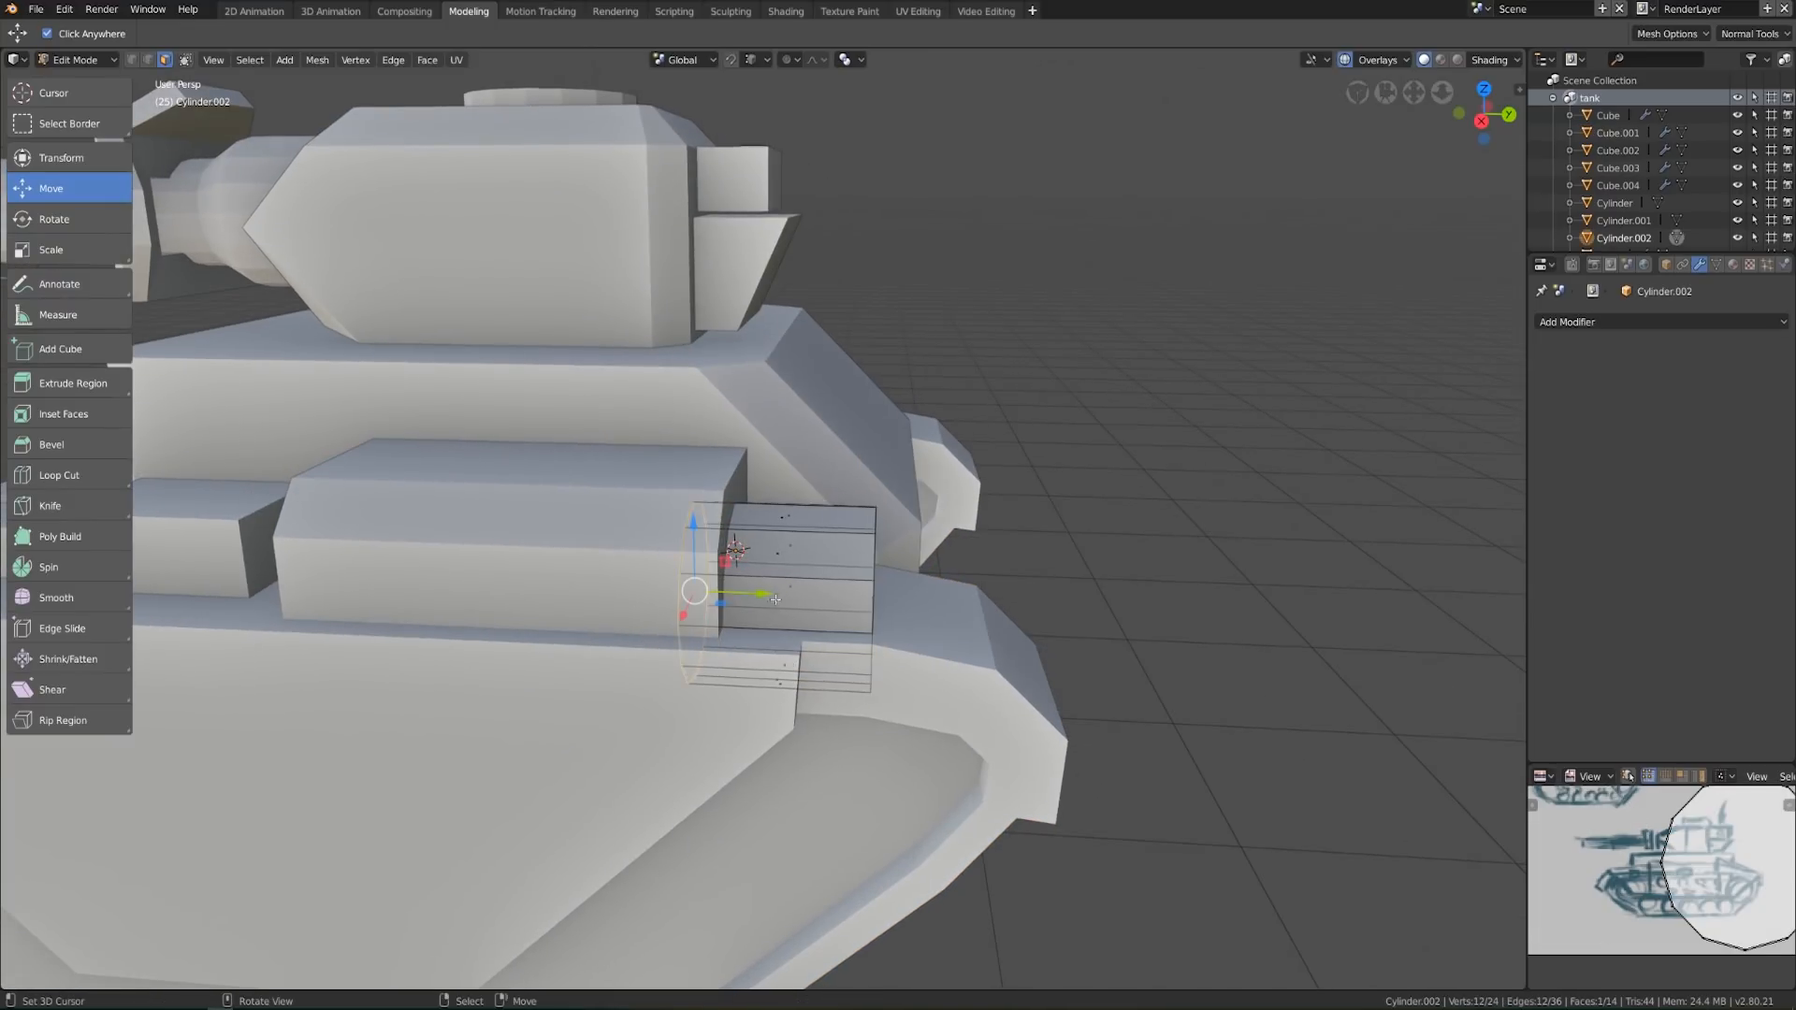
key(g)
key(y)
click(800, 596)
middle_drag(800, 596, 789, 634)
key(Tab)
Select the cylinder's rear end face in Edit Mode and move it toward the track box to shorten the cylinder
scroll(970, 658, down, 5)
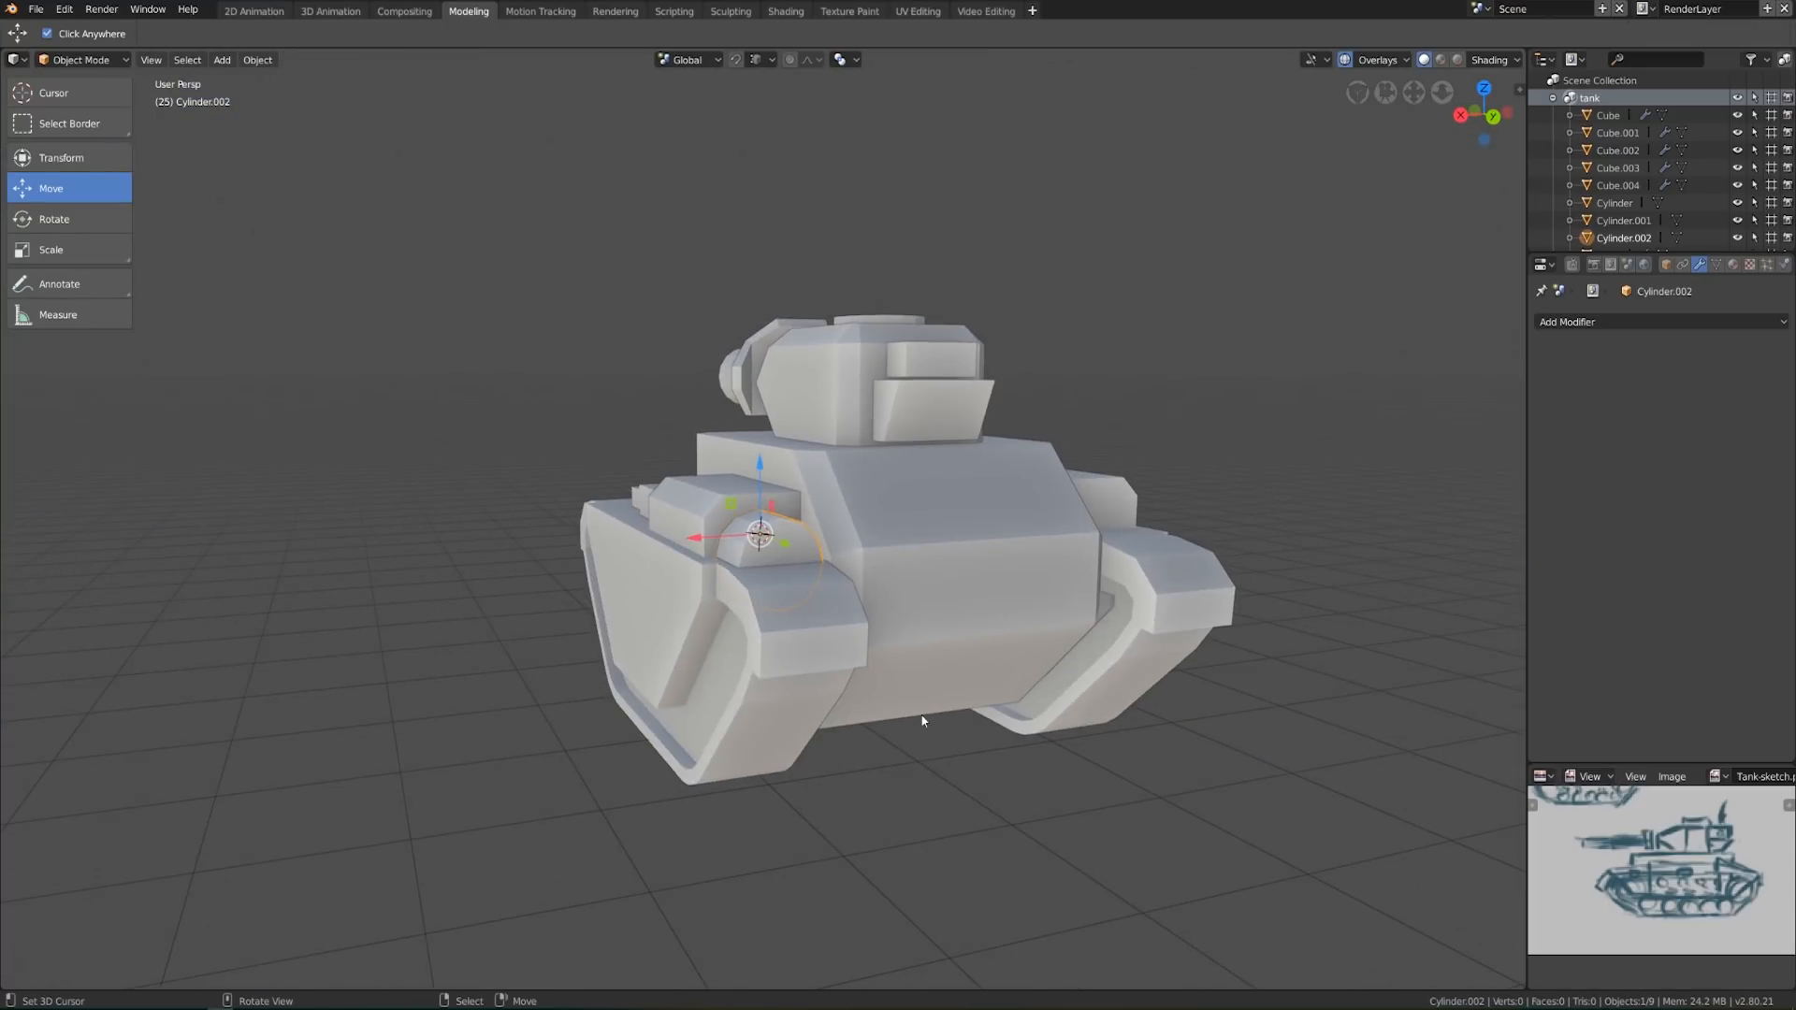
middle_drag(928, 715, 950, 718)
key(alt+a)
scroll(719, 610, up, 3)
middle_drag(728, 612, 822, 697)
scroll(810, 681, up, 1)
key(Tab)
middle_drag(748, 572, 795, 540)
right_click(825, 601)
middle_drag(831, 608, 920, 687)
mouse_move(905, 572)
mouse_down()
mouse_move(854, 586)
mouse_move(878, 589)
mouse_up()
key(Tab)
Apply smooth shading to the cylinder and enable Auto Smooth with an angle of 75°
scroll(969, 675, down, 4)
middle_drag(964, 673, 733, 669)
scroll(749, 636, up, 5)
click(767, 595)
right_click(767, 597)
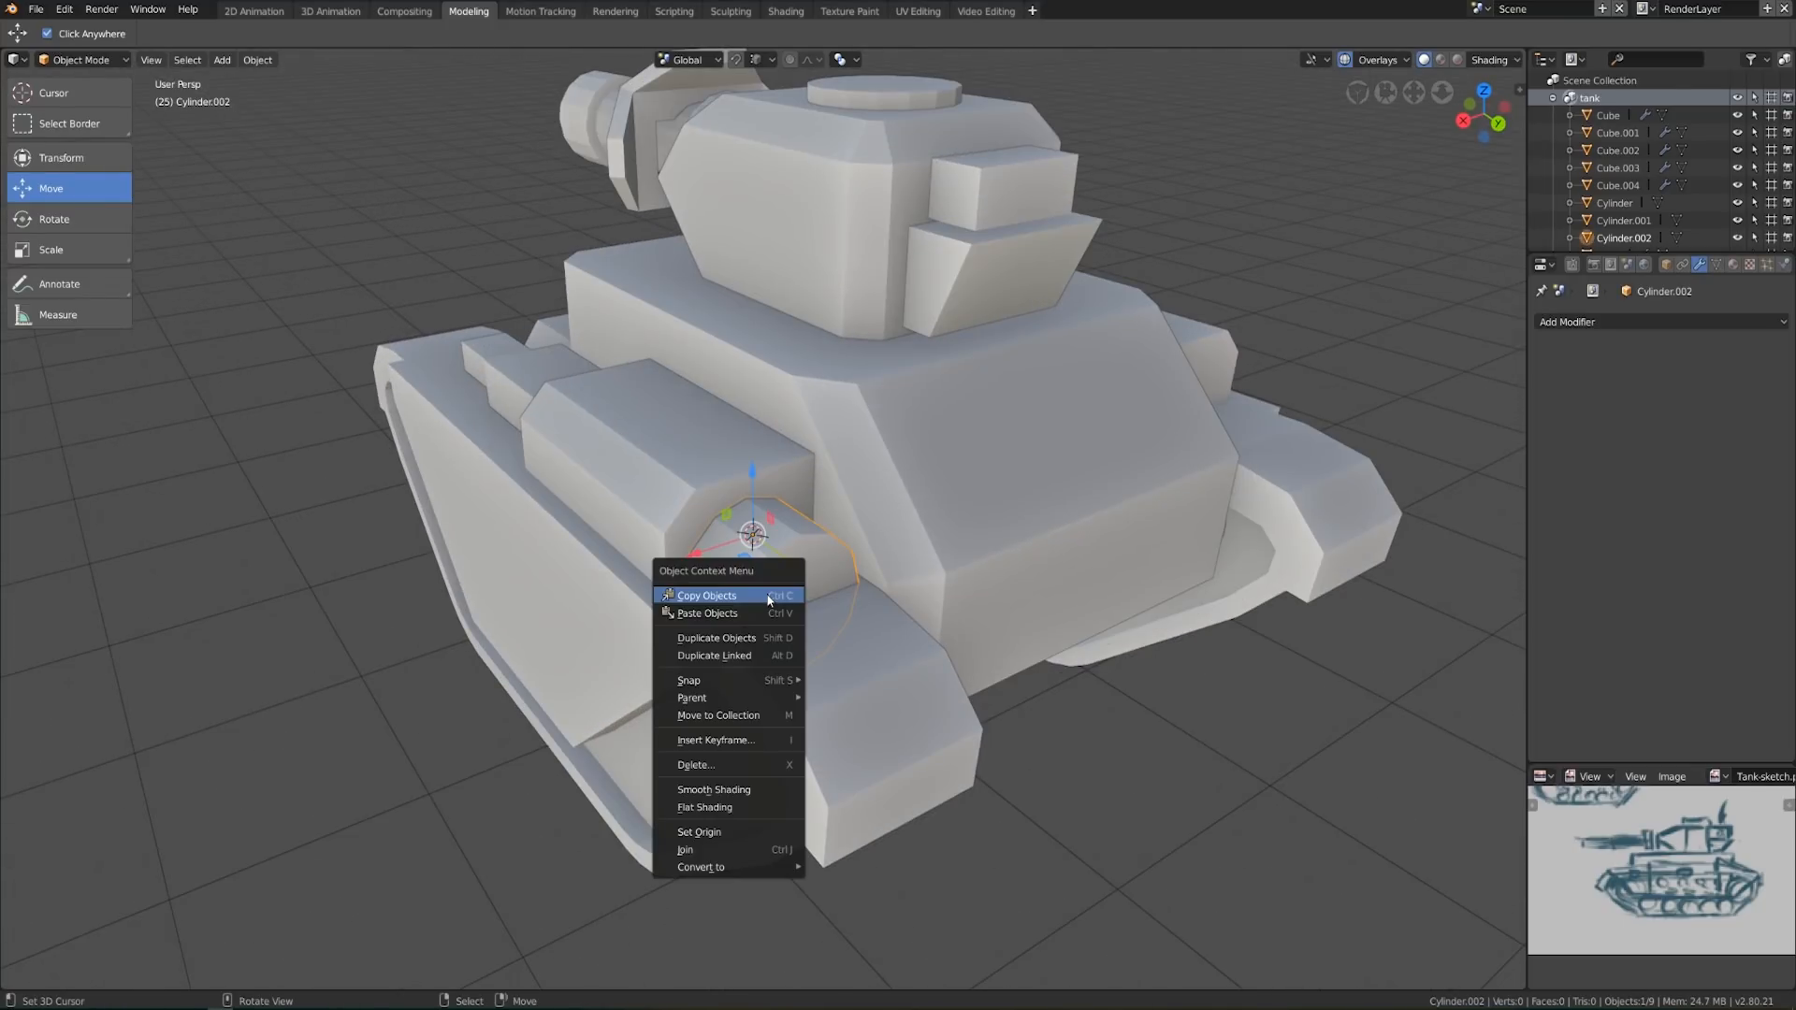
click(733, 789)
click(1715, 264)
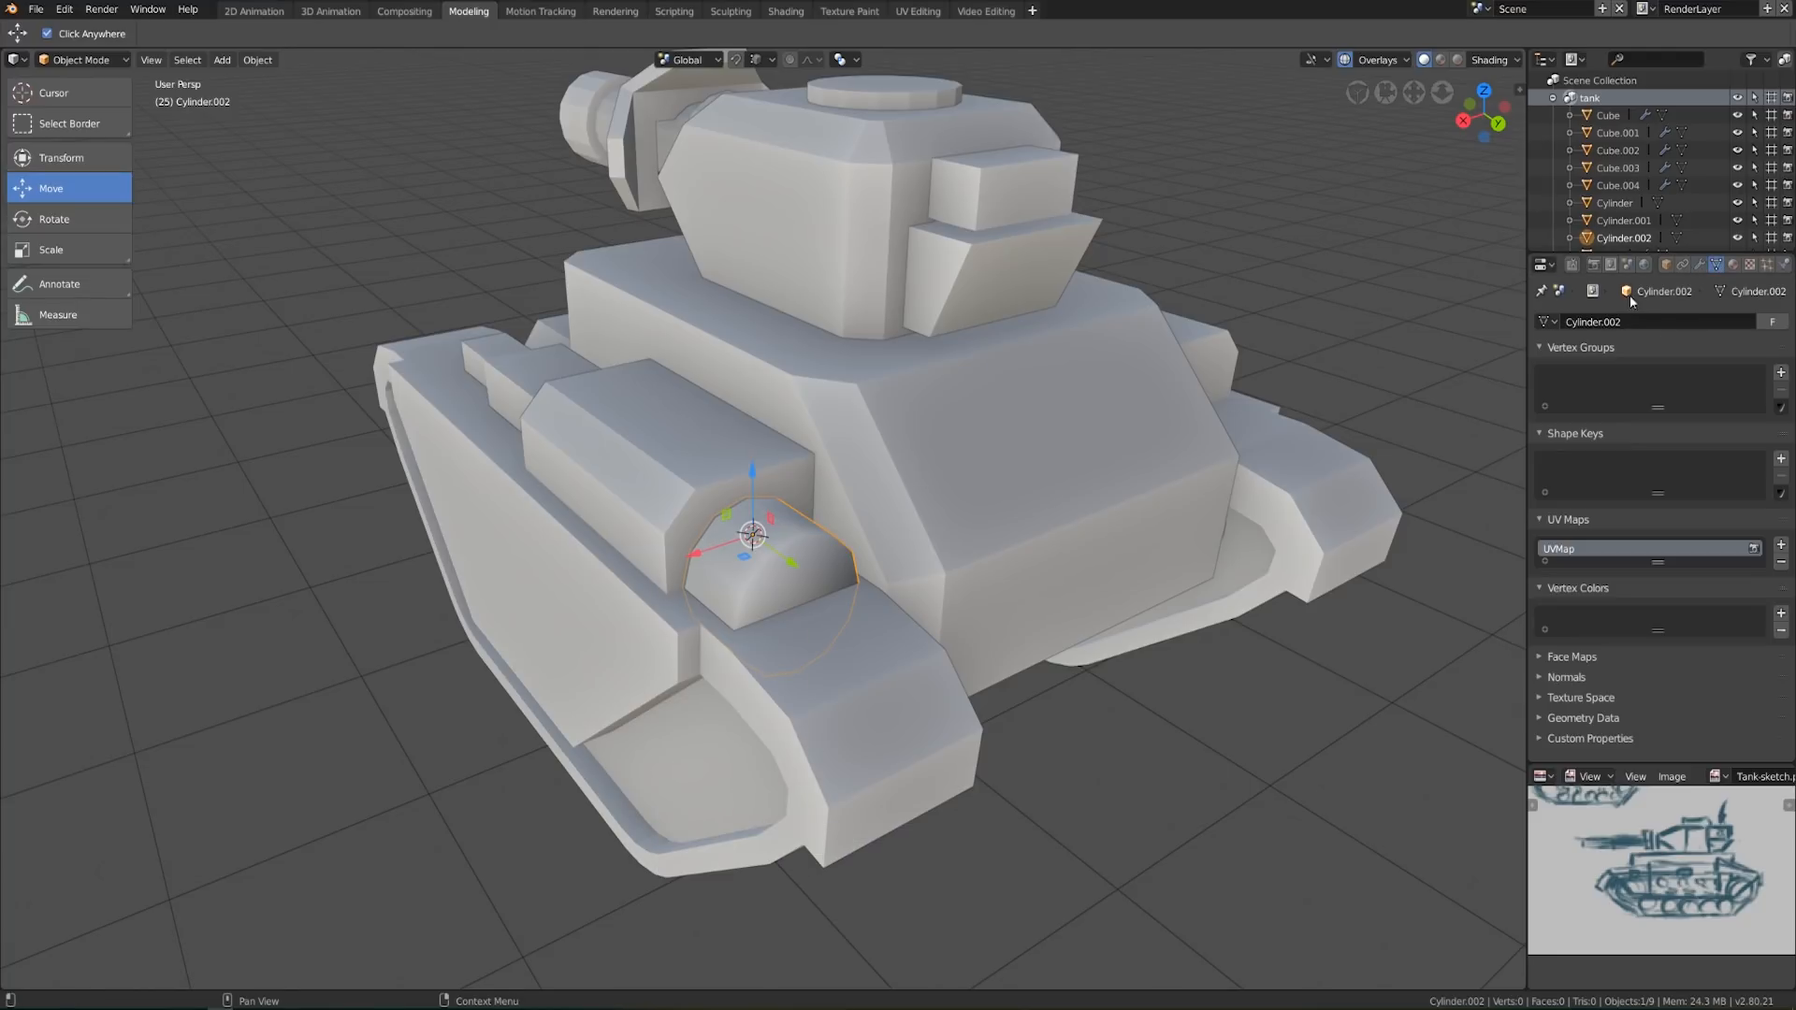
click(1590, 676)
click(1764, 722)
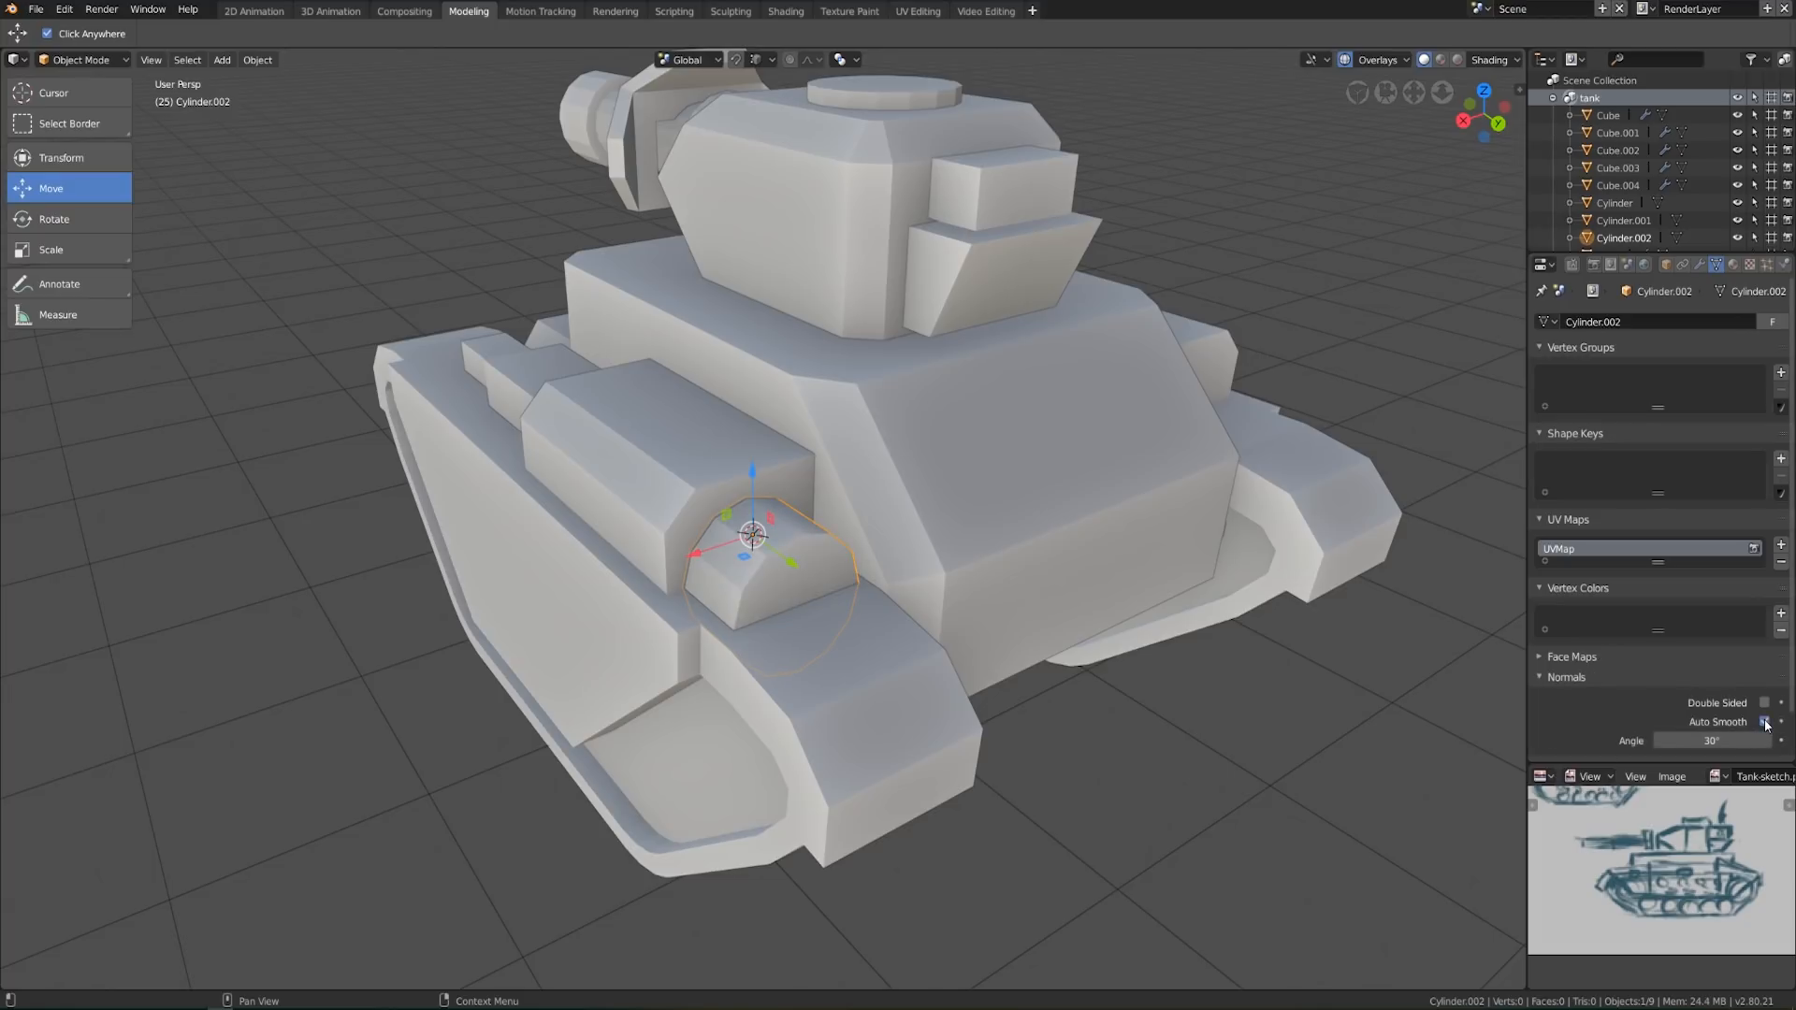
click(1707, 739)
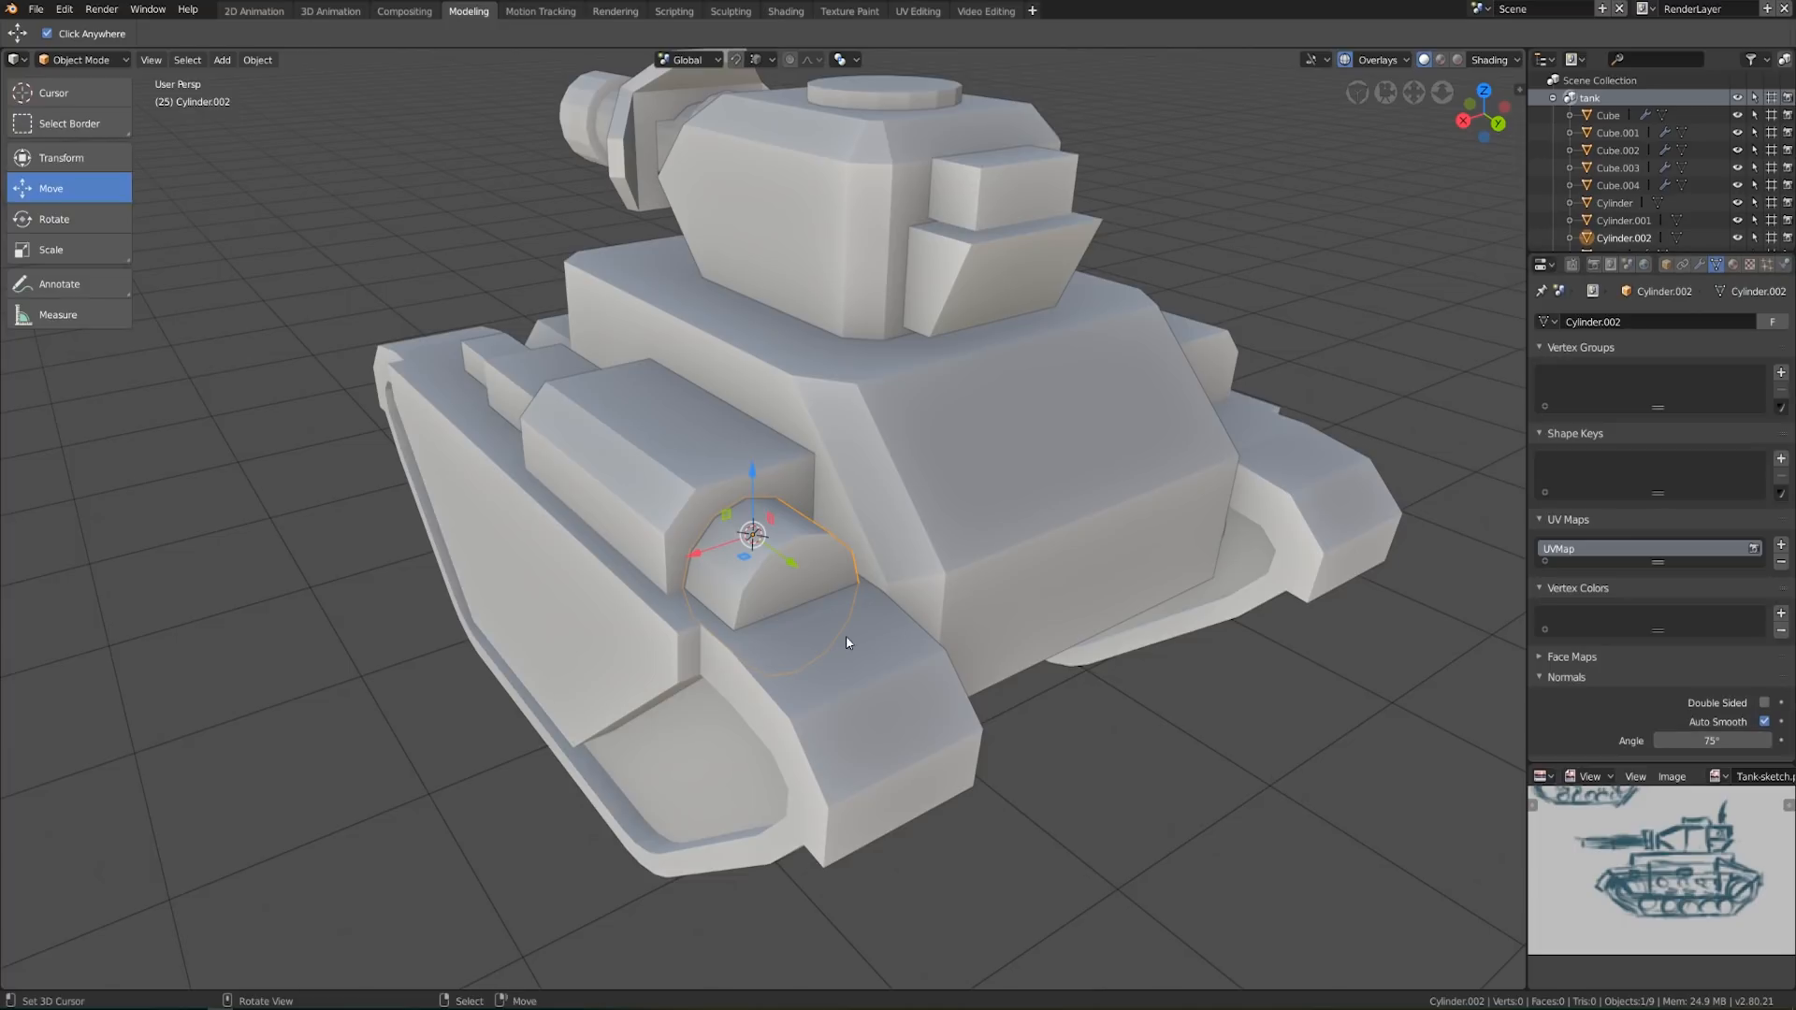
middle_drag(837, 642, 820, 661)
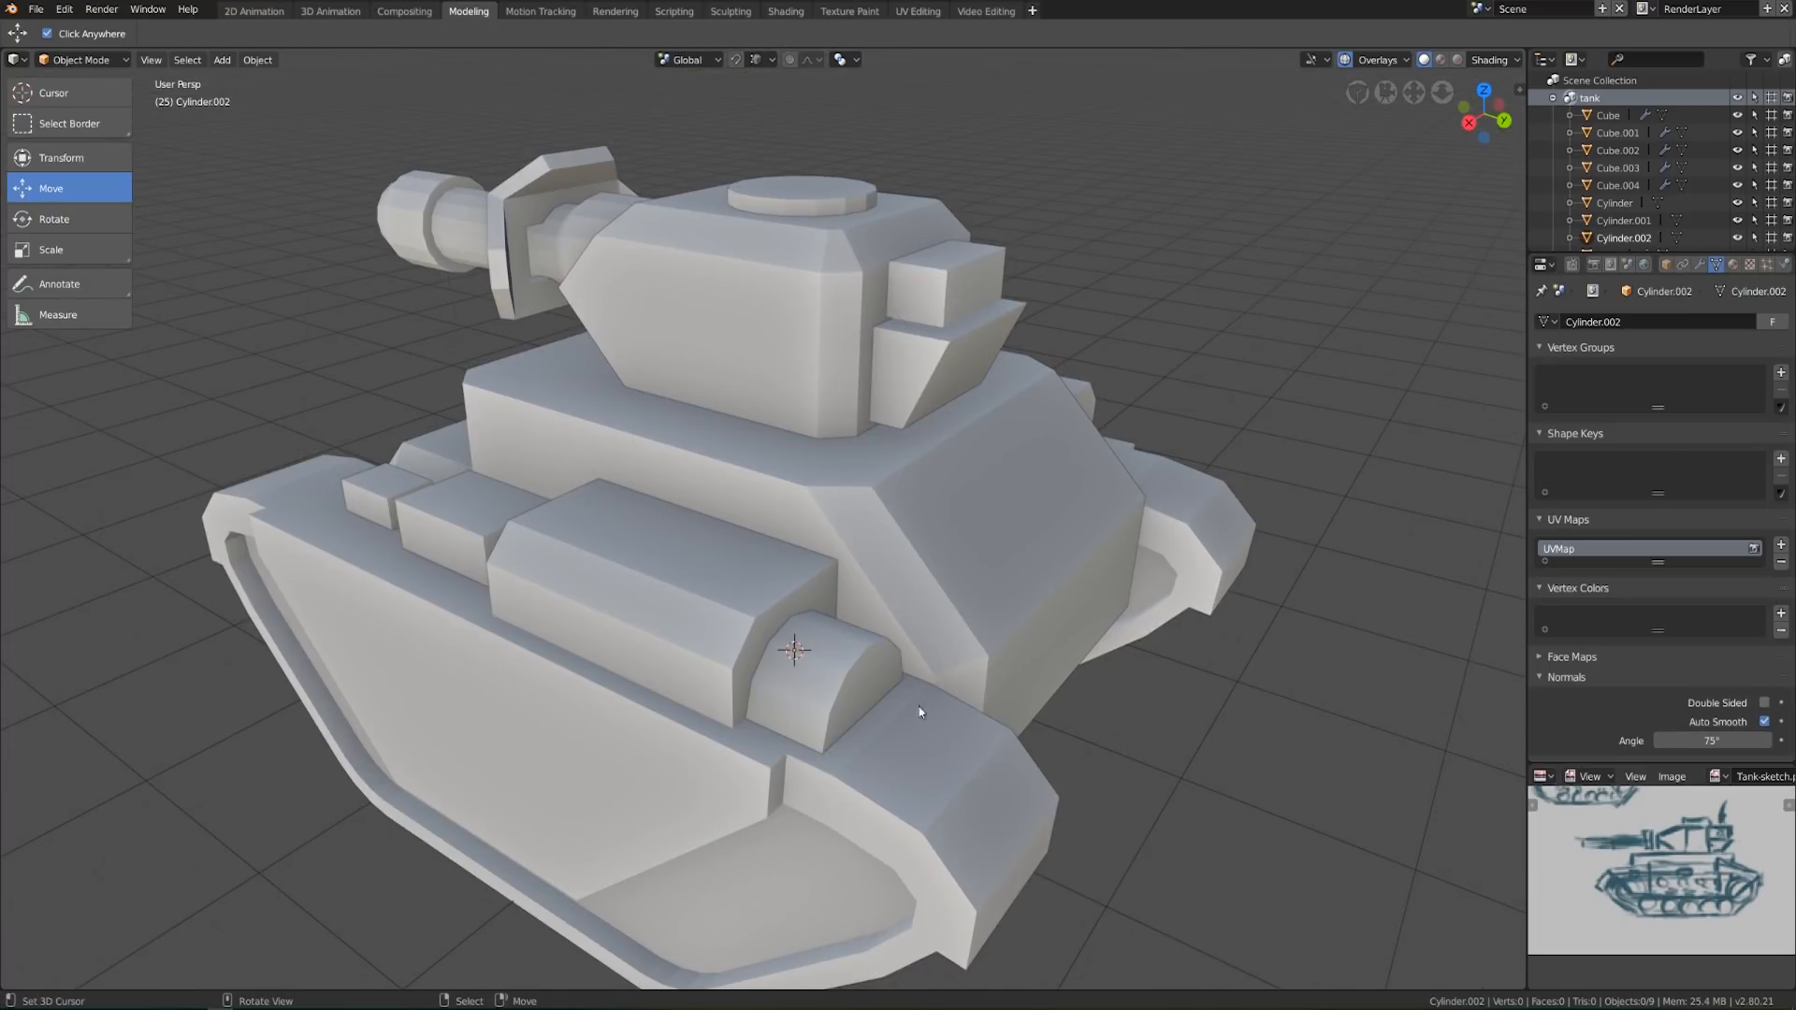
Select the gun barrel and the turret hatch and apply smooth shading to both
middle_drag(960, 725, 662, 430)
click(577, 448)
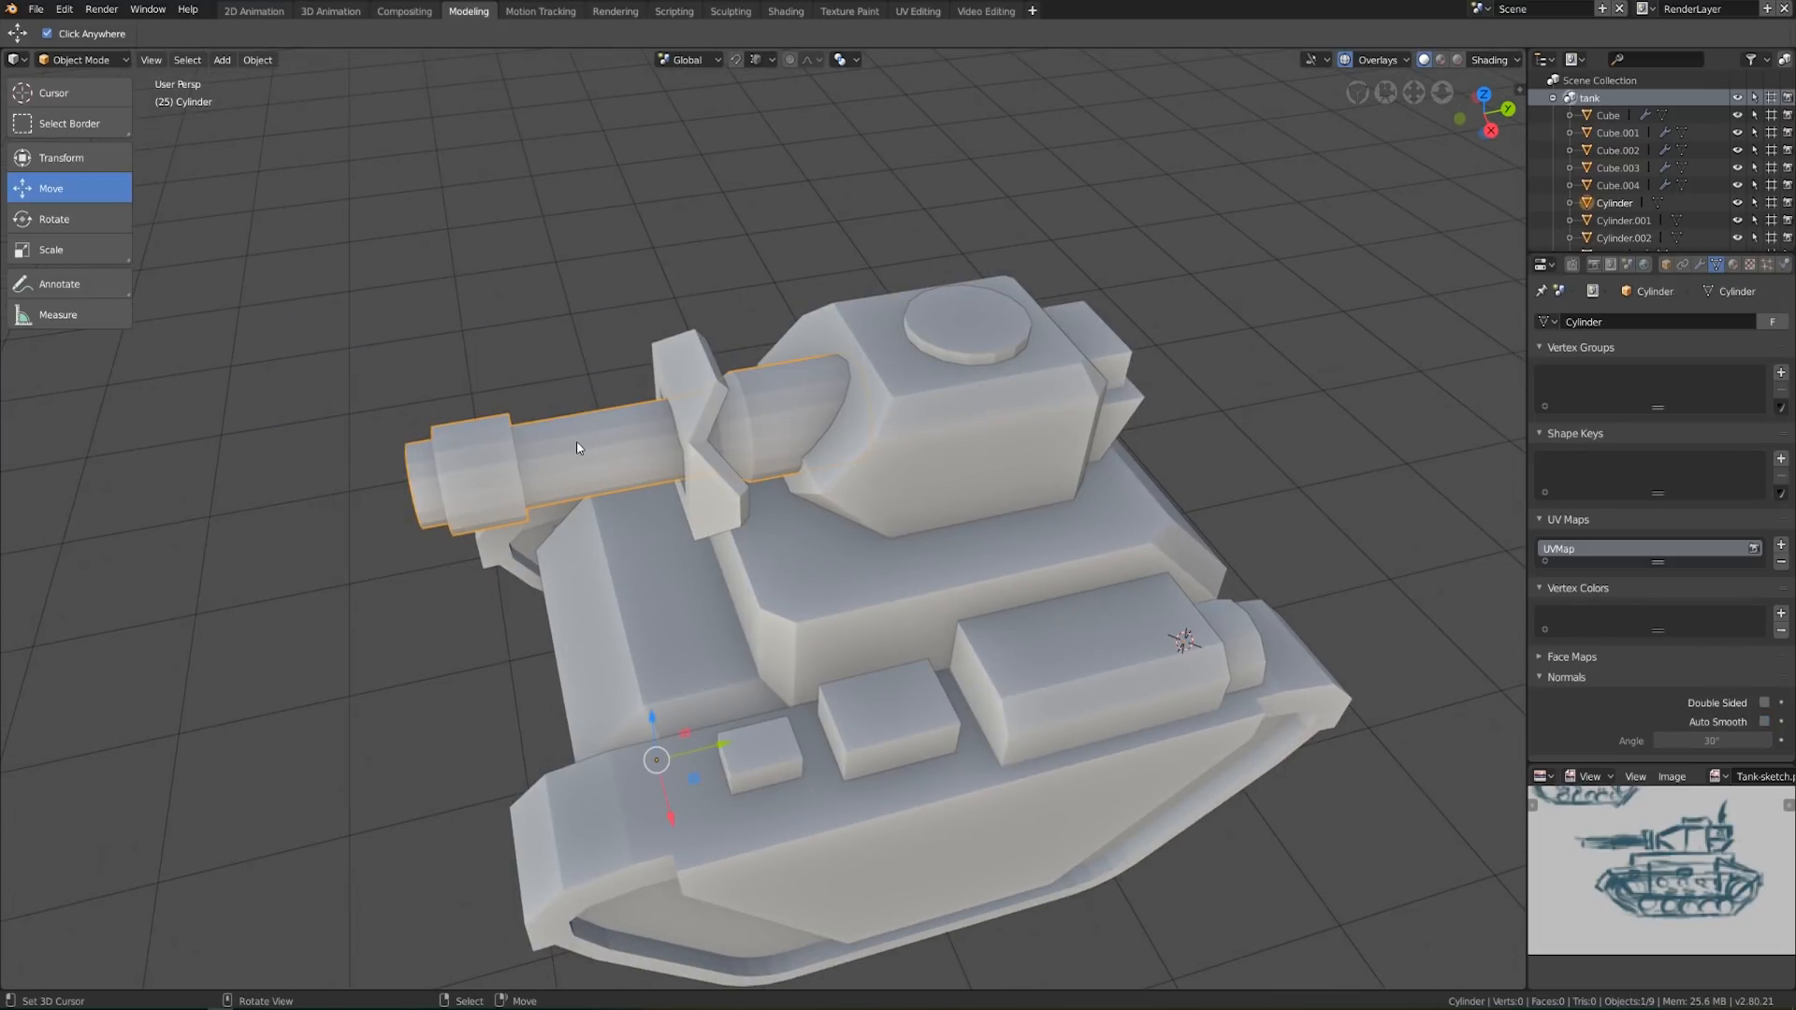
shift+click(990, 346)
right_click(990, 346)
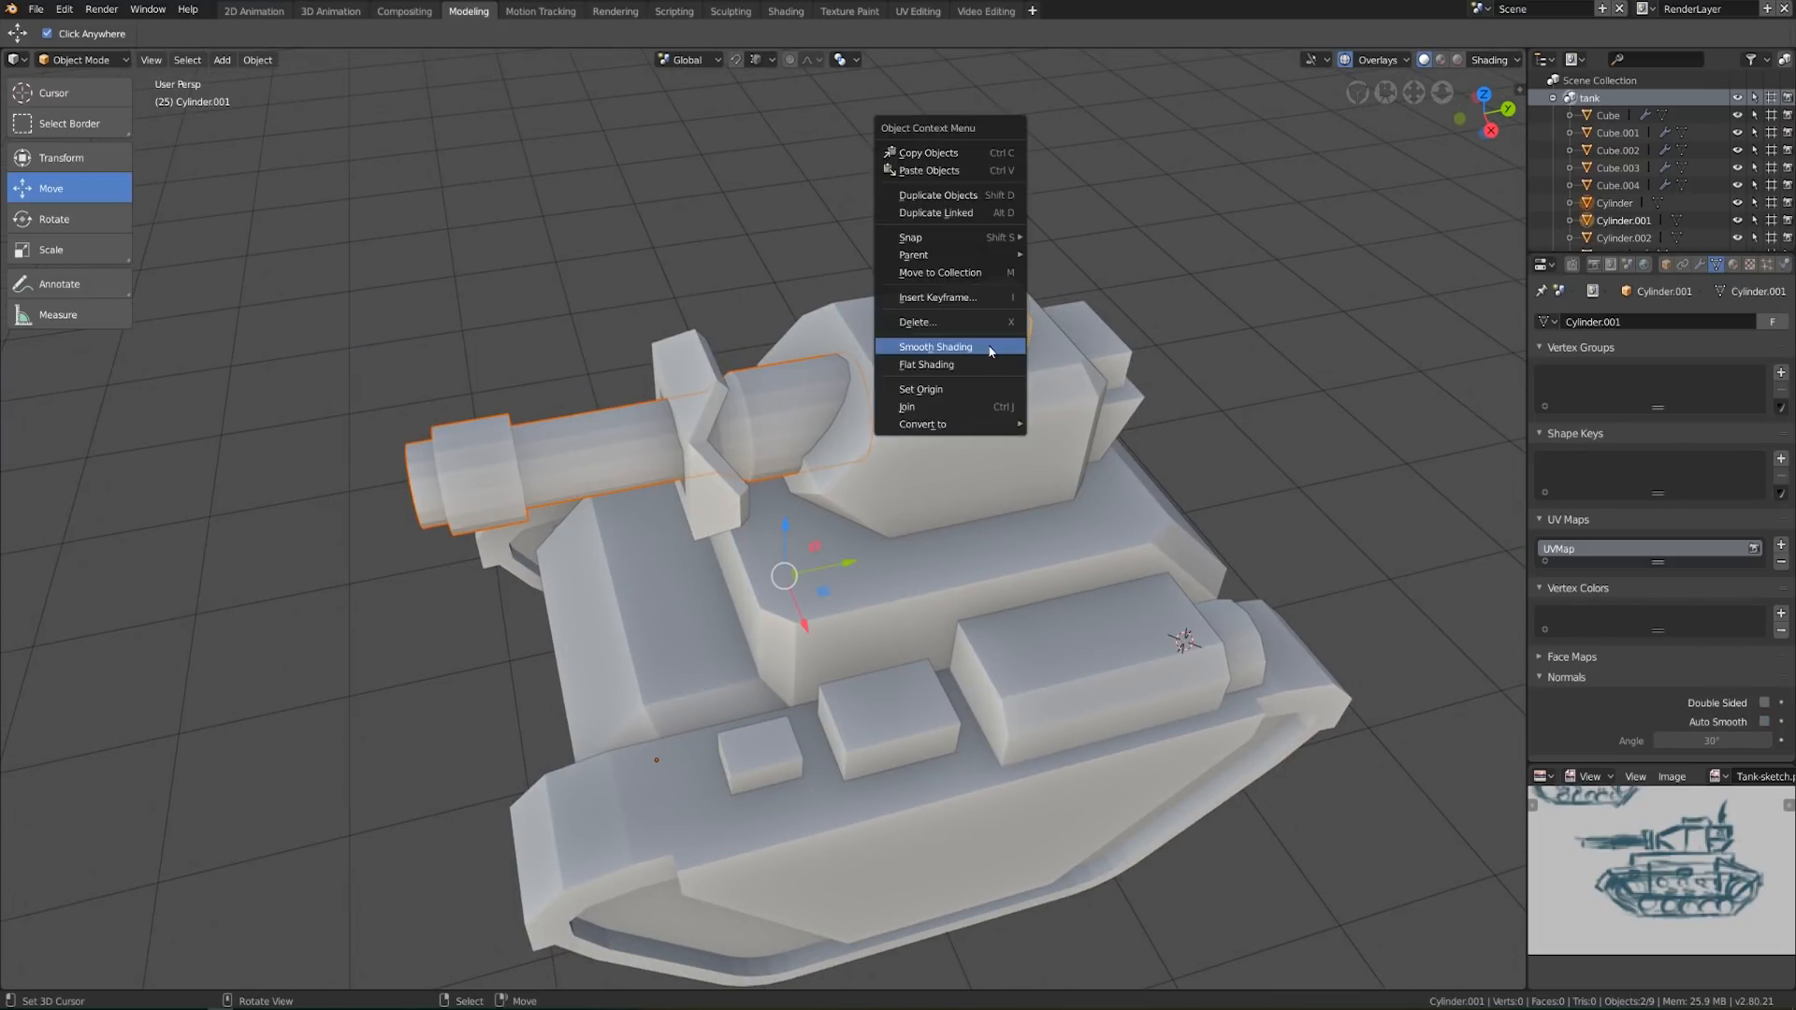
click(989, 346)
Enable Auto Smooth on the gun barrel, adjusting its angle, and enable it on the turret hatch
click(602, 451)
click(1763, 721)
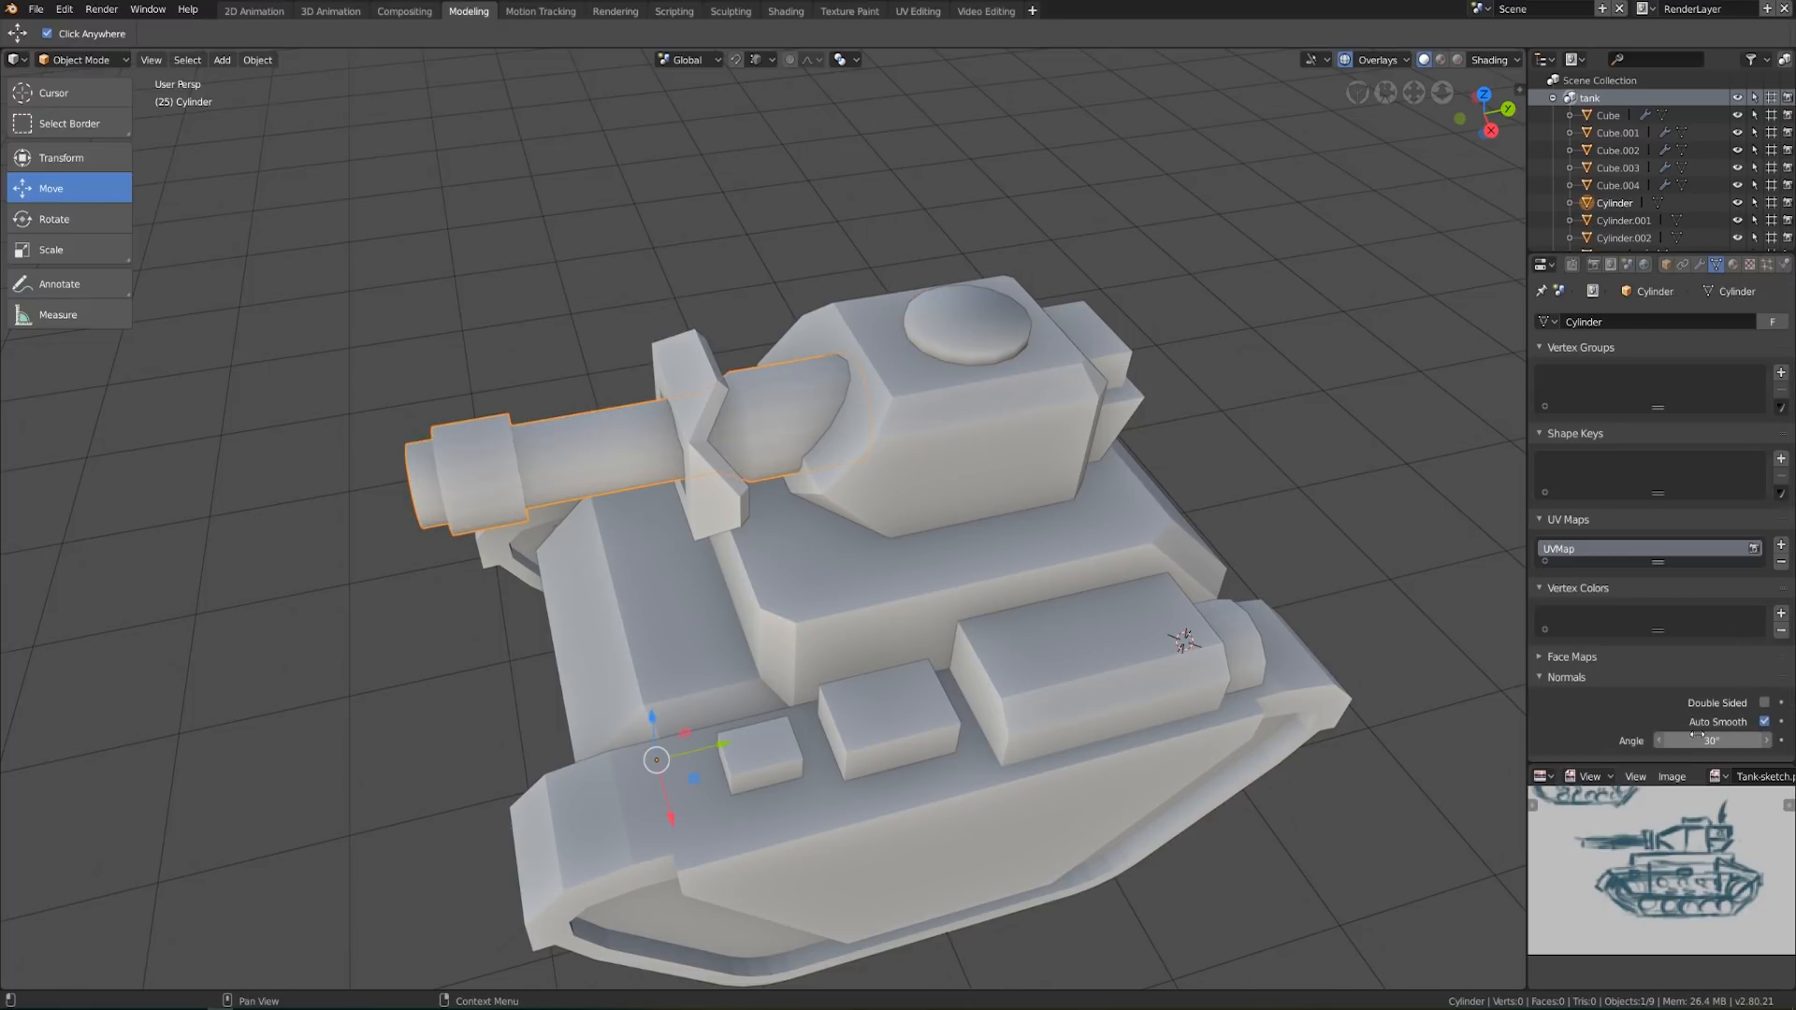
click(1710, 741)
middle_drag(838, 649, 823, 572)
click(991, 348)
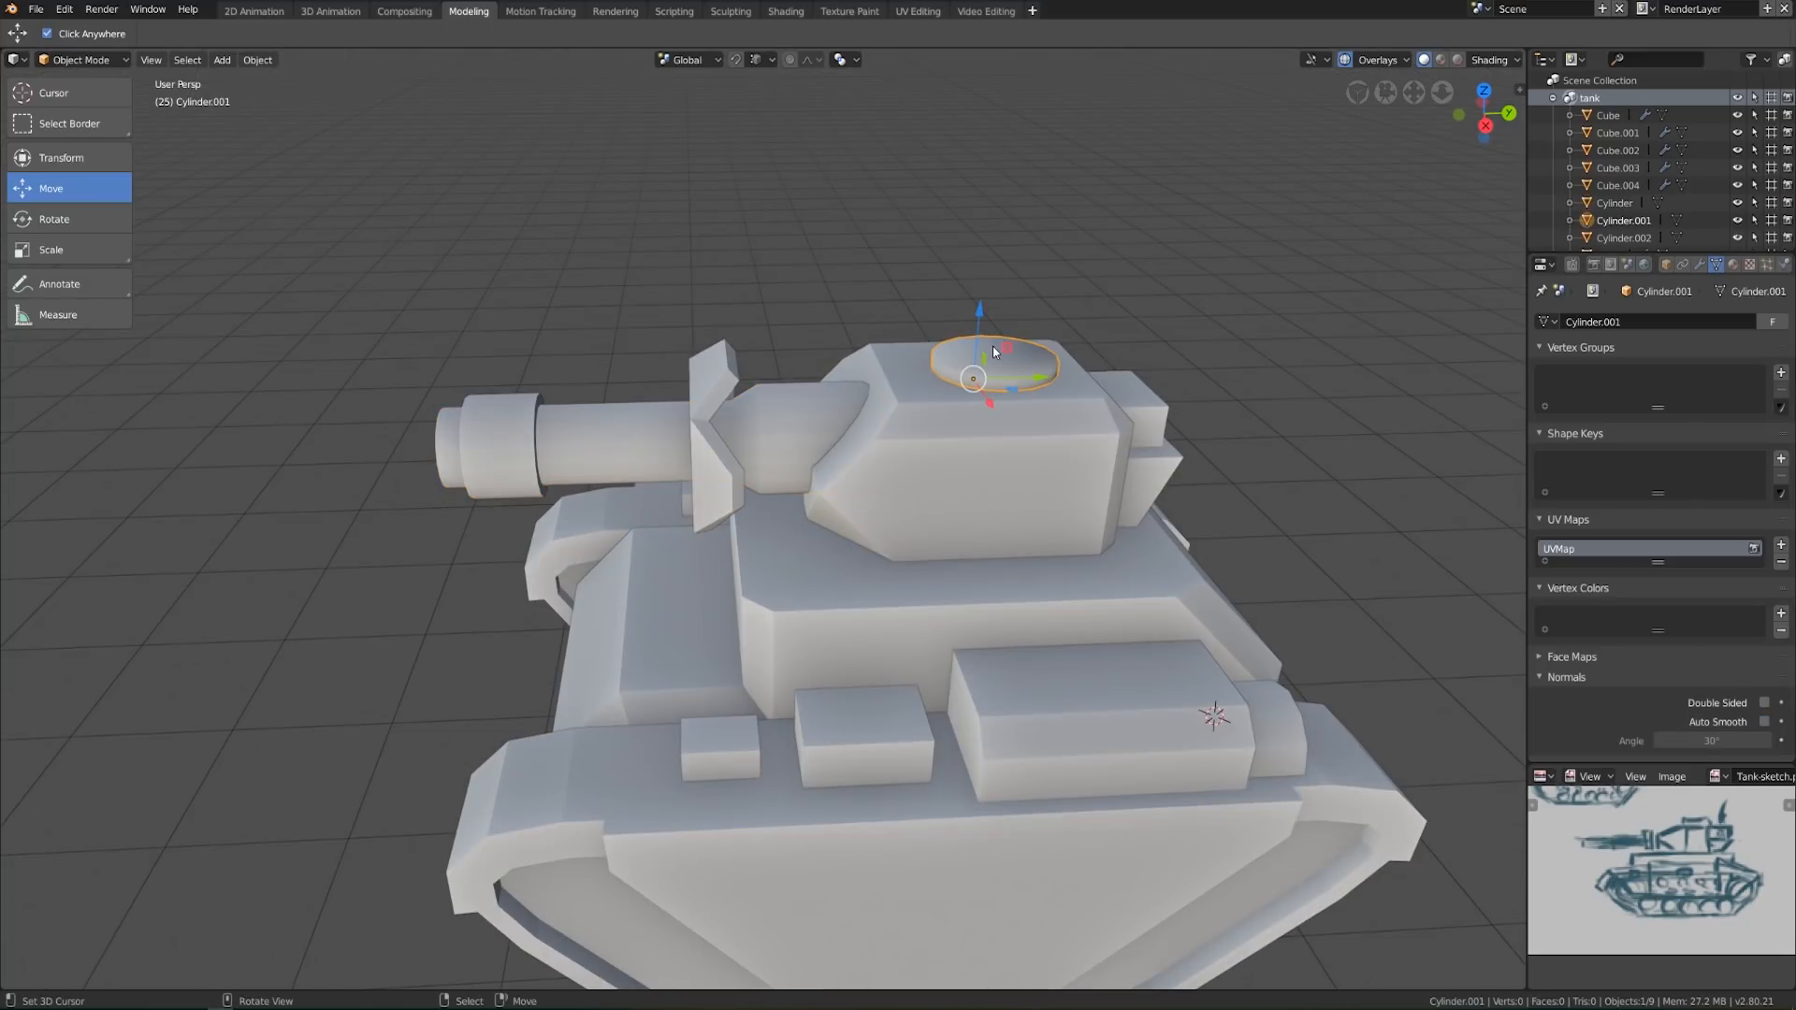
click(1762, 723)
Examine the tank's shading and overall shape from the front and the rear with nothing selected
mouse_move(1195, 547)
middle_down()
mouse_move(1092, 568)
mouse_move(782, 501)
mouse_move(840, 591)
mouse_move(984, 581)
middle_up()
scroll(821, 522, up, 3)
scroll(804, 459, down, 4)
key(alt+a)
shift+middle_drag(1006, 681, 1020, 593)
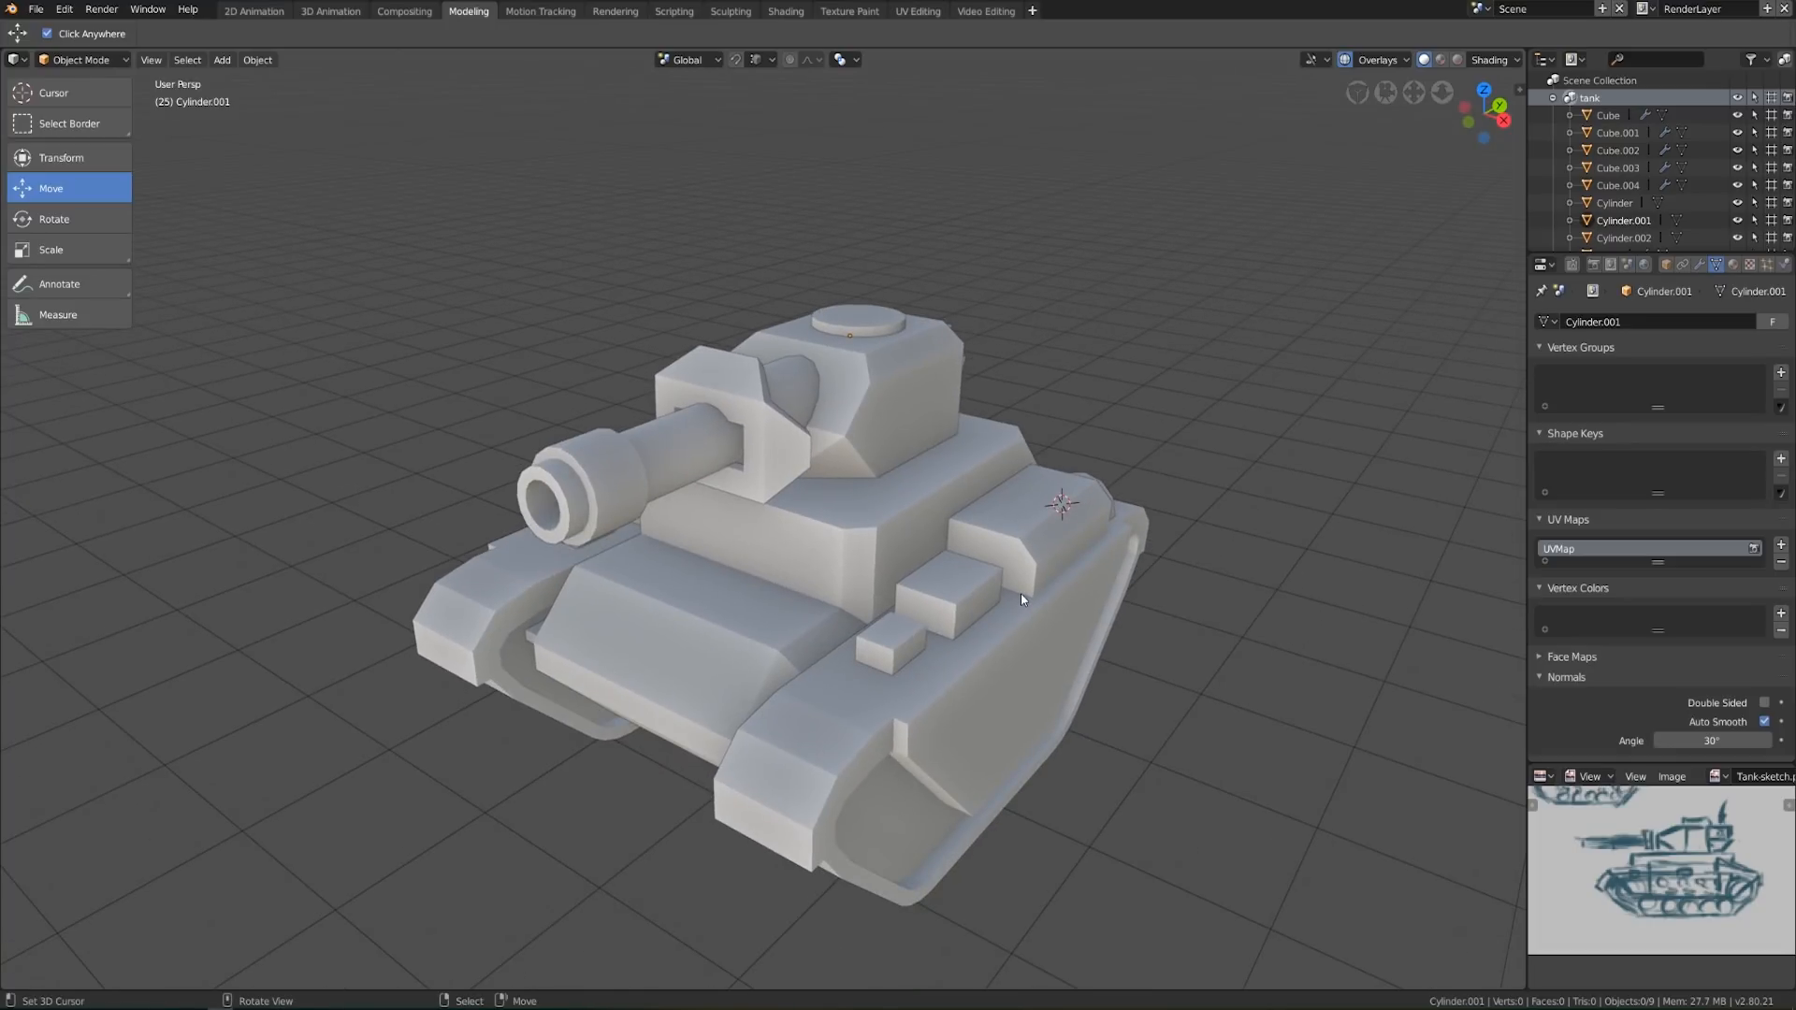
middle_drag(1307, 494, 1062, 482)
shift+middle_drag(733, 585, 820, 486)
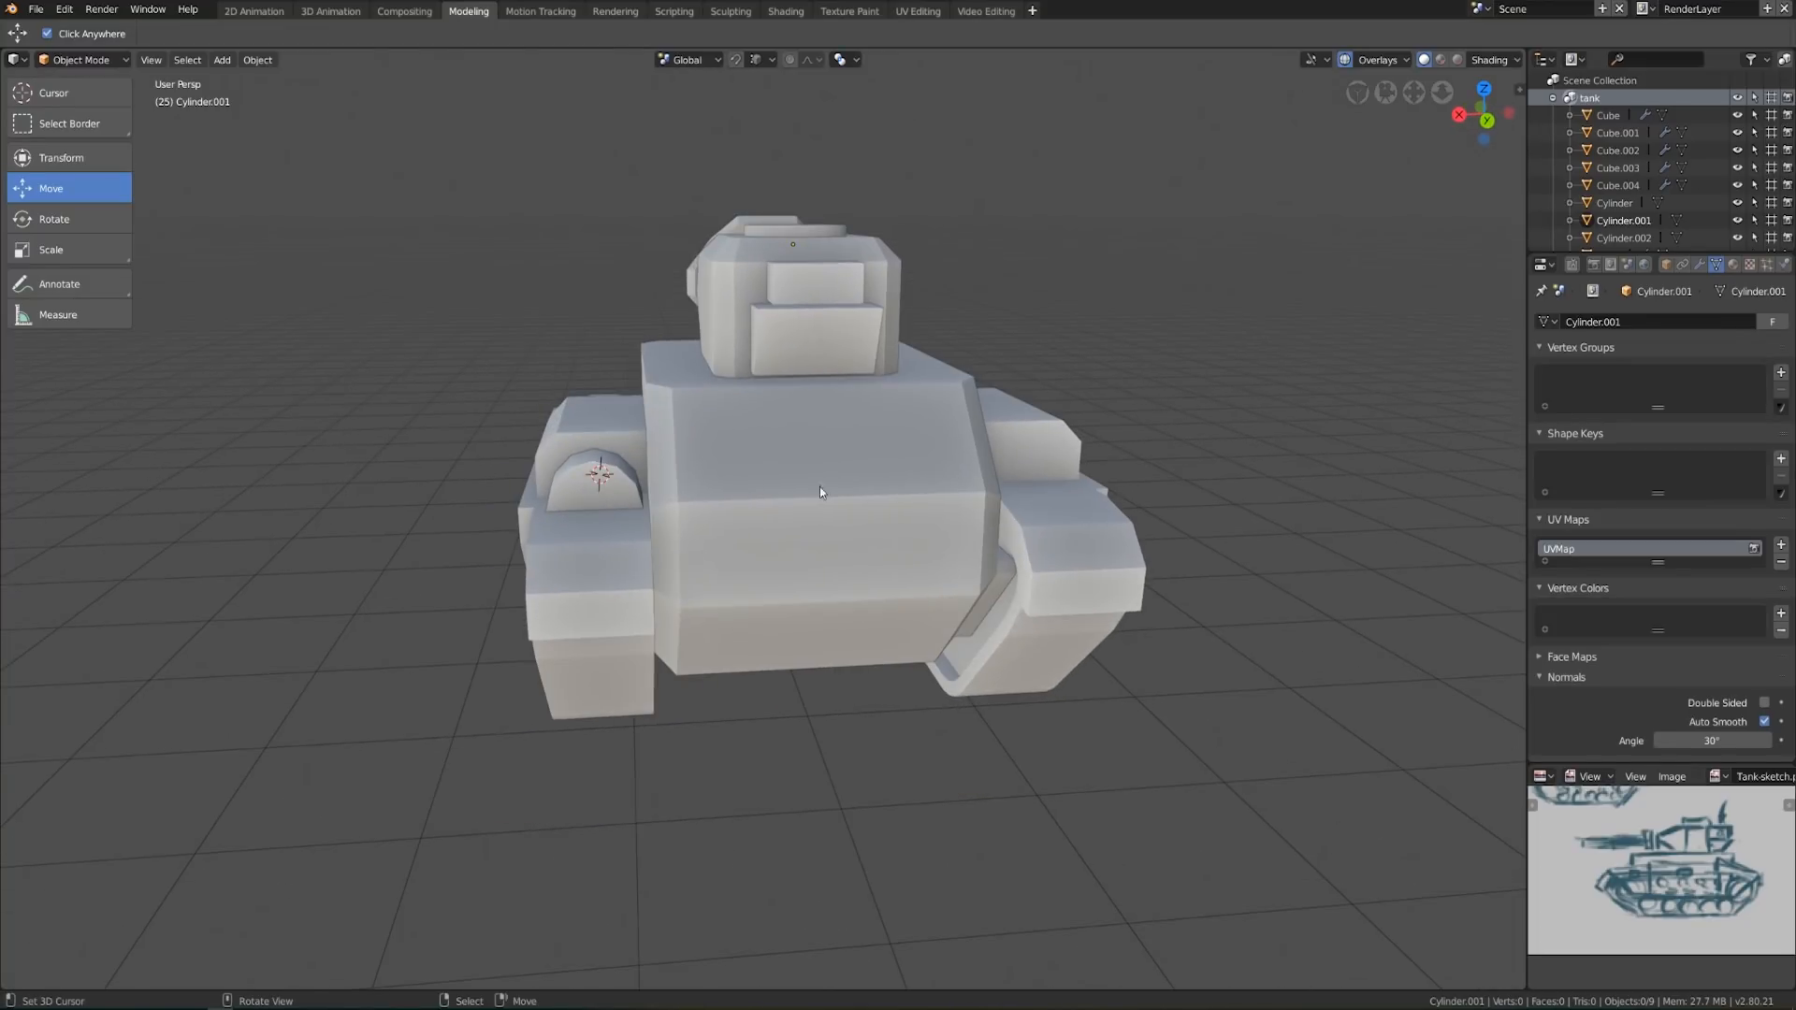
scroll(915, 625, down, 5)
middle_drag(945, 593, 902, 673)
scroll(870, 636, up, 5)
Select the hull's rear faces in Edit Mode, from the upper slope down to the lower bevel
click(801, 565)
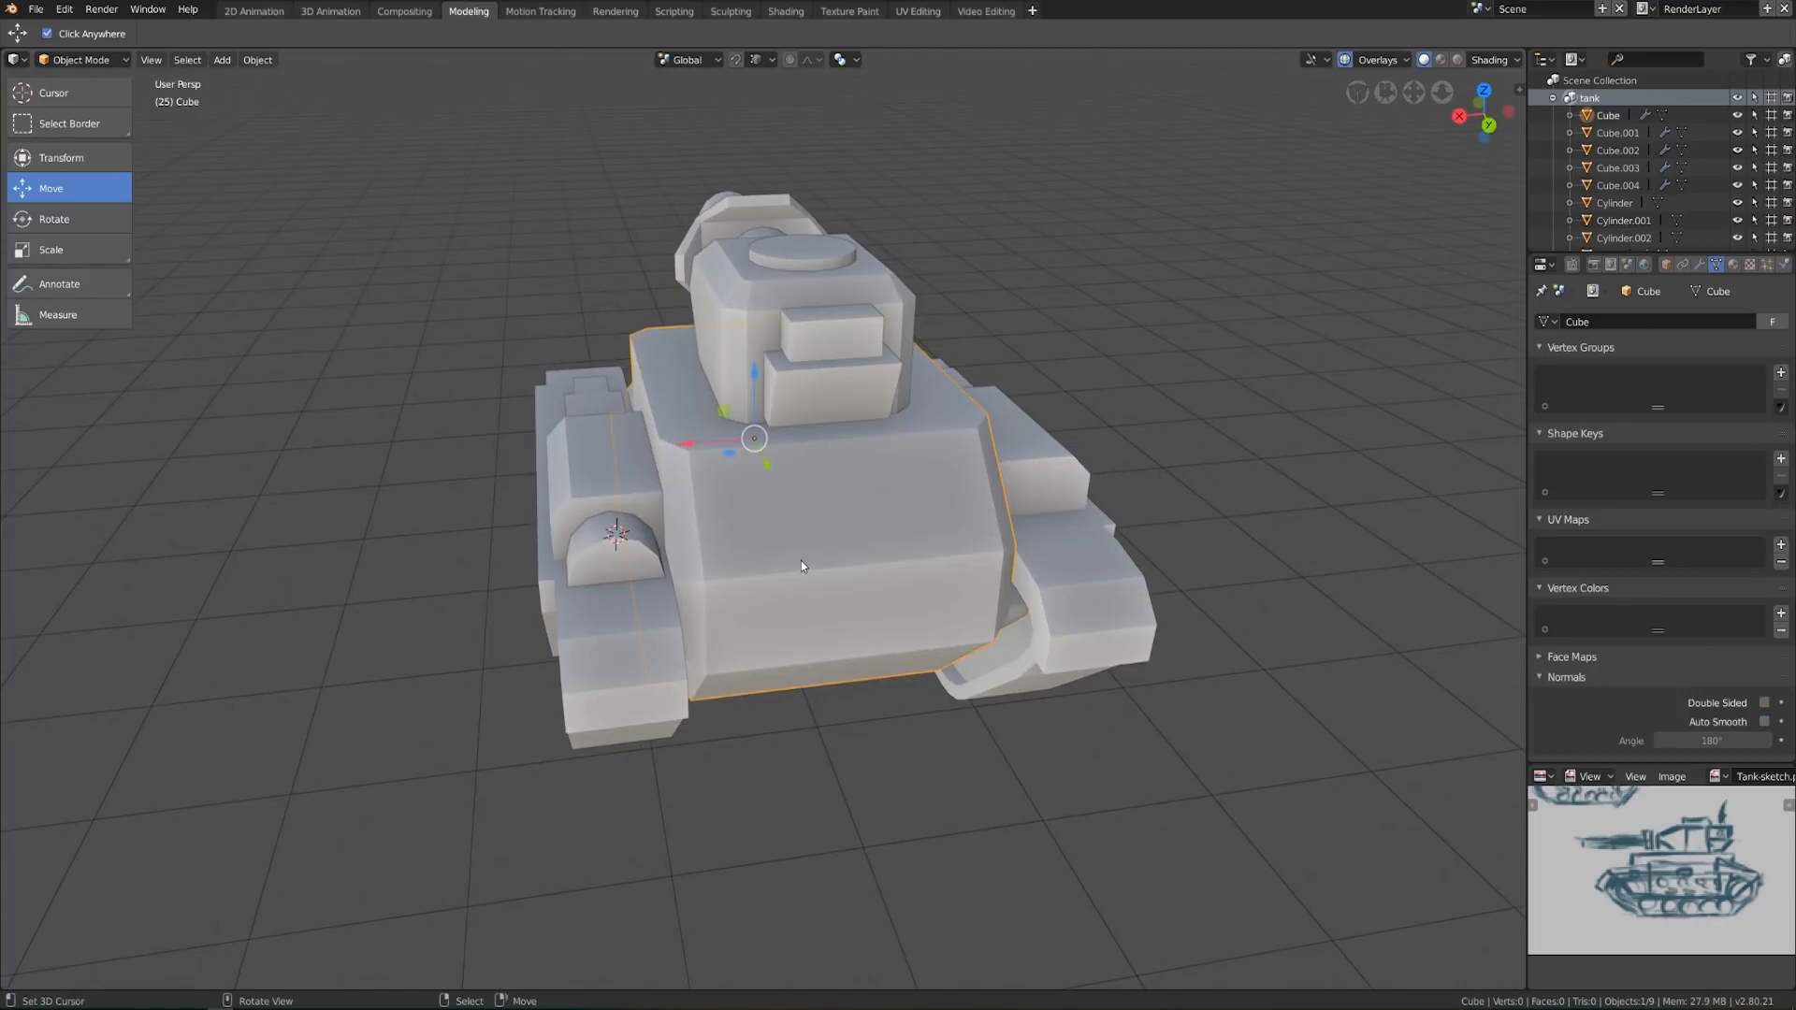
key(Tab)
middle_drag(800, 565, 778, 512)
scroll(772, 524, up, 3)
right_click(712, 565)
shift+right_click(710, 505)
shift+right_click(708, 435)
shift+right_click(705, 393)
shift+right_click(708, 665)
middle_drag(708, 665, 1029, 851)
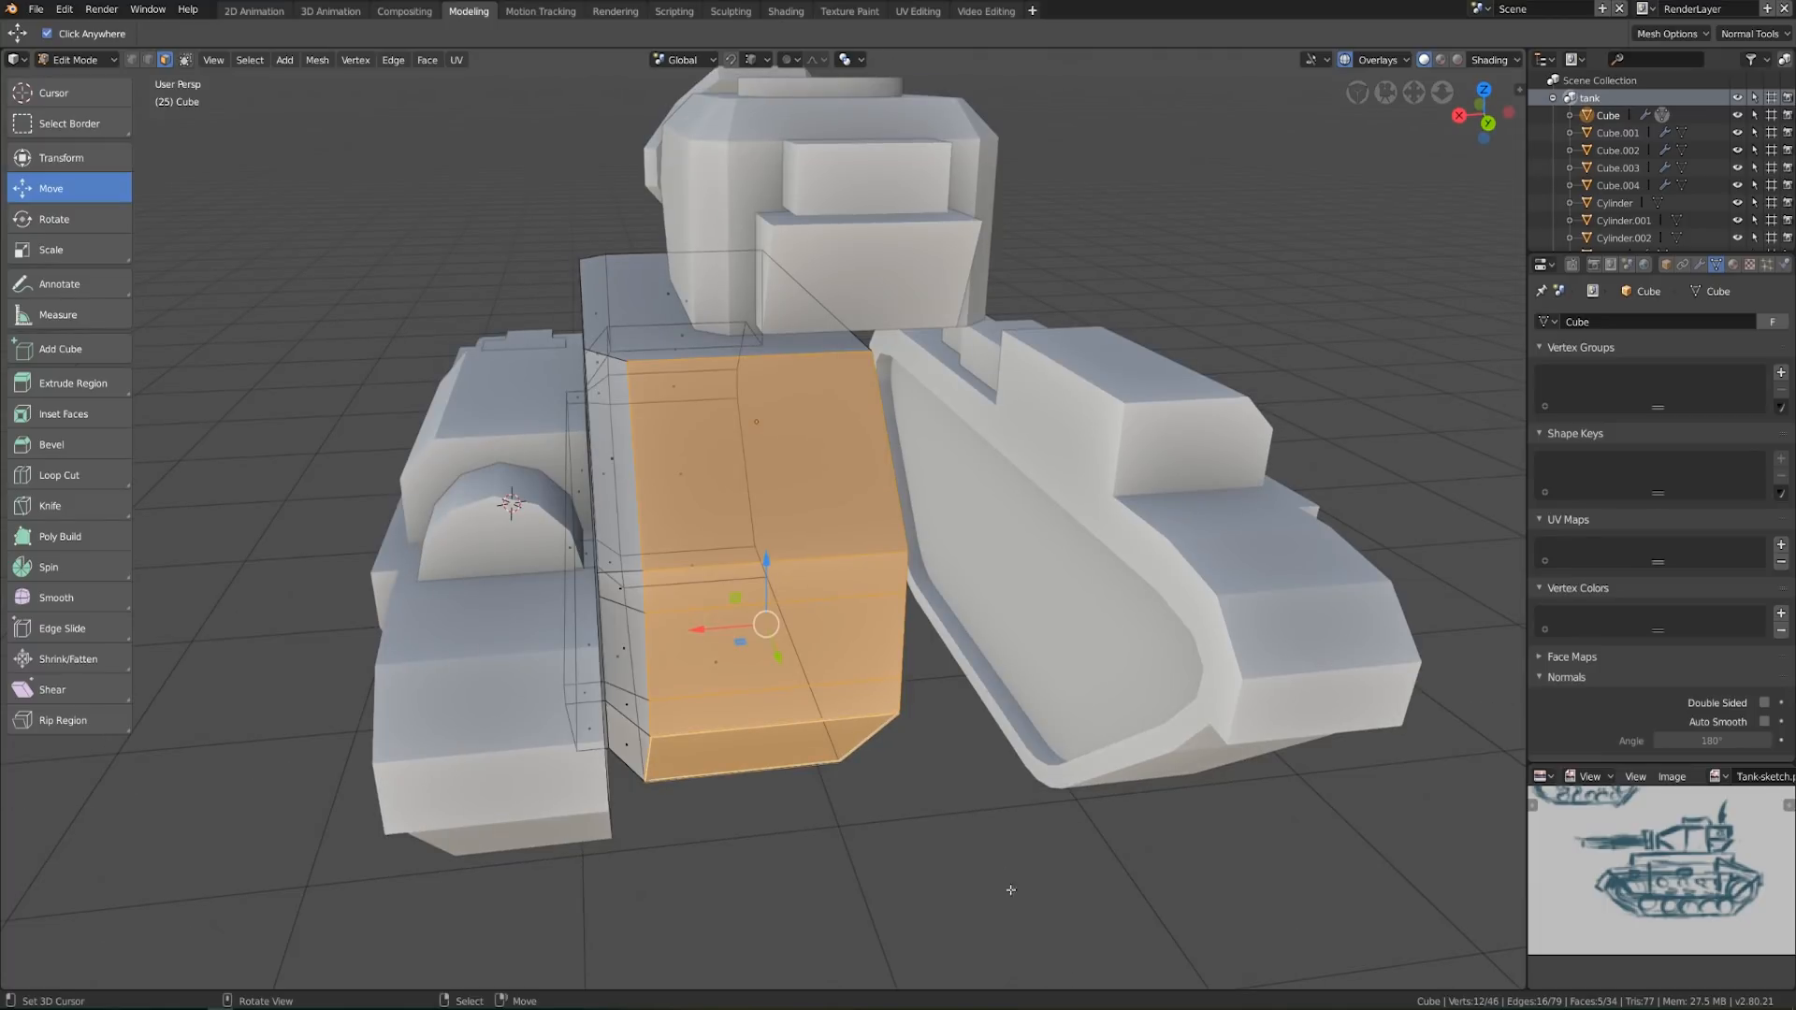
Inset the hull's rear faces by 24.57 cm with the Boundary option off, so the inset stays open at the mirror centre
key(i)
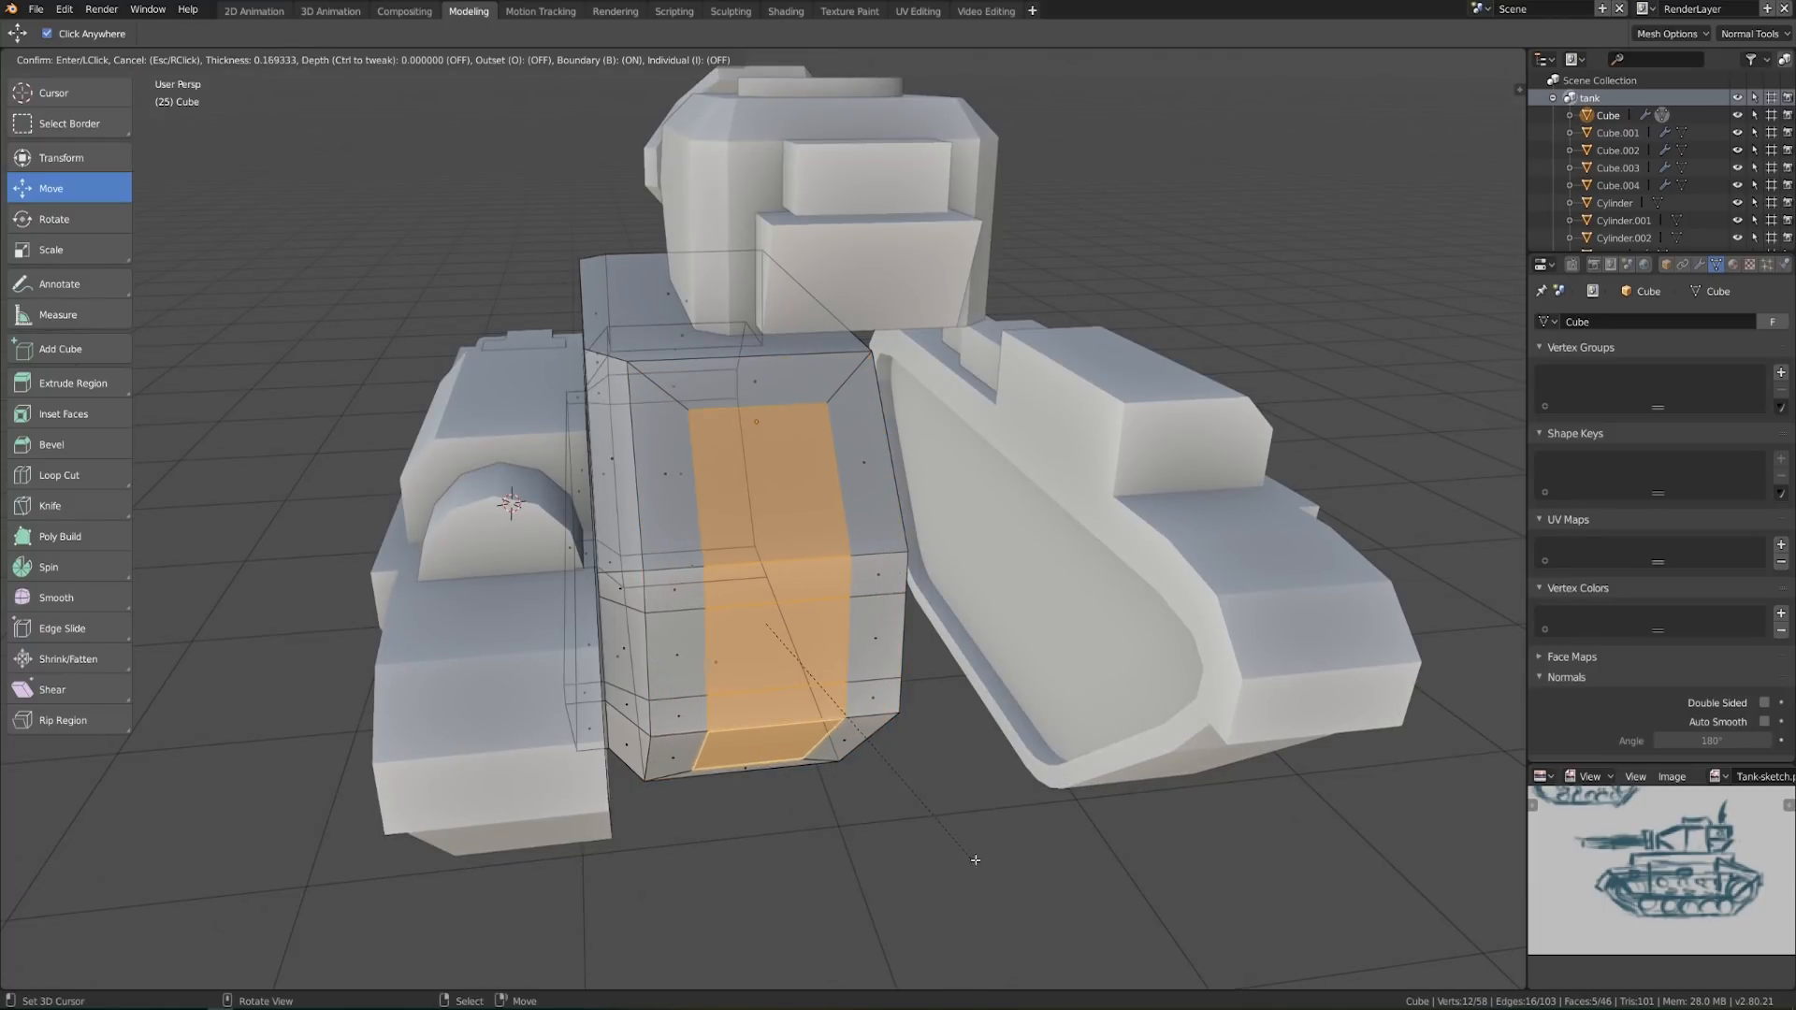
key(b)
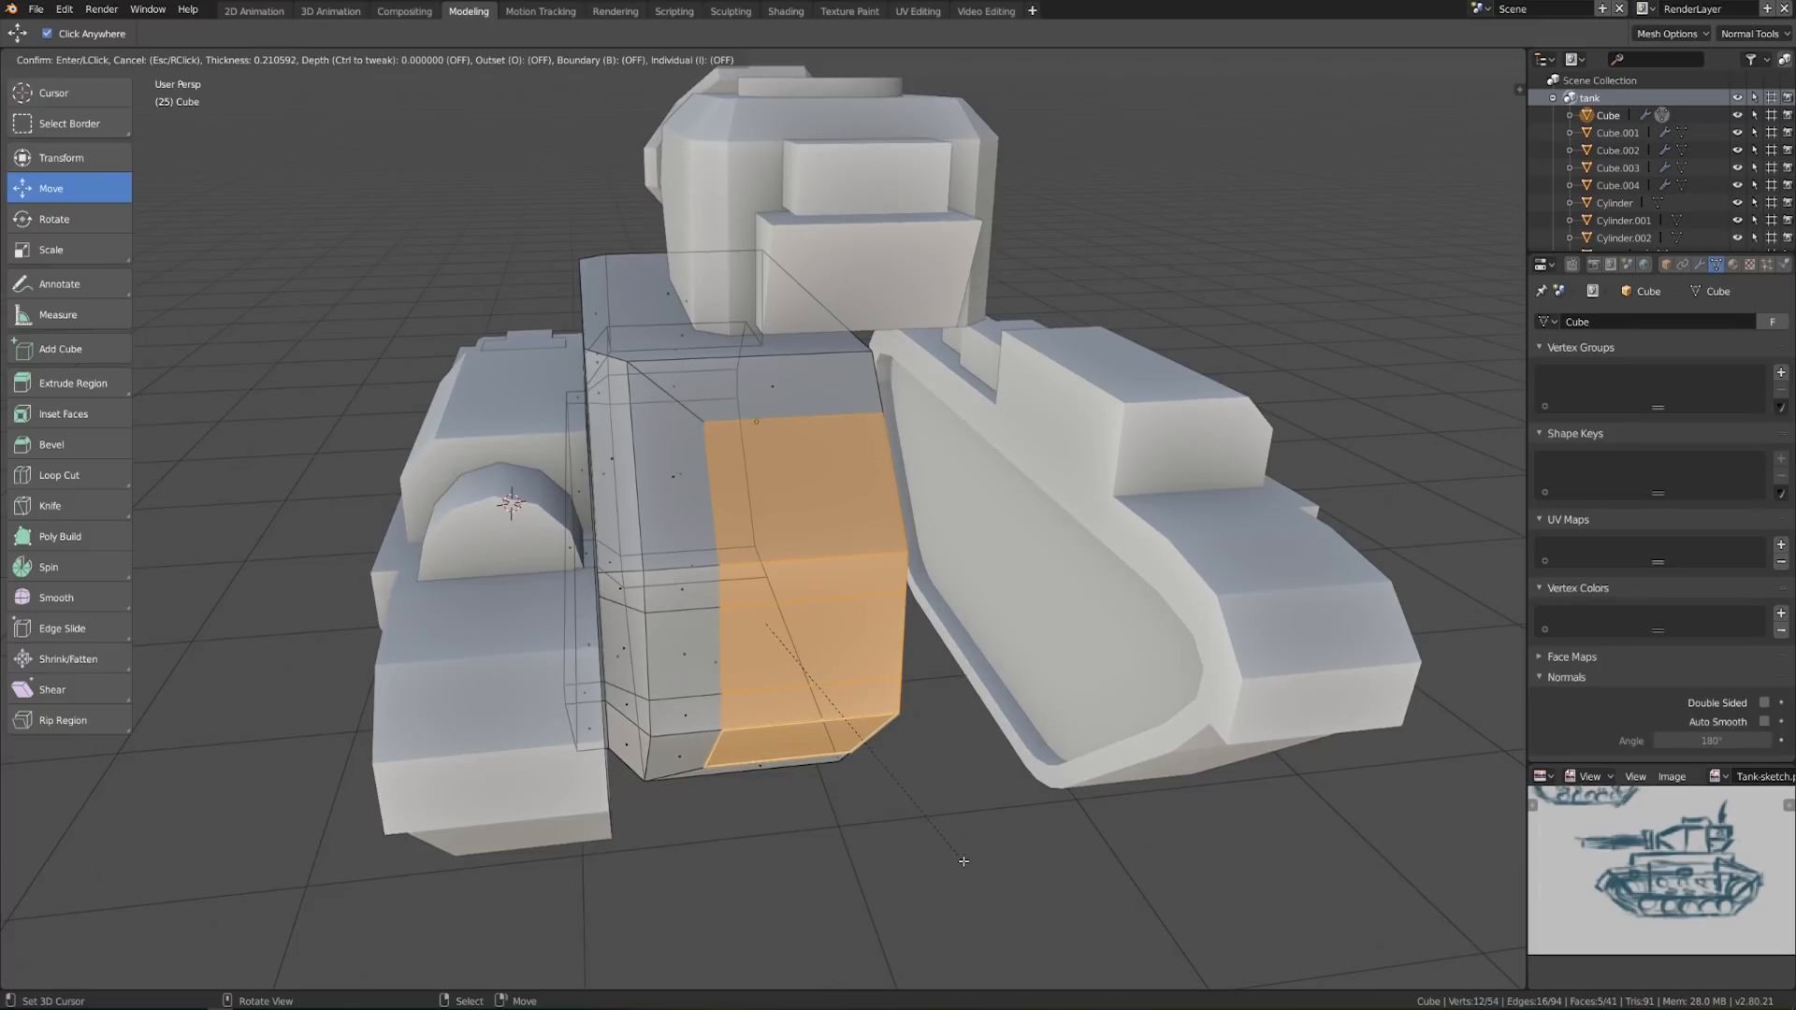
click(963, 860)
middle_drag(963, 861, 1024, 790)
Extrude the inset rear hull faces in place and push them outward with Shrink/Fatten by about 0.046
key(e)
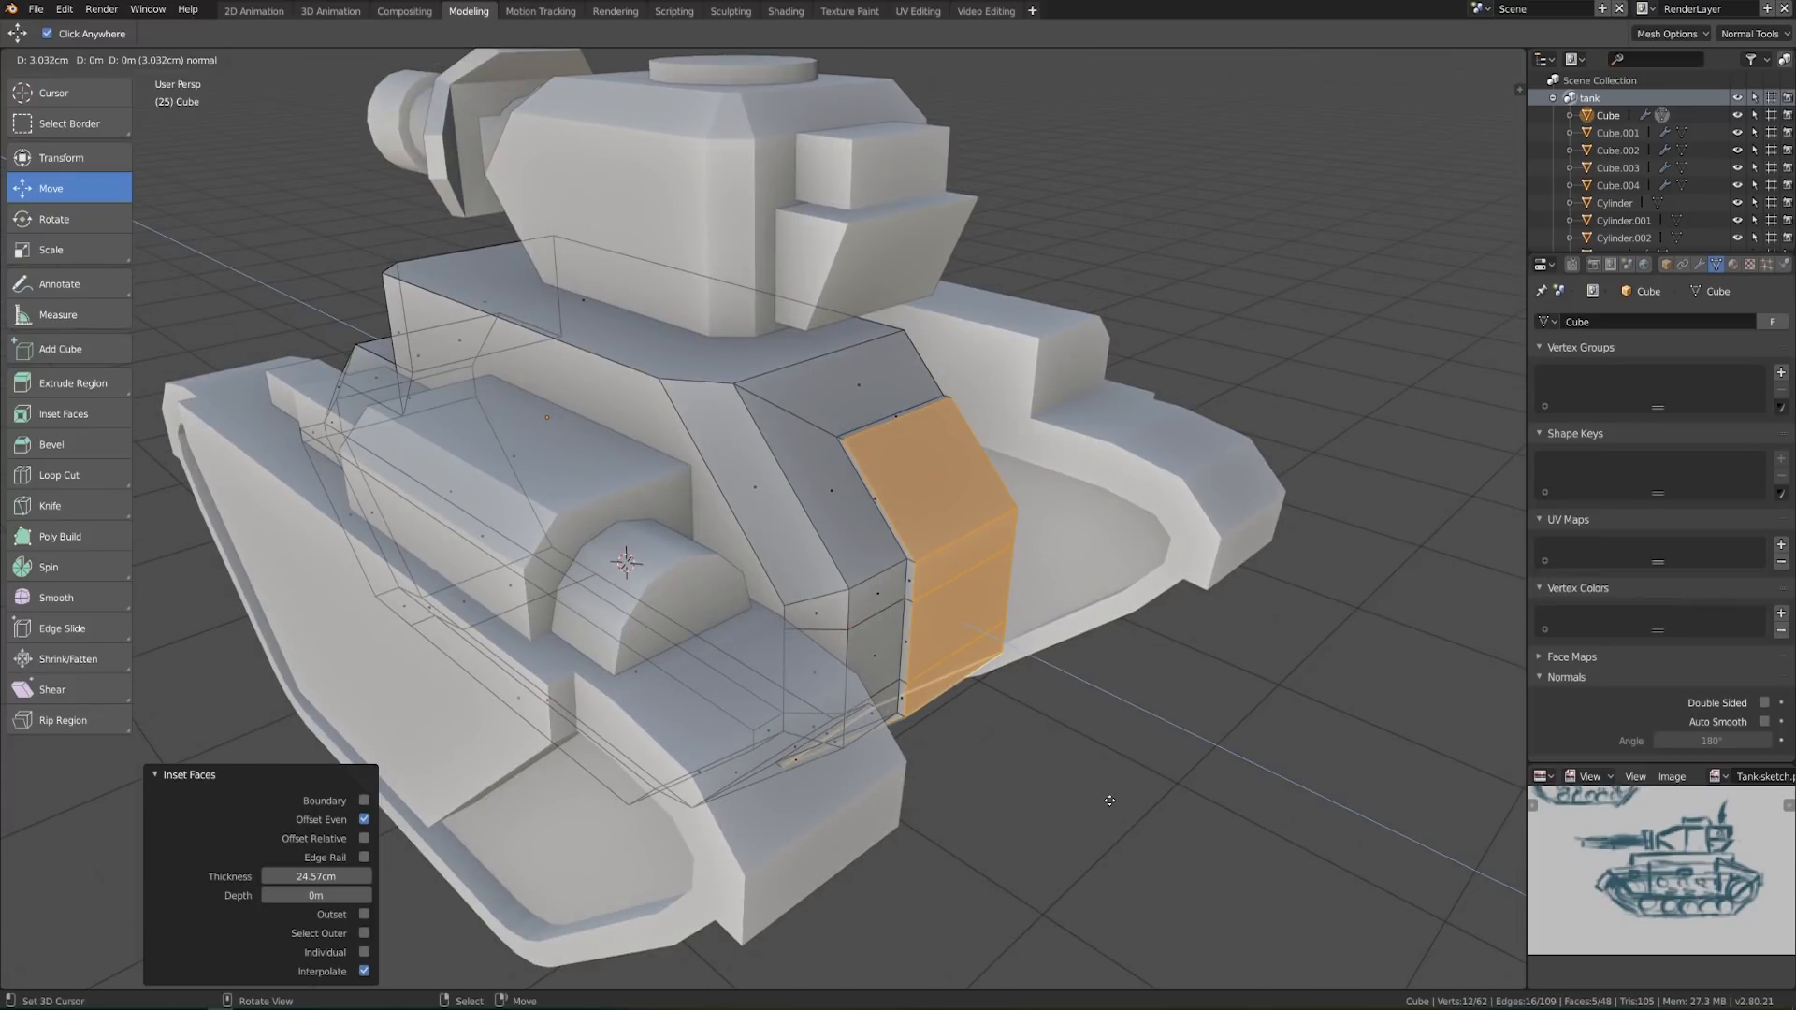
right_click(1109, 801)
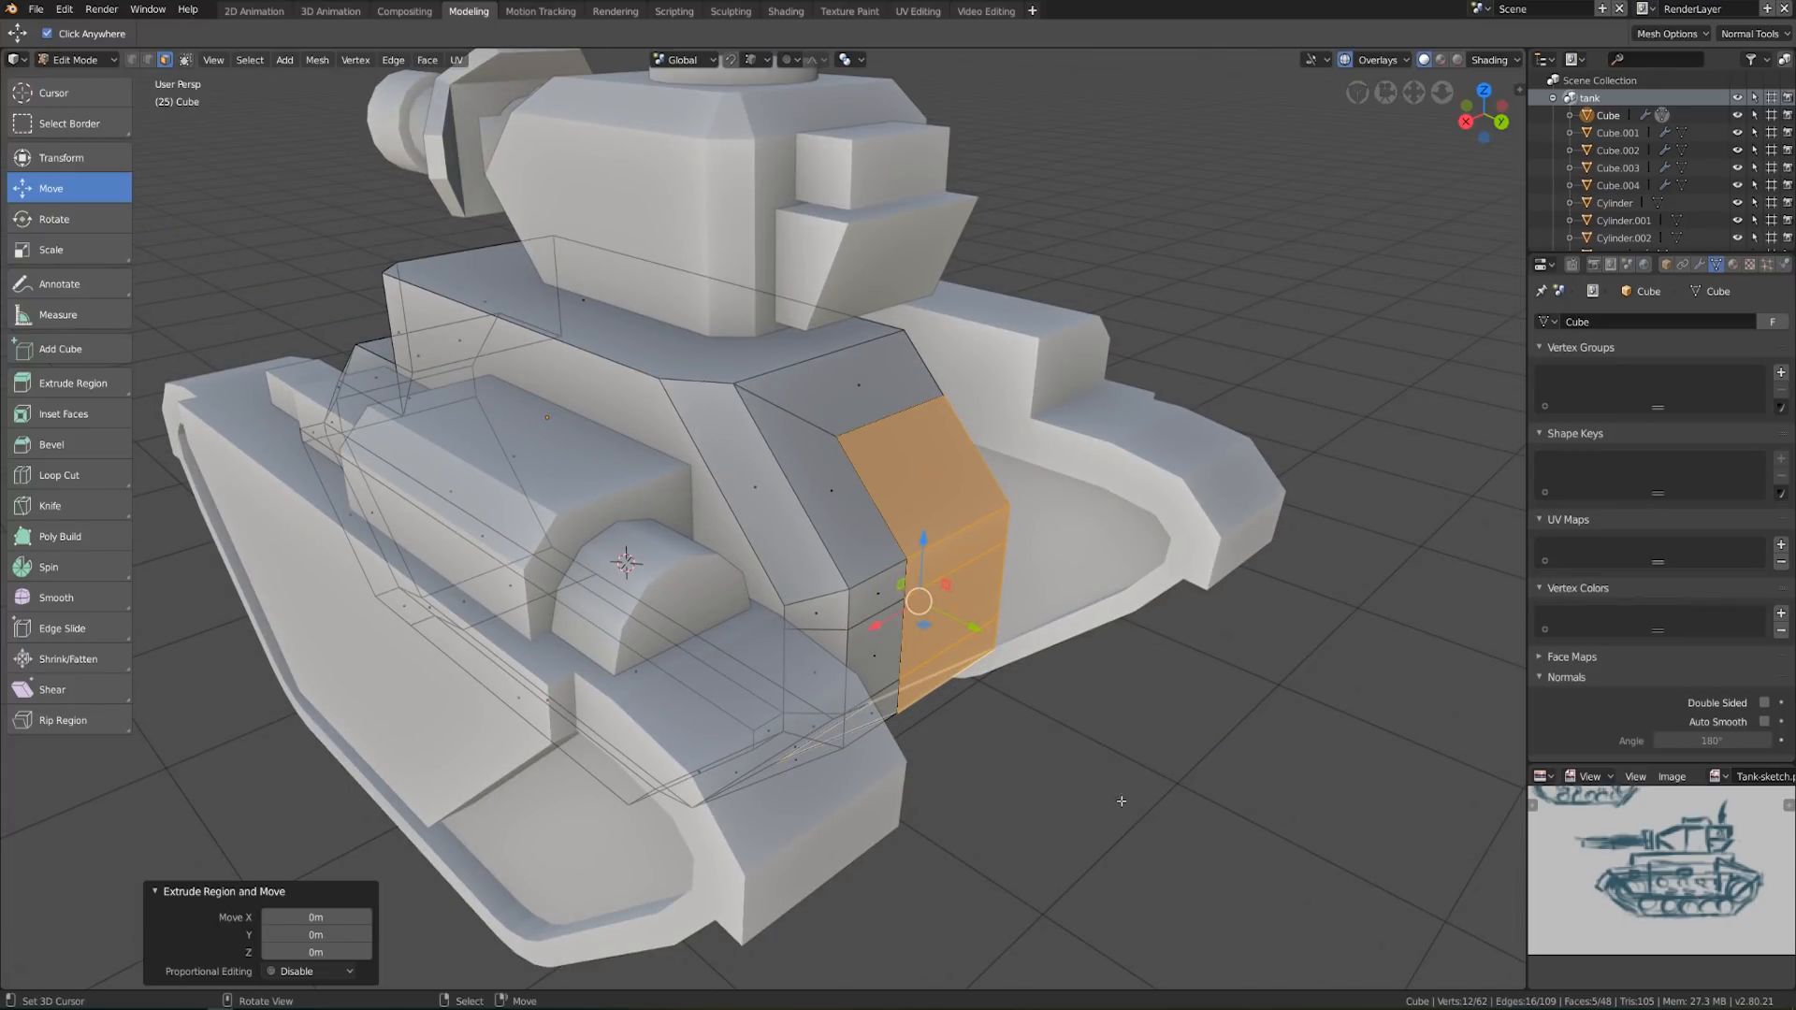
middle_drag(1019, 633, 1120, 696)
key(alt+s)
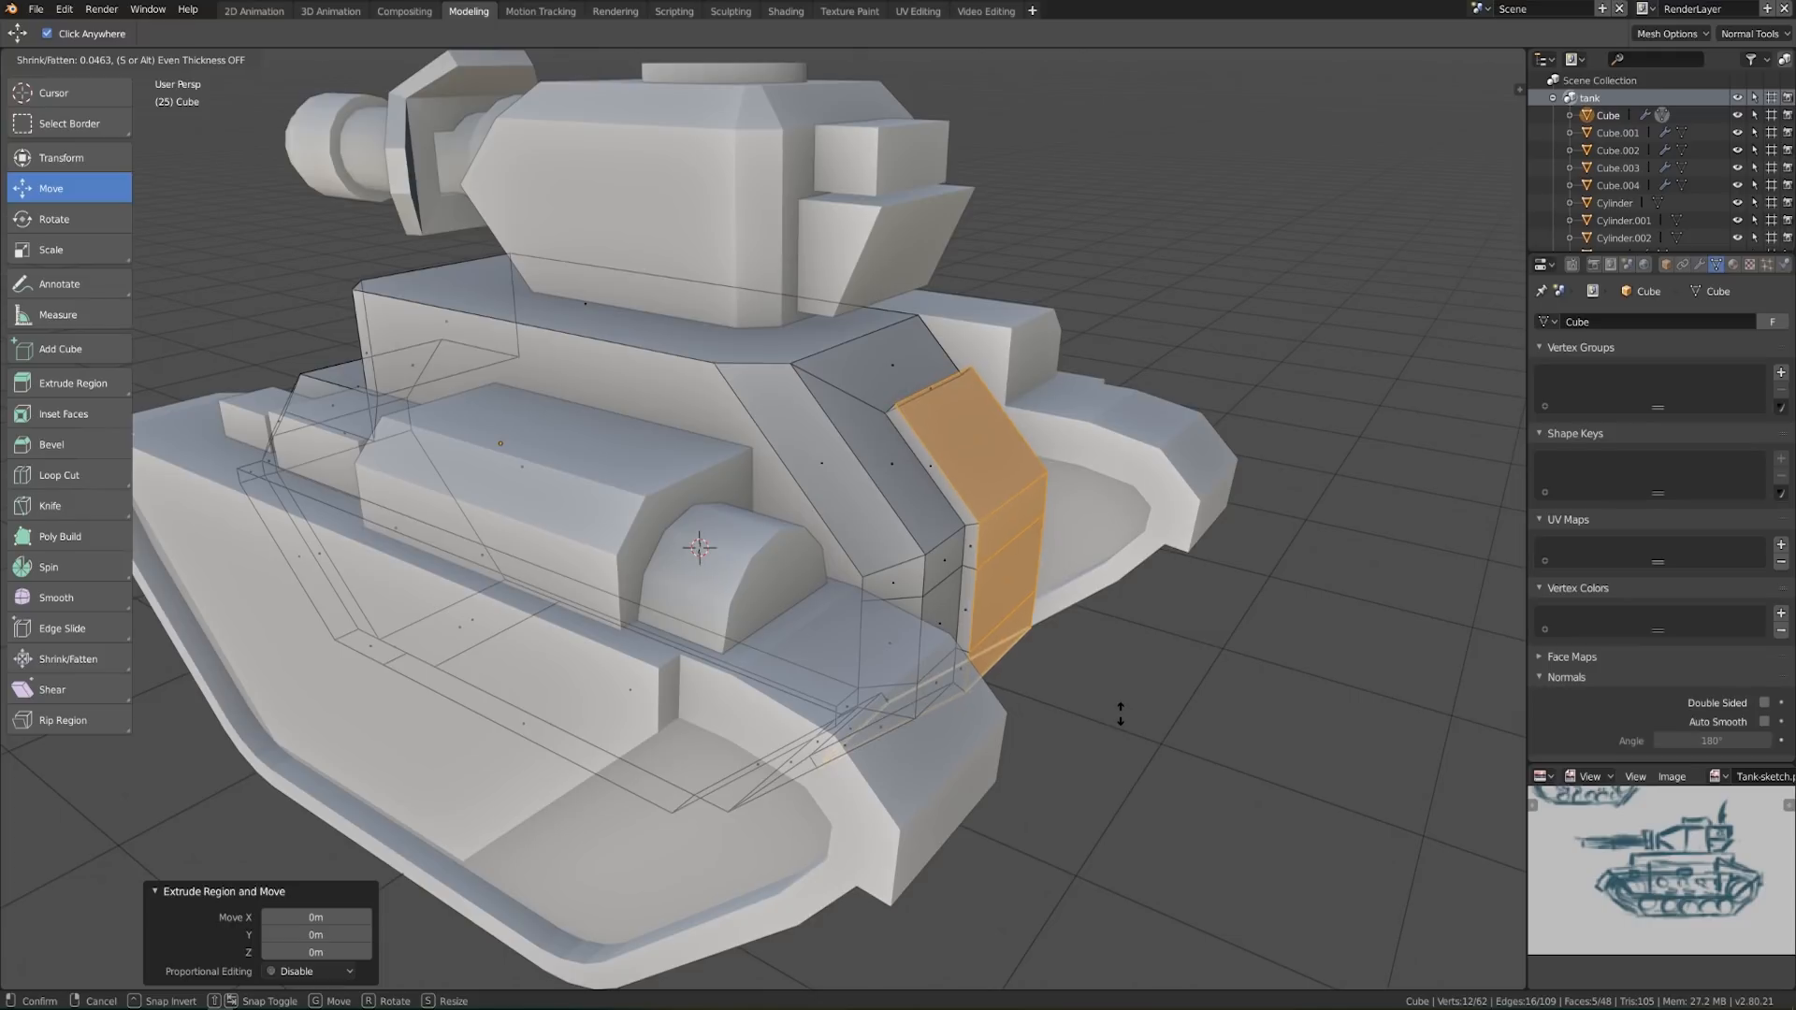
click(1120, 713)
Examine the raised rear panel from the rear and from above, comparing Object Mode with Edit Mode
key(Tab)
scroll(1064, 672, down, 3)
middle_drag(1063, 672, 806, 584)
key(Tab)
scroll(865, 547, up, 2)
scroll(679, 446, up, 3)
key(Tab)
scroll(685, 453, down, 5)
scroll(740, 645, up, 3)
key(Tab)
Move the raised panel's narrow top face 27.3 cm down the rear slope, using the Normal transform orientation in the right side view
right_click(868, 553)
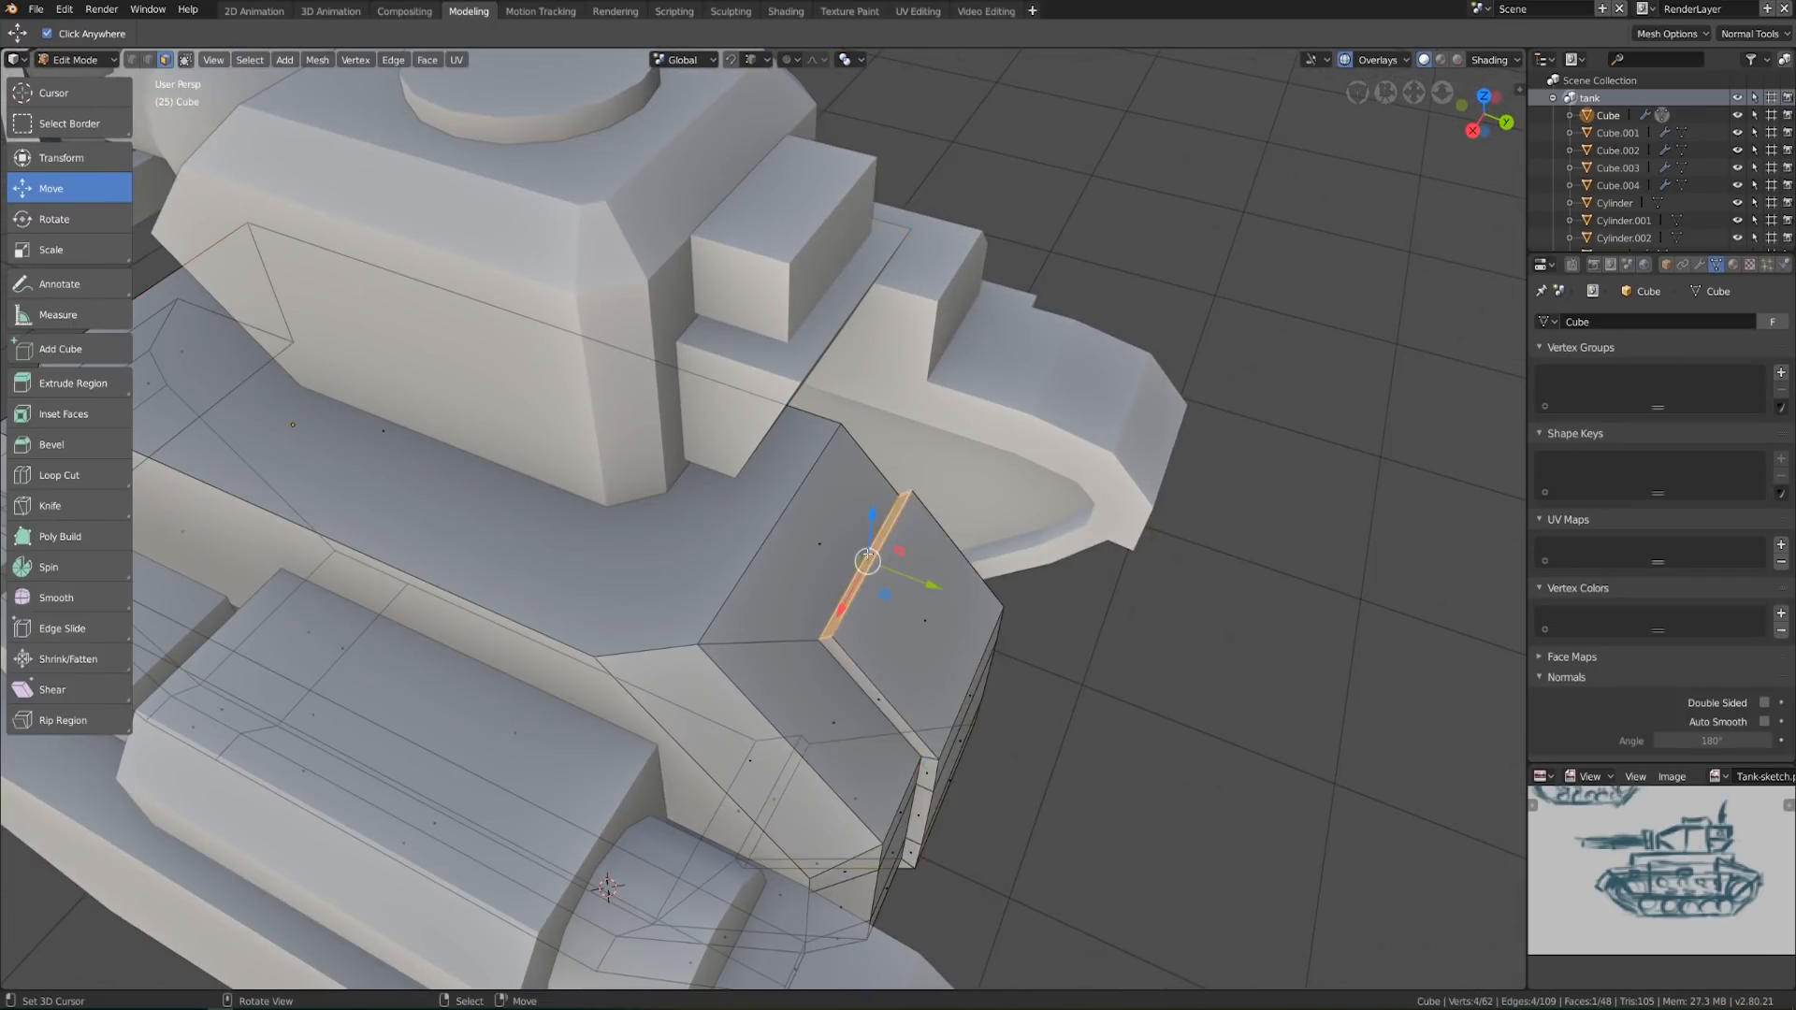
middle_drag(961, 619, 924, 578)
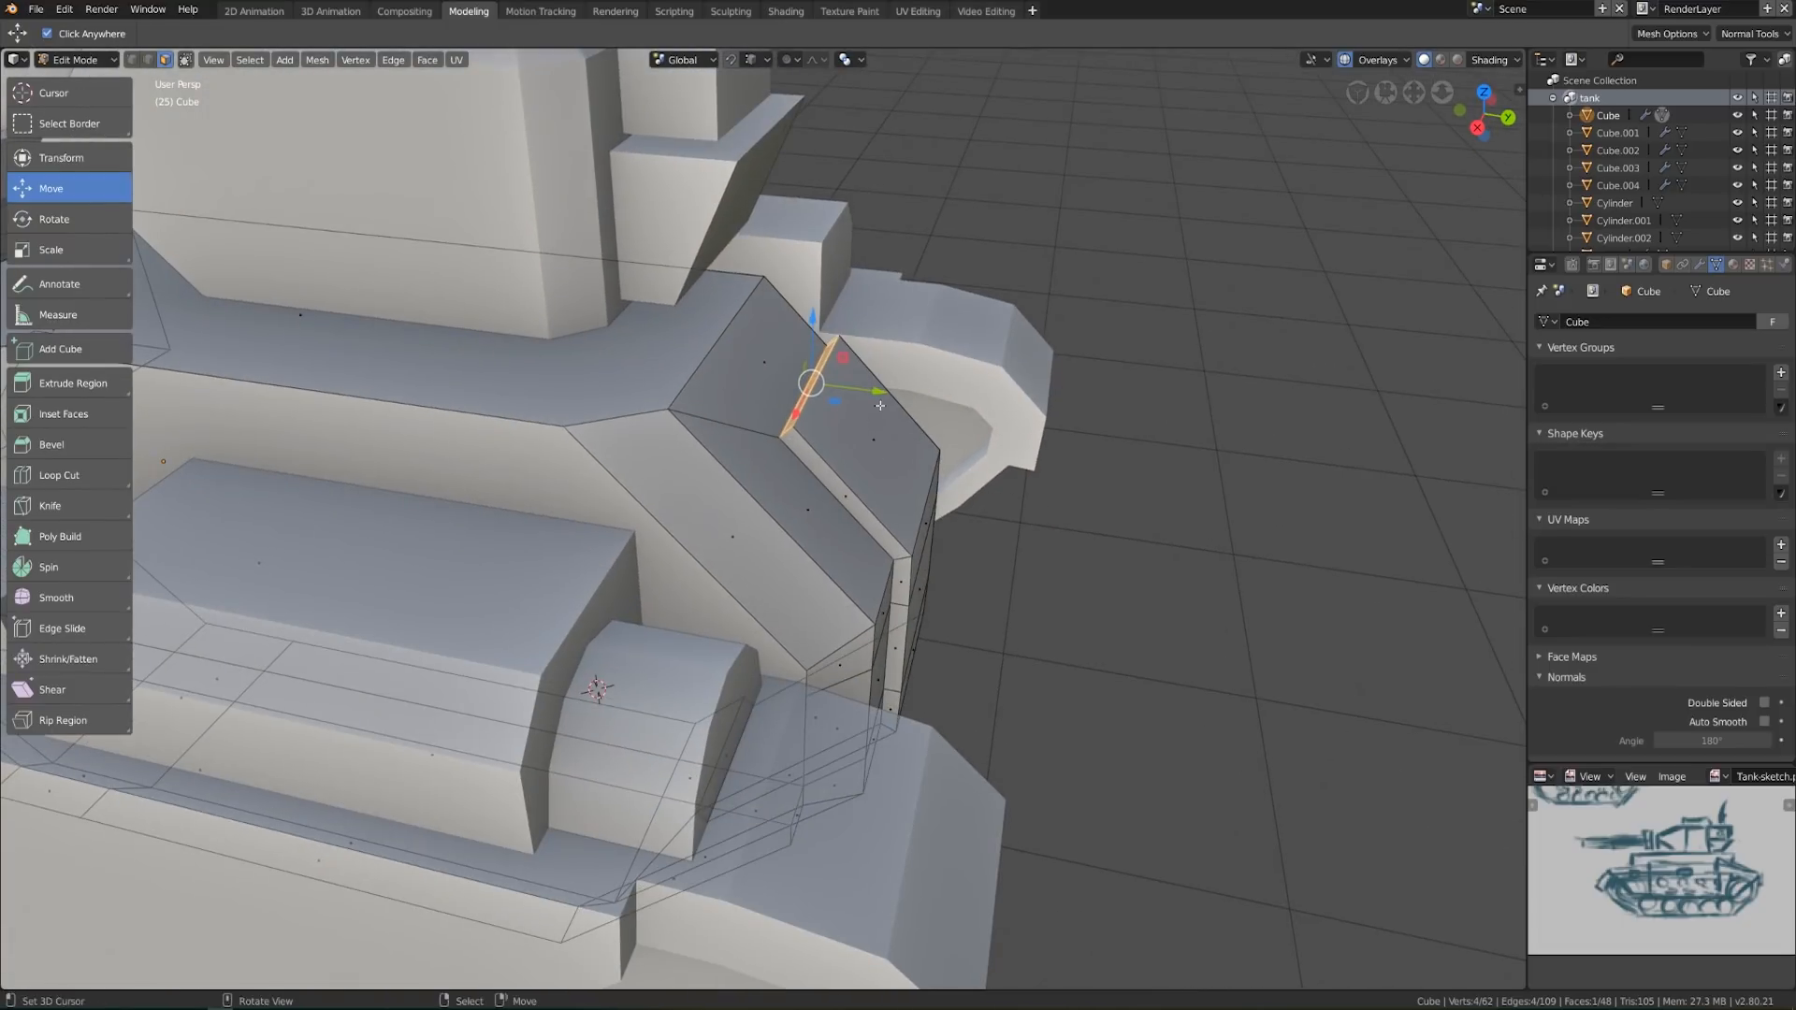
key(KP_3)
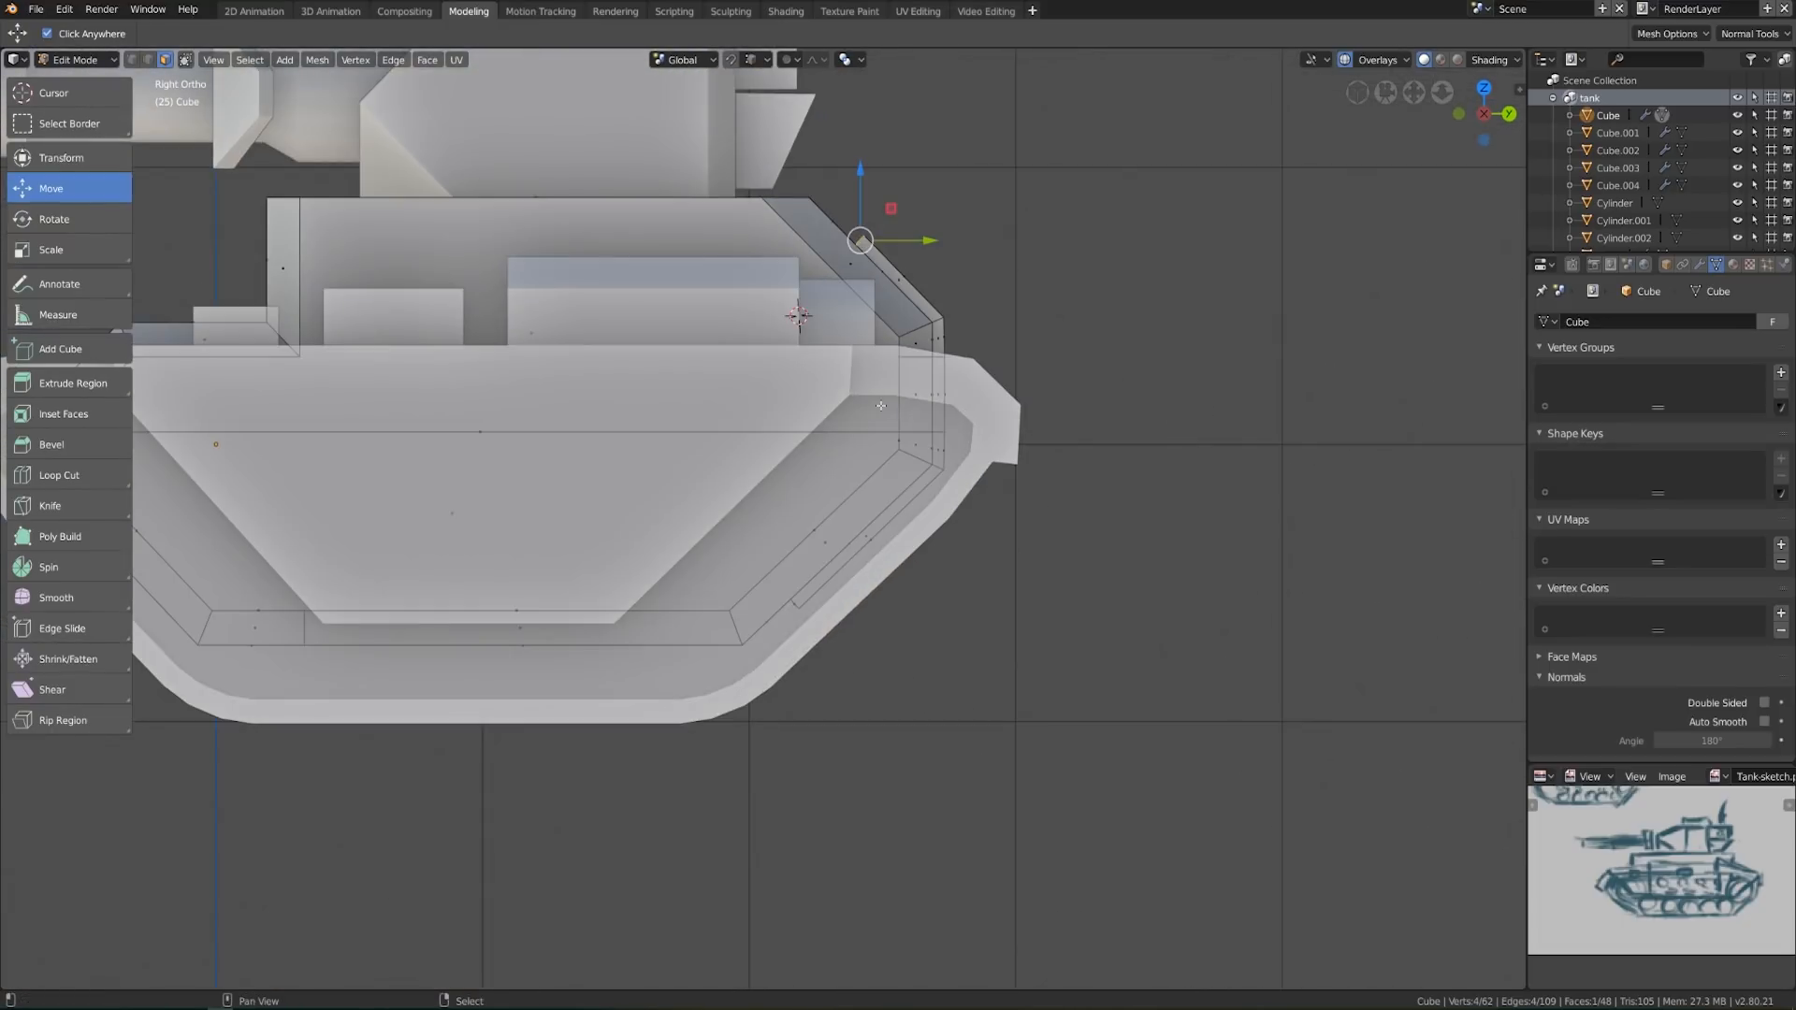
shift+middle_drag(881, 406, 827, 611)
scroll(827, 610, up, 1)
key(g)
right_click(991, 516)
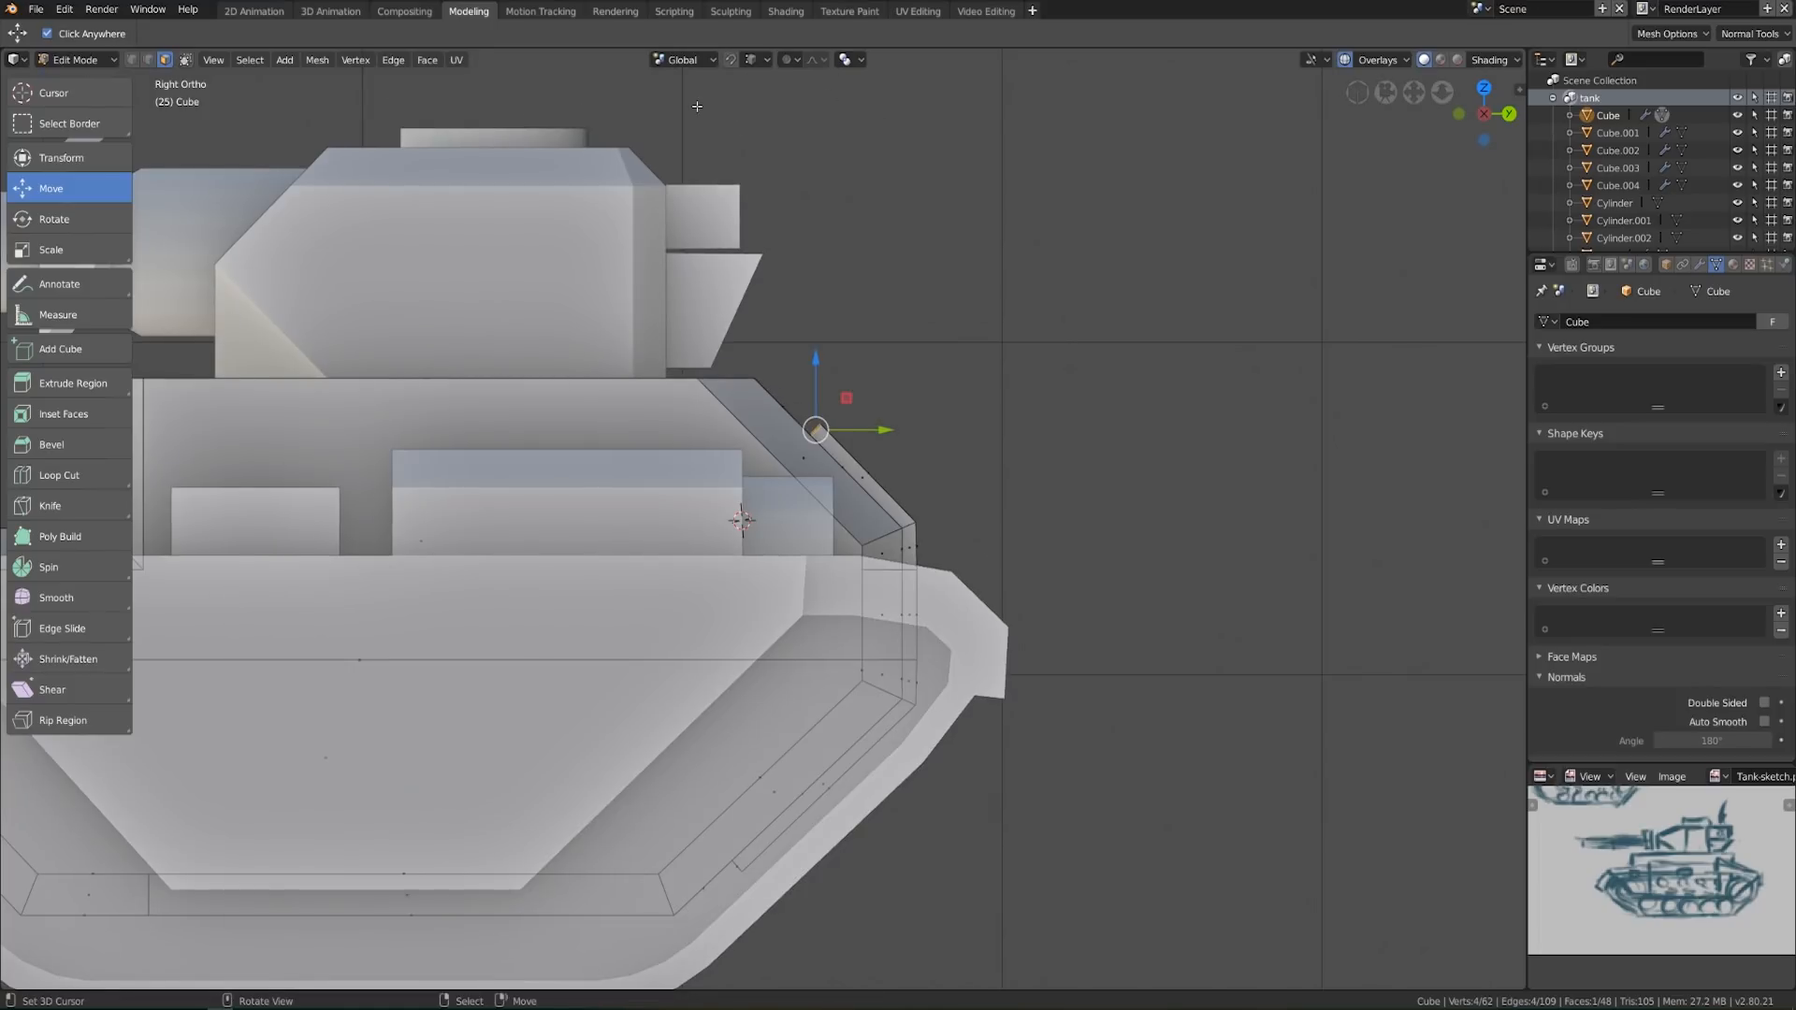
click(687, 59)
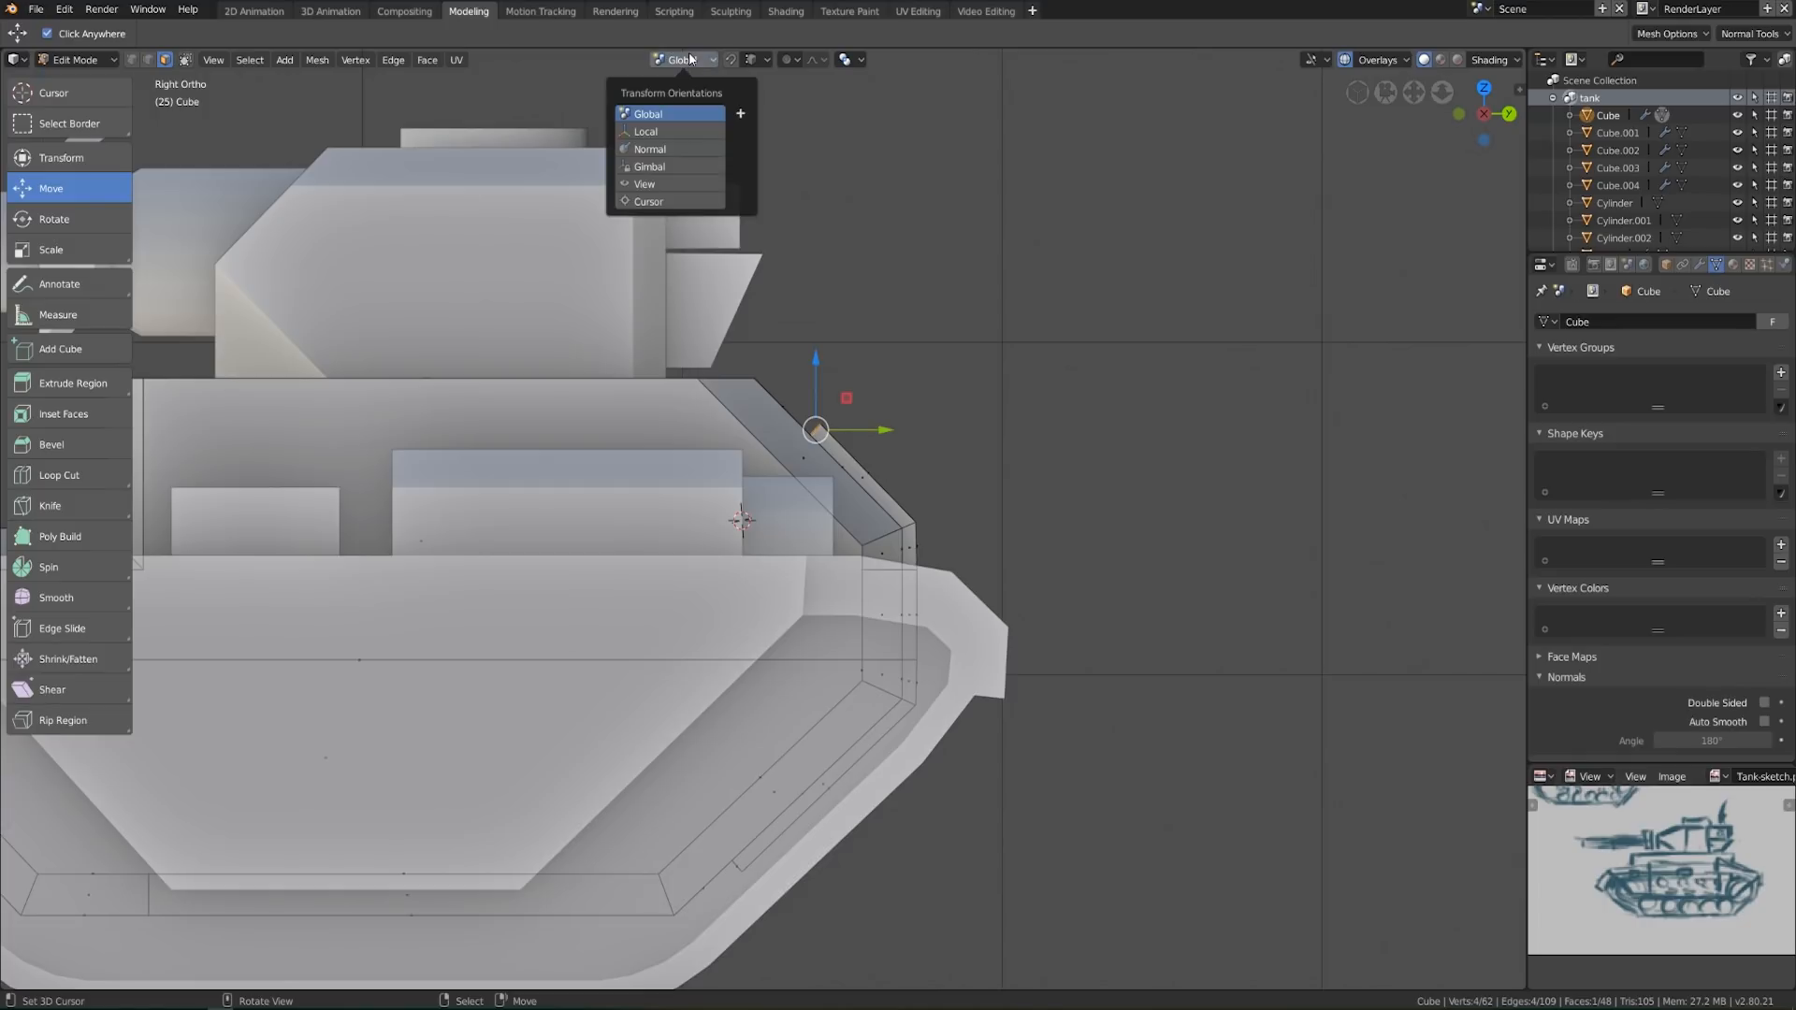
click(673, 149)
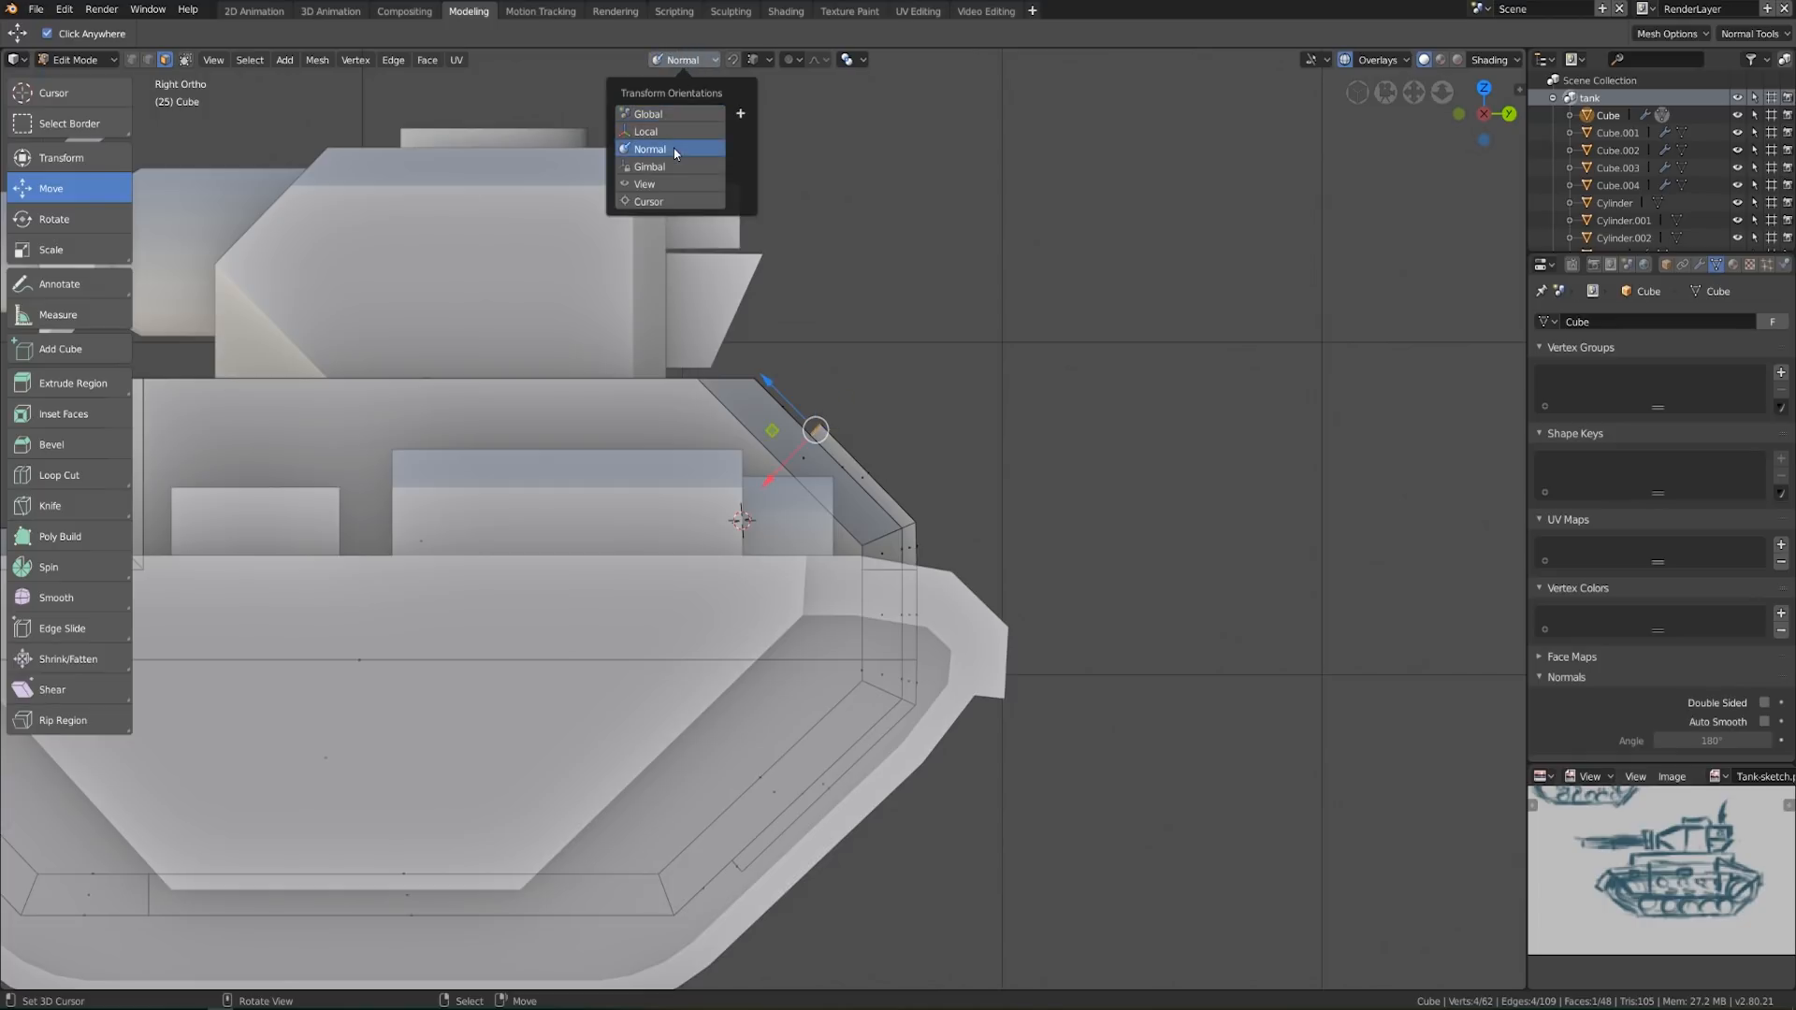
scroll(798, 352, up, 2)
drag(795, 343, 806, 351)
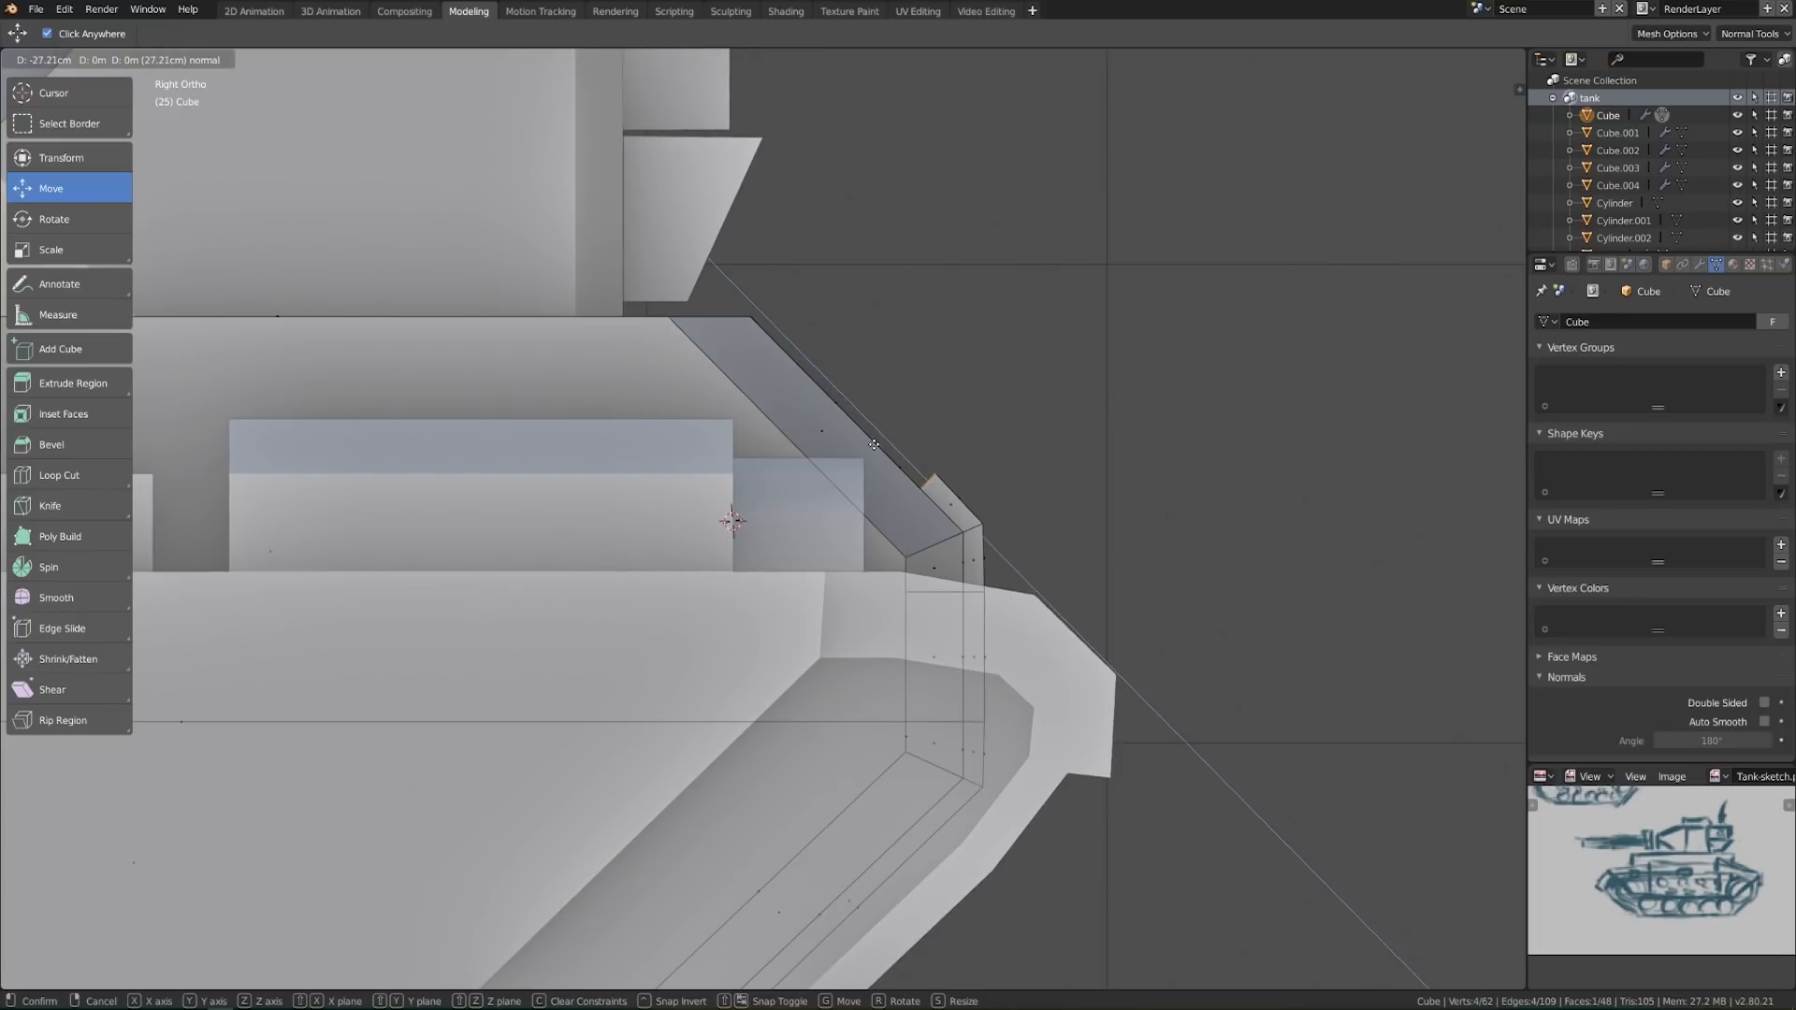
drag(874, 444, 874, 445)
Move the raised panel's narrow bottom face up along the hull's lower rear slope to shorten the panel
scroll(973, 870, down, 1)
shift+middle_drag(906, 863, 1034, 673)
right_click(861, 747)
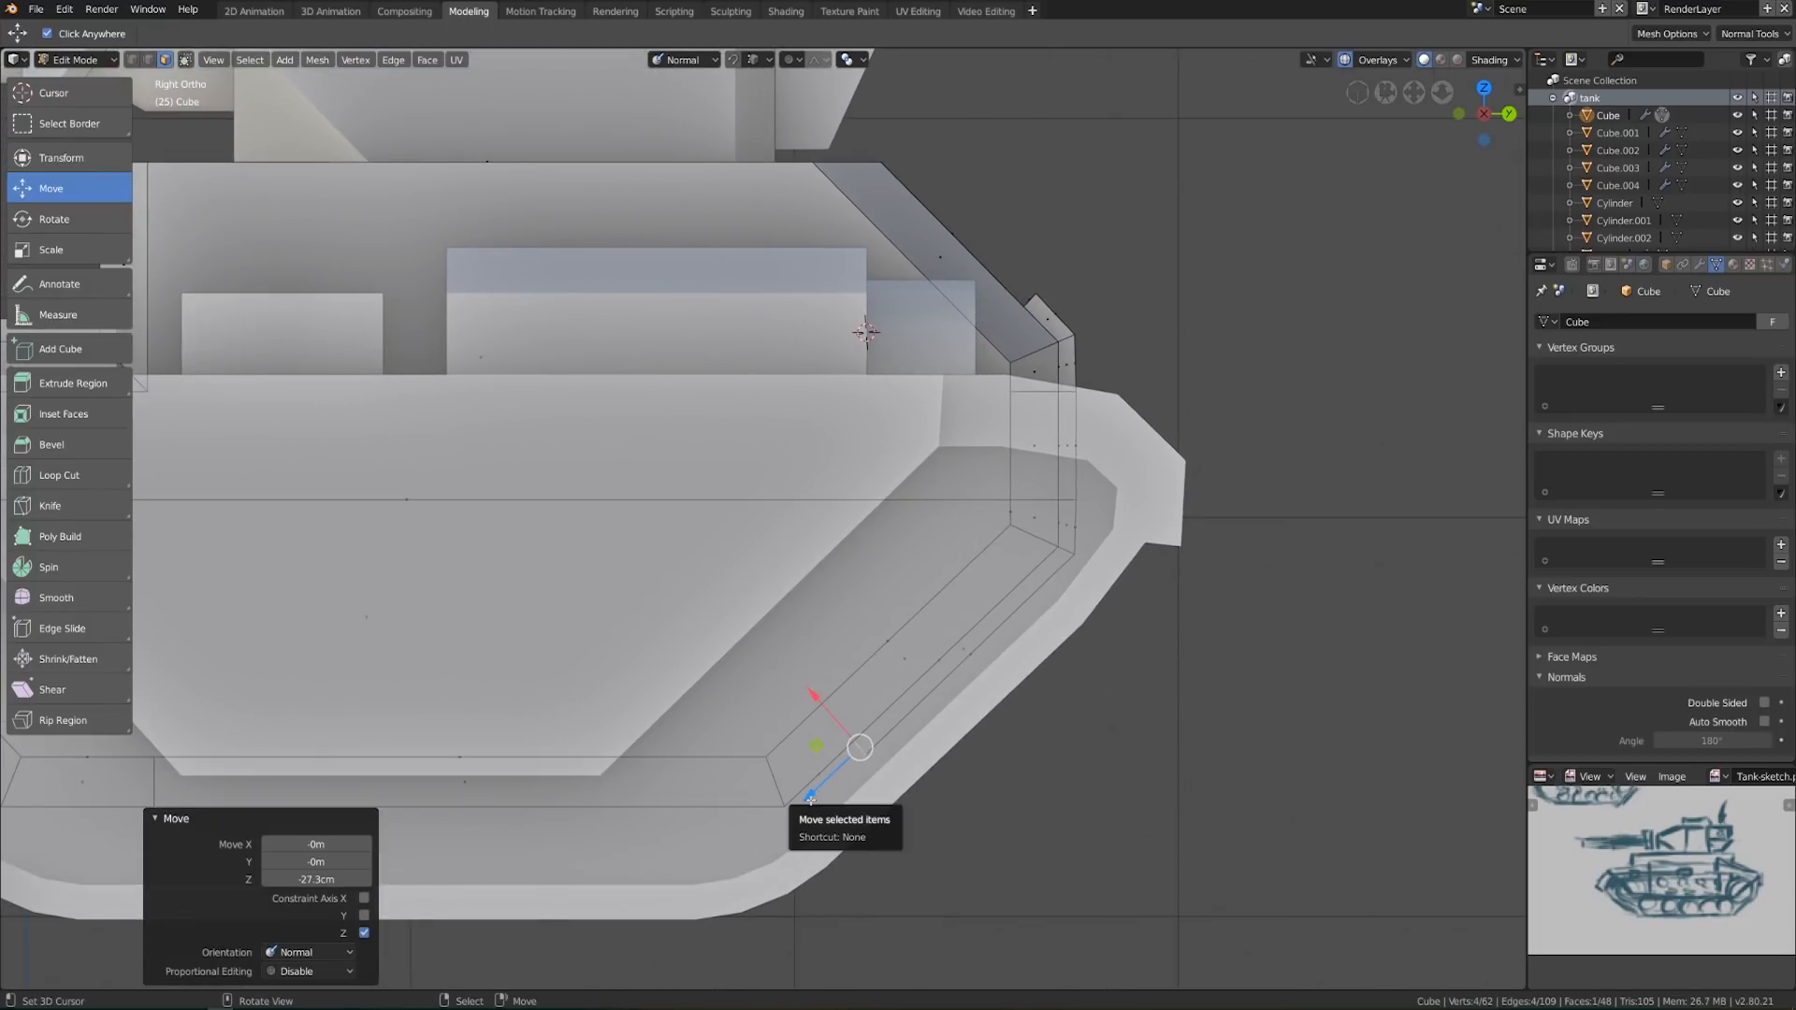
drag(810, 798, 965, 667)
scroll(1198, 693, down, 3)
middle_drag(1198, 693, 1090, 718)
key(Tab)
scroll(1028, 692, down, 2)
scroll(937, 653, up, 2)
Select the strip of faces along the raised panel's outer side and move it toward the mirror centre to narrow the panel
key(Tab)
middle_drag(847, 598, 921, 617)
scroll(908, 580, up, 3)
right_click(846, 434)
middle_drag(847, 434, 830, 629)
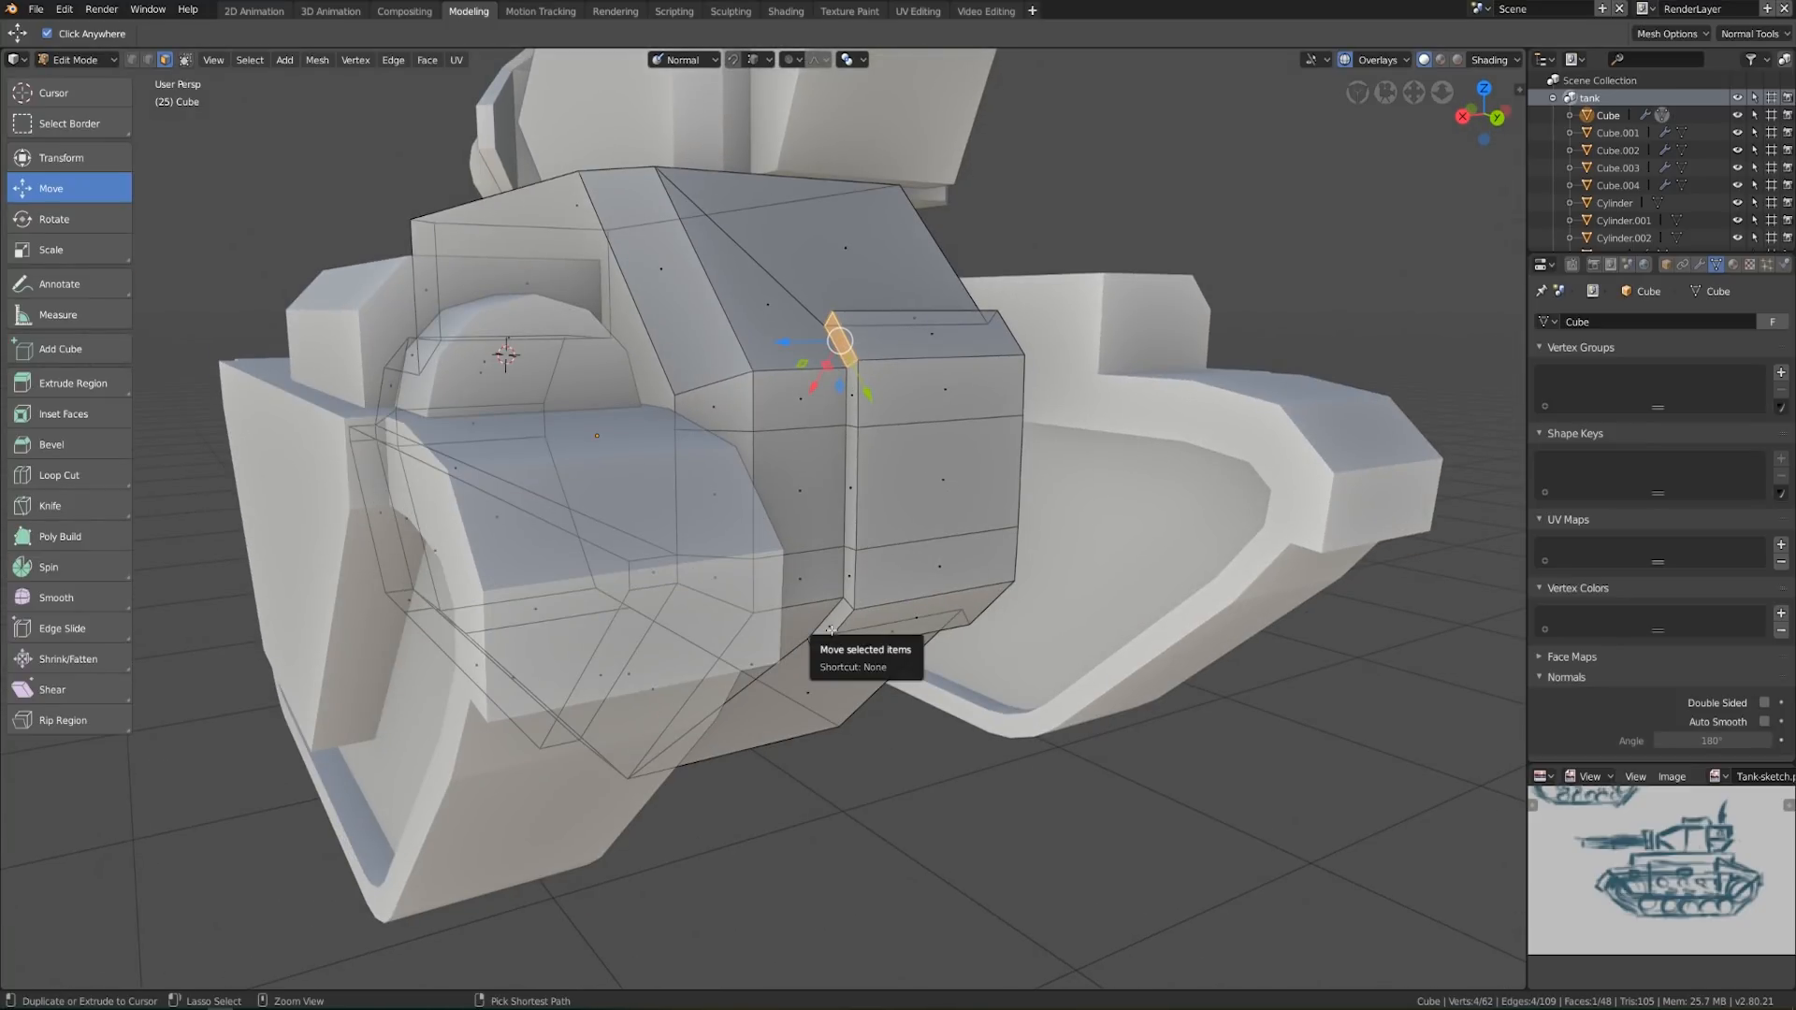
ctrl+right_click(830, 629)
middle_drag(830, 630, 845, 438)
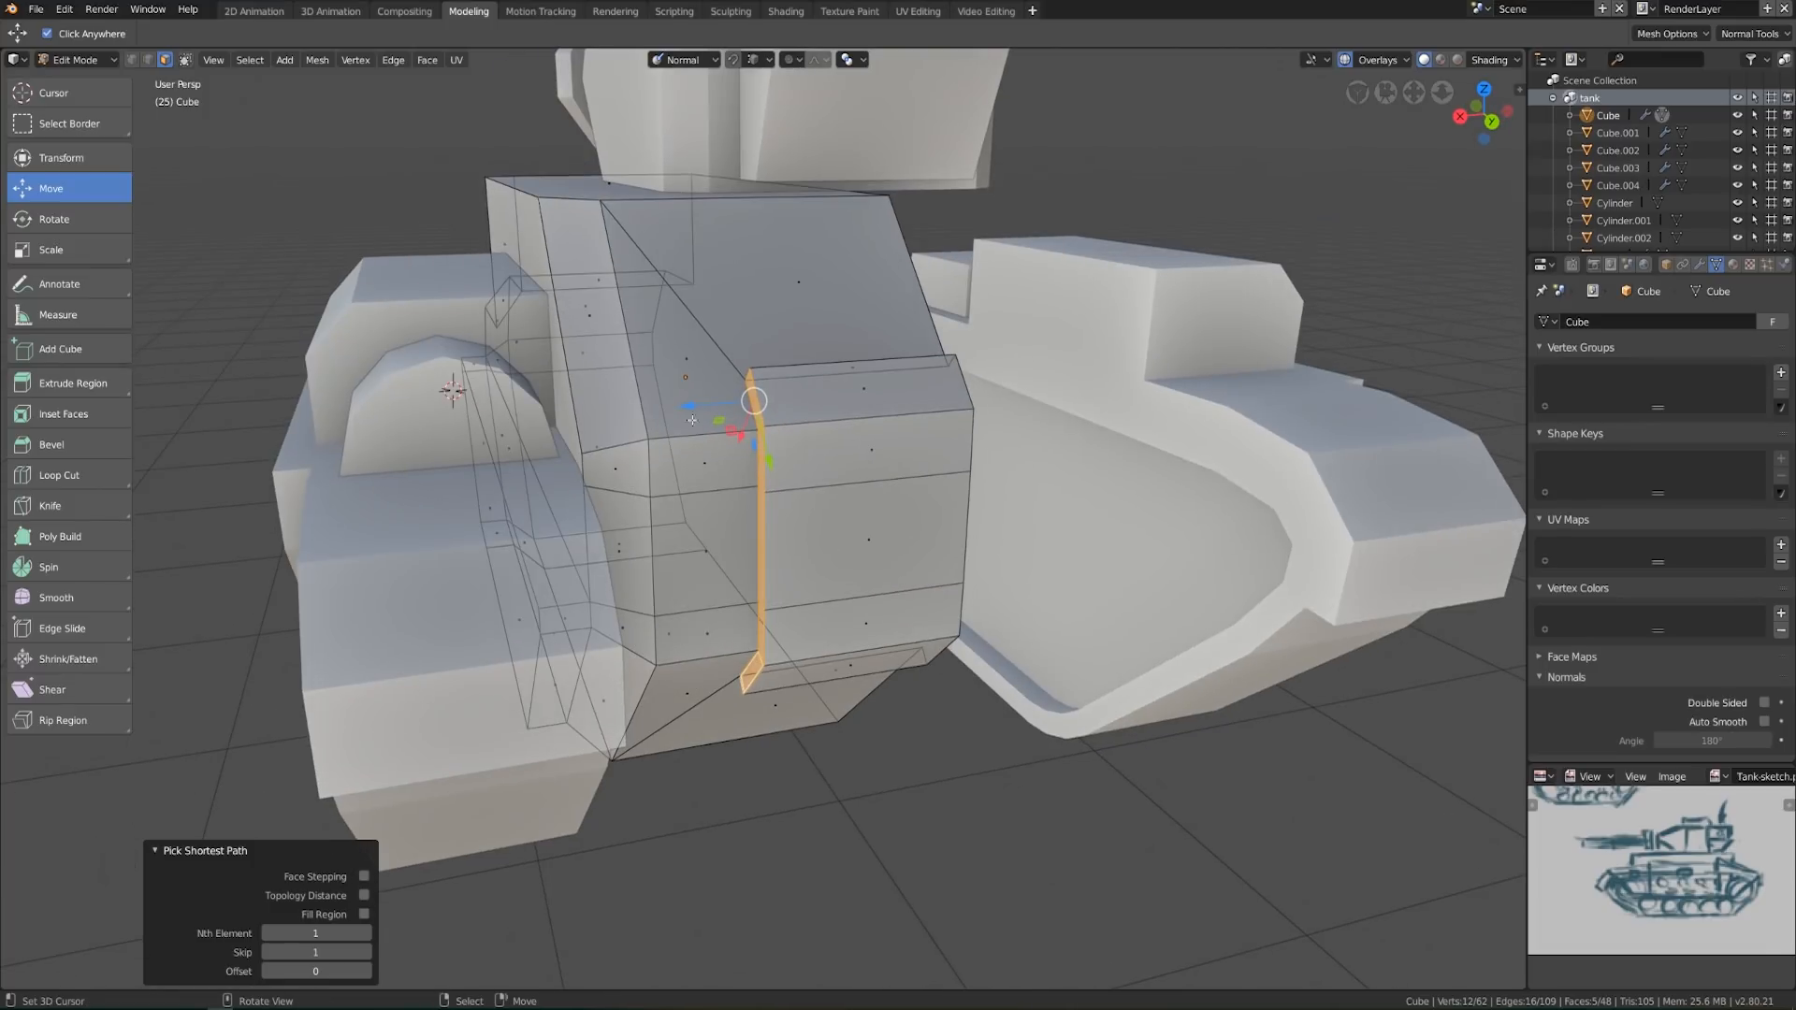
drag(686, 402, 748, 397)
key(Tab)
scroll(739, 491, down, 3)
middle_drag(852, 567, 797, 584)
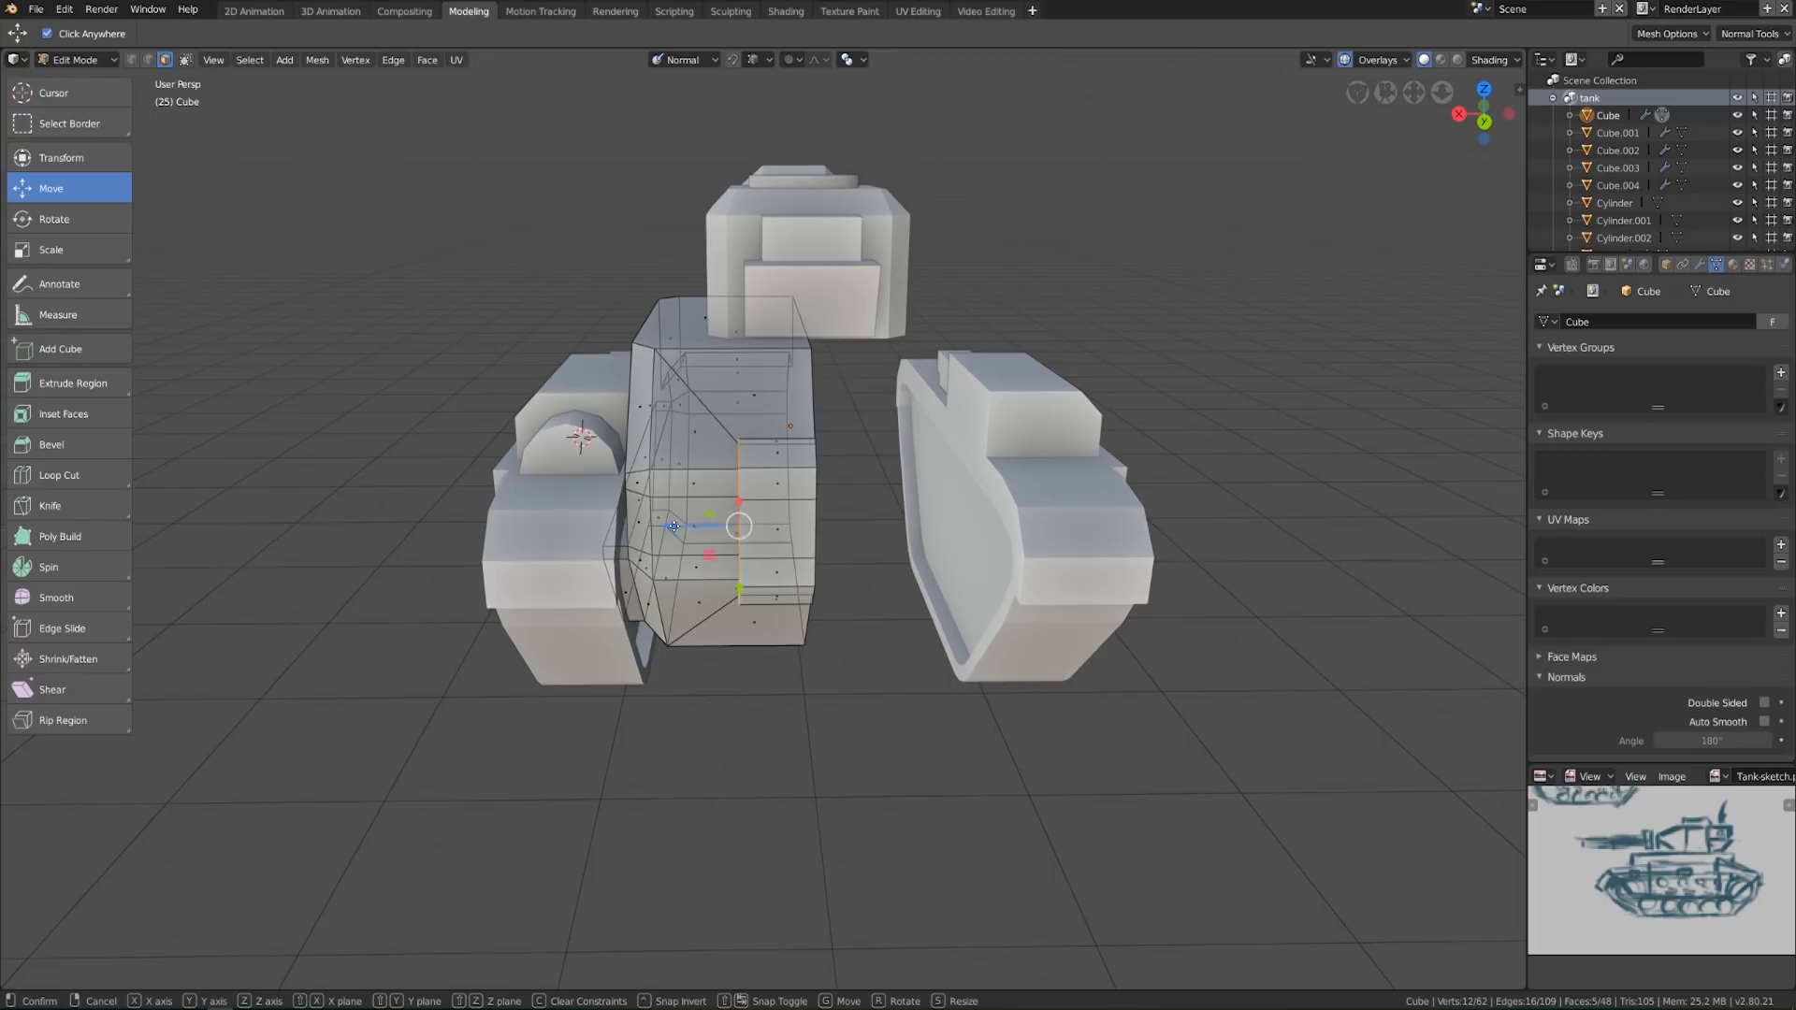
Examine the tank and its narrowed rear panel from the rear and both sides in Object Mode with nothing selected
key(Tab)
scroll(877, 570, down, 5)
middle_drag(821, 586, 802, 649)
key(alt+a)
scroll(913, 604, down, 2)
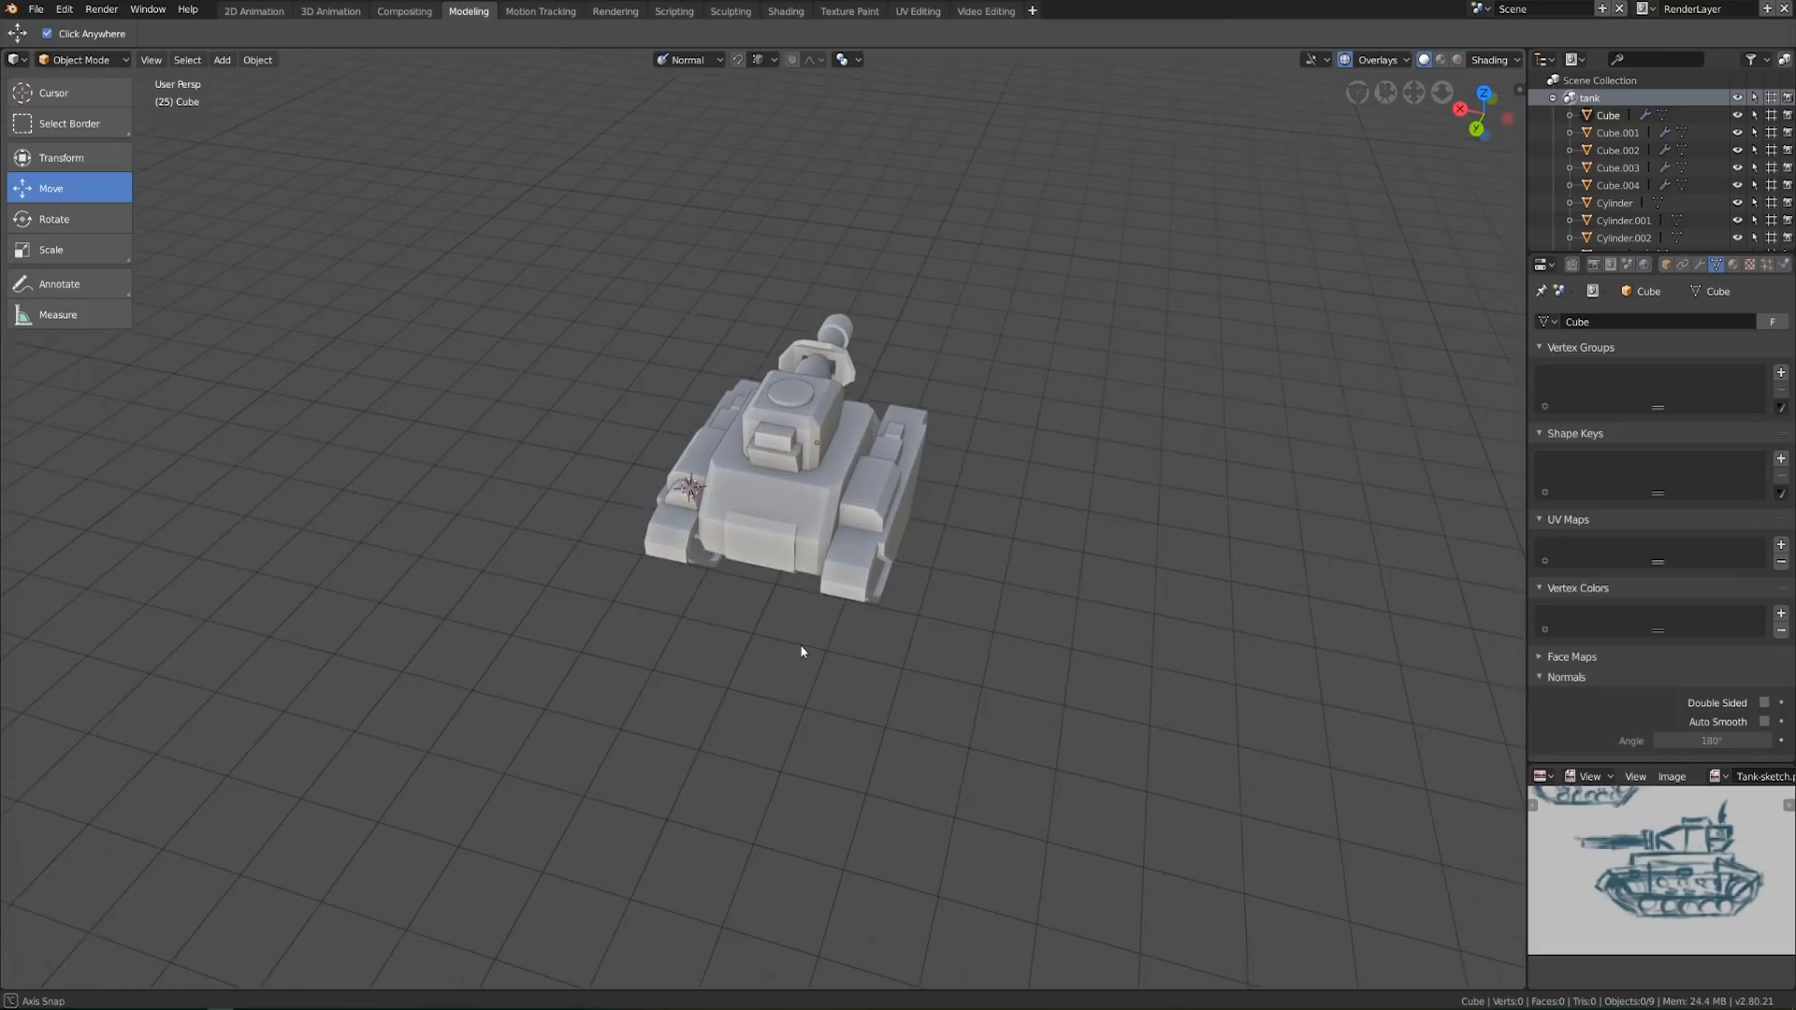
scroll(801, 630, up, 5)
middle_drag(808, 558, 735, 493)
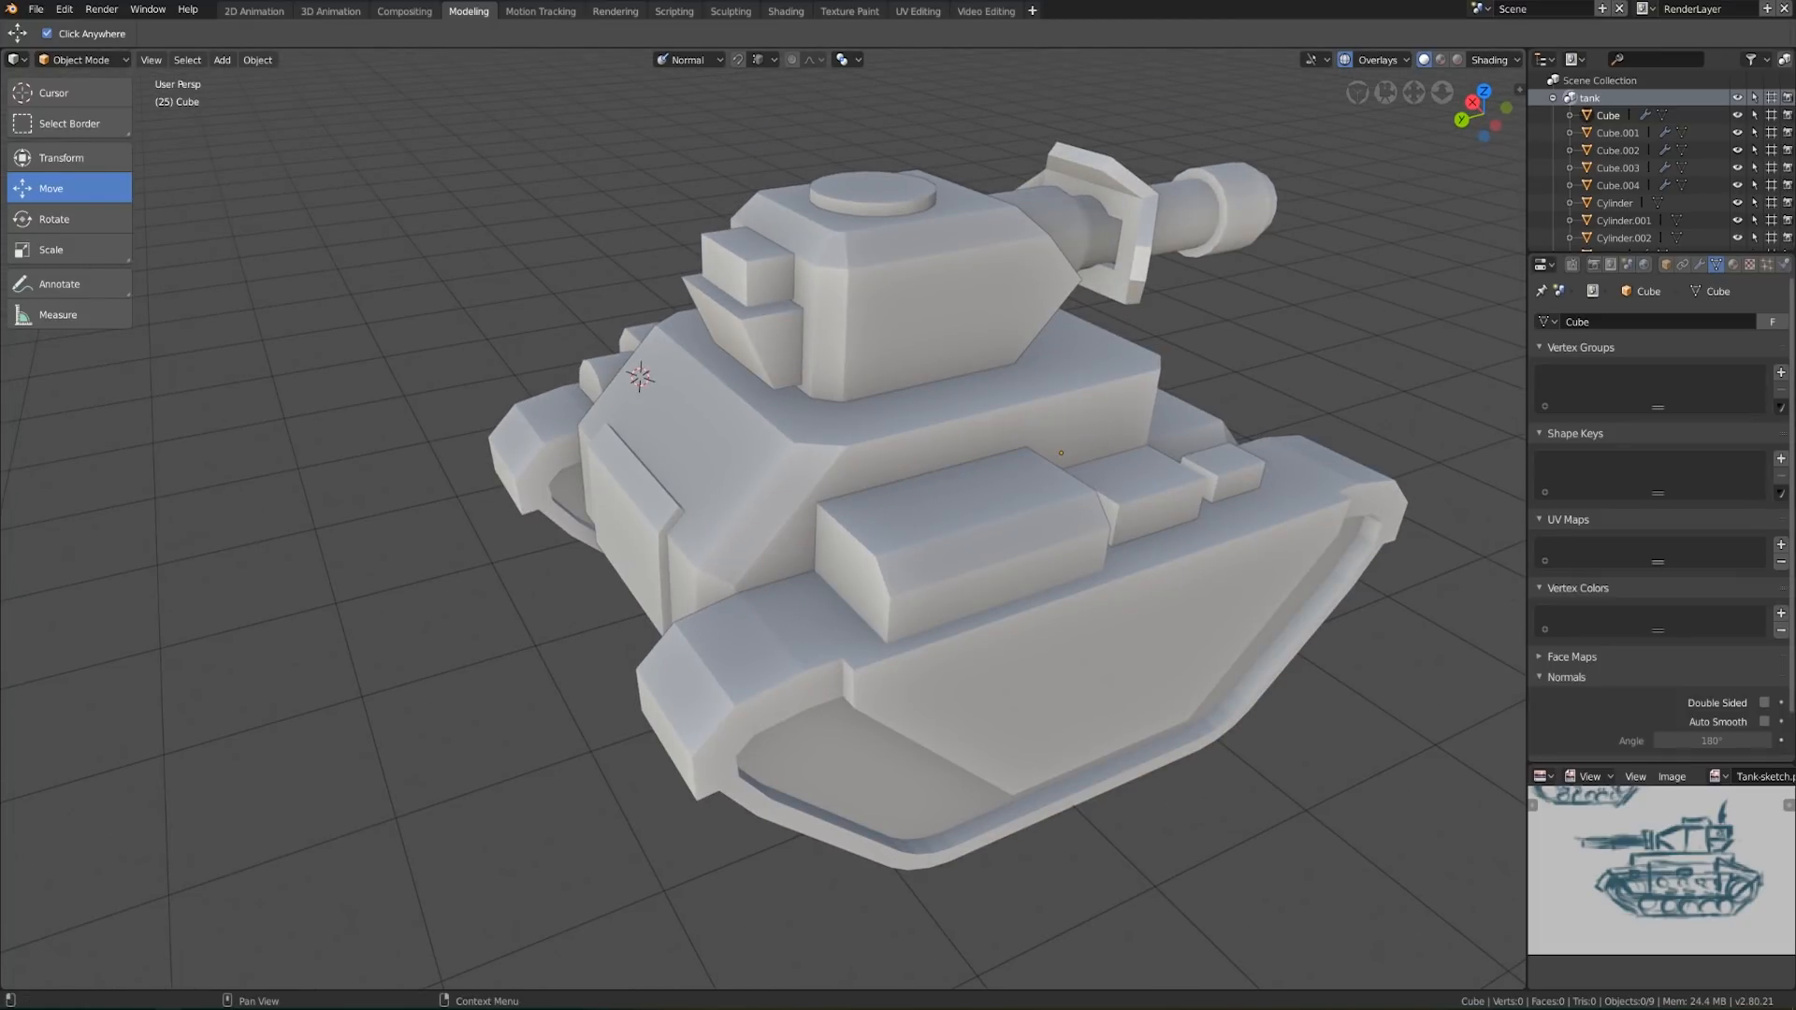
middle_drag(956, 408, 1074, 469)
middle_drag(819, 481, 939, 505)
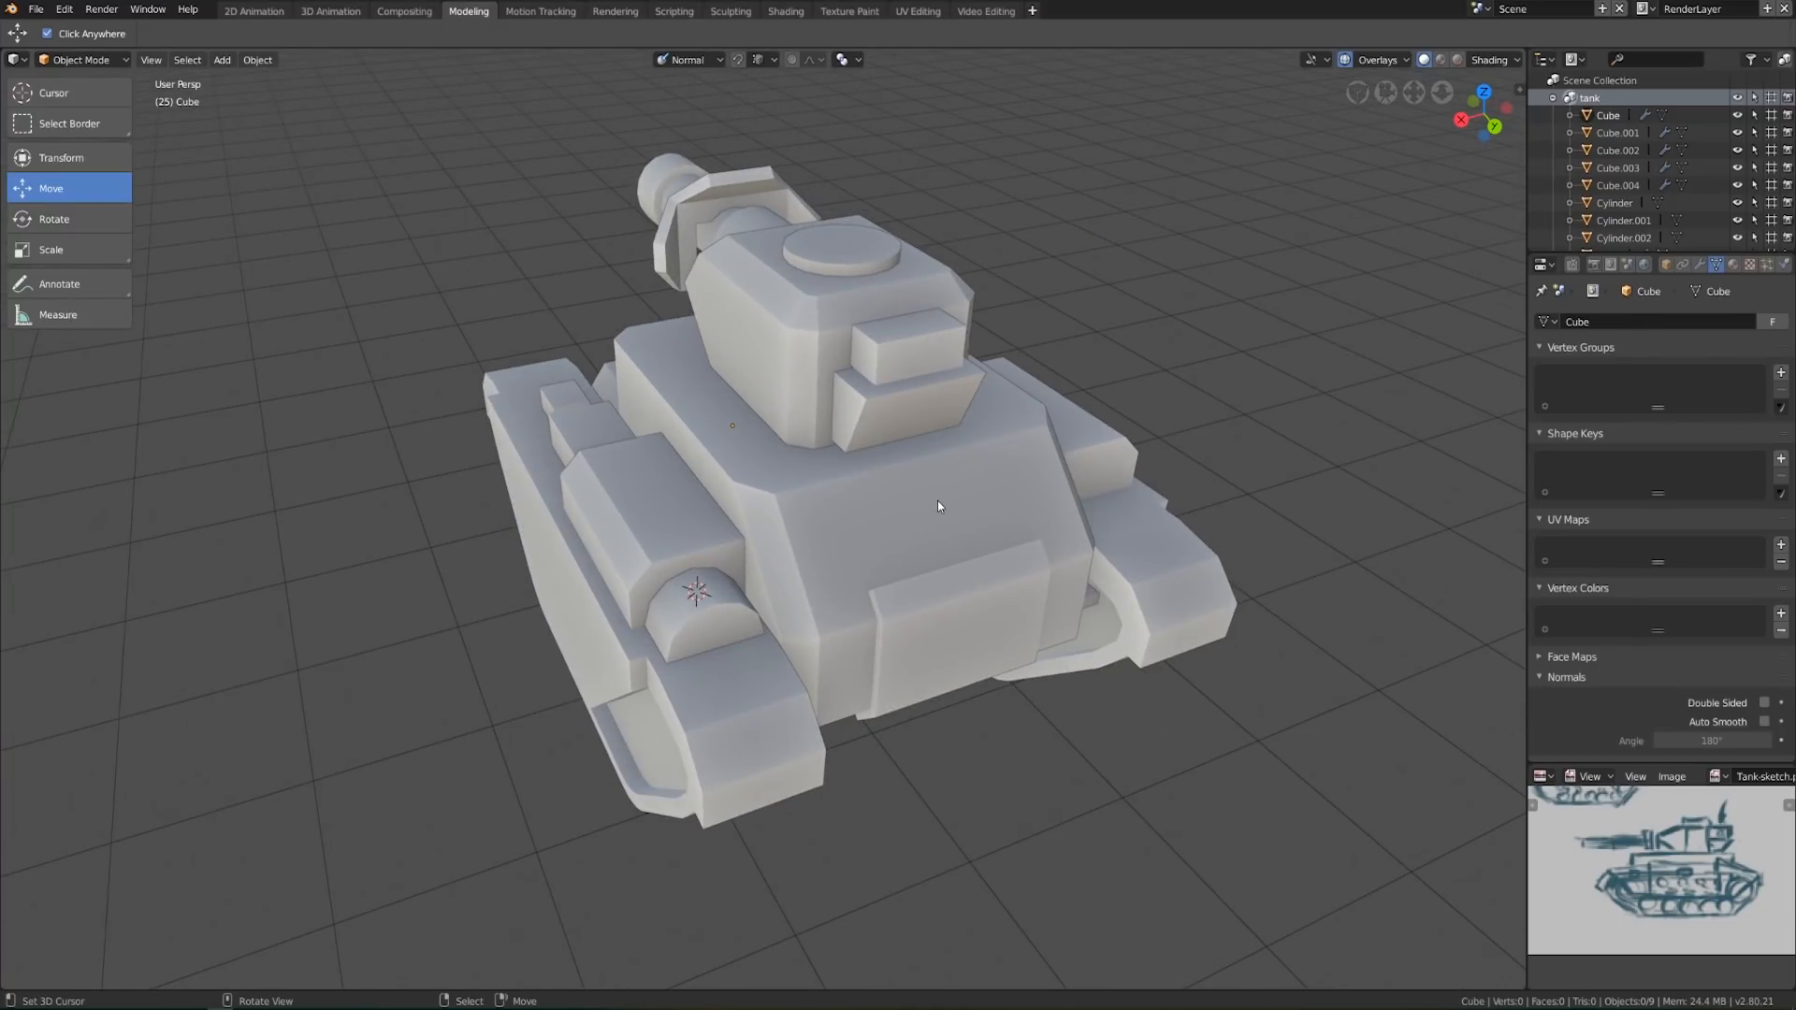
Add one lengthwise loop cut around the hull and slide it toward the mirror centre with a factor of 0.328
click(937, 505)
key(Tab)
middle_drag(938, 505, 627, 540)
key(a)
key(alt+a)
key(ctrl+r)
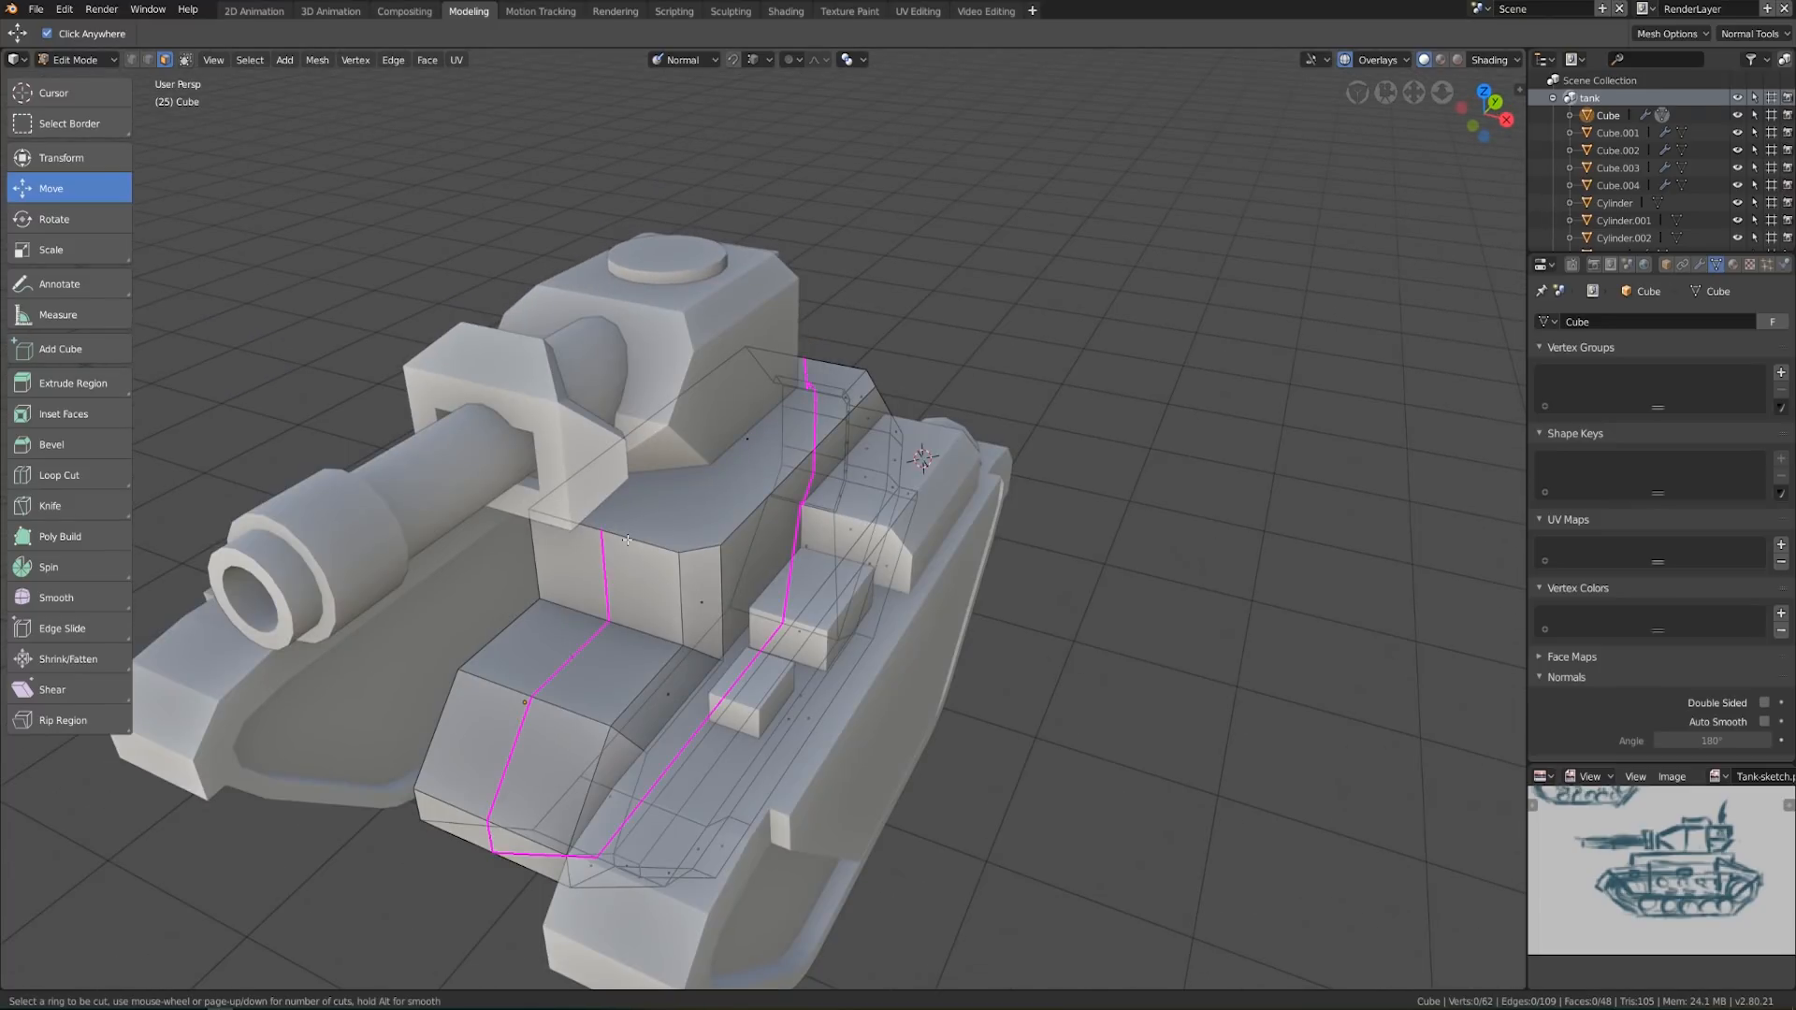
click(627, 539)
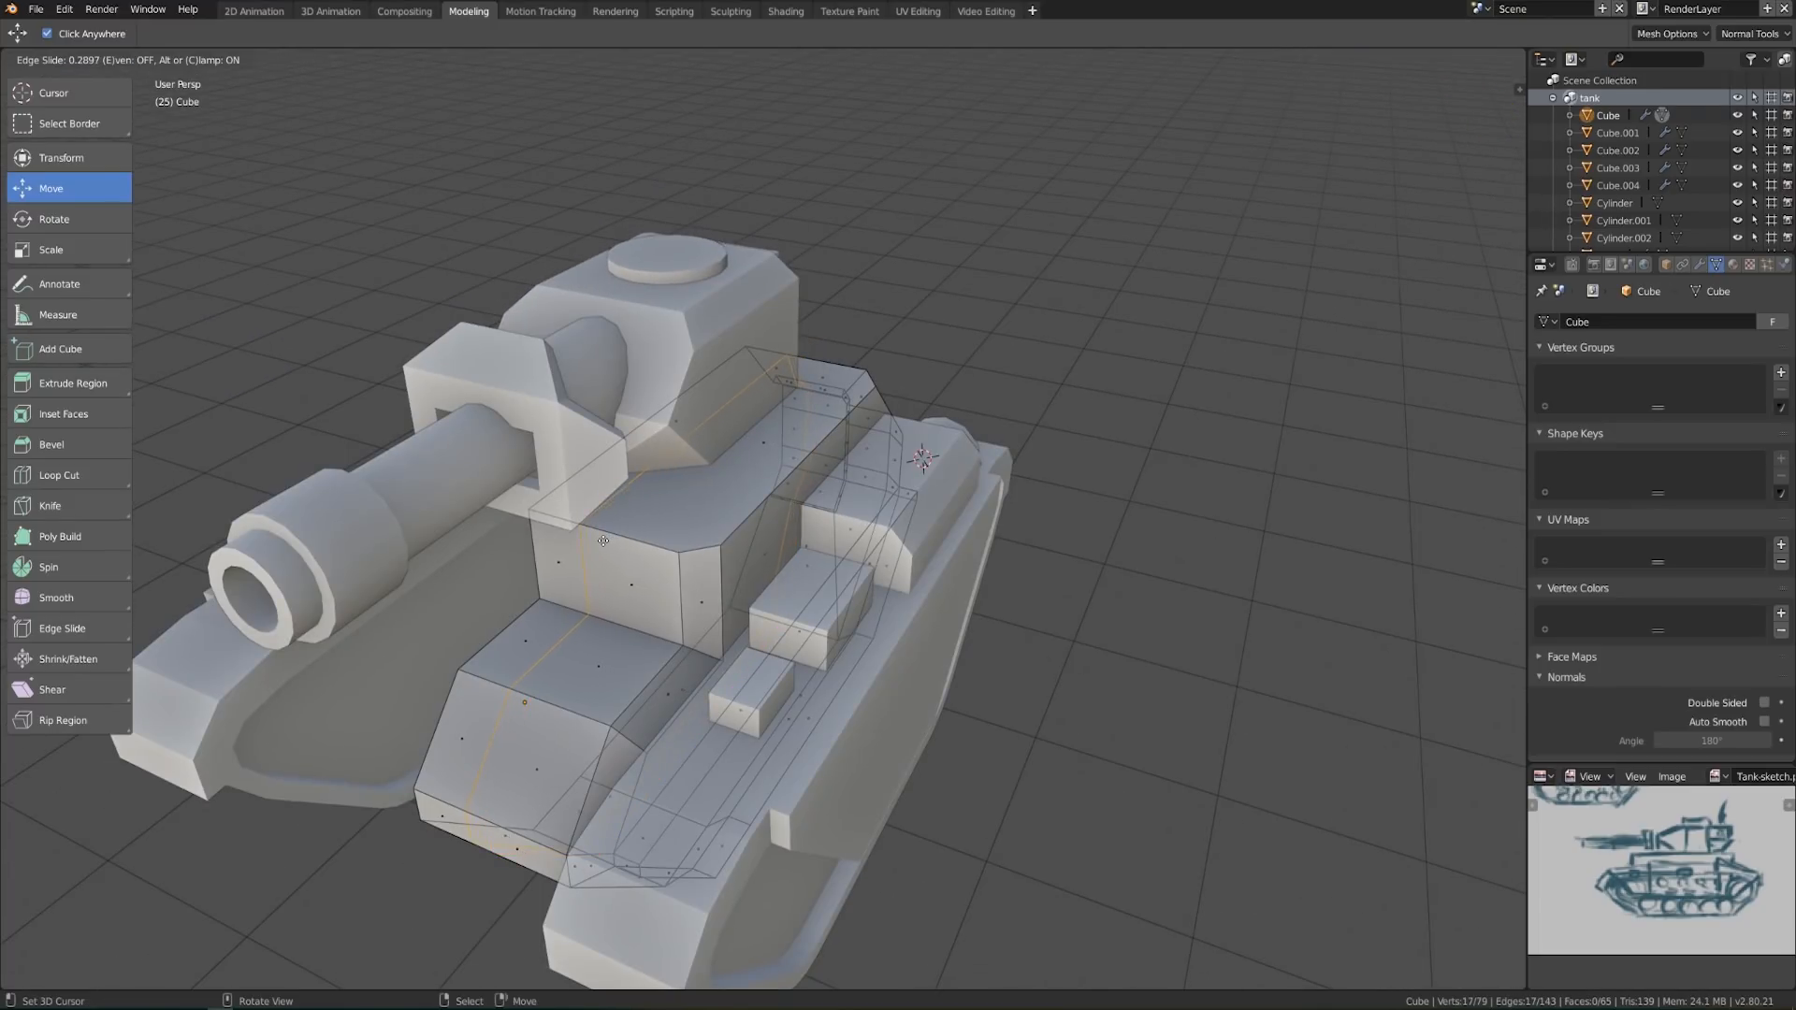
click(600, 541)
middle_drag(600, 542, 548, 545)
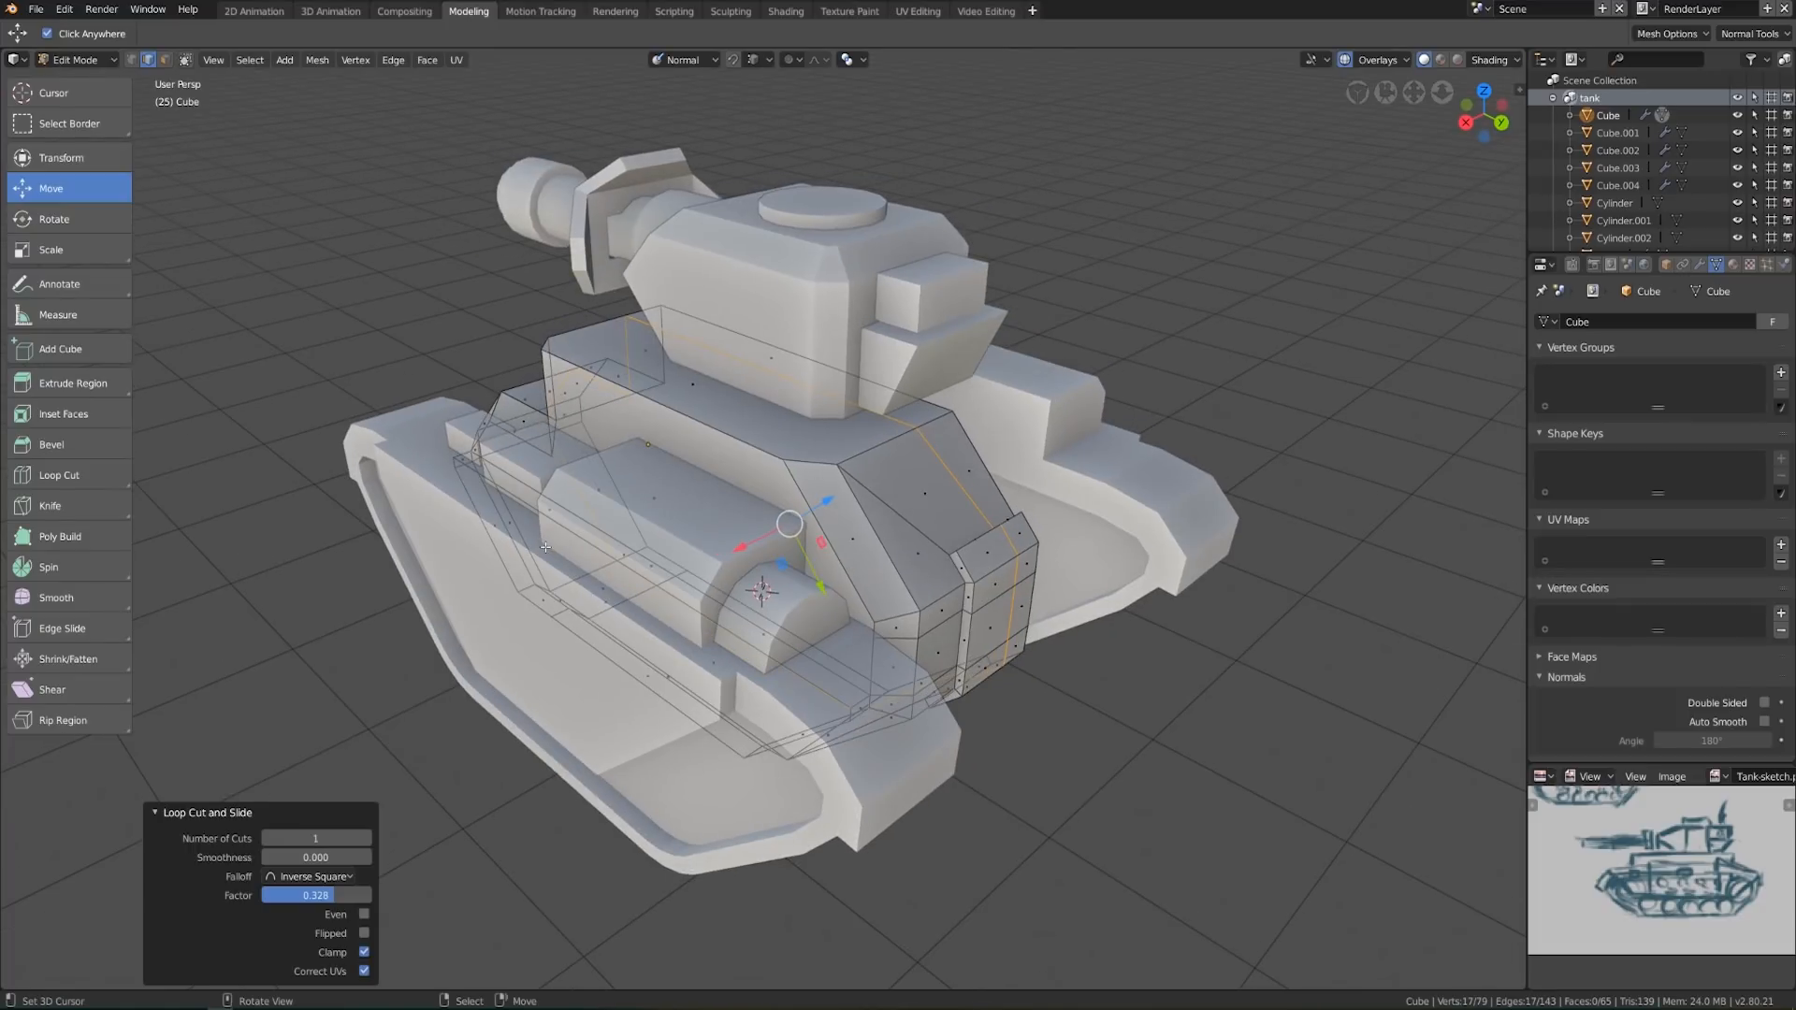
Select the hull's three central faces beside the mirror line: the upper rear slope, the top and the front wall
click(988, 487)
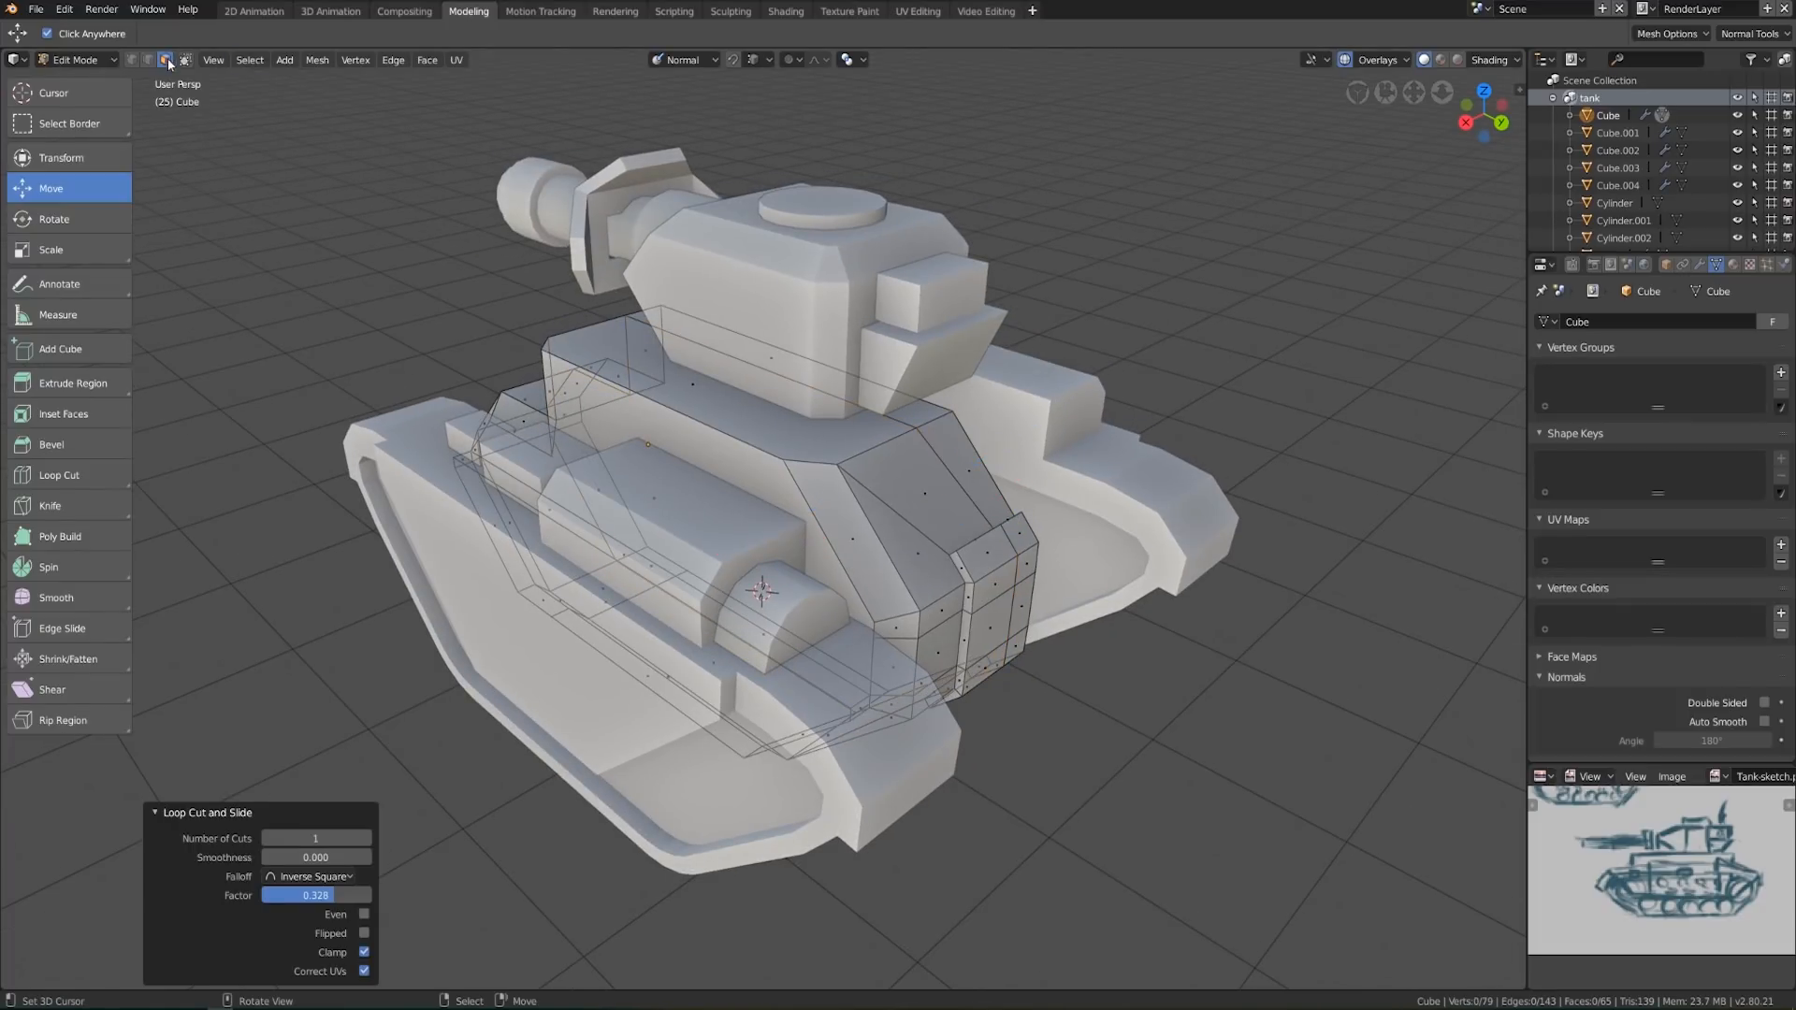
right_click(968, 447)
shift+right_click(928, 415)
middle_drag(929, 417, 1202, 434)
shift+right_click(706, 531)
Extrude the three central hull faces in place and sink them inward with a Shrink/Fatten offset of 0.131
key(e)
right_click(1087, 713)
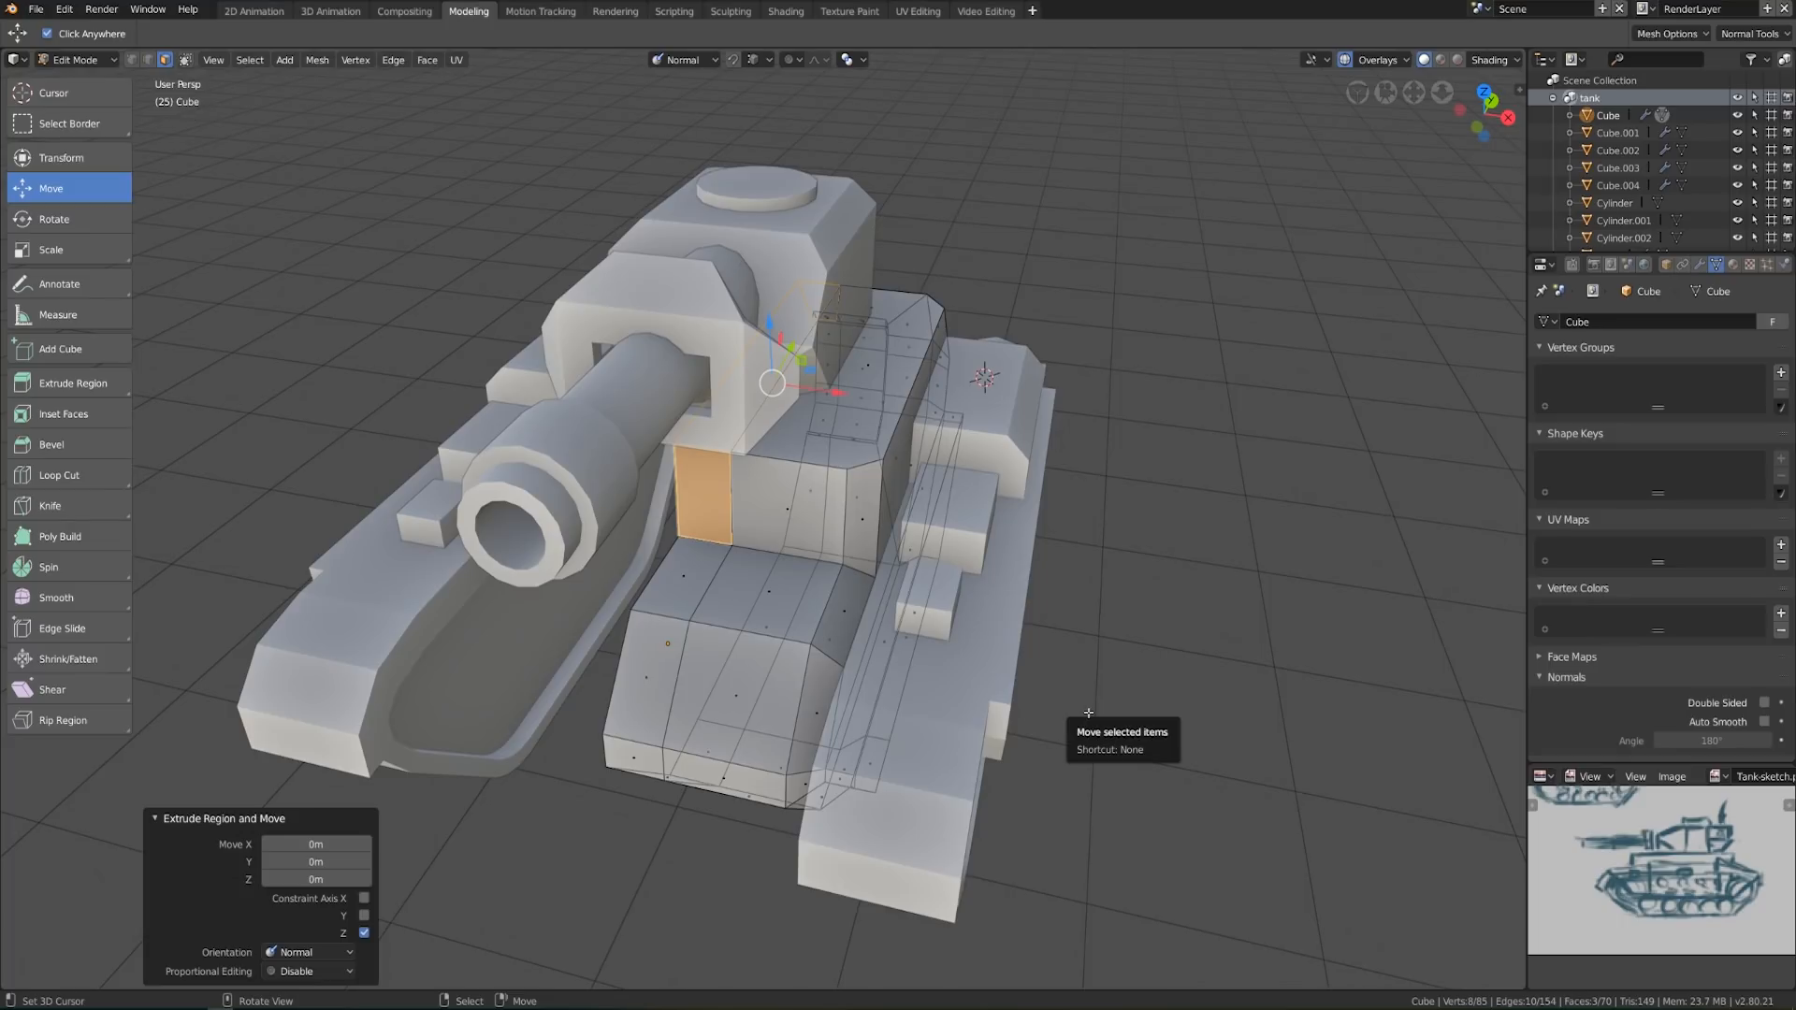
key(alt+s)
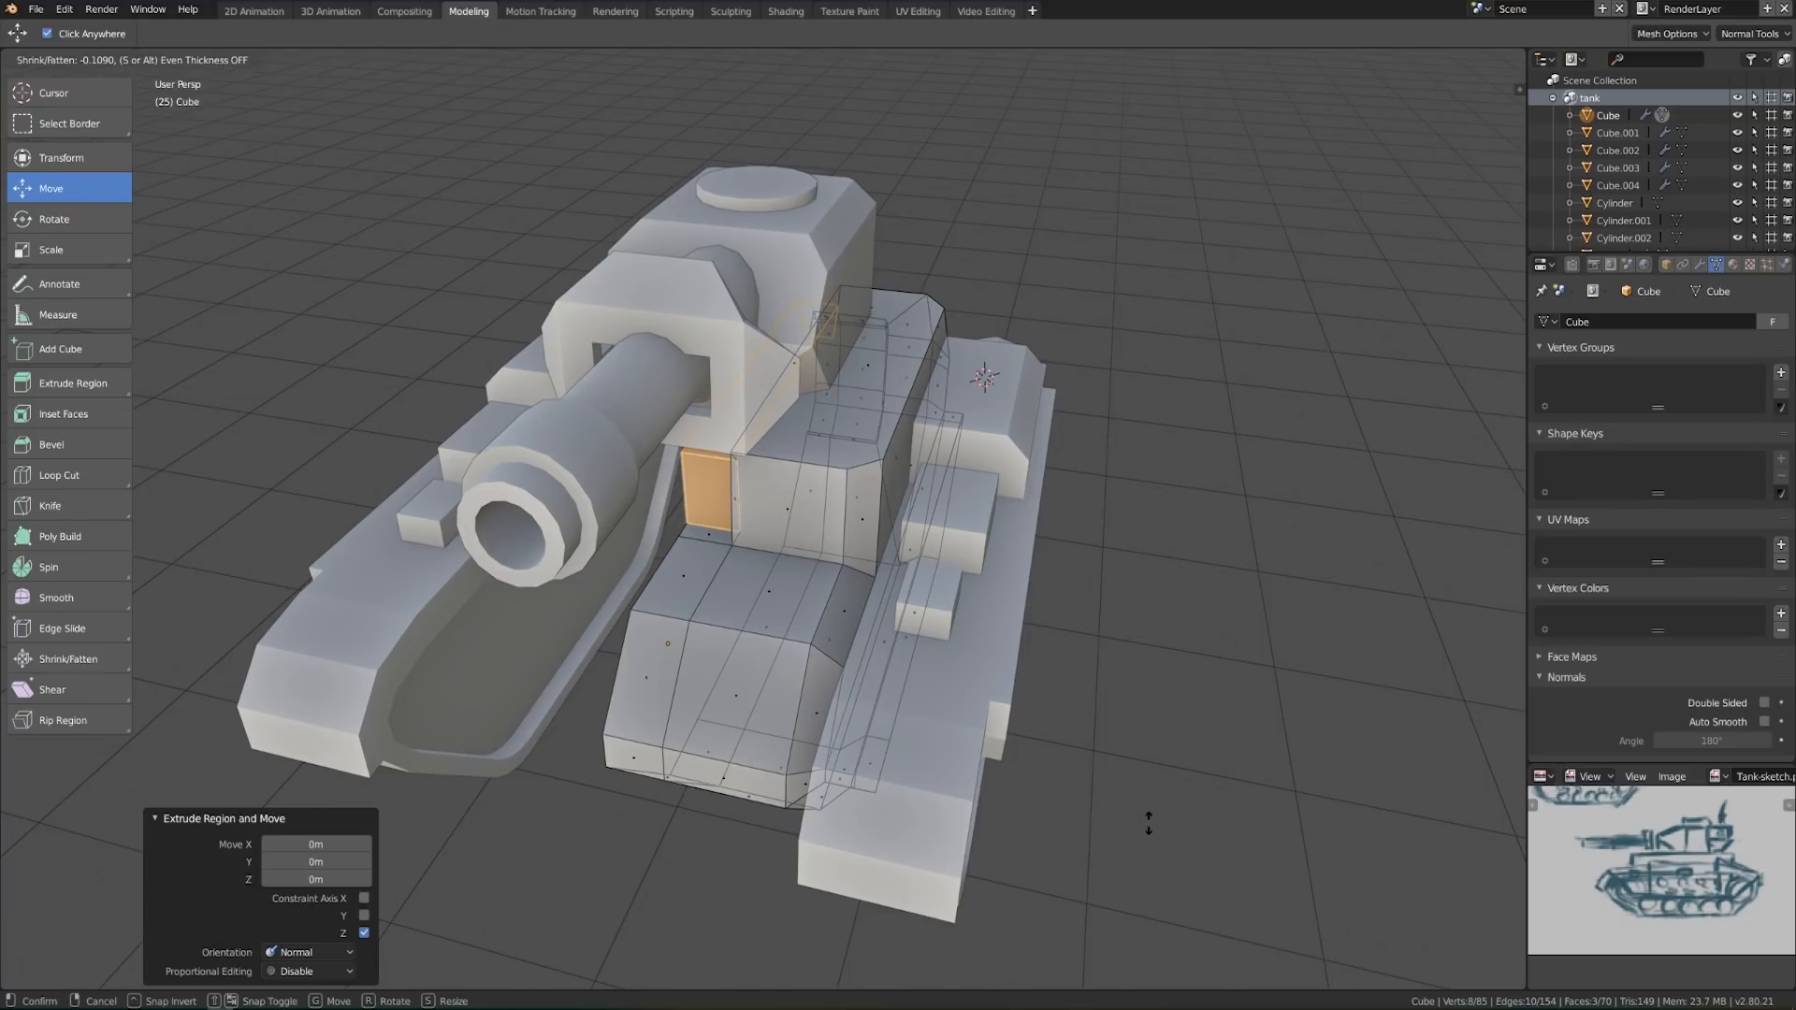
click(1149, 822)
middle_drag(1148, 822, 939, 619)
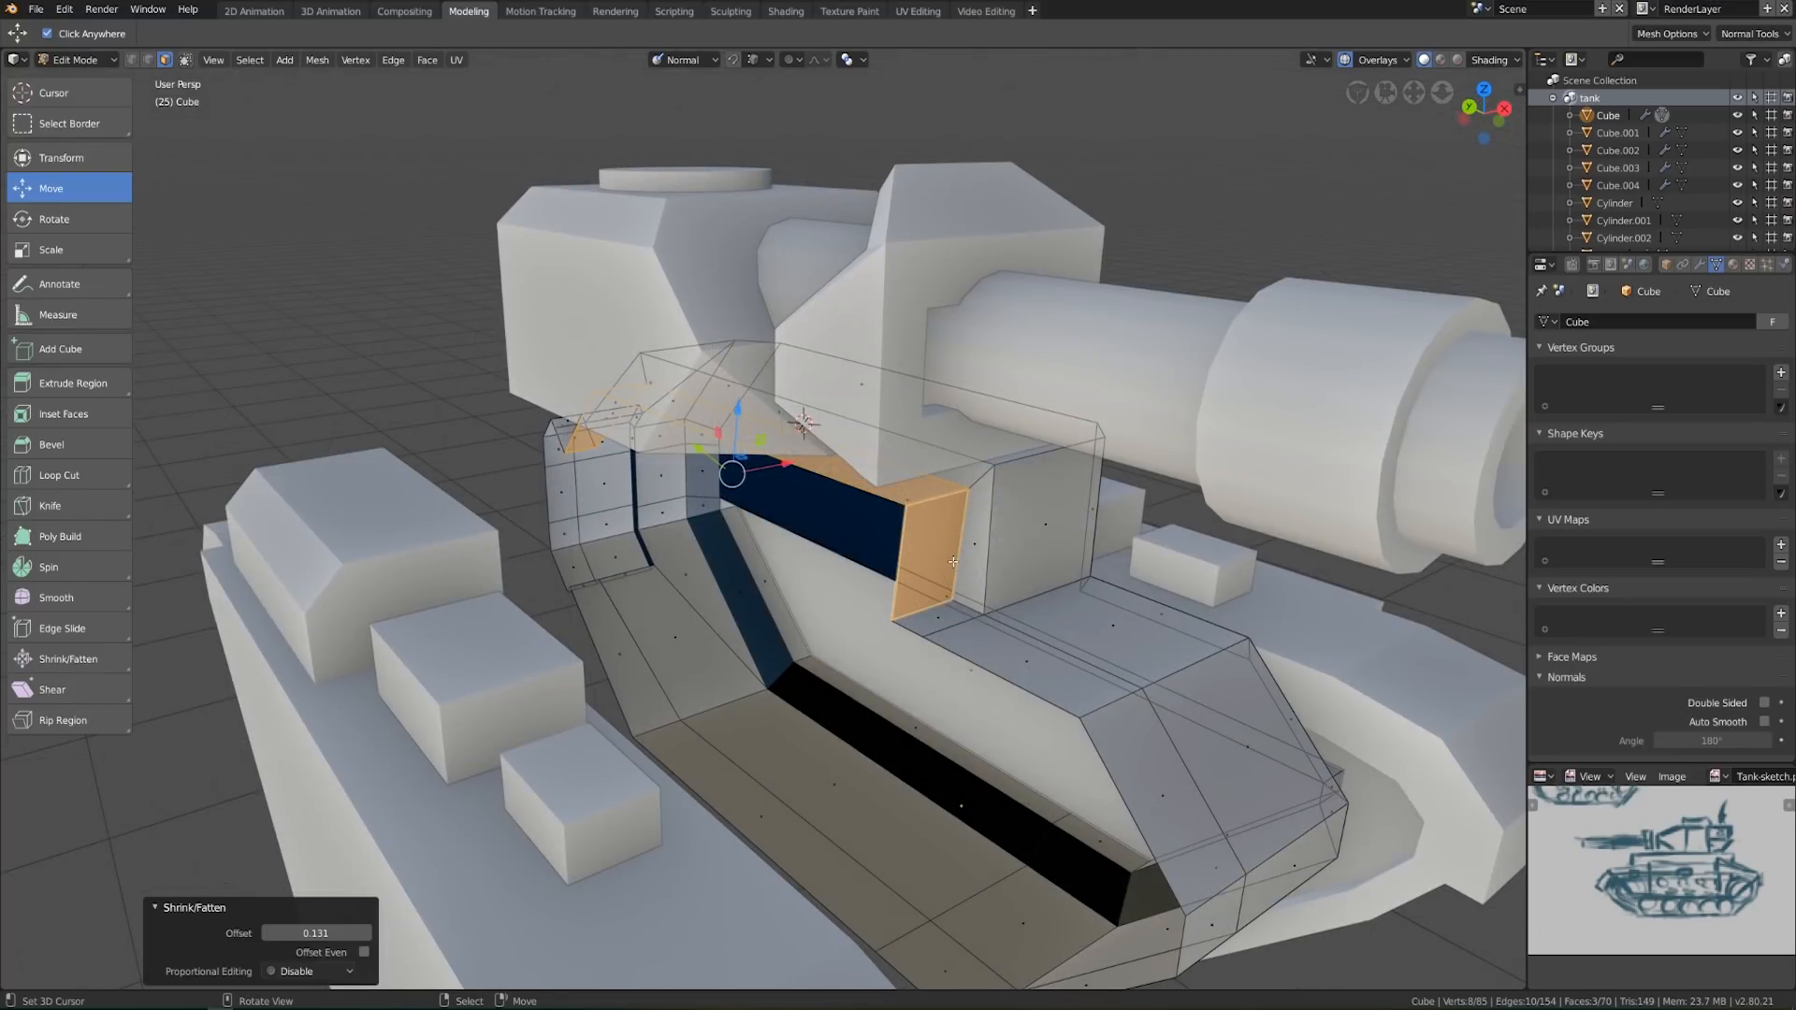
Flatten the recess's front face by scaling it to 0 along Y in the right side view
right_click(952, 562)
middle_drag(952, 562, 1104, 546)
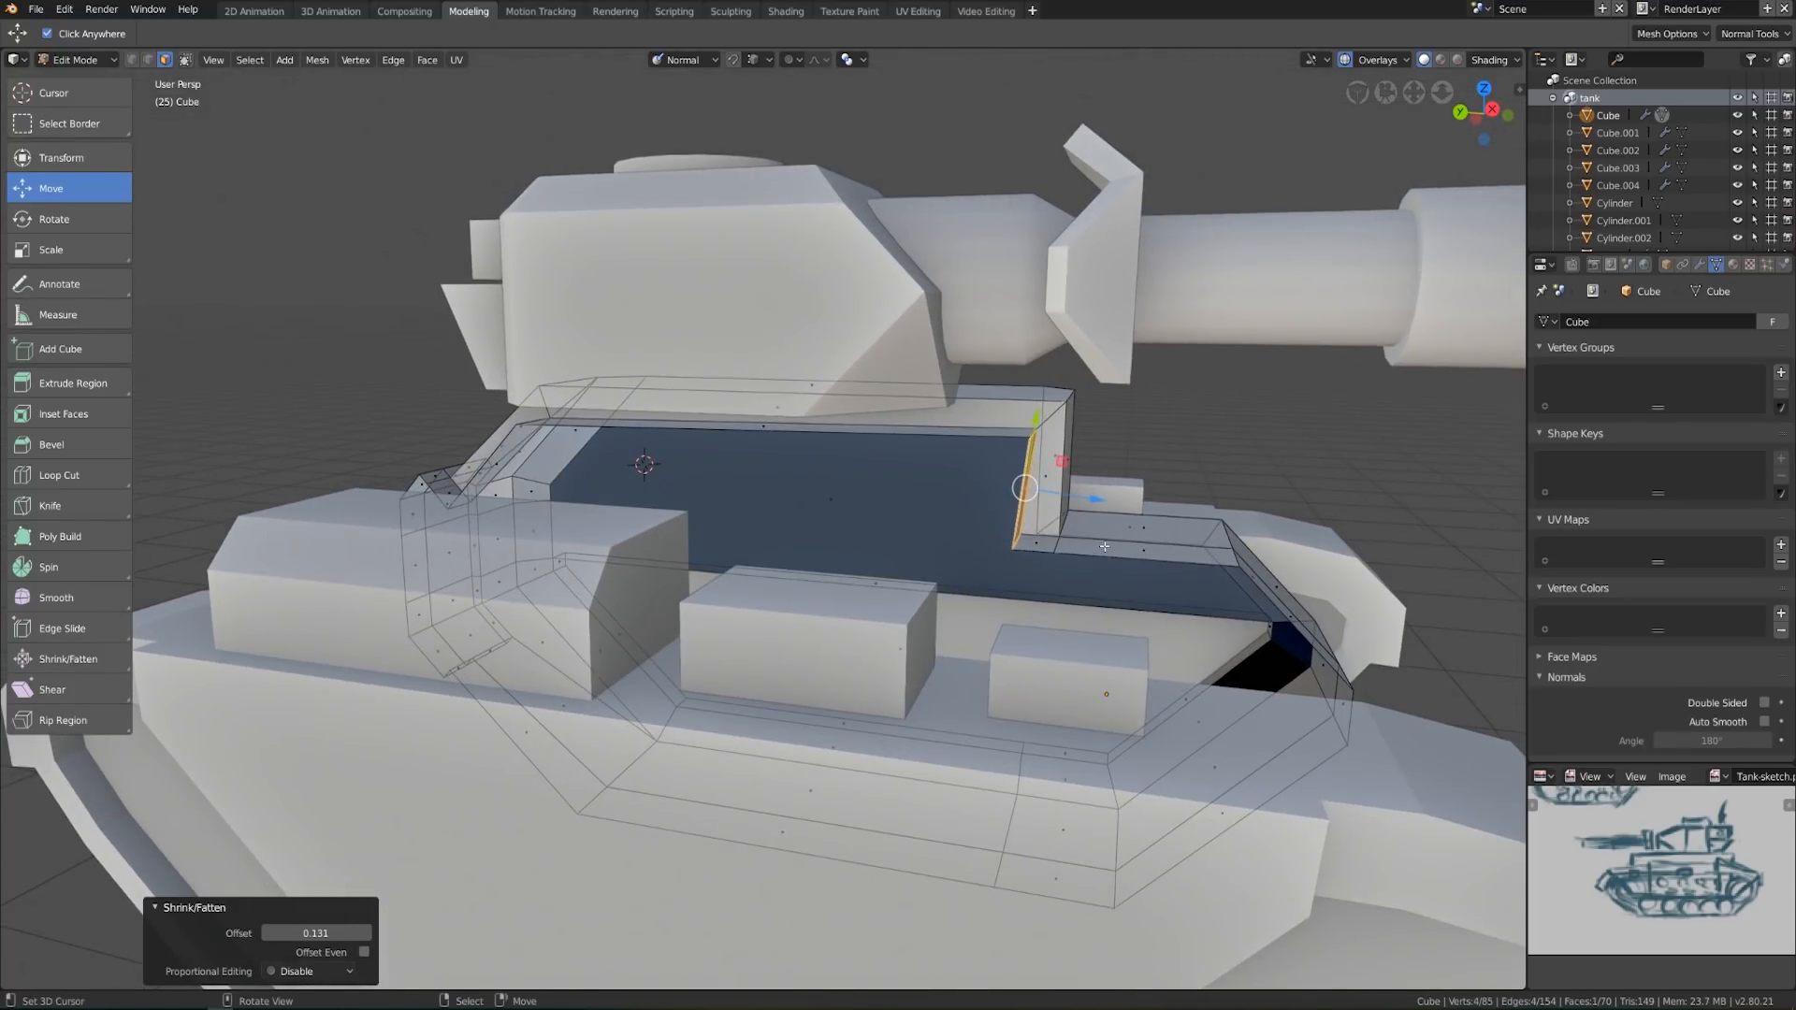
scroll(1103, 546, down, 3)
middle_drag(1103, 546, 982, 594)
key(KP_3)
click(185, 60)
shift+middle_drag(624, 571, 805, 616)
scroll(805, 616, up, 2)
key(alt+z)
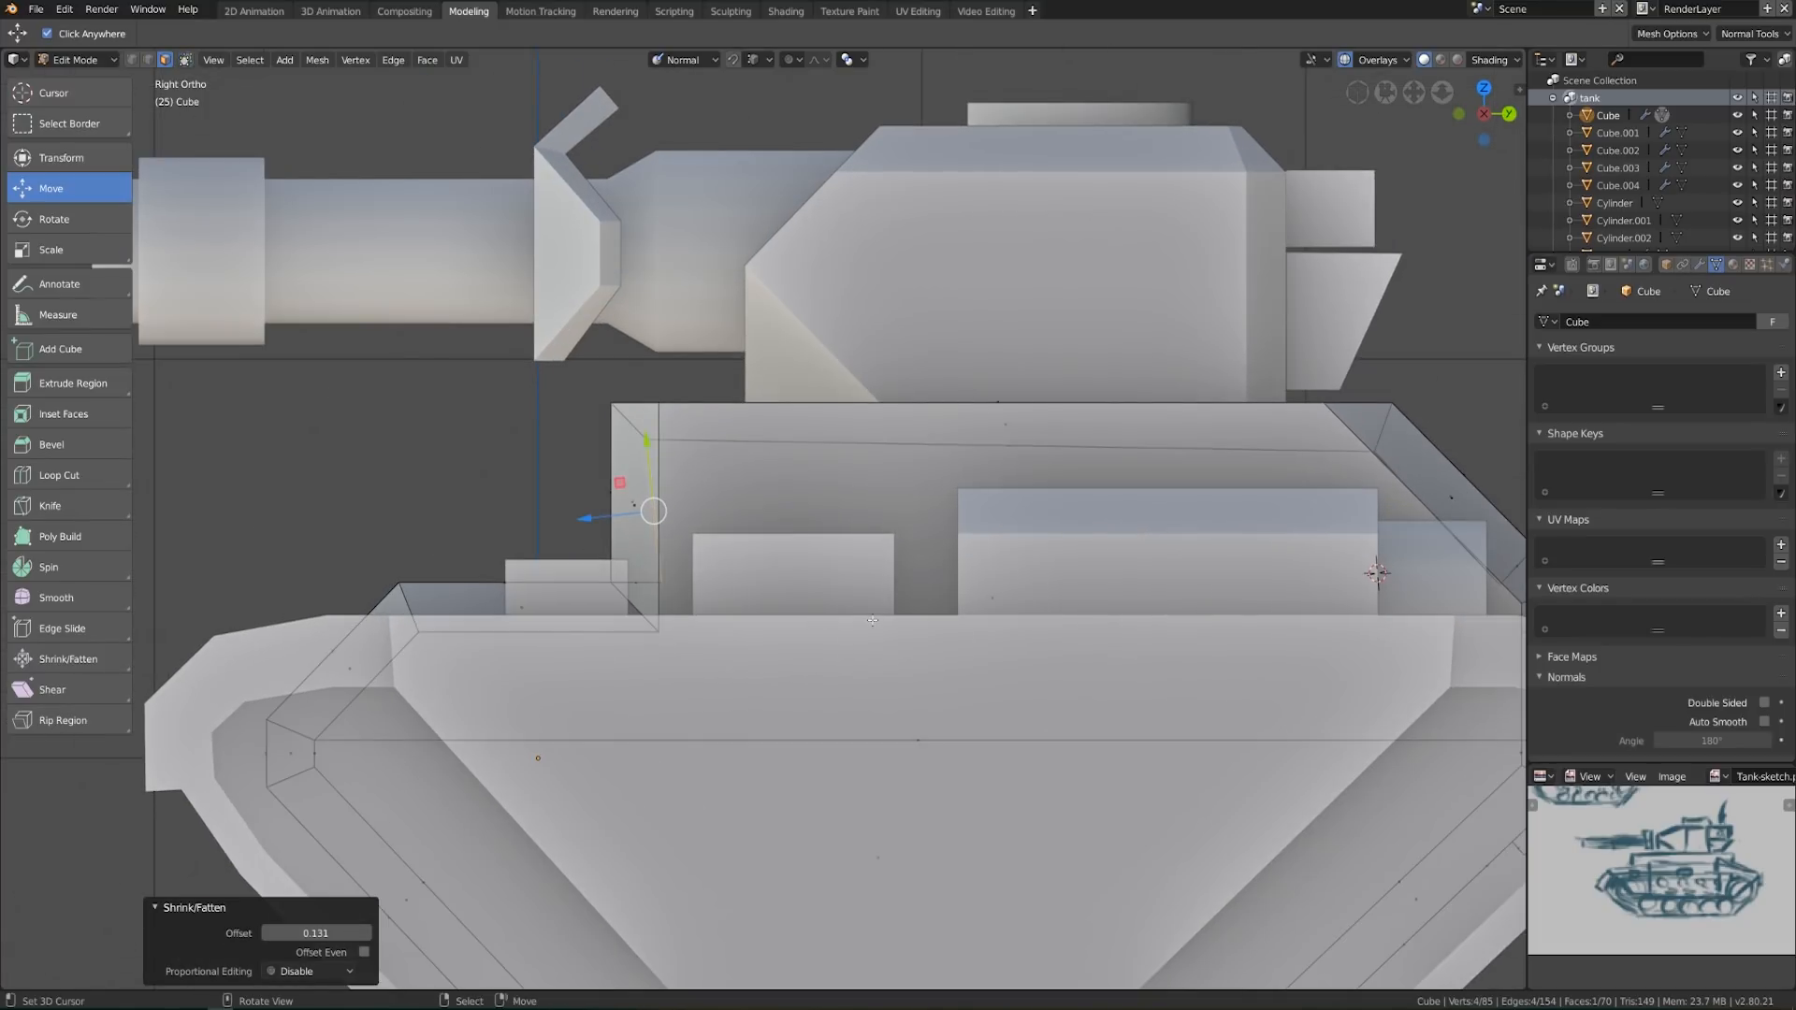
key(s)
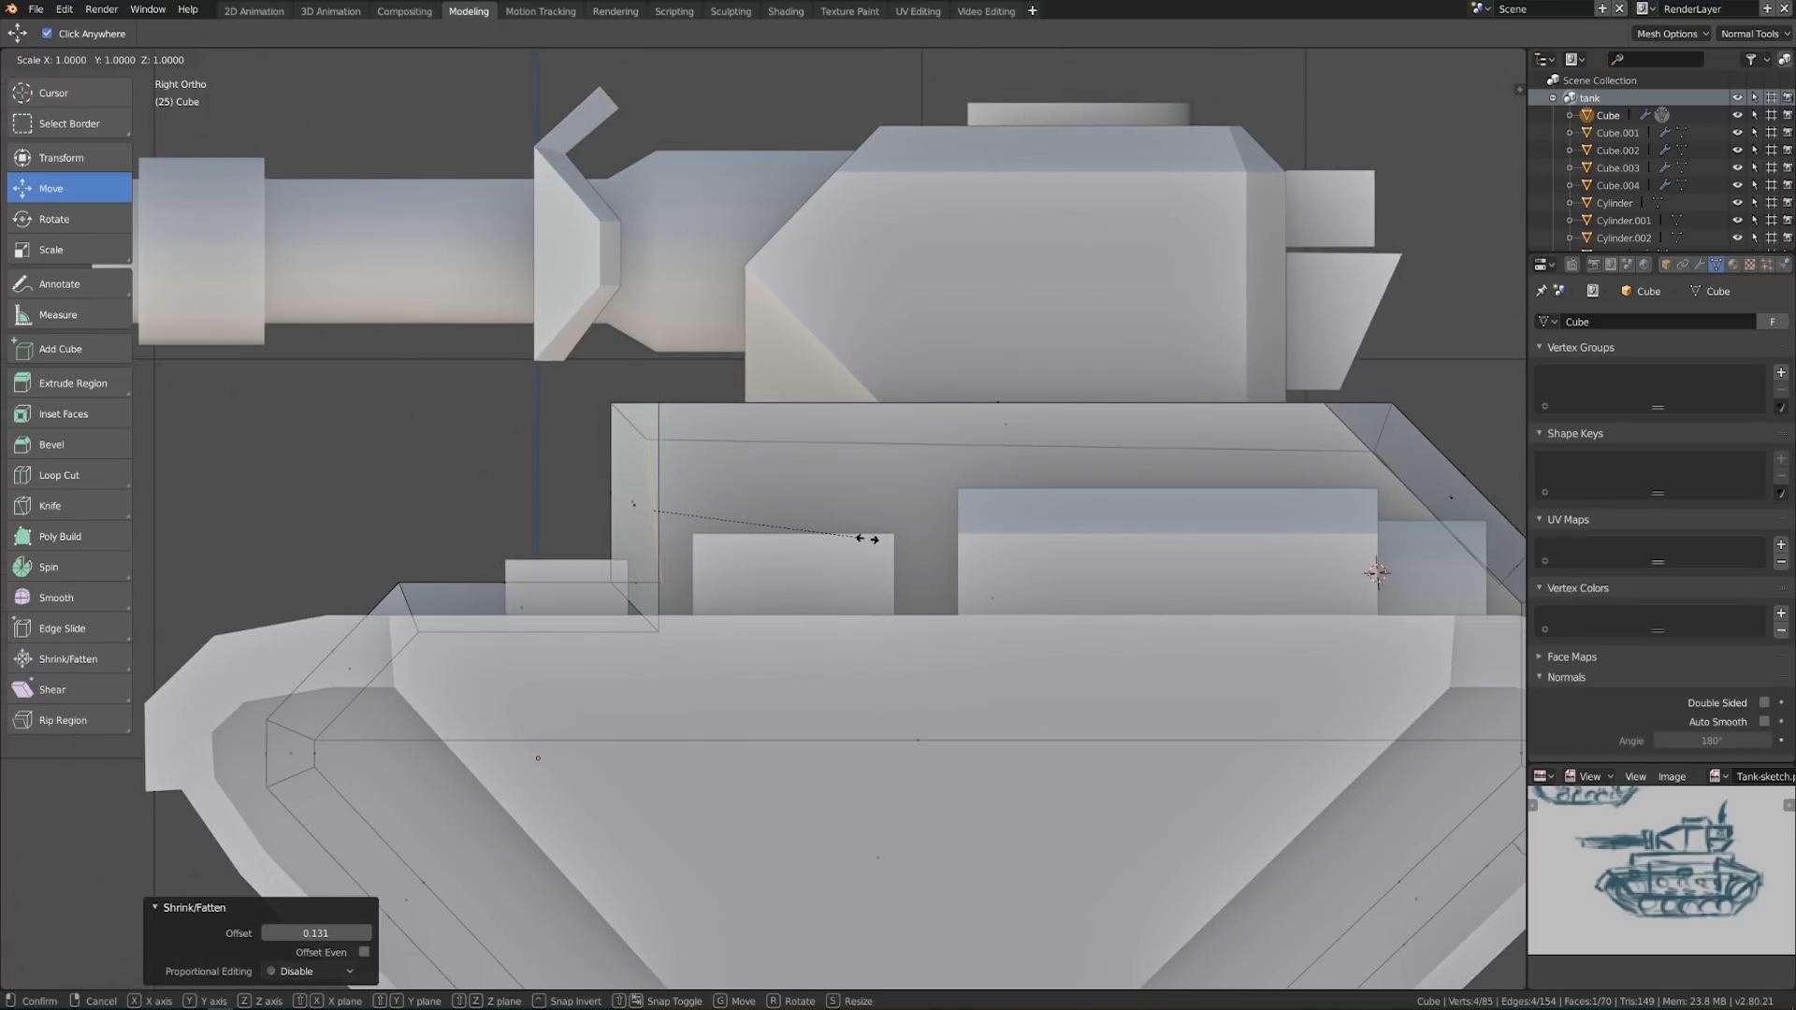
key(y)
key(Return)
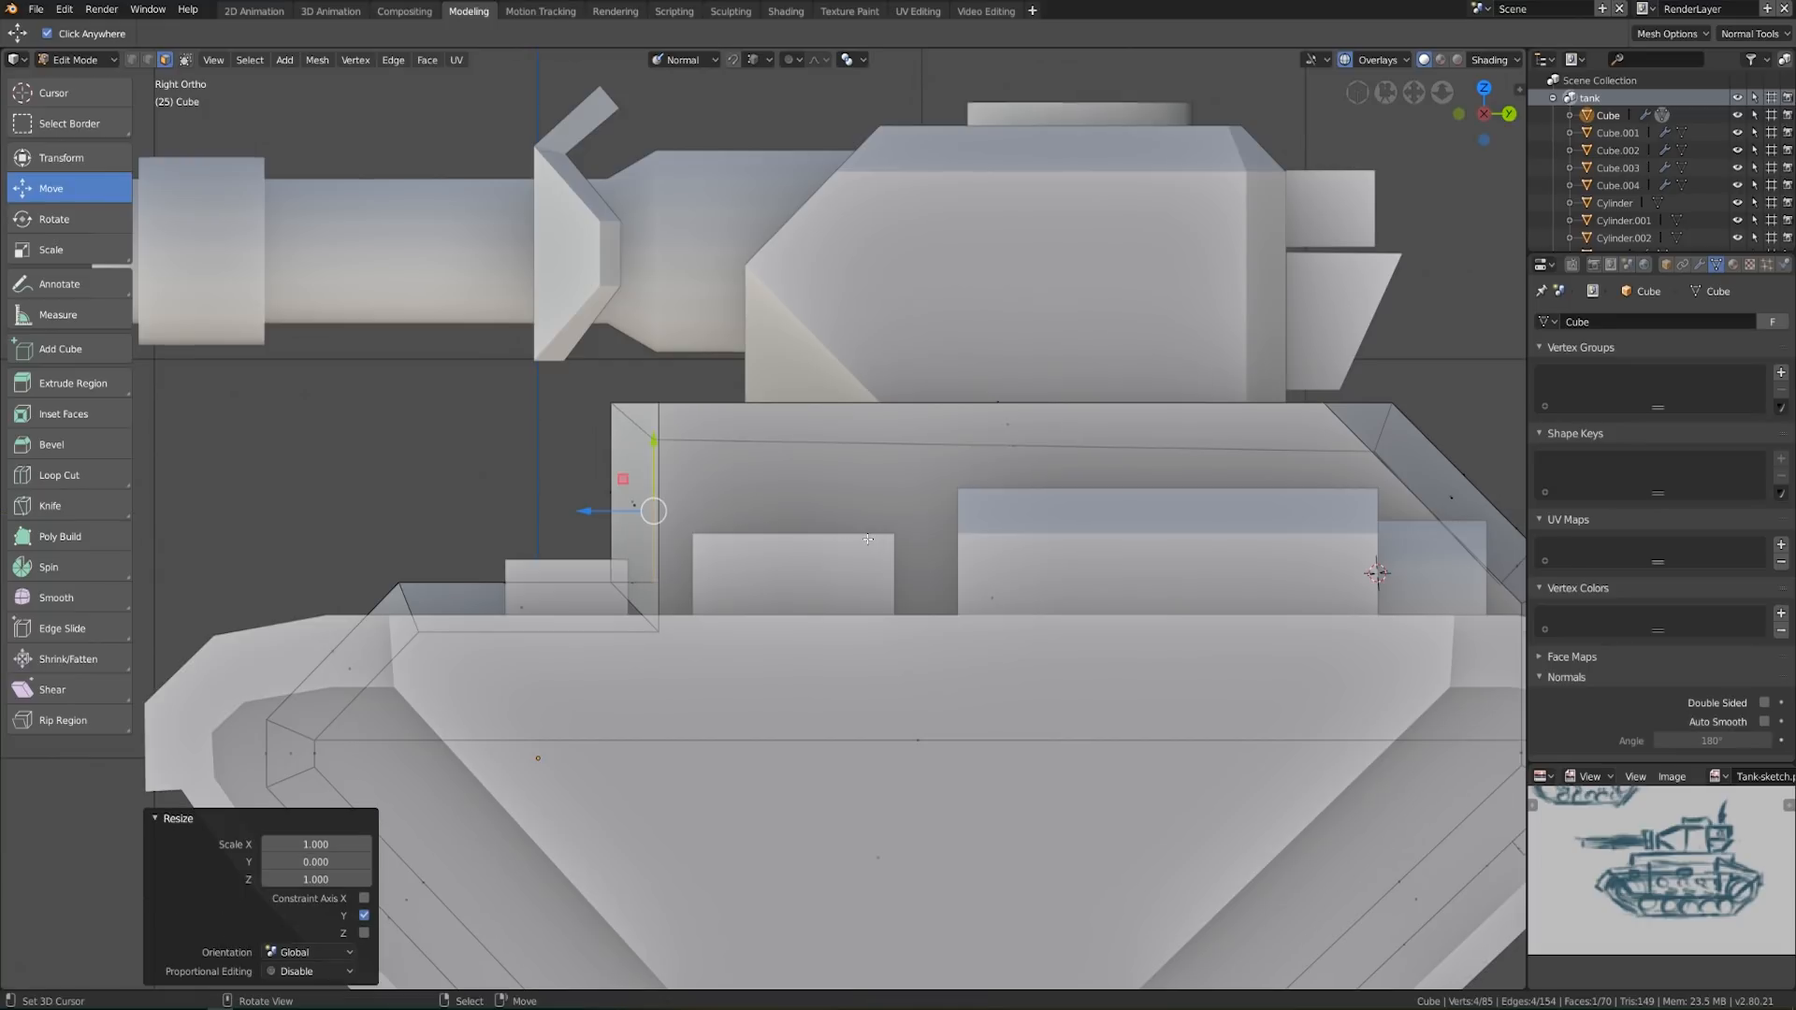
Flatten the recess's long top face by scaling it to 0 along Z
middle_drag(1163, 563, 869, 432)
click(929, 421)
key(s)
key(z)
key(0)
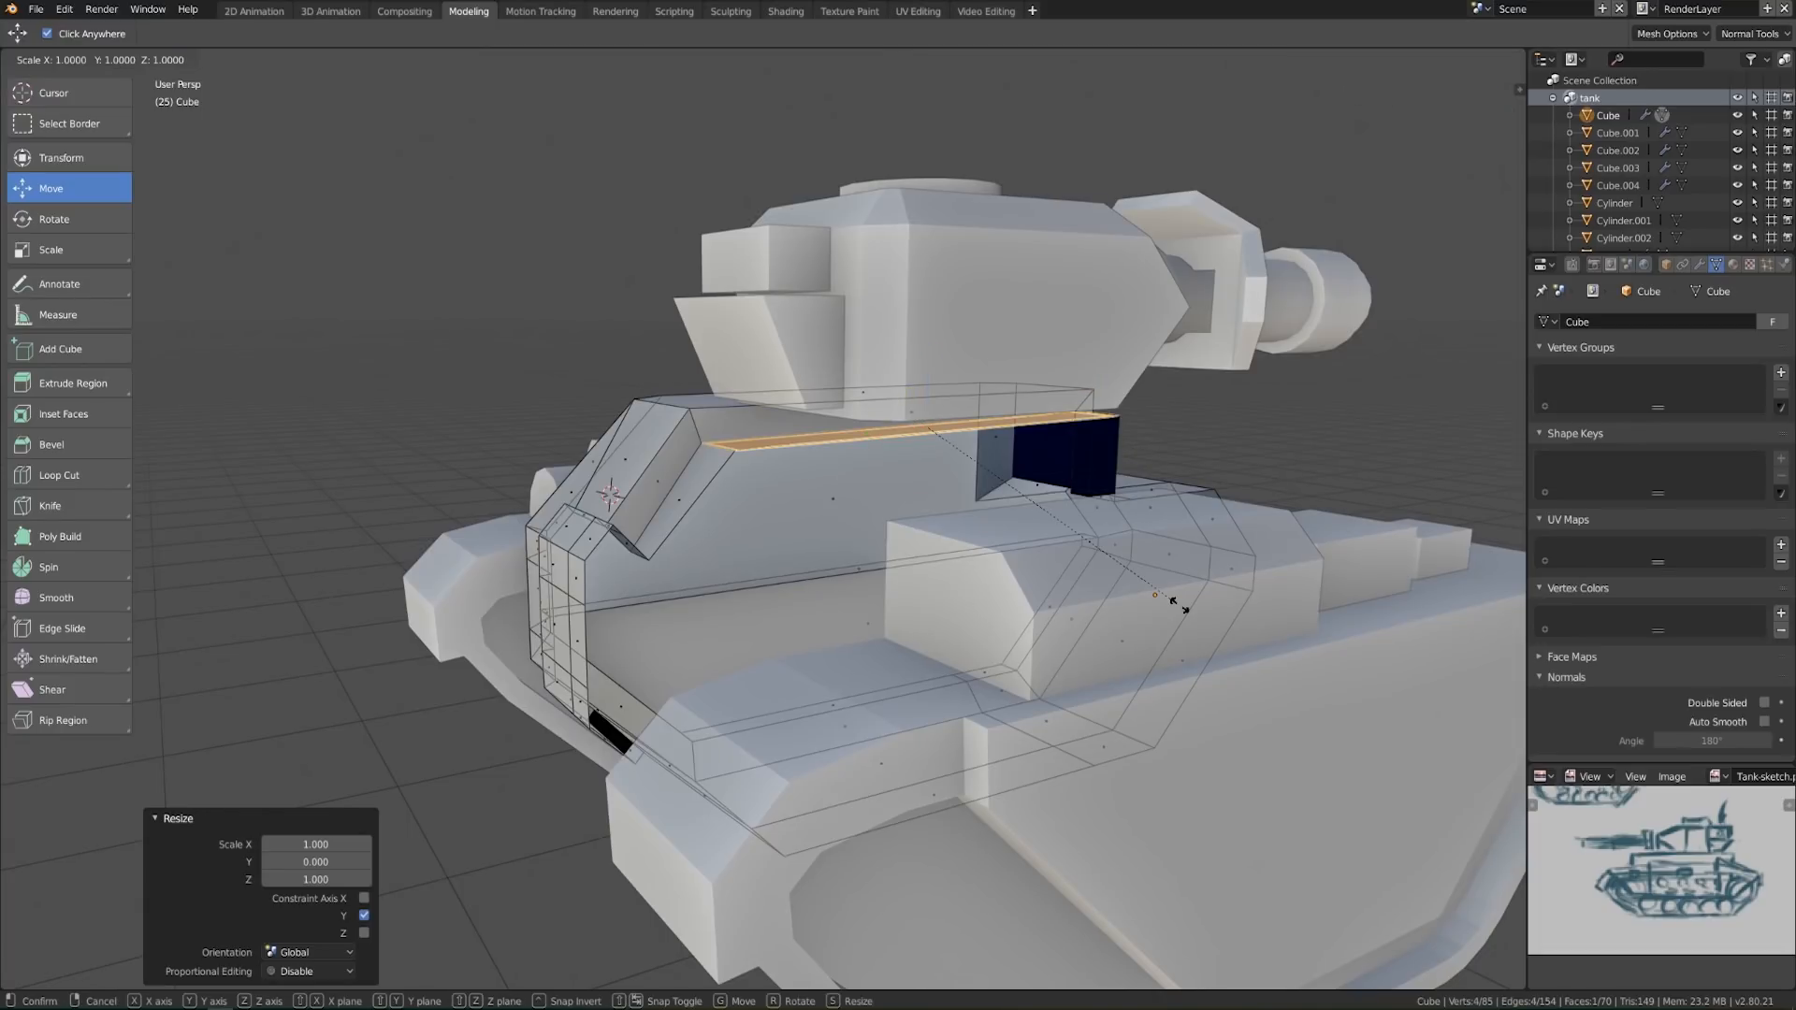
key(Return)
Select the recess's rear top corner vertices in the right side view and move them -3.3 cm along global Y
middle_drag(1171, 599, 917, 627)
key(KP_1)
key(KP_3)
scroll(921, 627, up, 1)
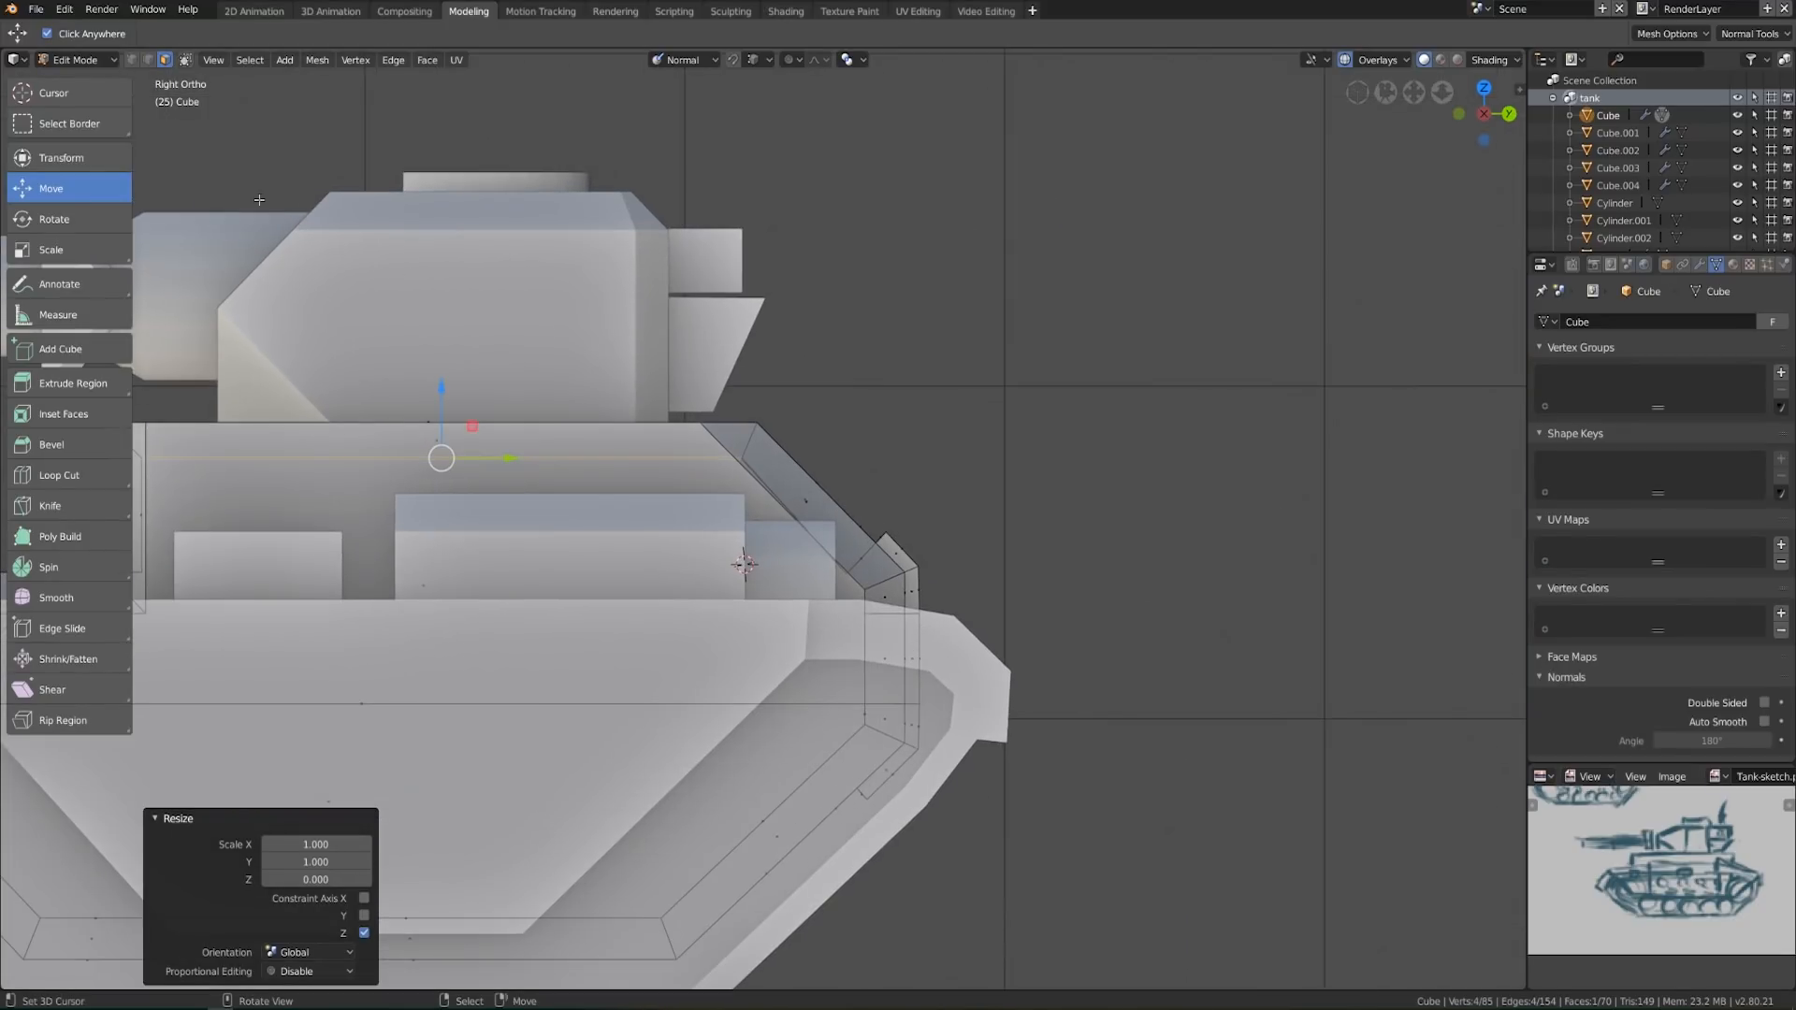
scroll(622, 441, up, 3)
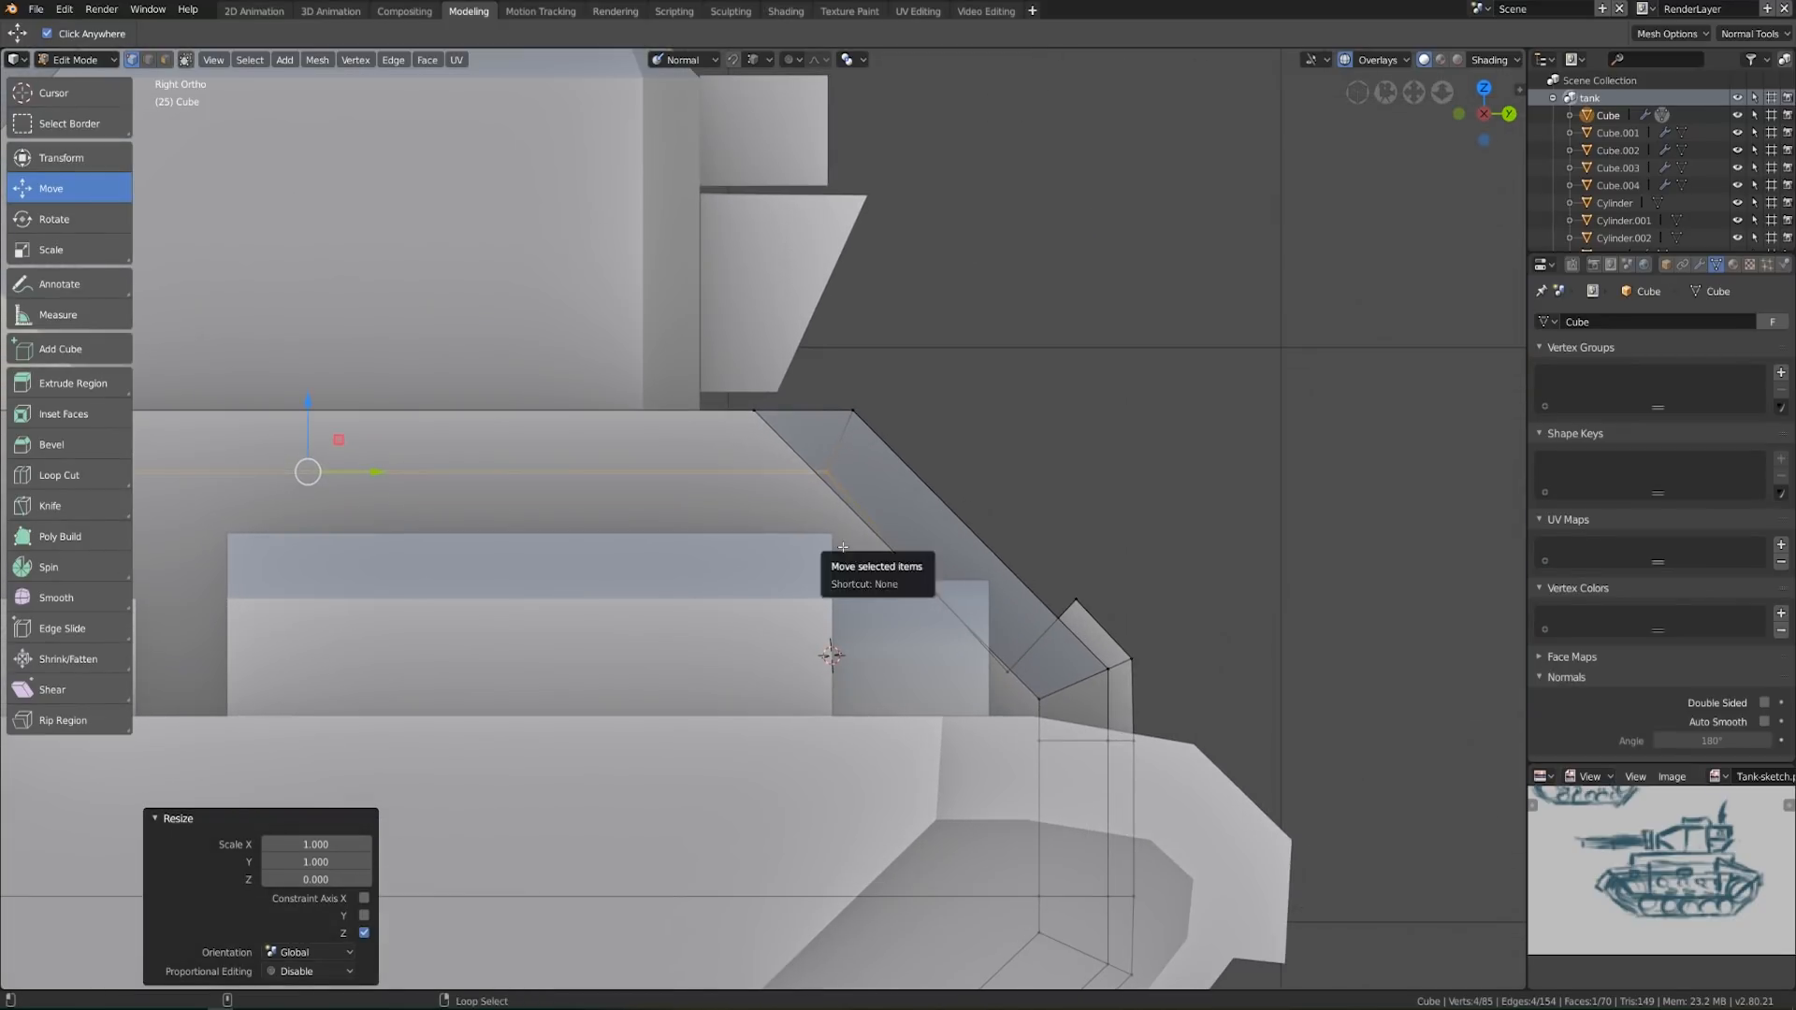
key(alt+a)
key(b)
drag(810, 462, 877, 470)
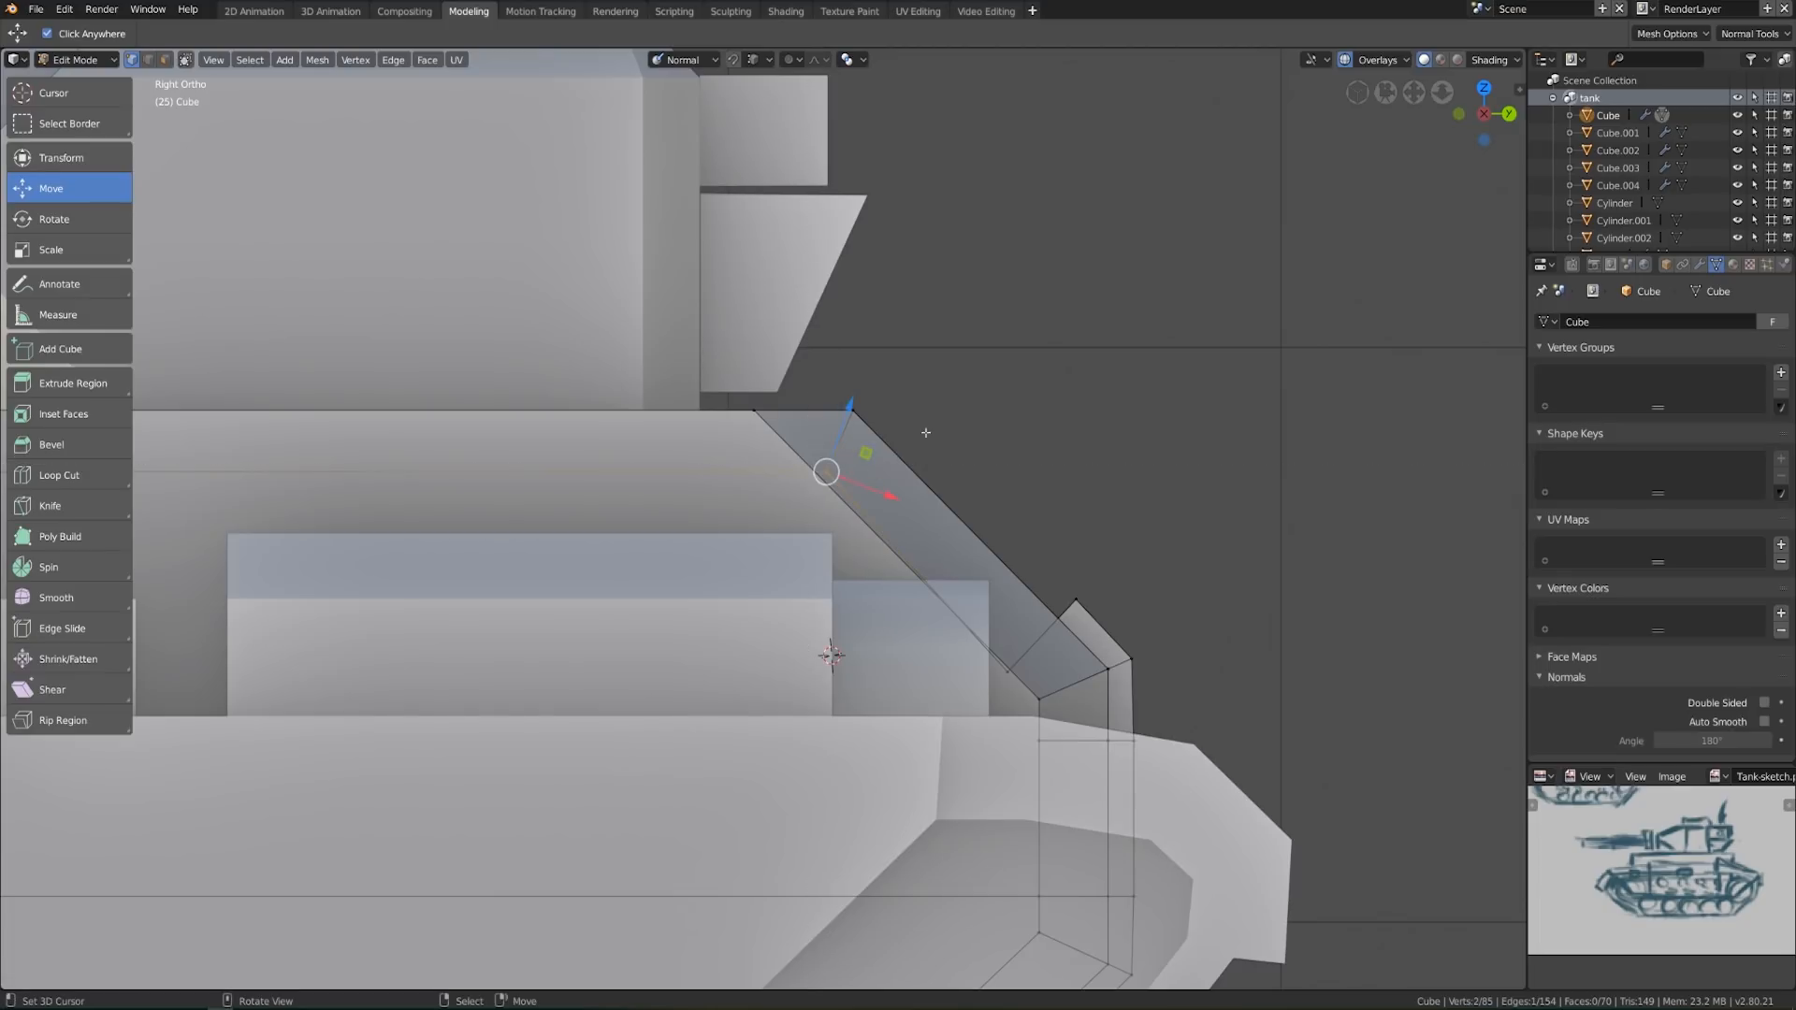
click(685, 60)
click(675, 114)
drag(898, 471, 872, 472)
Switch from the Move tool to the Select Border tool
click(687, 61)
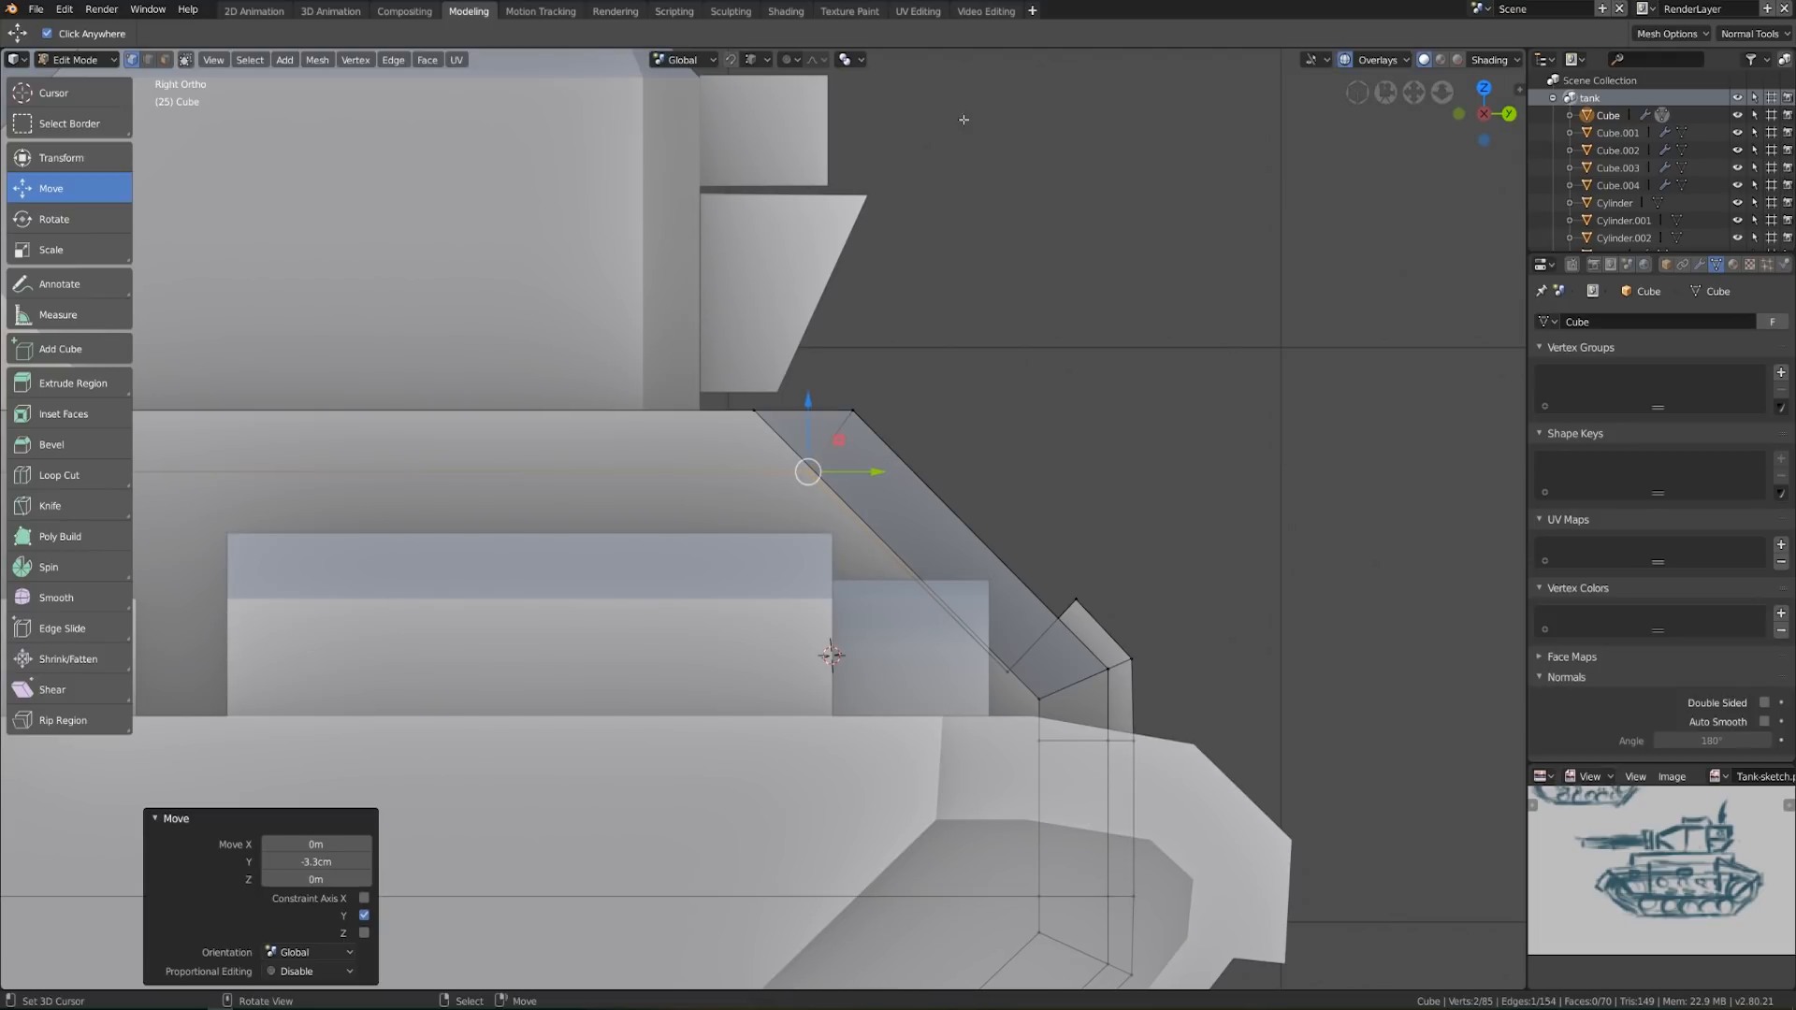
click(1405, 60)
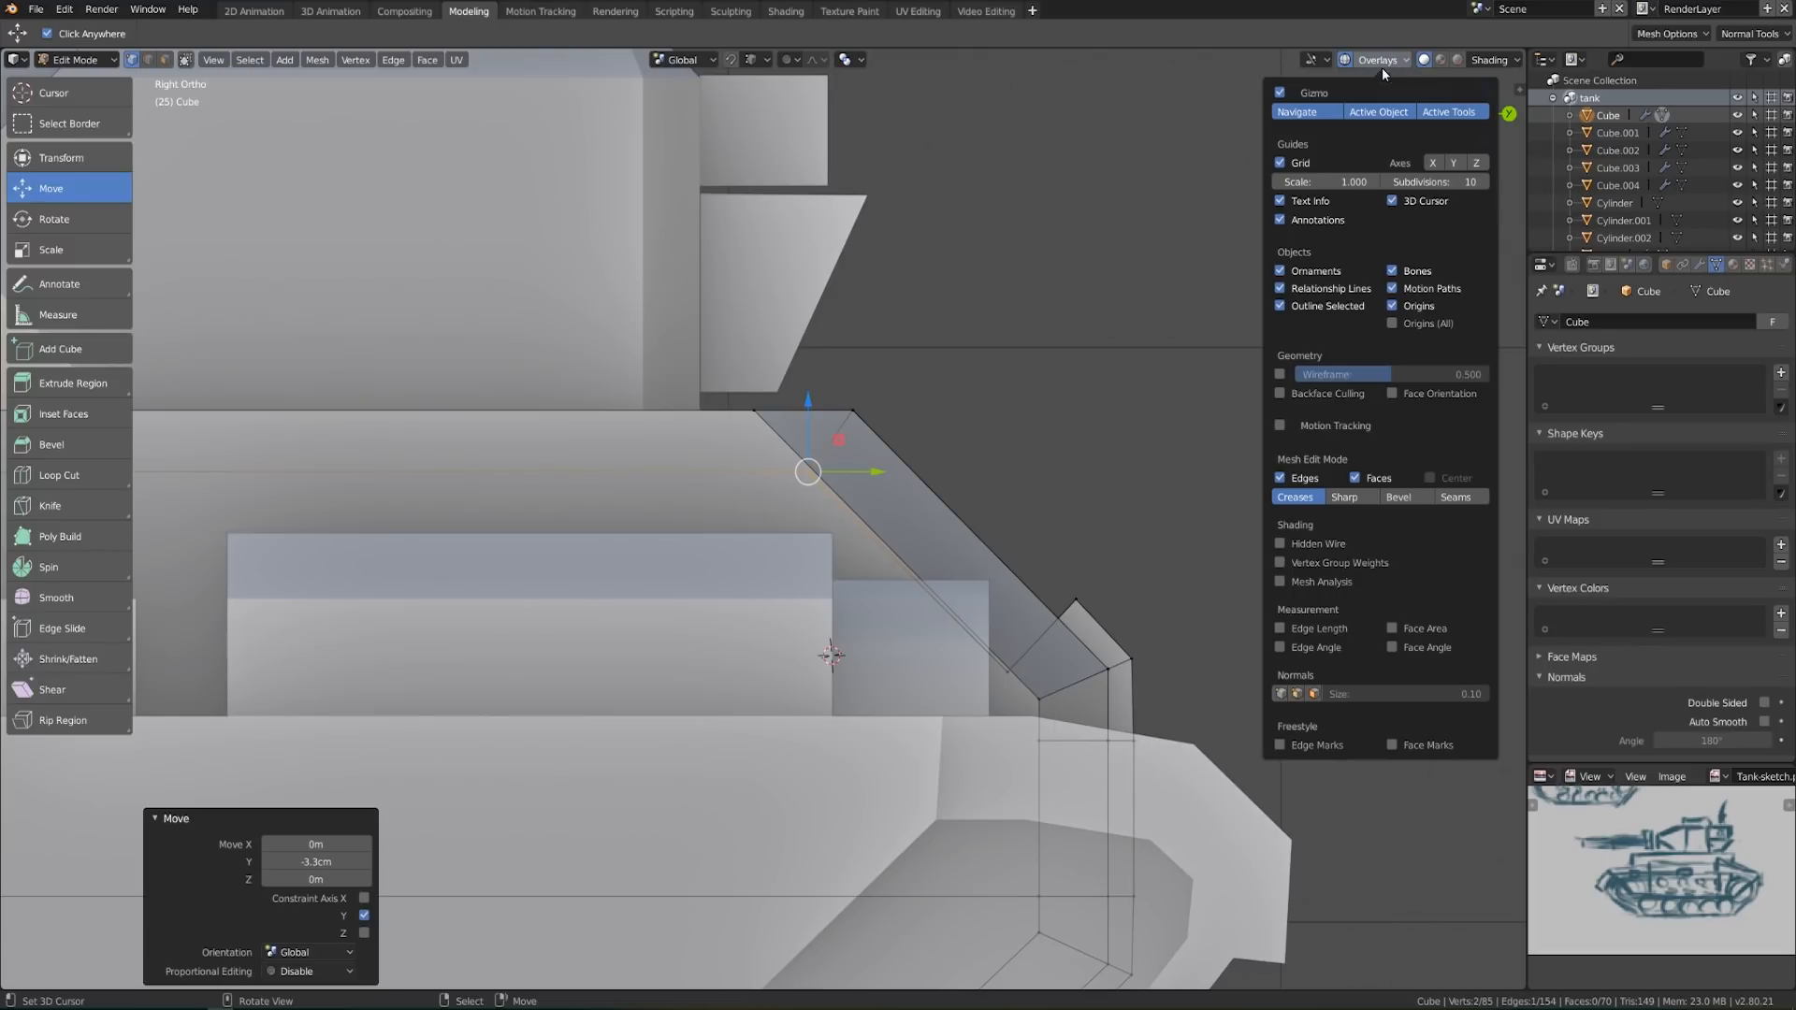
click(70, 124)
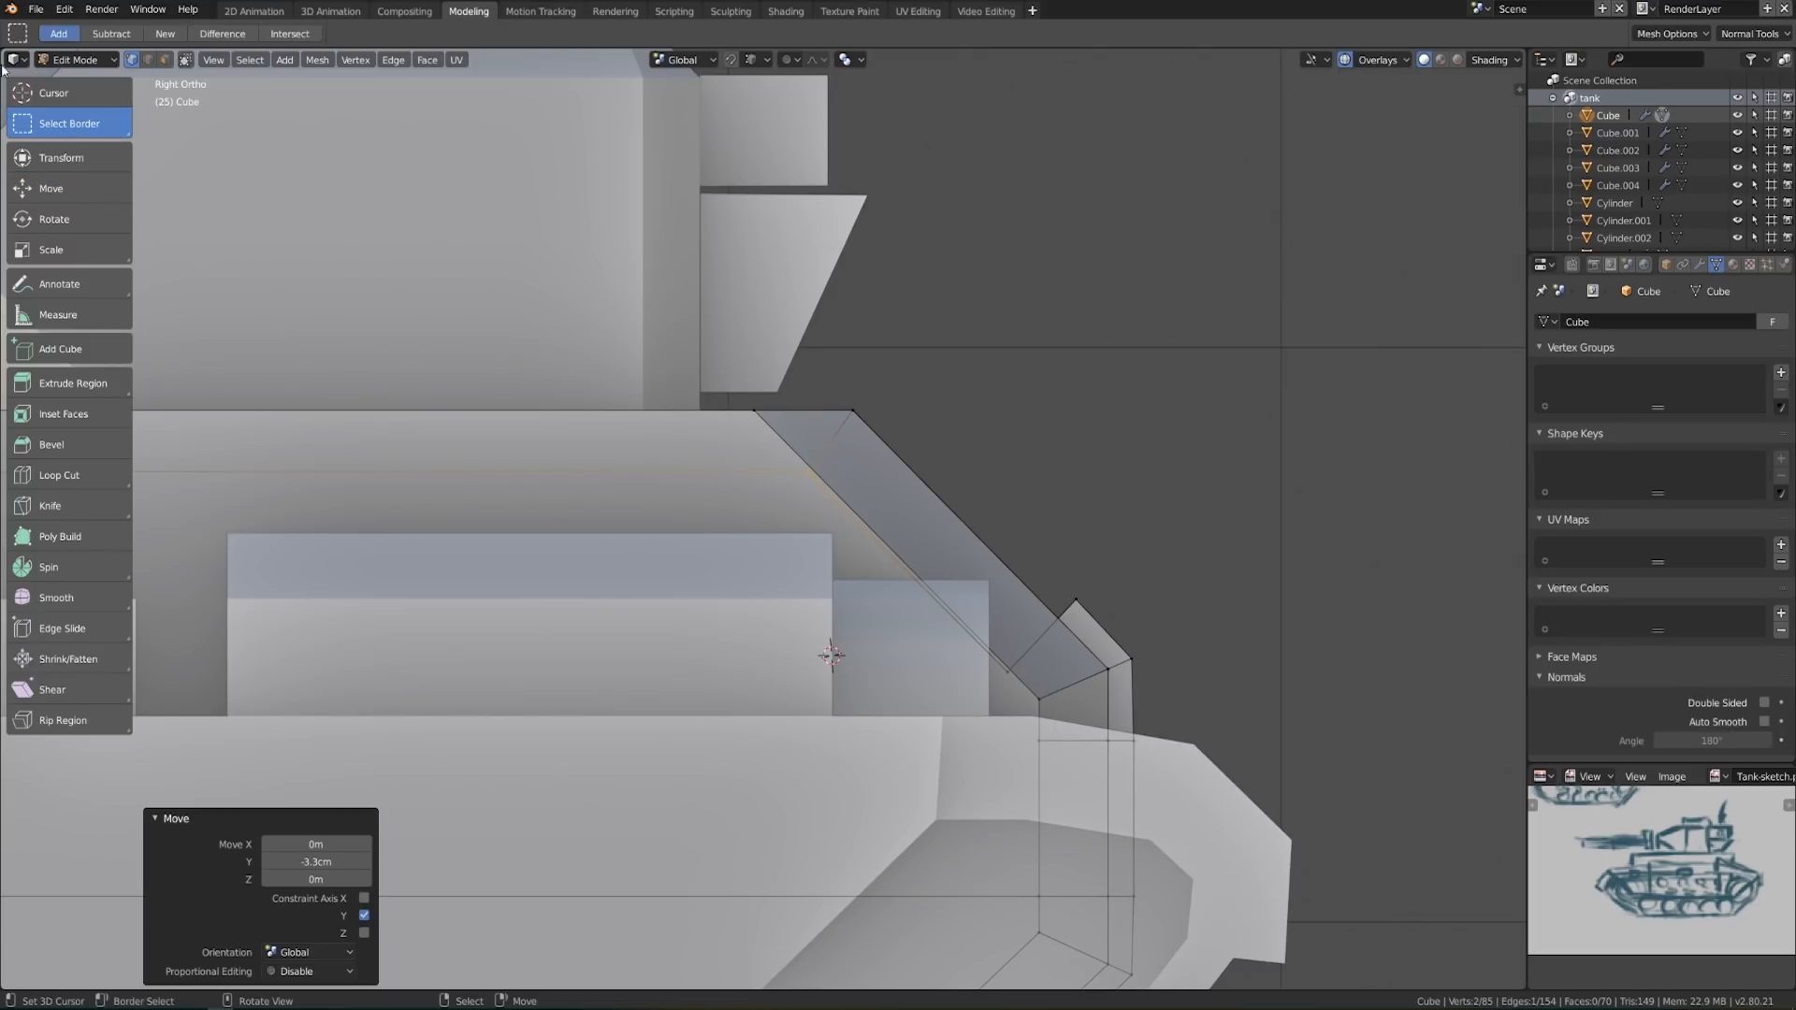
Activate the Move tool and examine the sunken channel and raised panel at the hull's rear from behind
click(82, 191)
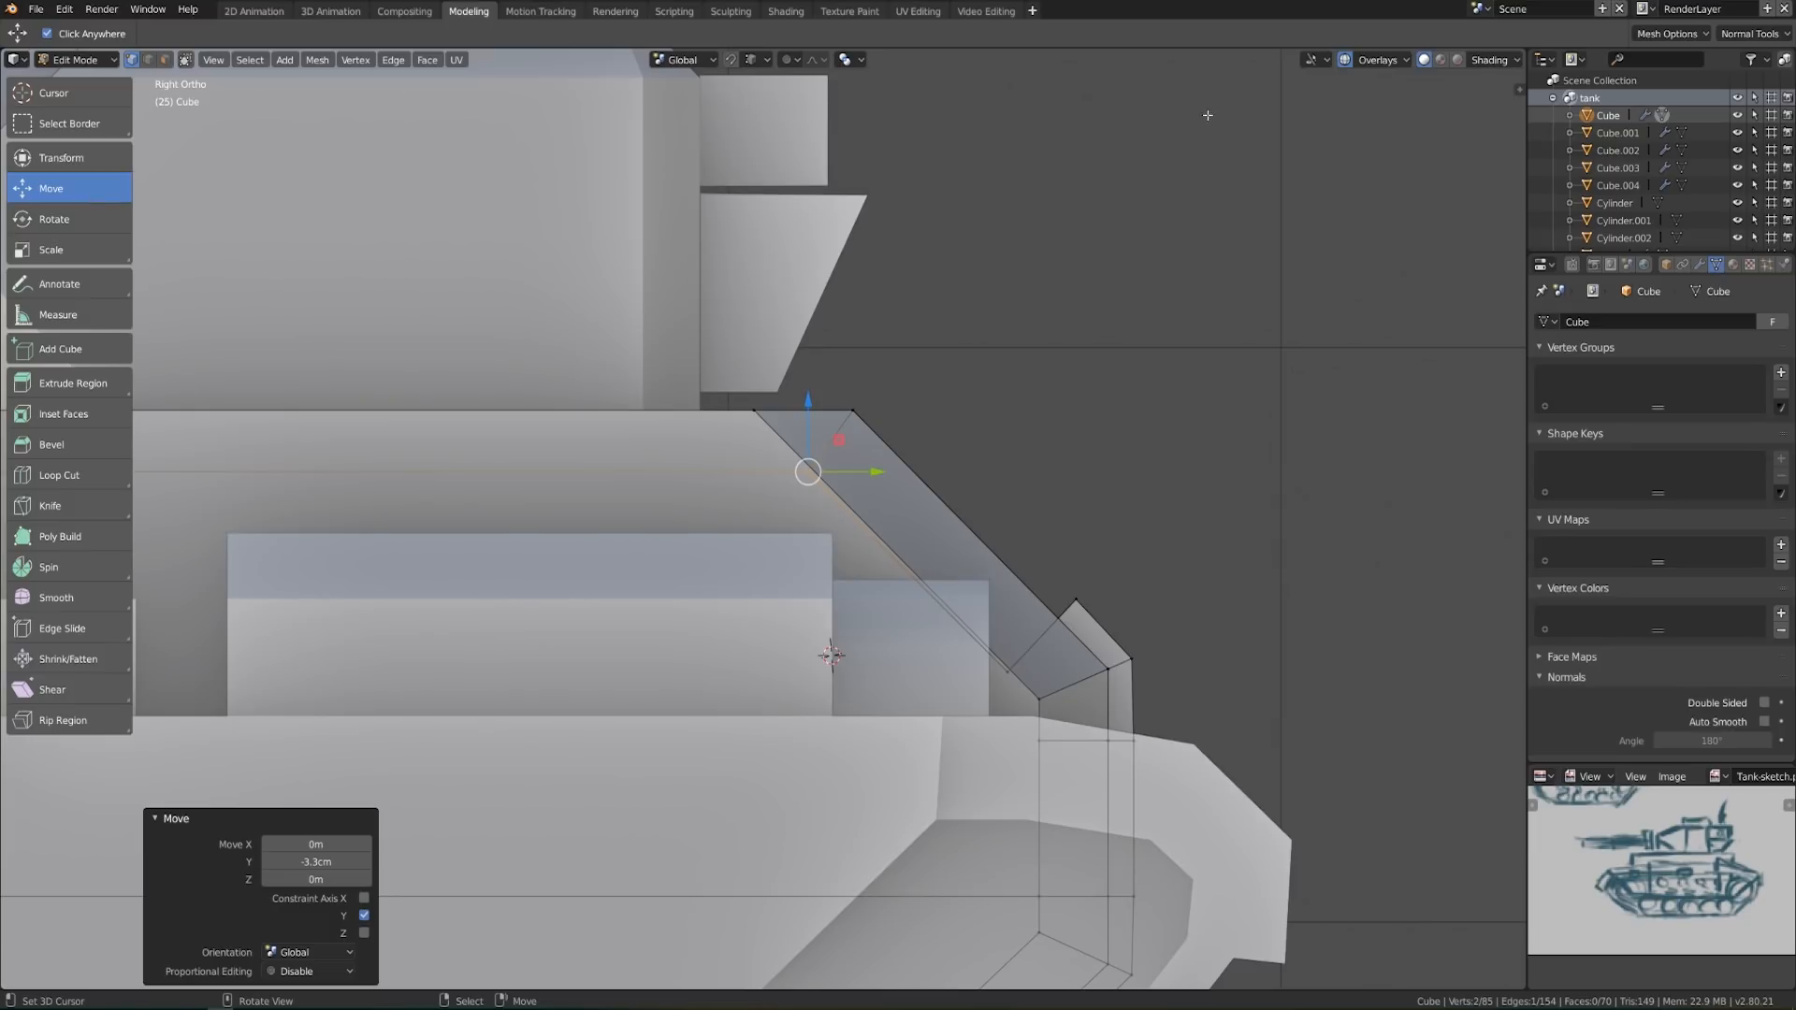
click(1378, 61)
scroll(916, 497, down, 3)
shift+middle_drag(920, 498, 1013, 471)
middle_drag(861, 585, 625, 636)
scroll(963, 604, down, 6)
key(Tab)
key(Tab)
scroll(905, 644, up, 3)
middle_drag(906, 643, 874, 664)
scroll(858, 671, up, 5)
scroll(859, 671, down, 4)
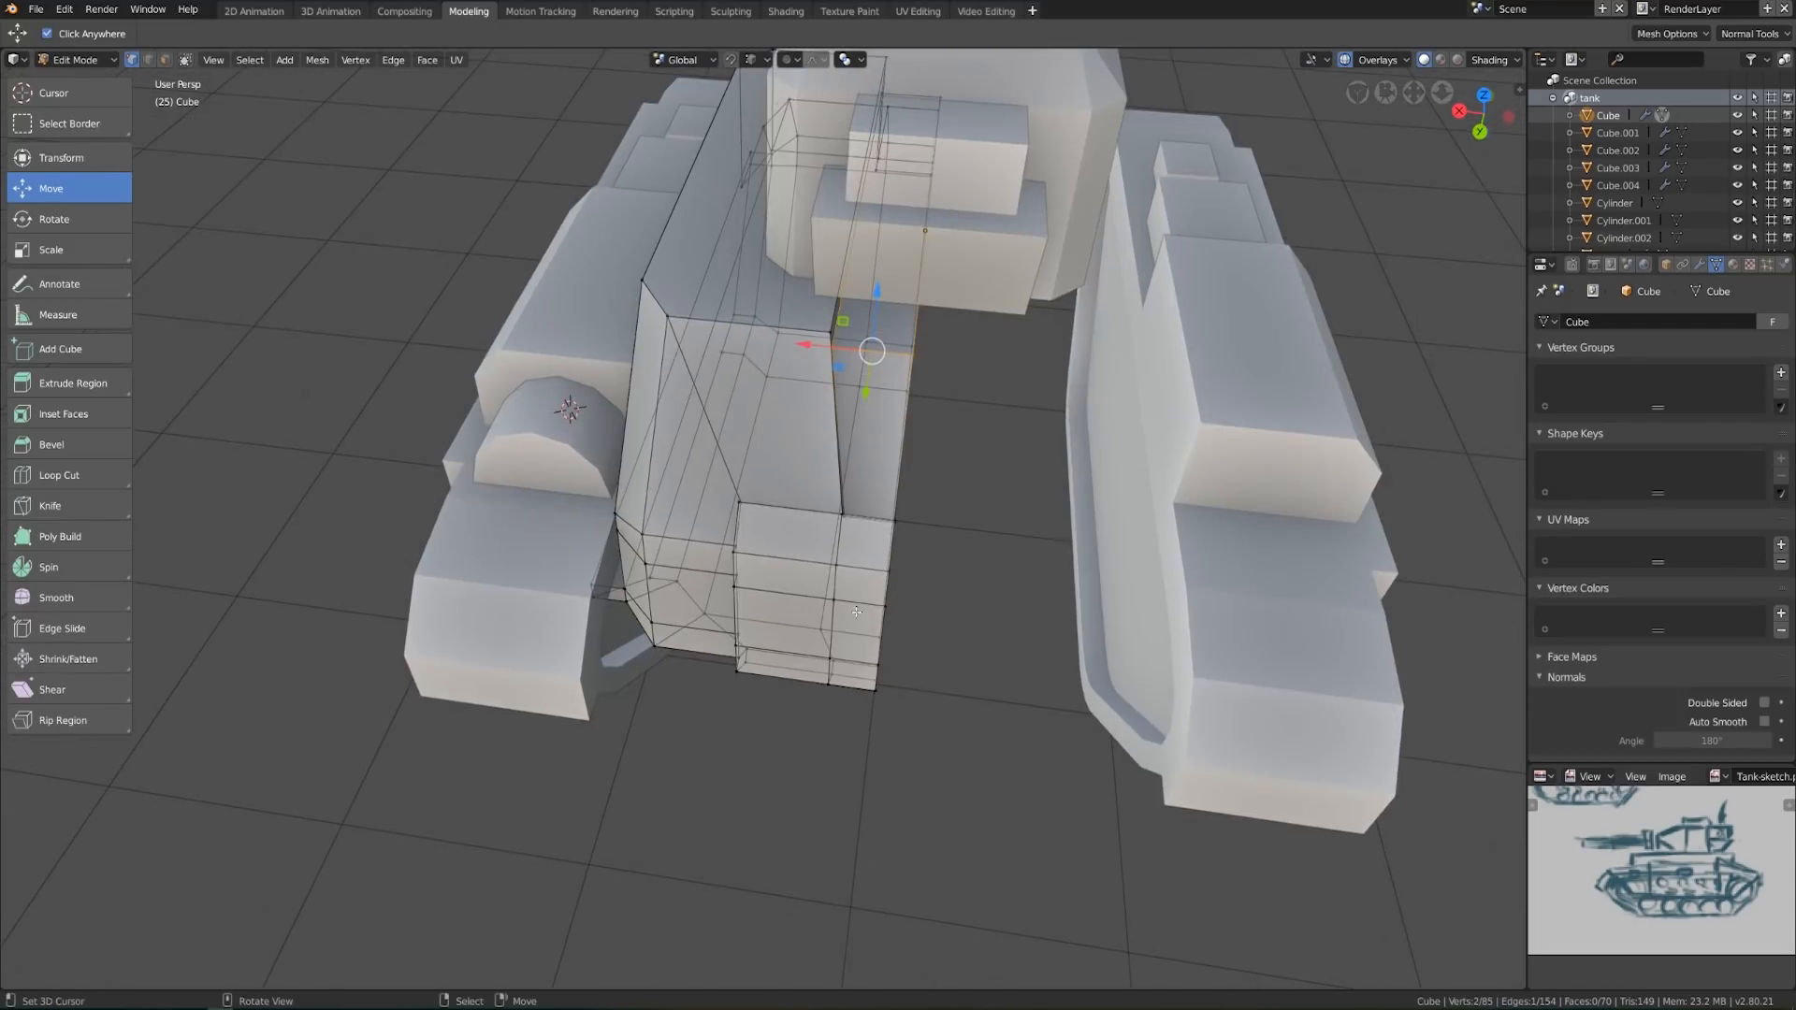
scroll(859, 645, up, 4)
middle_drag(847, 586, 837, 603)
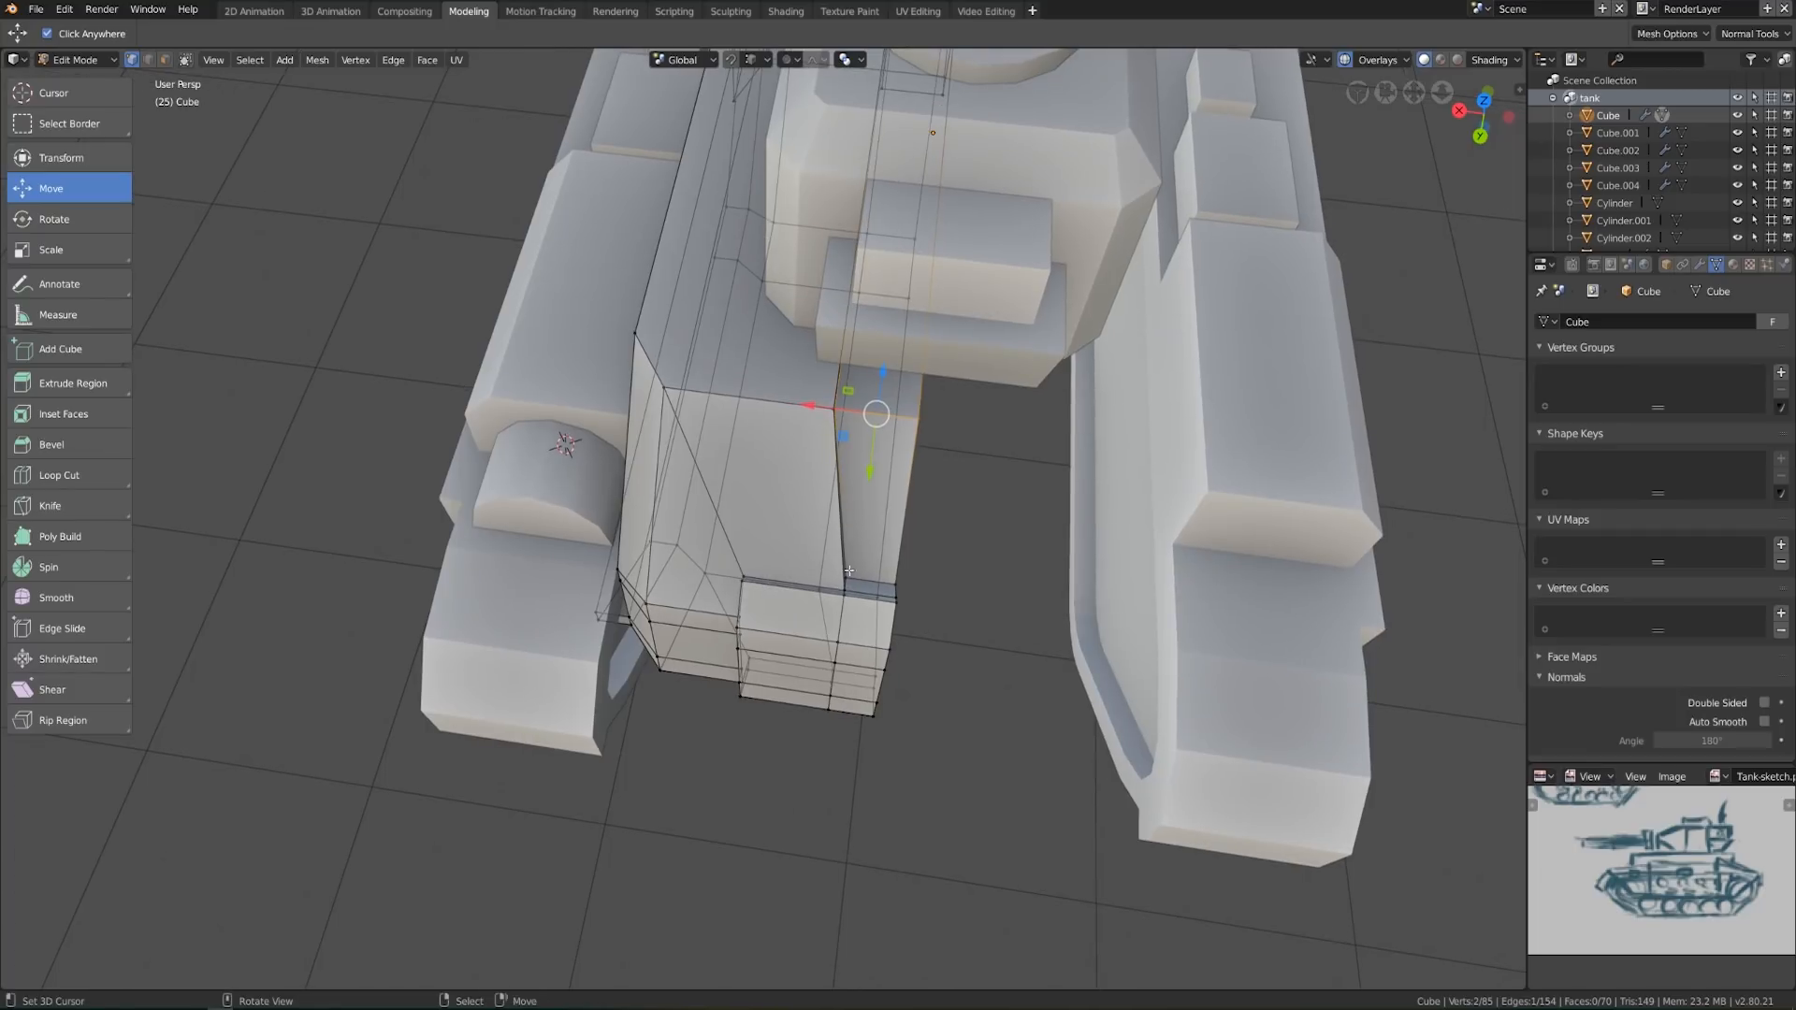
Select the vertices of a vertical edge column on the raised rear panel and shift them along X
key(alt+a)
ctrl+right_drag(838, 562, 822, 614)
mouse_move(794, 785)
ctrl+mouse_down()
mouse_move(856, 617)
mouse_move(864, 524)
ctrl+mouse_up()
middle_drag(810, 662, 831, 637)
drag(796, 614, 767, 614)
key(Tab)
scroll(877, 556, down, 3)
Add a loop cut across the hull's sloped rear and its recess, slid to a factor of -0.563
middle_drag(877, 557, 748, 477)
scroll(828, 537, up, 3)
scroll(897, 511, up, 4)
key(Tab)
key(ctrl+r)
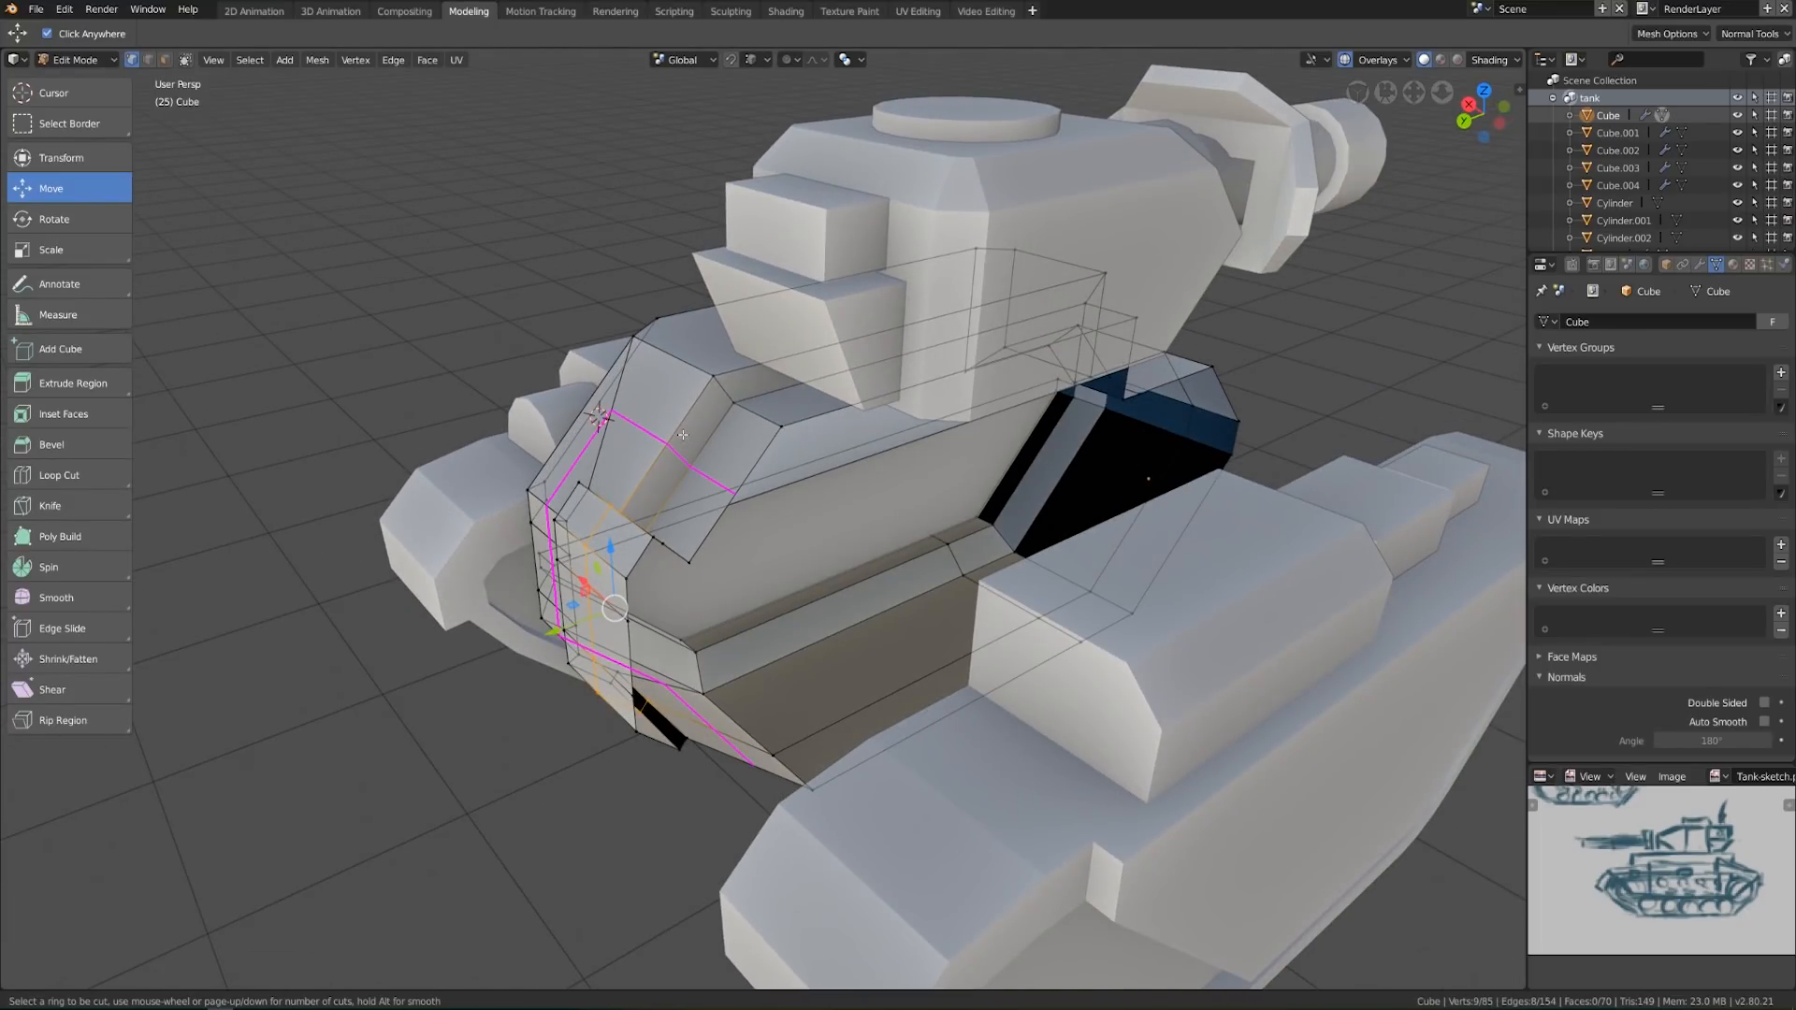
click(683, 435)
click(695, 386)
Extrude the recess's sloped face below the new loop cut 13.2 cm along its normal
scroll(754, 524, up, 5)
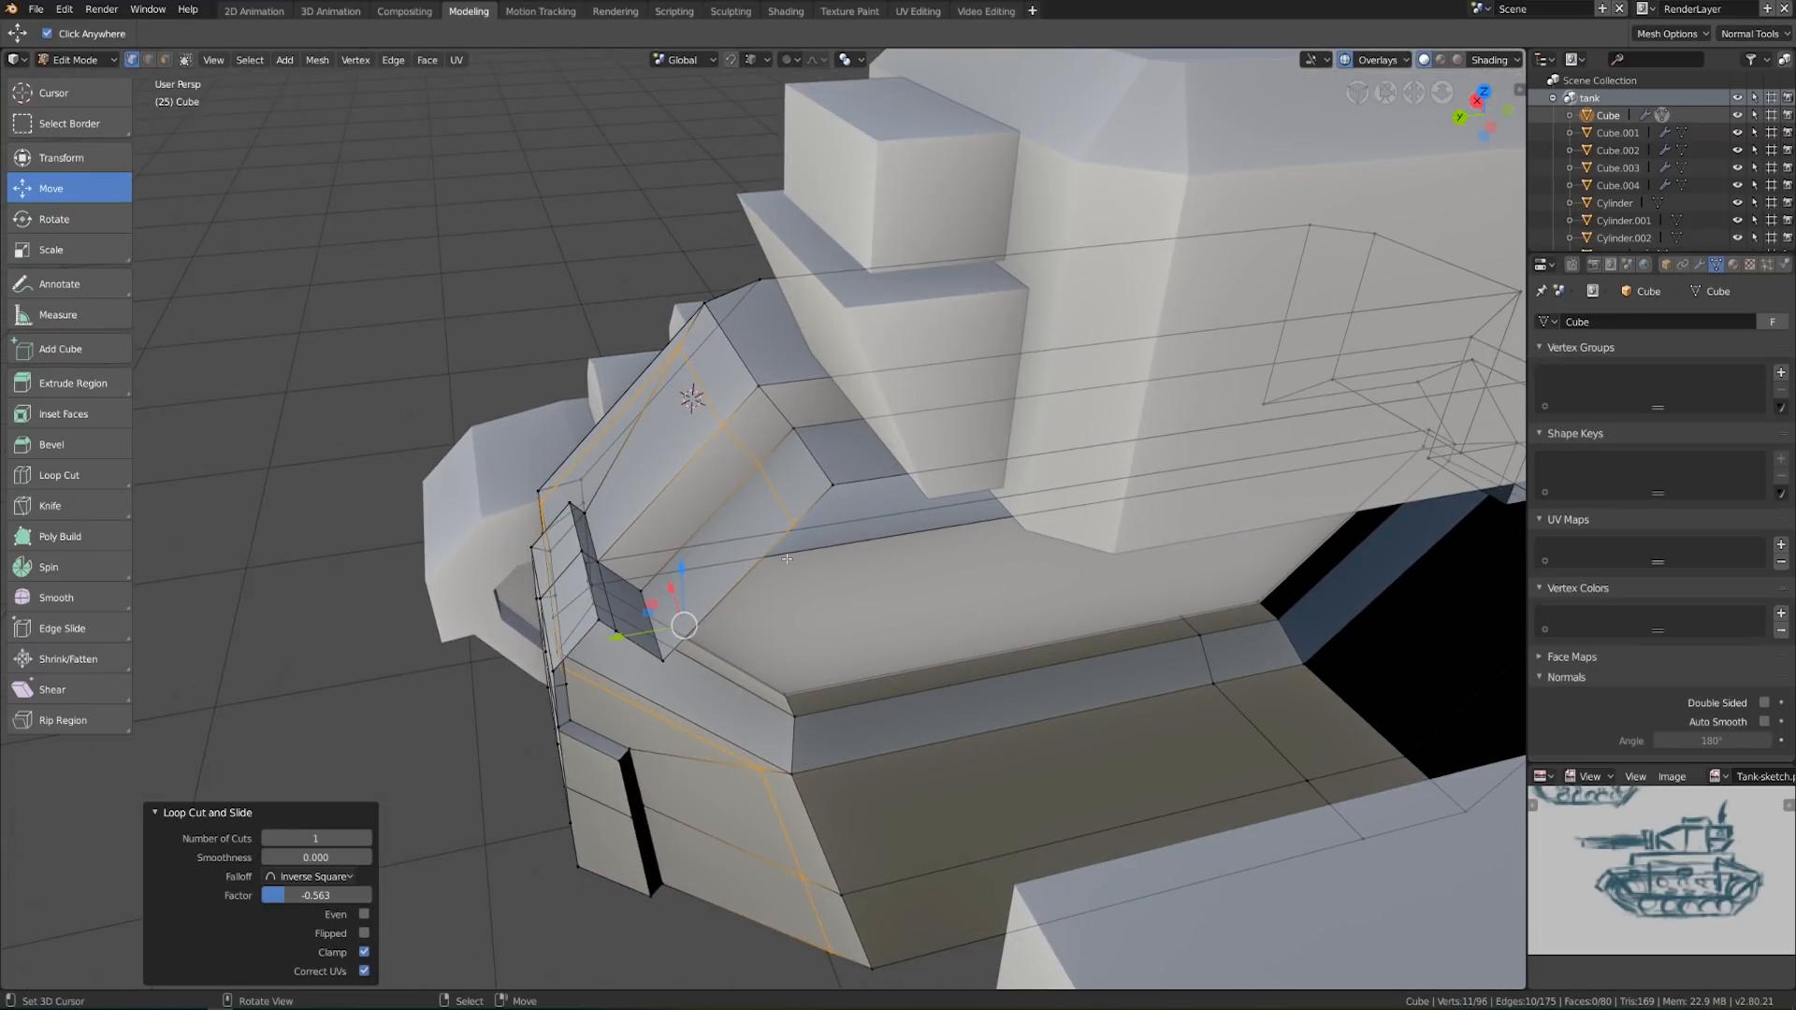
click(165, 59)
click(711, 551)
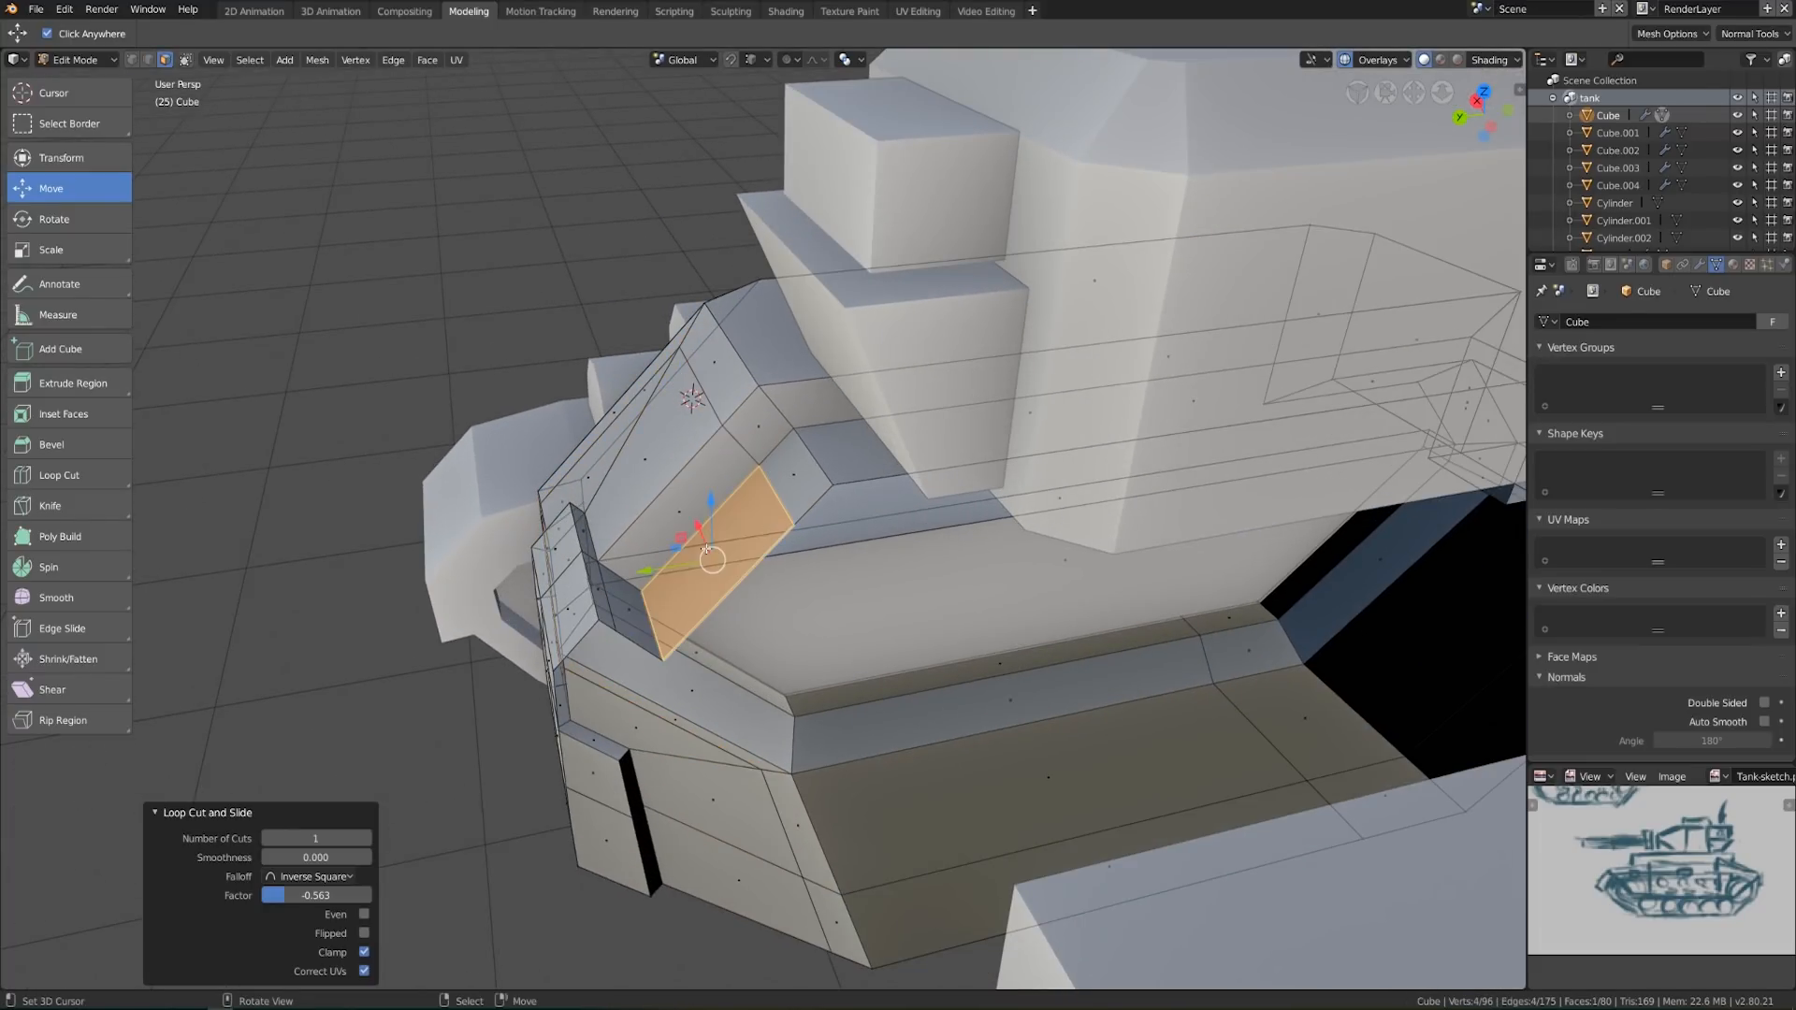
middle_drag(710, 552, 895, 563)
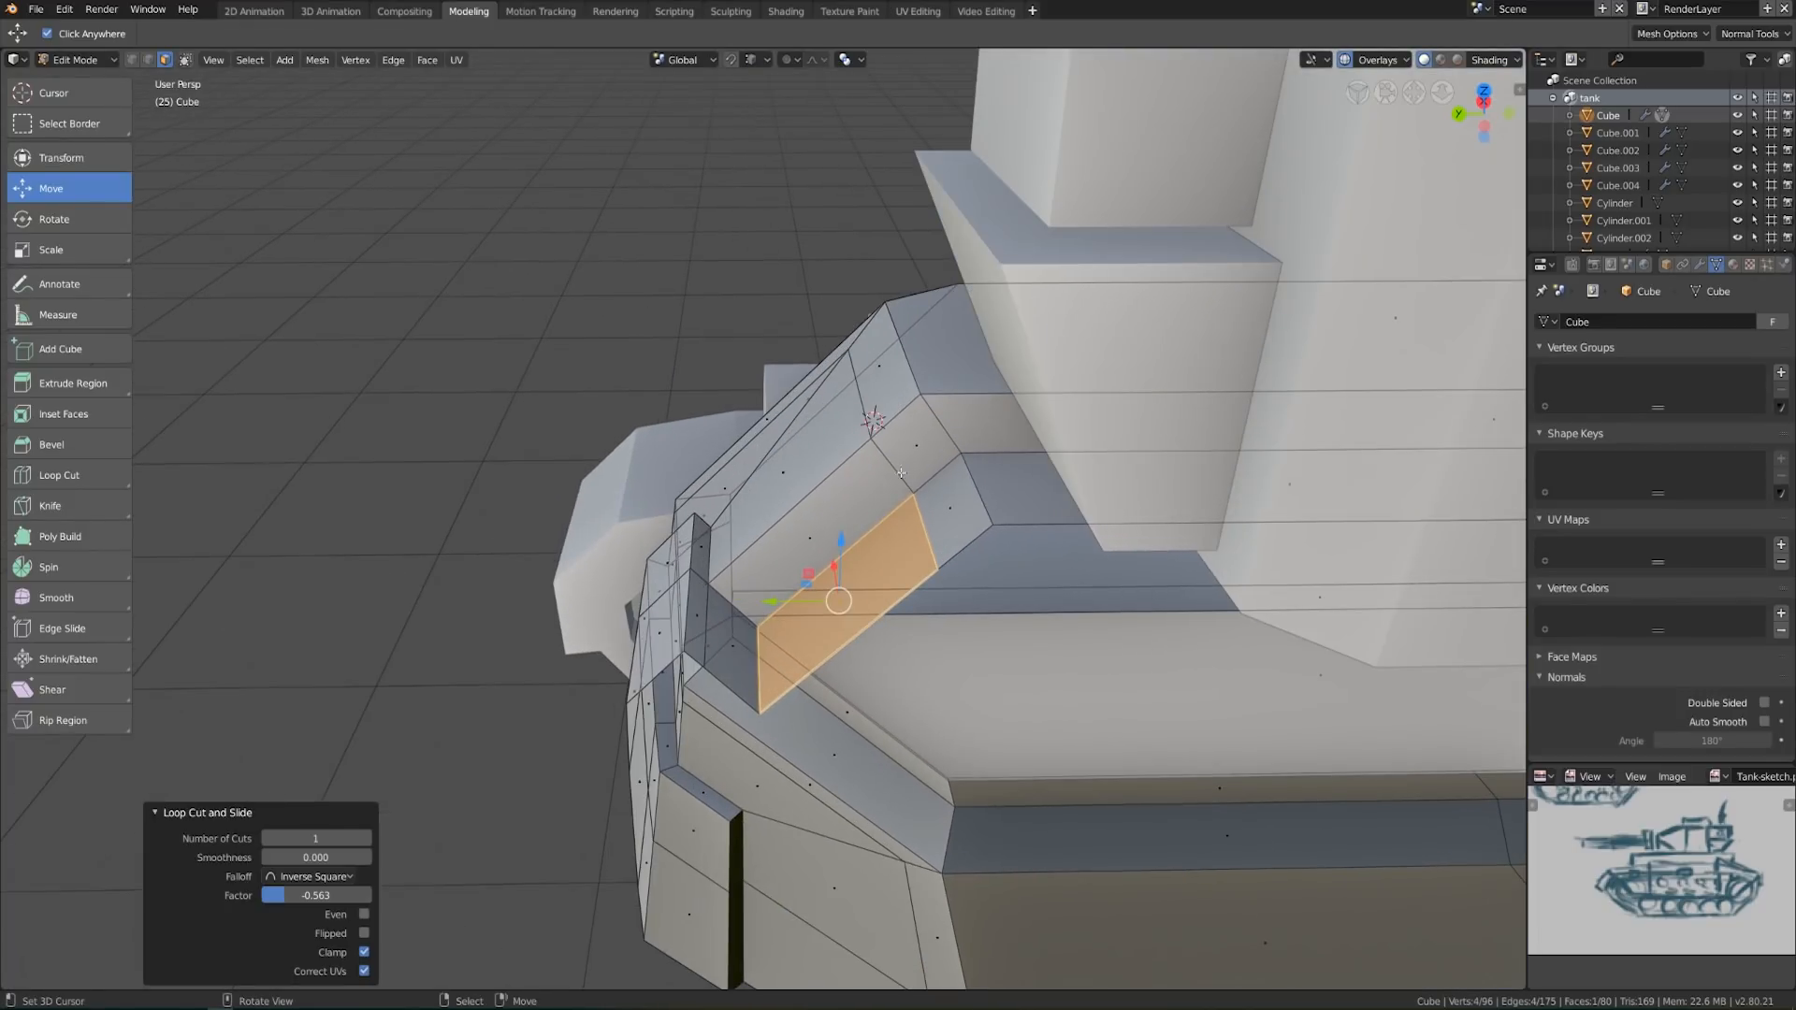
key(e)
click(874, 446)
middle_drag(874, 446, 1015, 575)
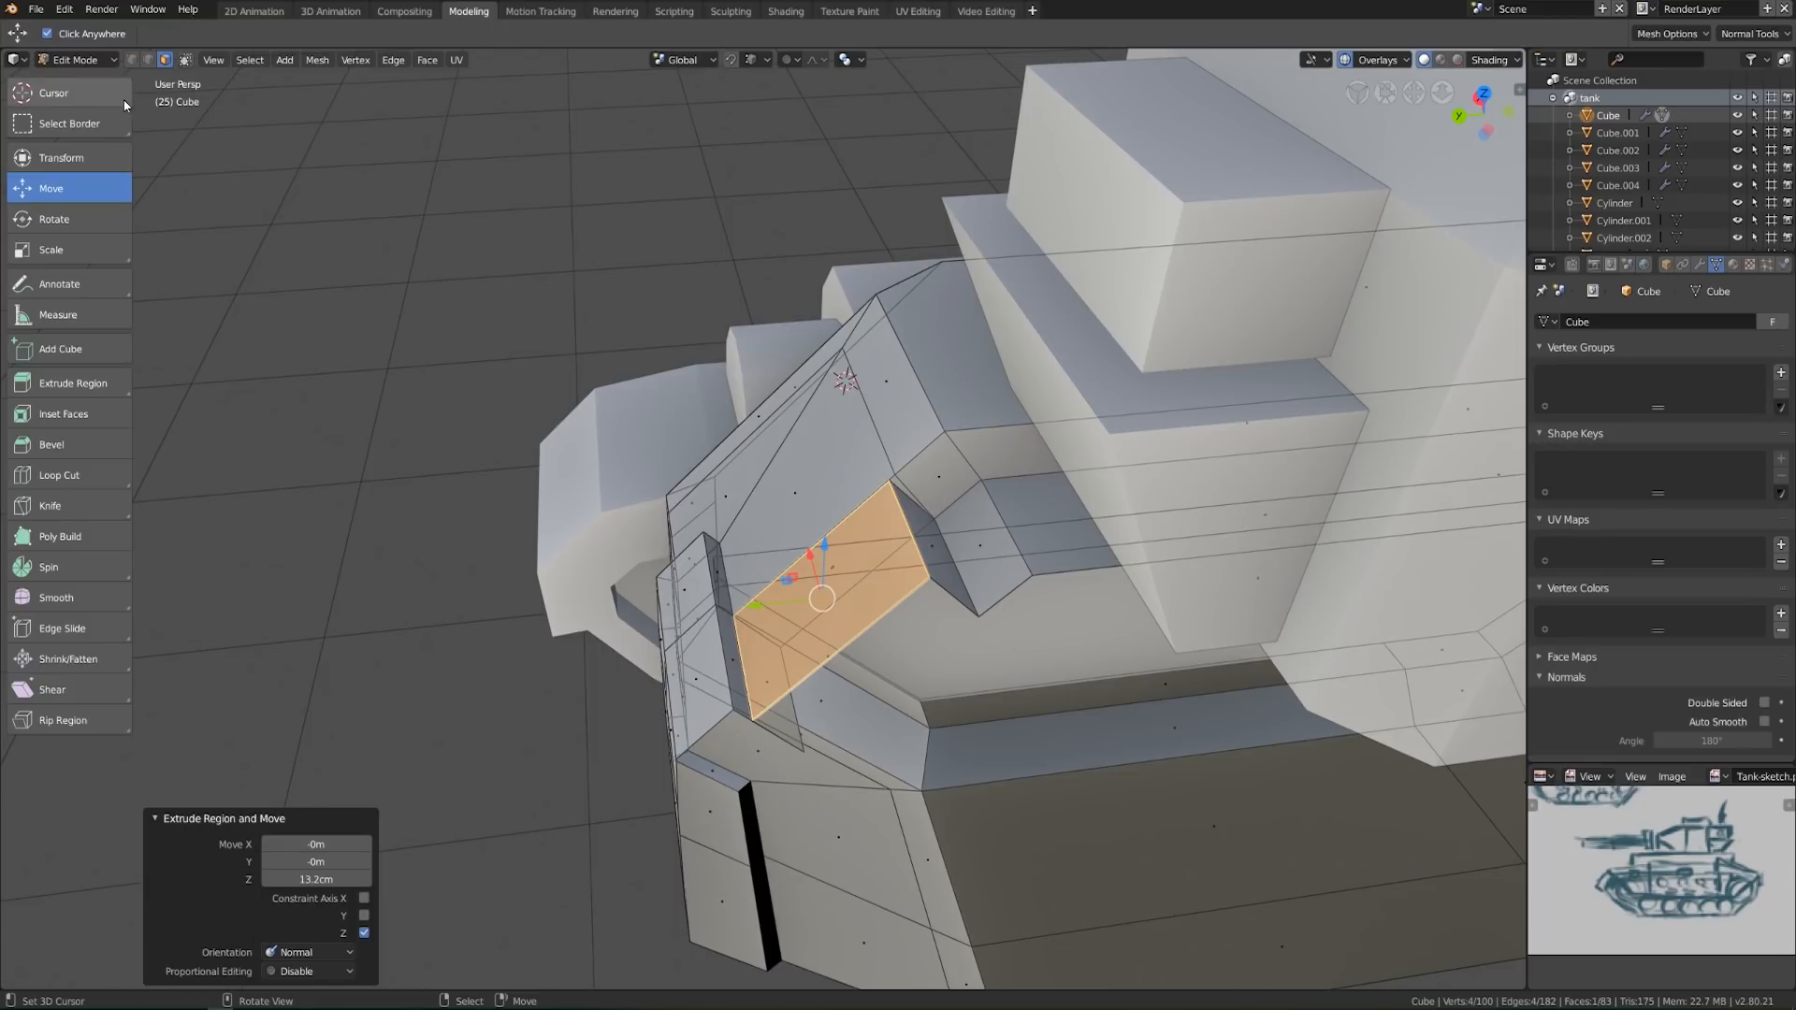
Select the extruded section's edge beside the slope and move it into line with the surrounding hull surface
click(152, 60)
right_click(907, 529)
key(g)
click(914, 523)
middle_drag(1055, 608, 1043, 578)
Select the entire hull mesh and remove doubles with a 0.1 mm merge distance
key(a)
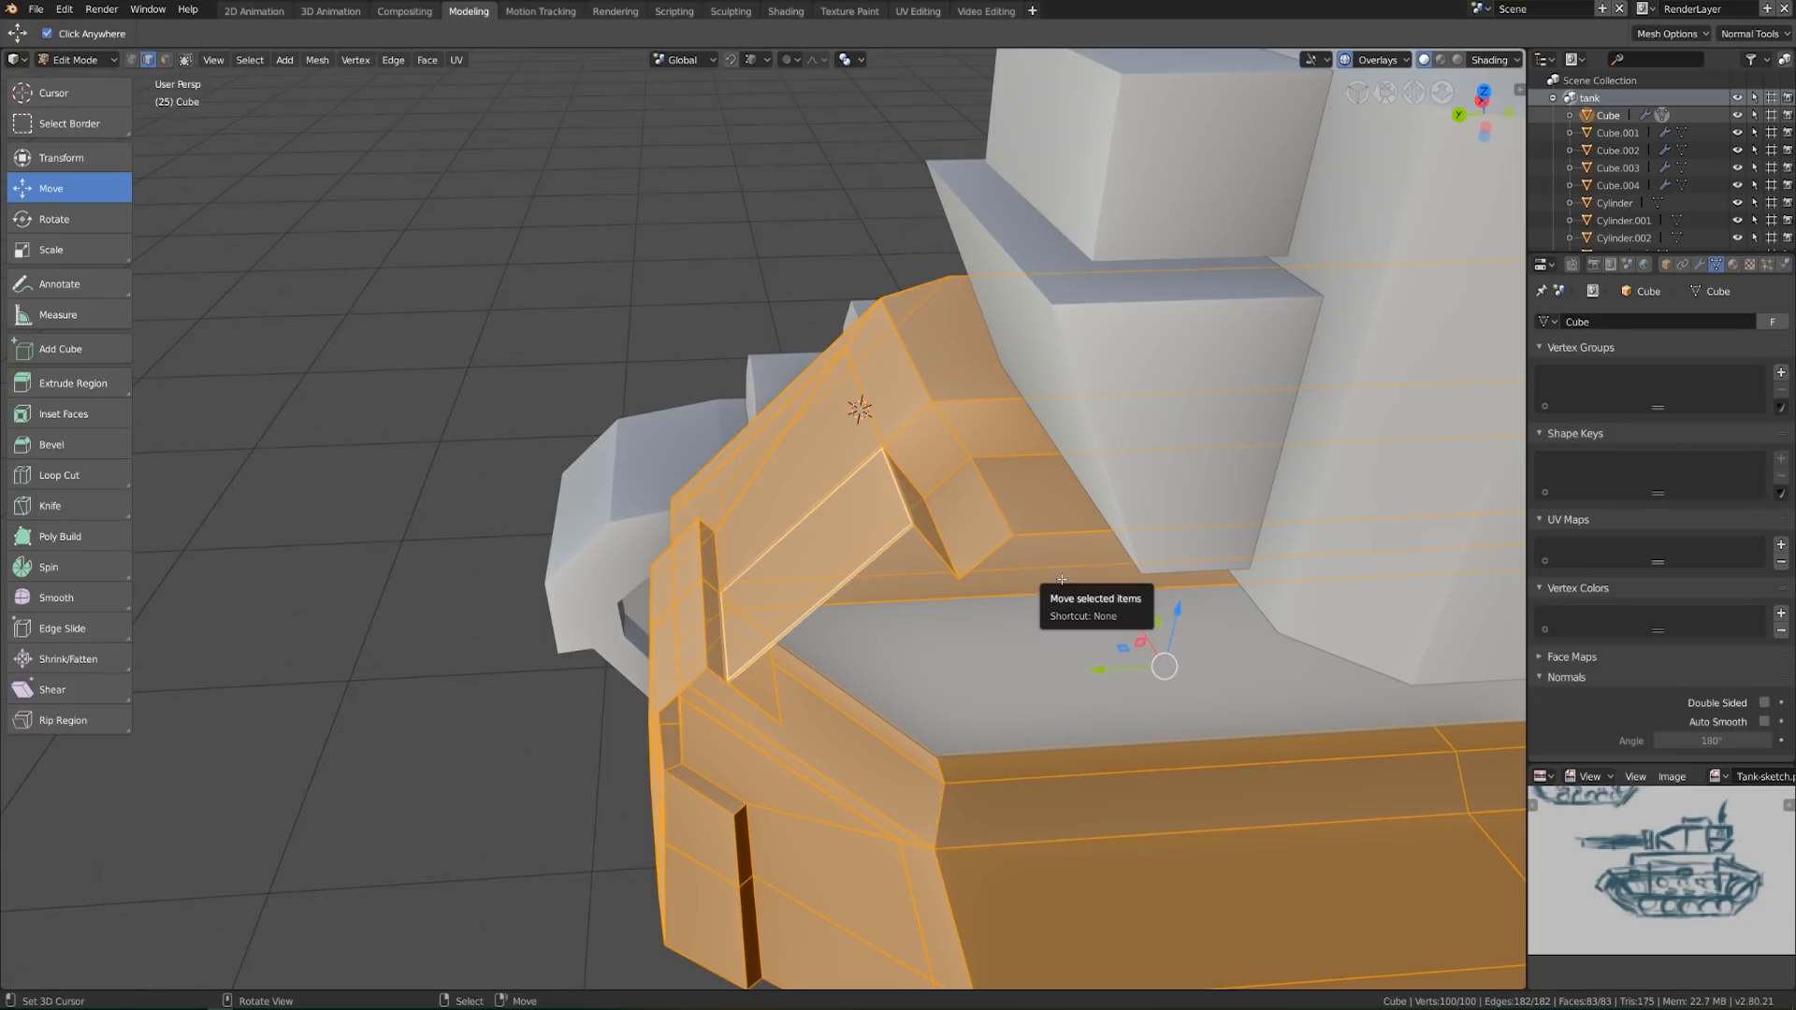
key(ctrl+v)
click(1063, 580)
middle_drag(1063, 580, 987, 547)
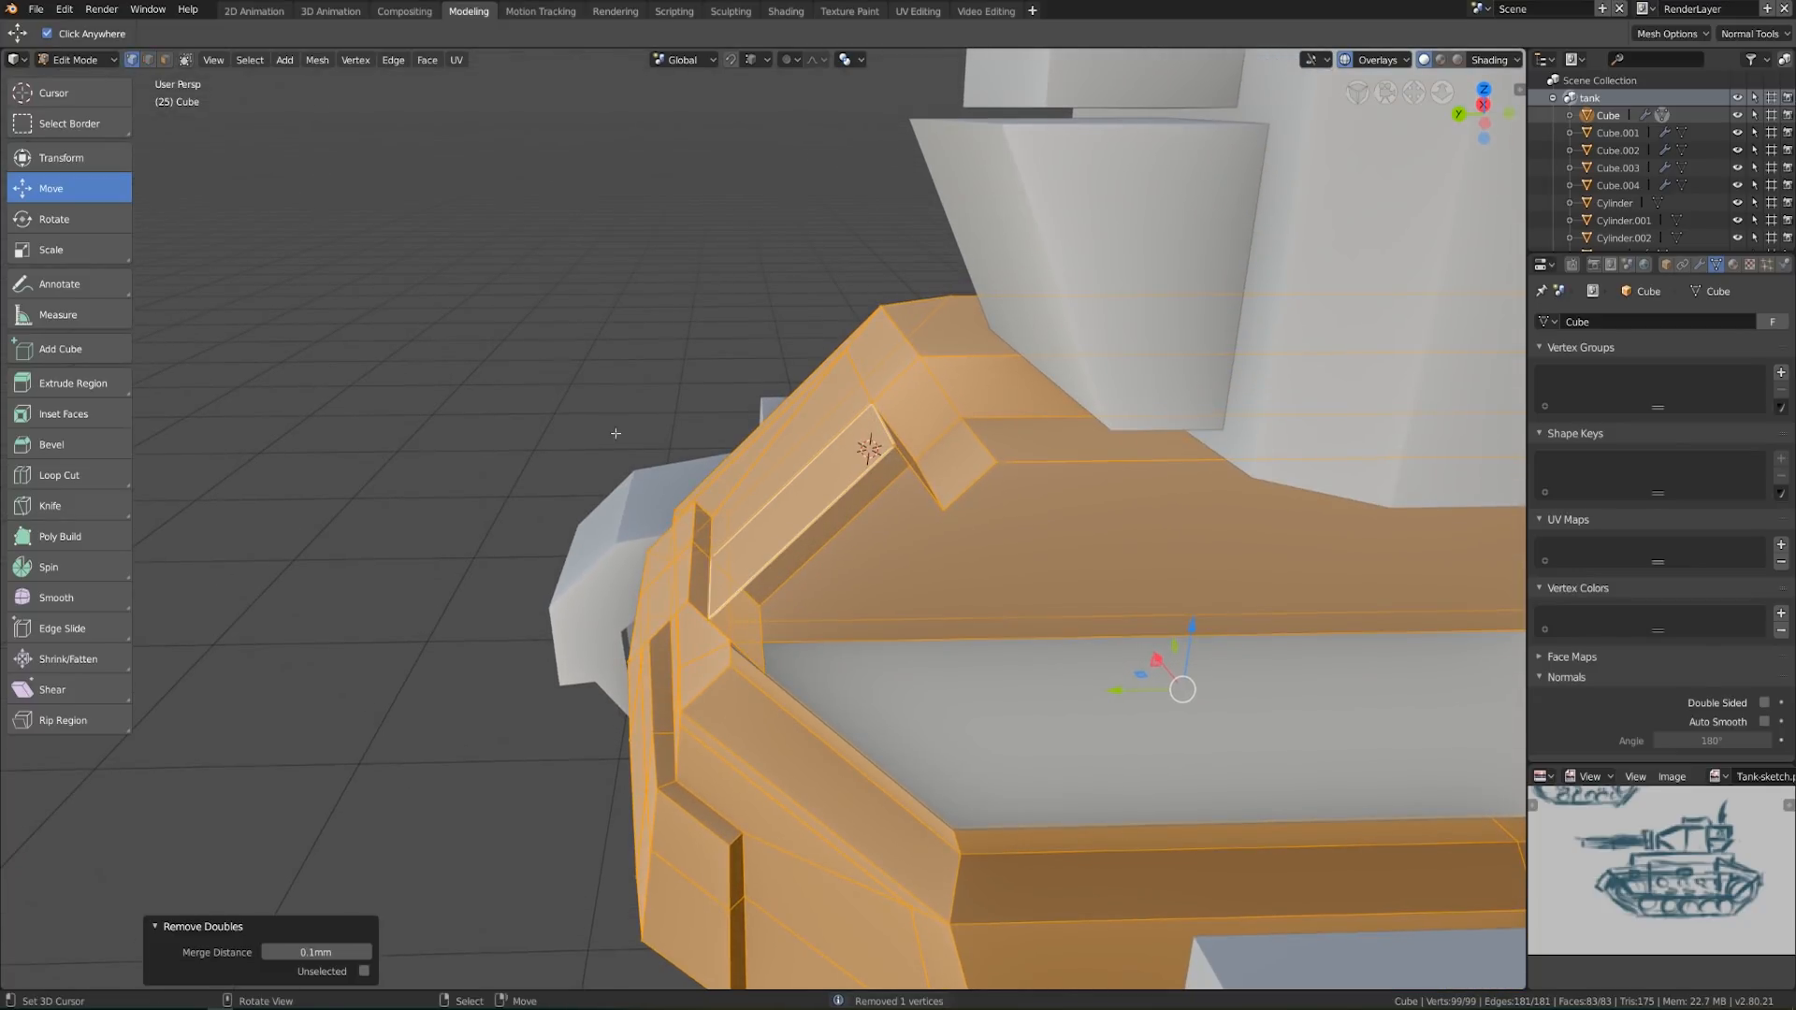
Select the two leftover inner vertices beneath the extruded section and delete them
click(769, 660)
middle_drag(769, 660, 959, 572)
shift+right_click(744, 560)
key(x)
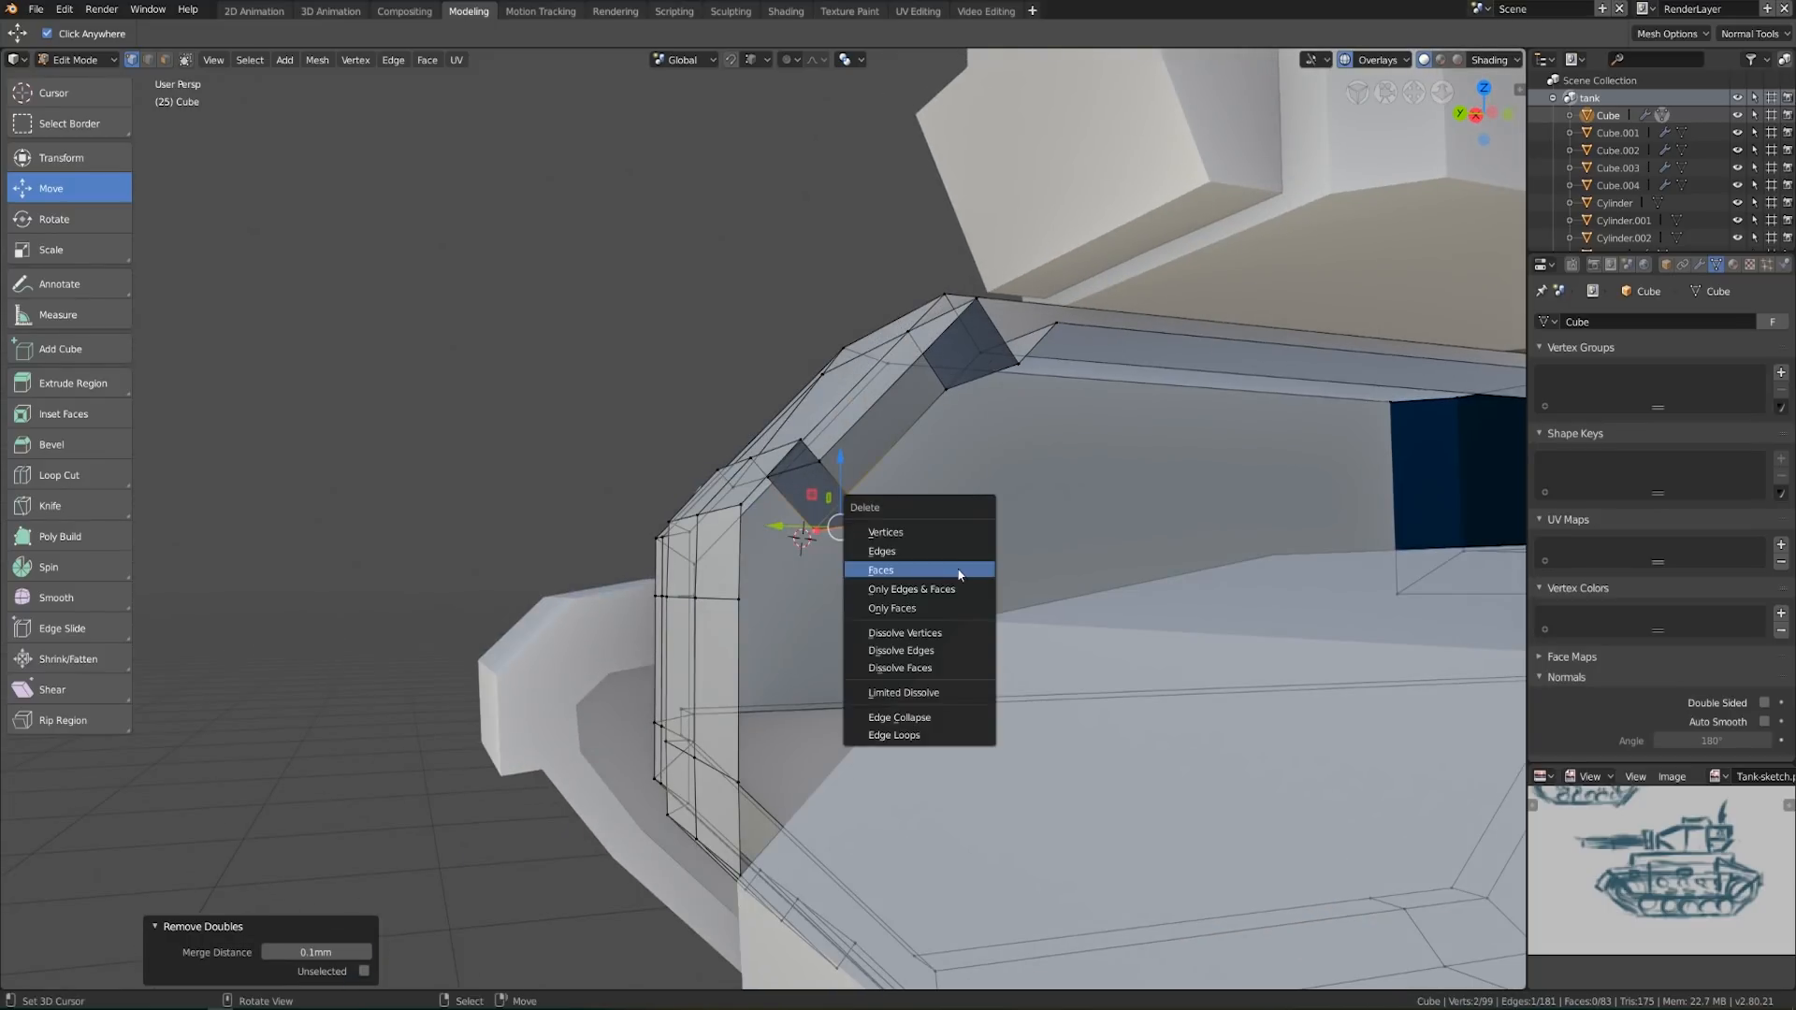
click(885, 532)
middle_drag(884, 532, 764, 695)
Snap the loose corner vertex of the filled slope onto its neighbouring vertex and remove doubles across the hull mesh
key(Tab)
scroll(1034, 573, down, 4)
scroll(987, 558, down, 2)
scroll(863, 625, up, 3)
key(Tab)
scroll(764, 695, up, 2)
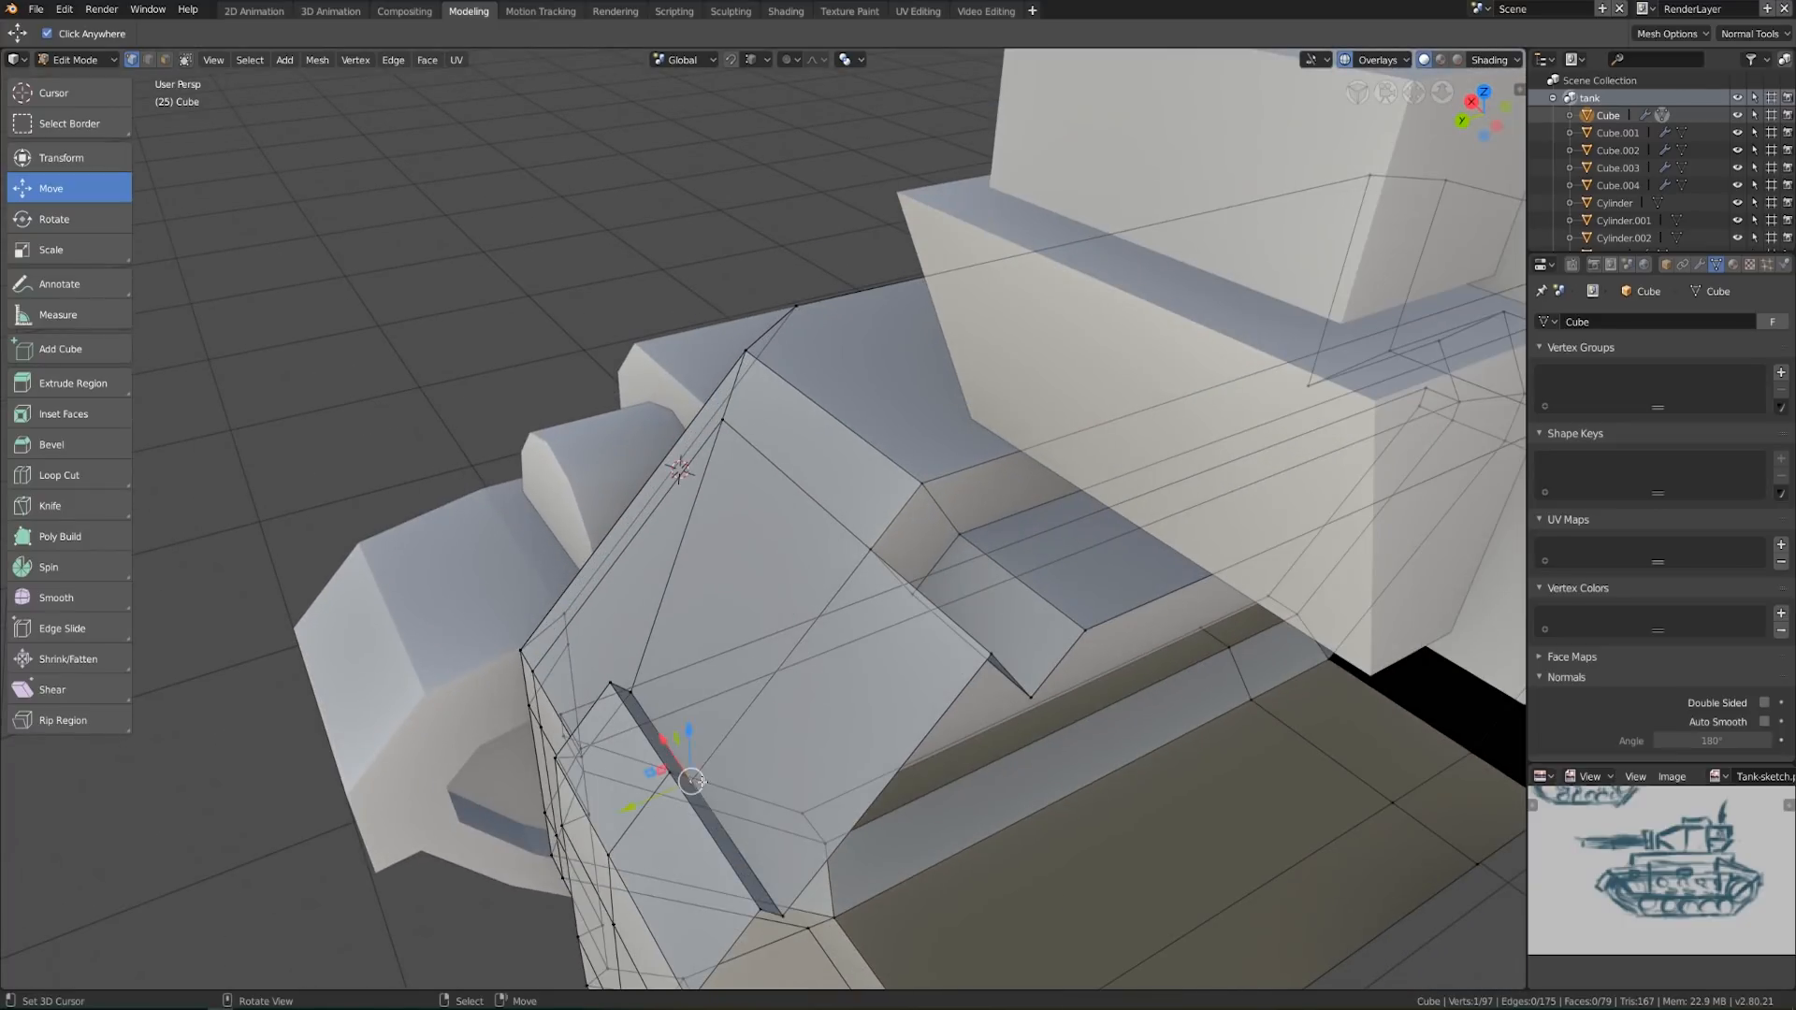
shift+middle_drag(705, 788, 716, 712)
scroll(715, 713, up, 1)
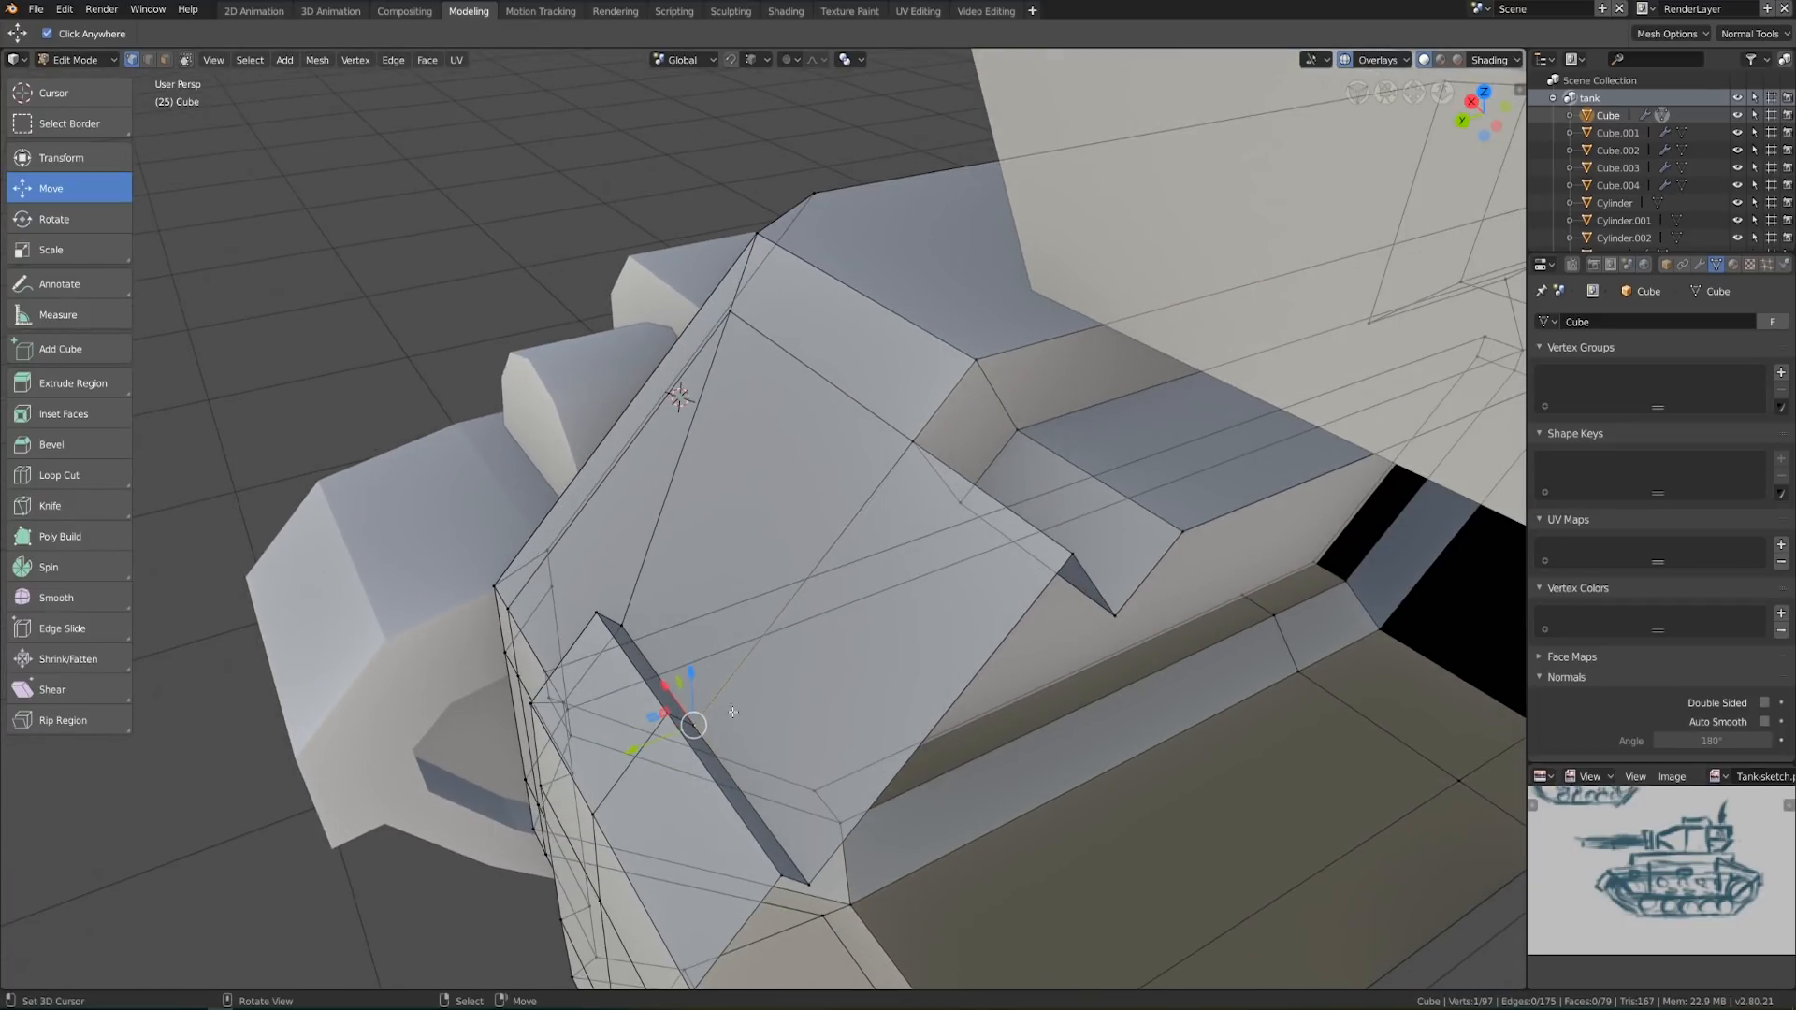
key(g)
ctrl+click(749, 721)
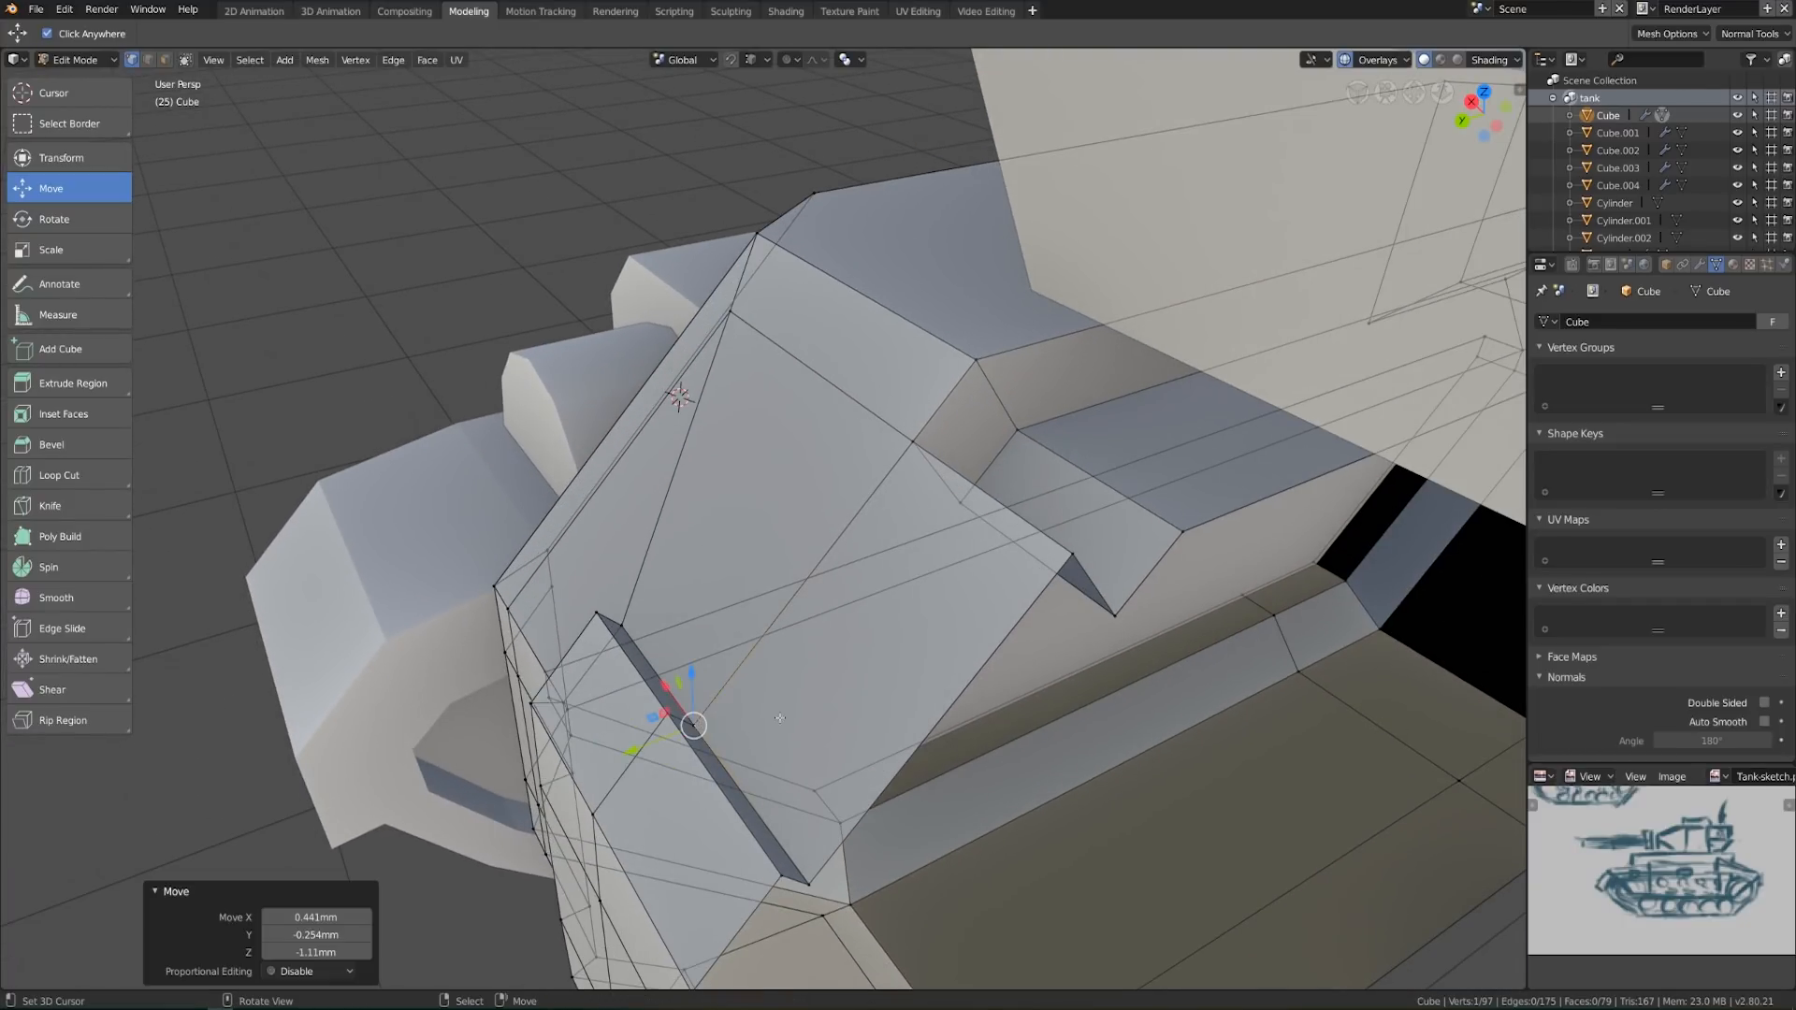
key(a)
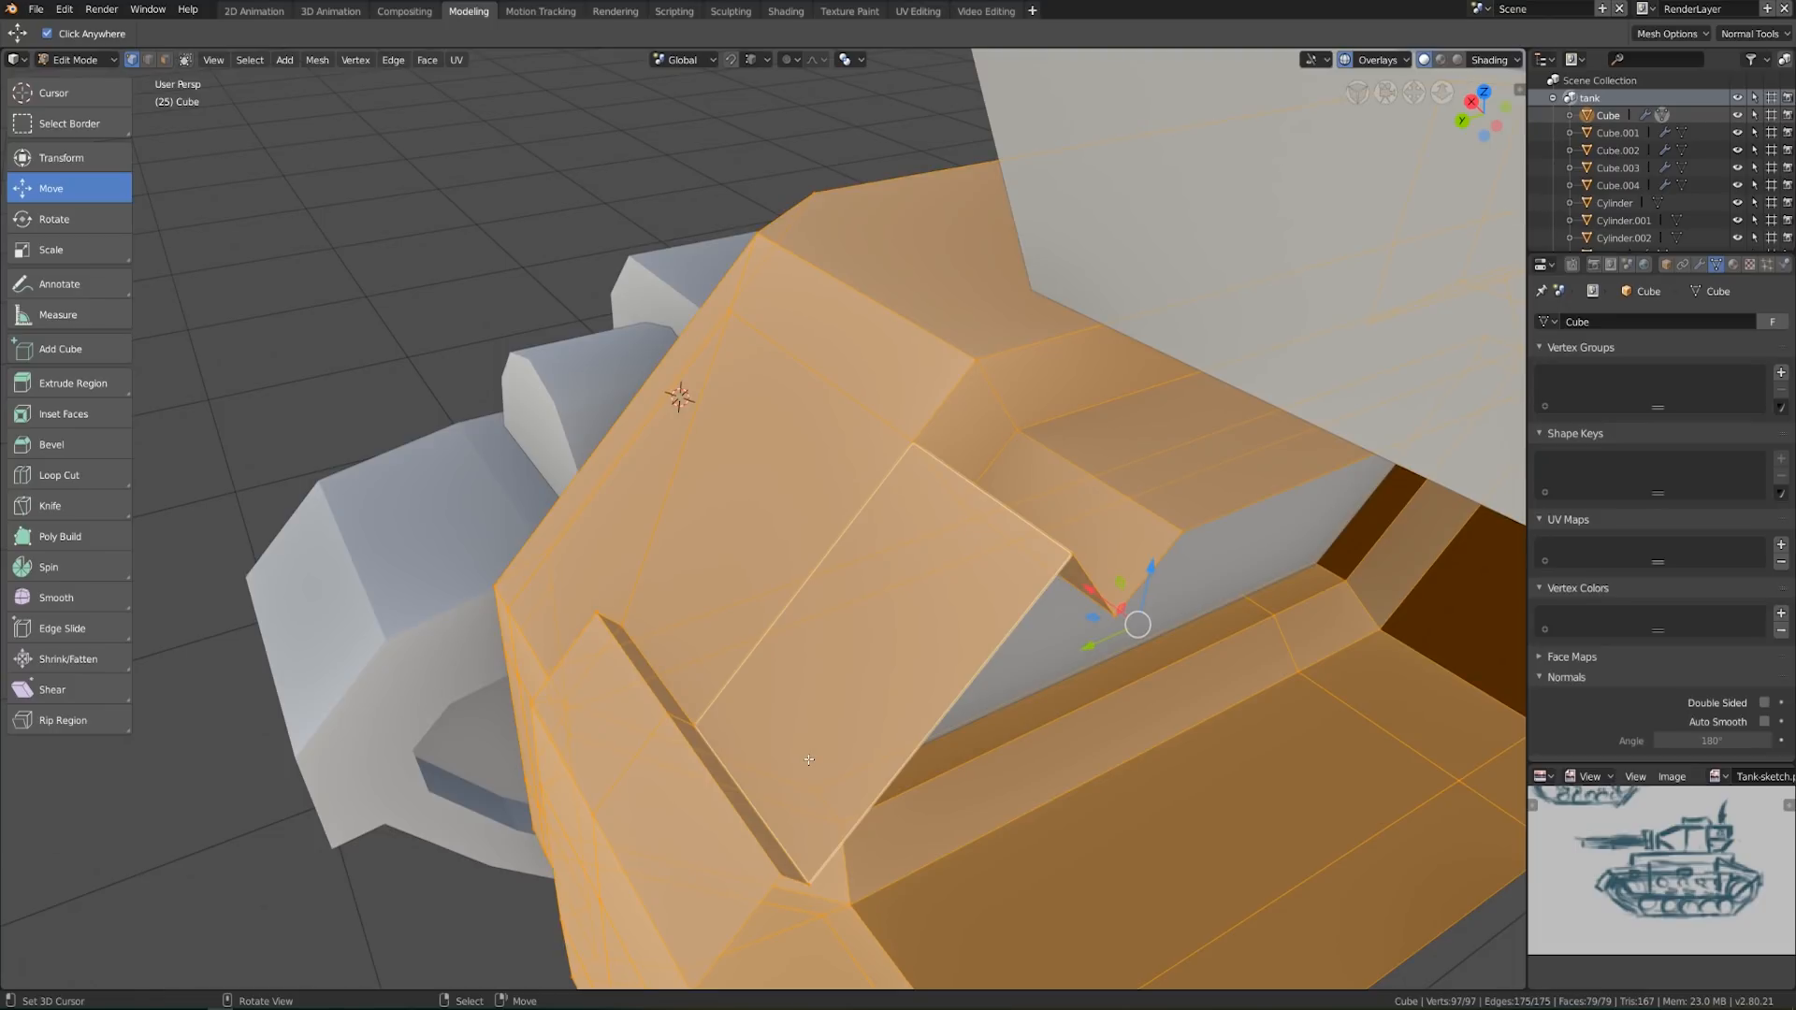
right_click(809, 760)
click(810, 755)
Select the short end wall of the channel above the filled slope and set the transform orientation to Normal
key(Tab)
scroll(828, 675, down, 5)
middle_drag(832, 675, 694, 551)
key(Tab)
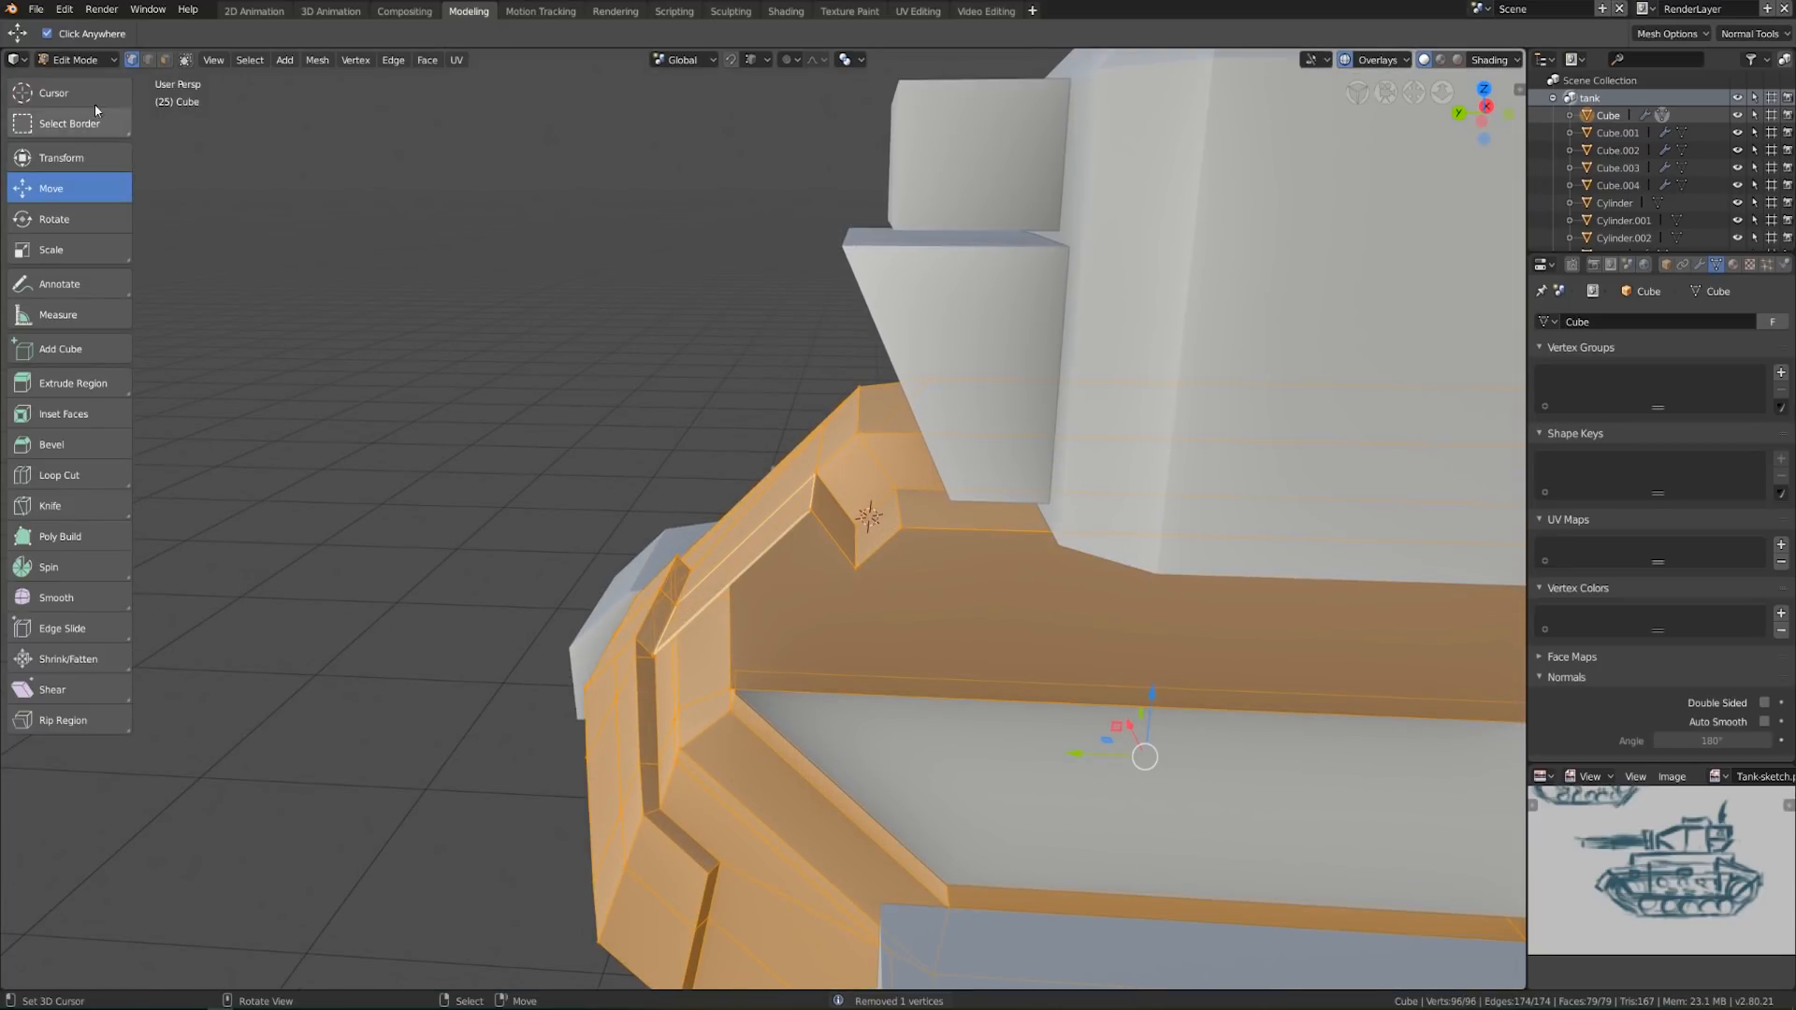
click(834, 514)
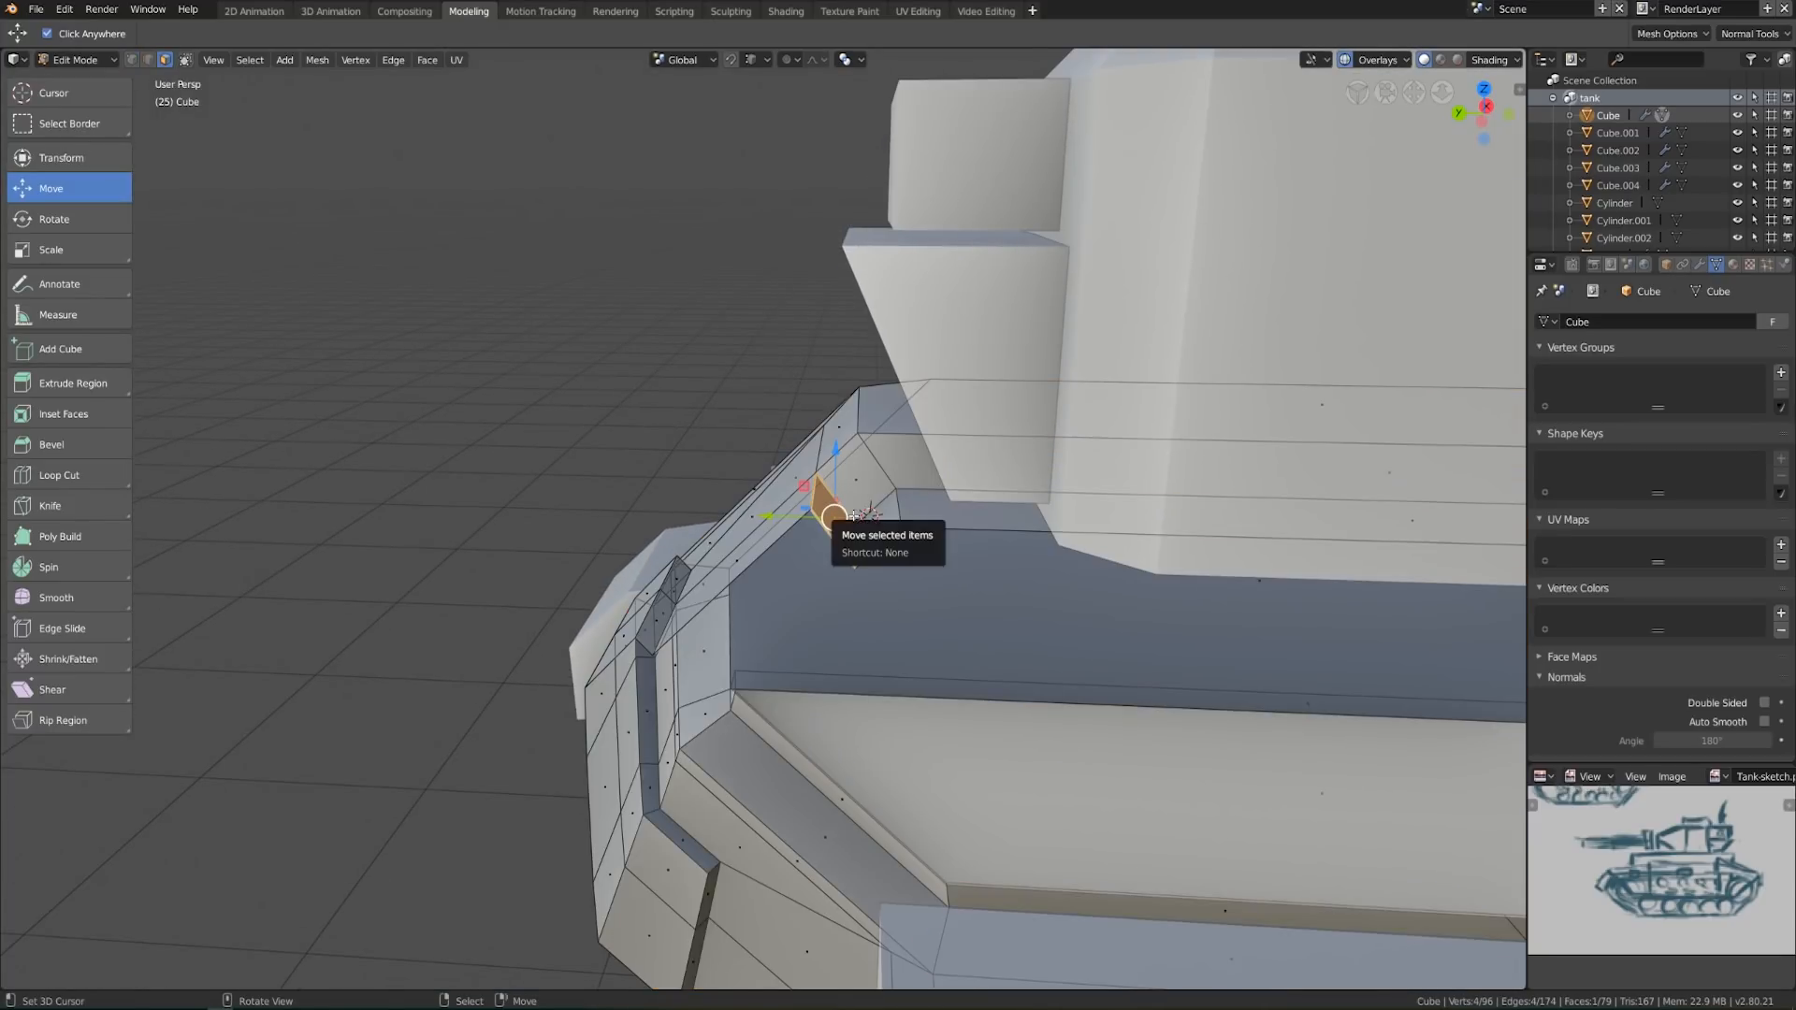
drag(834, 517, 835, 519)
click(687, 60)
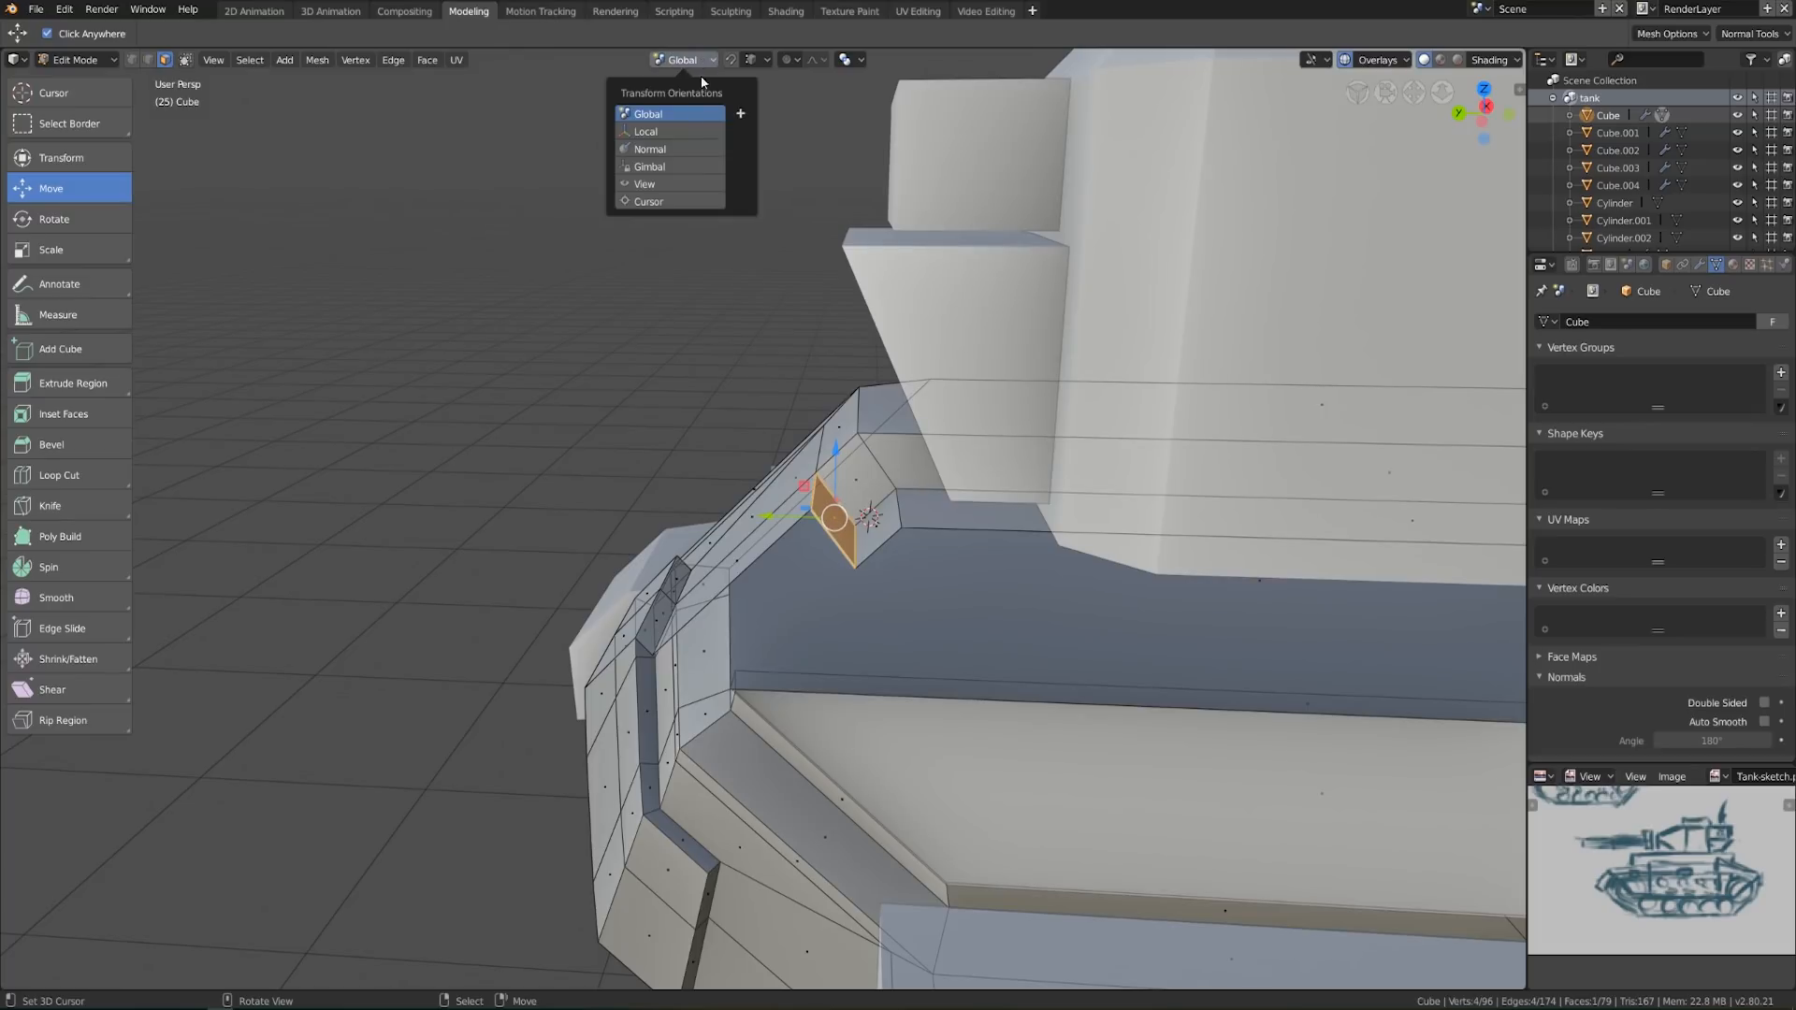
click(686, 150)
Nudge the channel's short end wall along the slope, checking the hull's shape between moves
drag(875, 486, 869, 496)
key(Tab)
middle_drag(868, 547, 917, 574)
key(Tab)
drag(905, 494, 903, 505)
key(Tab)
scroll(870, 542, down, 3)
middle_drag(869, 543, 788, 518)
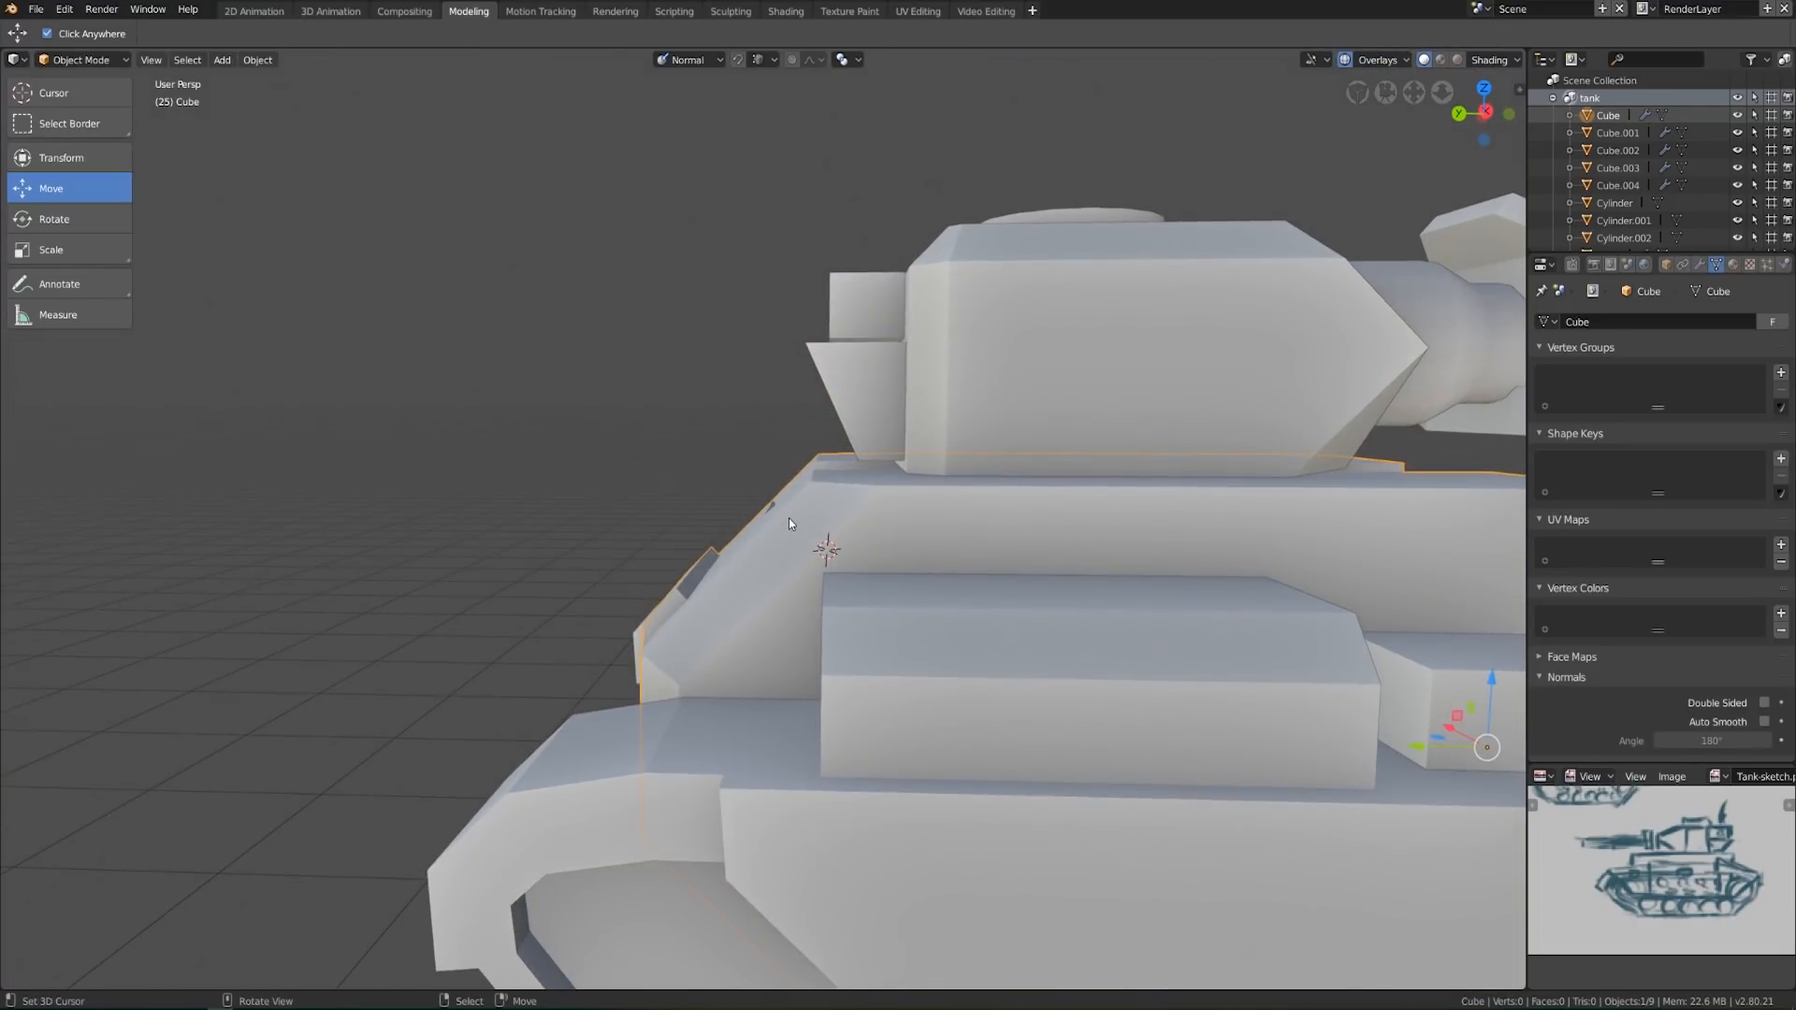
Move the channel's end wall -7.65 mm in Y and -5.1 mm in Z in the right side view
key(KP_3)
key(KP_1)
key(KP_3)
key(Tab)
scroll(788, 524, up, 4)
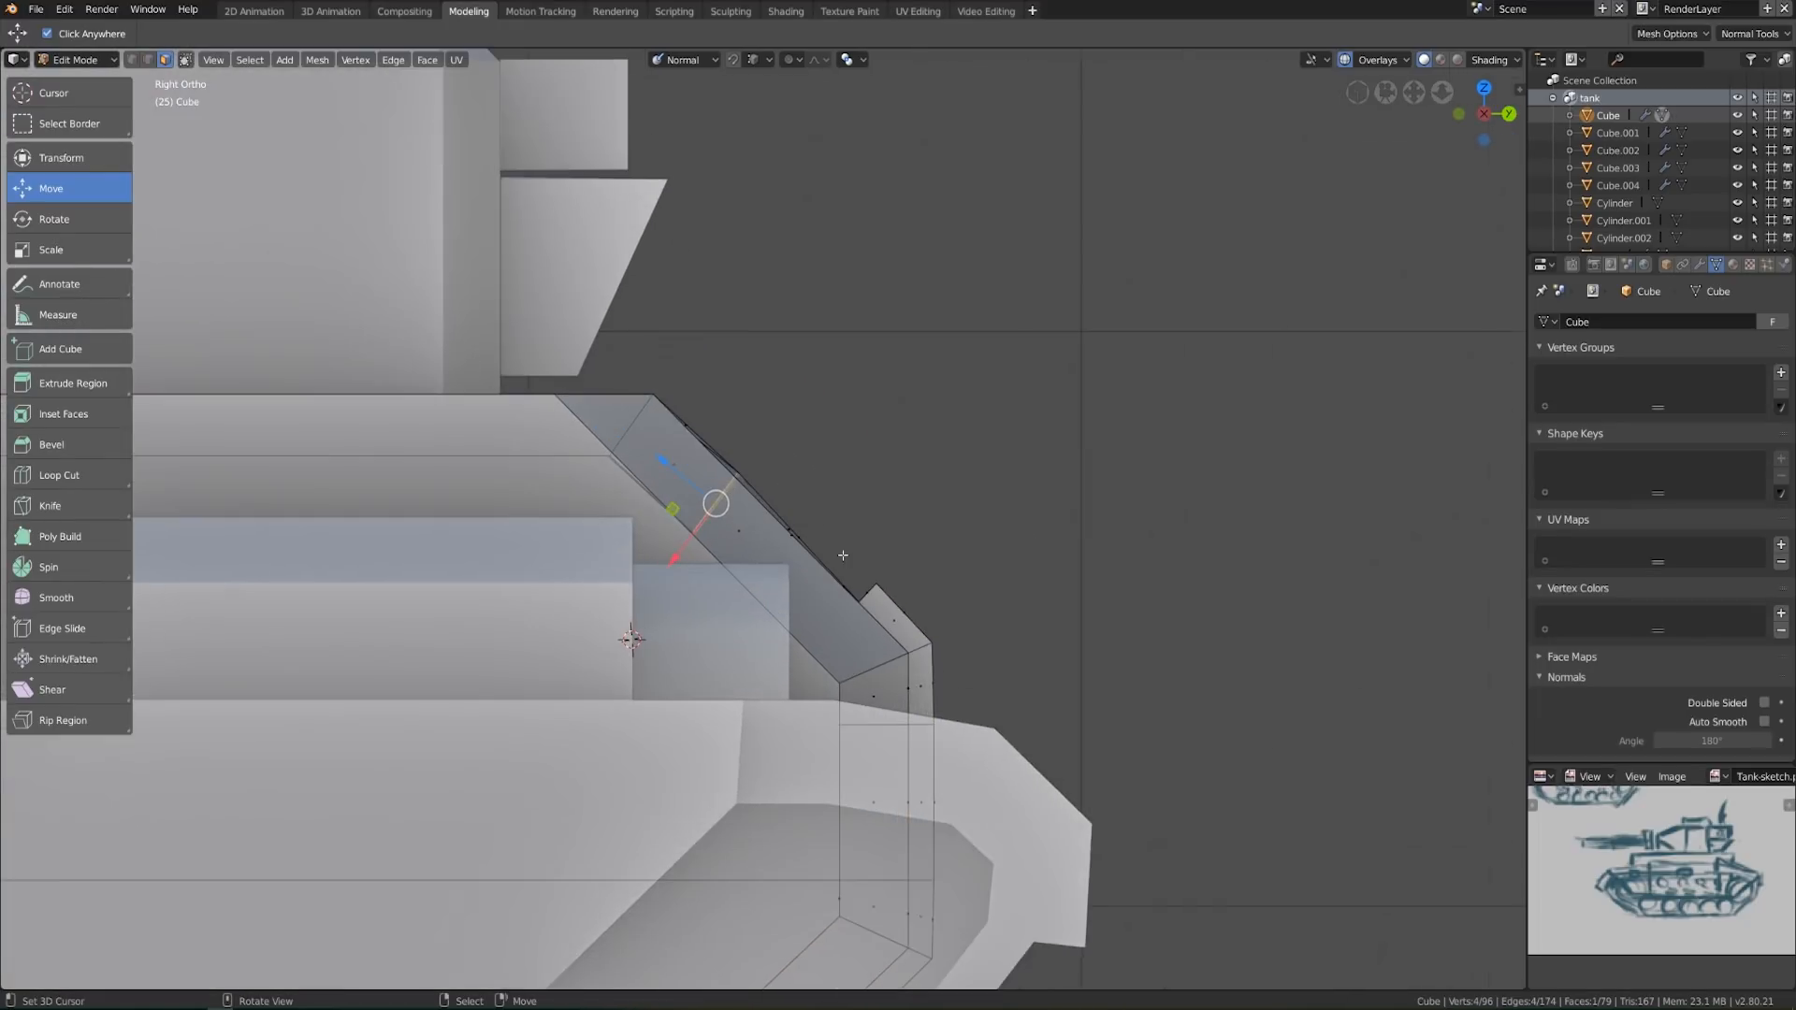
scroll(854, 617, up, 4)
key(g)
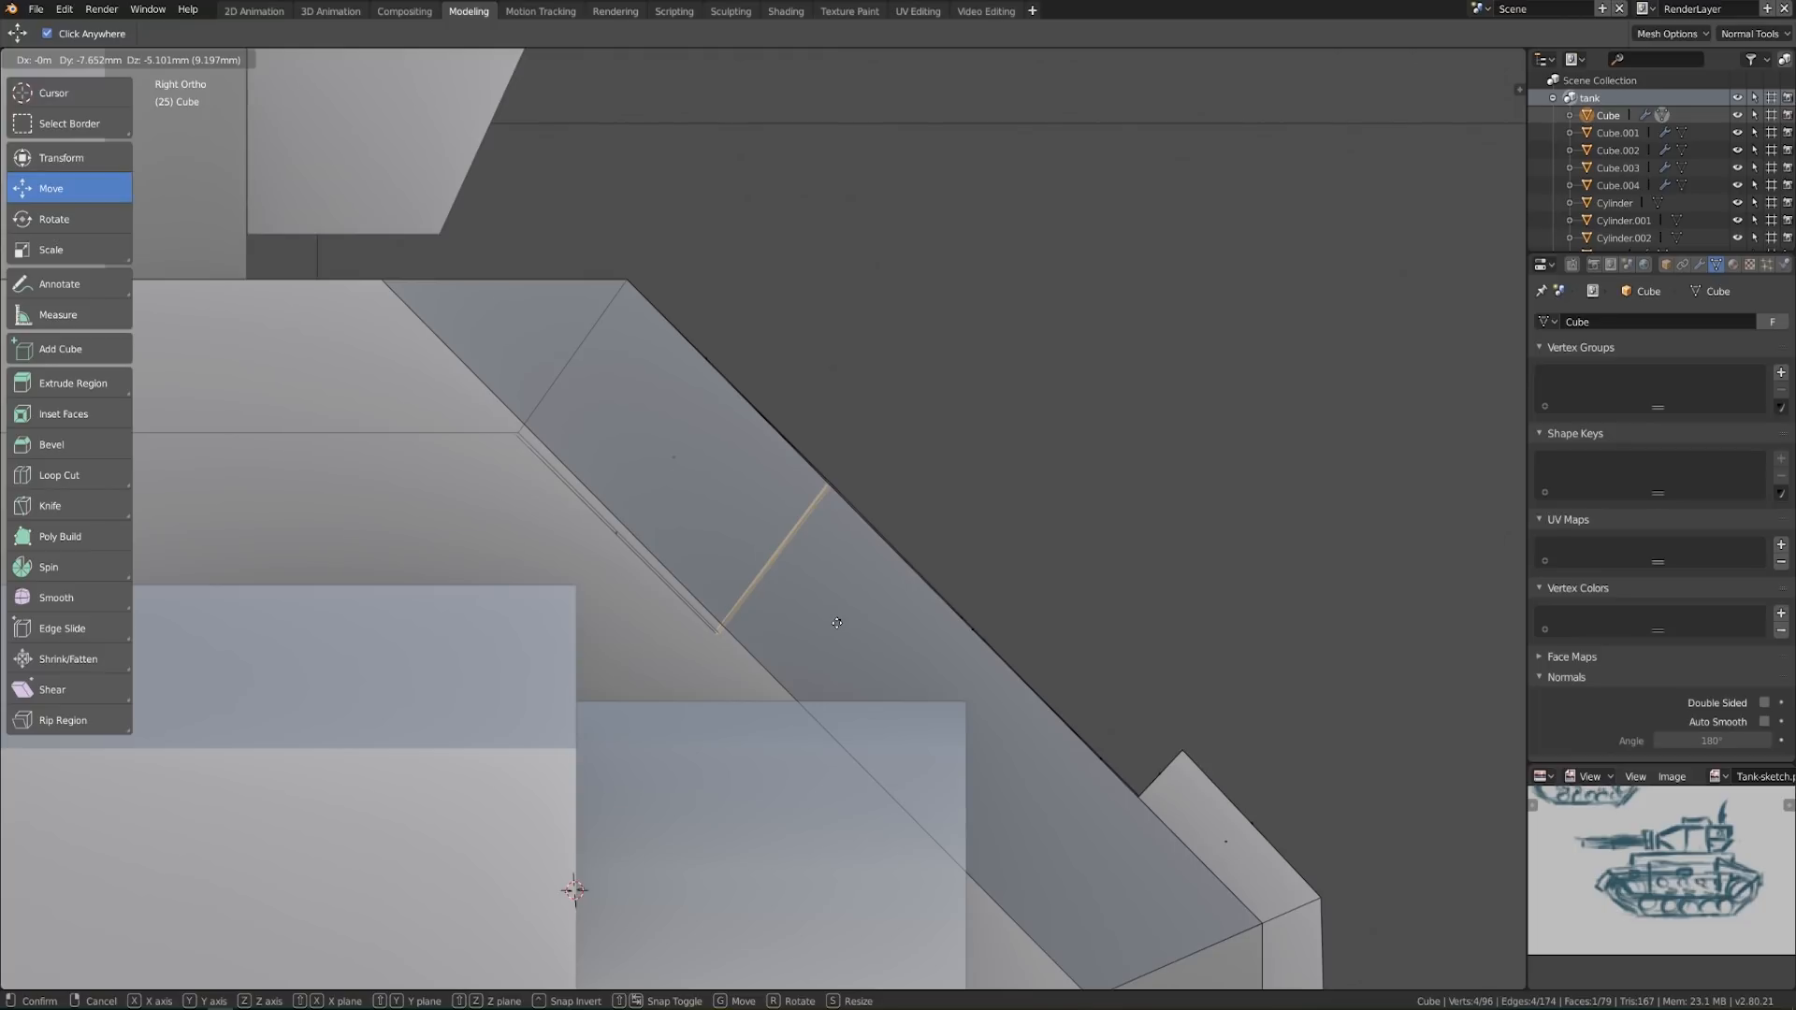
click(837, 622)
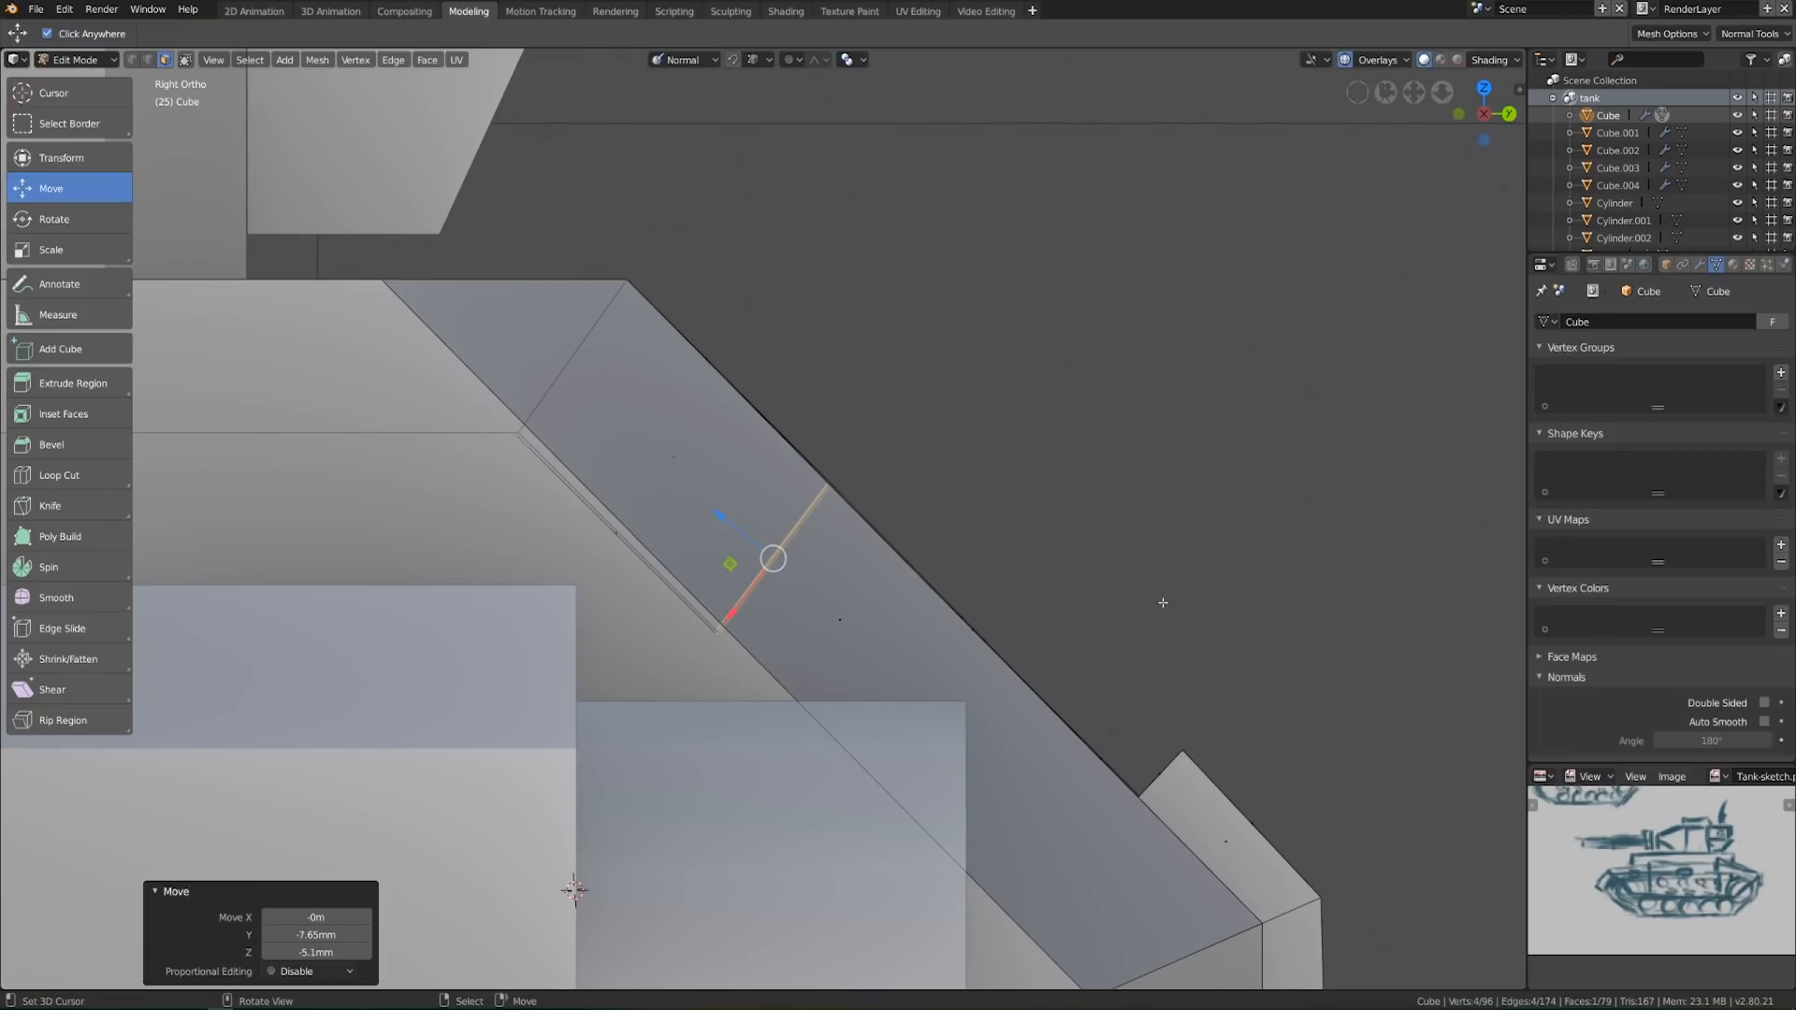
Examine the whole tank from behind and from the side to judge the reworked hull rear
key(Tab)
scroll(898, 608, down, 7)
middle_drag(958, 659, 913, 625)
scroll(702, 716, down, 5)
scroll(884, 625, up, 3)
scroll(848, 694, up, 1)
middle_drag(849, 690, 879, 661)
scroll(871, 674, down, 8)
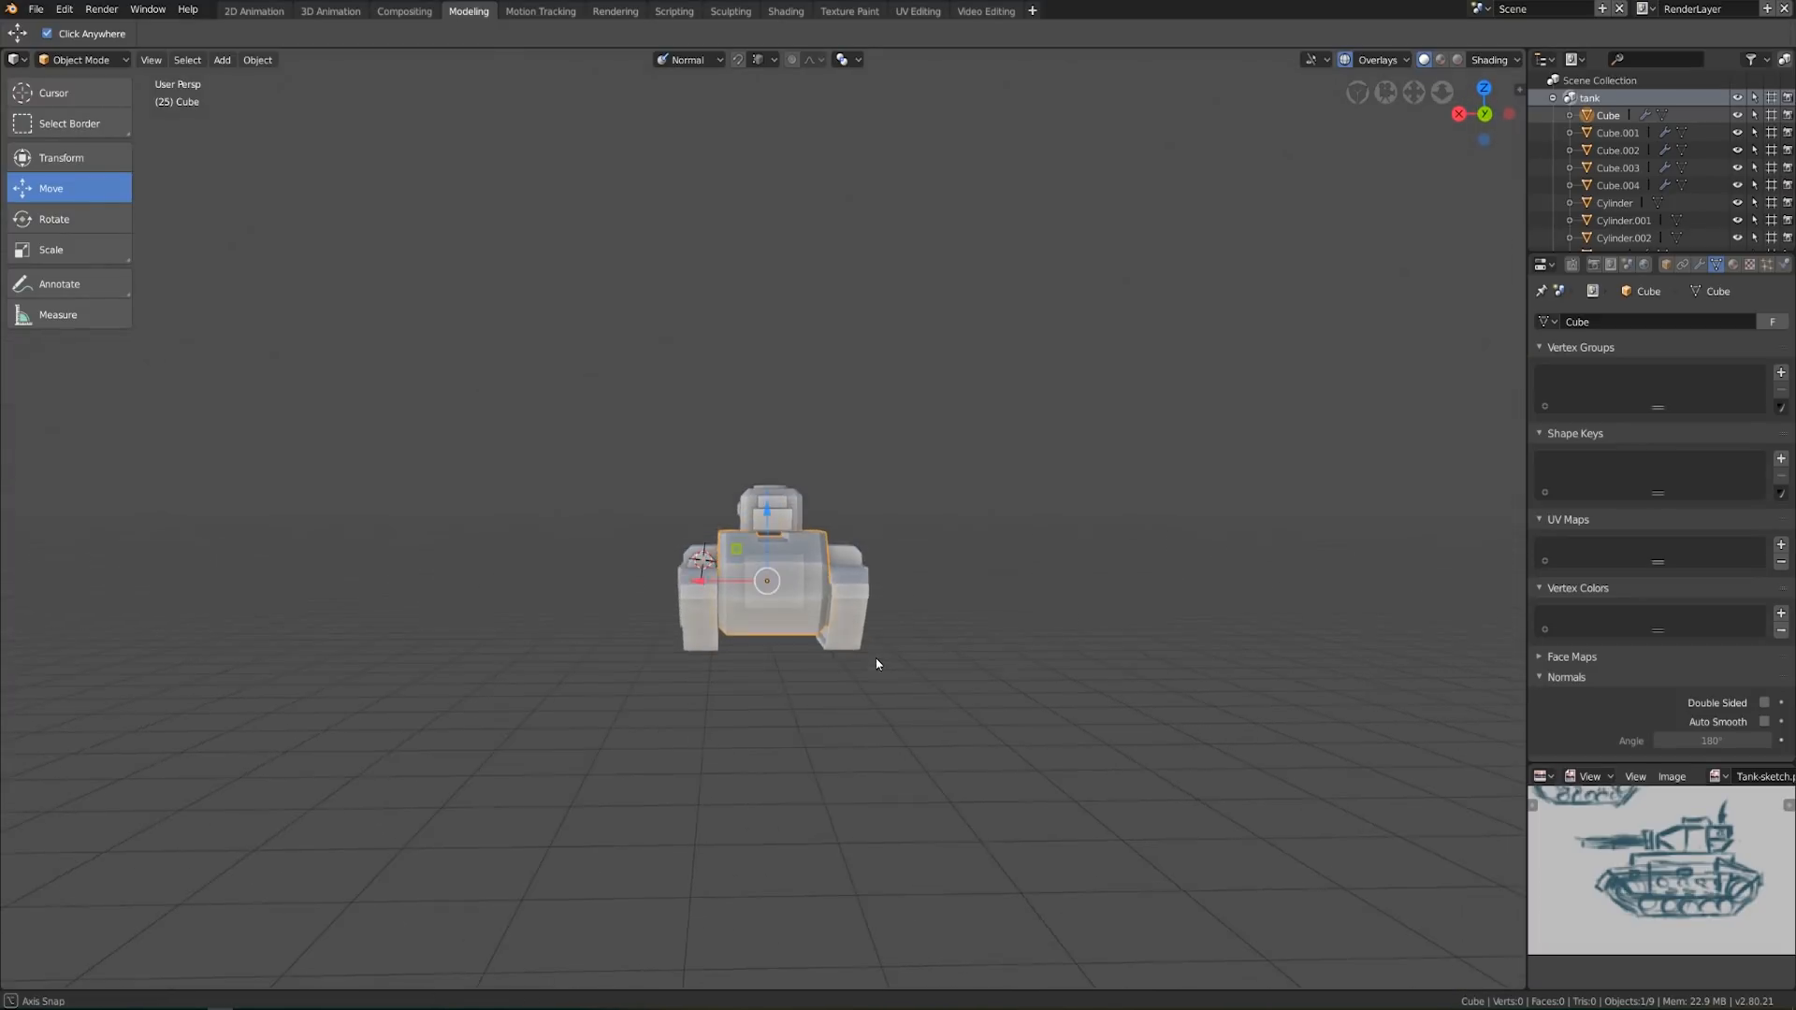
scroll(861, 666, up, 3)
middle_drag(744, 559, 836, 601)
Add two evenly spaced loop cuts across the hull's central channel beneath the turret
scroll(786, 592, up, 4)
key(Tab)
key(ctrl+r)
scroll(813, 580, up, 1)
click(813, 580)
right_click(814, 579)
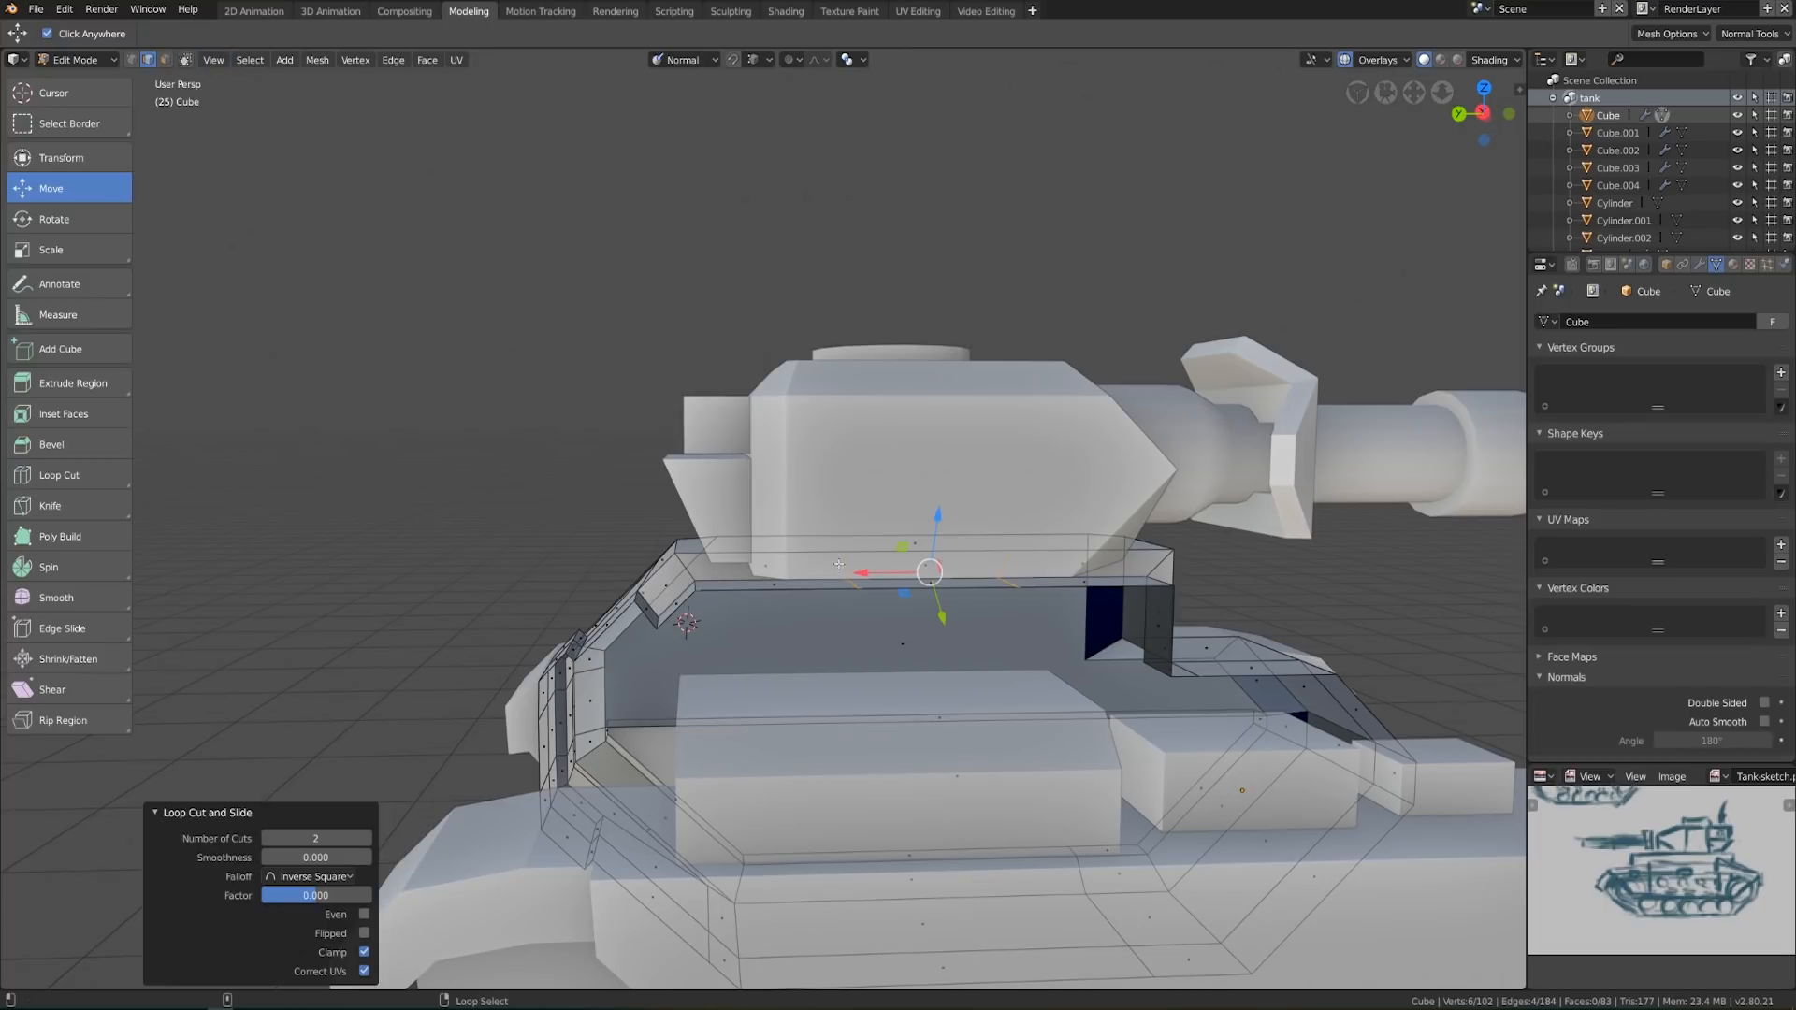
Flatten each of the two new edge loops by scaling it to 0 along Y
alt+right_click(857, 582)
alt+right_click(859, 581)
middle_drag(905, 604, 922, 649)
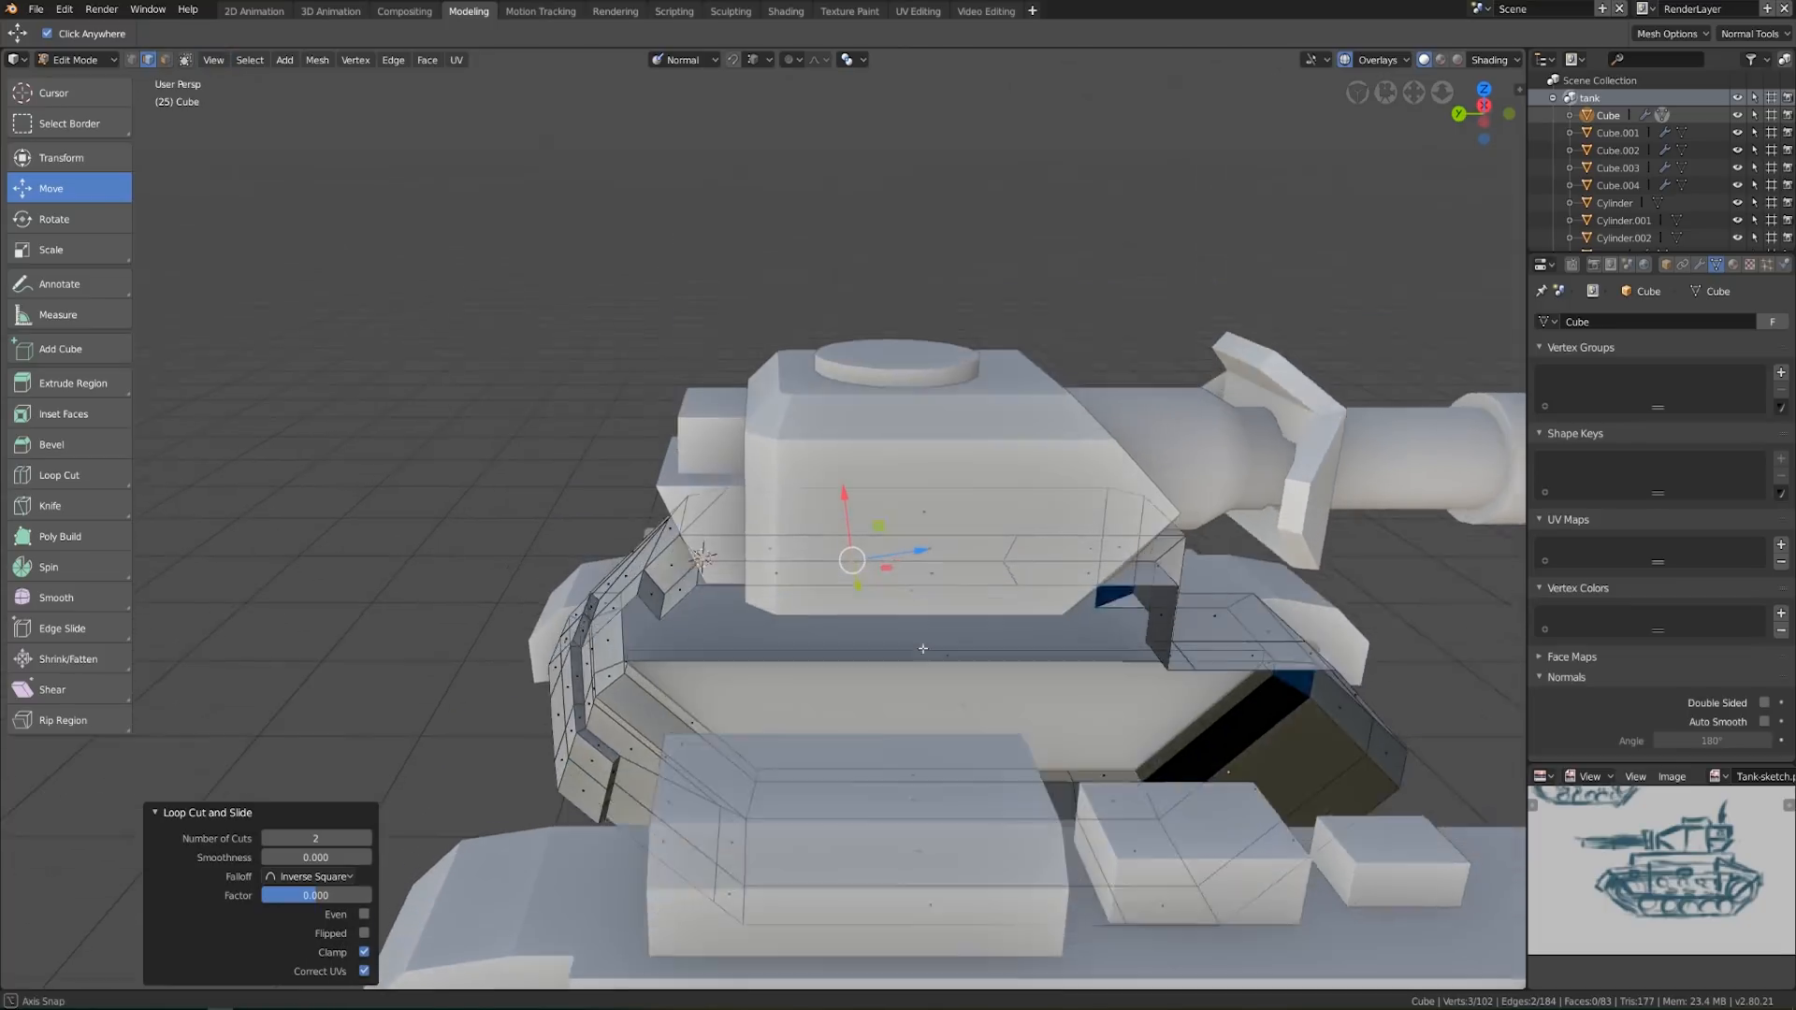
scroll(981, 643, up, 2)
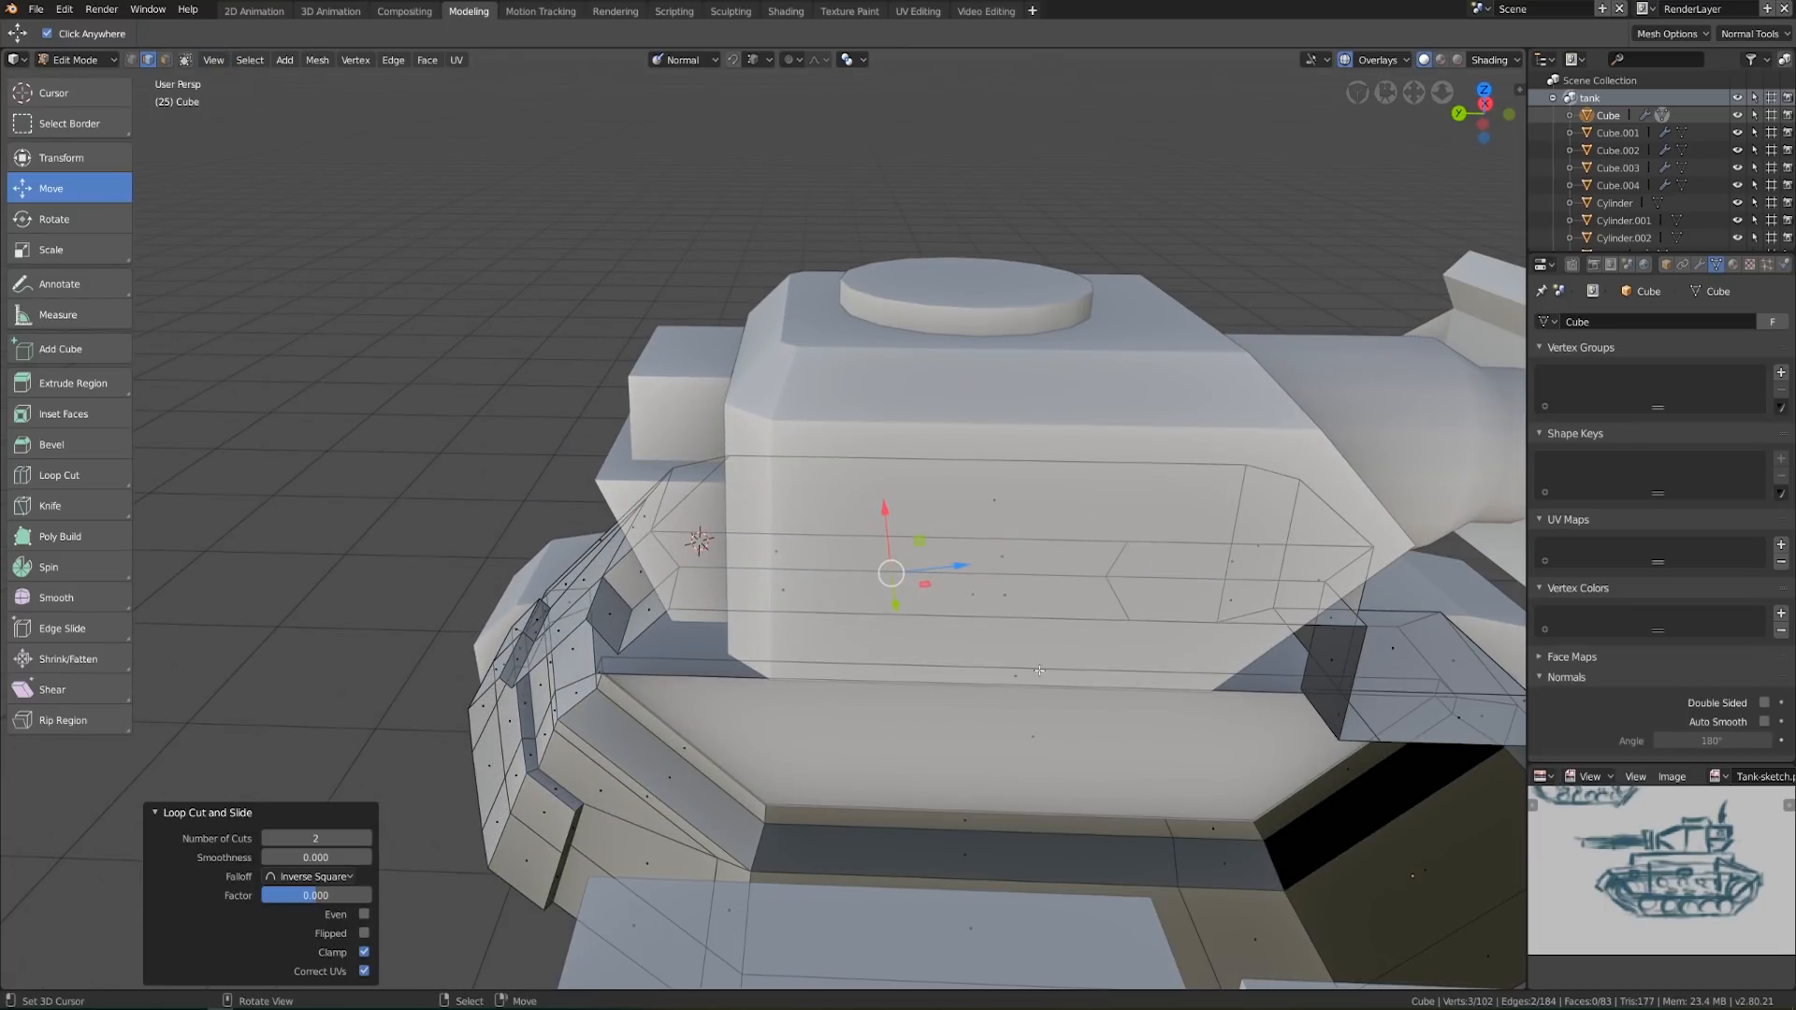
key(s)
key(y)
key(Return)
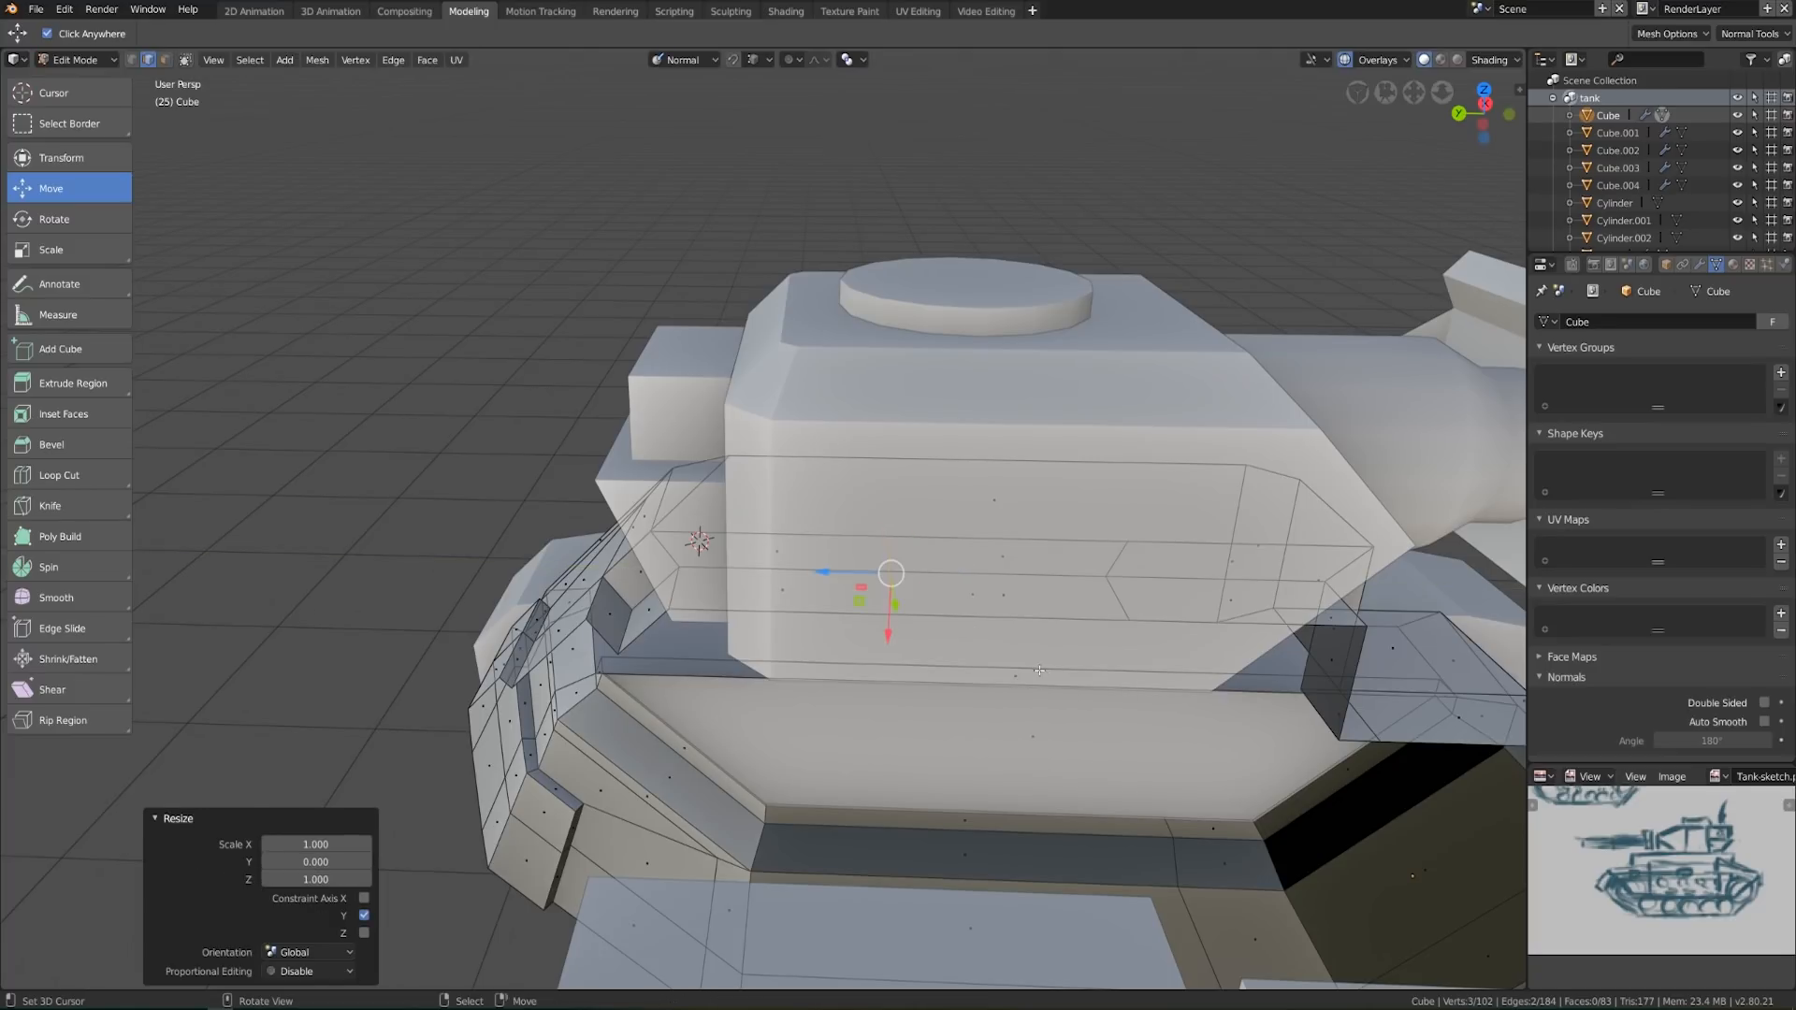
key(s)
key(y)
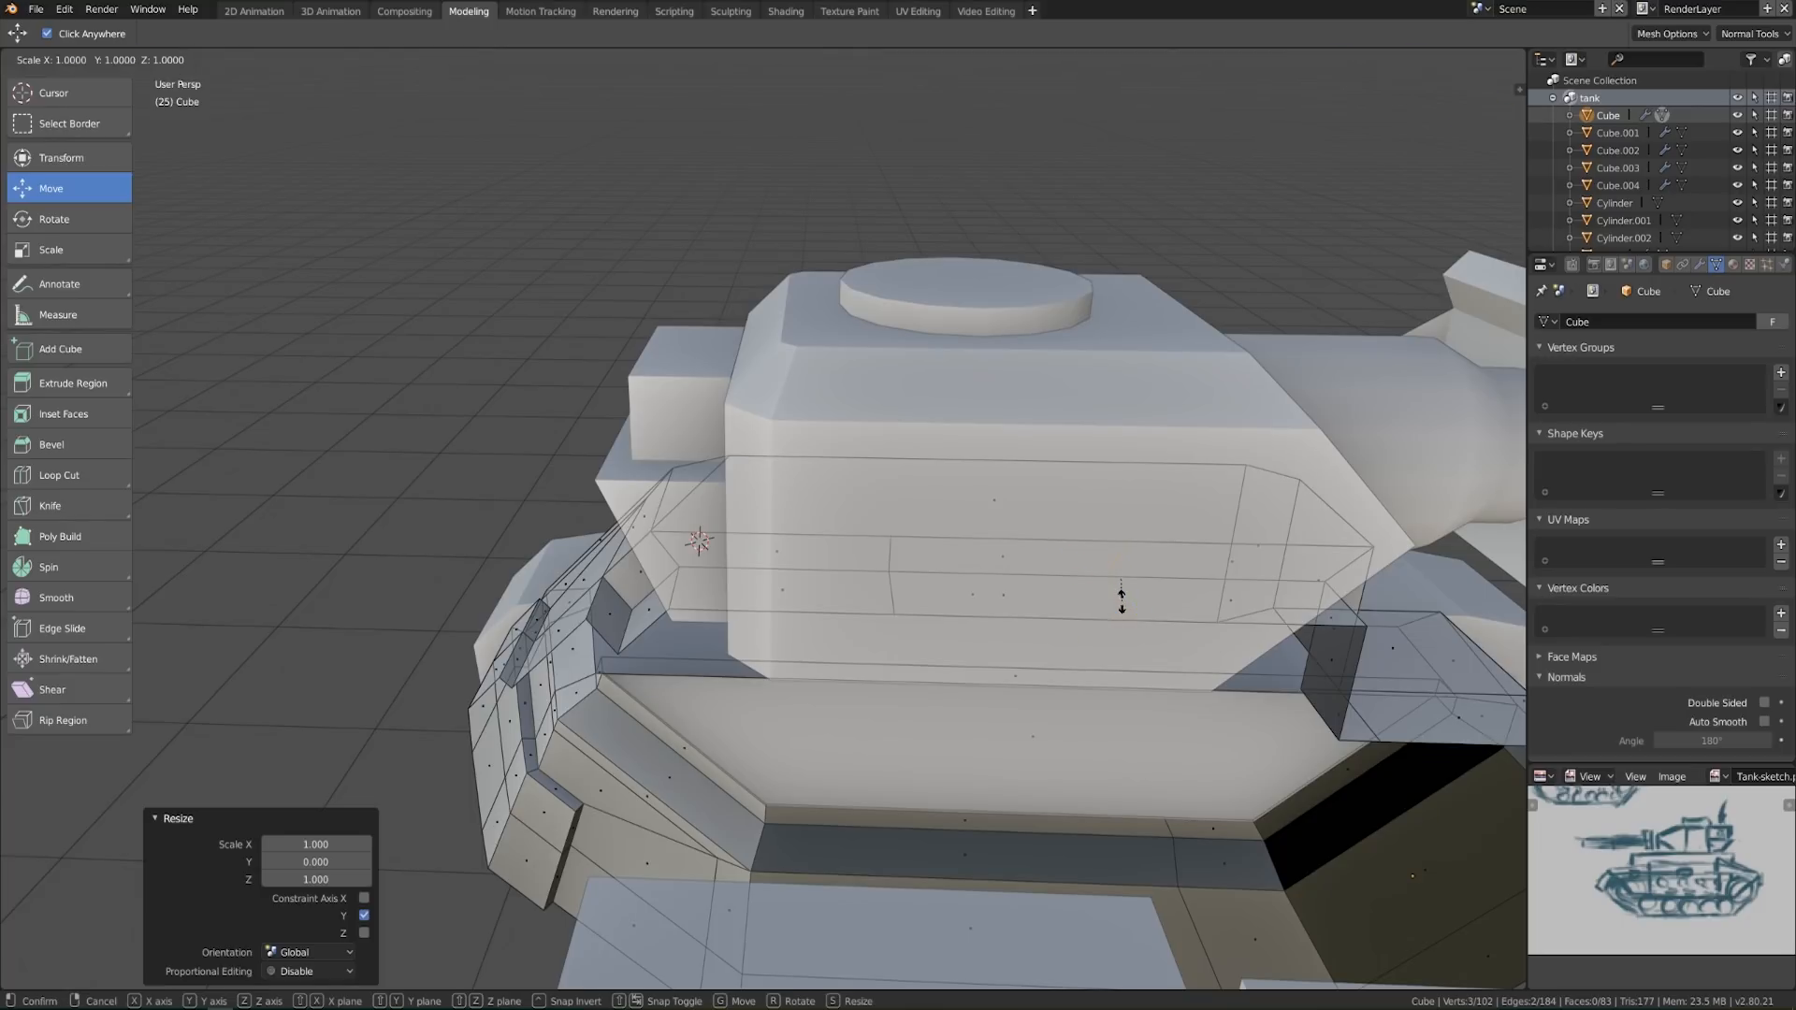
key(Return)
Extrude the channel floor face between the two loop cuts 10.7 cm upward along its normal
middle_drag(1153, 762, 661, 100)
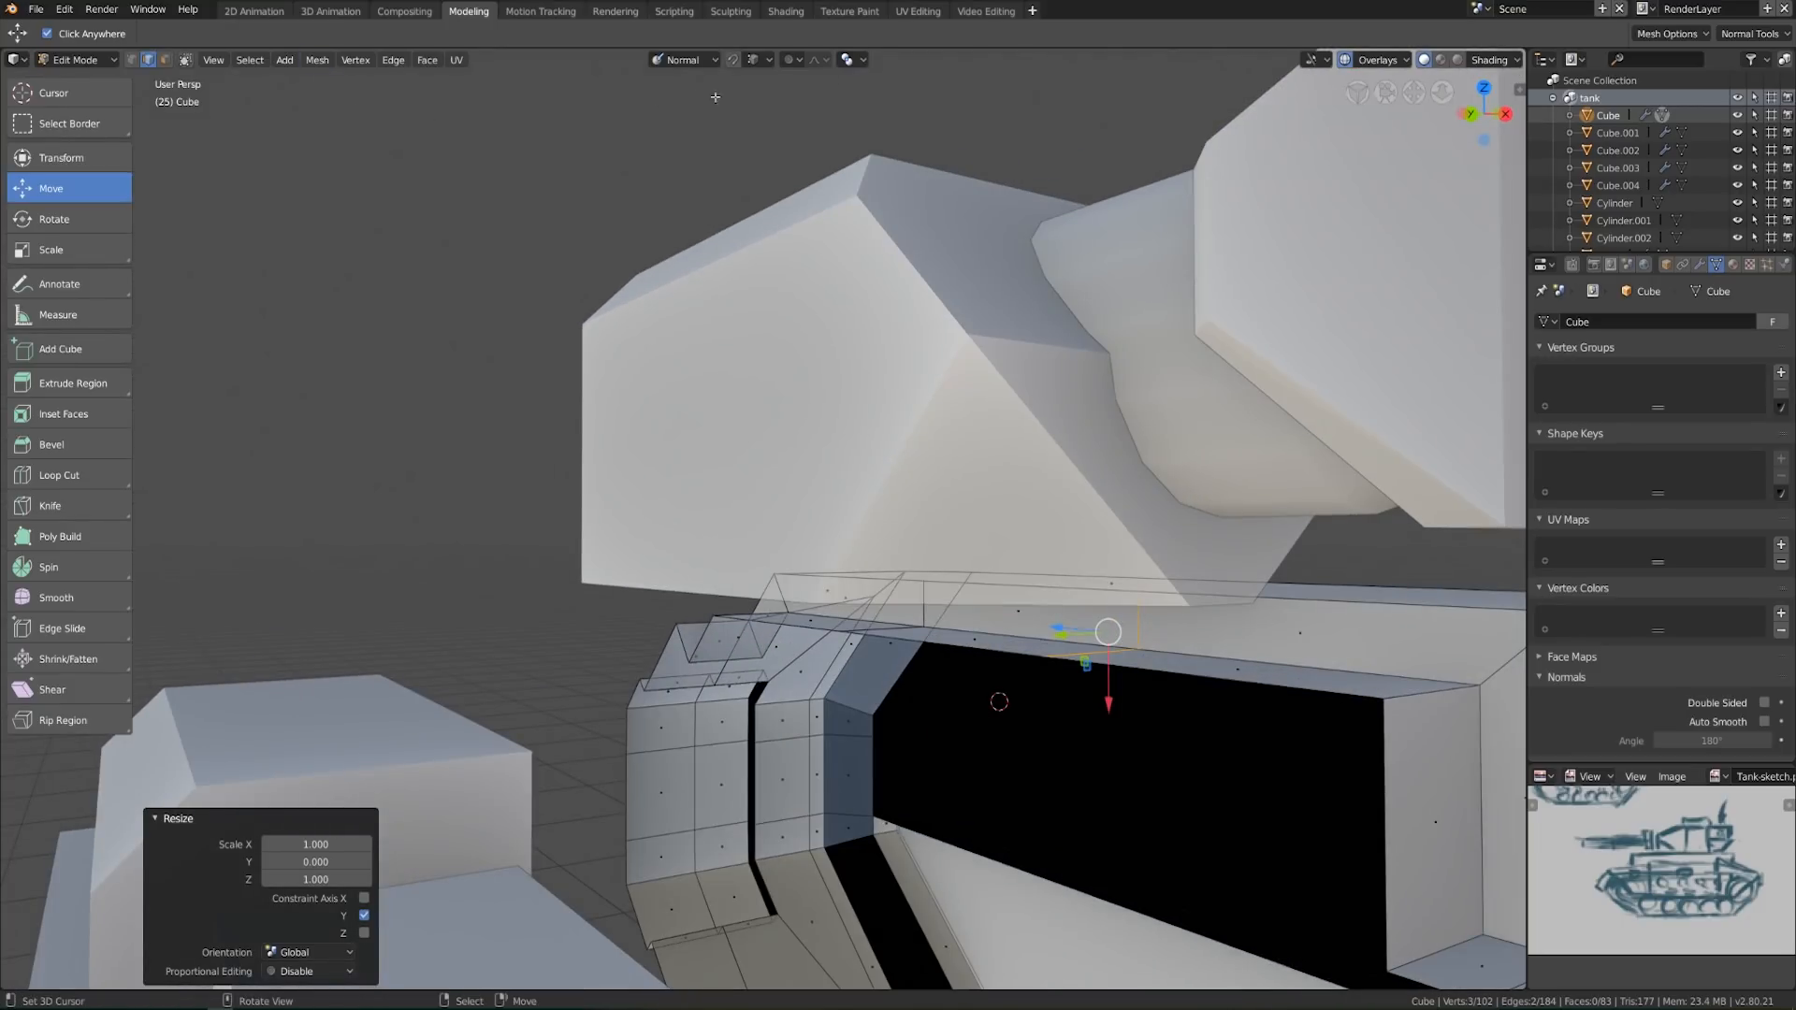
click(166, 60)
click(978, 629)
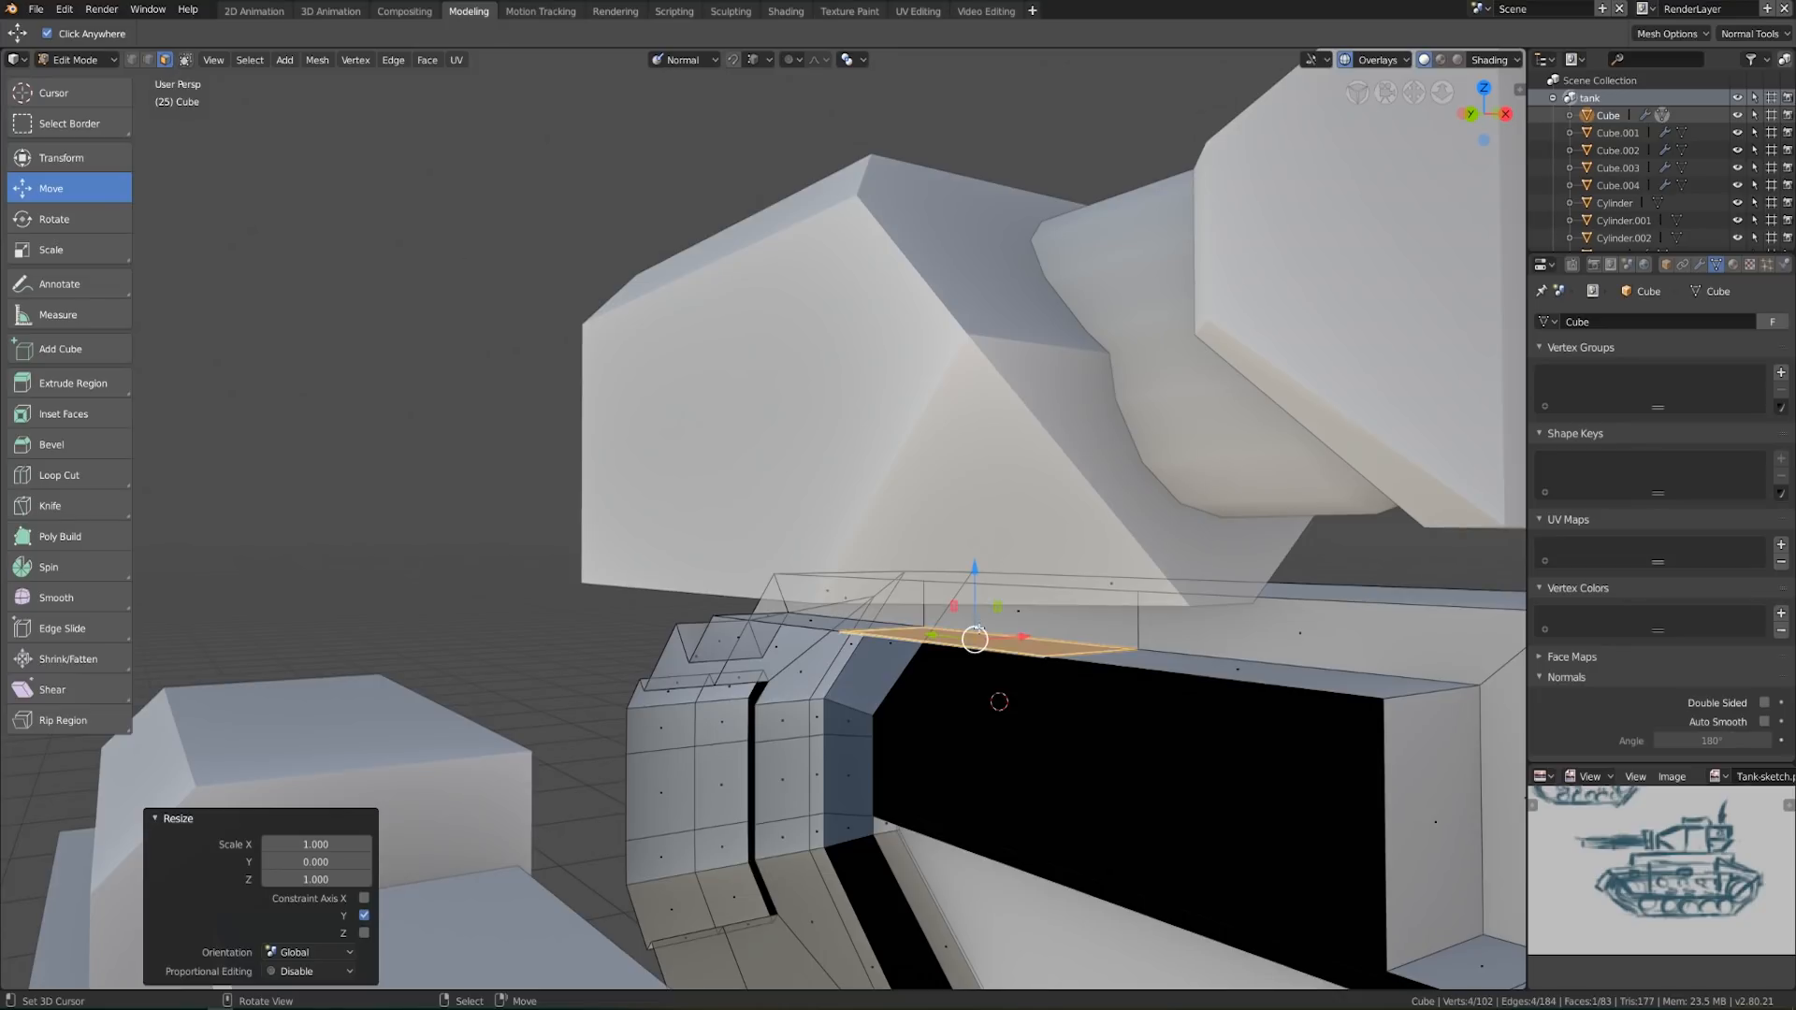
key(e)
click(1140, 593)
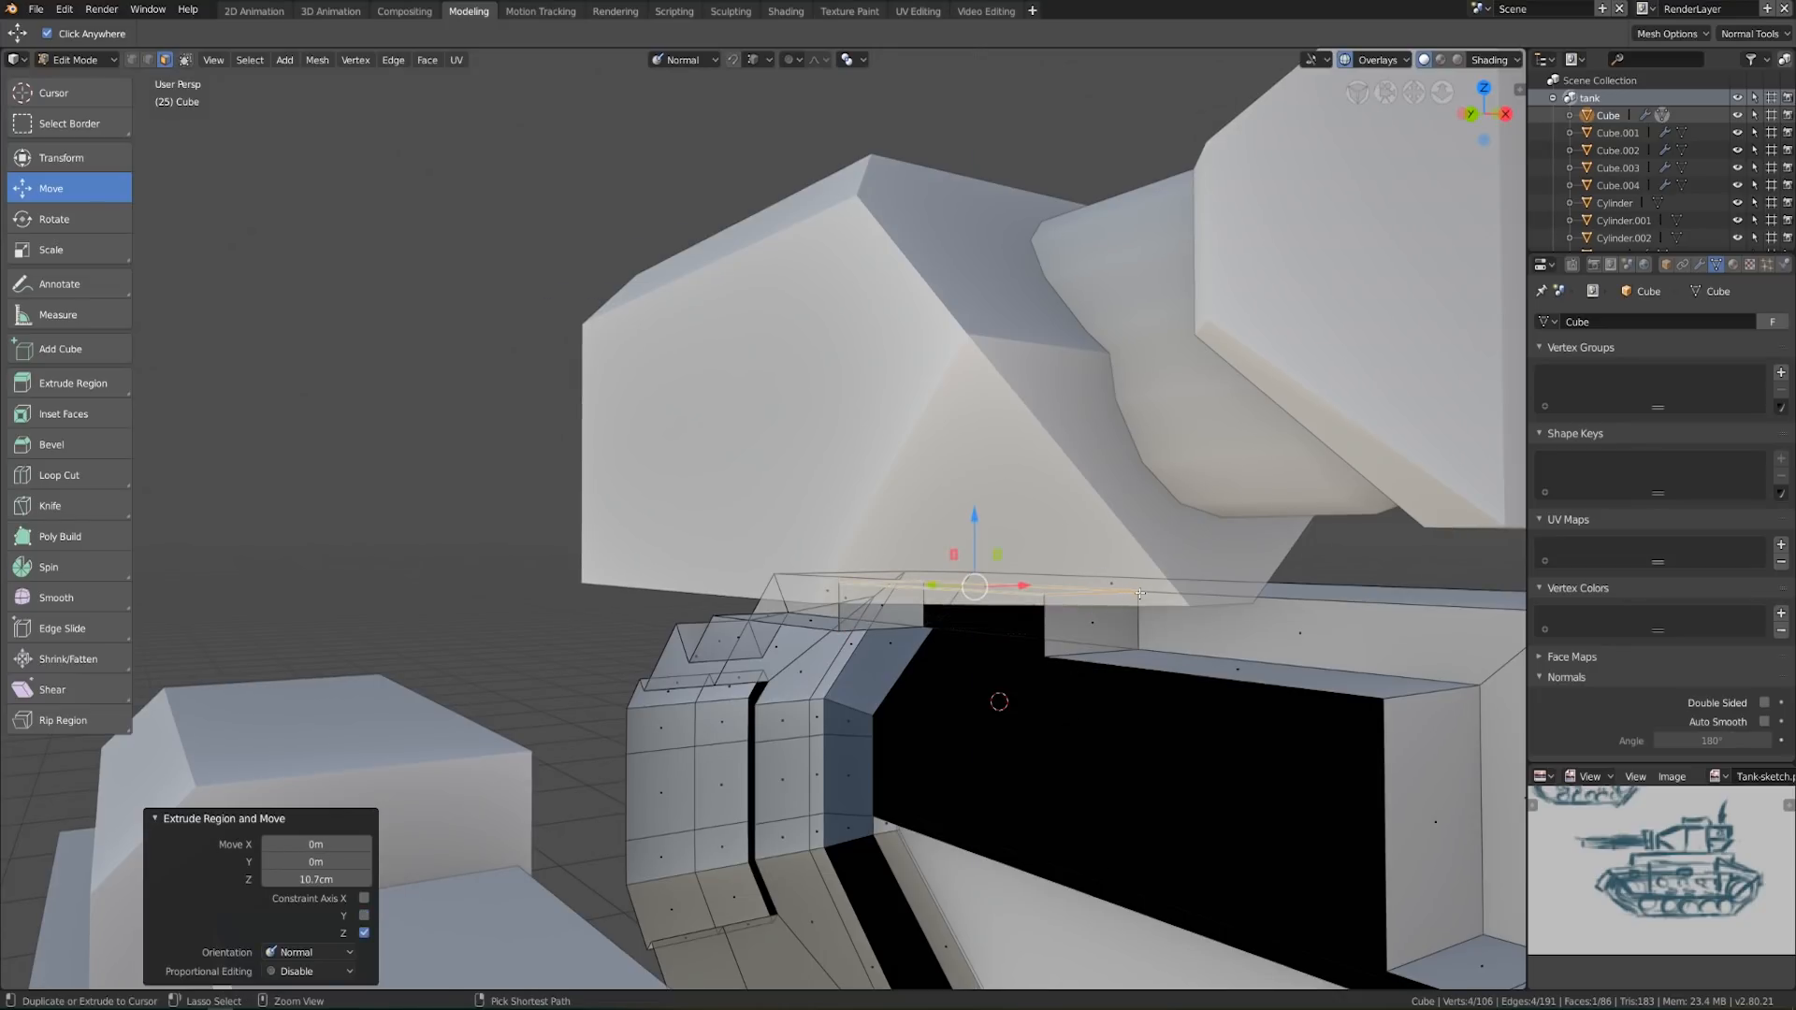
Delete the two redundant long side faces of the extruded block beneath the turret
middle_drag(1140, 593, 1051, 609)
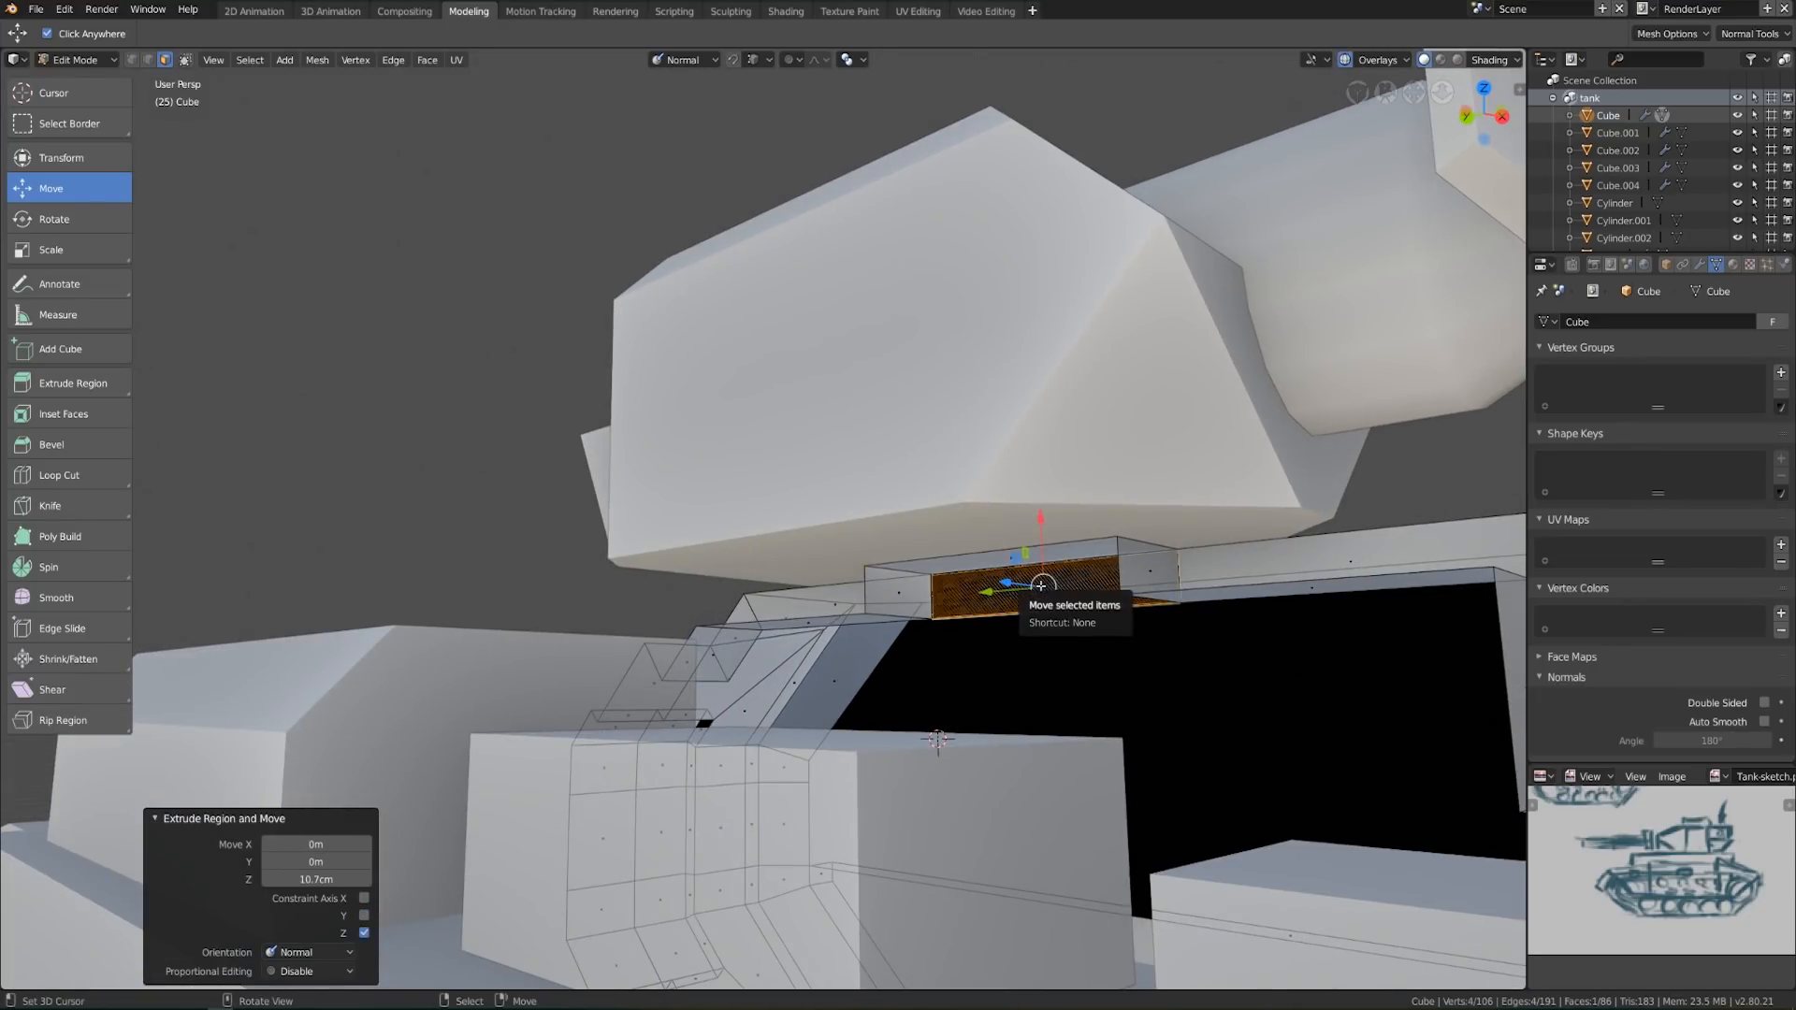
key(x)
click(1045, 625)
mouse_move(1046, 625)
middle_down()
mouse_move(1145, 621)
mouse_move(1019, 607)
middle_up()
click(1018, 608)
key(x)
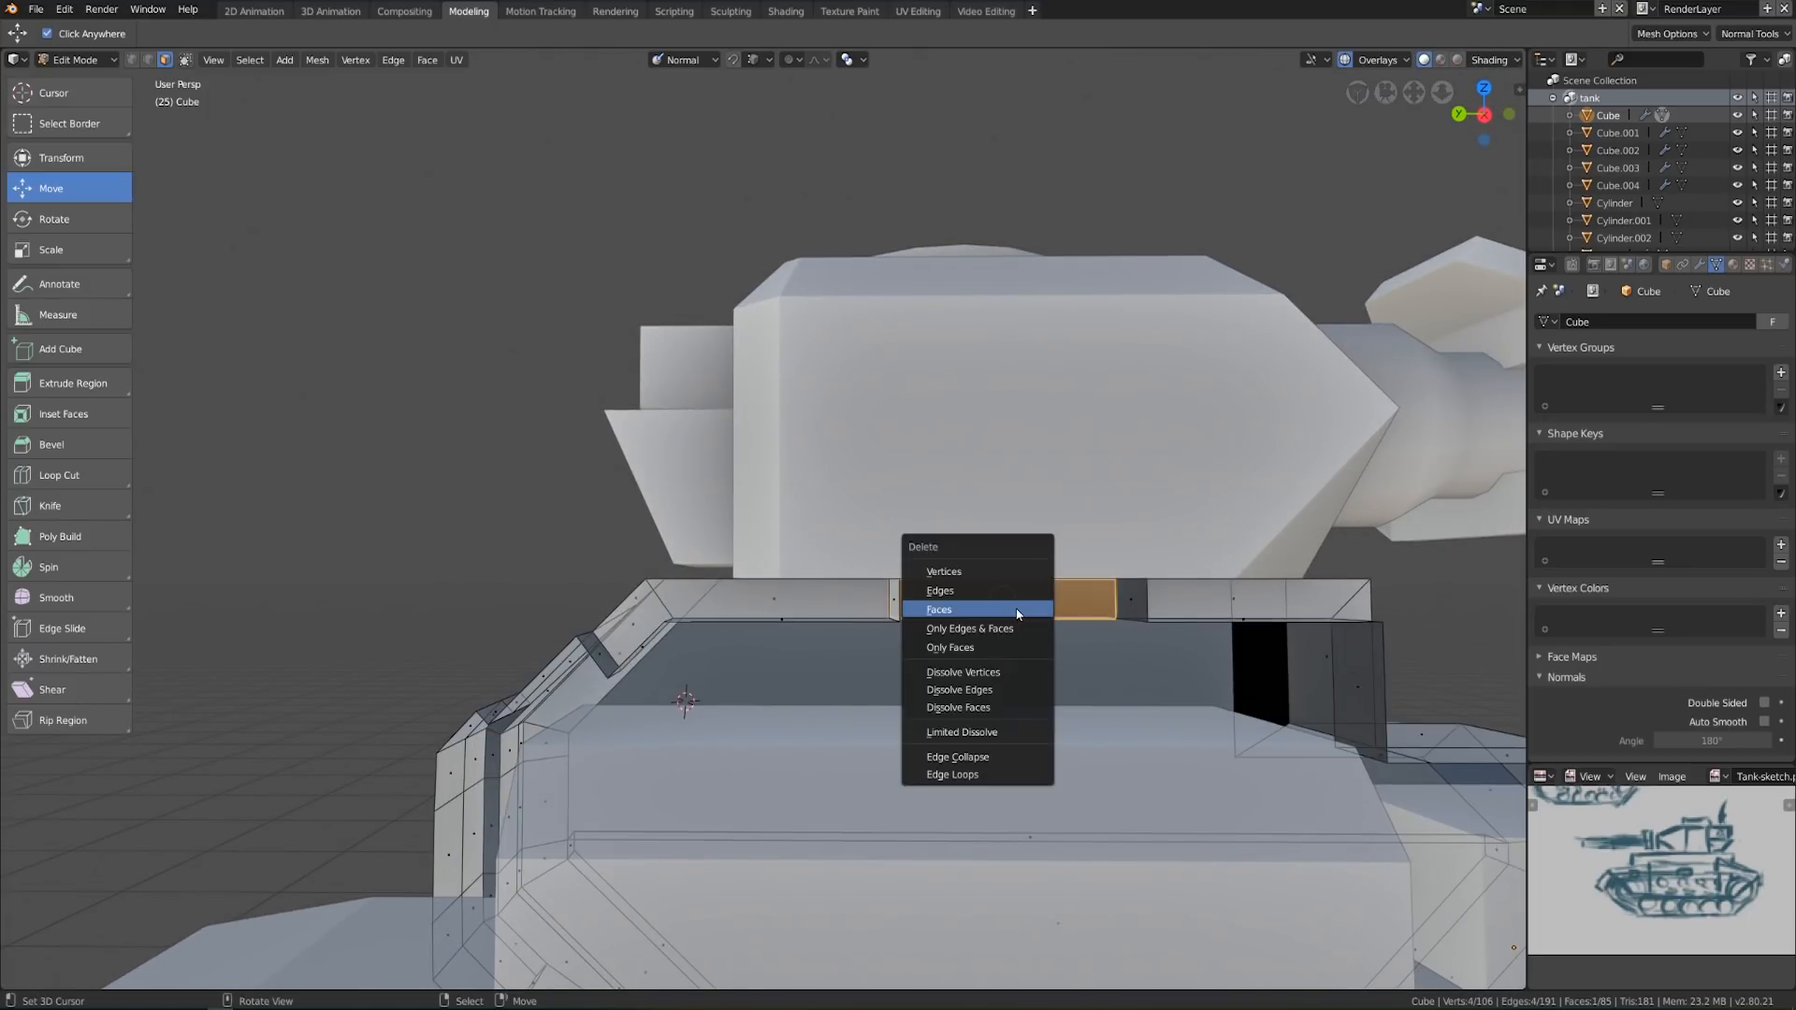
click(1019, 610)
Merge all duplicate vertices of the hull using Remove Doubles with a 0.1 mm merge distance
key(a)
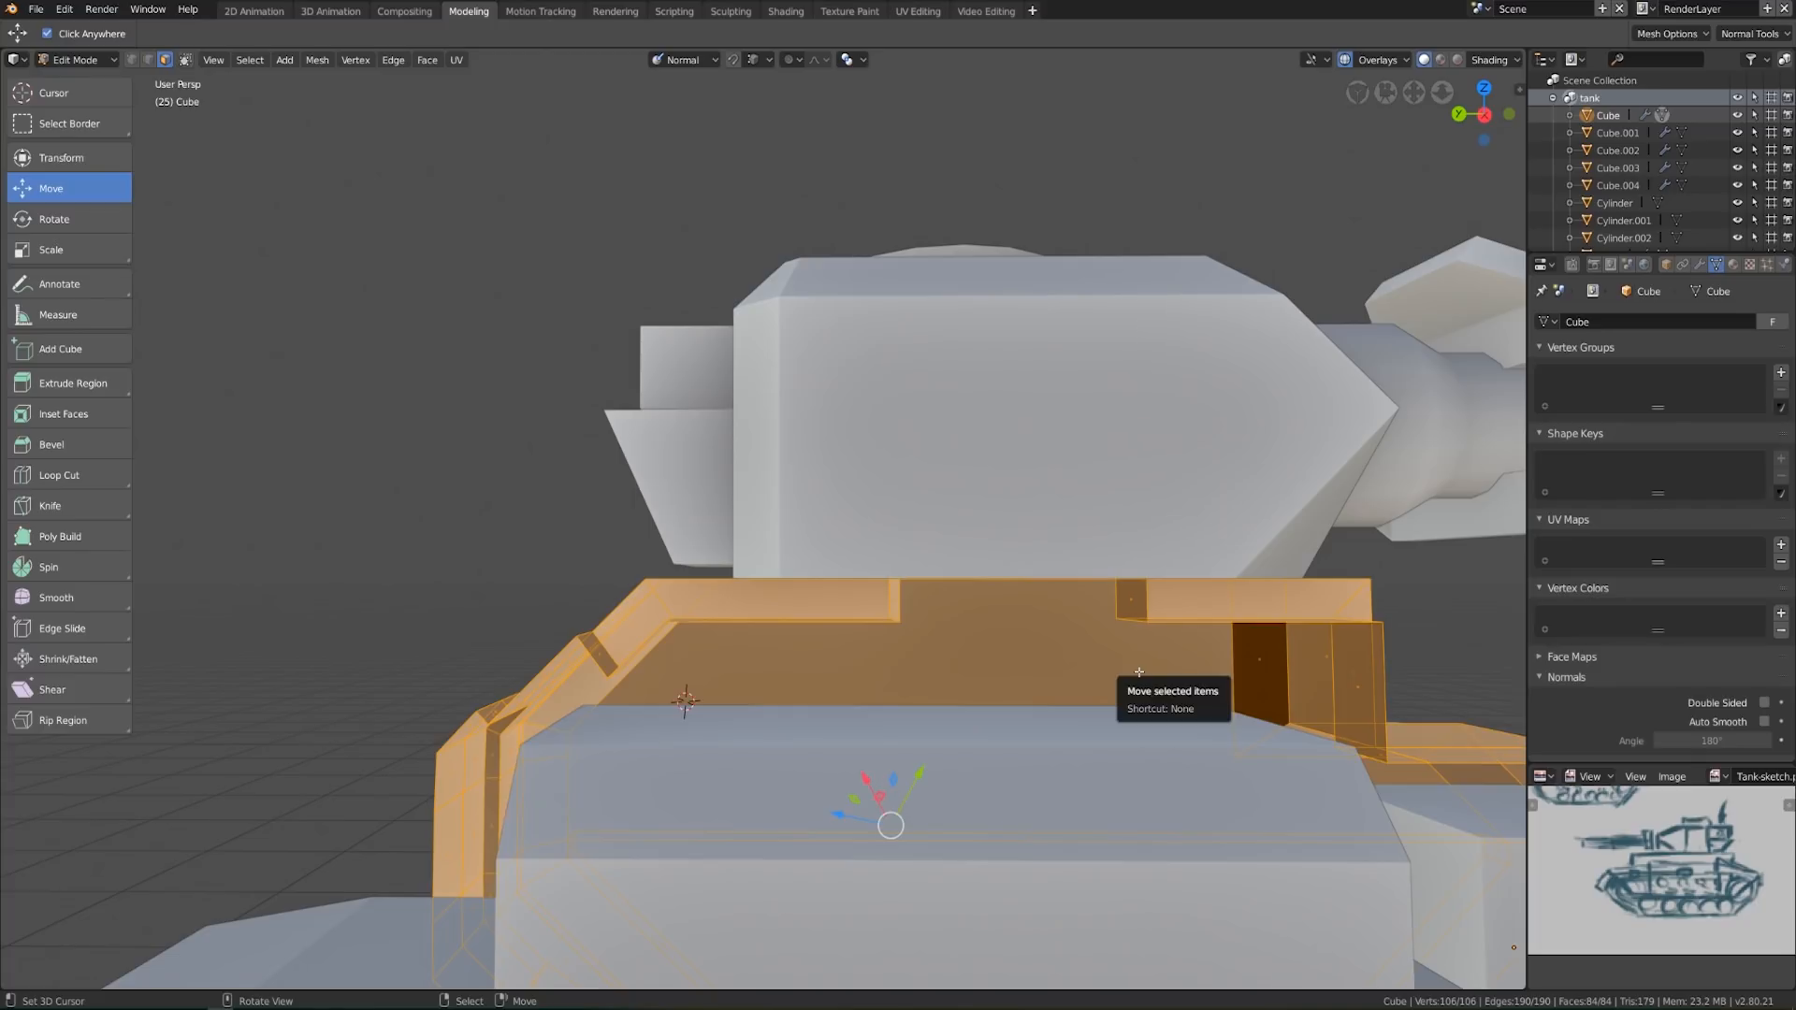
right_click(1138, 672)
click(1138, 672)
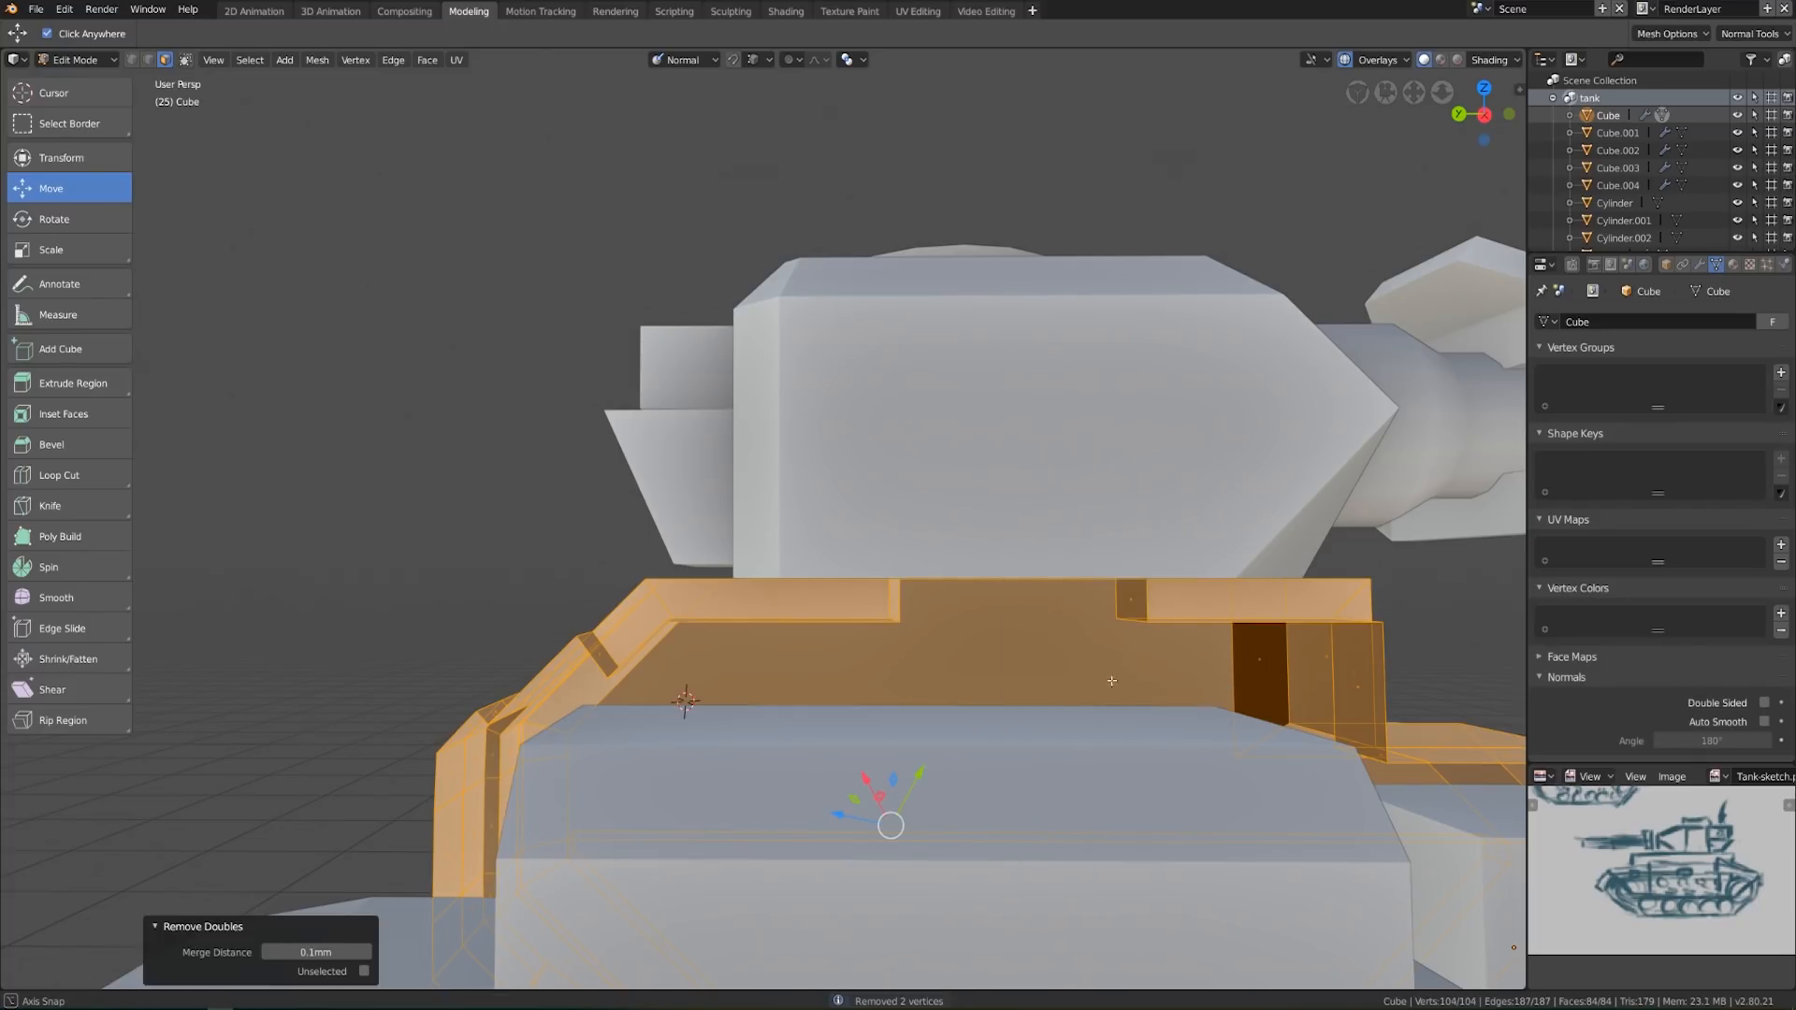
Lengthen the raised block beneath the turret by moving its rear and front end faces outward along their normals
middle_drag(1138, 671, 1176, 675)
click(842, 599)
scroll(850, 603, up, 4)
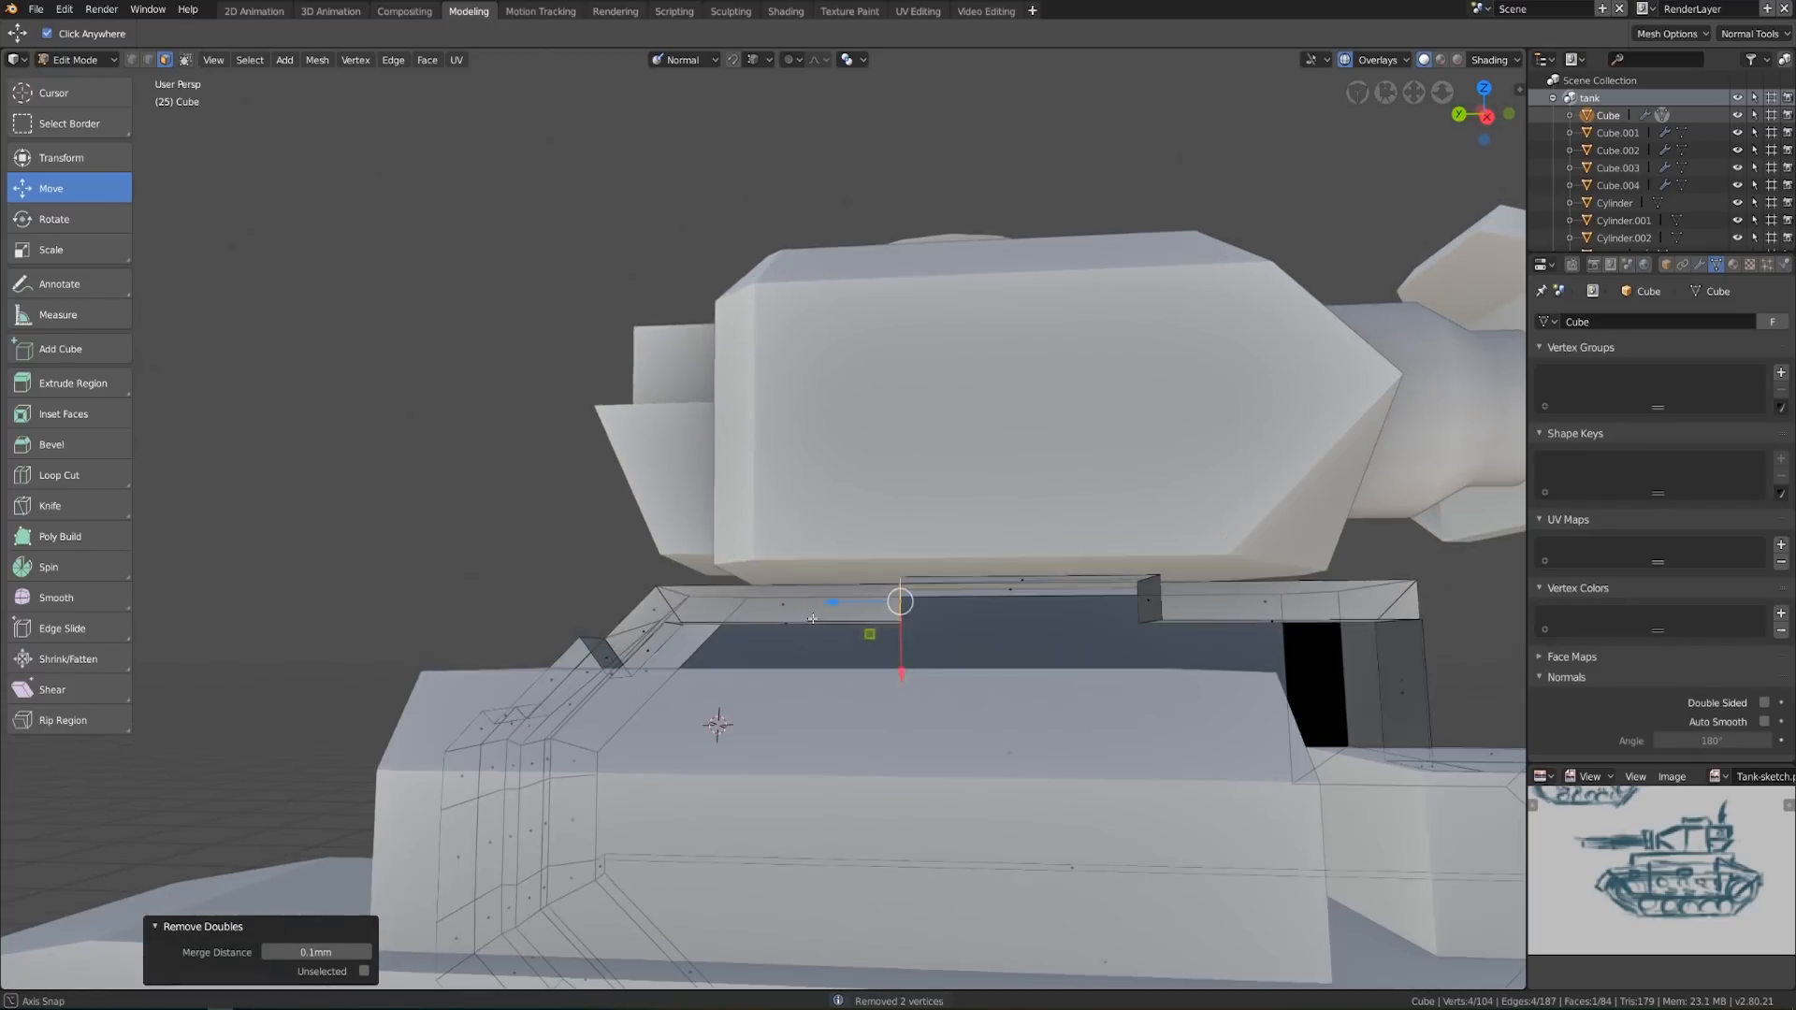
drag(850, 603, 739, 603)
middle_drag(739, 603, 1239, 600)
right_click(1153, 605)
drag(1234, 597, 1284, 595)
key(Tab)
Join the half-cylinder behind the large fender box with the small fender boxes into one object
scroll(1137, 630, down, 10)
middle_drag(1038, 669, 936, 710)
scroll(1077, 687, up, 3)
scroll(1075, 688, down, 2)
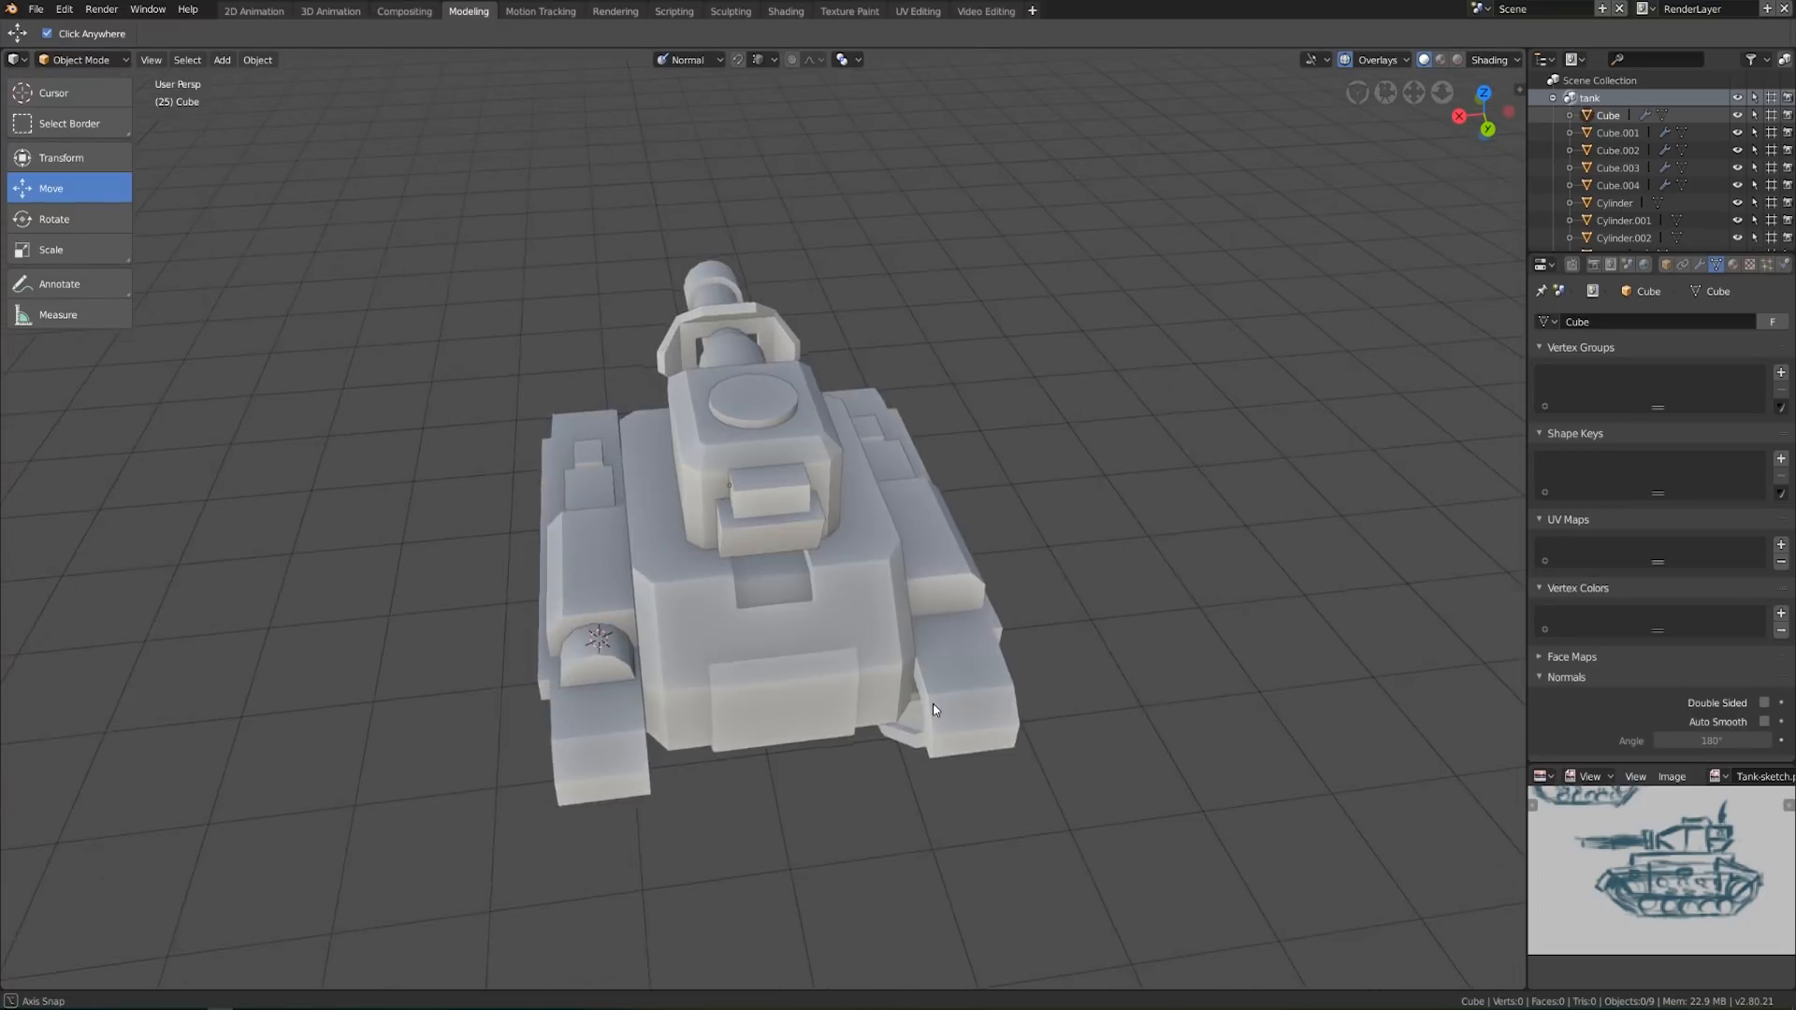
scroll(921, 706, down, 1)
right_click(637, 647)
scroll(710, 664, up, 3)
middle_drag(735, 665, 888, 669)
shift+right_click(598, 693)
middle_drag(720, 730, 791, 728)
middle_drag(689, 679, 760, 700)
key(ctrl+j)
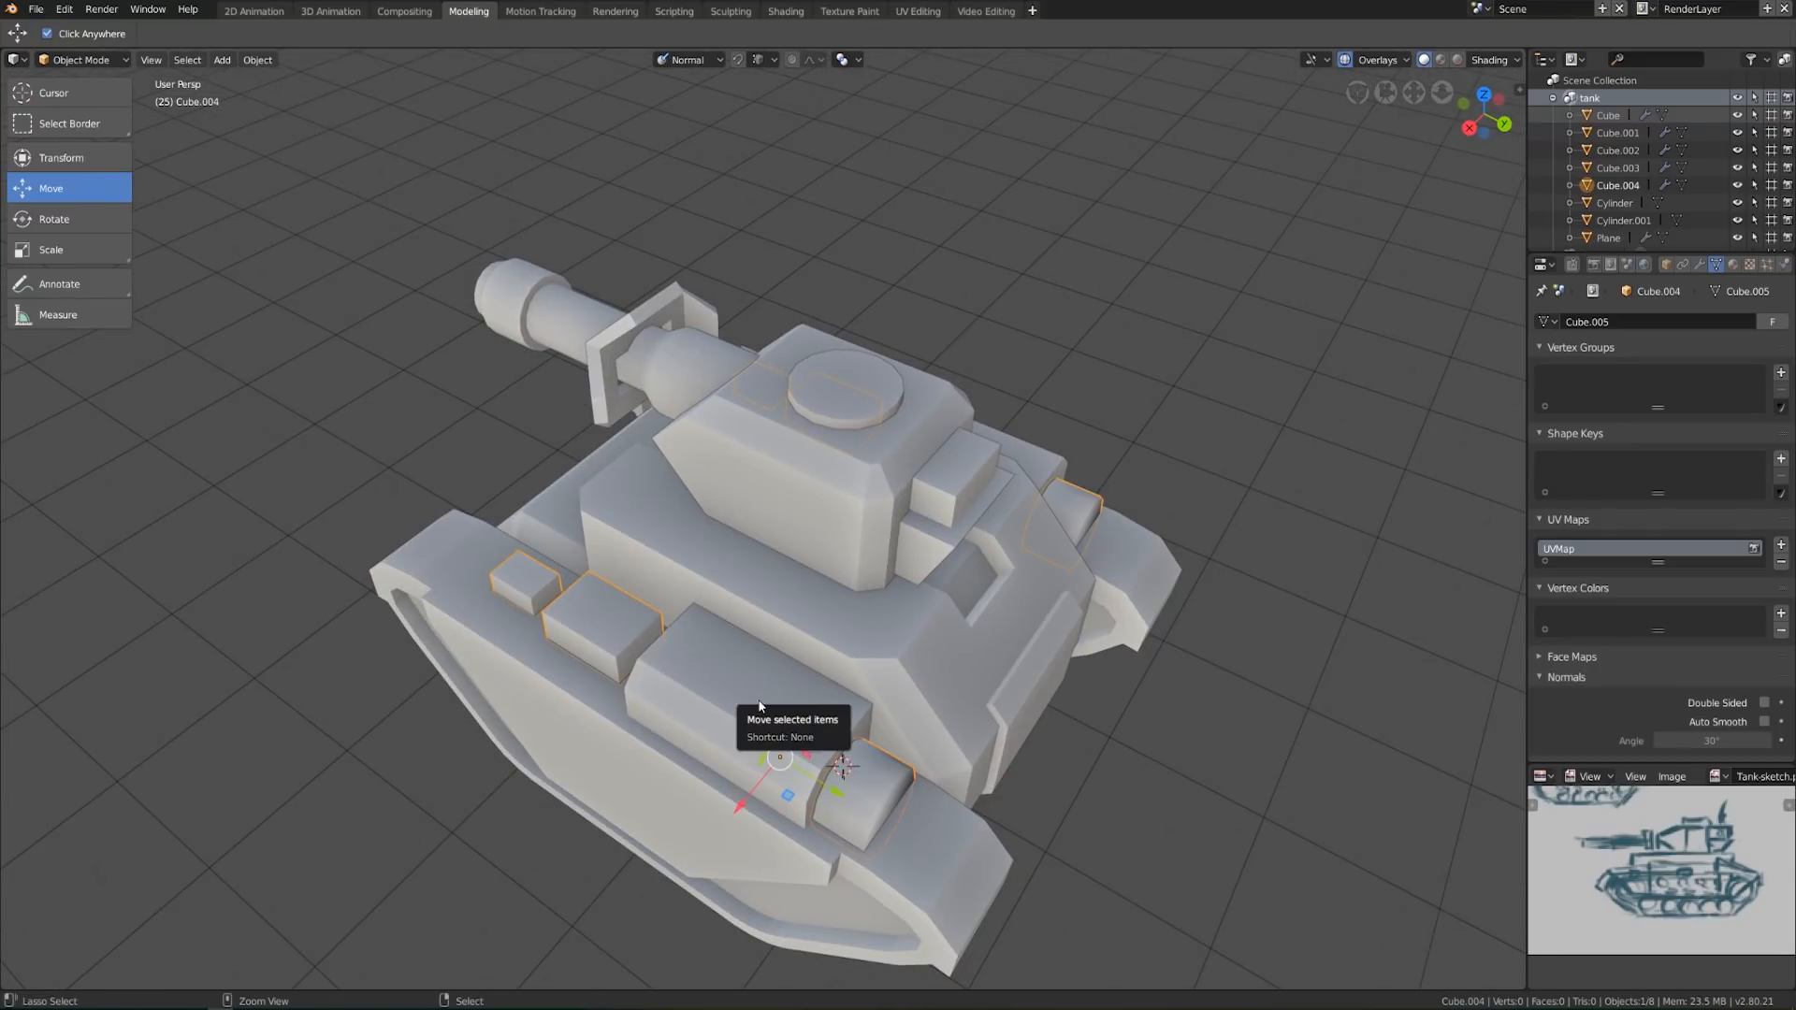
Enable Auto Smooth on the joined fender parts with an angle of 30.9°
middle_drag(1094, 722, 1080, 721)
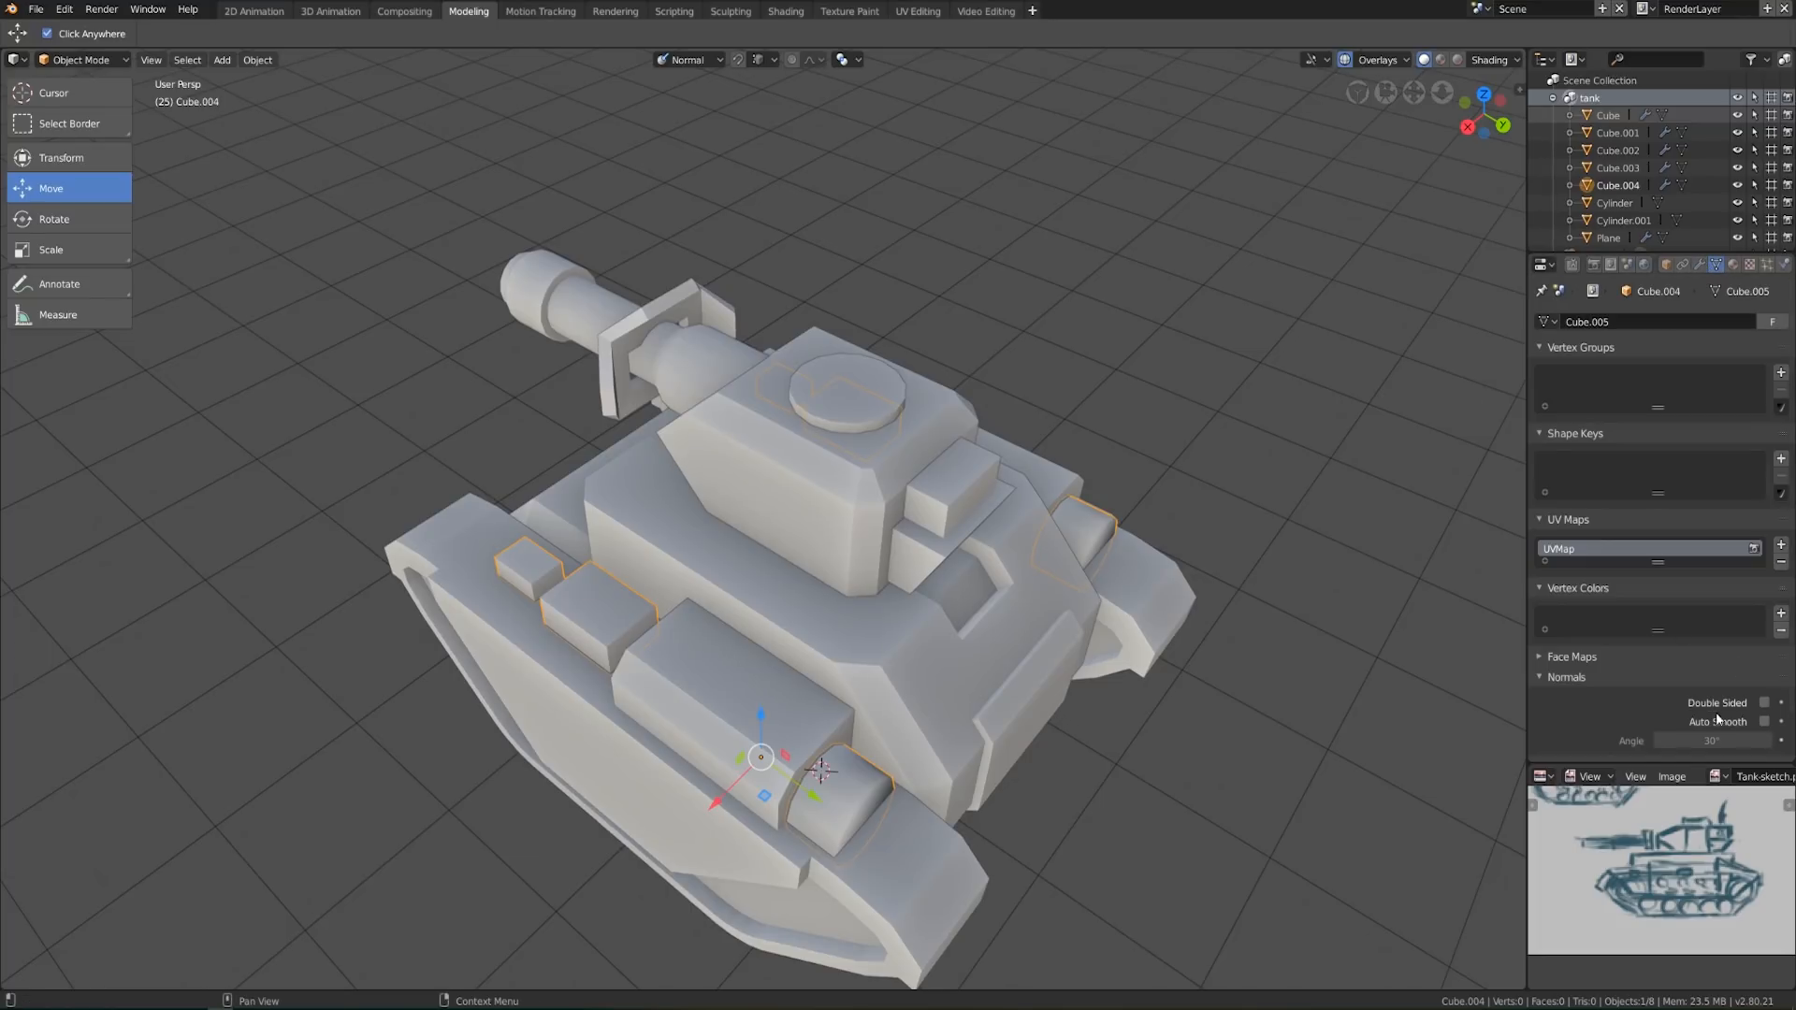
click(1763, 721)
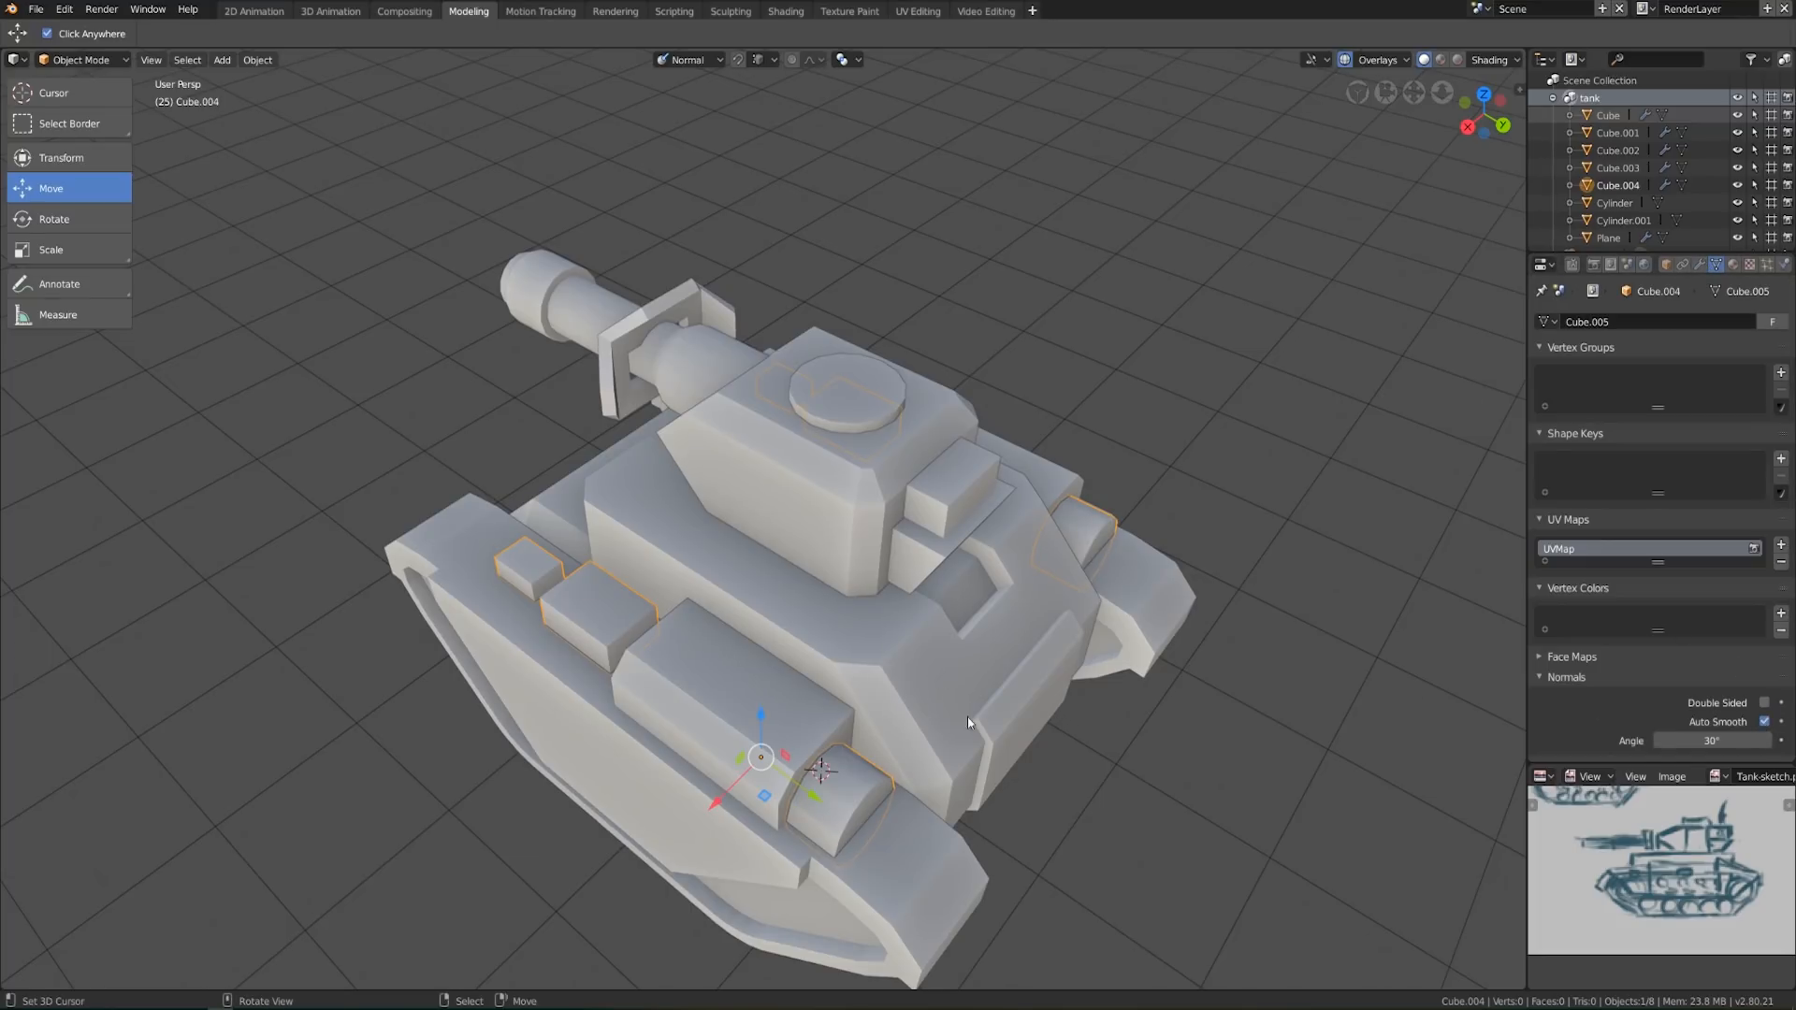
drag(1710, 740, 1717, 740)
key(Tab)
key(Tab)
key(alt+a)
middle_drag(1188, 648, 872, 618)
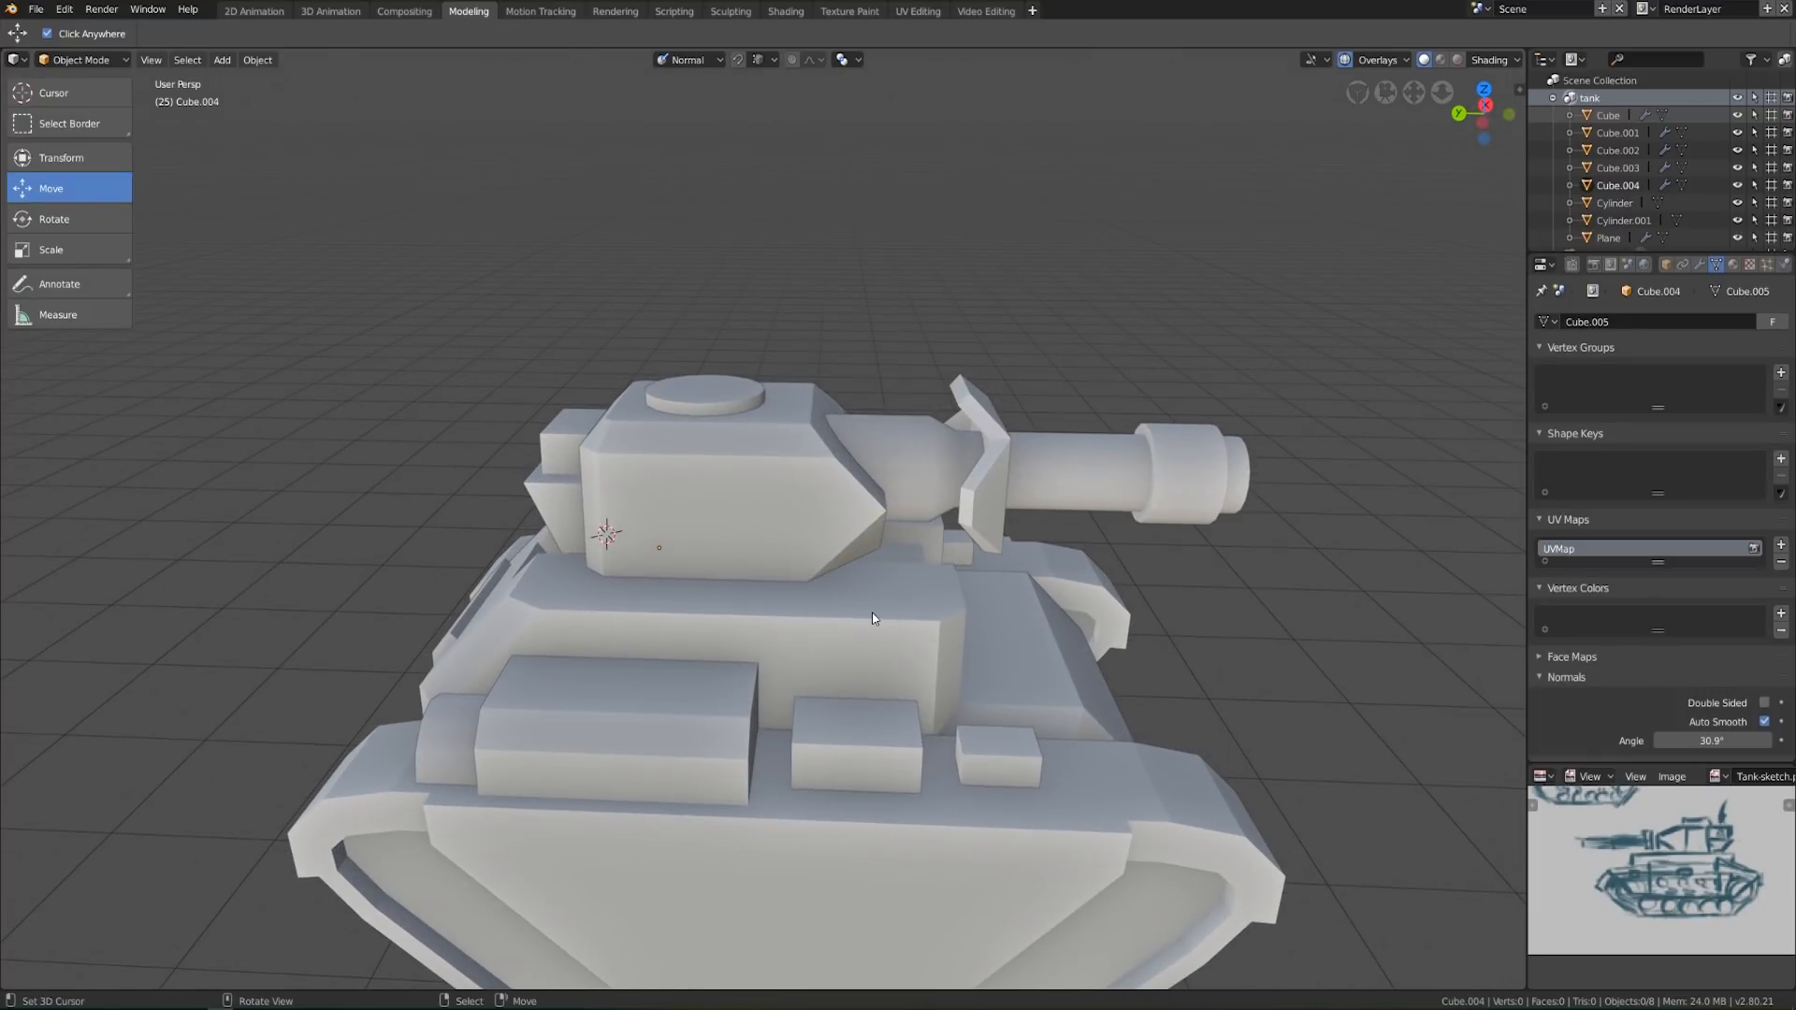
Lower the gun shield slightly along the Z axis
click(813, 494)
scroll(808, 622, down, 3)
middle_drag(806, 630, 962, 514)
scroll(701, 610, up, 3)
right_click(806, 510)
key(z)
drag(961, 578, 961, 626)
middle_drag(961, 626, 884, 651)
key(alt+a)
middle_drag(1094, 694, 1030, 678)
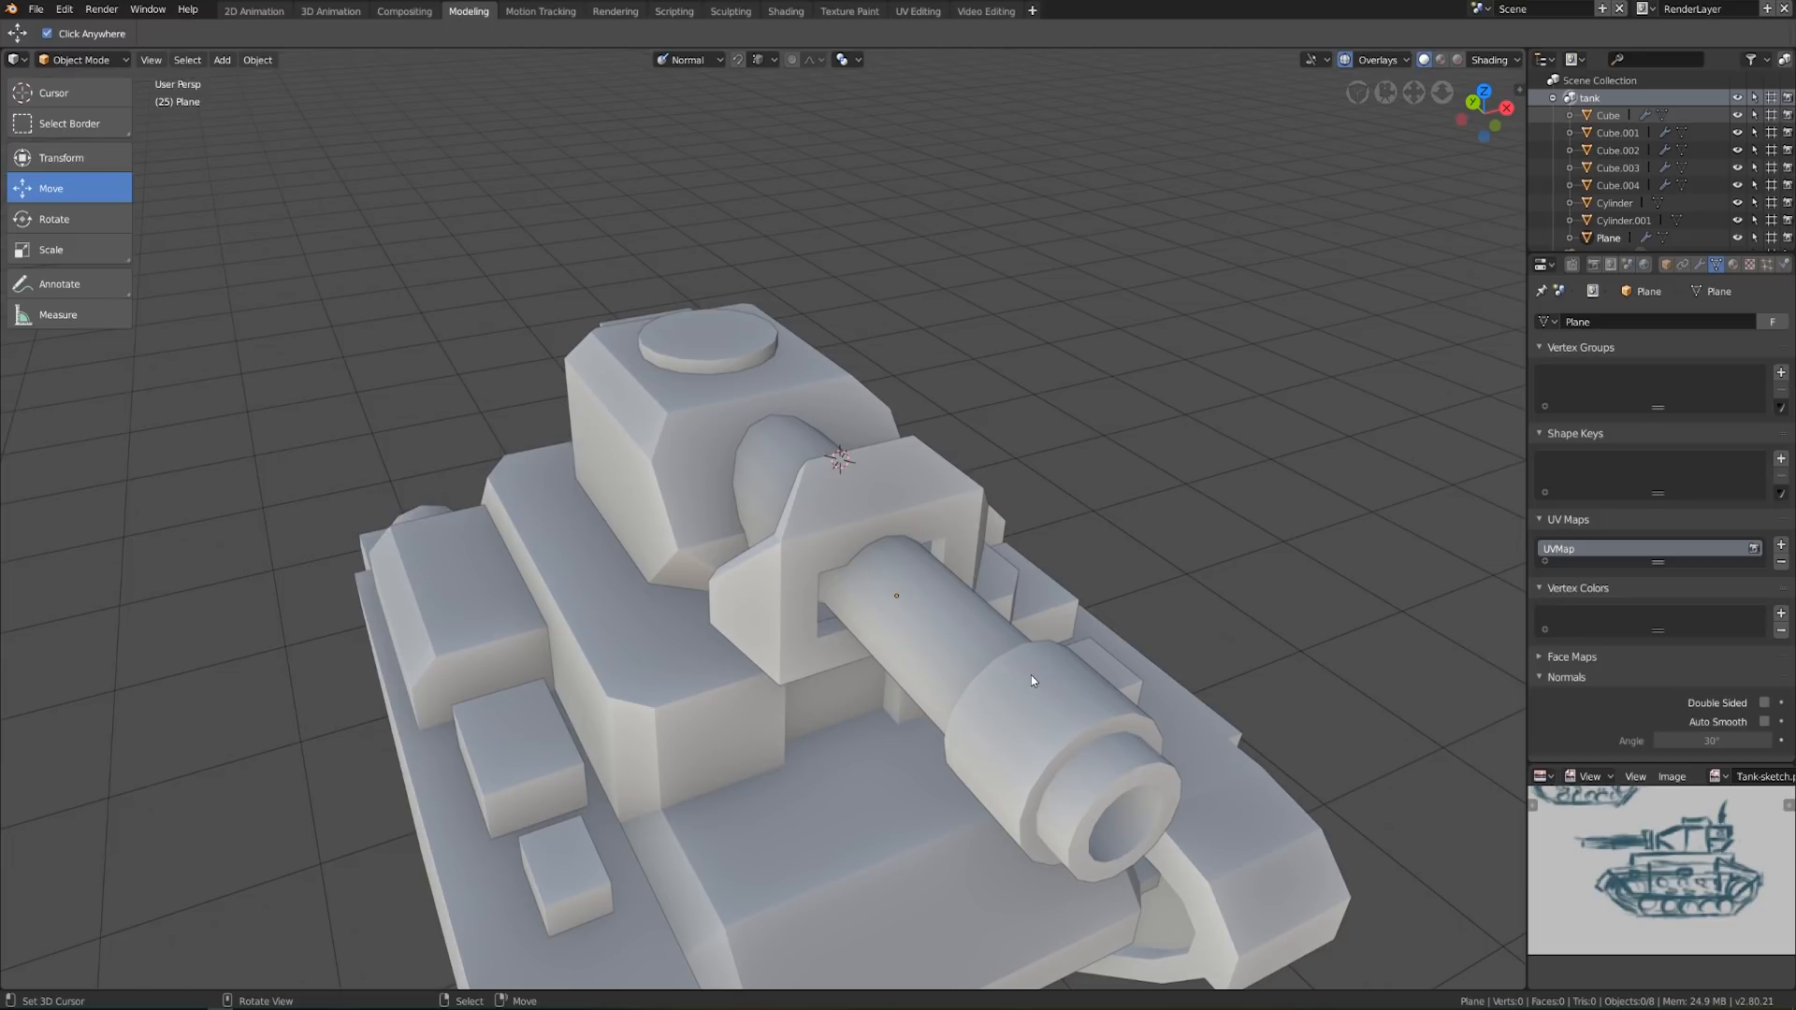
Parent the barrel, gun shield, hatch and rear turret boxes to the turret body using the Object type
middle_drag(1030, 675, 1100, 715)
click(1164, 672)
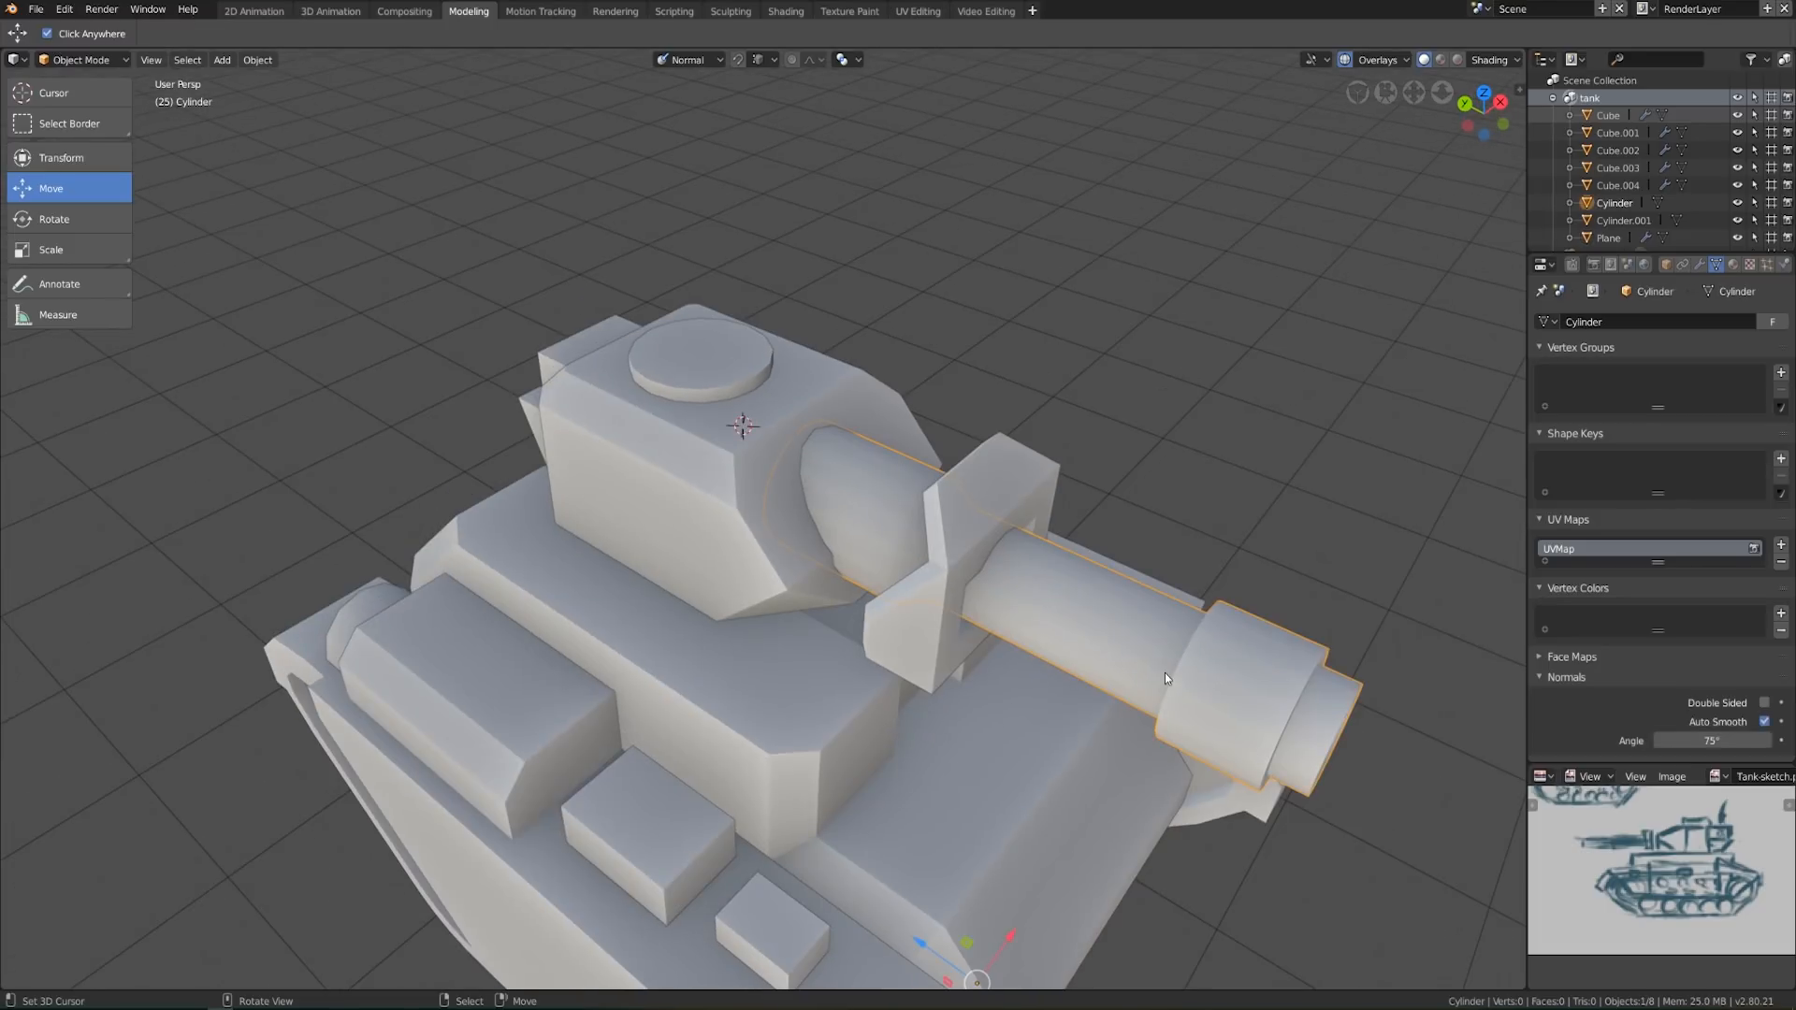
middle_drag(1019, 500, 524, 439)
shift+click(620, 531)
shift+click(774, 348)
shift+click(743, 503)
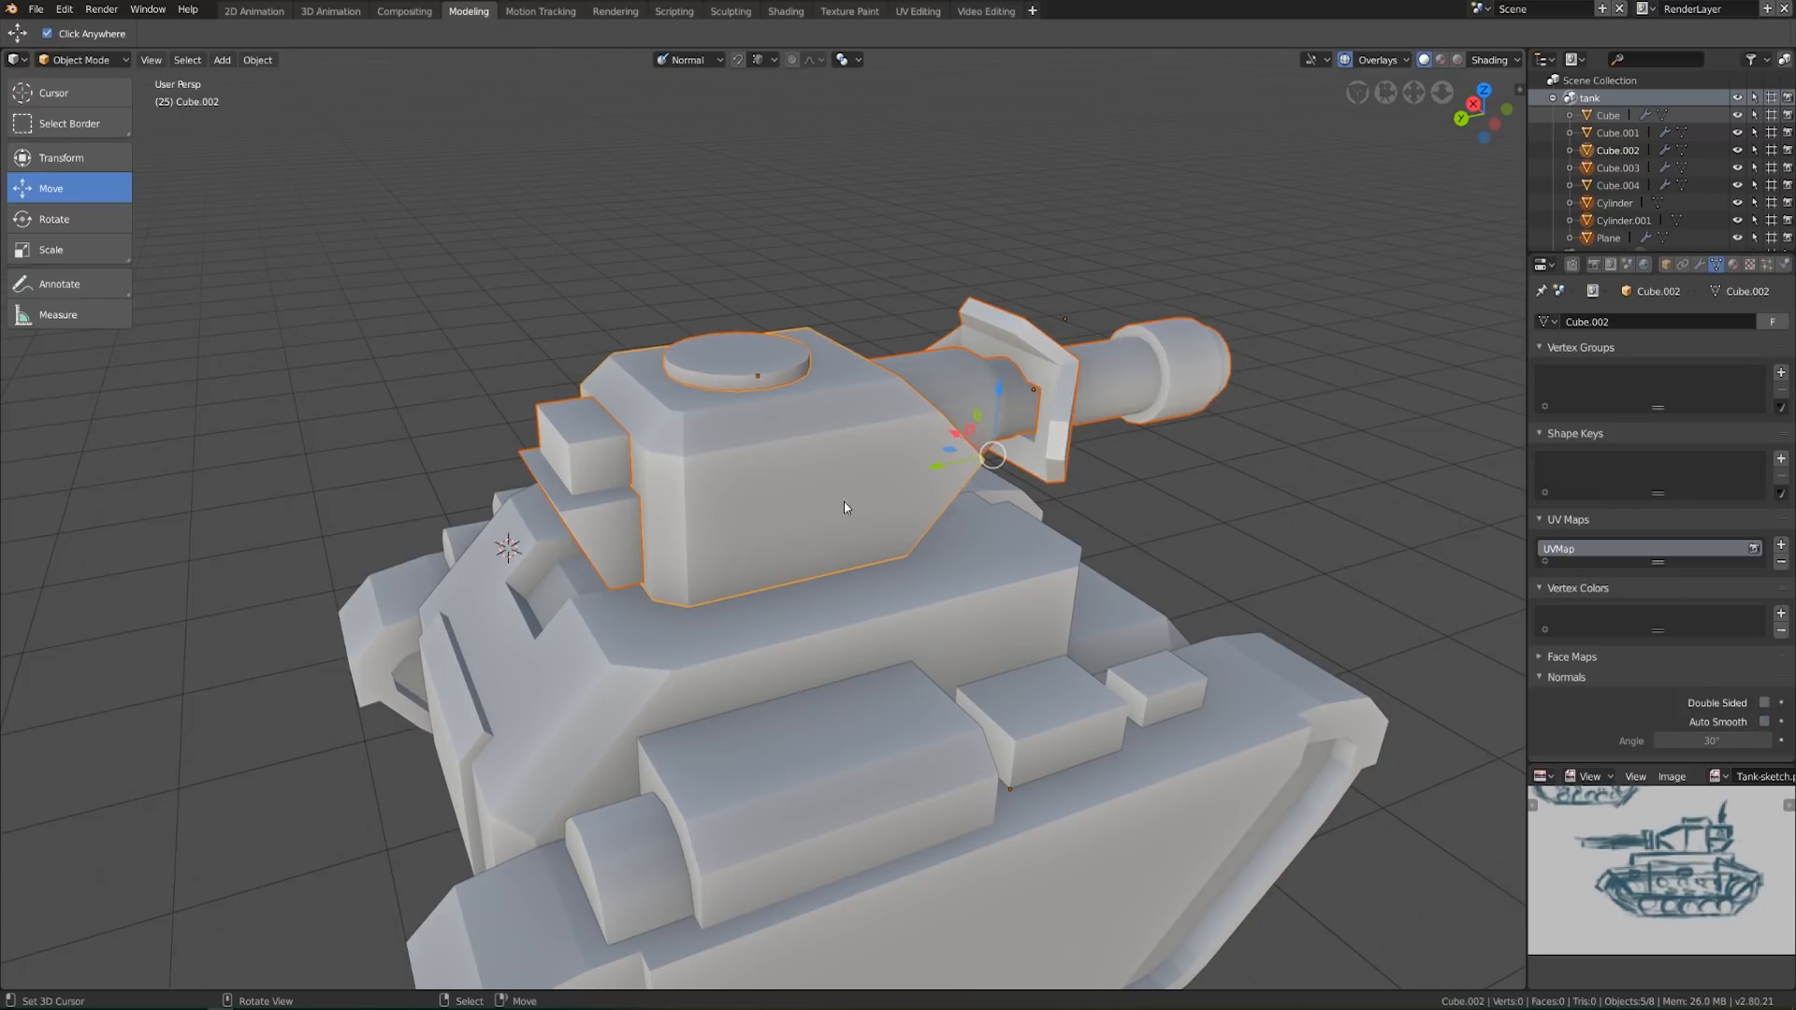
key(ctrl+p)
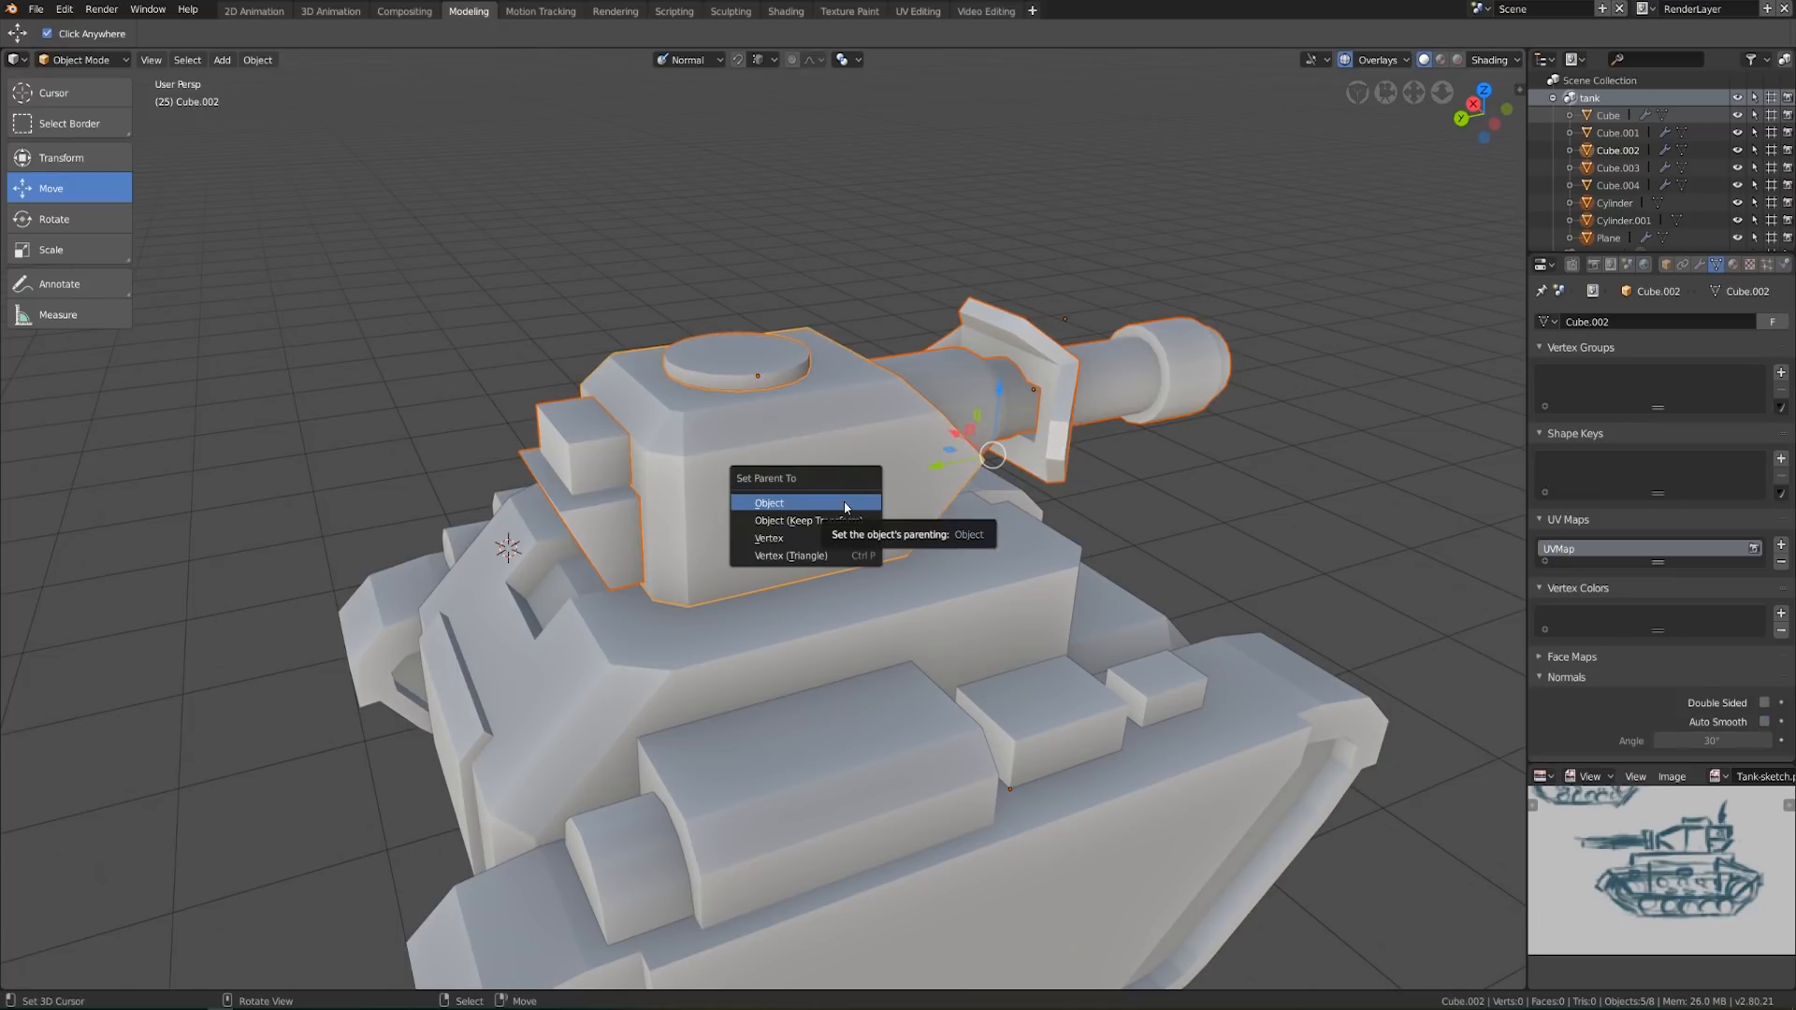
click(843, 502)
Check how the turret body and its attached parts rotate about the global Z axis
right_click(843, 502)
right_click(844, 503)
right_click(846, 413)
key(r)
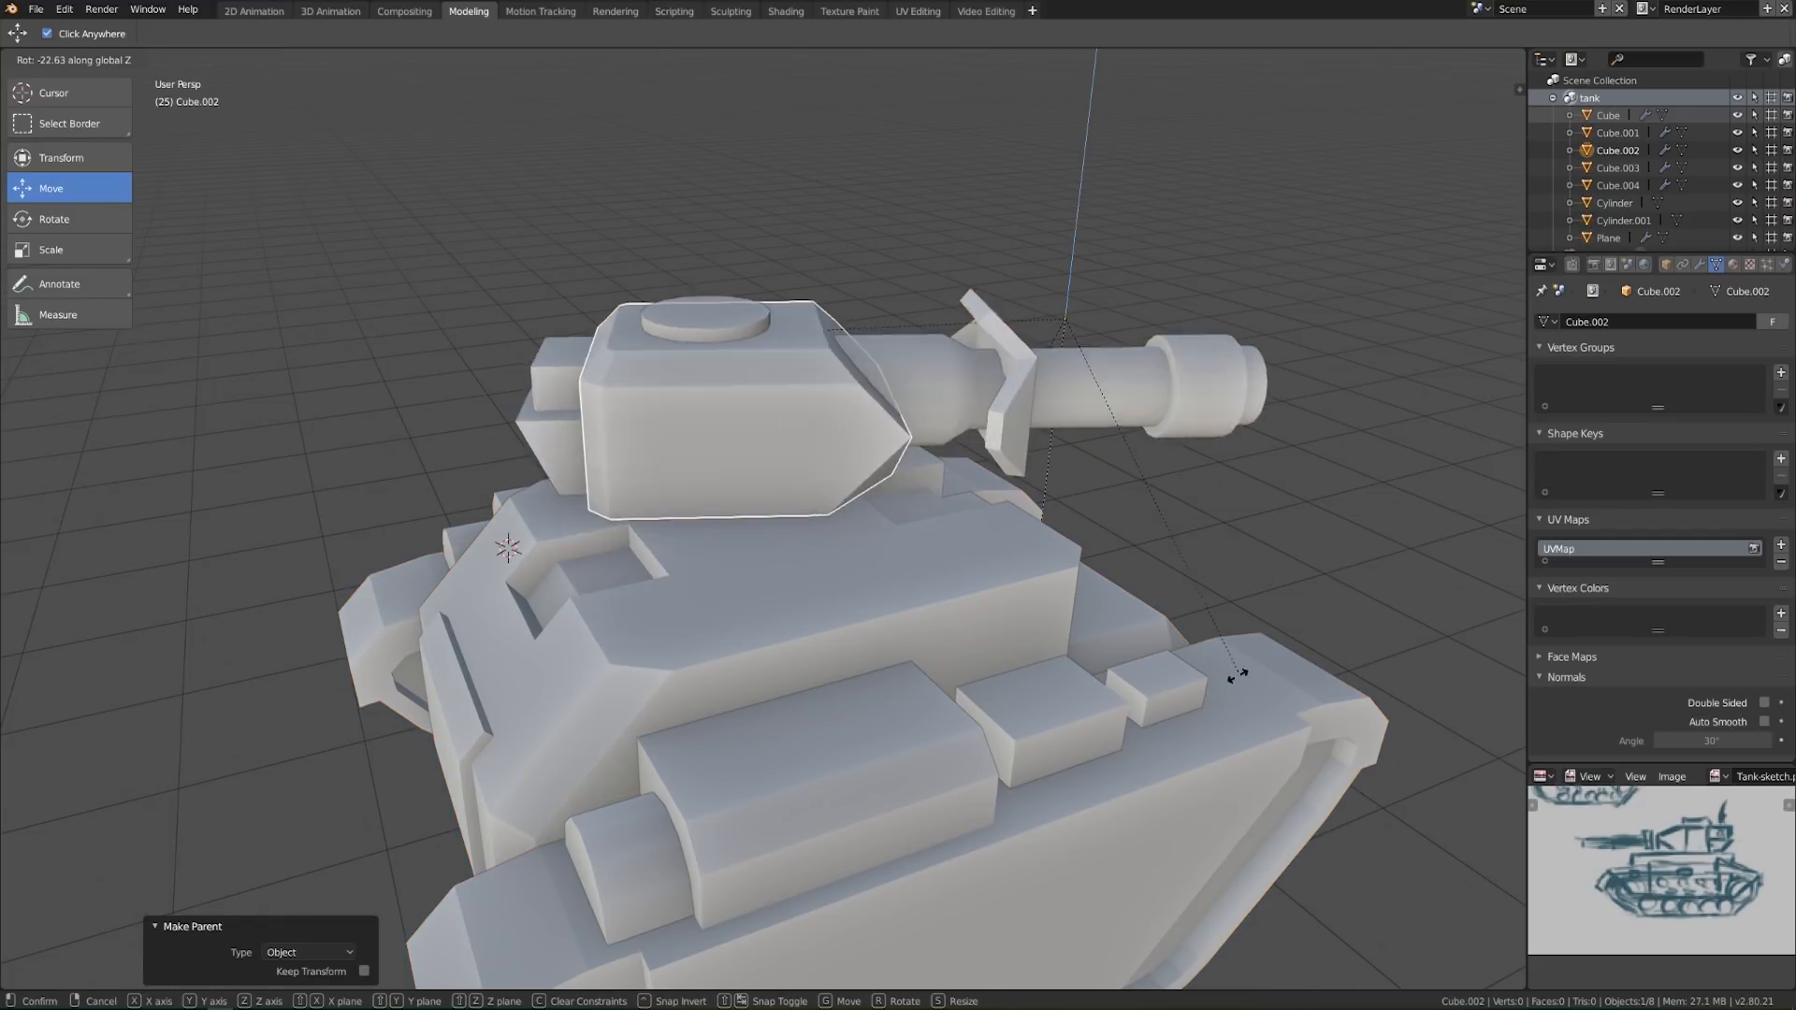
right_click(1164, 488)
middle_drag(1015, 426, 919, 511)
middle_drag(1279, 625, 898, 622)
Snap the 3D cursor to the midpoint of two centreline vertices on the turret body's bottom edge
key(Tab)
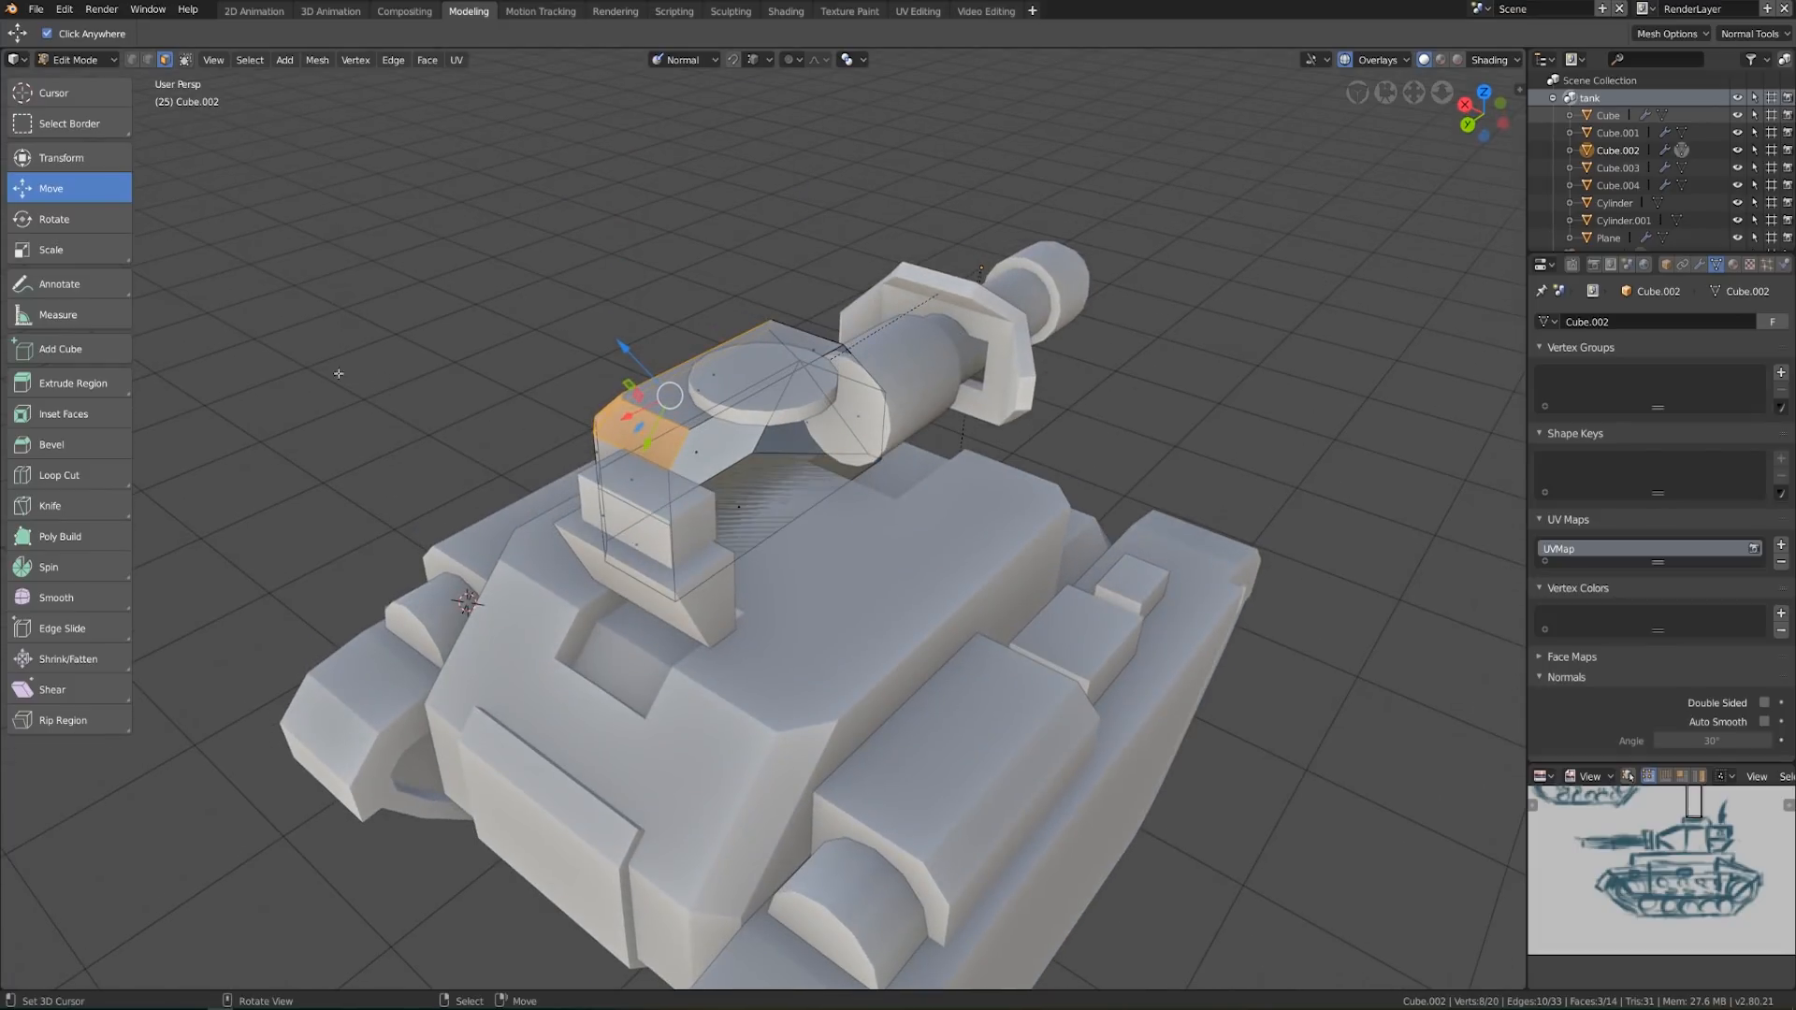
right_click(678, 603)
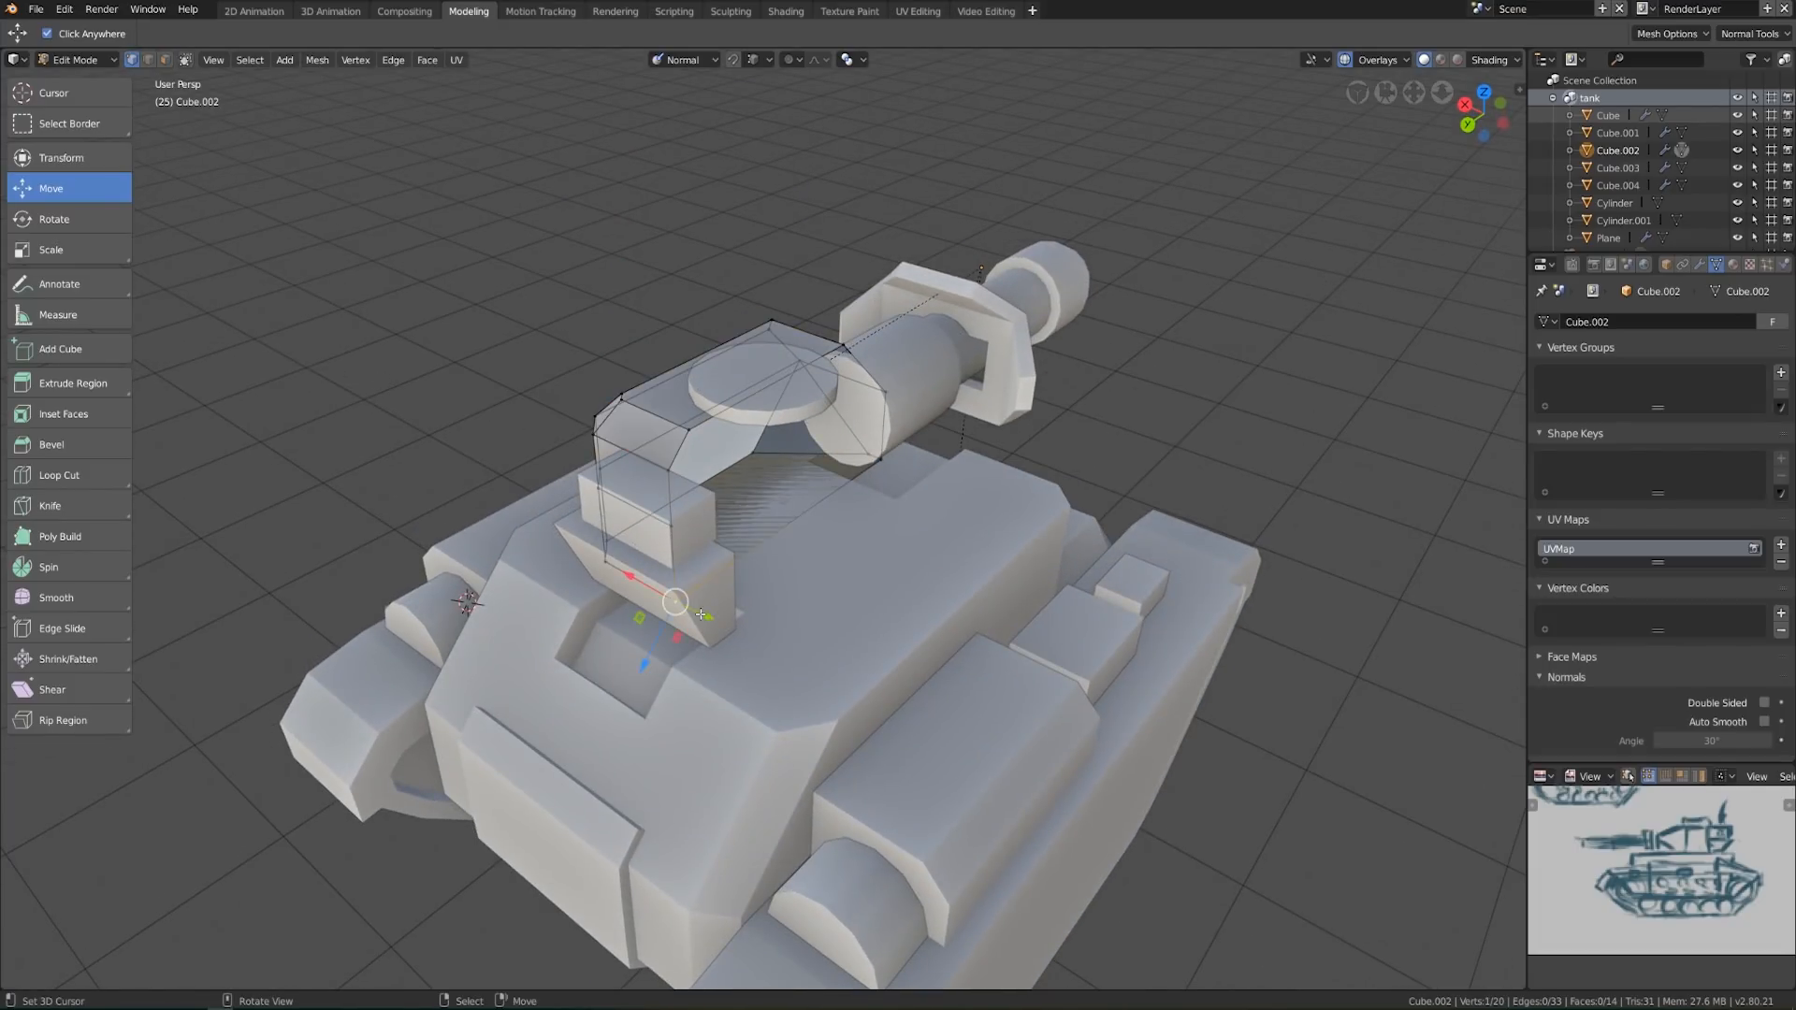
scroll(868, 563, up, 2)
middle_drag(868, 563, 763, 540)
shift+right_click(959, 521)
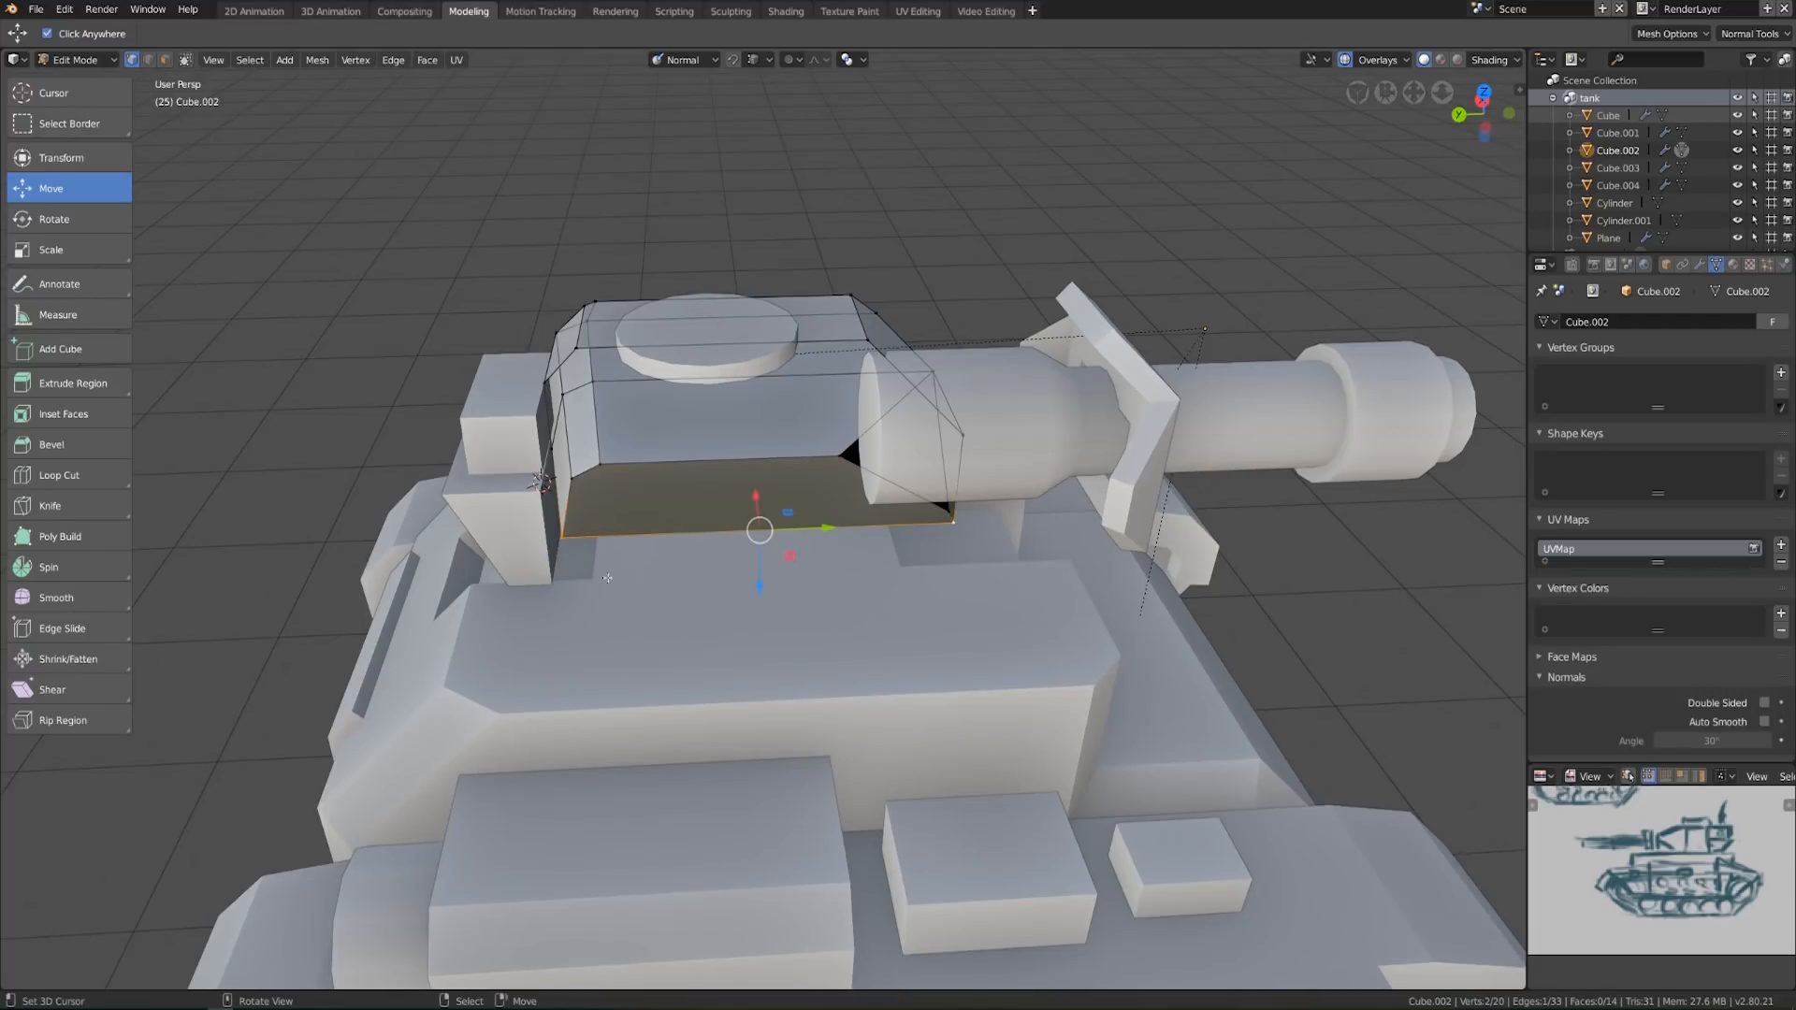
key(shift+s)
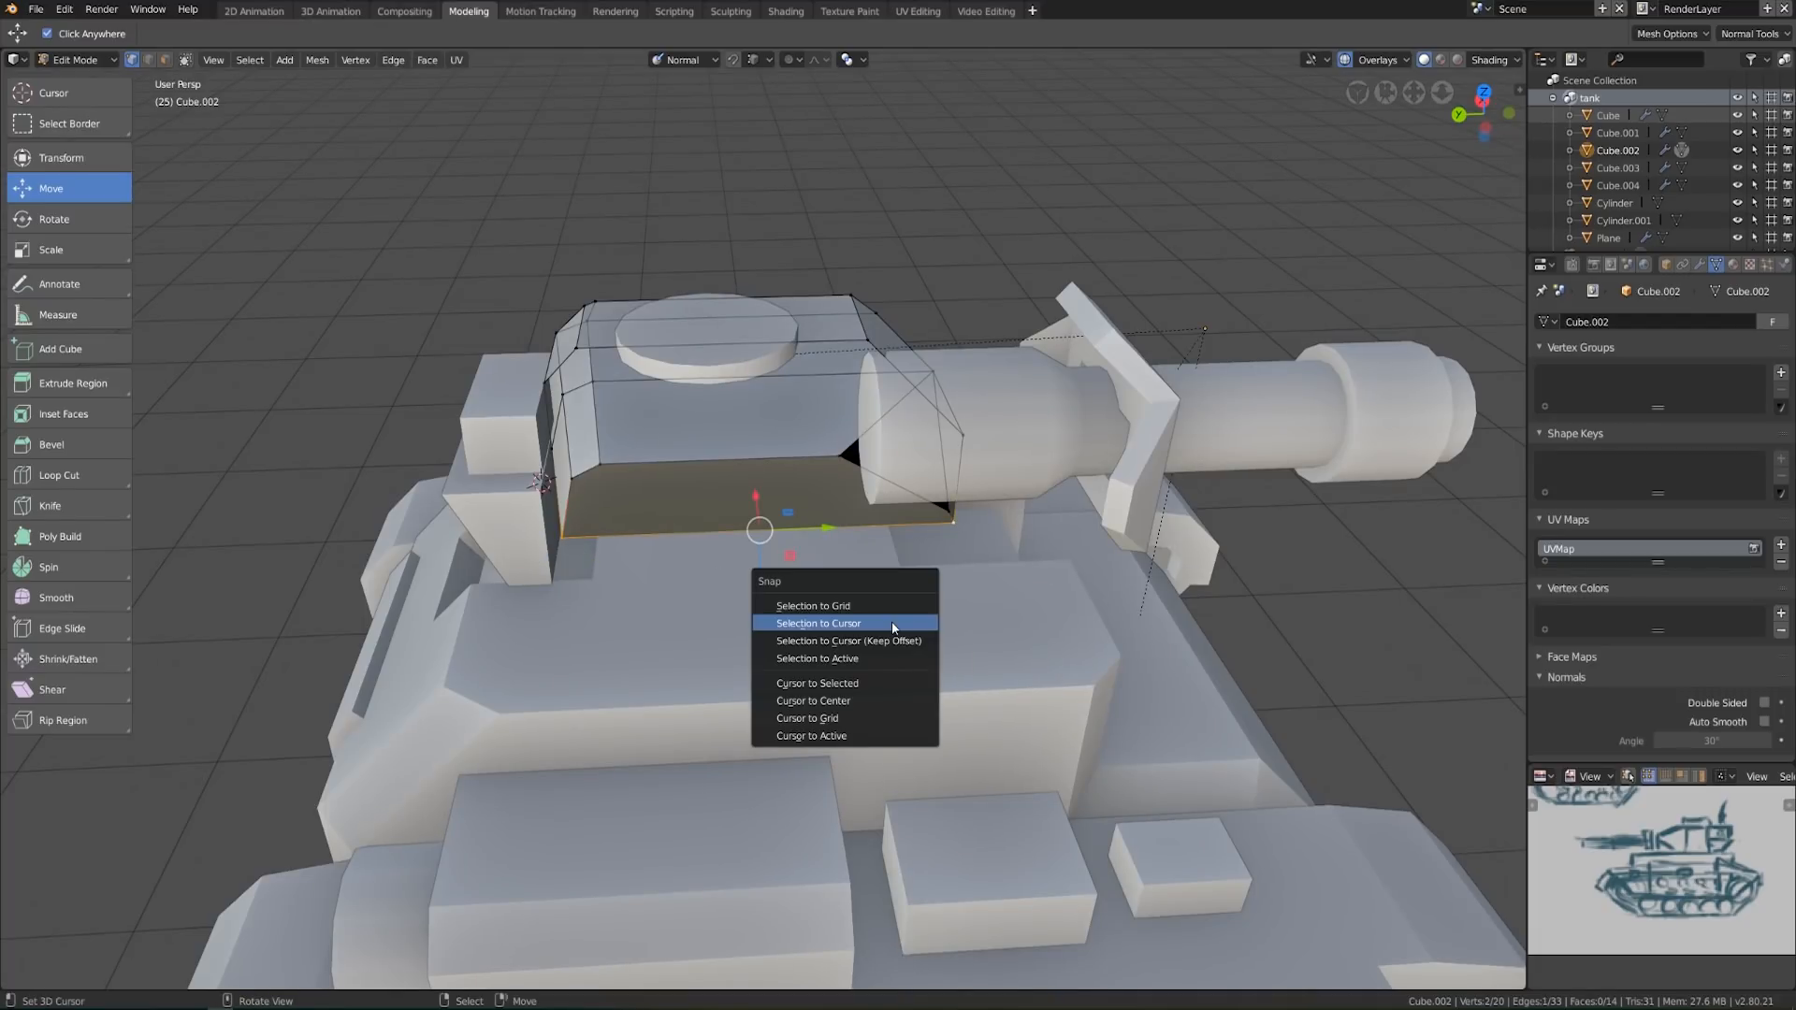
click(800, 687)
Try to set the turret body's origin to the 3D cursor while its parts are parented
key(Tab)
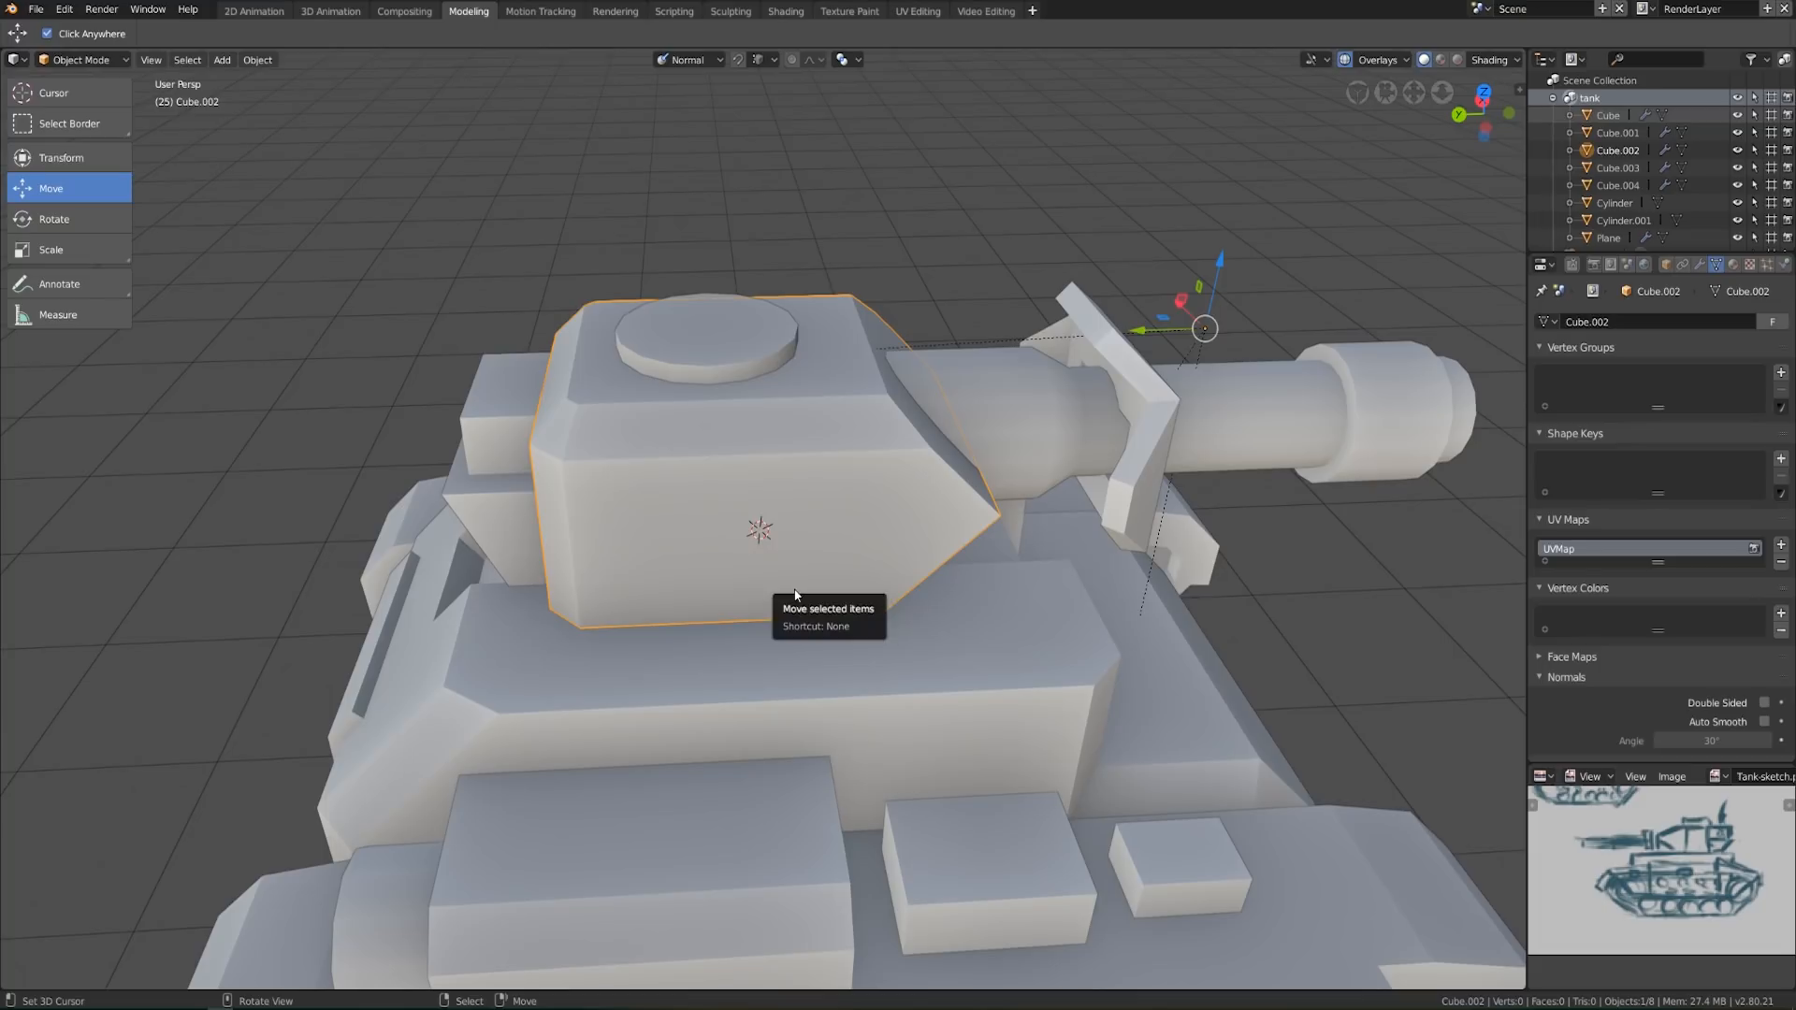
click(258, 59)
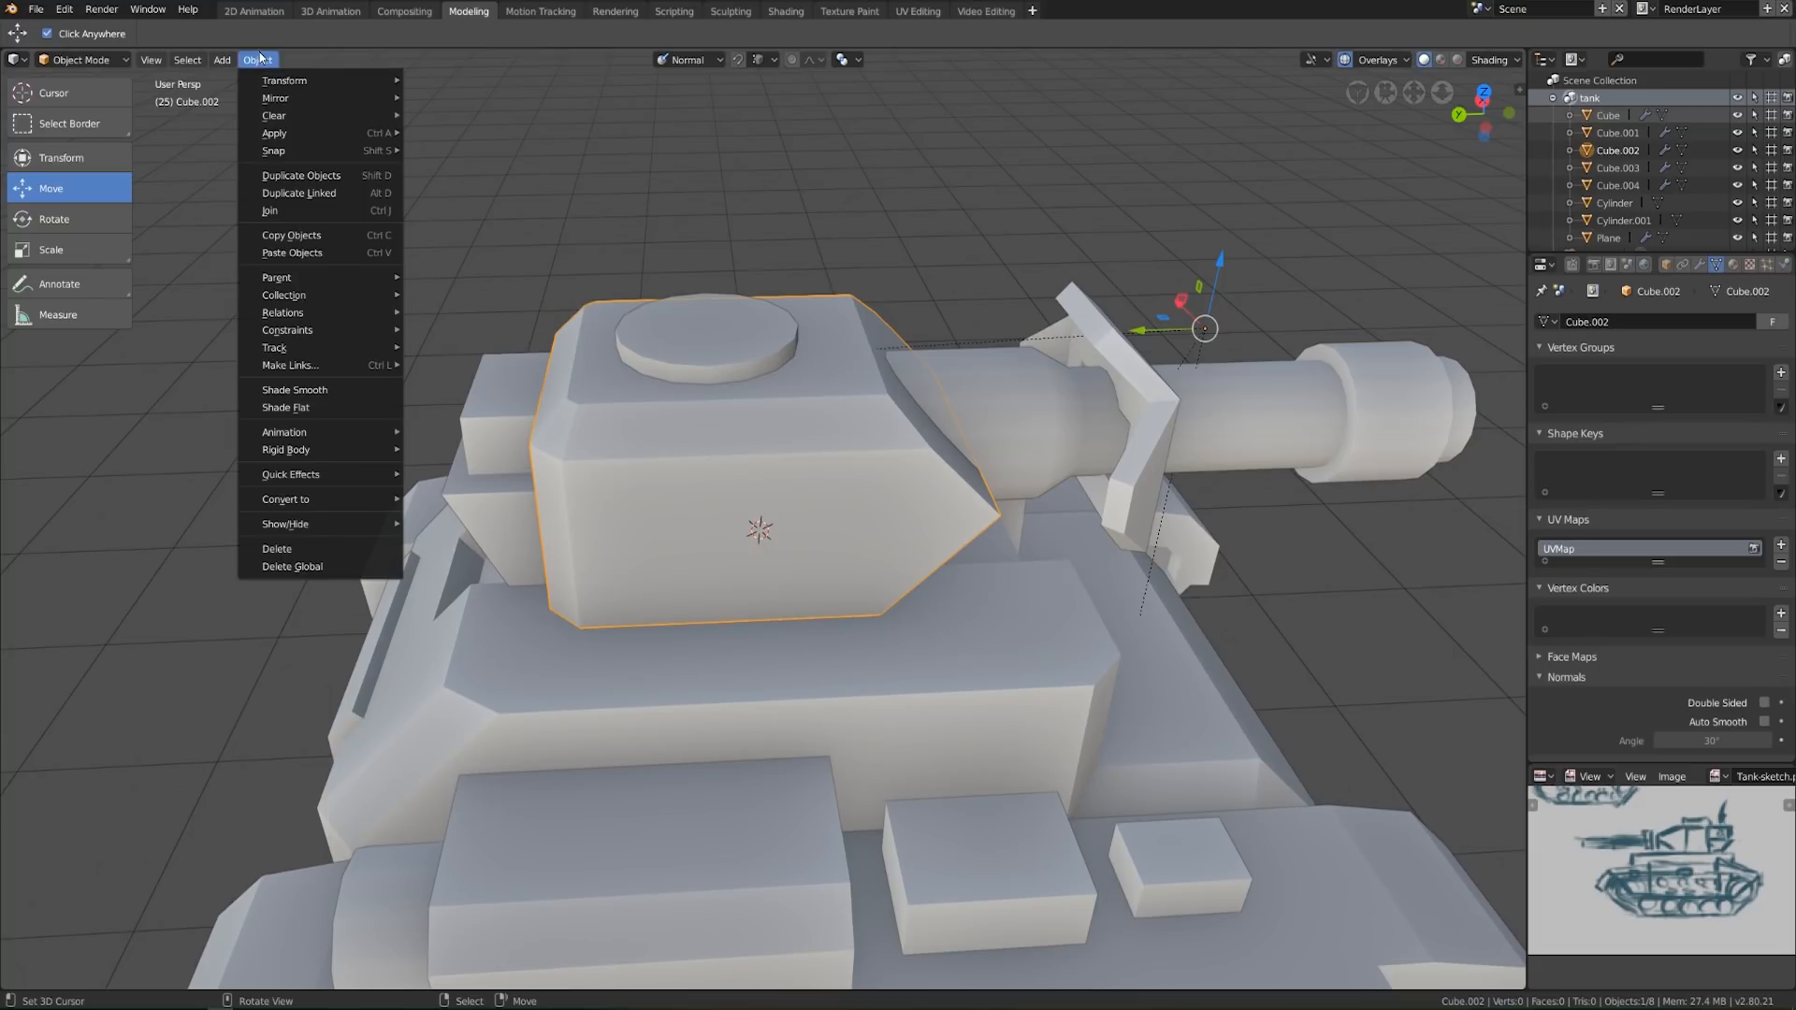
mouse_move(270, 82)
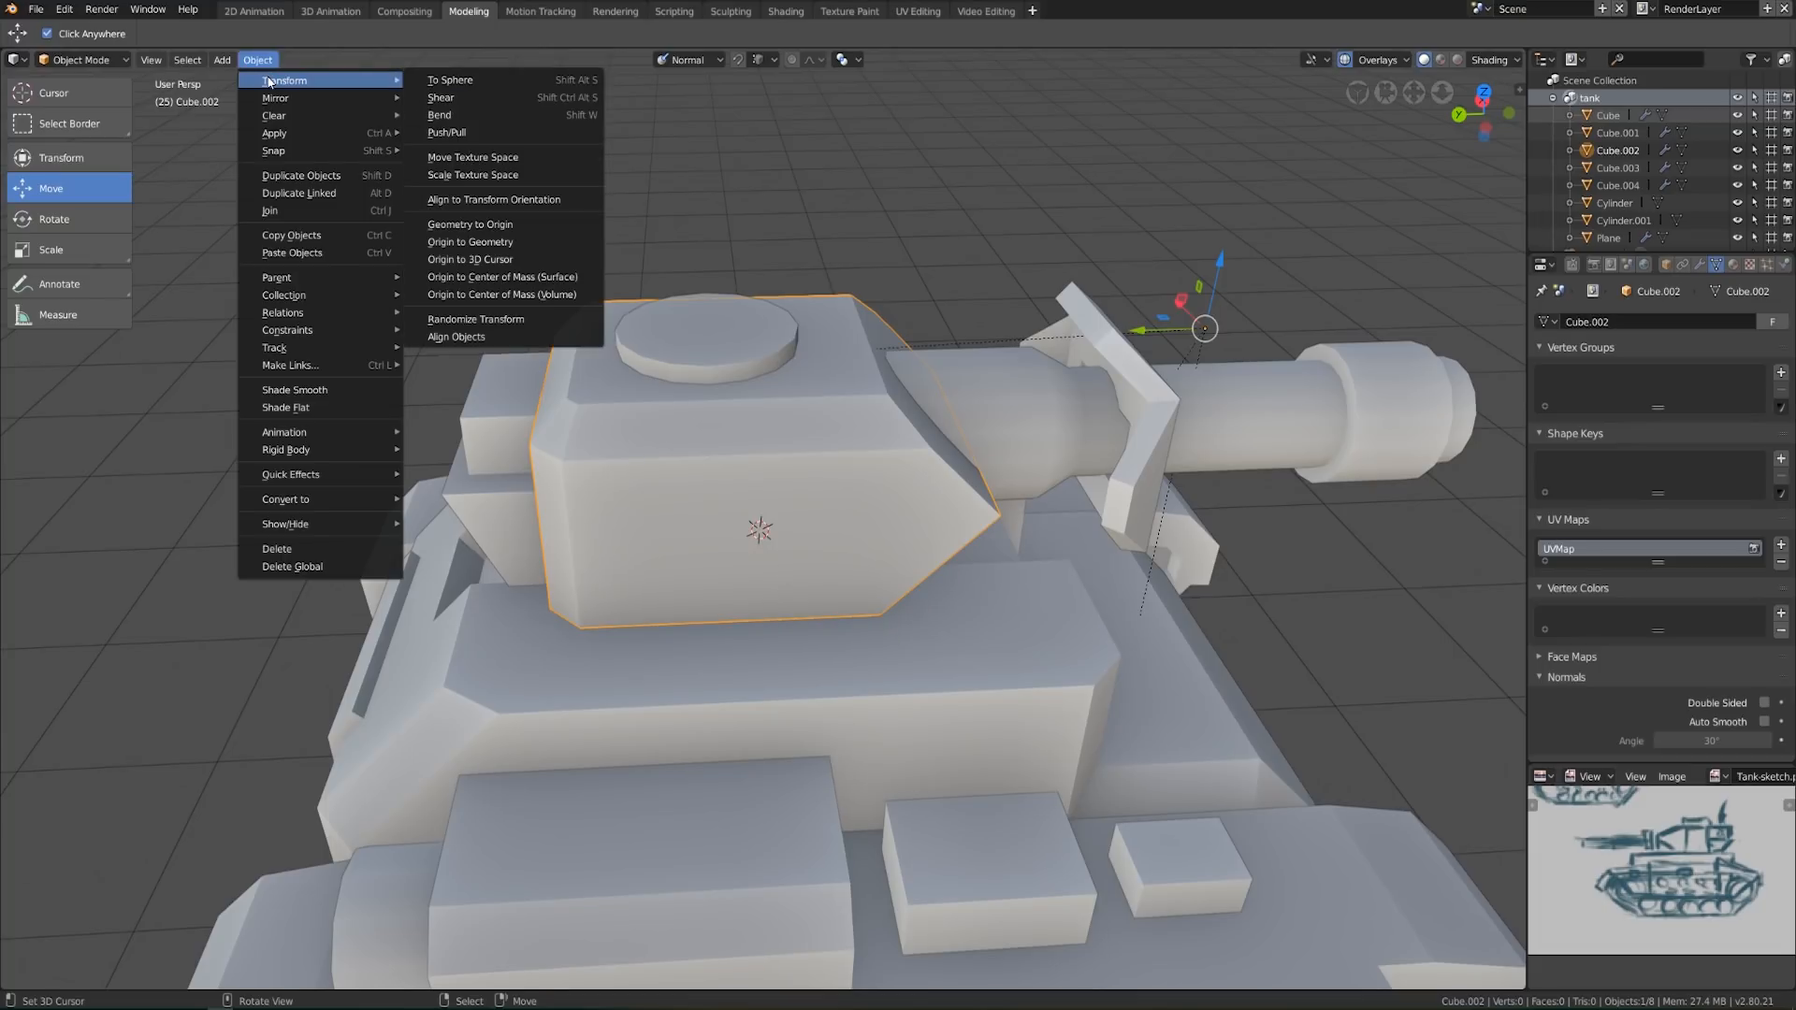
click(561, 261)
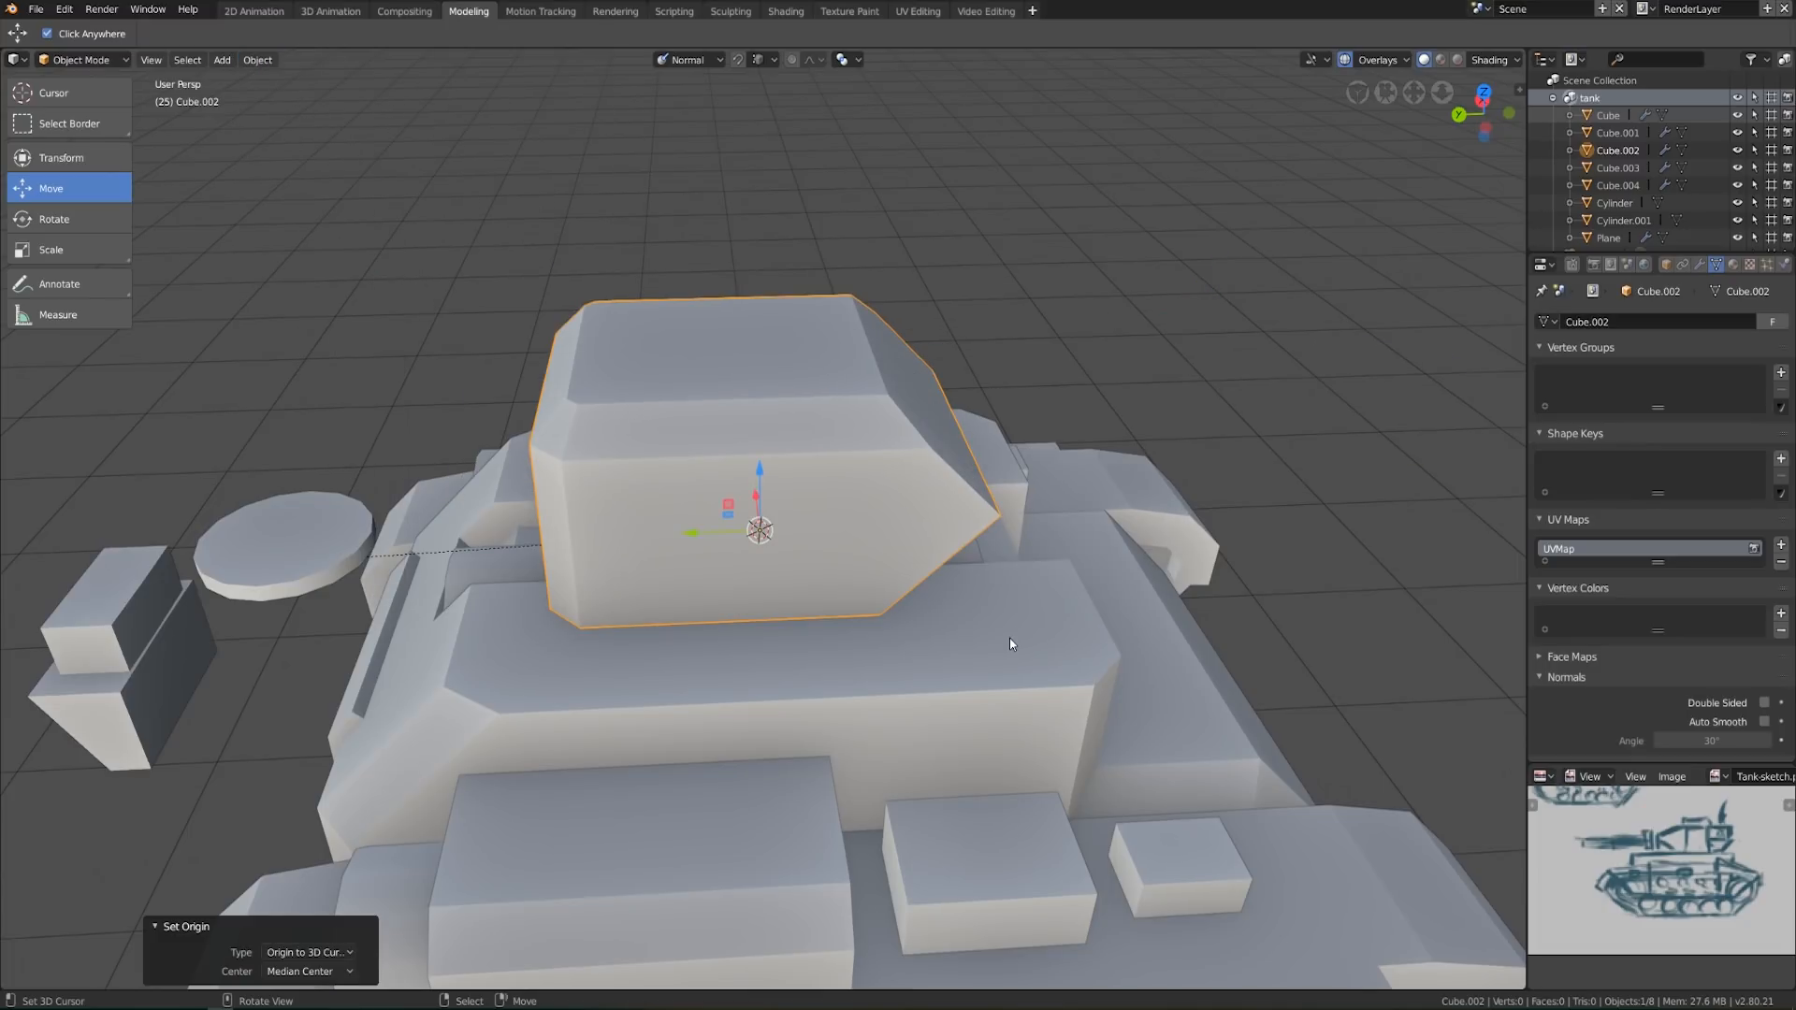
scroll(1008, 638, down, 5)
key(ctrl+z)
Clear the parenting of all turret parts while keeping their transformation
middle_drag(971, 558, 693, 385)
key(alt+z)
key(b)
drag(533, 300, 1203, 475)
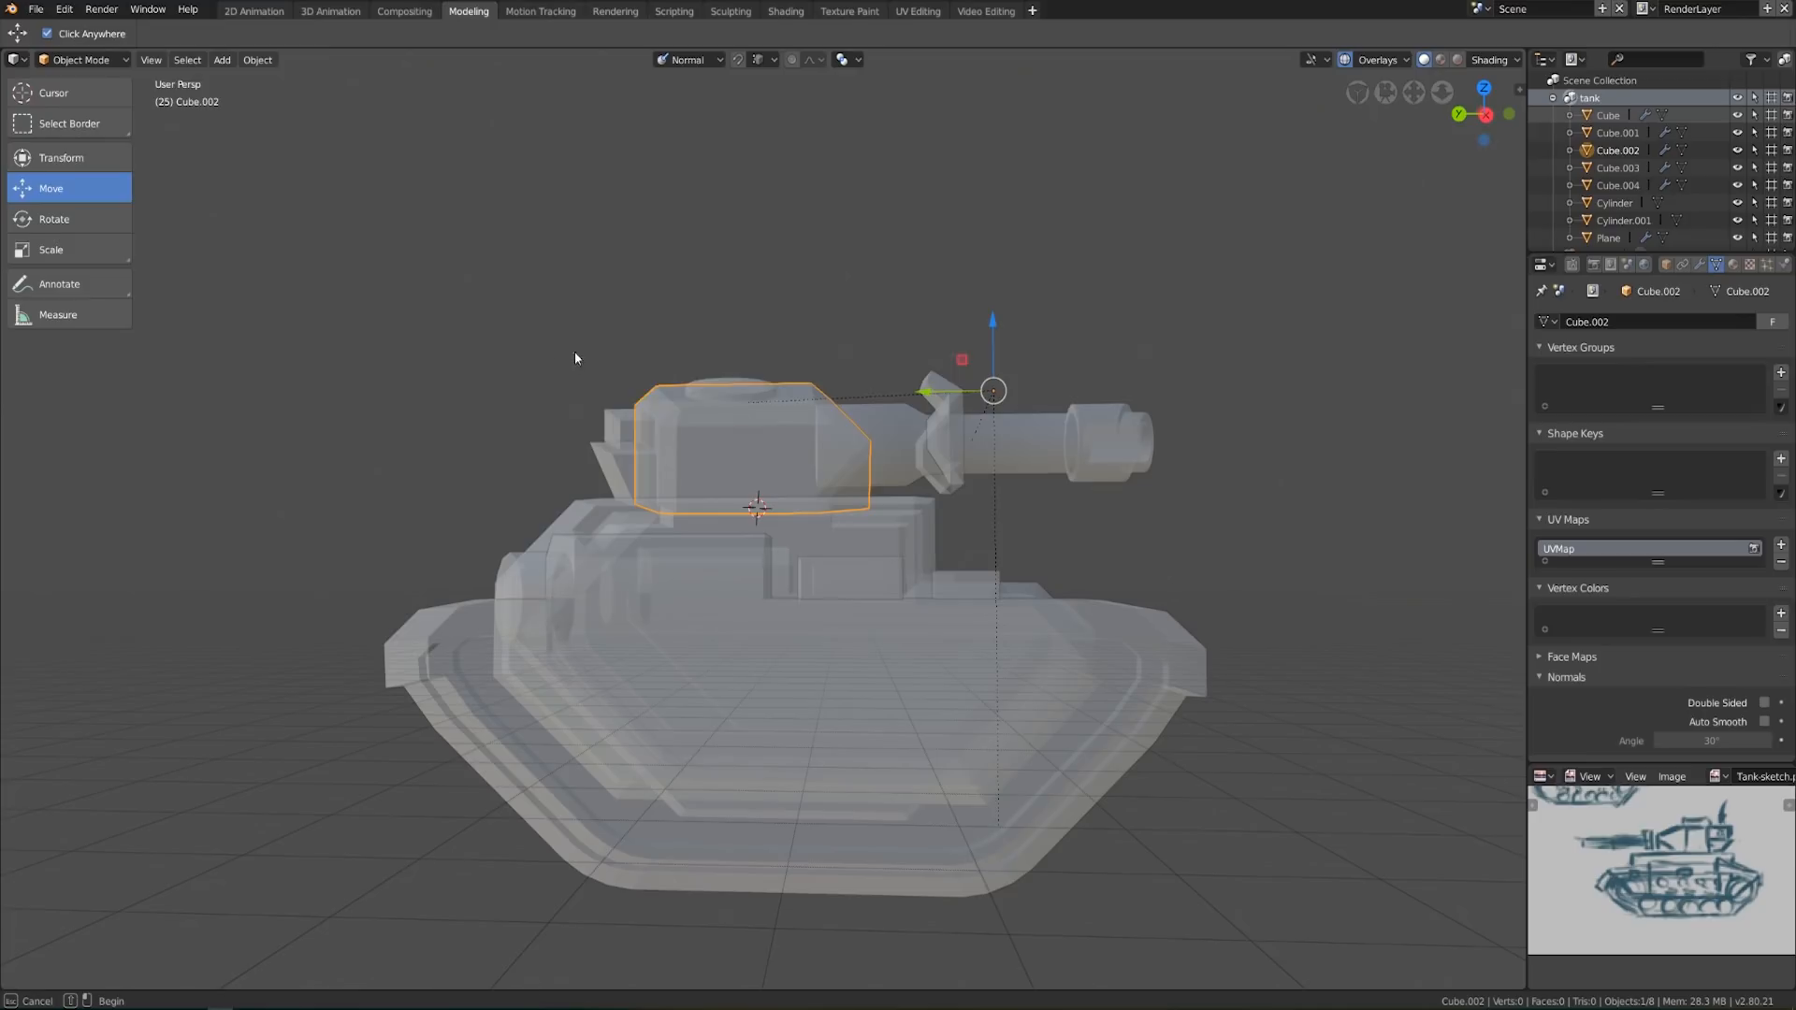
key(alt+z)
key(b)
drag(513, 281, 1266, 474)
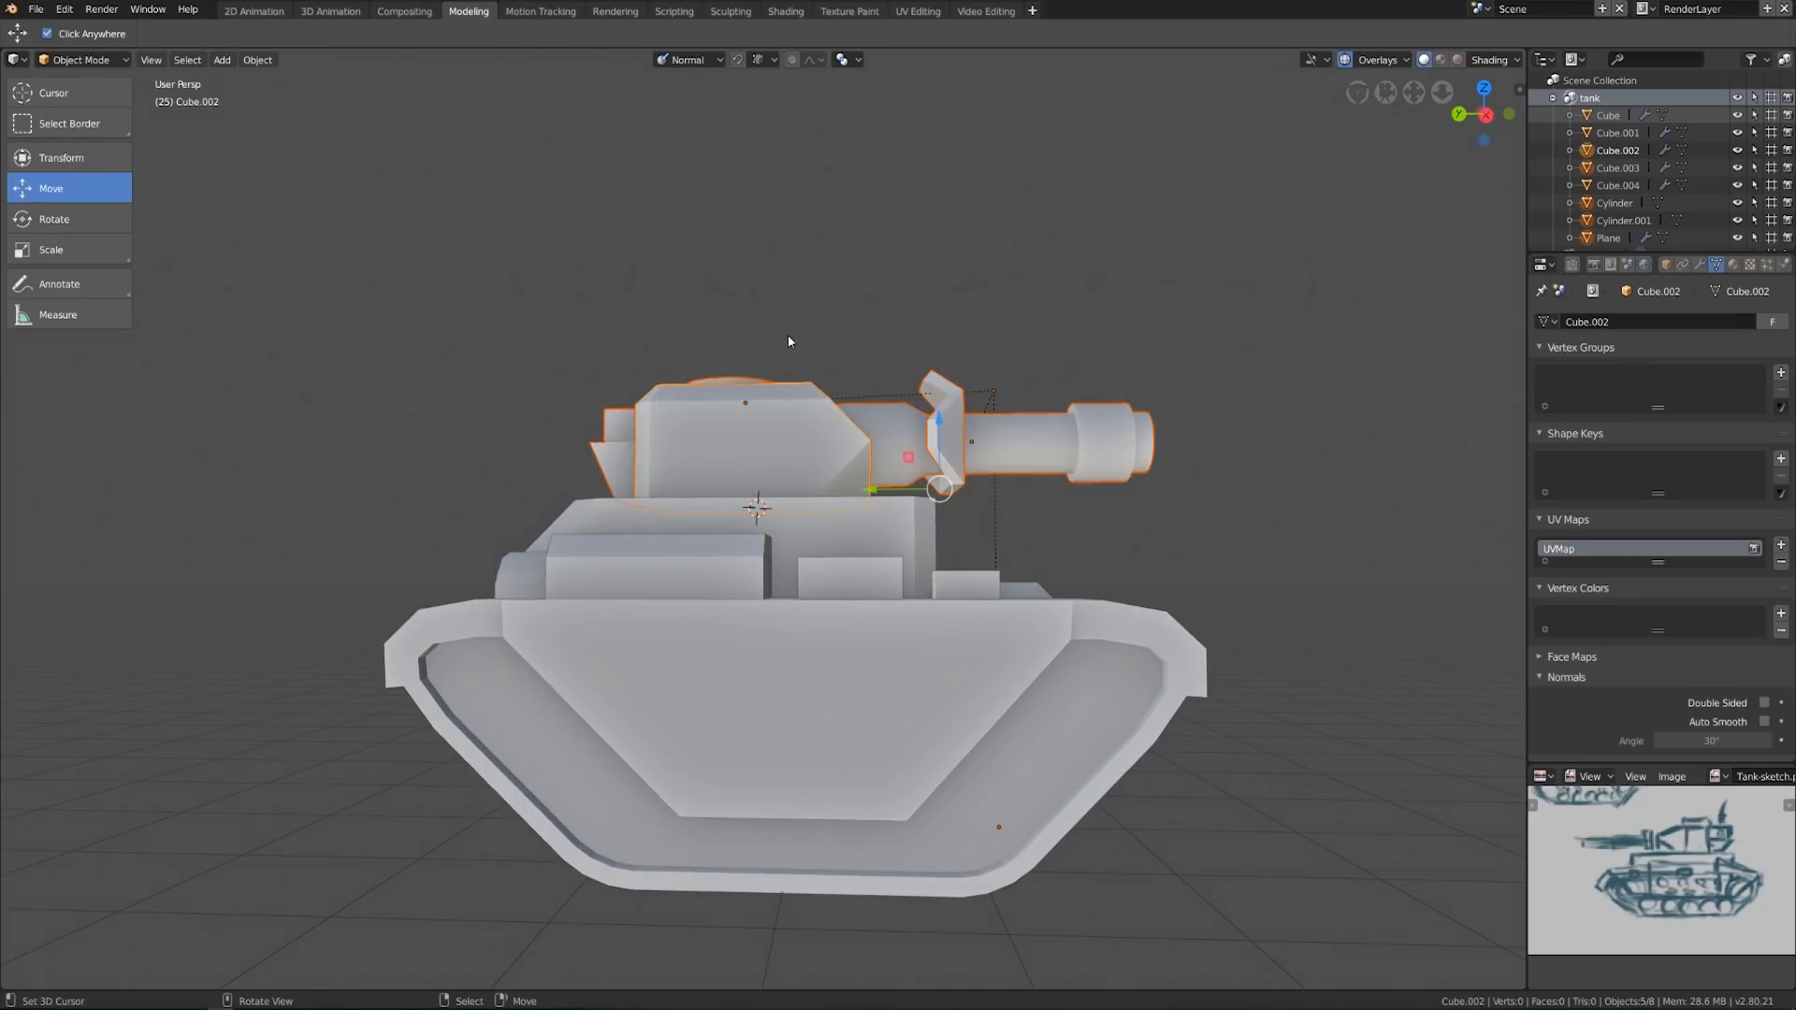
key(alt+z)
middle_drag(993, 449, 995, 515)
key(alt+p)
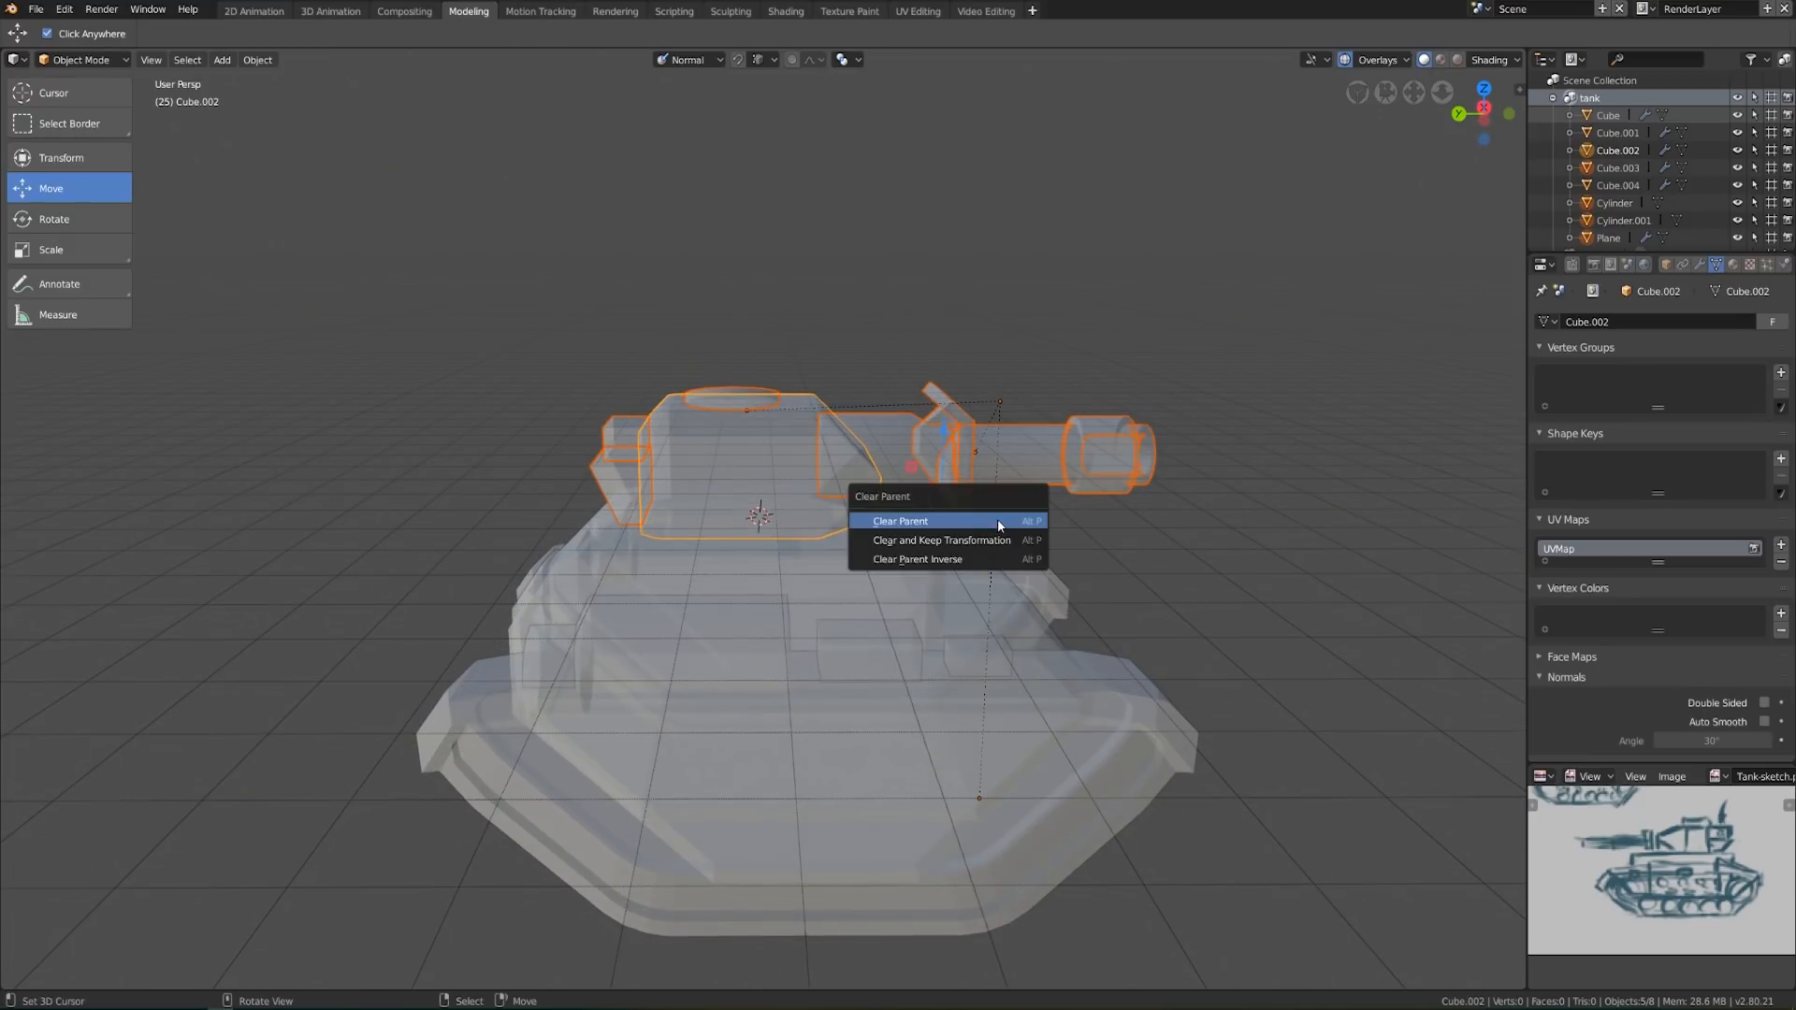
click(998, 541)
key(alt+z)
Set the unparented turret body's origin to the 3D cursor at its base
click(774, 470)
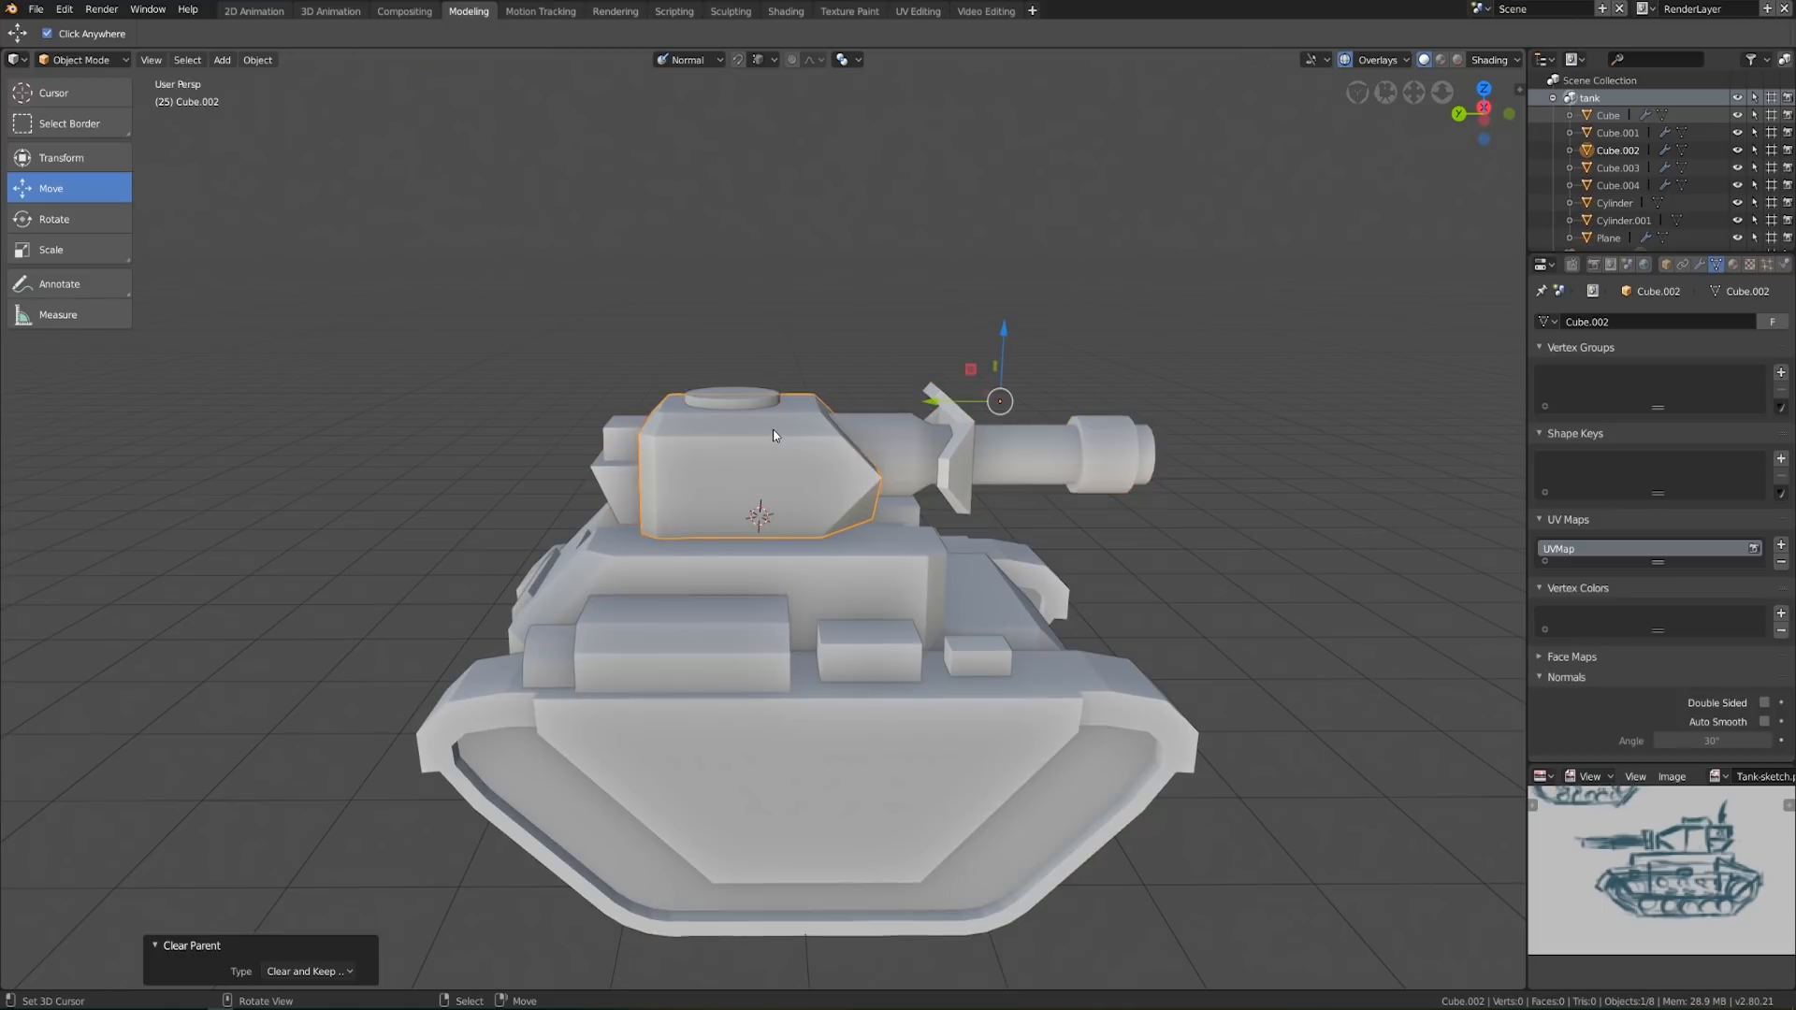
click(257, 60)
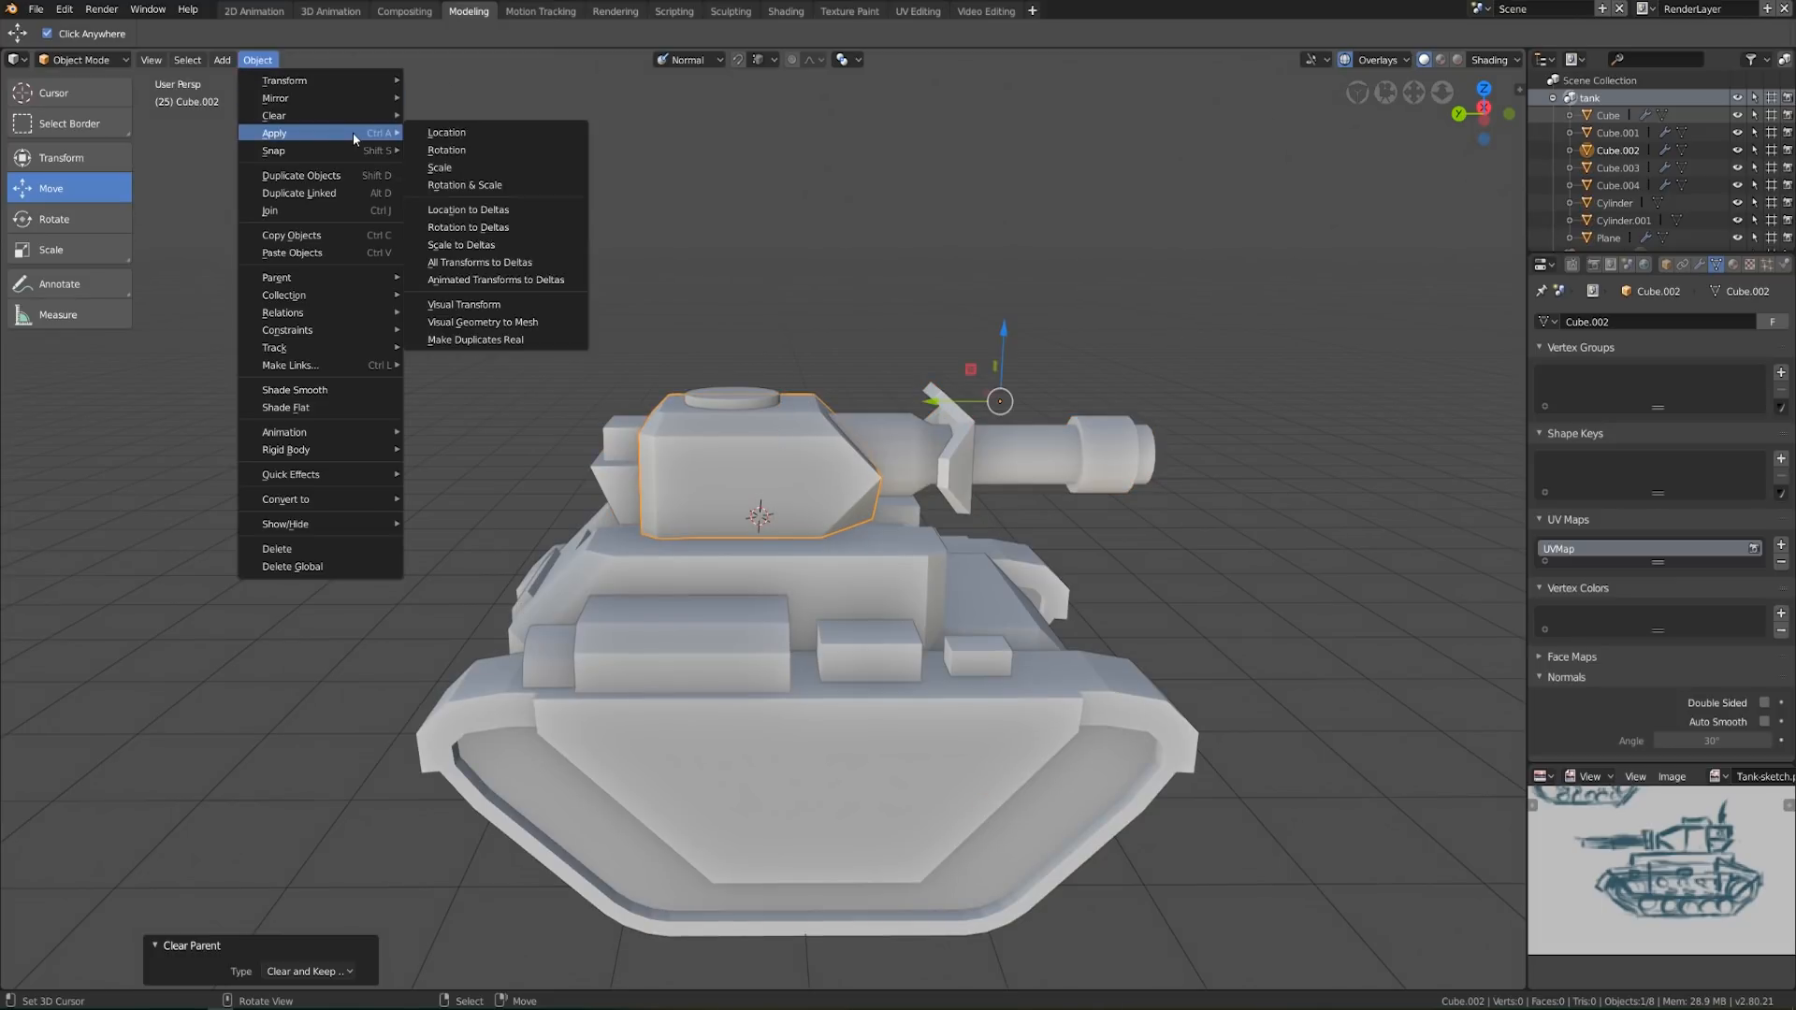
mouse_move(358, 75)
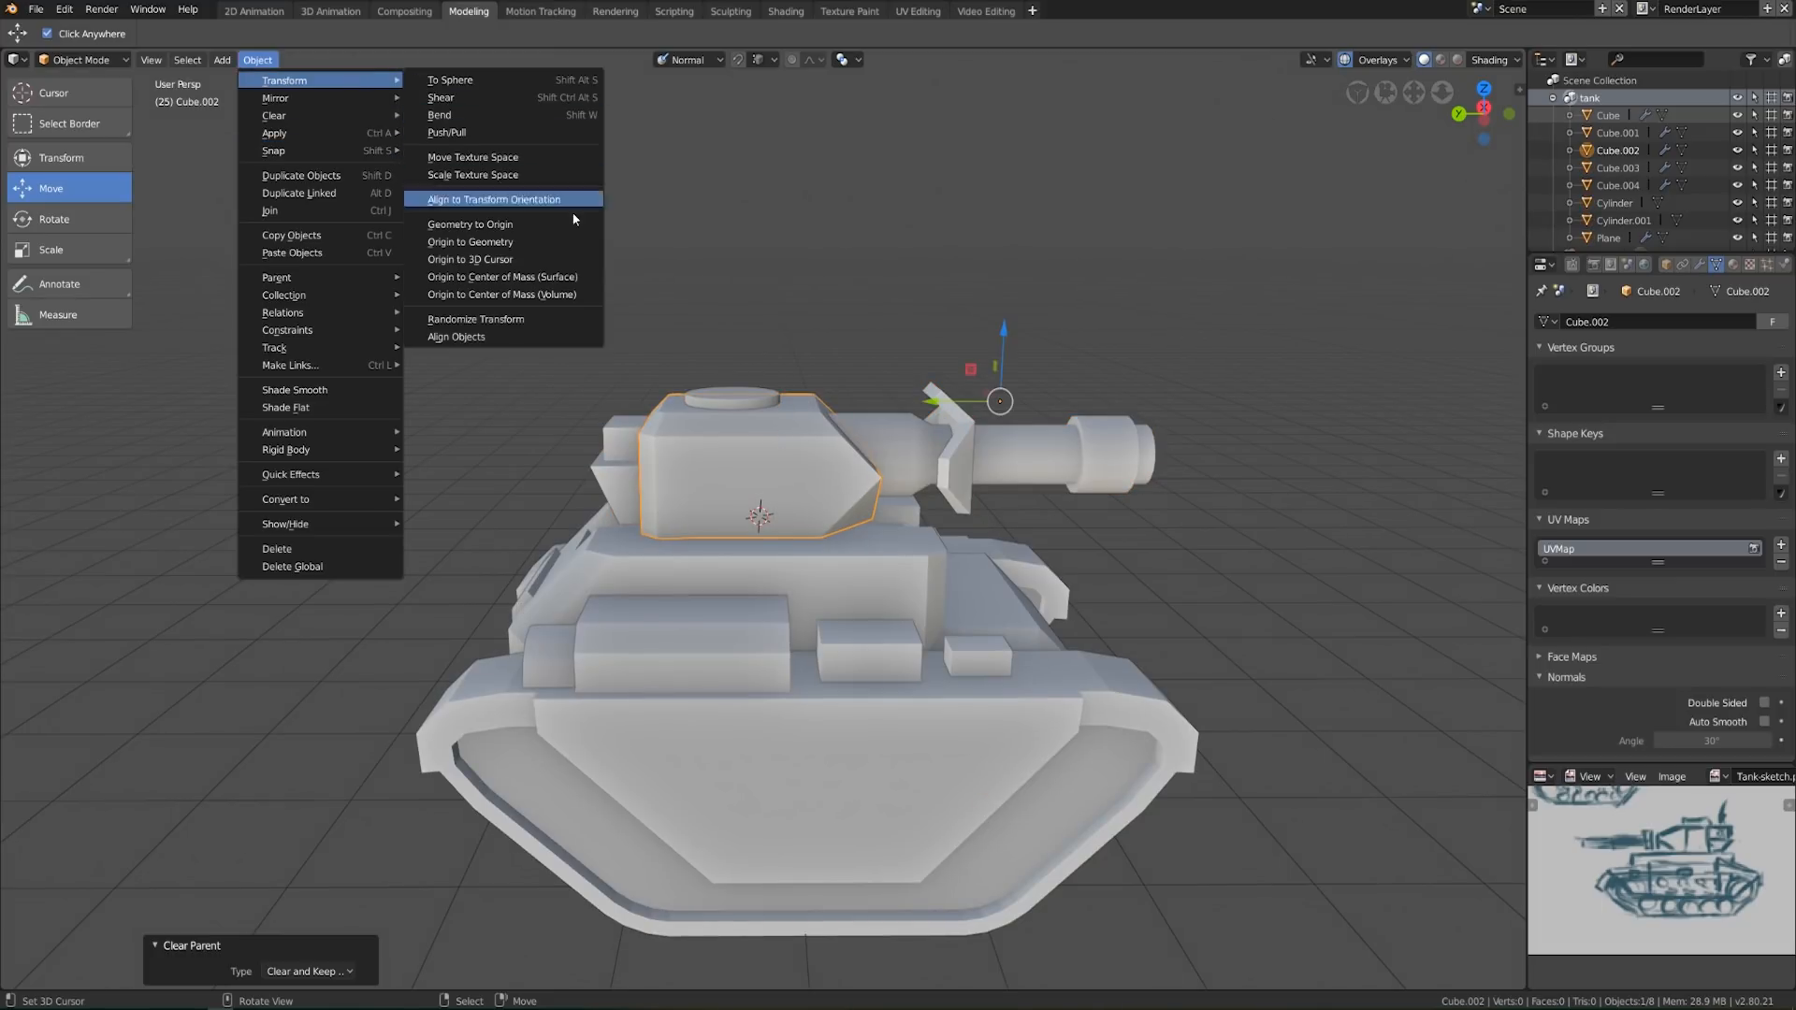
click(564, 262)
Check the turret body's pivot by test-rotating it about Z, including in the top view
middle_drag(1212, 653, 1075, 720)
key(r)
key(z)
right_click(1025, 656)
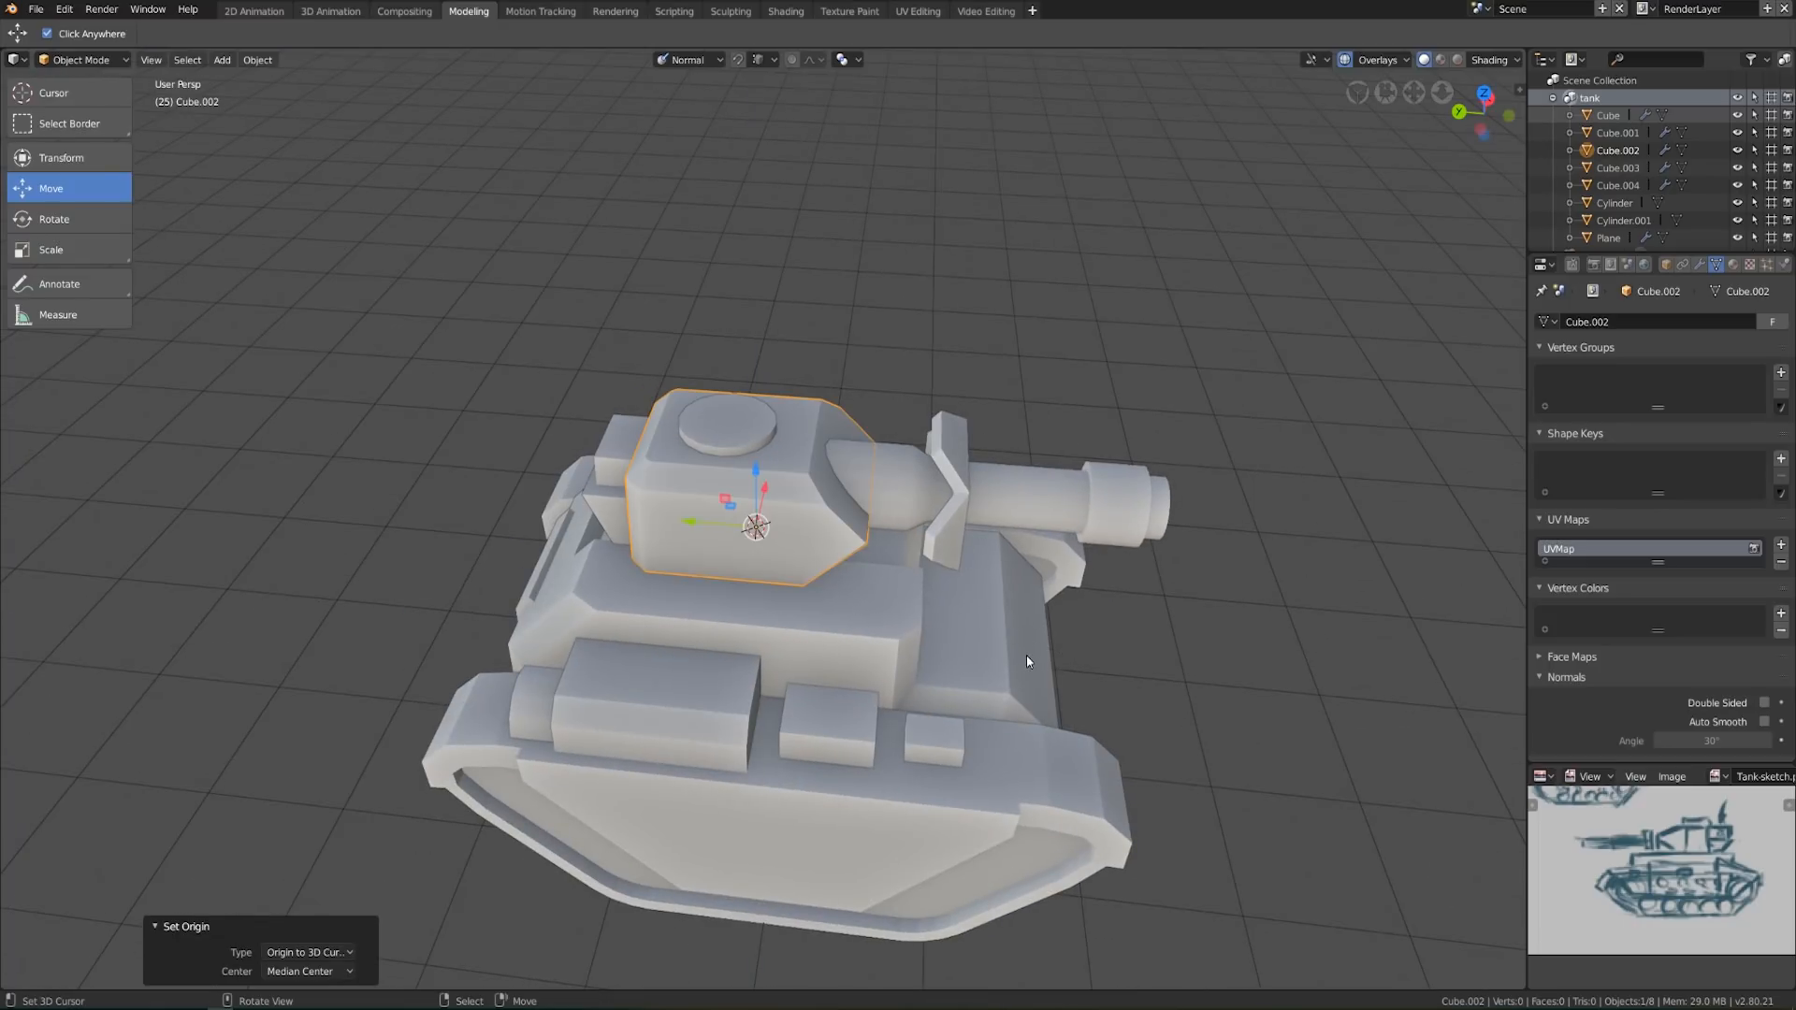
key(KP_7)
key(r)
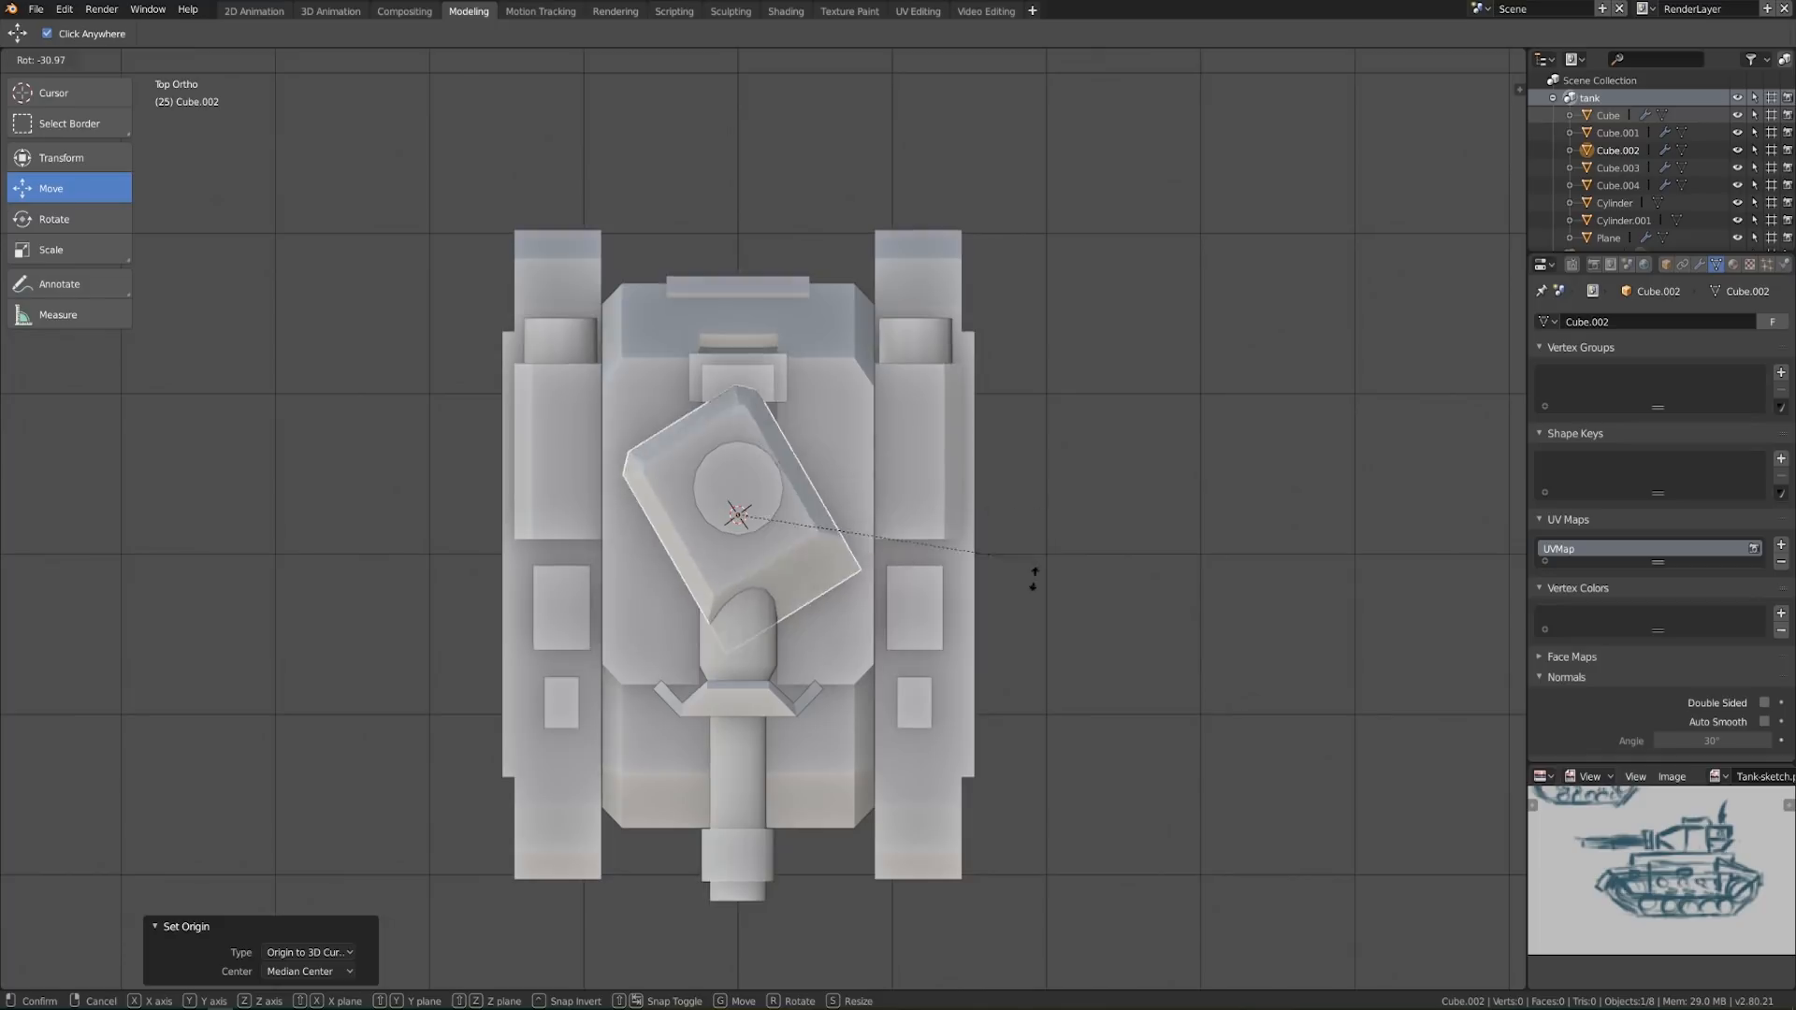
right_click(1007, 712)
key(r)
right_click(982, 692)
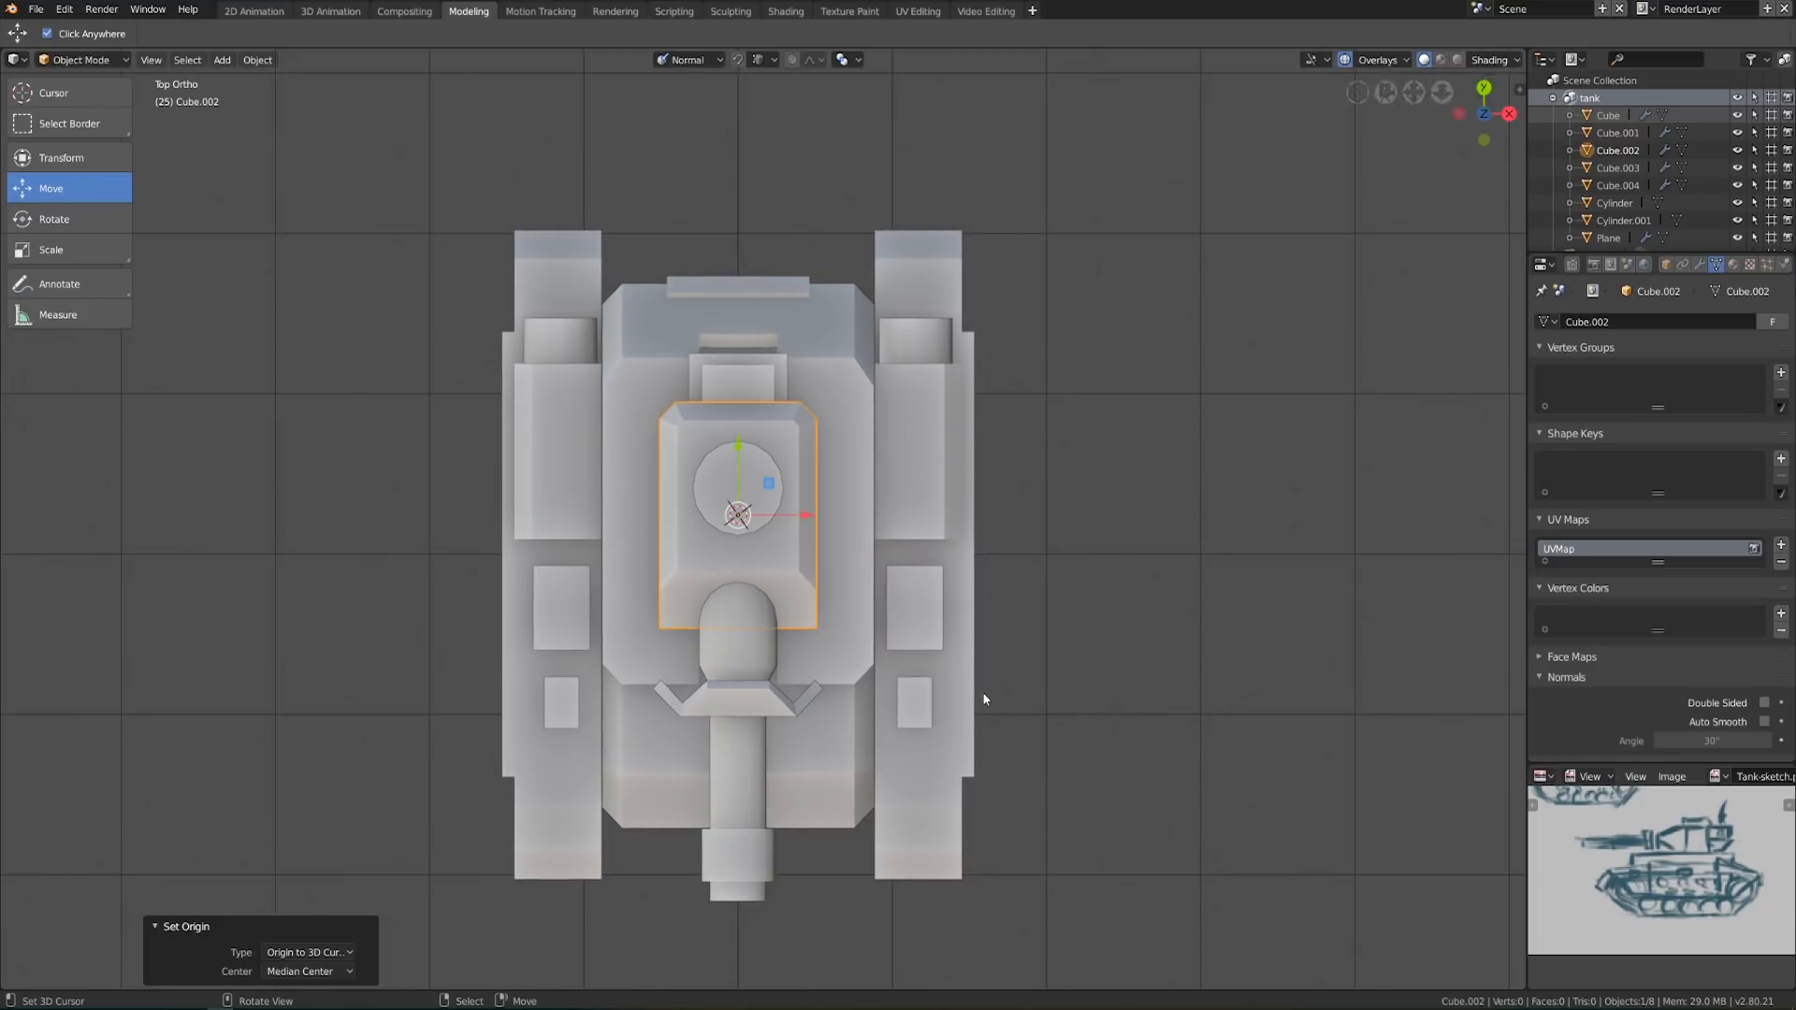
middle_drag(928, 669, 825, 638)
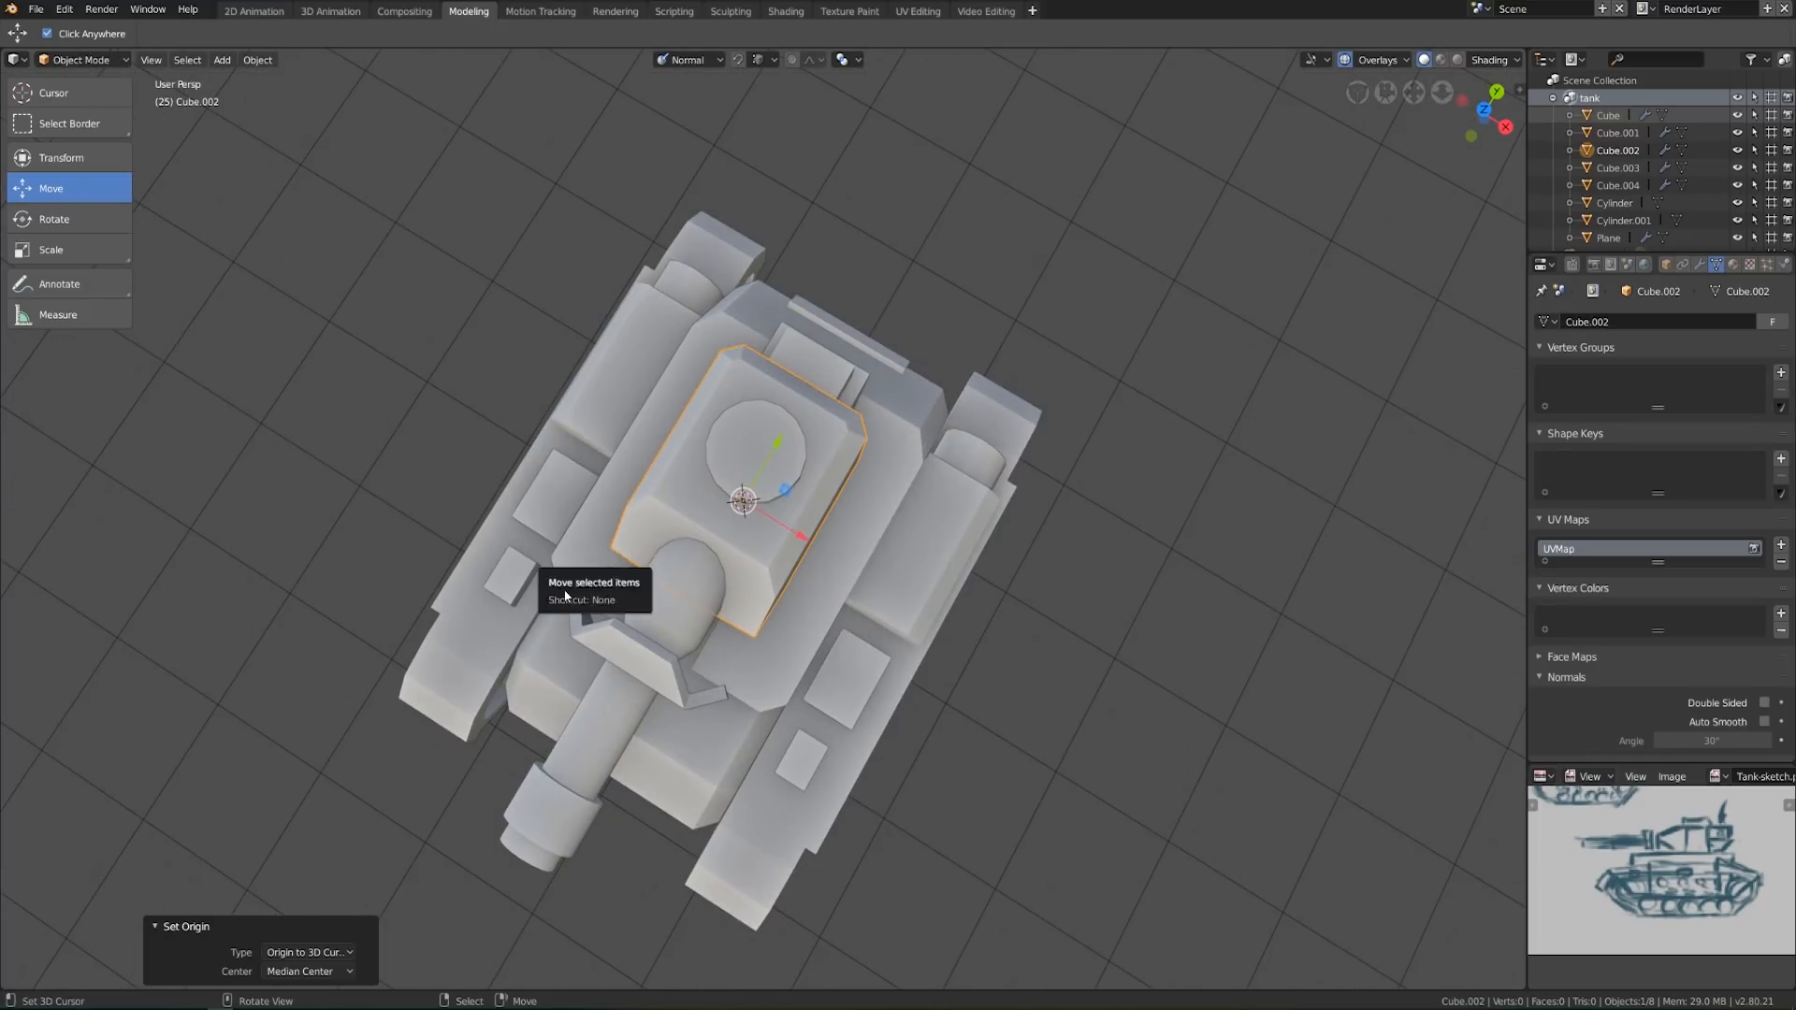
Snap the 3D cursor to the midpoint of the front and rear centreline vertices on the turret body's top
middle_drag(586, 536, 743, 593)
scroll(661, 526, up, 4)
middle_drag(621, 496, 748, 536)
key(Tab)
key(KP_3)
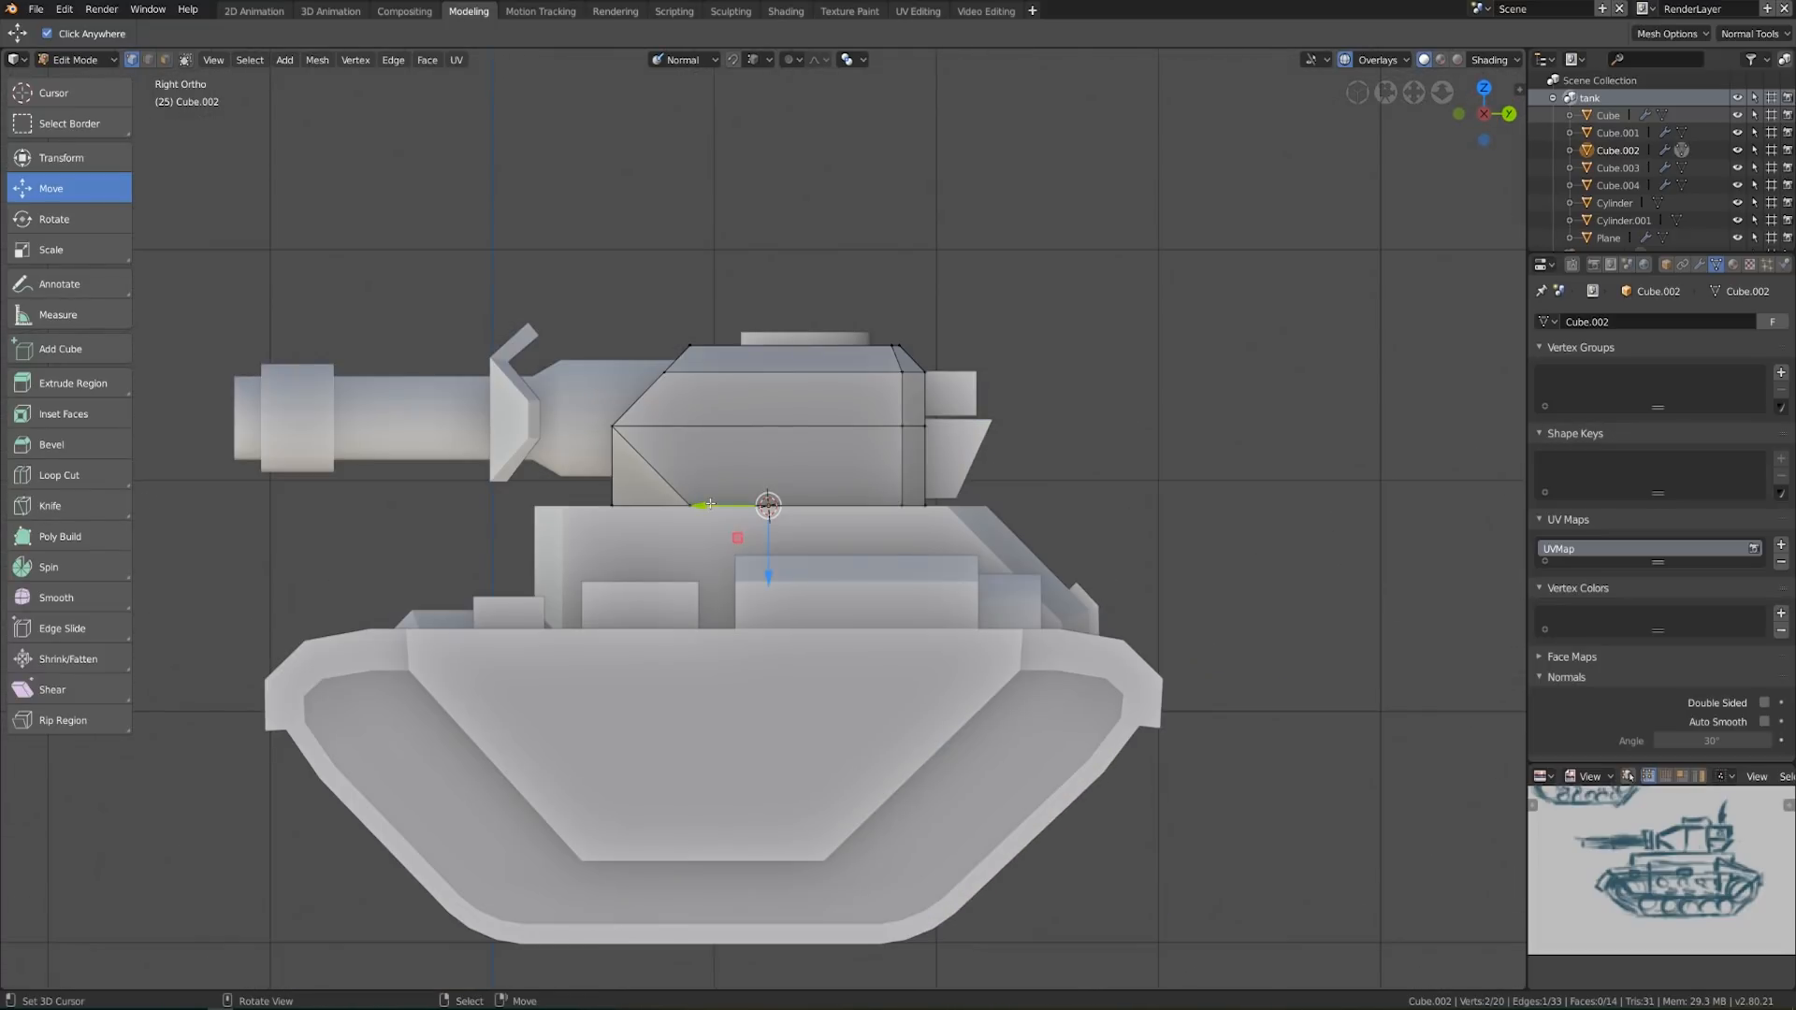
middle_drag(683, 495, 905, 620)
shift+right_click(905, 545)
right_click(673, 361)
shift+right_click(898, 335)
middle_drag(898, 335, 931, 534)
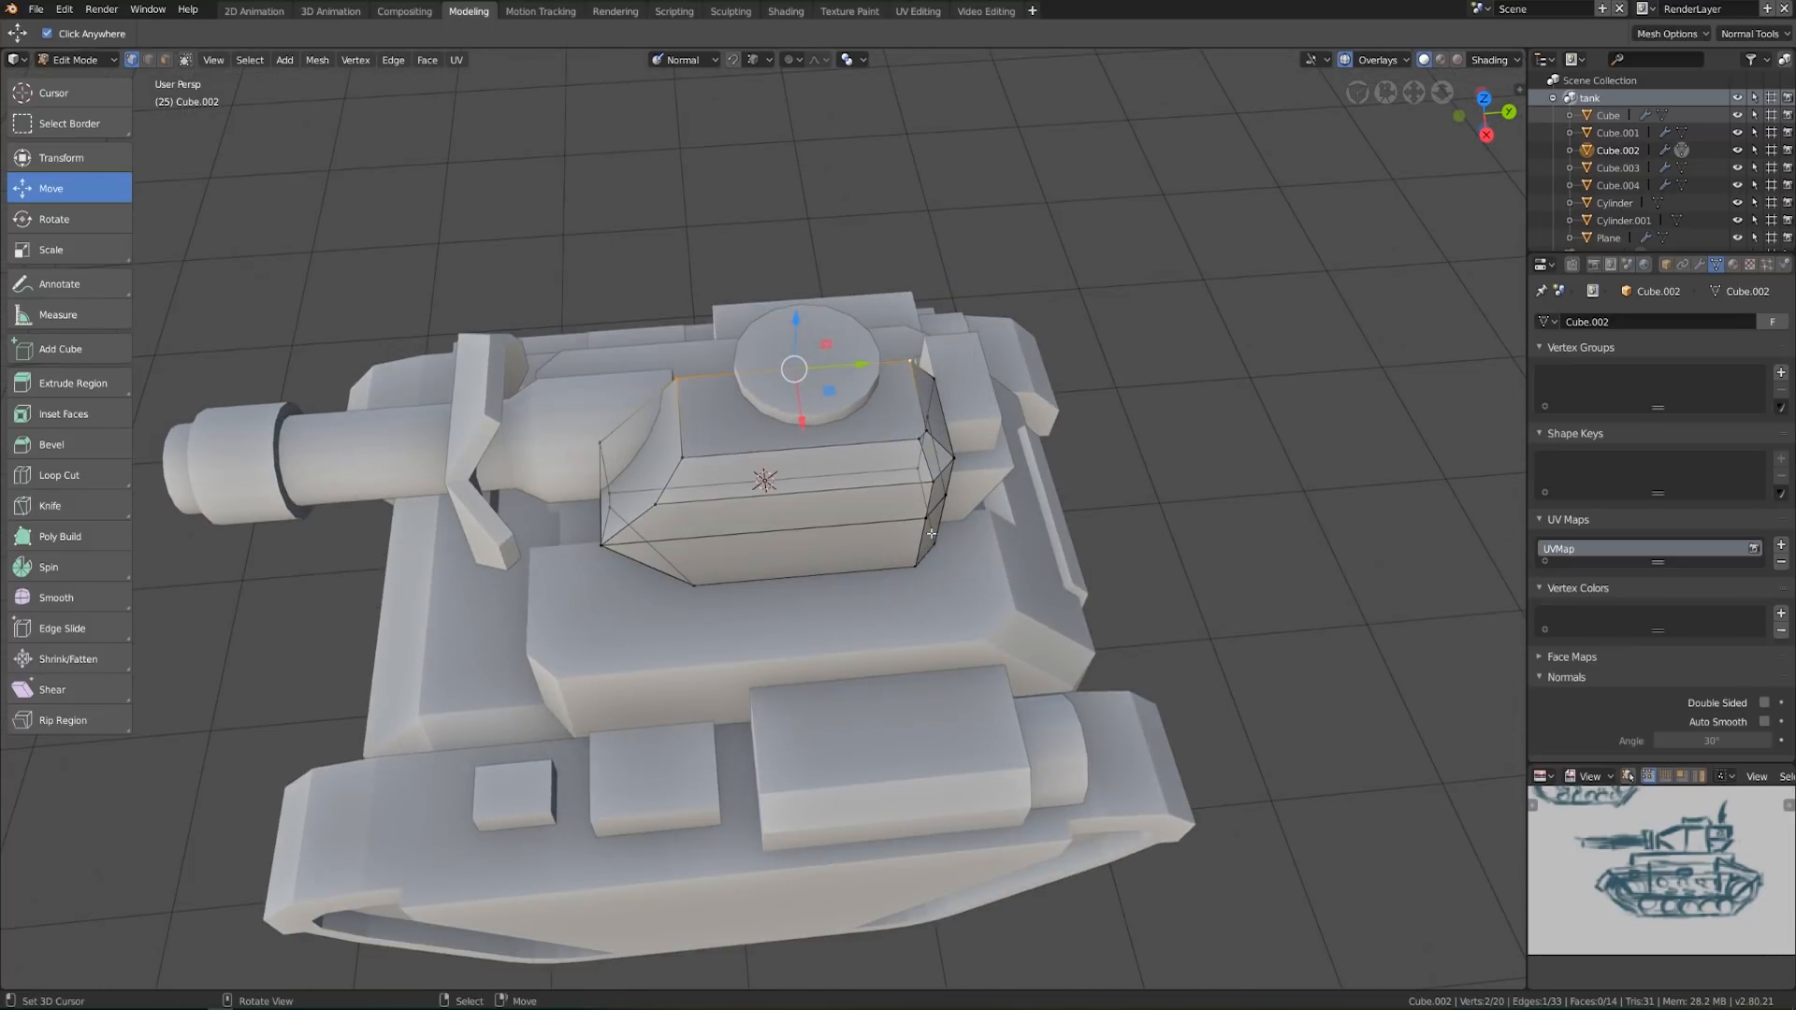
key(shift+s)
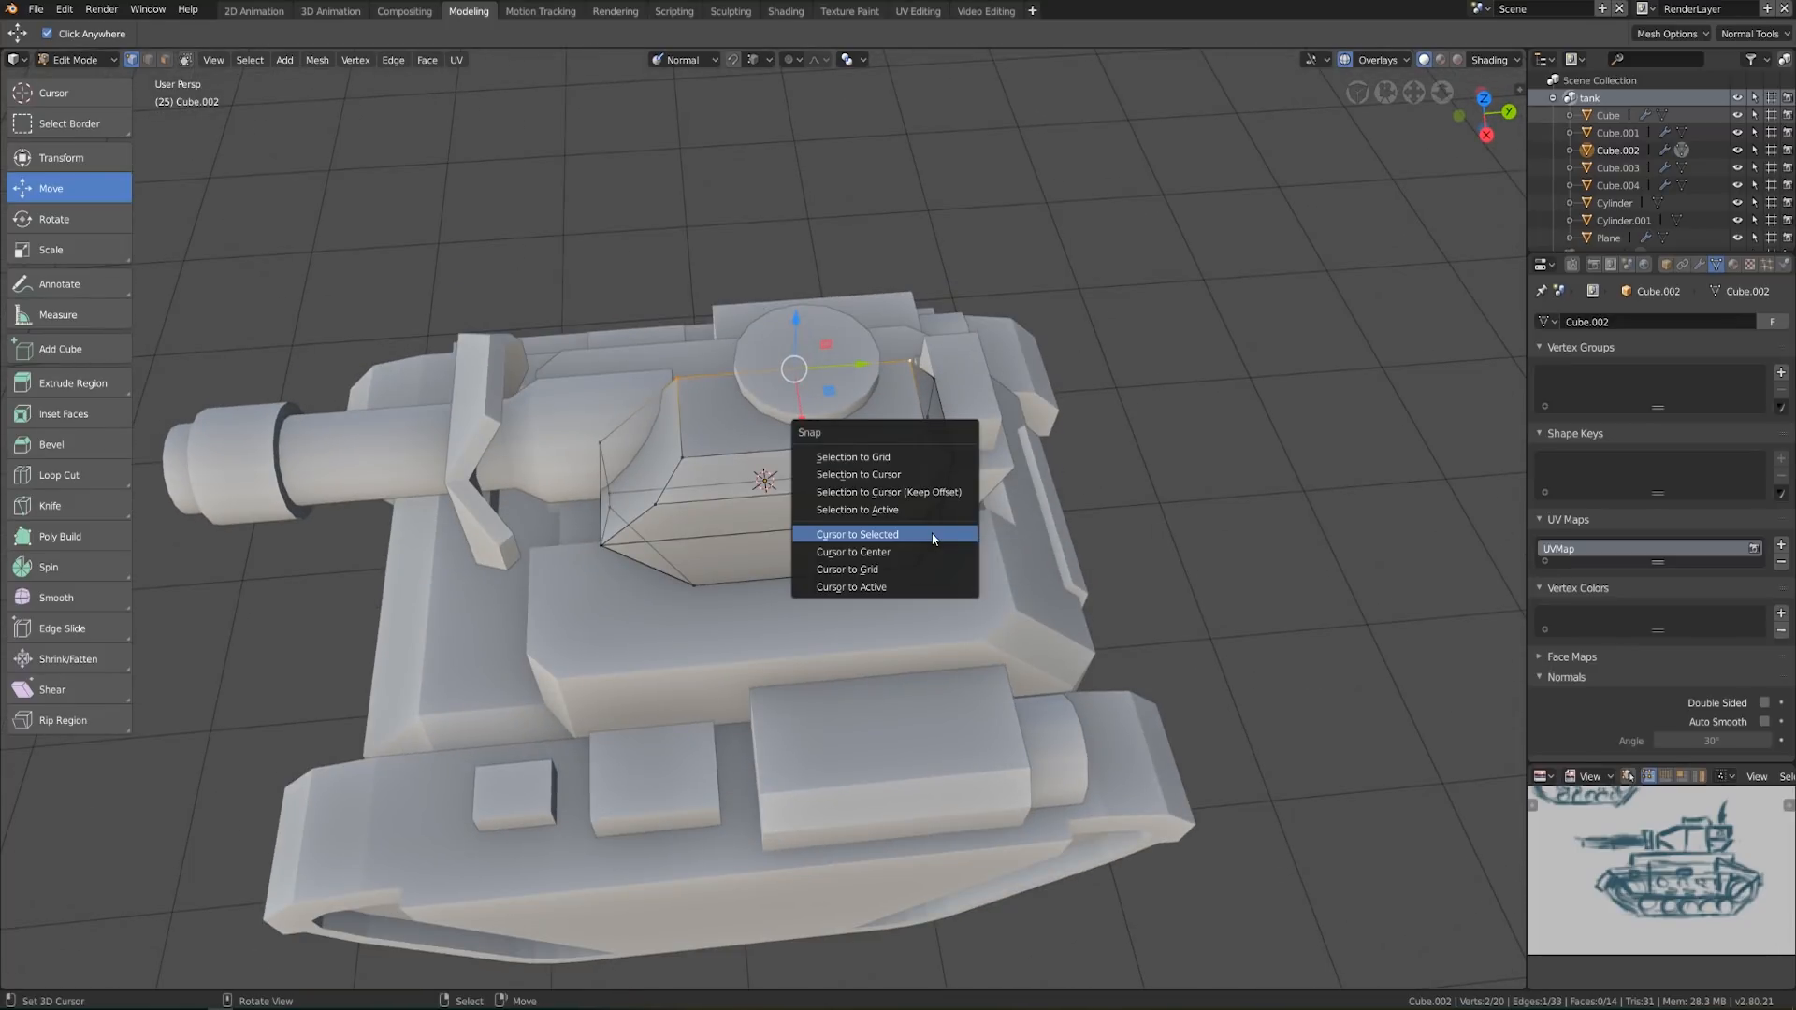
click(932, 539)
key(Tab)
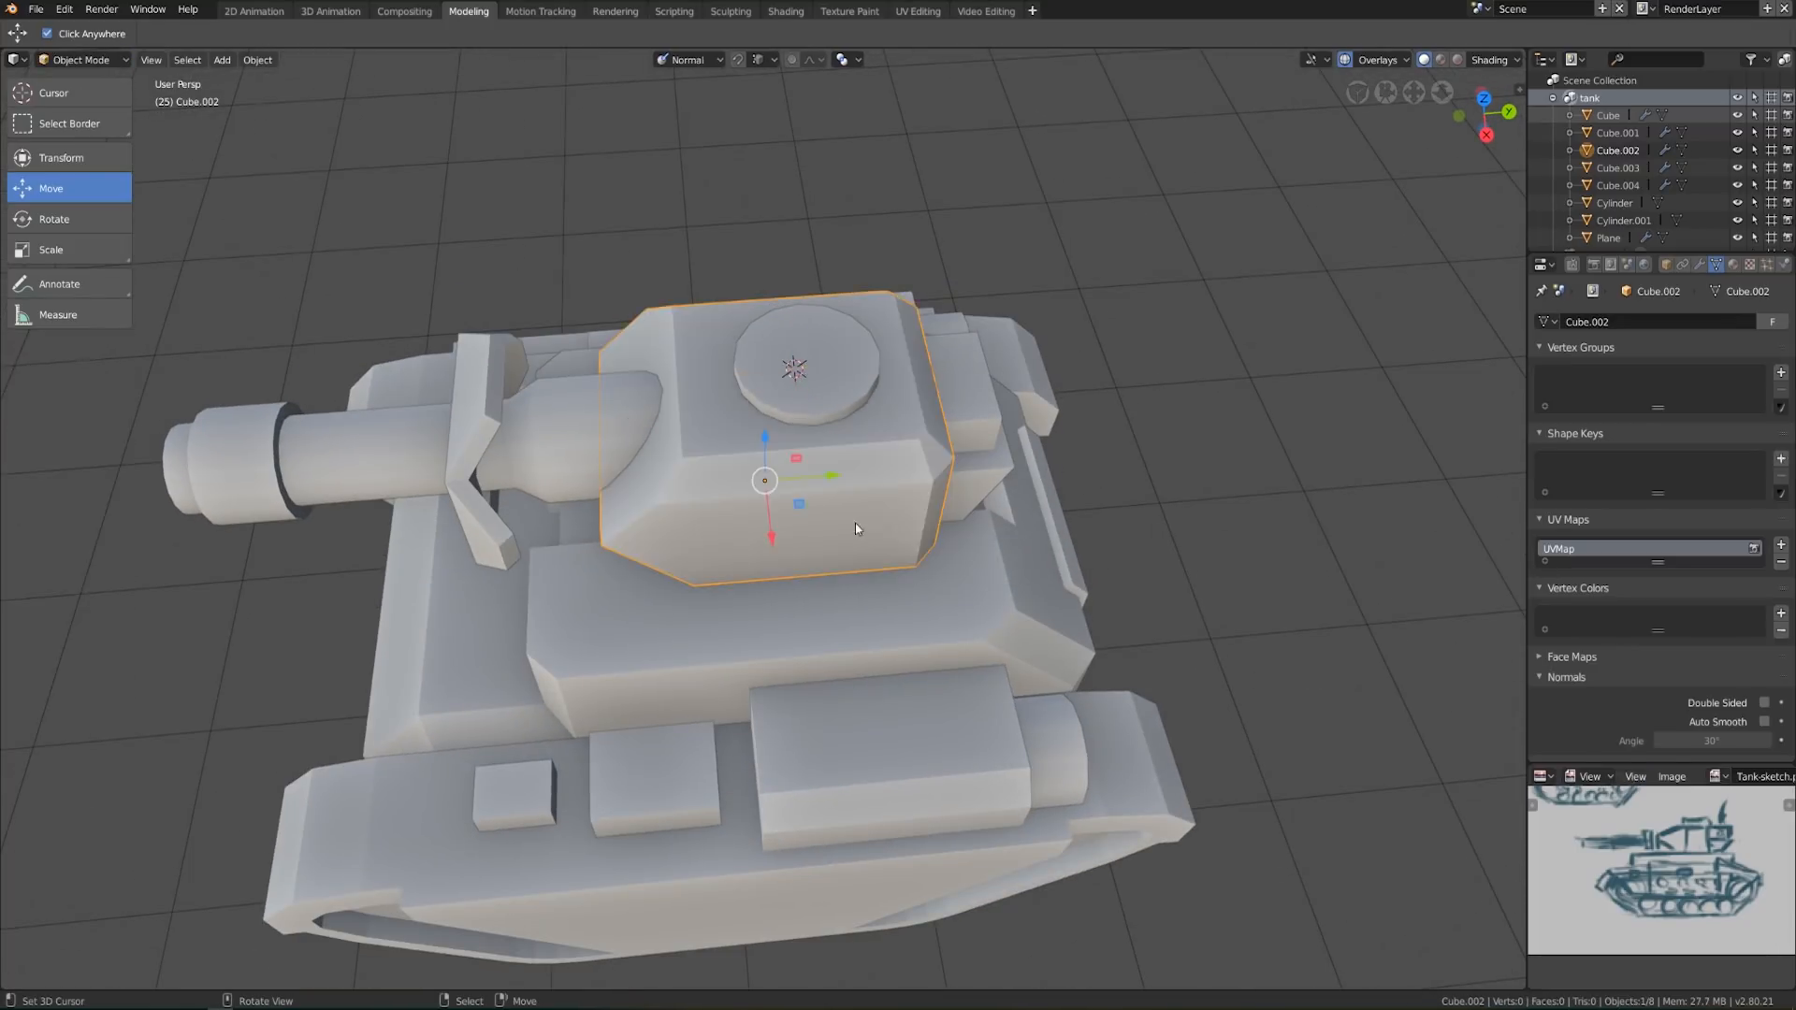
Set the turret body's origin to the 3D cursor at the centre of its top
click(247, 63)
mouse_move(318, 82)
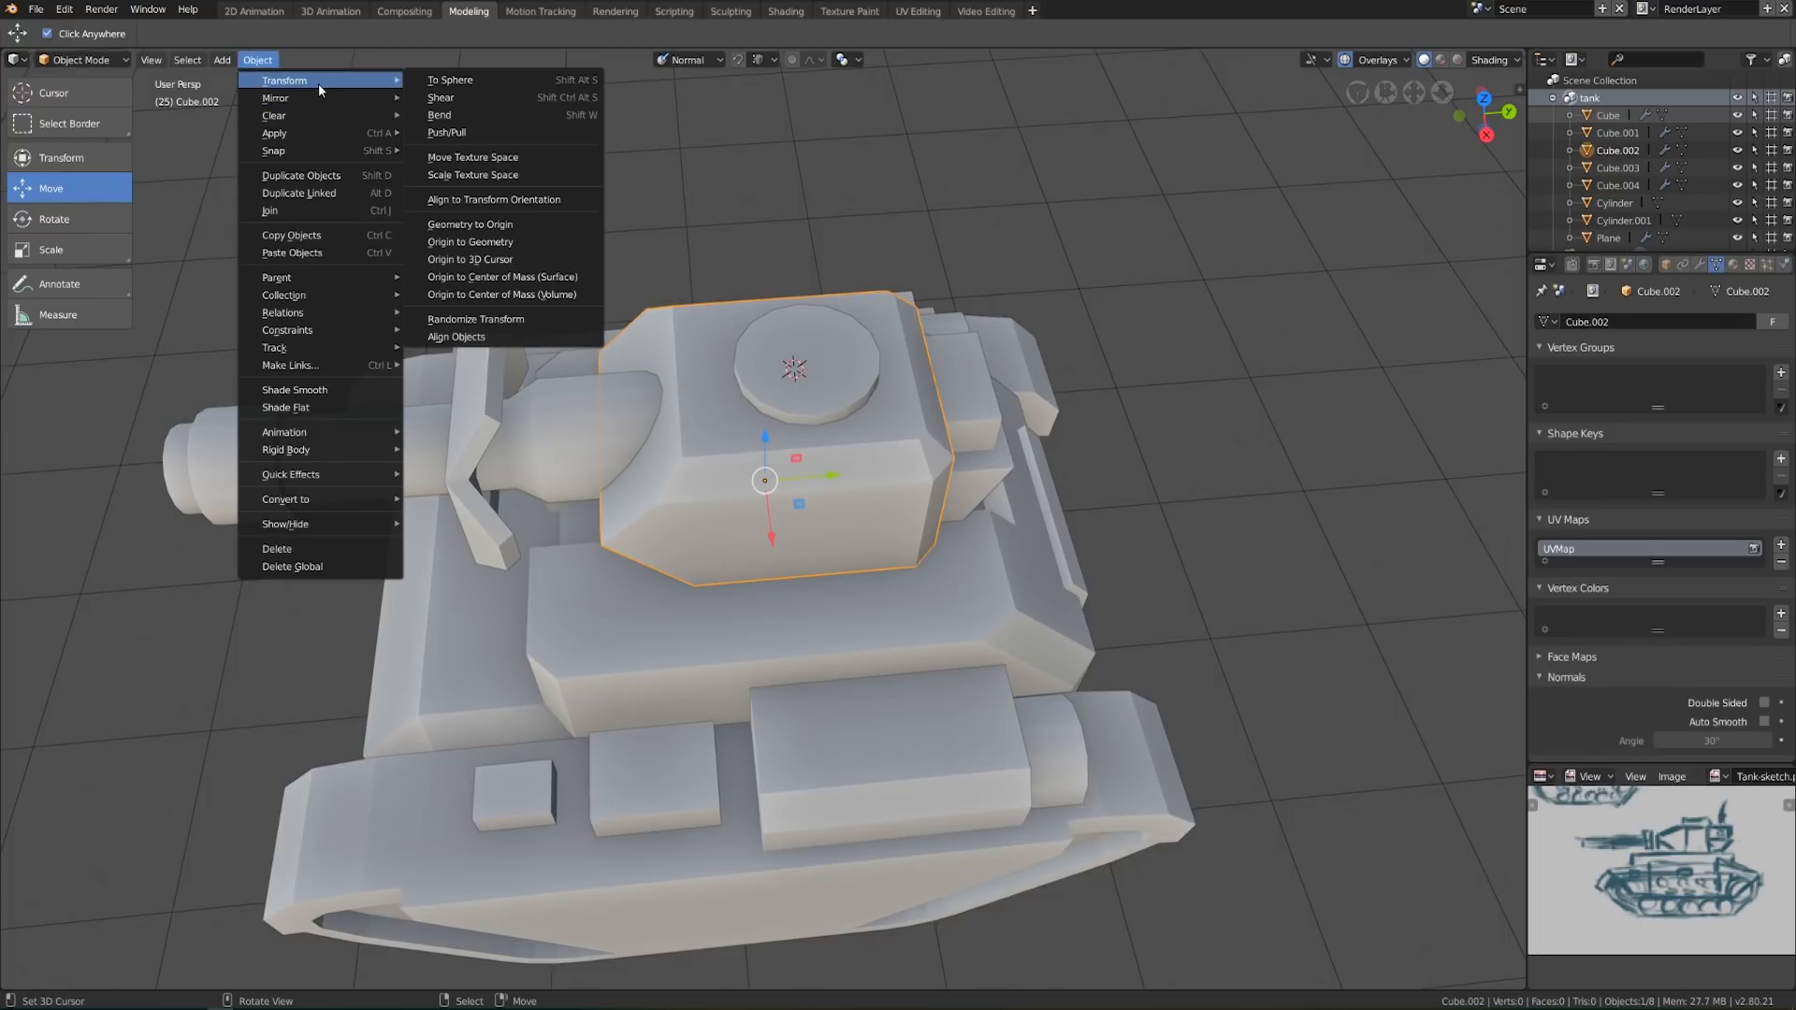
click(470, 259)
middle_drag(834, 559, 874, 435)
Move the round turret hatch -5.05 cm along Y in the top view
click(839, 428)
key(KP_7)
drag(727, 422, 731, 433)
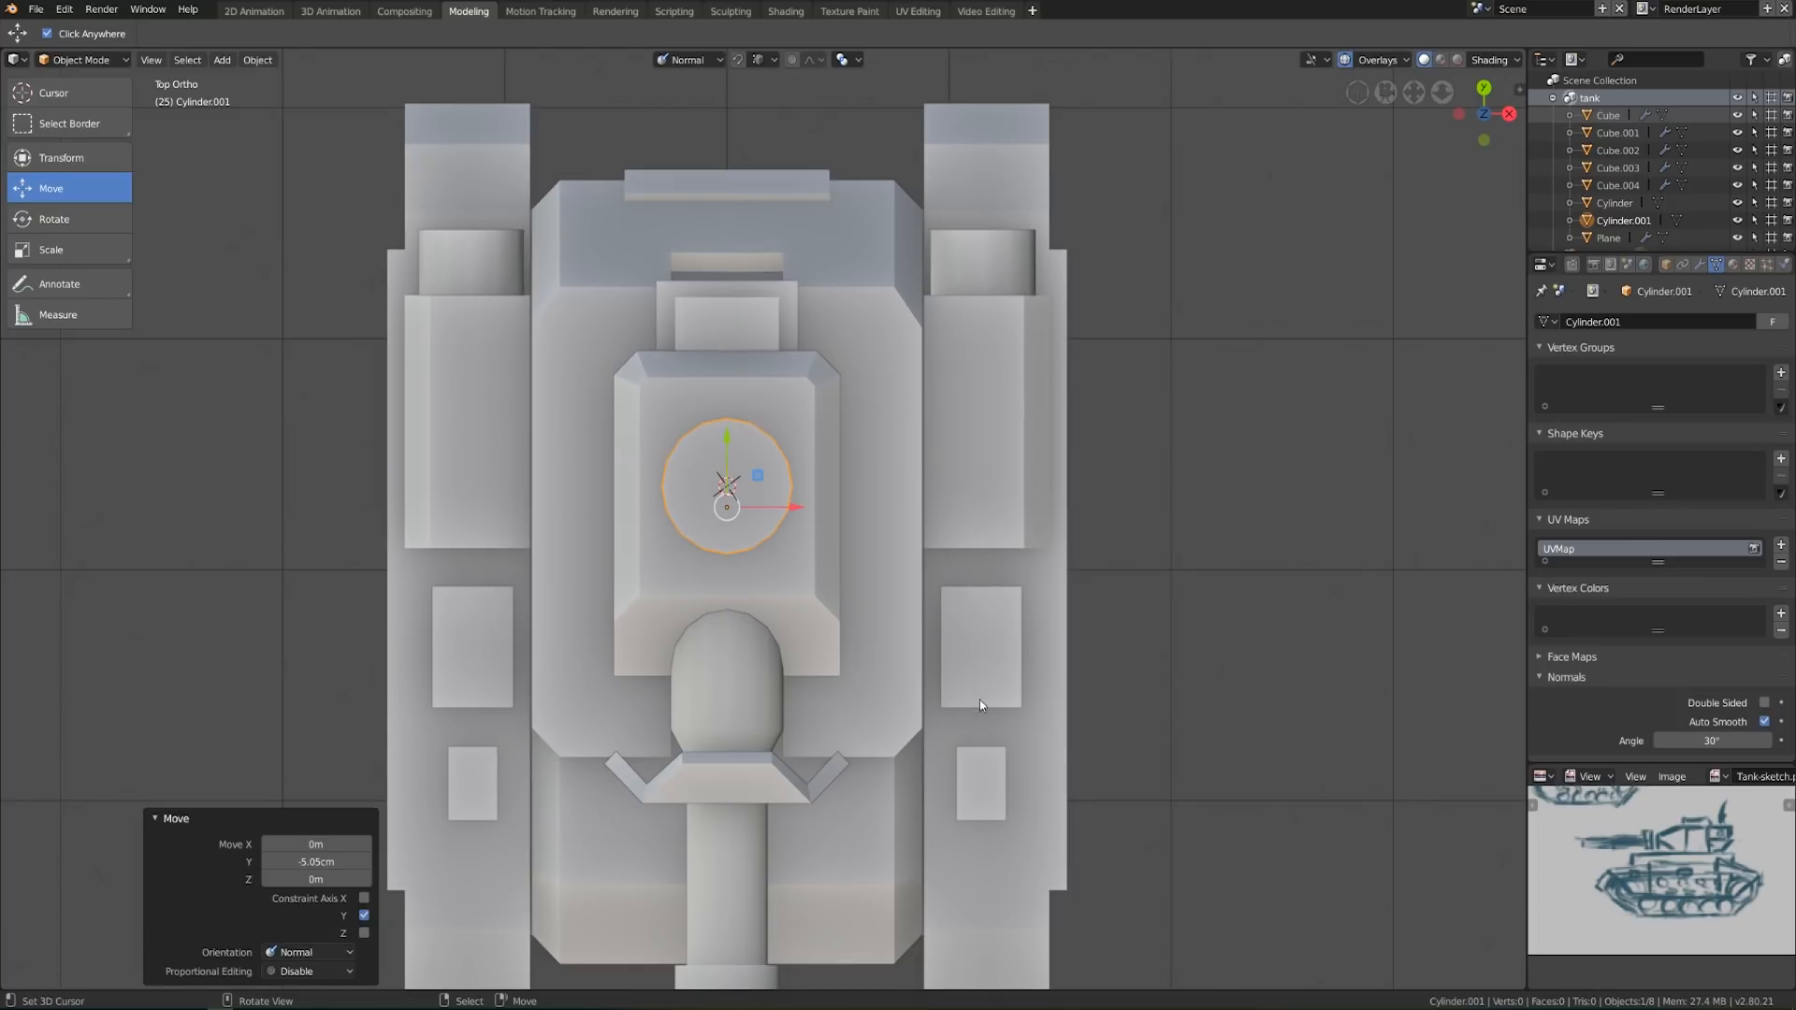
Parent the gun parts, round hatch and rear turret box to the turret body as Object with Keep Transform
scroll(939, 666, down, 4)
middle_drag(768, 625, 895, 590)
scroll(895, 590, up, 5)
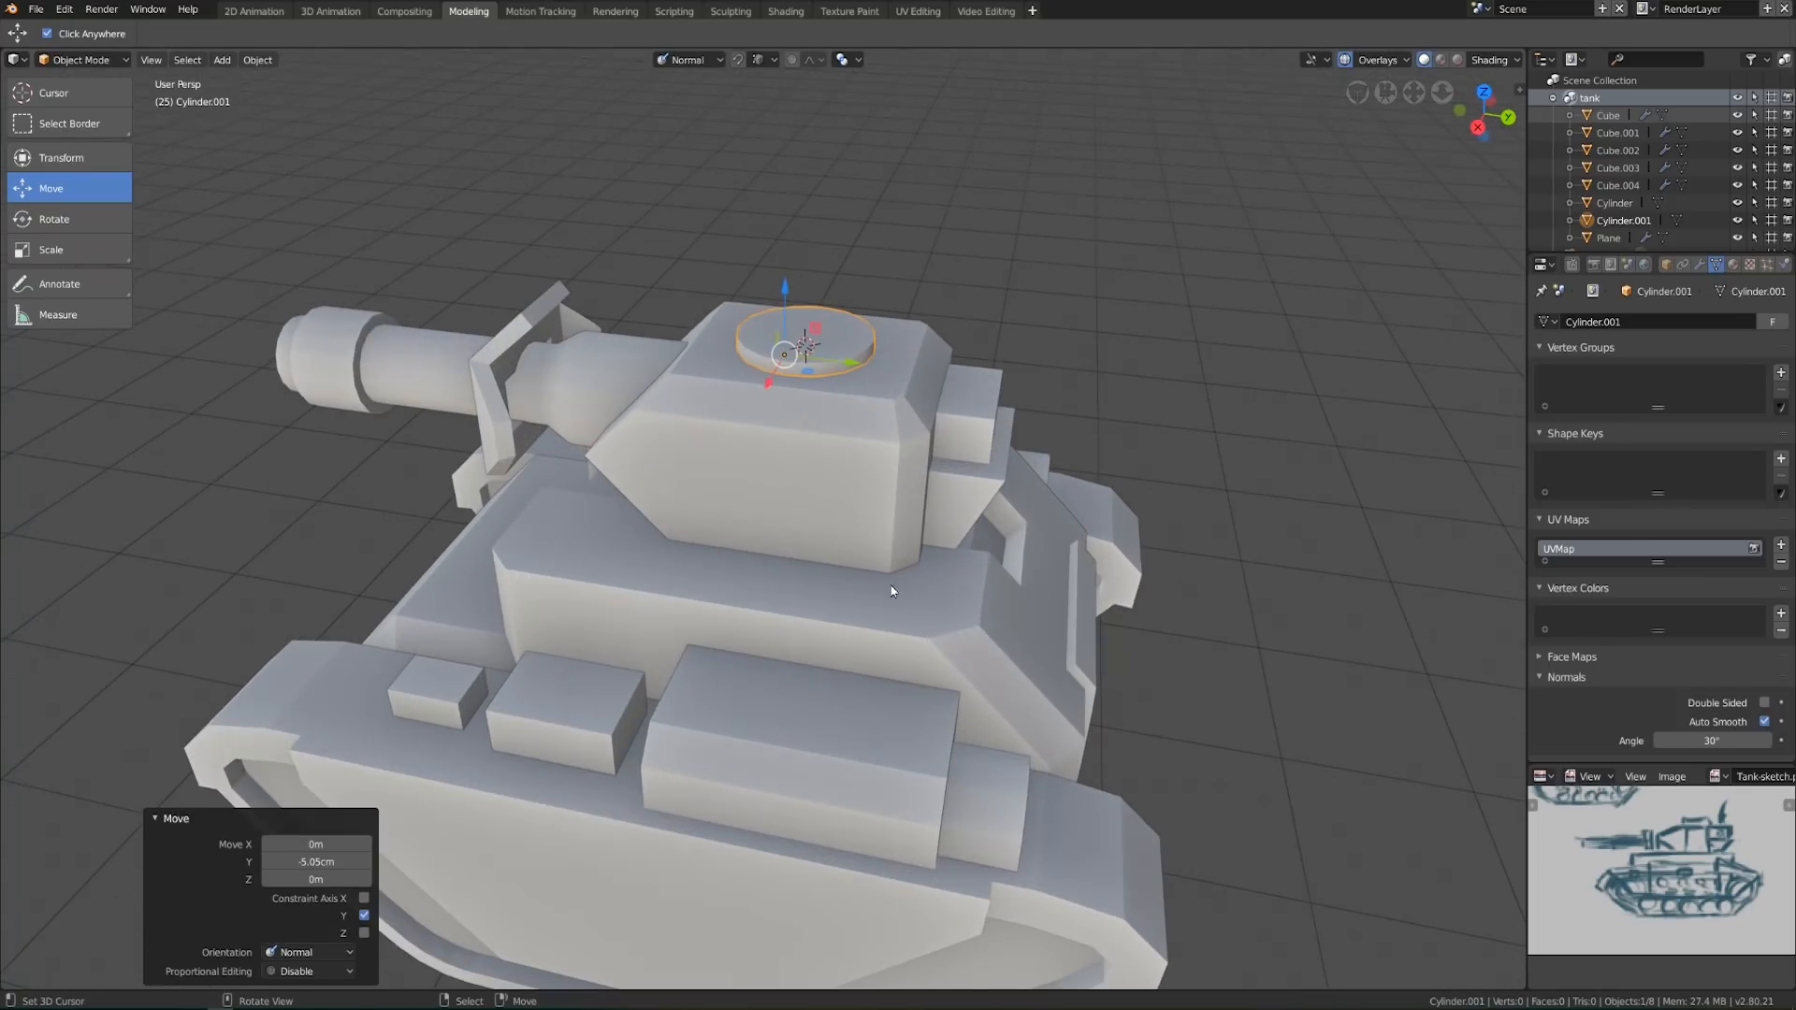
click(613, 361)
shift+click(531, 316)
shift+click(810, 335)
shift+click(979, 412)
shift+click(831, 446)
key(ctrl+p)
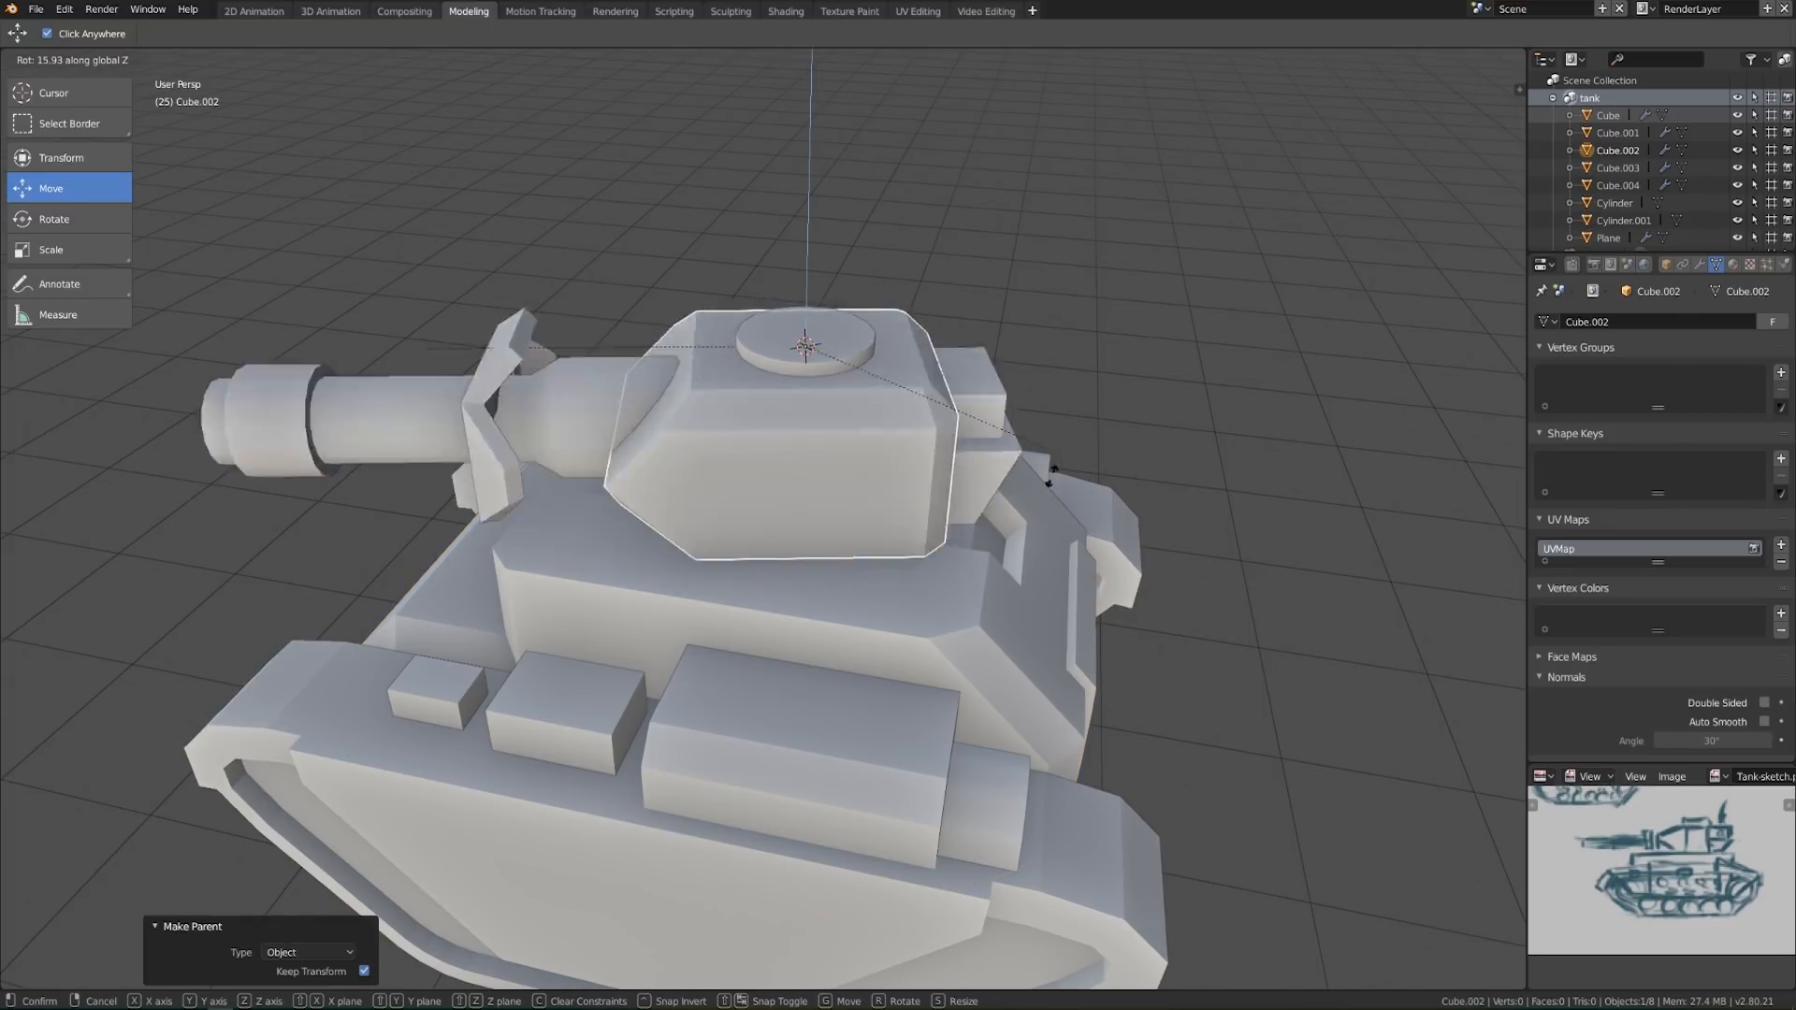
Test-rotate the parented turret about the global Z axis, viewing it from the front and from above
right_click(1003, 660)
scroll(996, 666, down, 3)
middle_drag(842, 694, 999, 697)
key(r)
key(z)
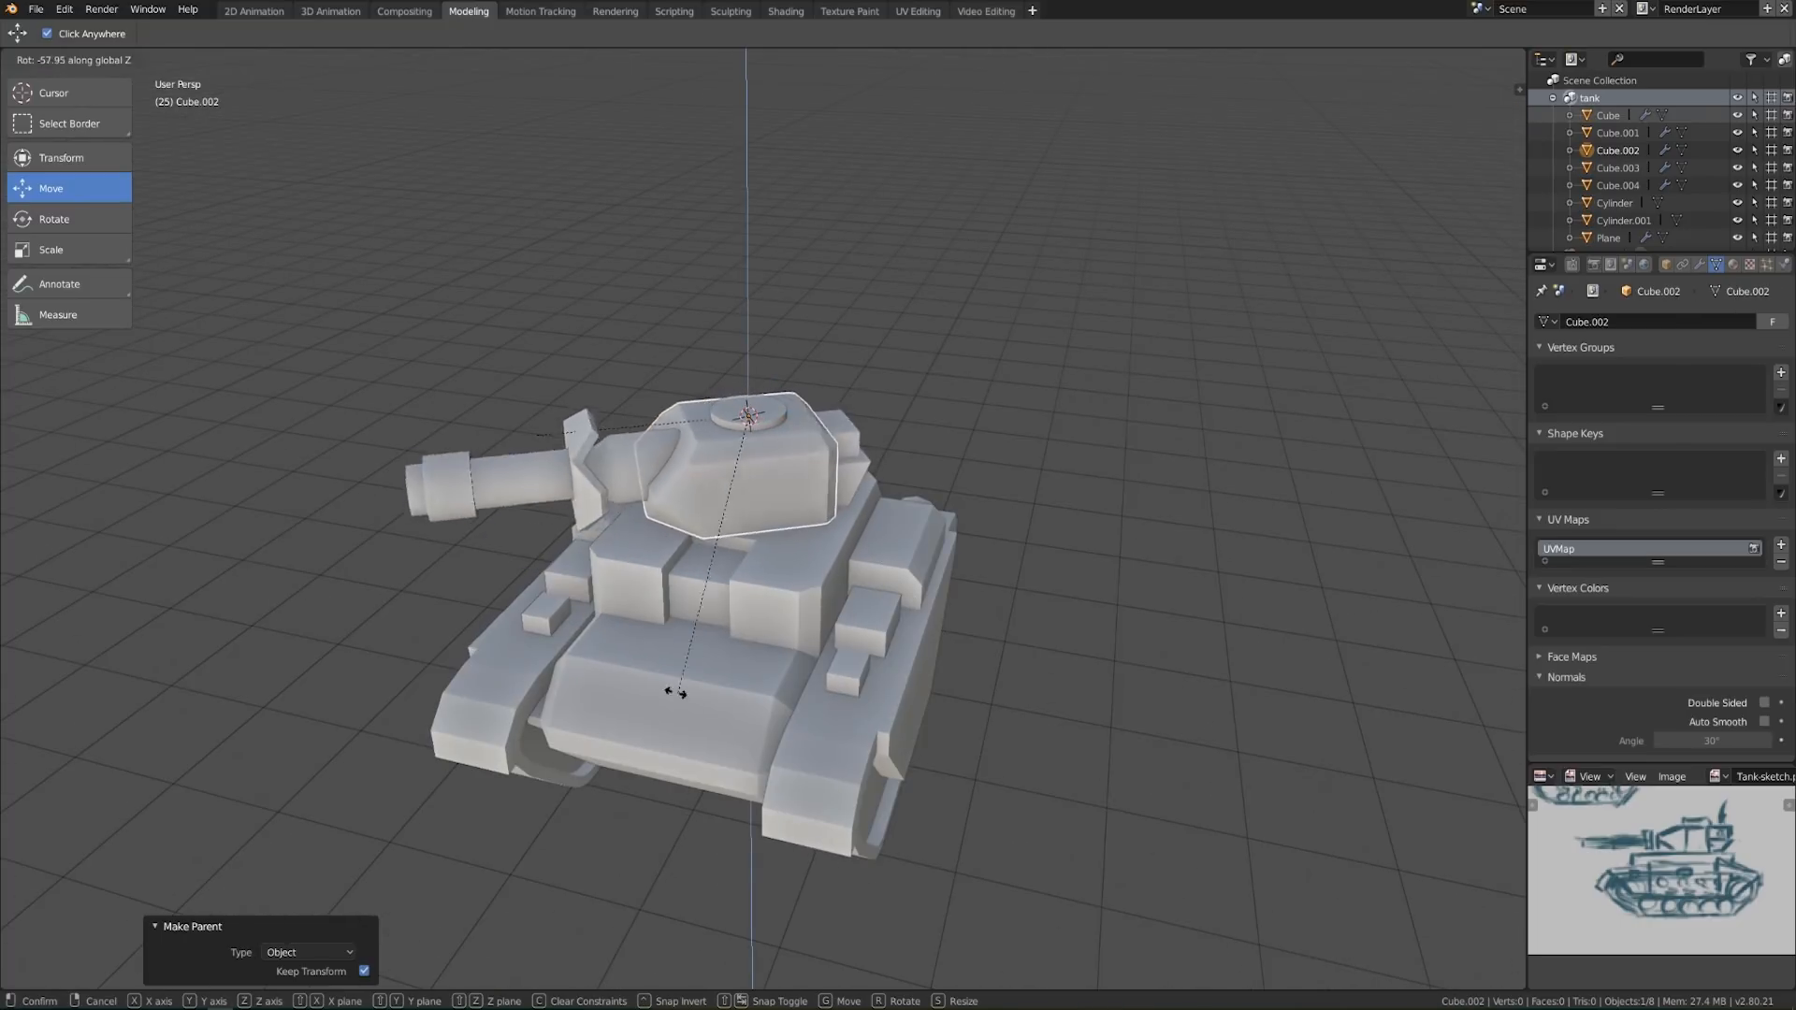
click(1001, 339)
middle_drag(827, 636, 934, 737)
key(r)
key(z)
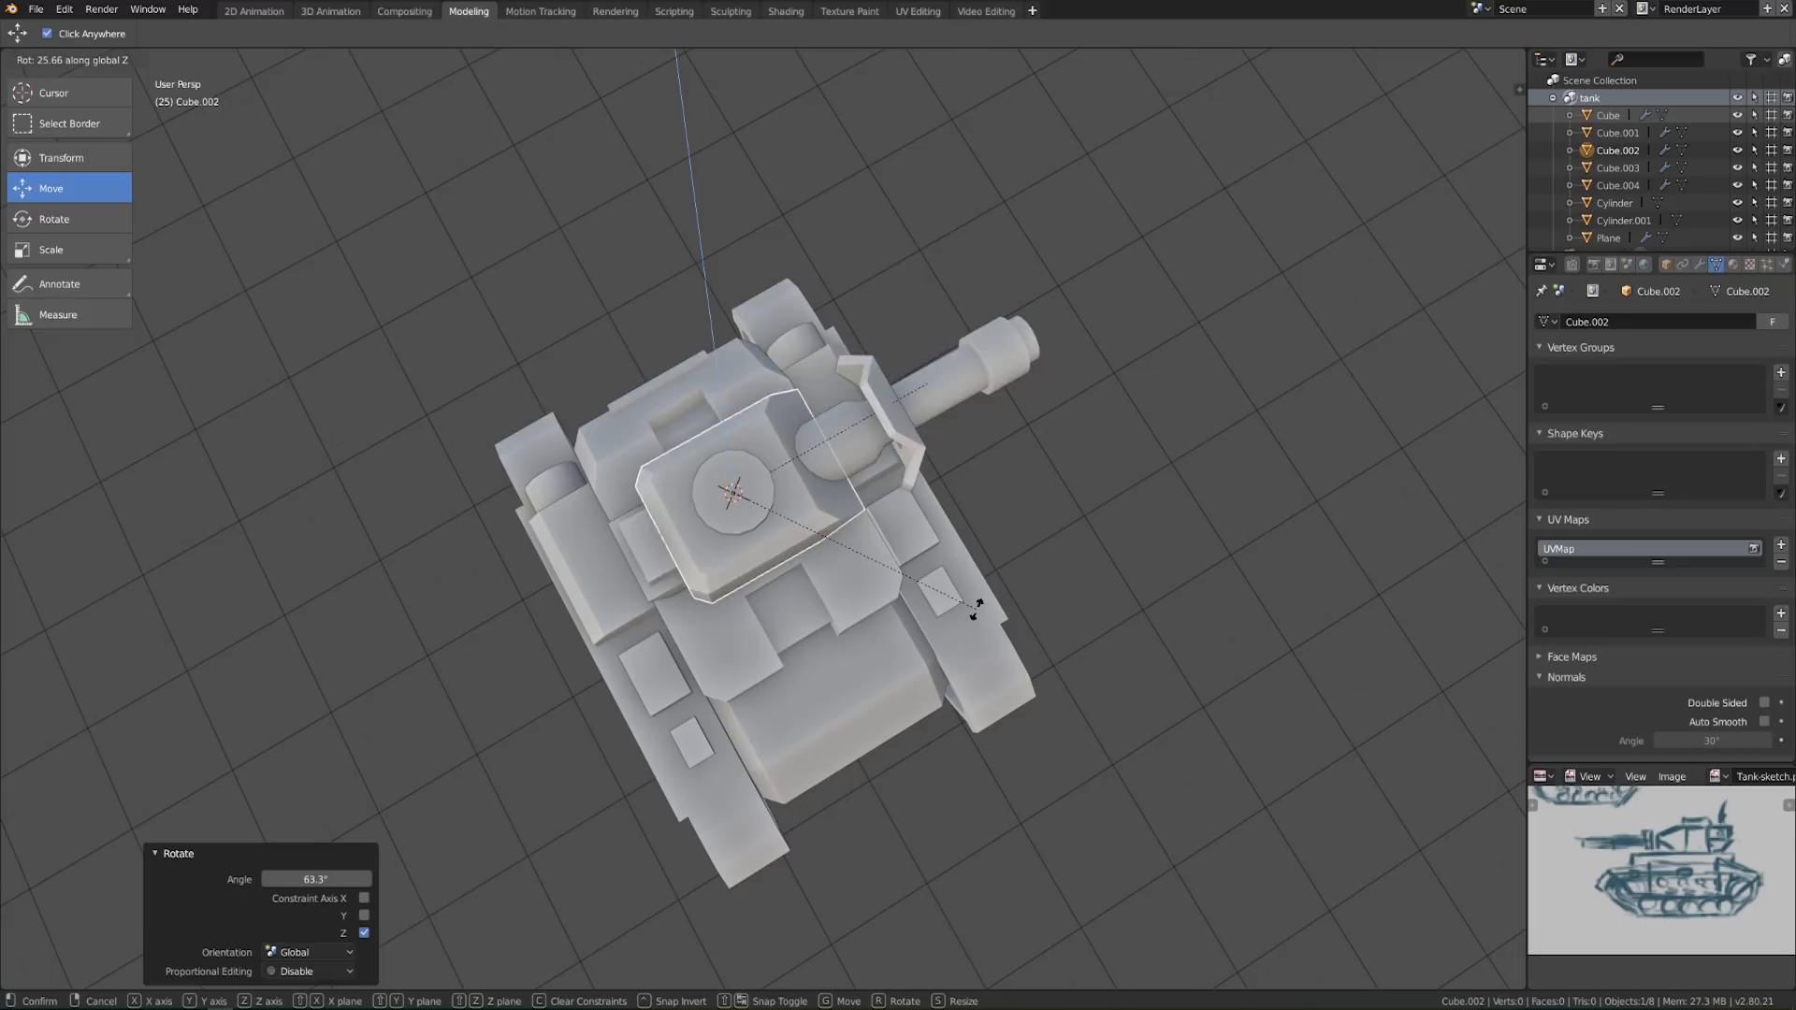
click(313, 310)
Move the rear wall of the recess in the hull's front centre about 10.79 cm lengthwise in the top view
mouse_move(997, 772)
middle_down()
mouse_move(1174, 689)
mouse_move(1214, 651)
mouse_move(977, 746)
middle_up()
scroll(846, 613, up, 2)
middle_drag(684, 677, 646, 619)
scroll(778, 733, up, 1)
key(Tab)
middle_drag(874, 585, 718, 531)
scroll(718, 530, up, 1)
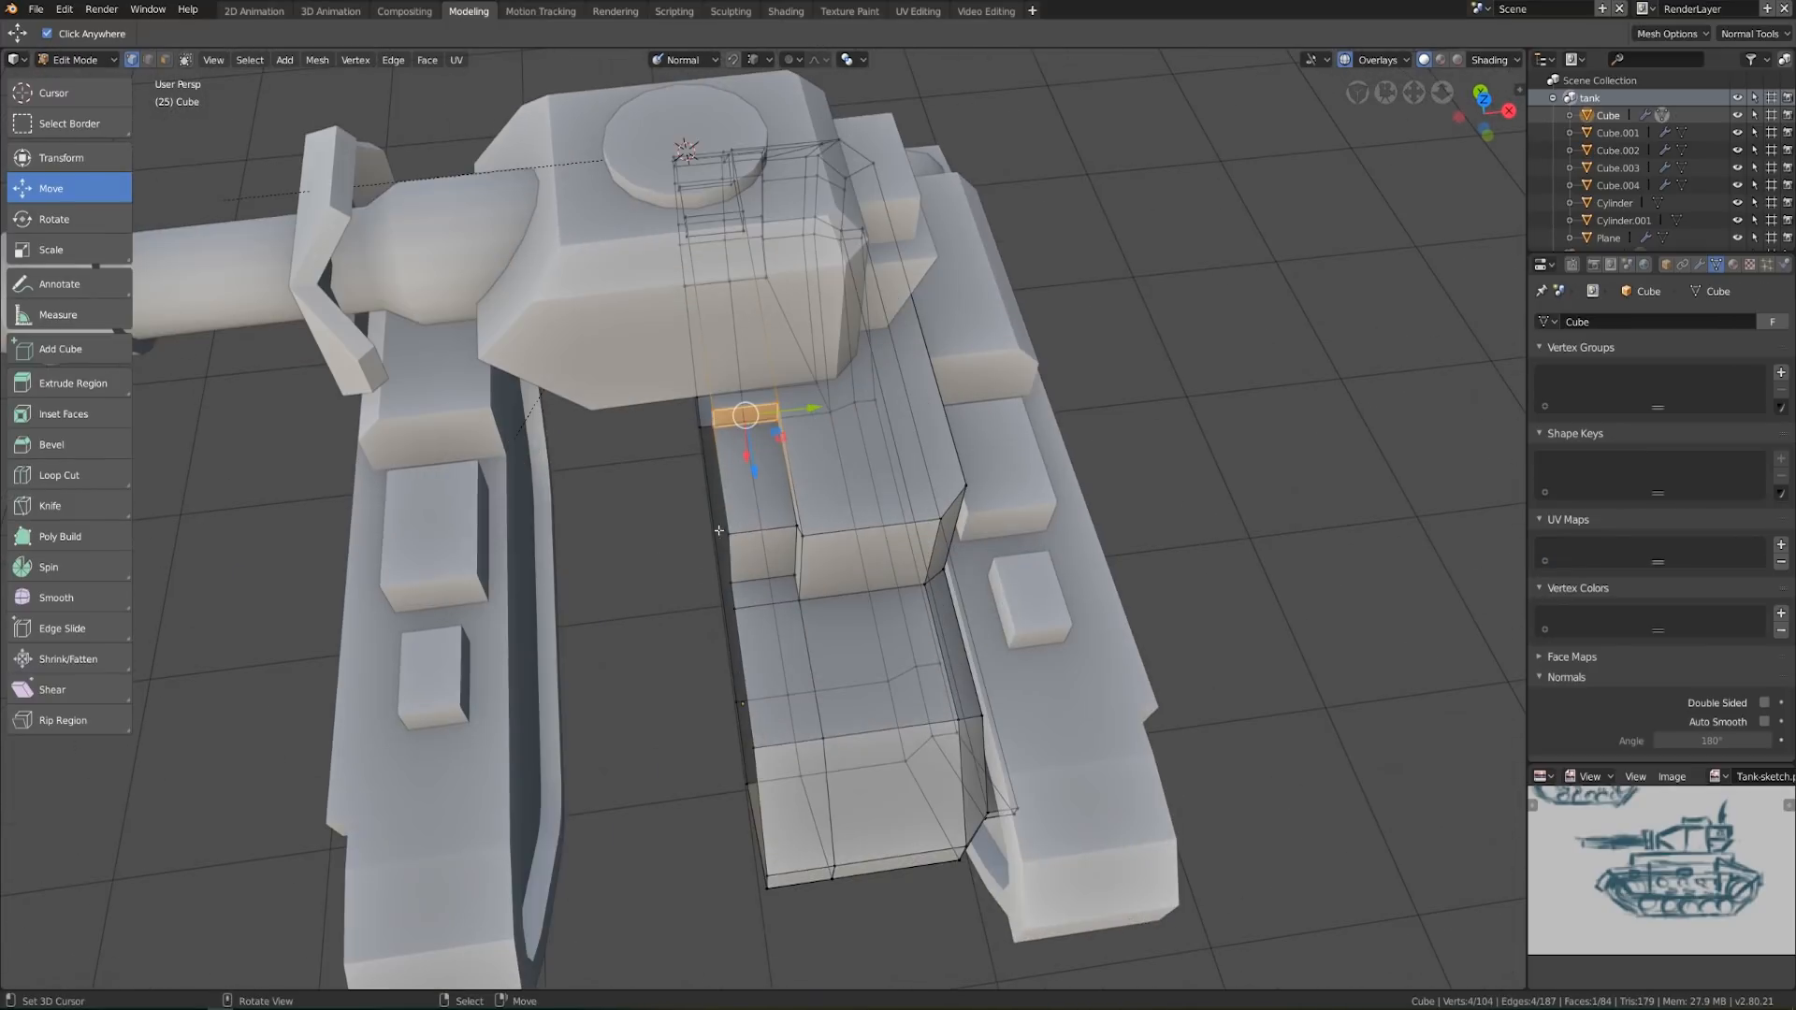
key(KP_7)
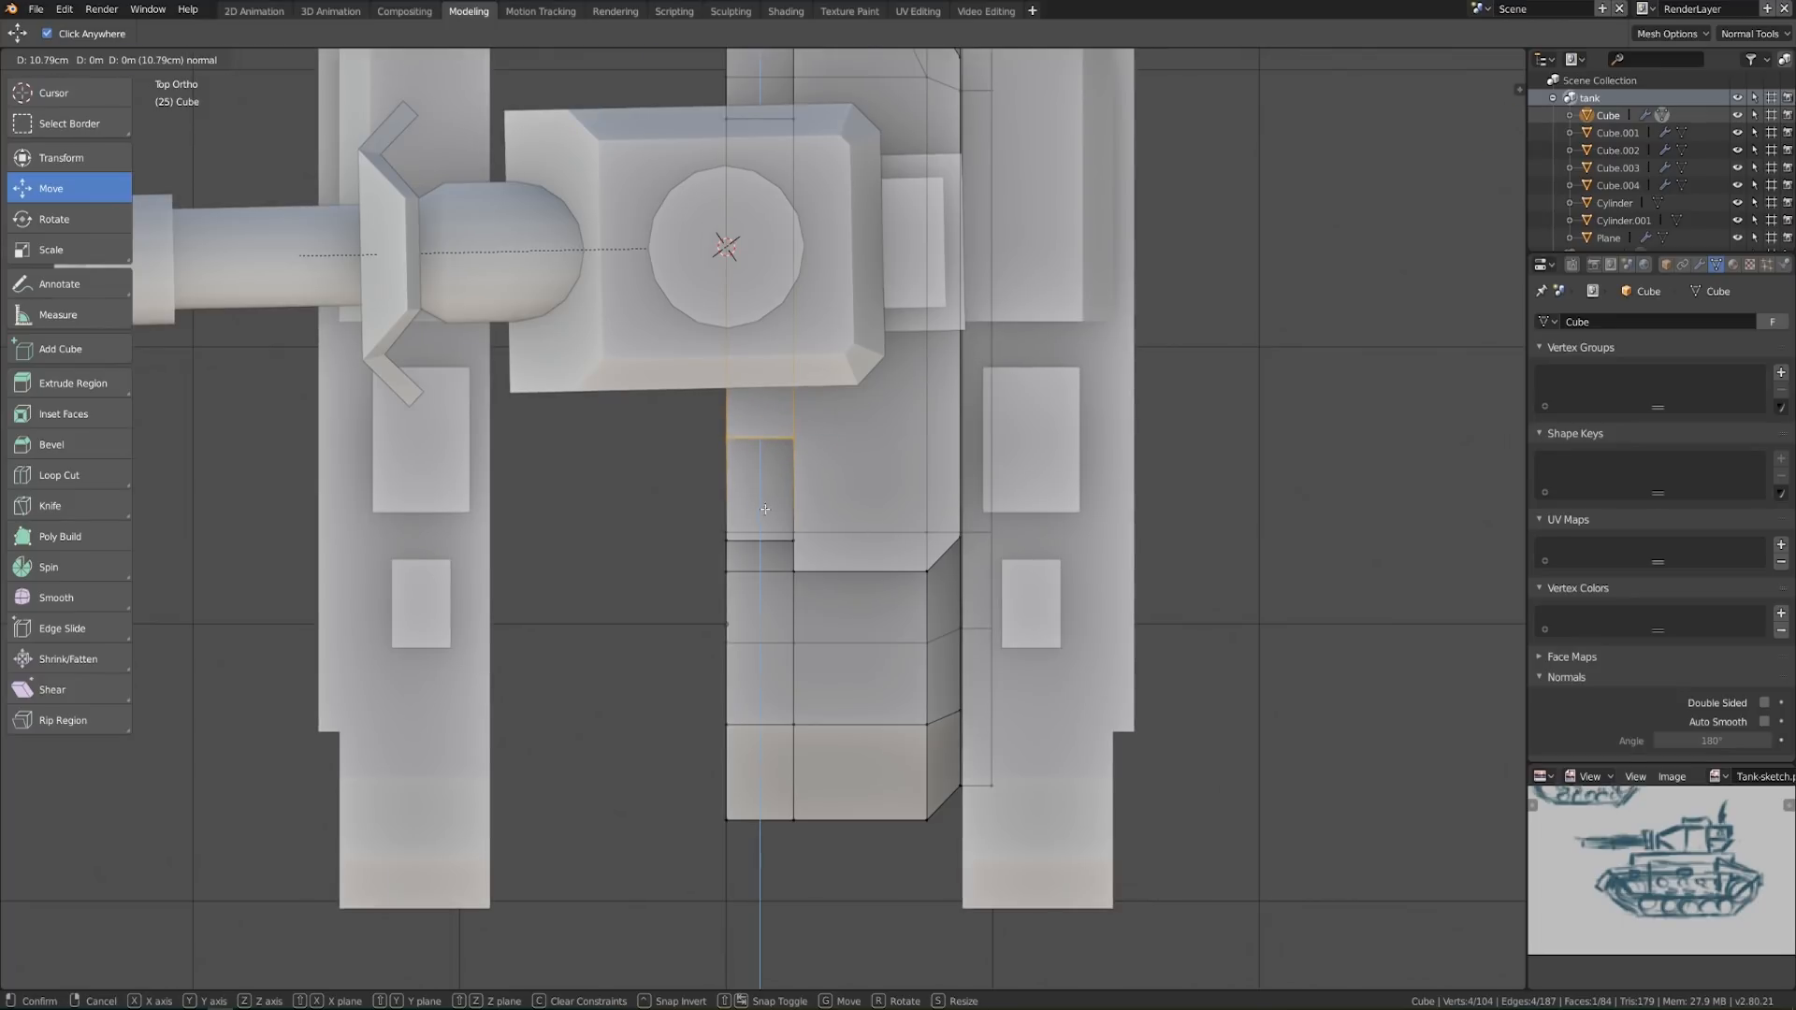
click(765, 509)
key(Tab)
Test-rotate the turret assembly in the top view and clear its rotation to realign the gun with the hull
scroll(813, 560, down, 3)
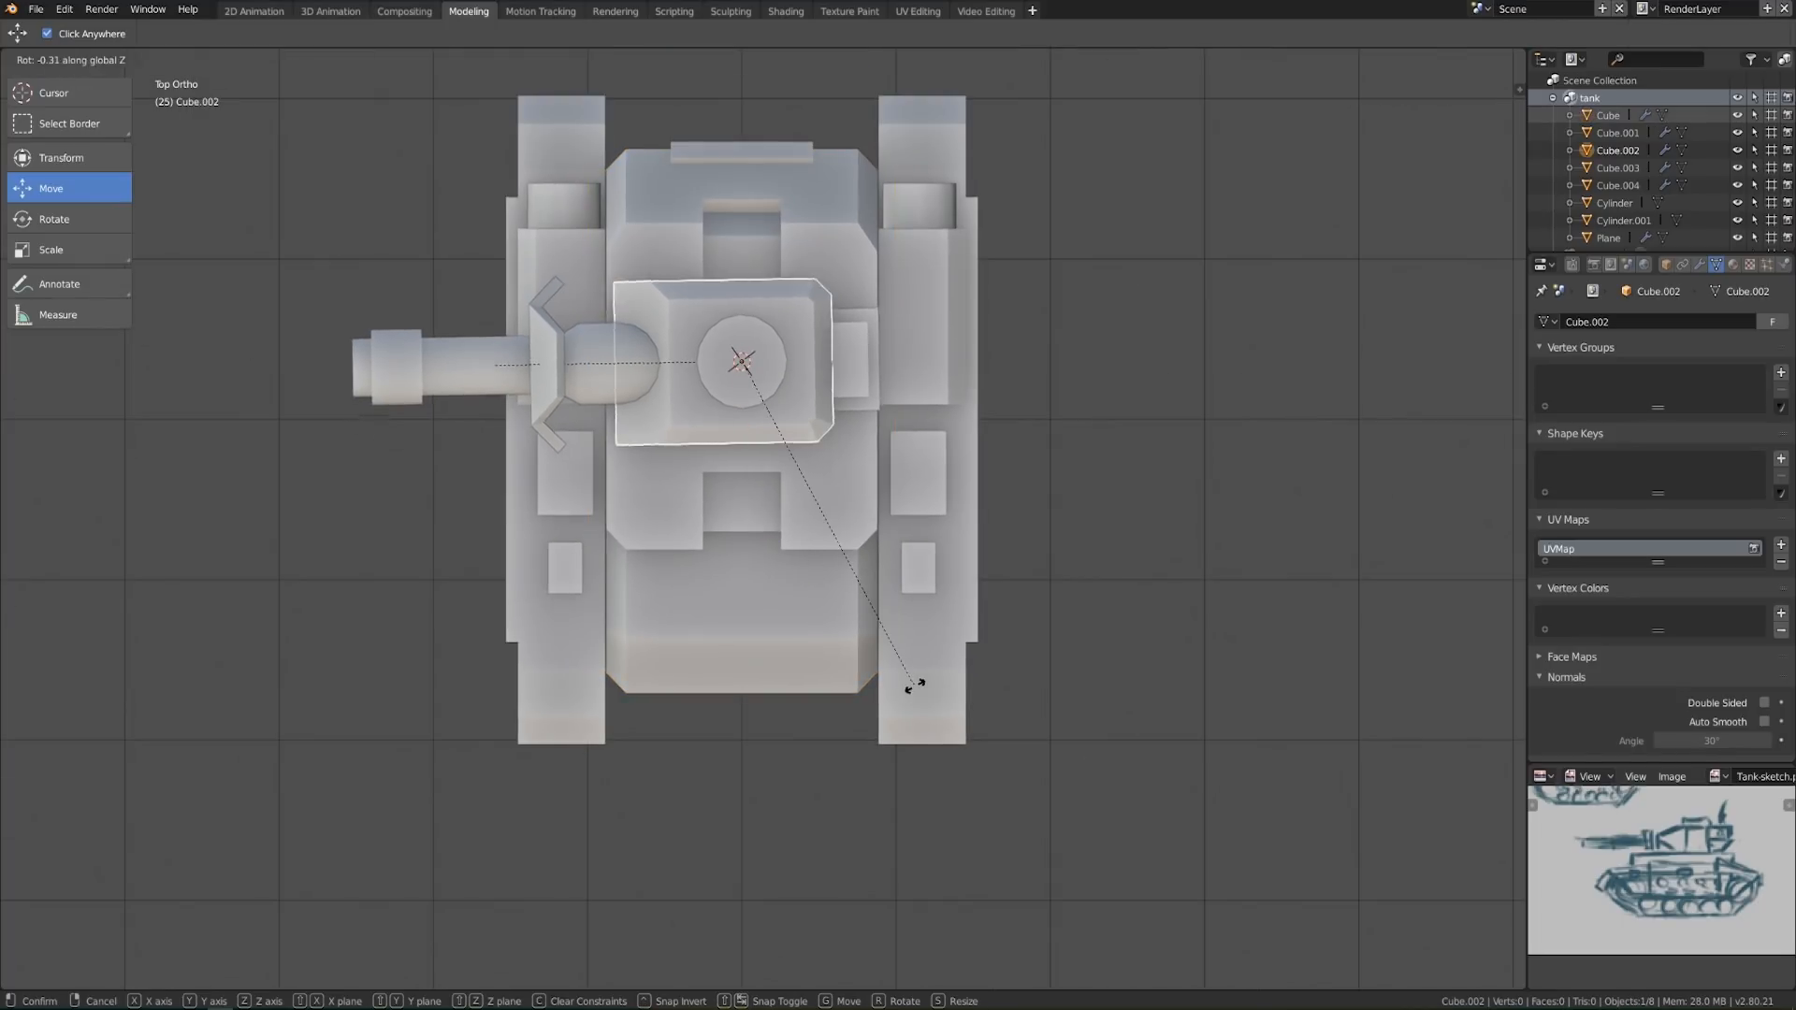
right_click(955, 345)
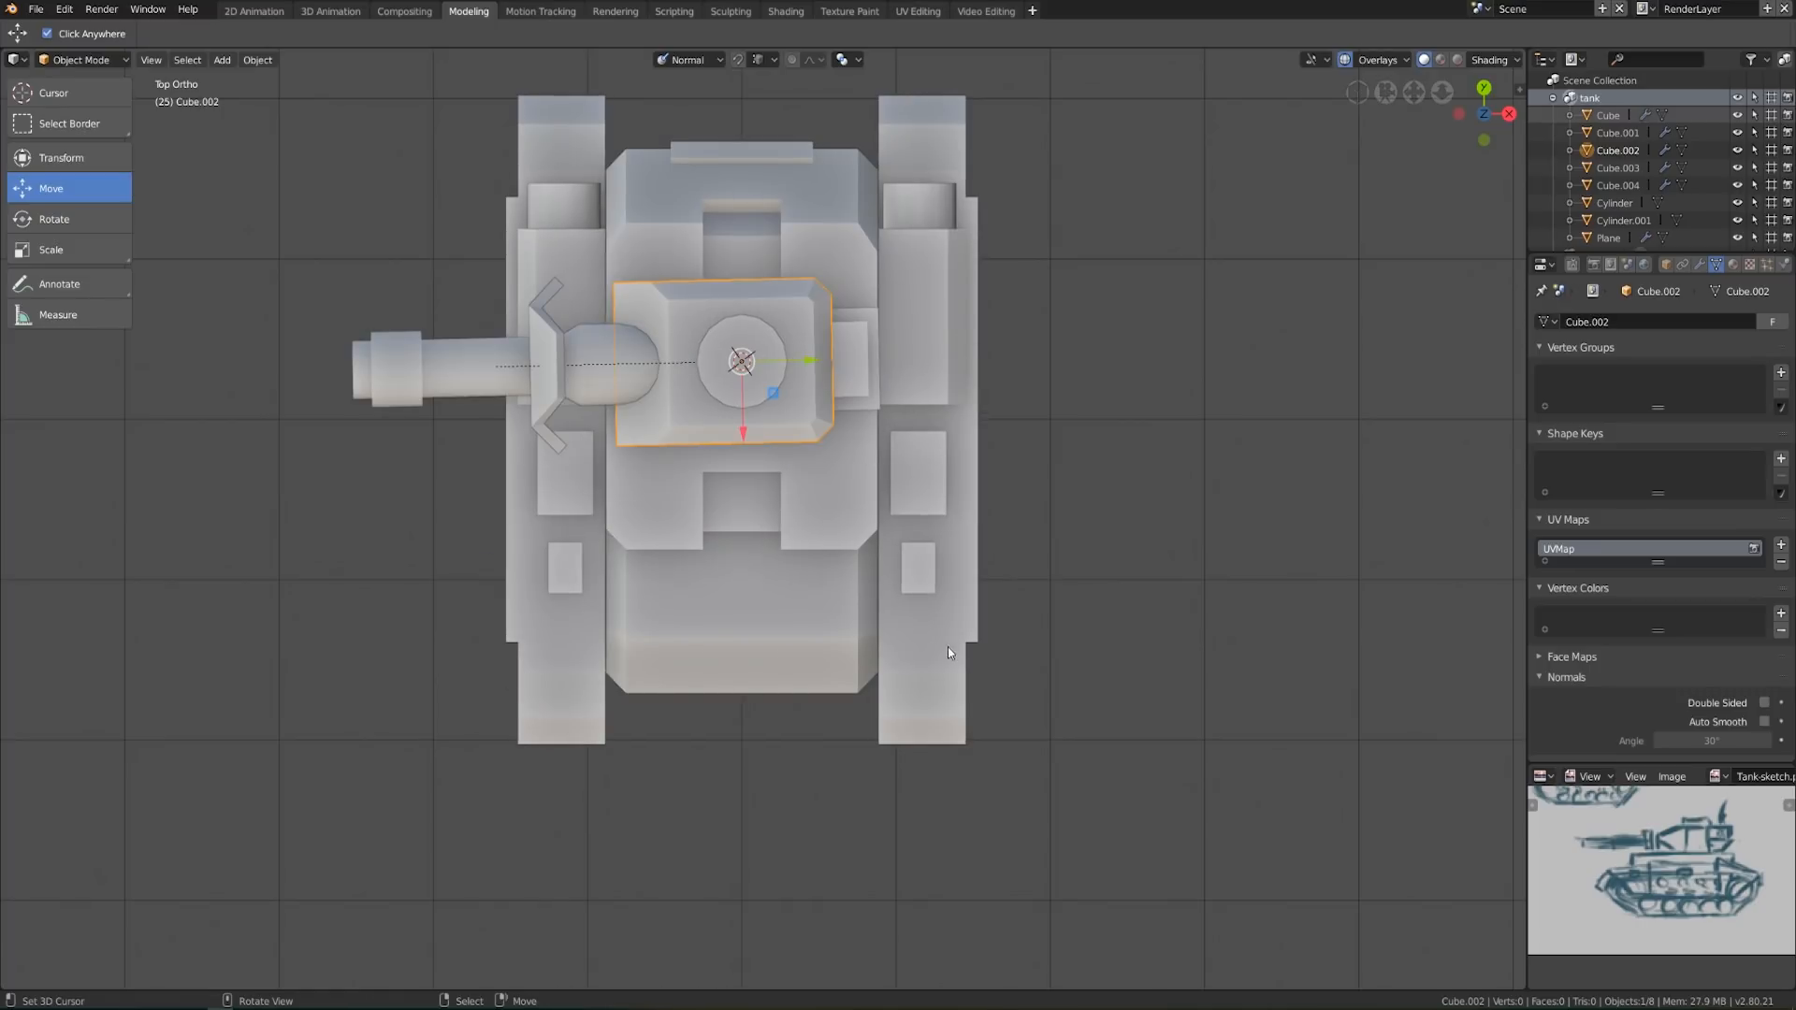
key(r)
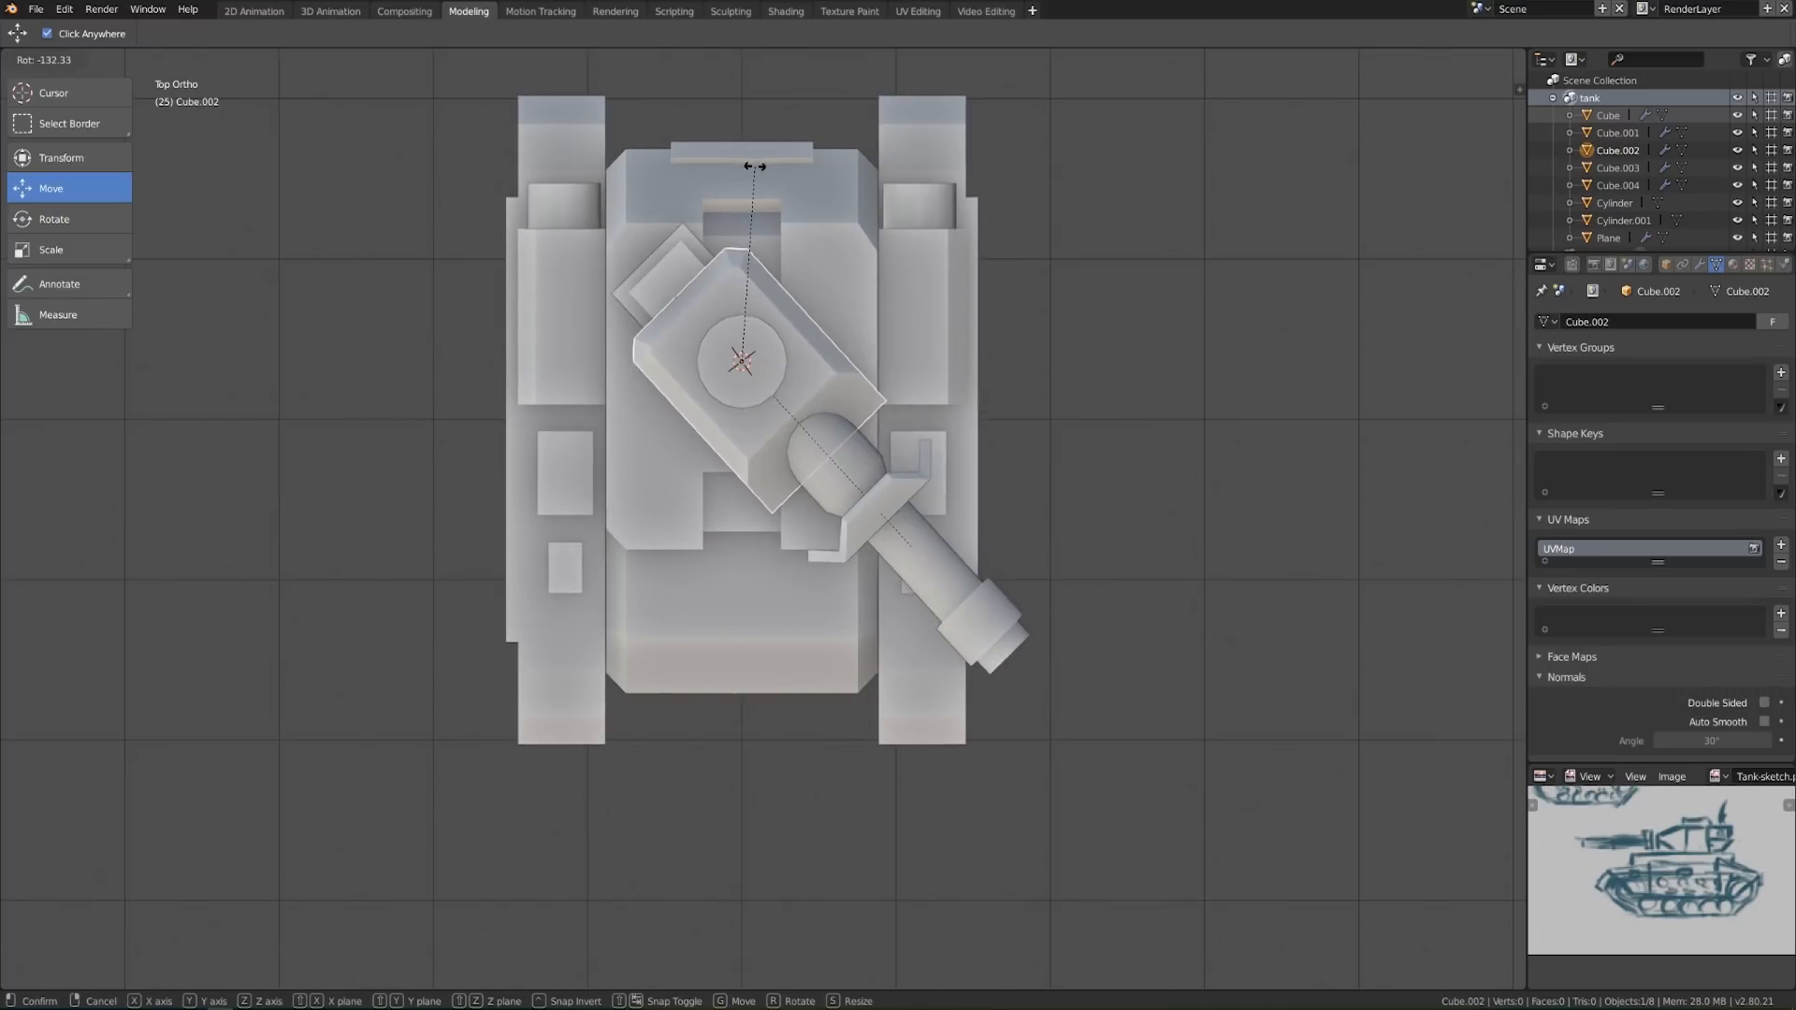
key(alt+r)
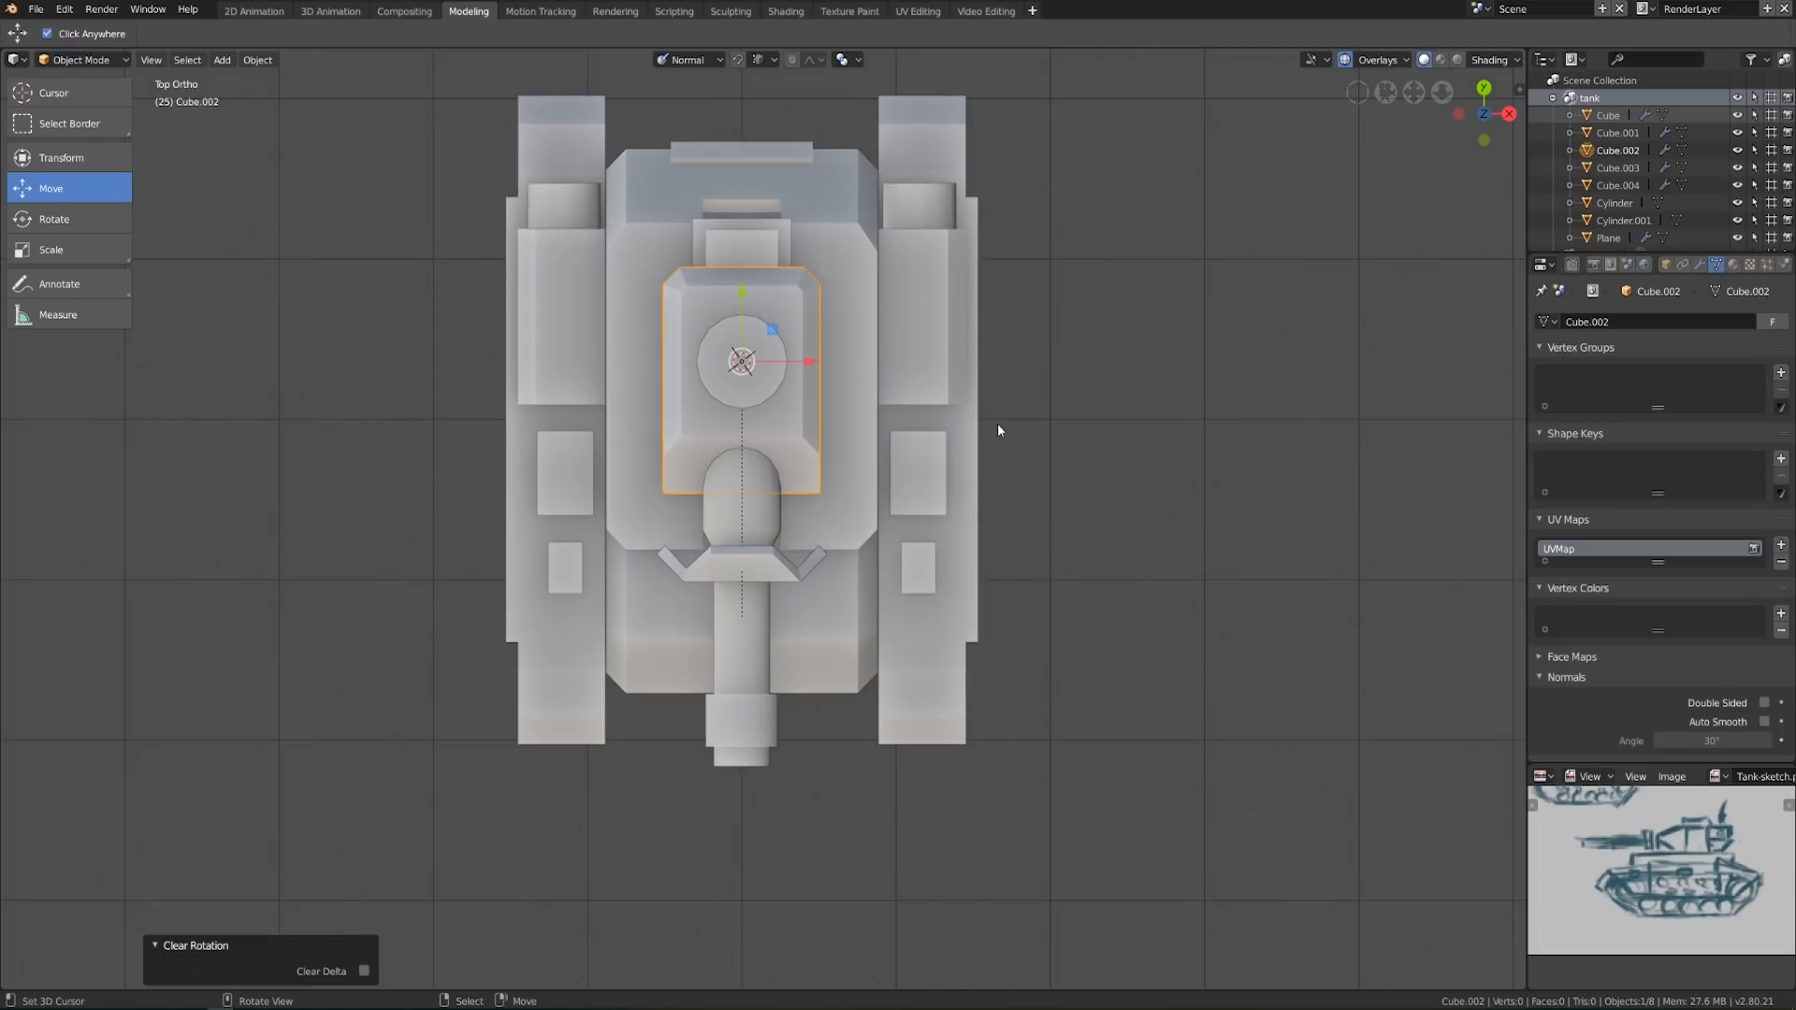
middle_drag(1017, 773, 973, 689)
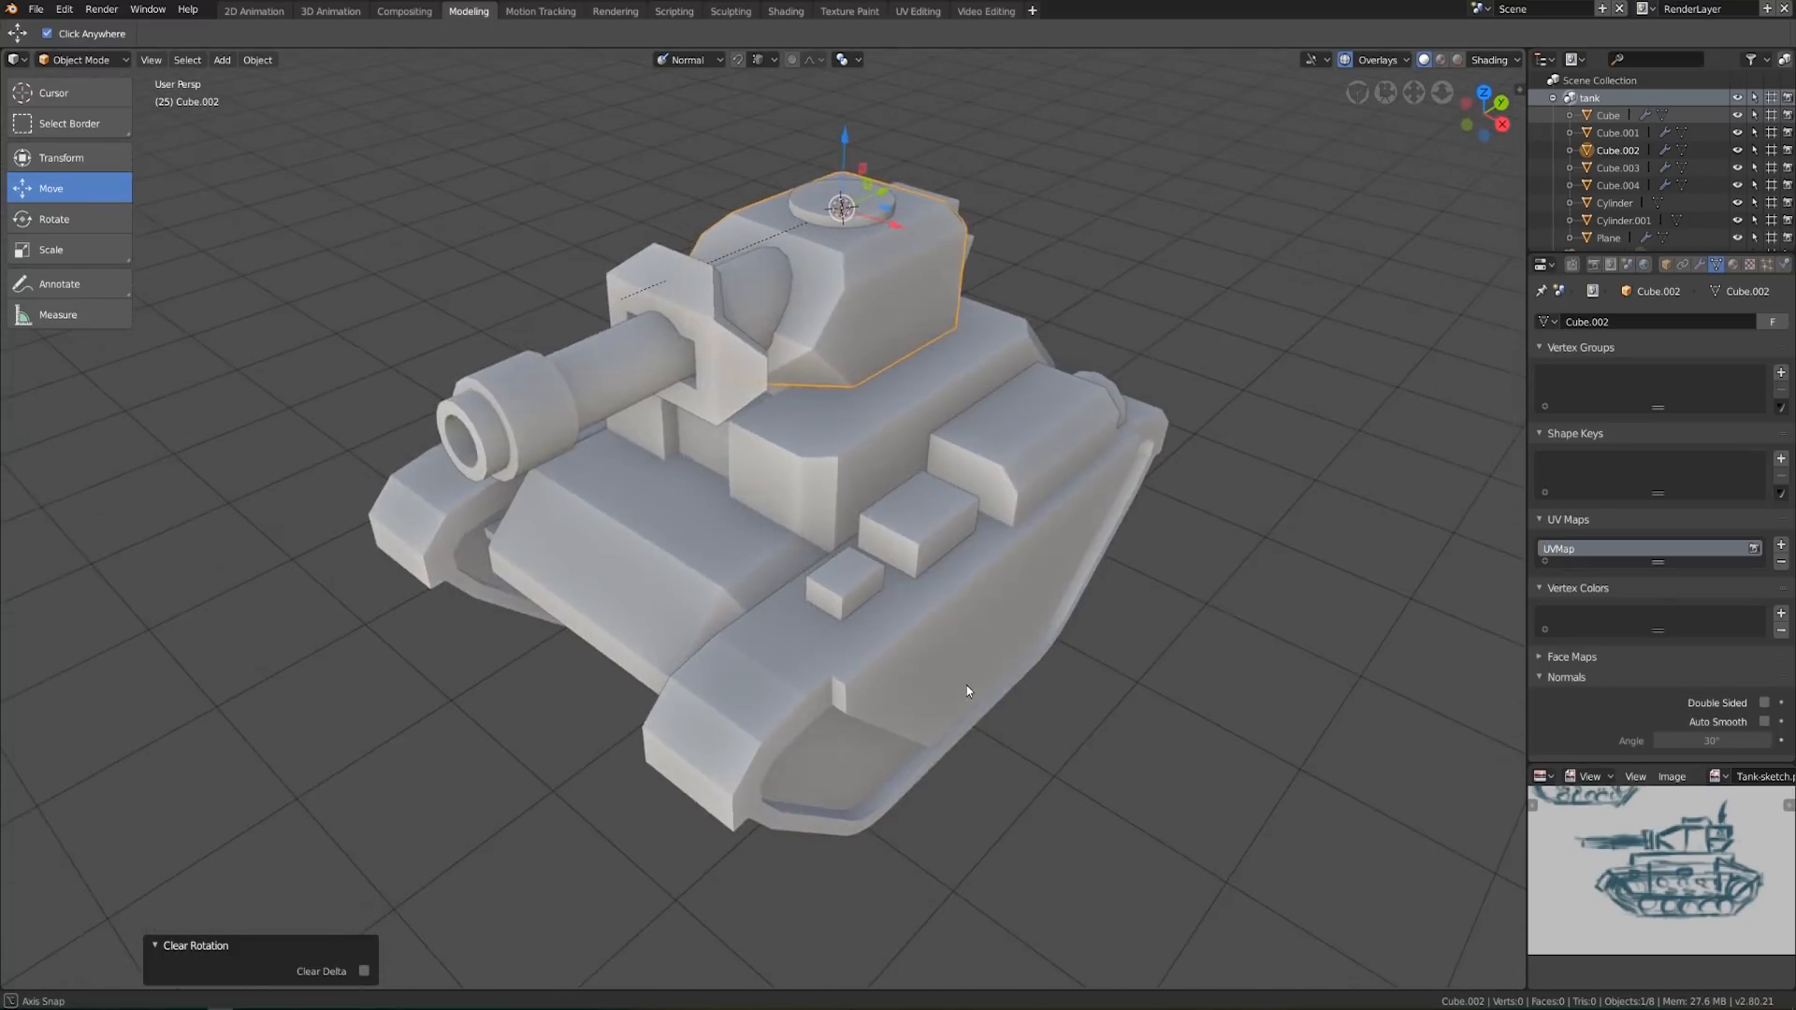